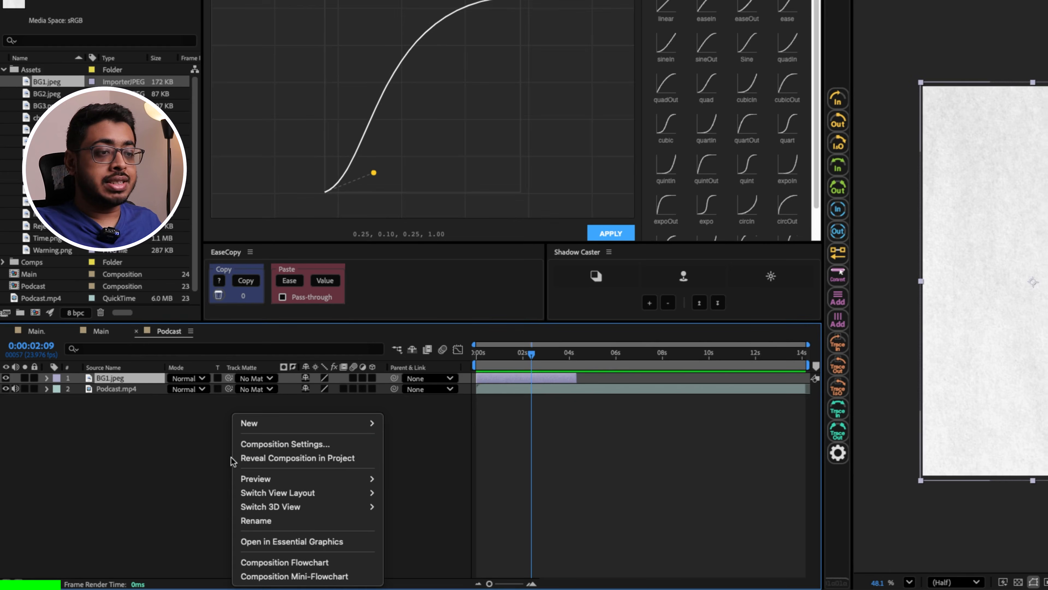
- Create a white 720 x 1280 px solid named BG and place it beneath the BG1.jpeg layer
{"action": "left_click", "coordinate": [415, 382]}
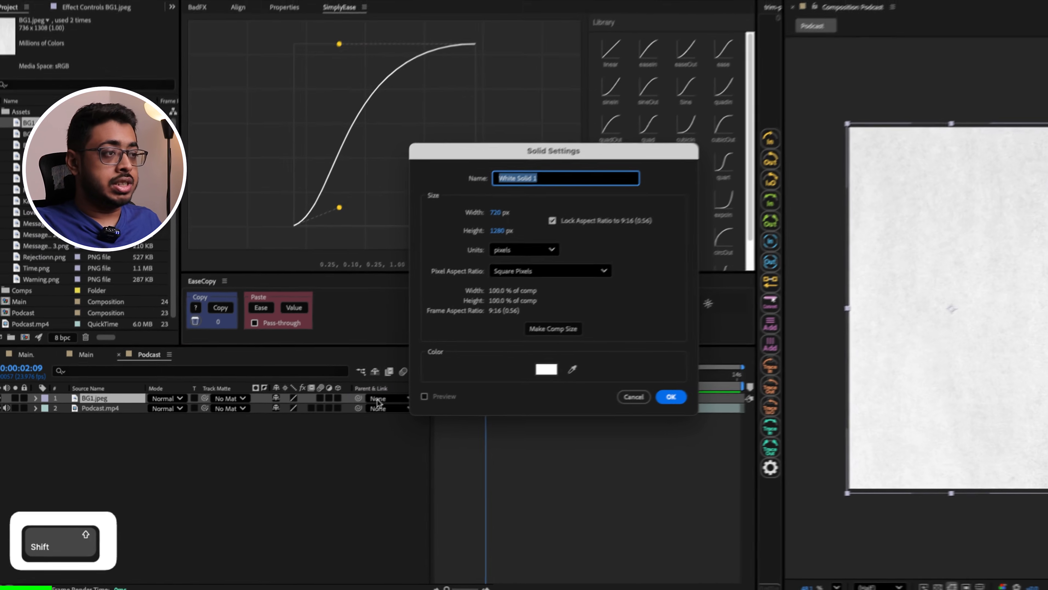
{"action": "type", "text": "BG"}
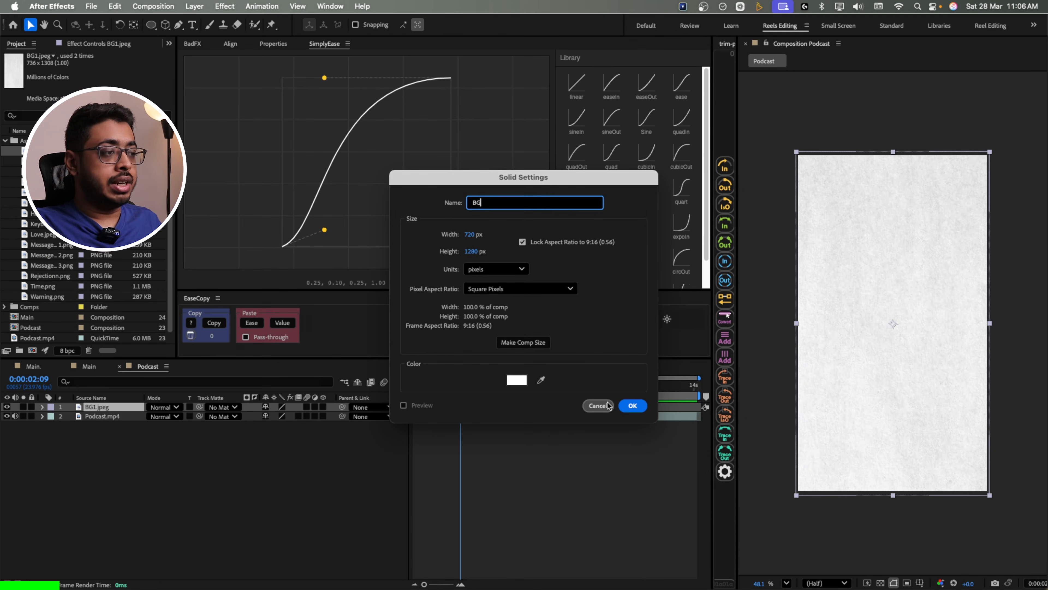
{"action": "left_click", "coordinate": [633, 405]}
{"action": "left_click_drag", "start_coordinate": [112, 406], "coordinate": [115, 421]}
- Set the BG1.jpeg layer's opacity to 50%
{"action": "left_click", "coordinate": [113, 407]}
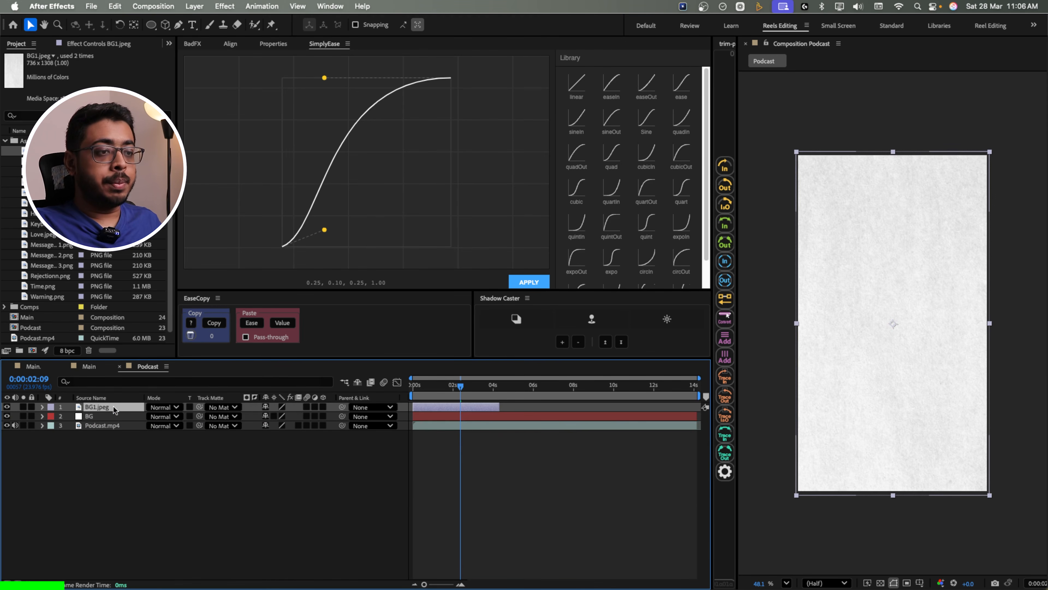
{"action": "key", "text": "t"}
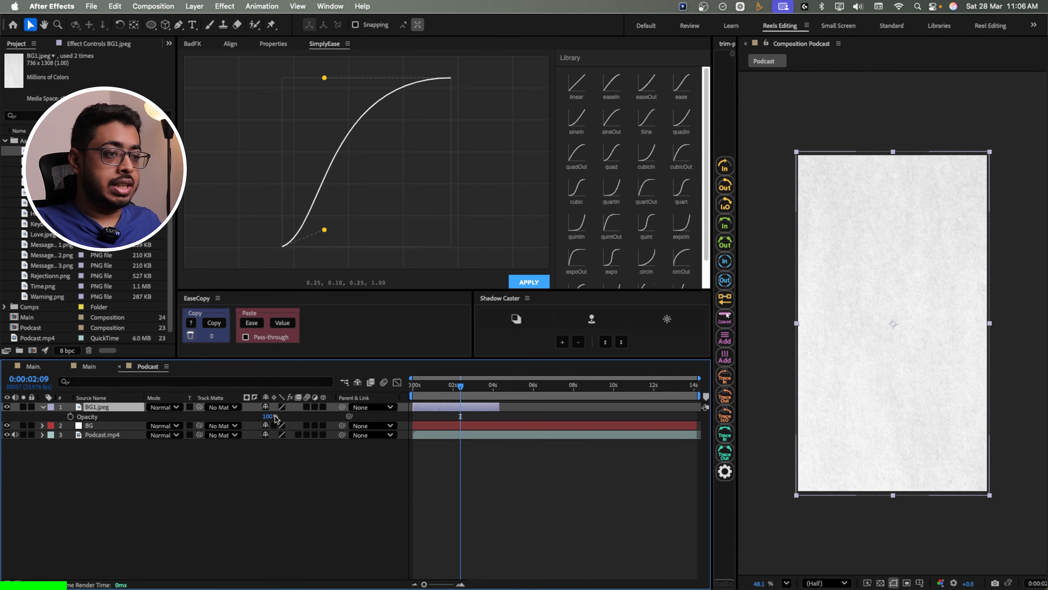
{"action": "type", "text": "50"}
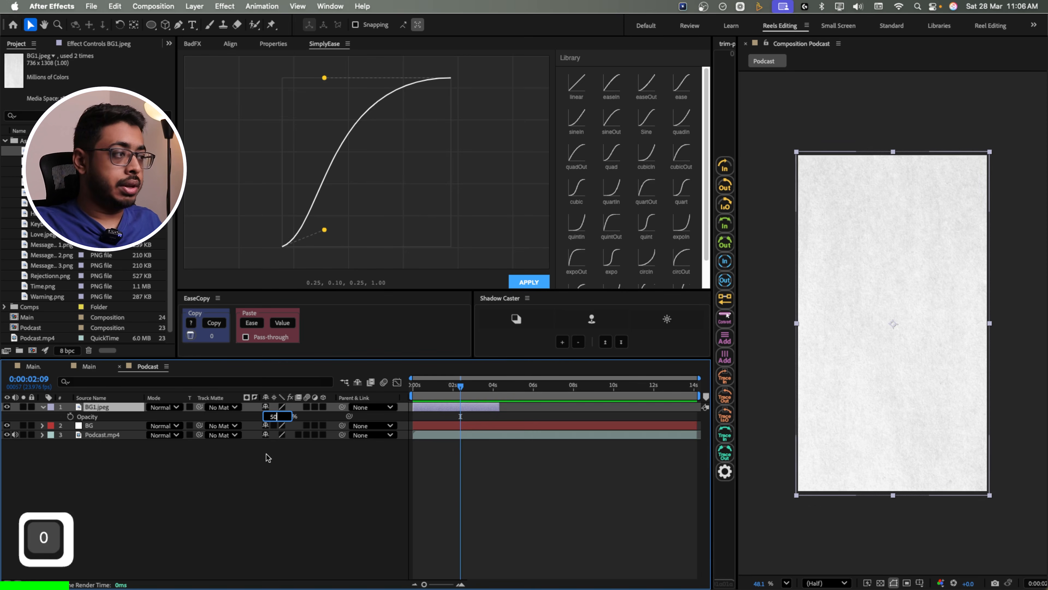
{"action": "left_click", "coordinate": [267, 455]}
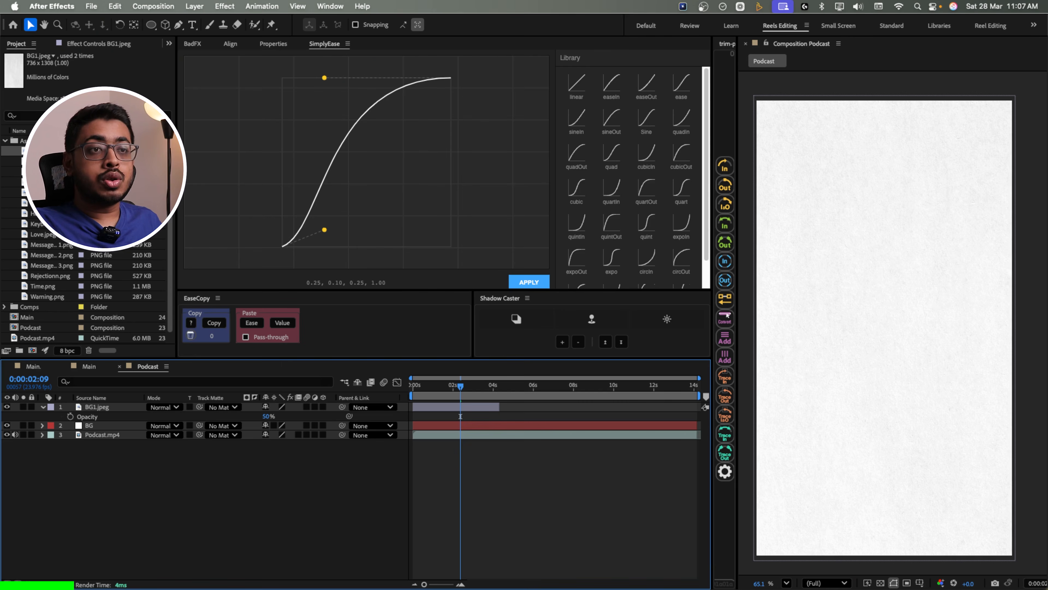
- Add Hand.png above BG1.jpeg, enlarge it until the phone fills most of the frame, and position it at about 361.5, 739.6
{"action": "left_click_drag", "start_coordinate": [50, 203], "coordinate": [116, 406]}
{"action": "key", "text": "s"}
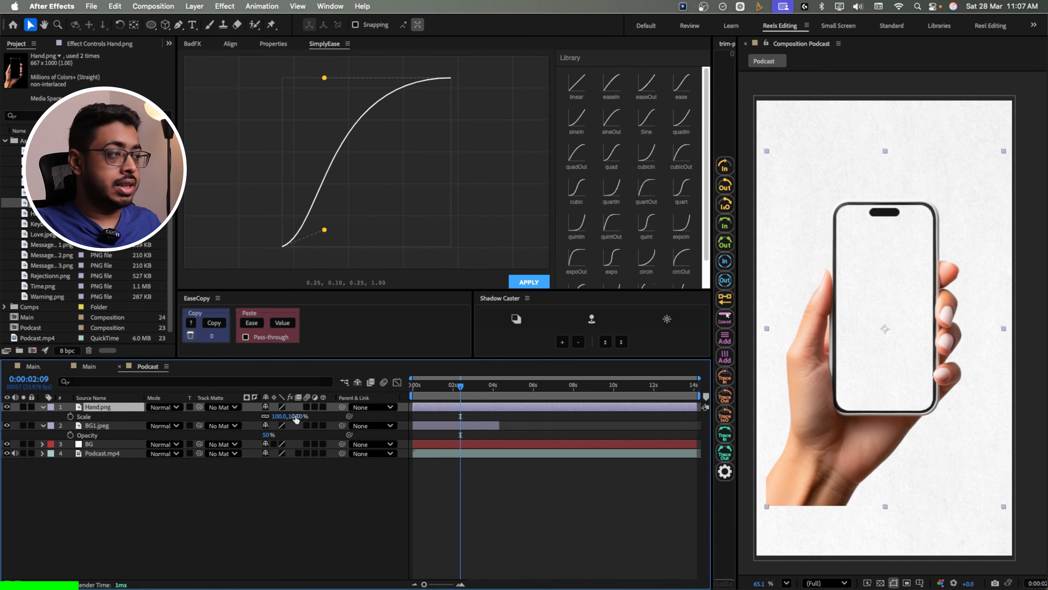
{"action": "left_click_drag", "start_coordinate": [294, 415], "coordinate": [321, 416]}
{"action": "left_click", "coordinate": [111, 407]}
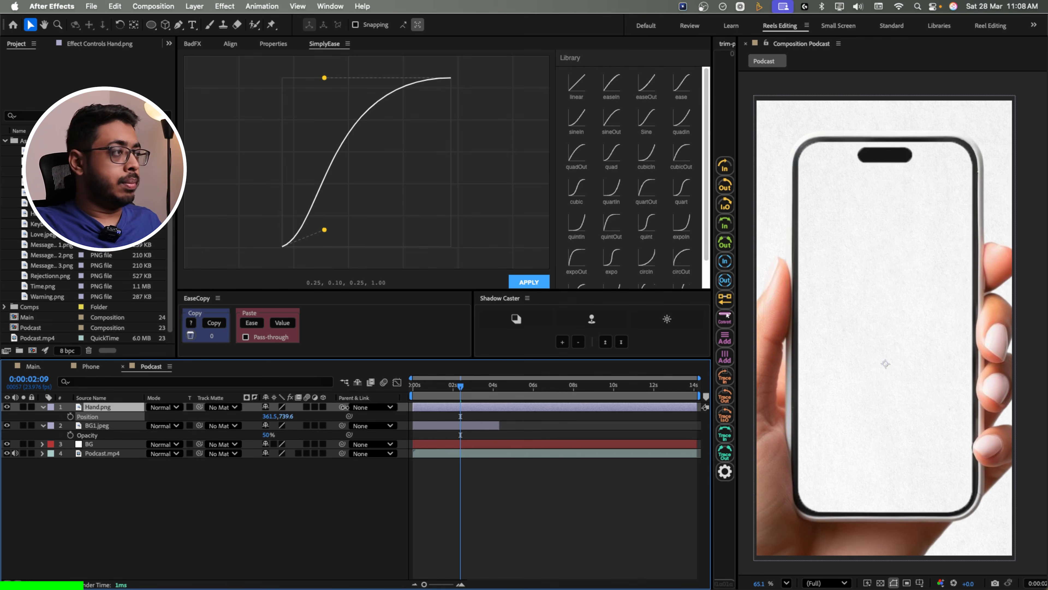
{"action": "left_click", "coordinate": [419, 540]}
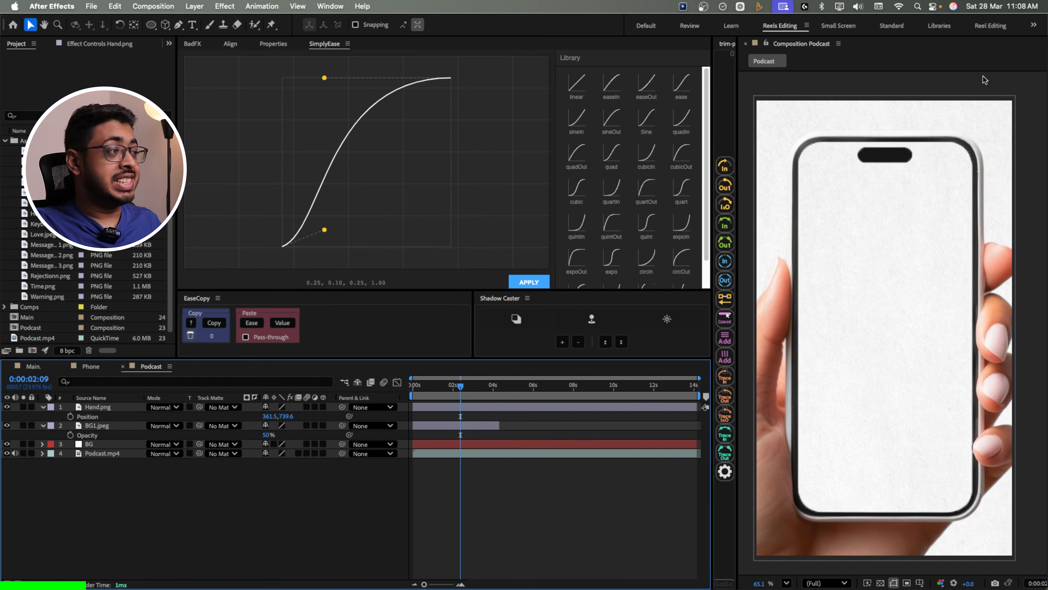
- Add Keyboard.png beneath the Hand.png layer and scale it down to 18%
{"action": "left_click", "coordinate": [42, 224]}
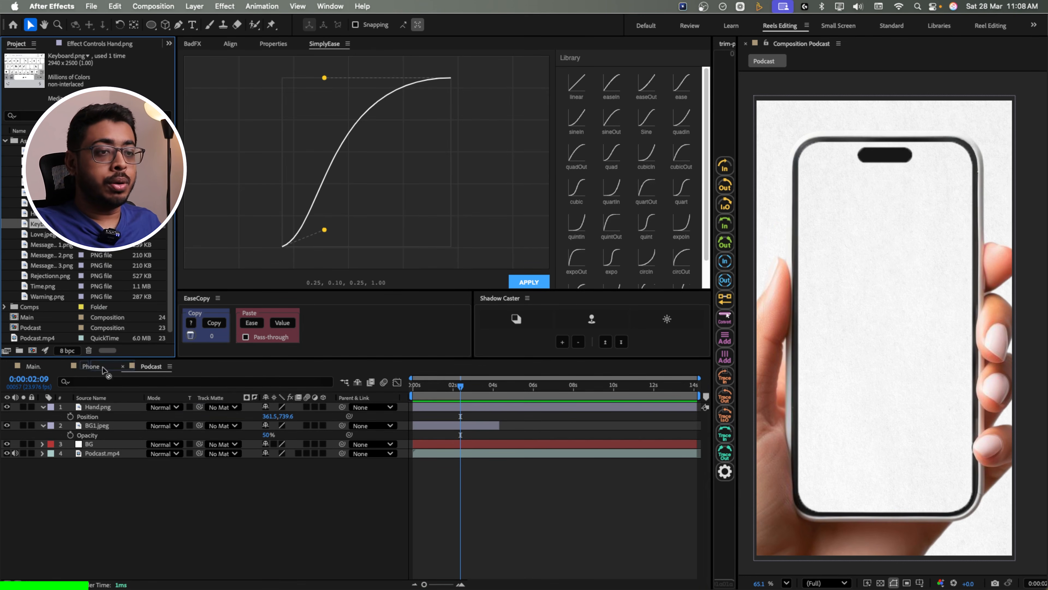
{"action": "left_click_drag", "start_coordinate": [103, 367], "coordinate": [105, 417]}
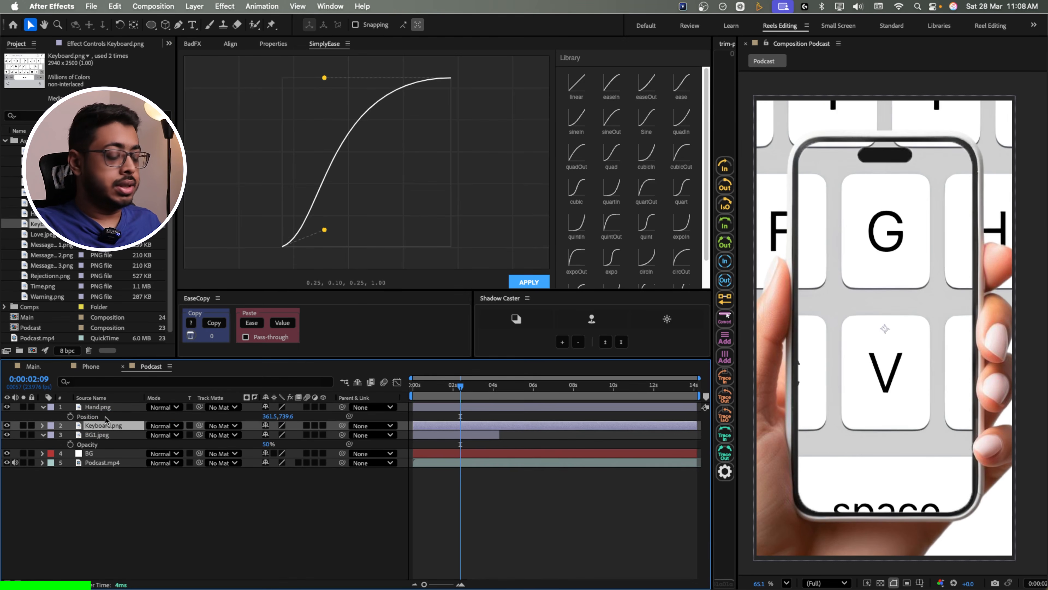
{"action": "key", "text": "s"}
{"action": "left_click_drag", "start_coordinate": [294, 436], "coordinate": [259, 443]}
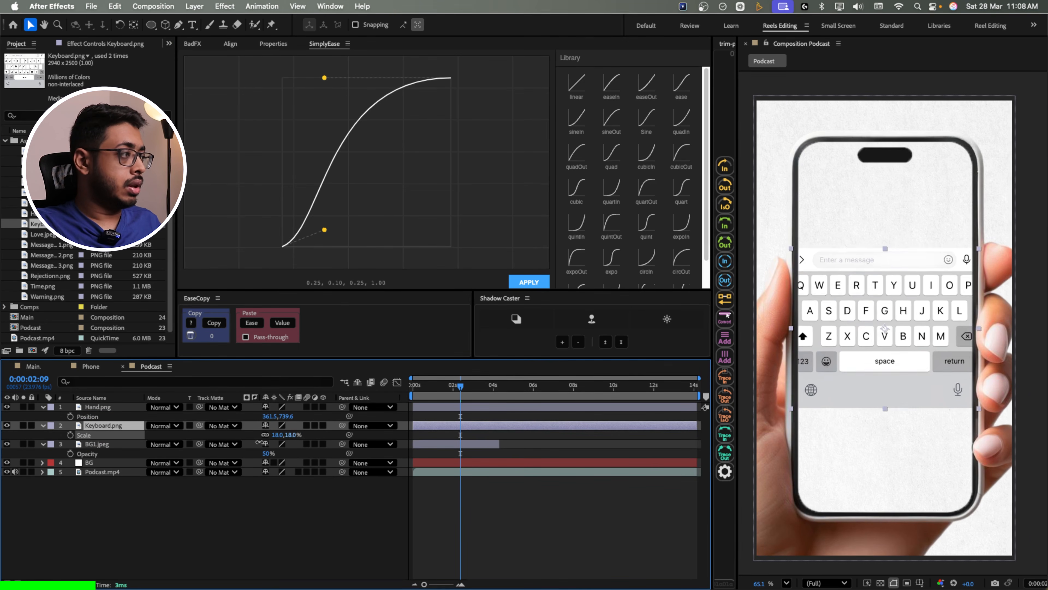
- Move the keyboard to the lower part of the phone screen and set its scale to 17.5%
{"action": "left_click_drag", "start_coordinate": [885, 330], "coordinate": [886, 435]}
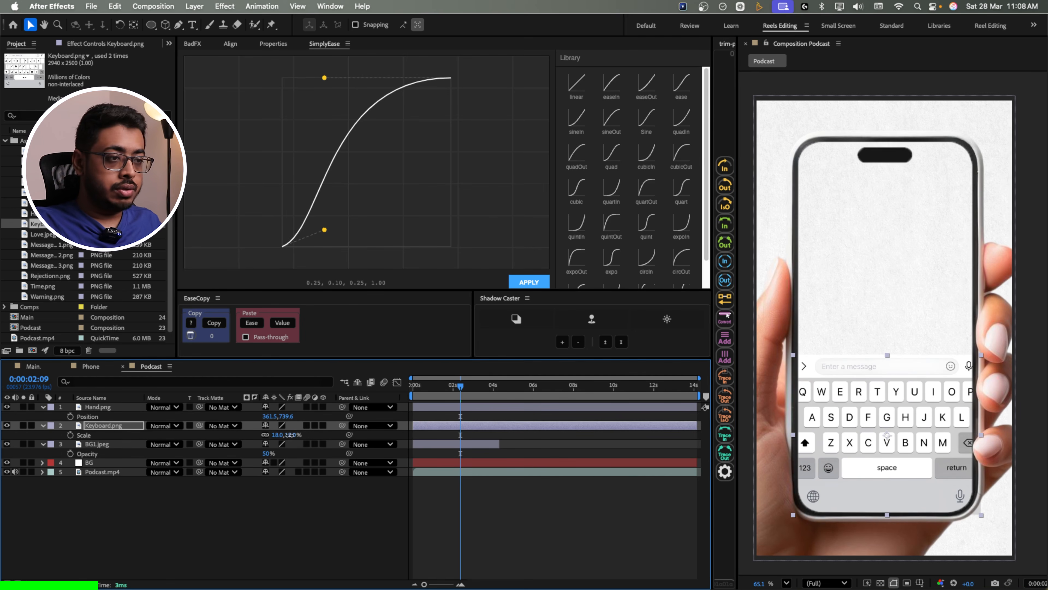
{"action": "type", "text": "17.5"}
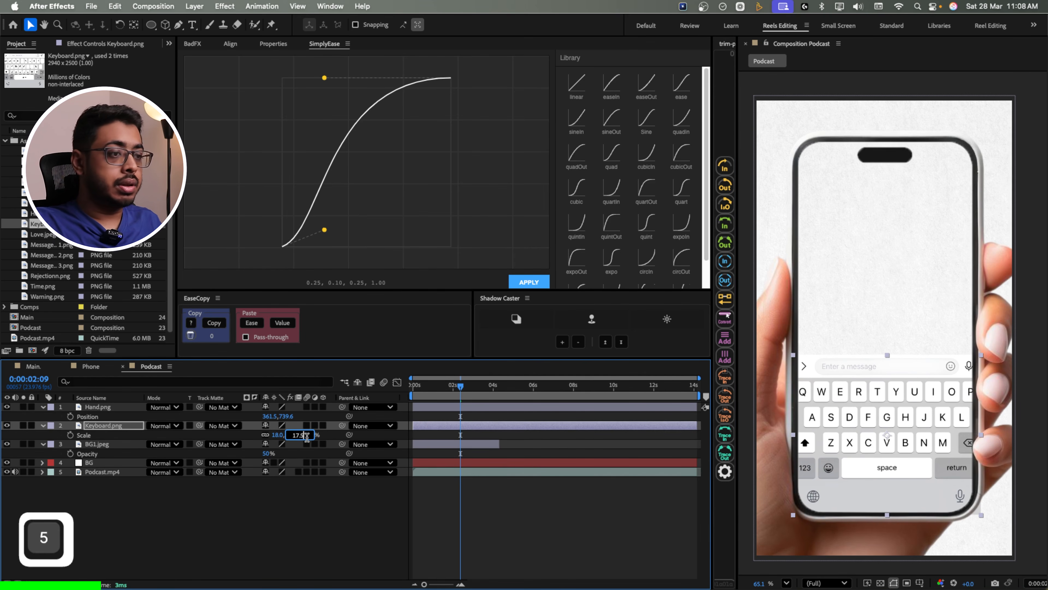
{"action": "left_click", "coordinate": [263, 516]}
- Add the chat header image beneath Hand.png at 35% scale and move it to the upper edge of the phone screen
{"action": "left_click", "coordinate": [36, 213]}
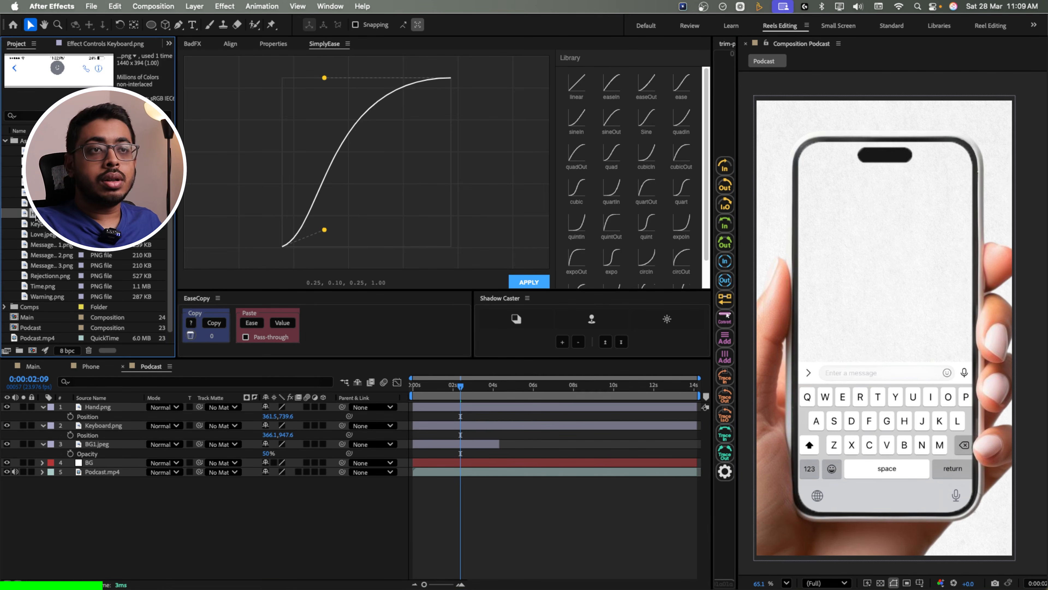
{"action": "left_click_drag", "start_coordinate": [36, 216], "coordinate": [99, 406]}
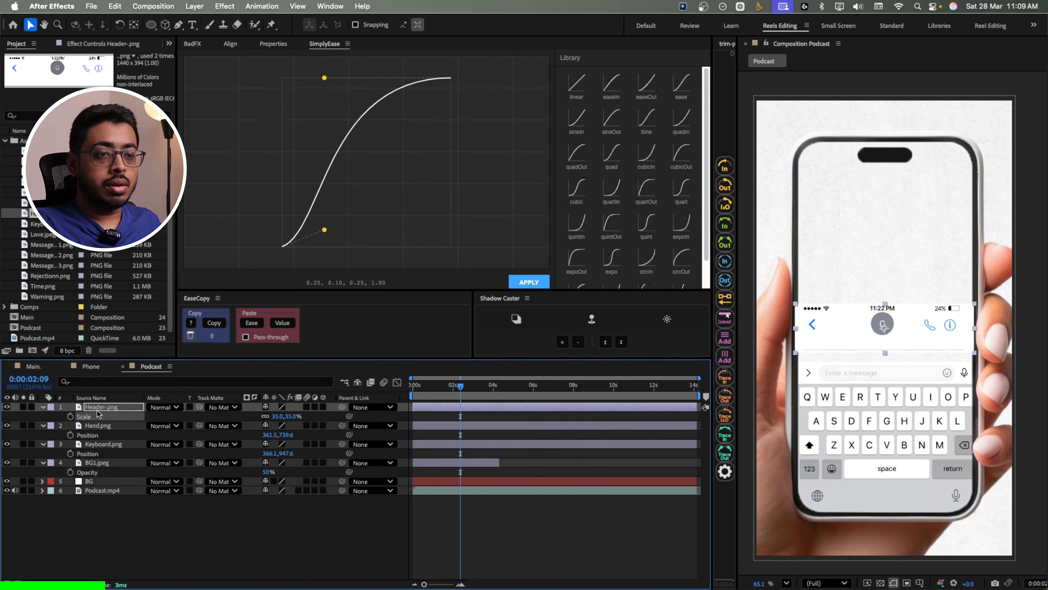
{"action": "left_click_drag", "start_coordinate": [99, 407], "coordinate": [103, 435]}
{"action": "left_click_drag", "start_coordinate": [831, 341], "coordinate": [835, 179]}
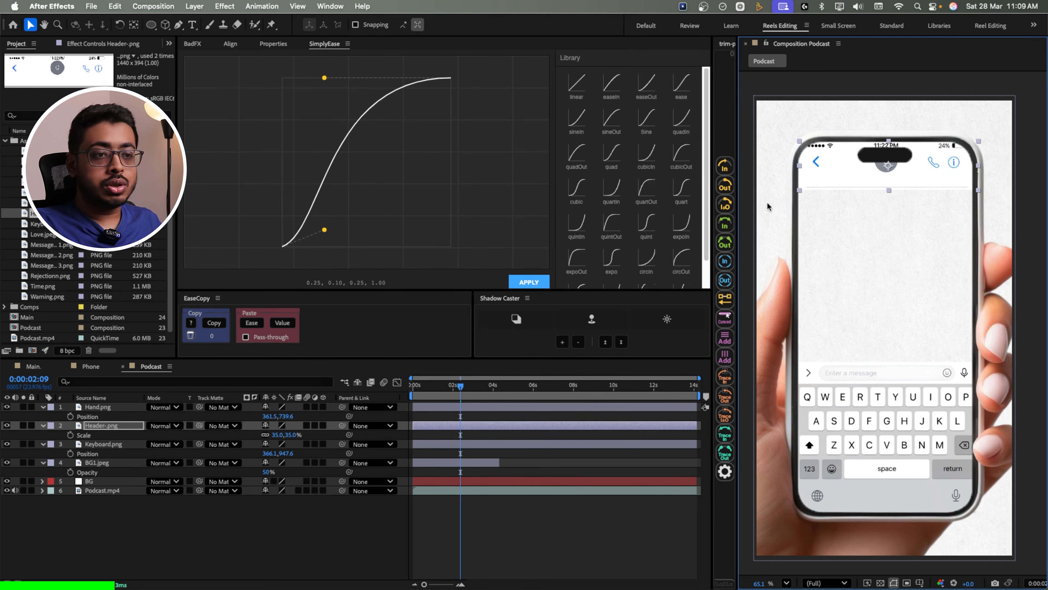
- Draw a four-point Pen mask around the phone's notch on the Hand.png layer and set the mask to Inverted
{"action": "left_click", "coordinate": [97, 407]}
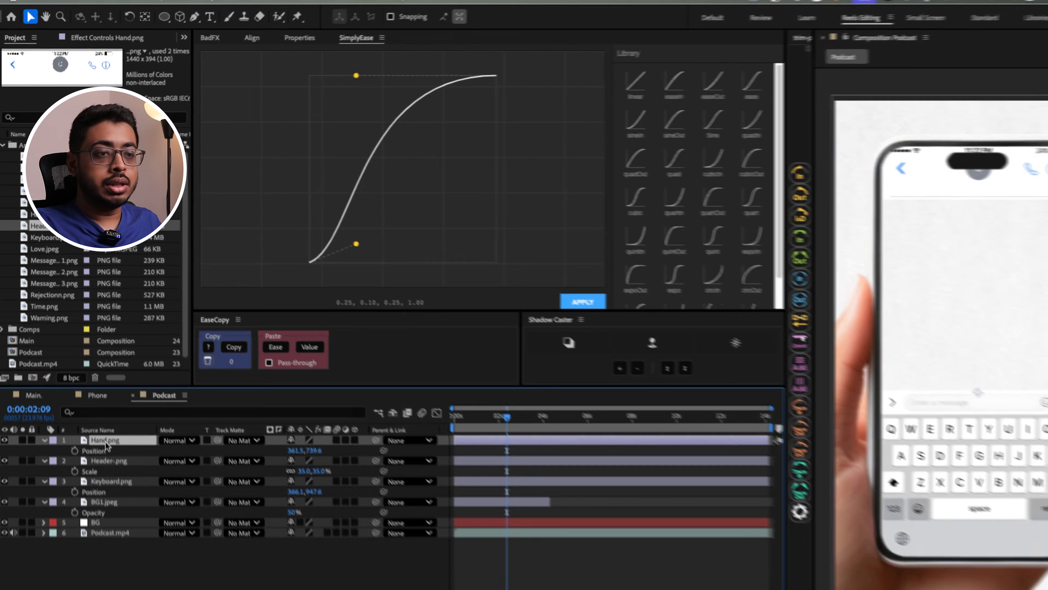
{"action": "left_click", "coordinate": [179, 25]}
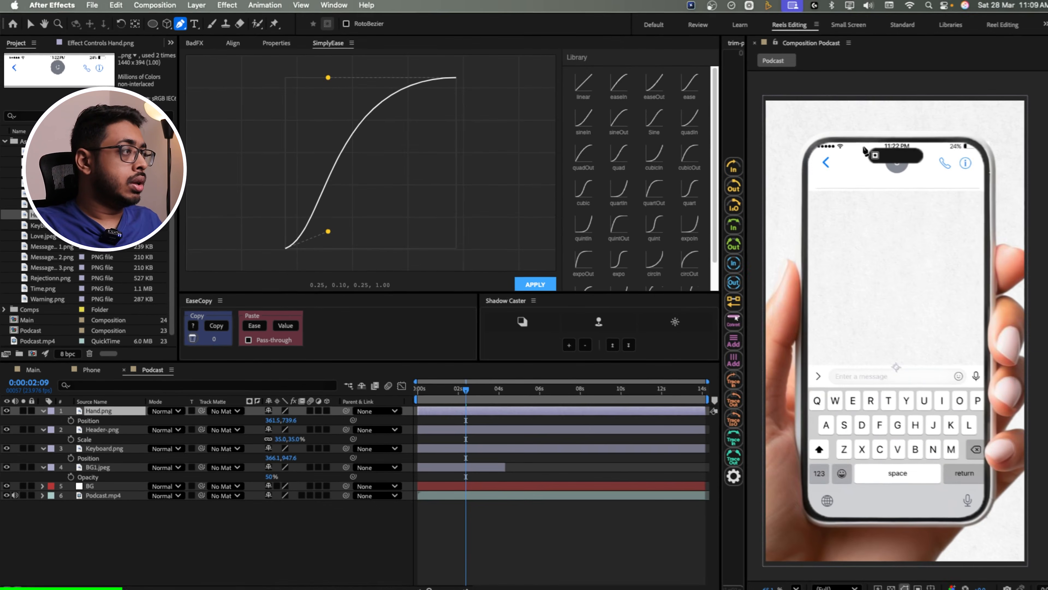
{"action": "left_click", "coordinate": [863, 147]}
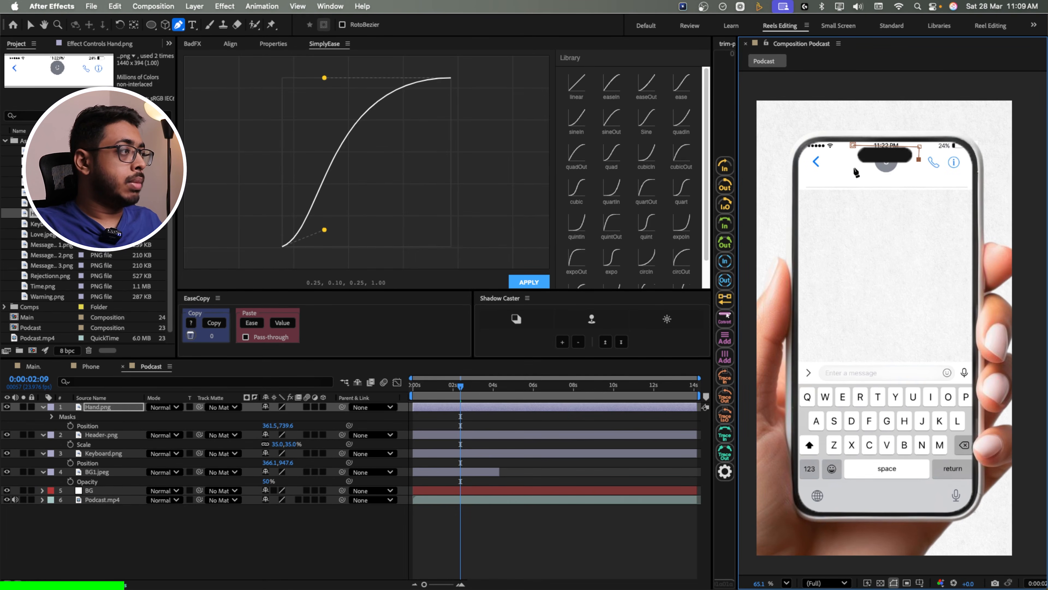
{"action": "left_click", "coordinate": [853, 146]}
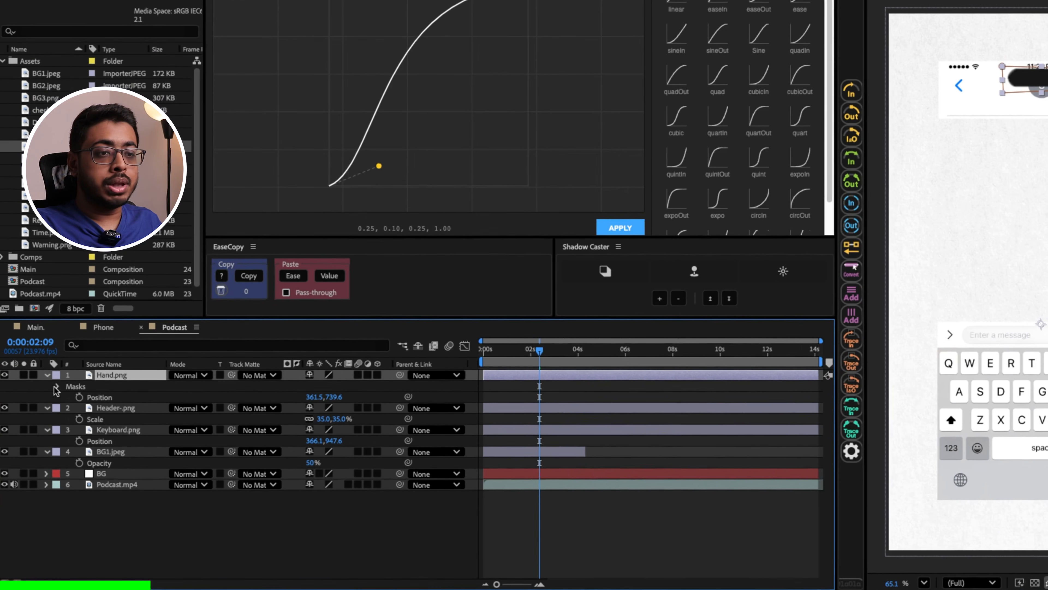
{"action": "left_click", "coordinate": [56, 386]}
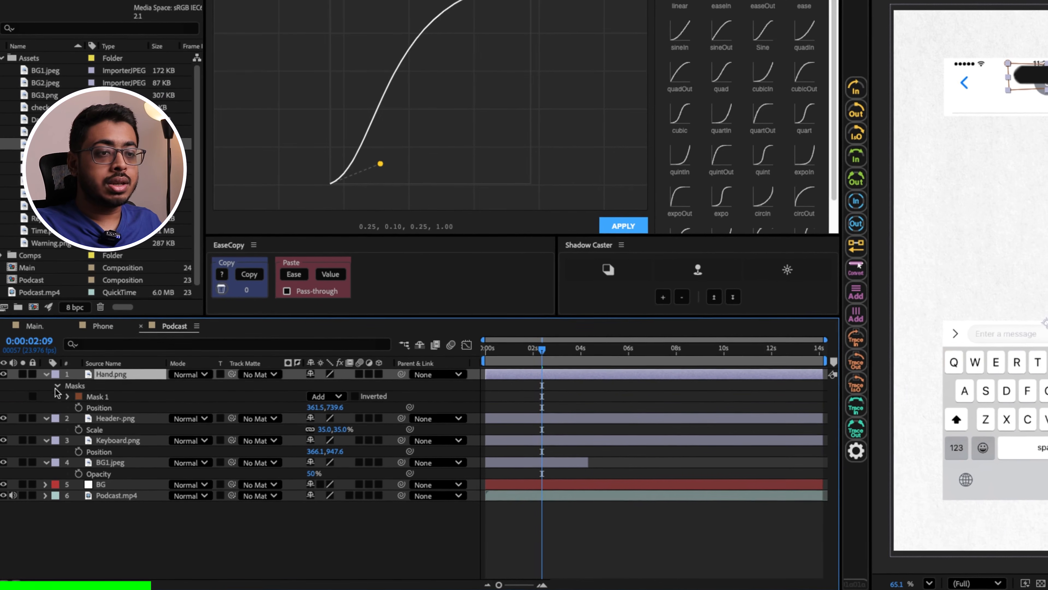
{"action": "left_click", "coordinate": [354, 396]}
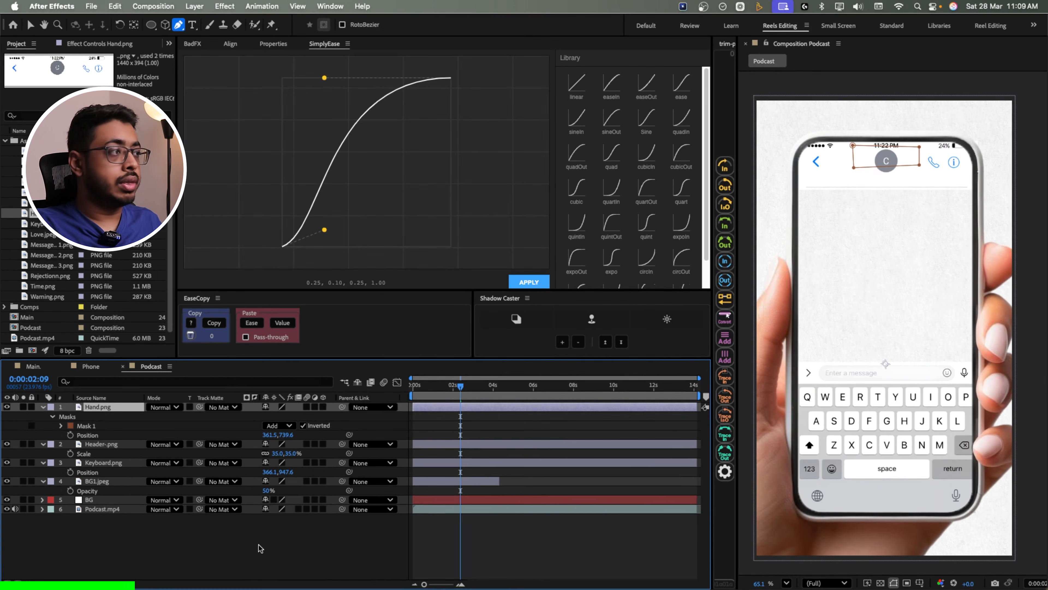
{"action": "left_click", "coordinate": [259, 545]}
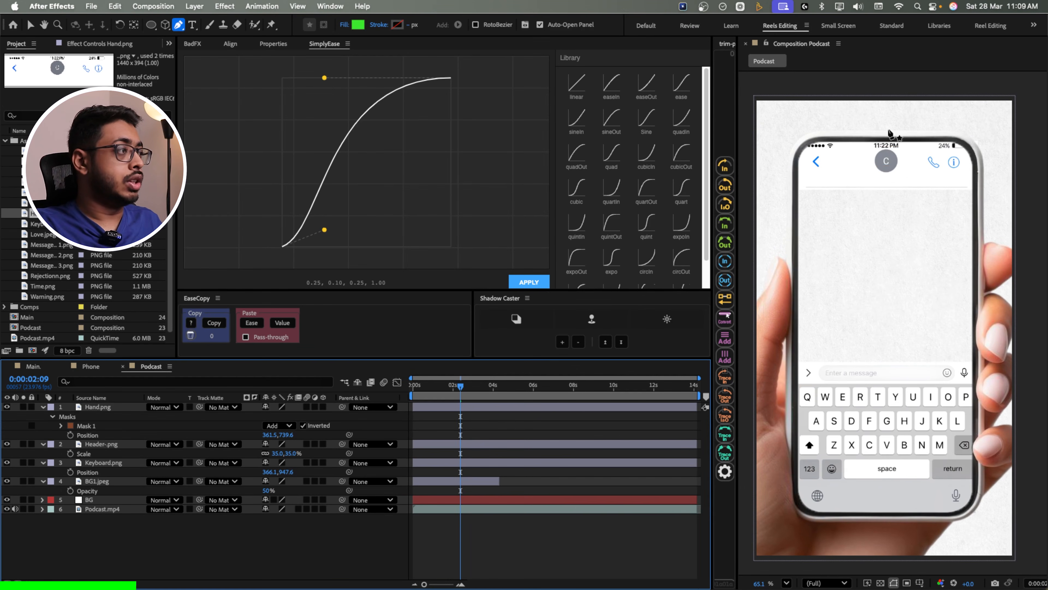
- Lower the header image slightly within the phone frame by setting its Y position to 197.2
{"action": "left_click", "coordinate": [123, 445]}
{"action": "key", "text": "p"}
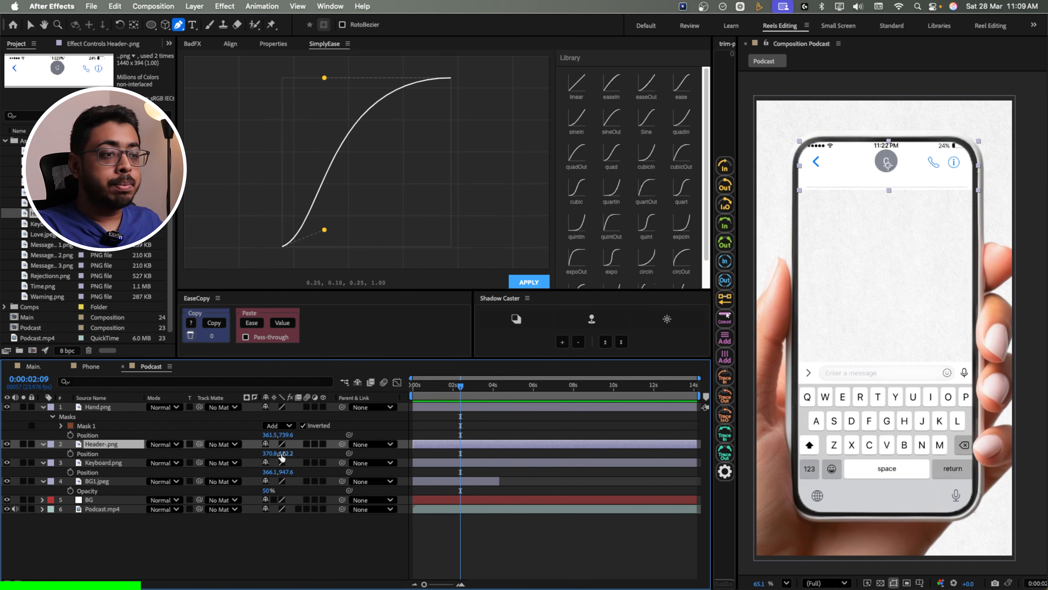
{"action": "left_click_drag", "start_coordinate": [284, 453], "coordinate": [293, 453]}
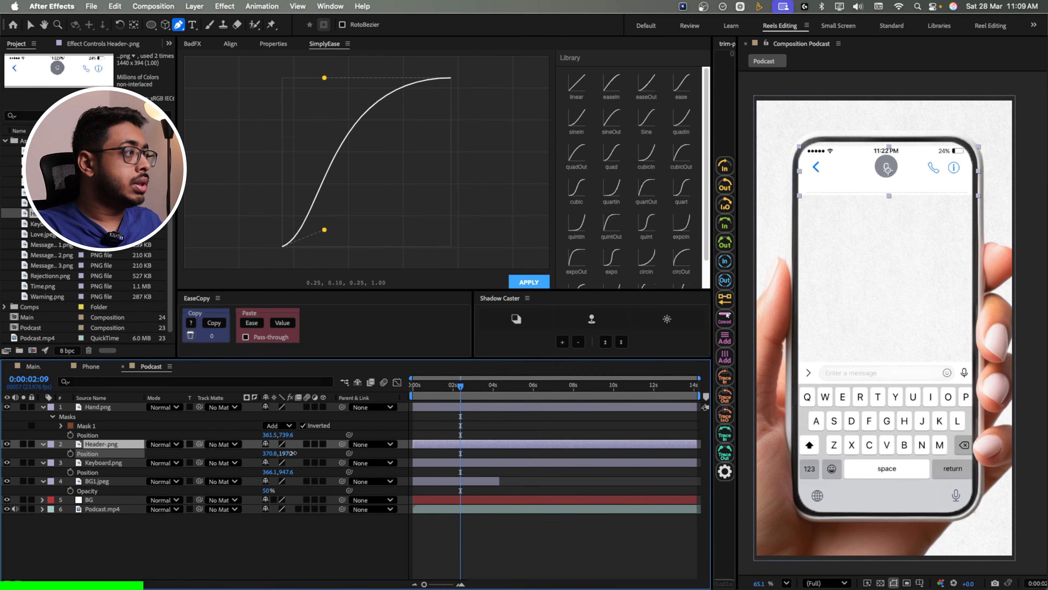
{"action": "left_click", "coordinate": [221, 588]}
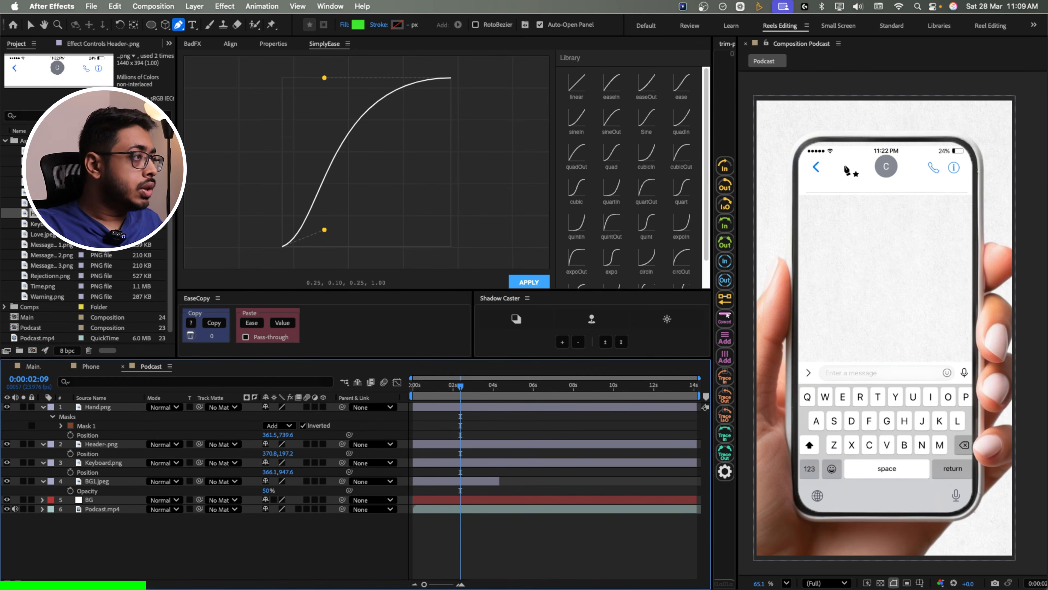
- Draw a white rectangle about 526 x 670 px over the upper phone screen and place its layer beneath Keyboard.png
{"action": "scroll", "coordinate": [846, 165], "scroll_direction": "up", "scroll_amount": 3}
{"action": "scroll", "coordinate": [880, 170], "scroll_direction": "down", "scroll_amount": 3}
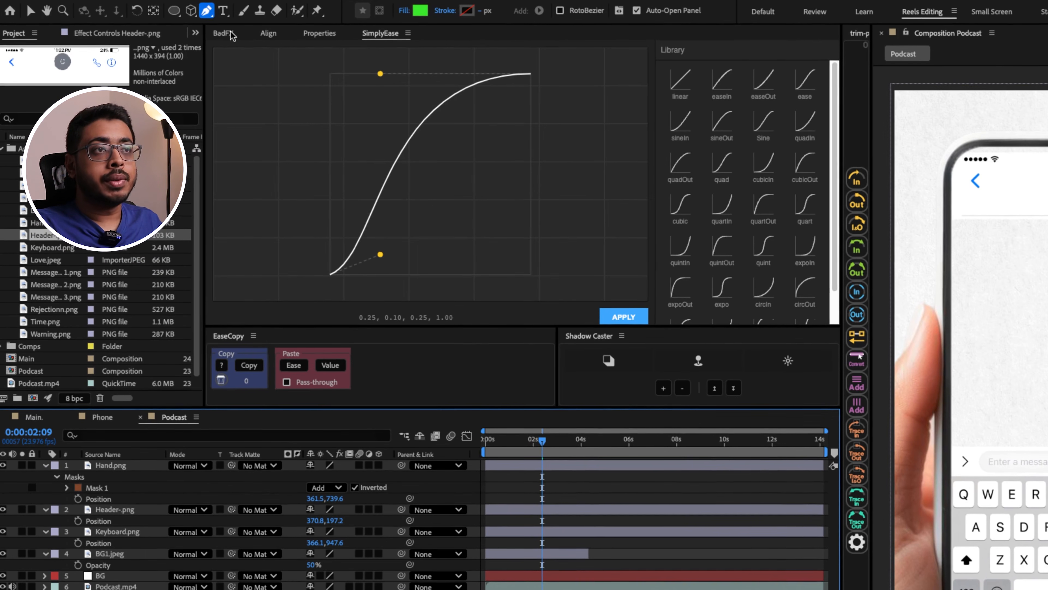
{"action": "left_click", "coordinate": [173, 11]}
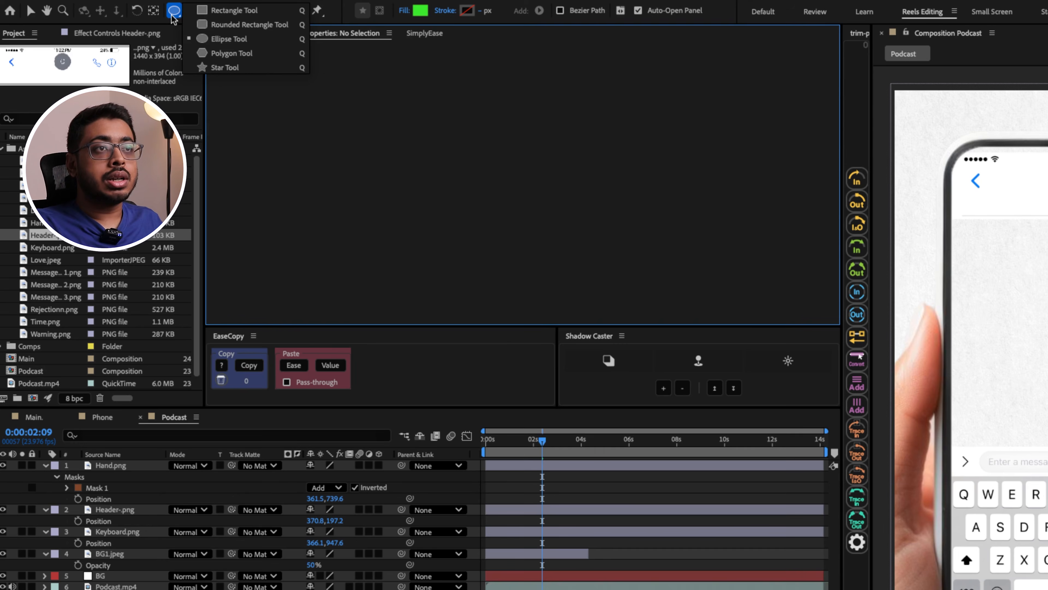
{"action": "left_click", "coordinate": [263, 12]}
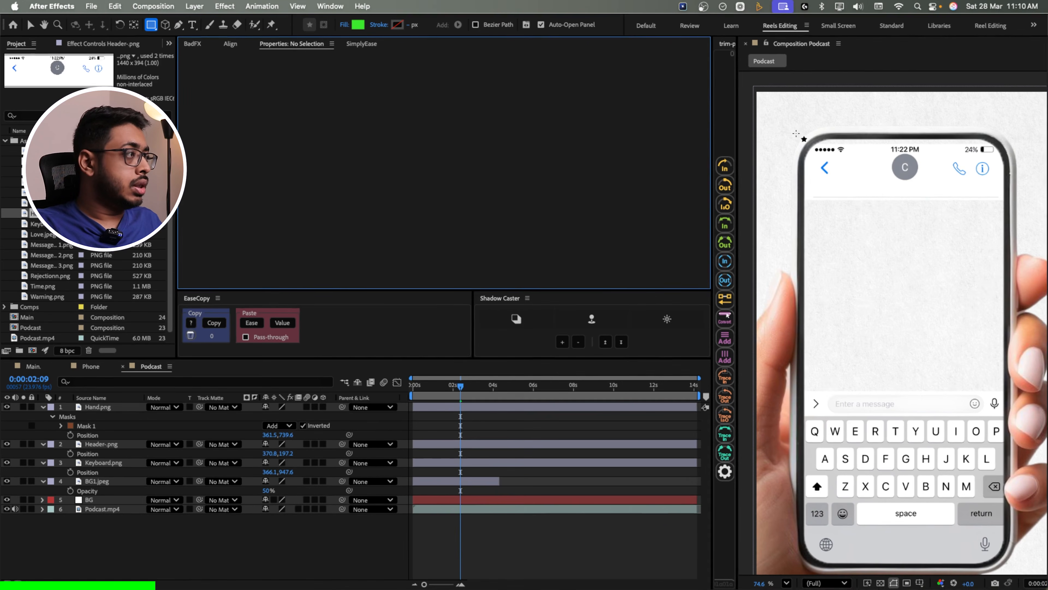
{"action": "mouse_move", "coordinate": [796, 133]}
{"action": "left_mouse_down"}
{"action": "mouse_move", "coordinate": [927, 226]}
{"action": "mouse_move", "coordinate": [1010, 406]}
{"action": "left_mouse_up"}
{"action": "left_click", "coordinate": [362, 24]}
{"action": "left_click_drag", "start_coordinate": [495, 294], "coordinate": [292, 157]}
{"action": "left_click", "coordinate": [604, 219]}
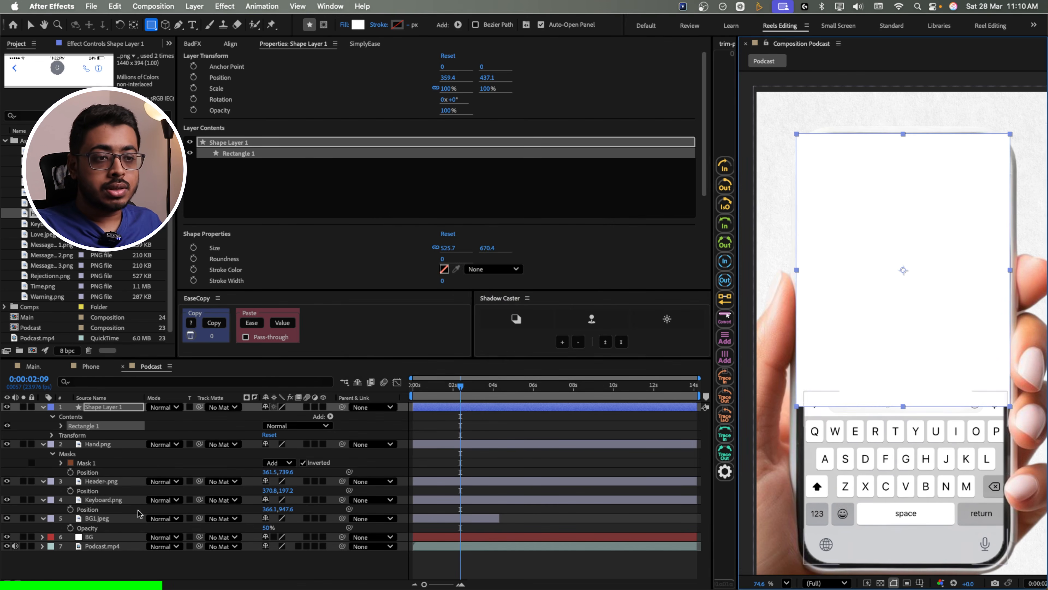
{"action": "left_click", "coordinate": [129, 559]}
{"action": "left_click_drag", "start_coordinate": [125, 407], "coordinate": [119, 512]}
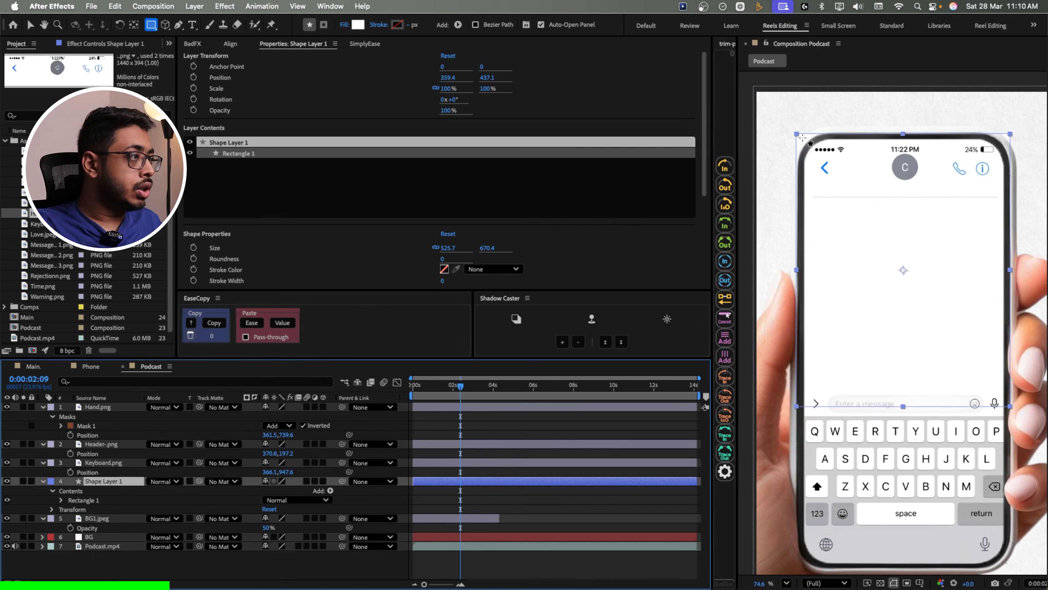
- Draw a Pen mask on the white rectangle layer that trims its upper corners to the phone's rounded frame
{"action": "scroll", "coordinate": [802, 139], "scroll_direction": "up", "scroll_amount": 5}
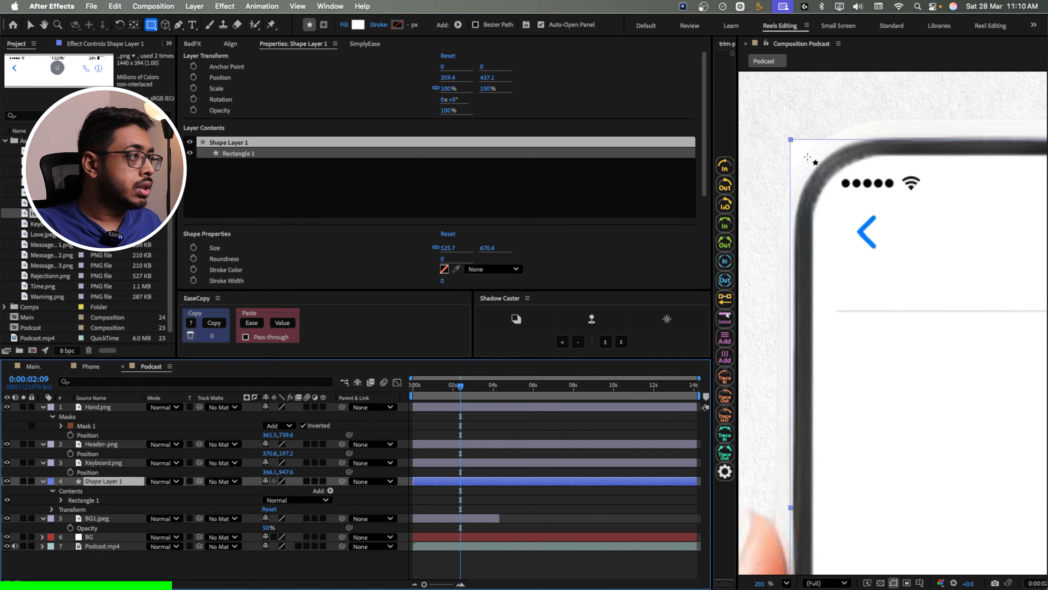
{"action": "scroll", "coordinate": [800, 147], "scroll_direction": "down", "scroll_amount": 5}
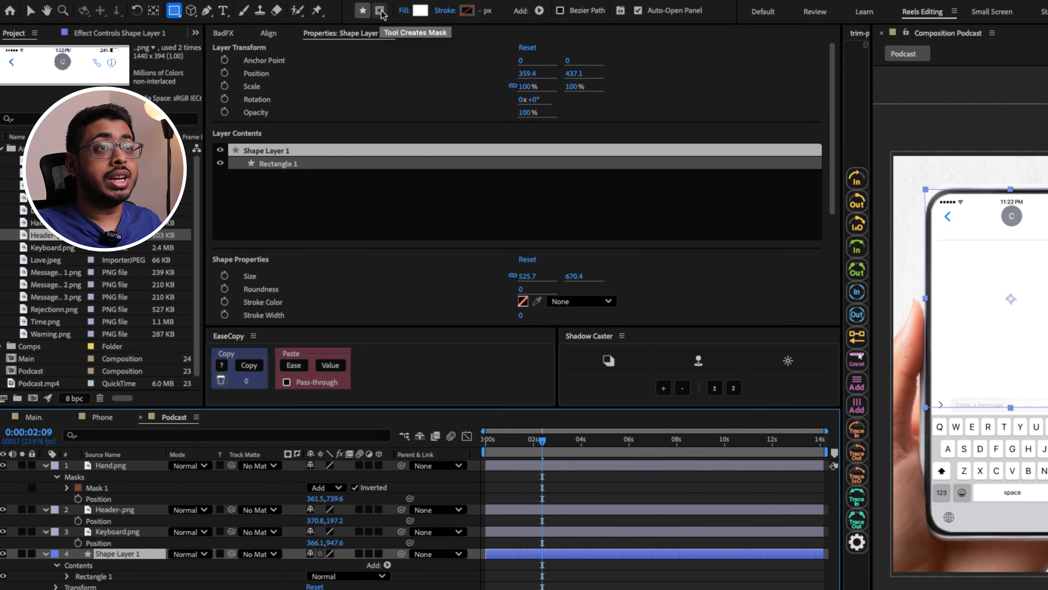
{"action": "left_click", "coordinate": [381, 13]}
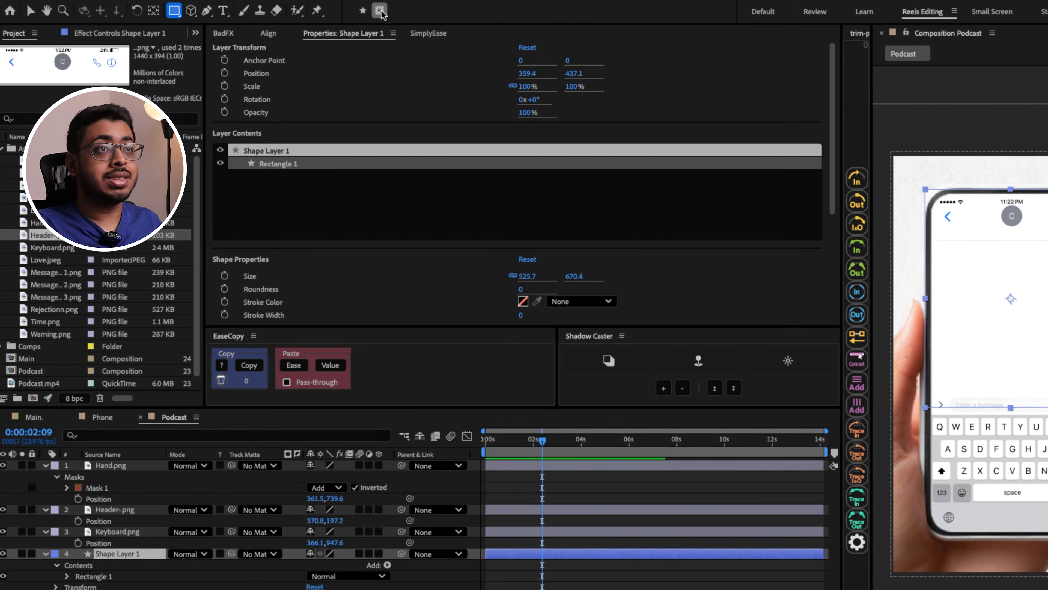
{"action": "left_click", "coordinate": [206, 11]}
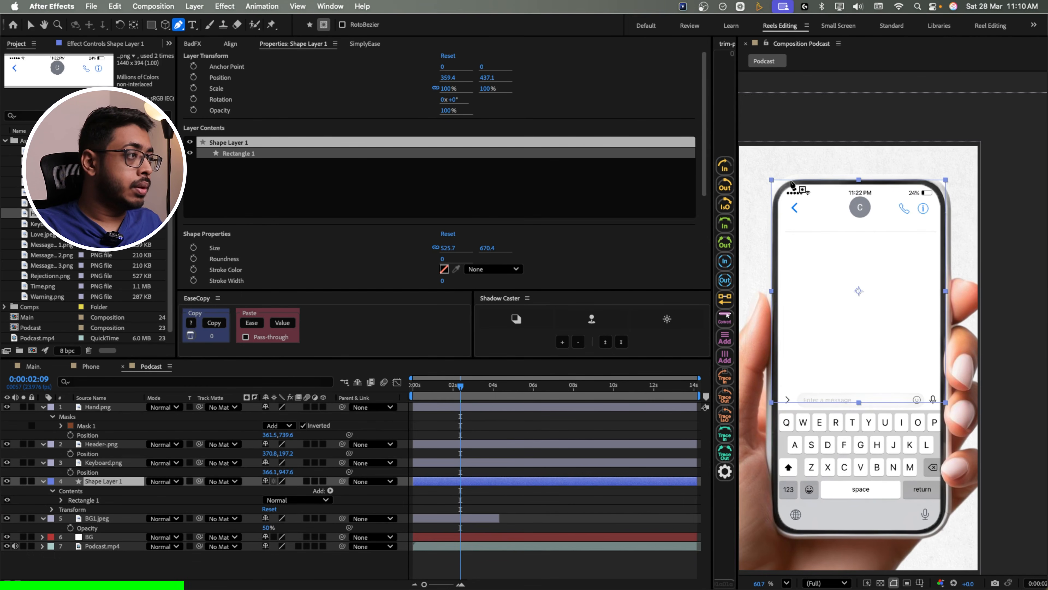
{"action": "left_click", "coordinate": [788, 176]}
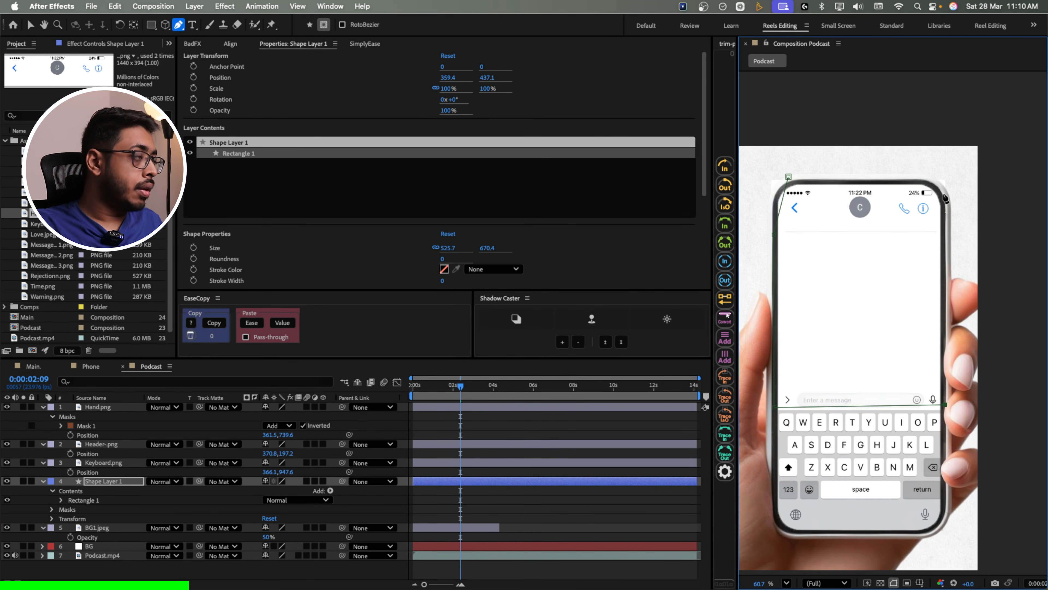
{"action": "scroll", "coordinate": [789, 177], "scroll_direction": "up", "scroll_amount": 2}
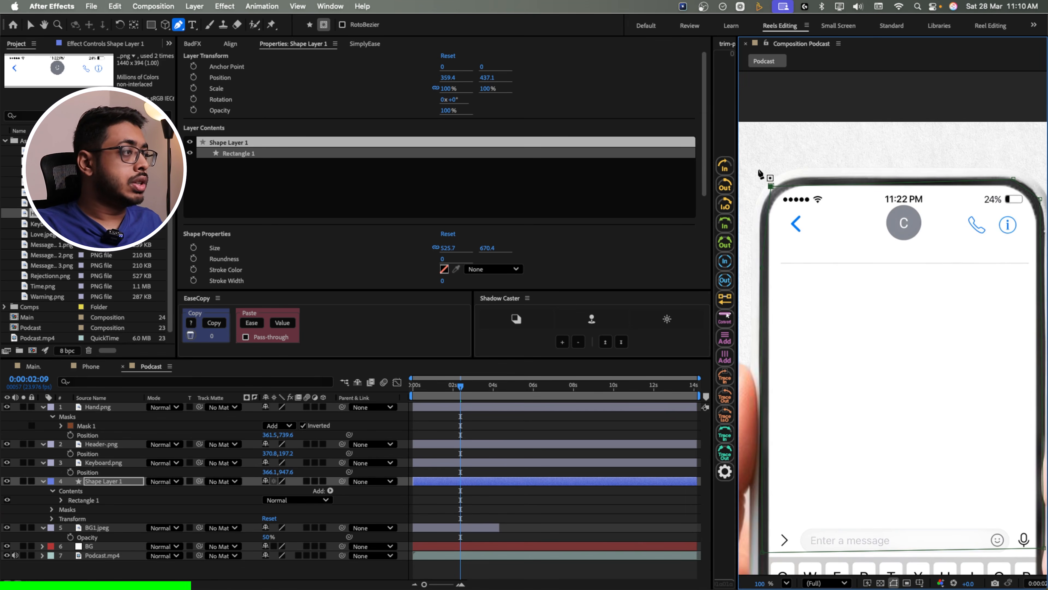
{"action": "left_click_drag", "start_coordinate": [1010, 196], "coordinate": [944, 197]}
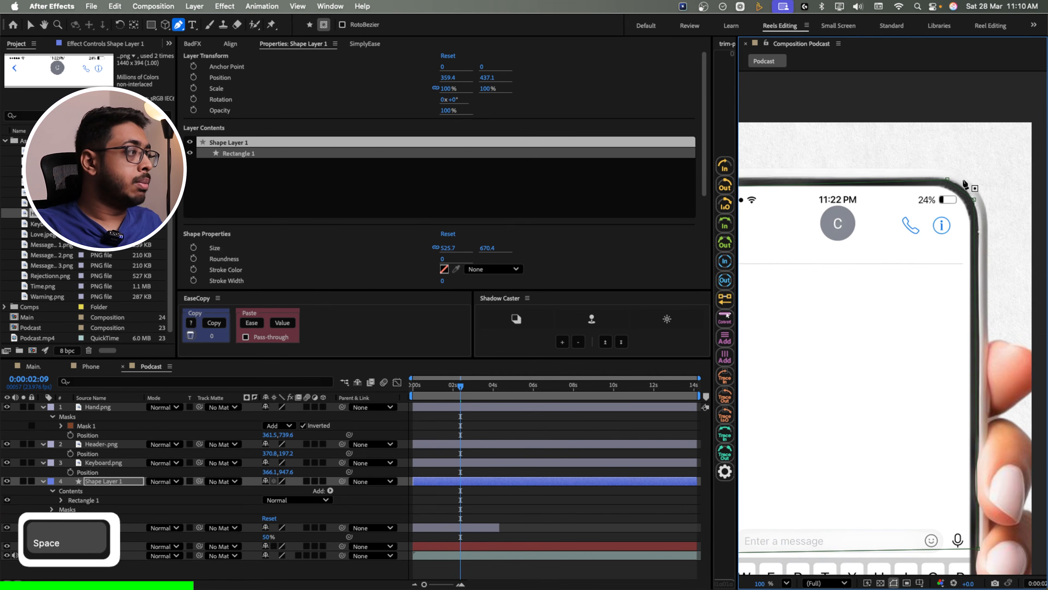
{"action": "left_click_drag", "start_coordinate": [905, 273], "coordinate": [964, 208]}
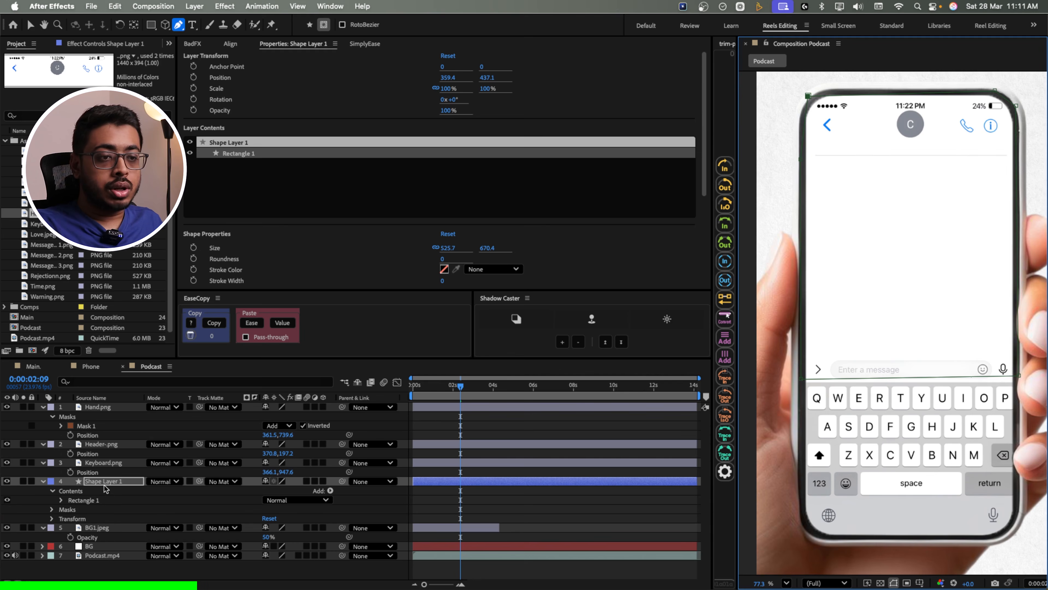
- Rename the white rectangle's shape layer to Phone BG
{"action": "left_click", "coordinate": [106, 482]}
{"action": "key", "text": "Return"}
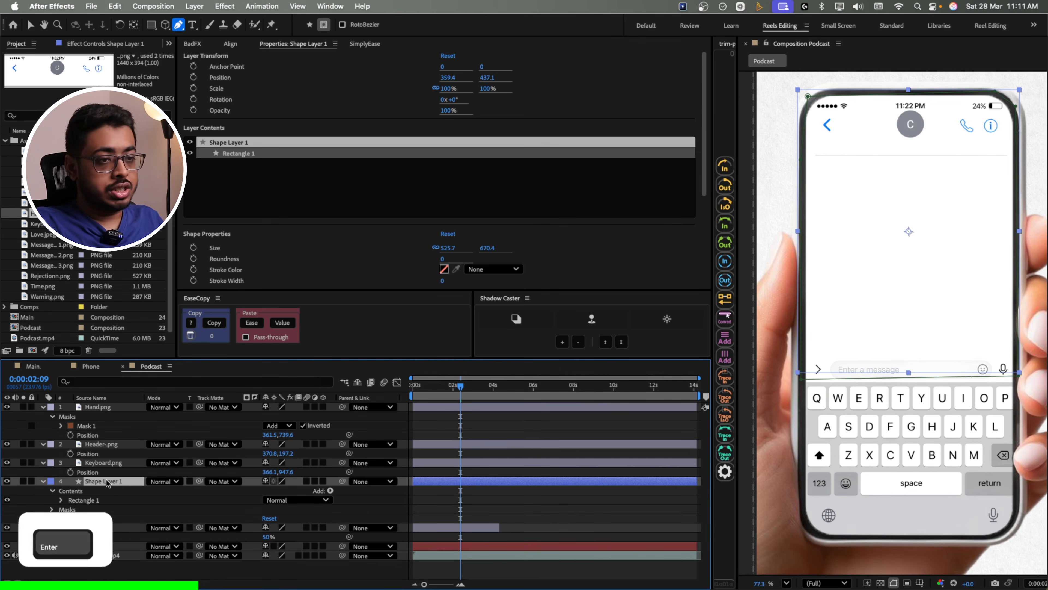
{"action": "type", "text": "Phone"}
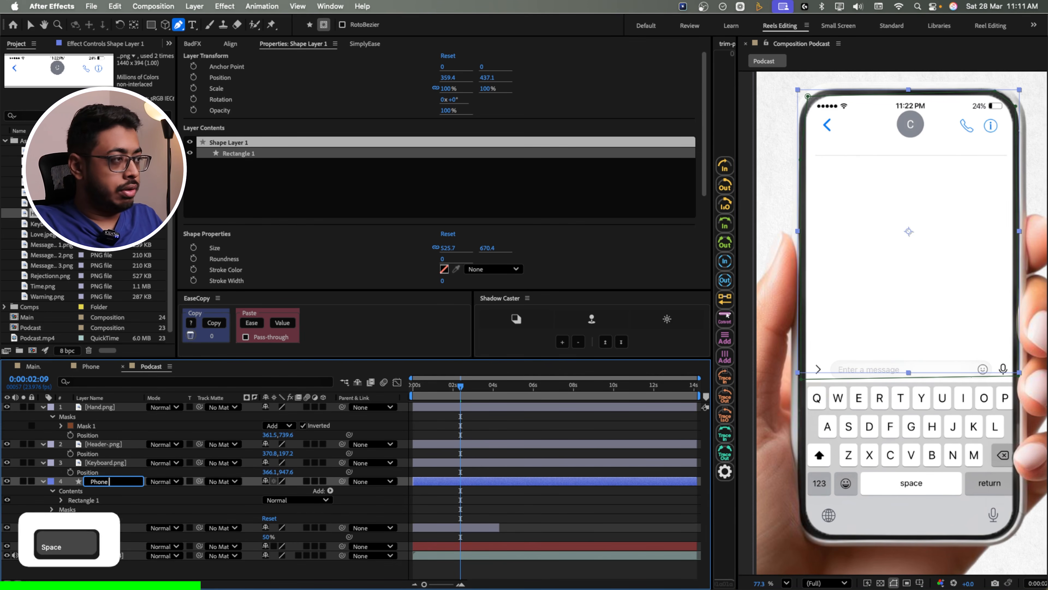
{"action": "type", "text": " BG"}
{"action": "key", "text": "Return"}
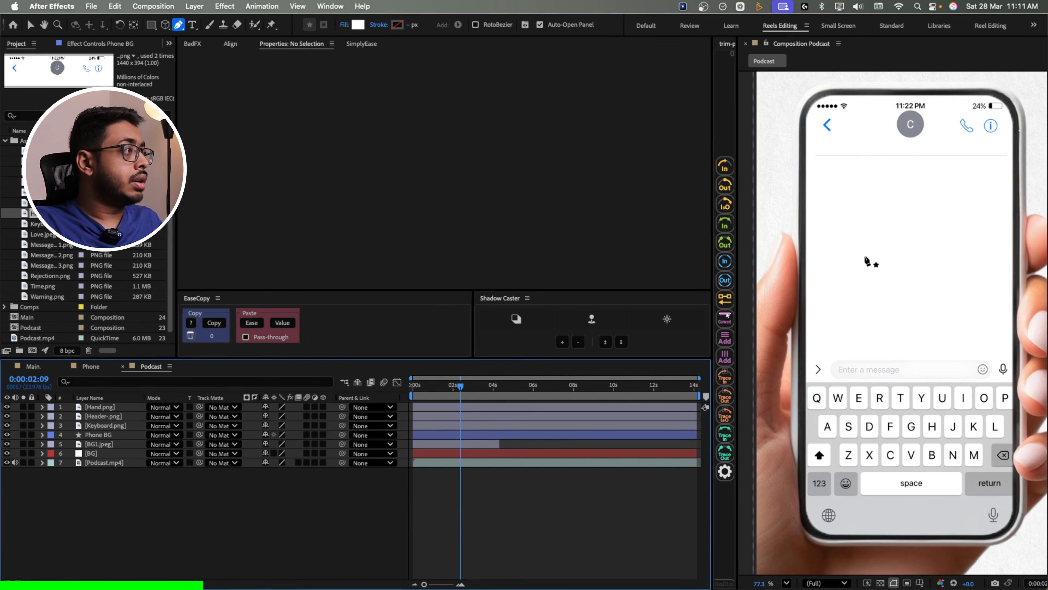
- Add Love.jpeg as the top layer, scale it down to 8% and move it over the header's contact circle
{"action": "scroll", "coordinate": [928, 125], "scroll_direction": "up", "scroll_amount": 3}
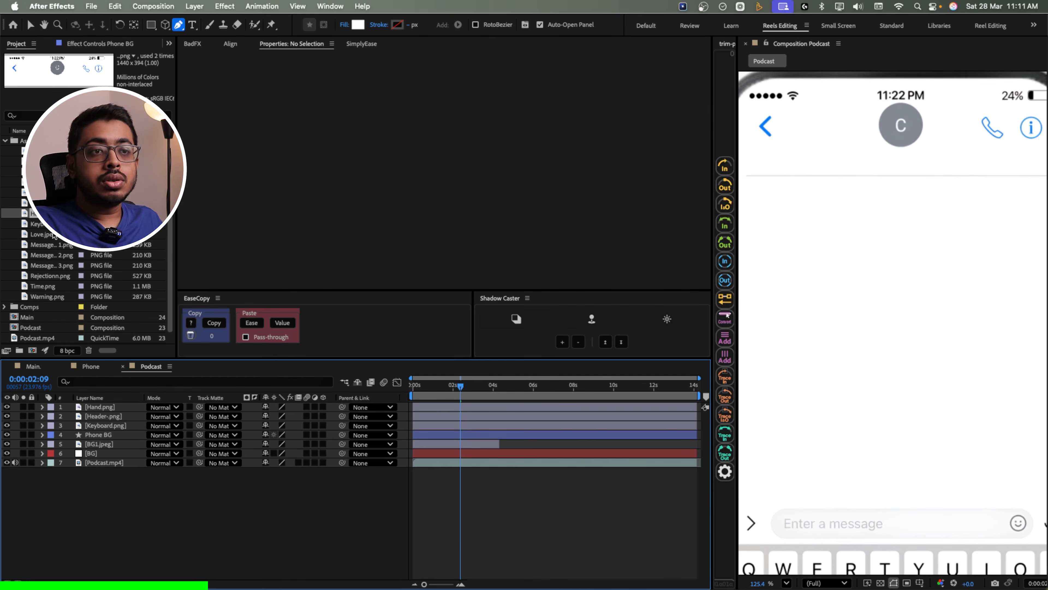
{"action": "left_click_drag", "start_coordinate": [44, 234], "coordinate": [108, 406]}
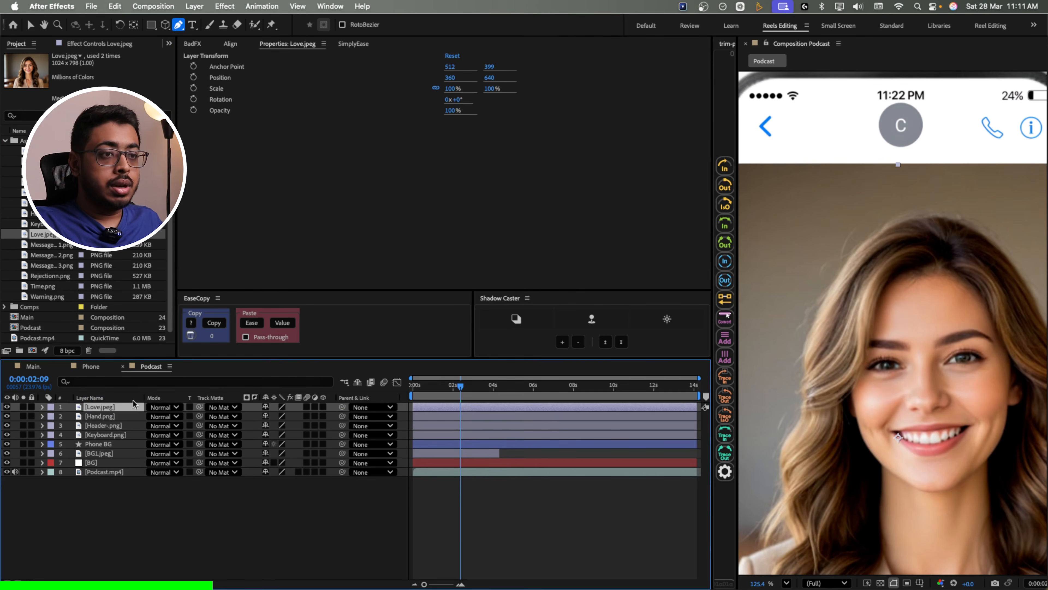
{"action": "key", "text": "s"}
{"action": "left_click_drag", "start_coordinate": [294, 416], "coordinate": [253, 416]}
{"action": "key", "text": "v"}
{"action": "left_click_drag", "start_coordinate": [880, 432], "coordinate": [881, 122]}
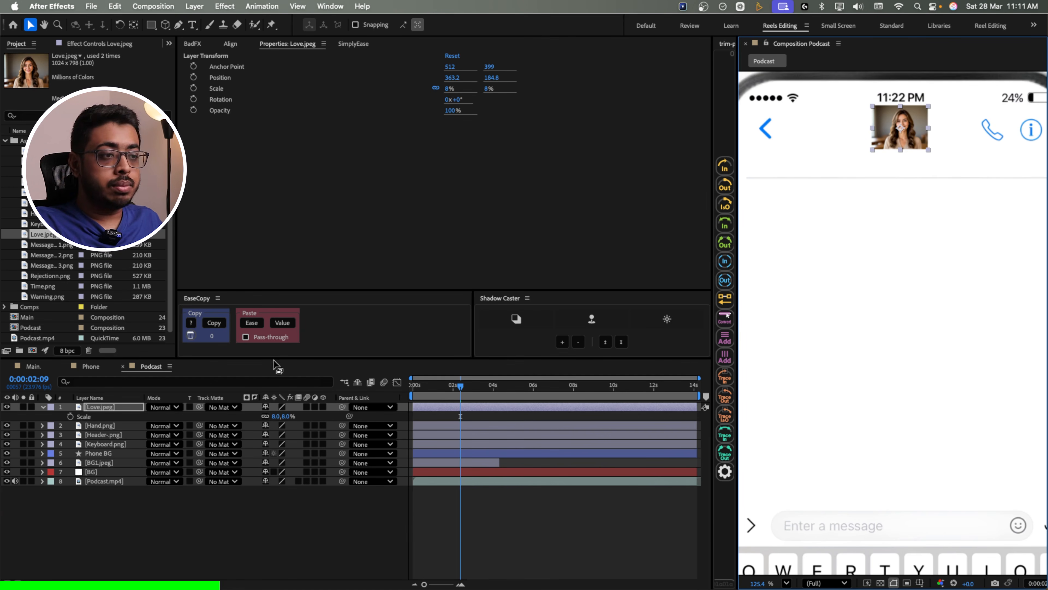
- Set the Love.jpeg layer's scale to 9%
{"action": "left_click", "coordinate": [288, 418]}
{"action": "type", "text": "9"}
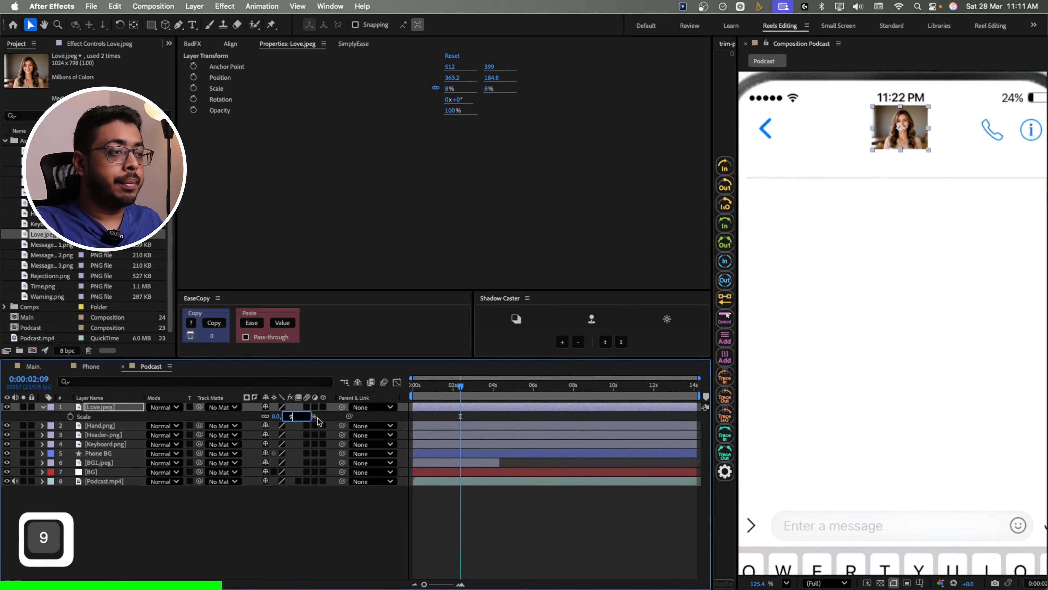
{"action": "left_click", "coordinate": [323, 418]}
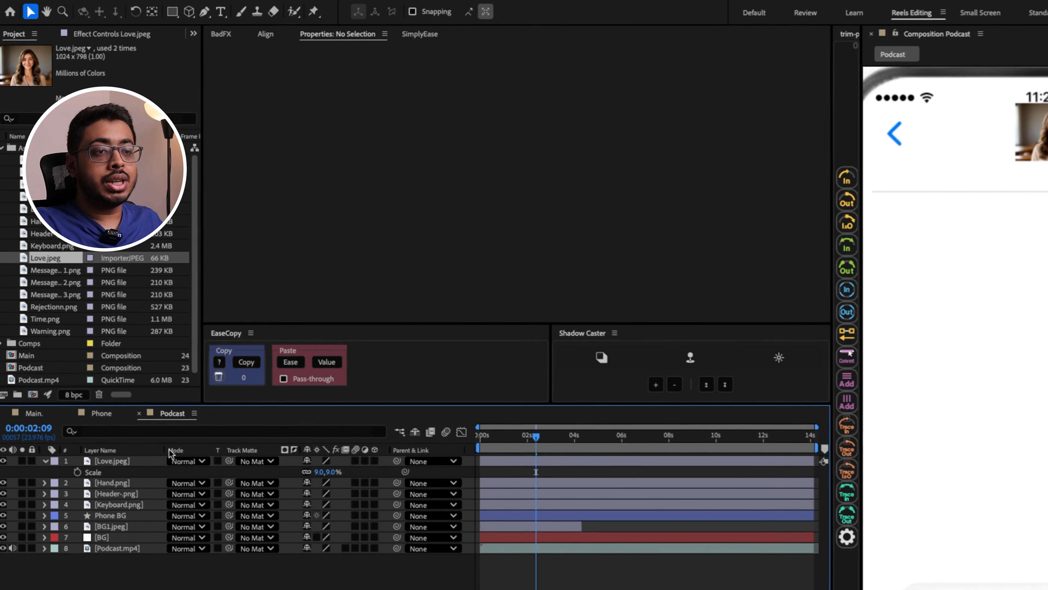
- Draw a circular Ellipse mask around the woman's head and shoulders on the Love.jpeg layer
{"action": "left_click", "coordinate": [117, 406]}
{"action": "left_click", "coordinate": [173, 10]}
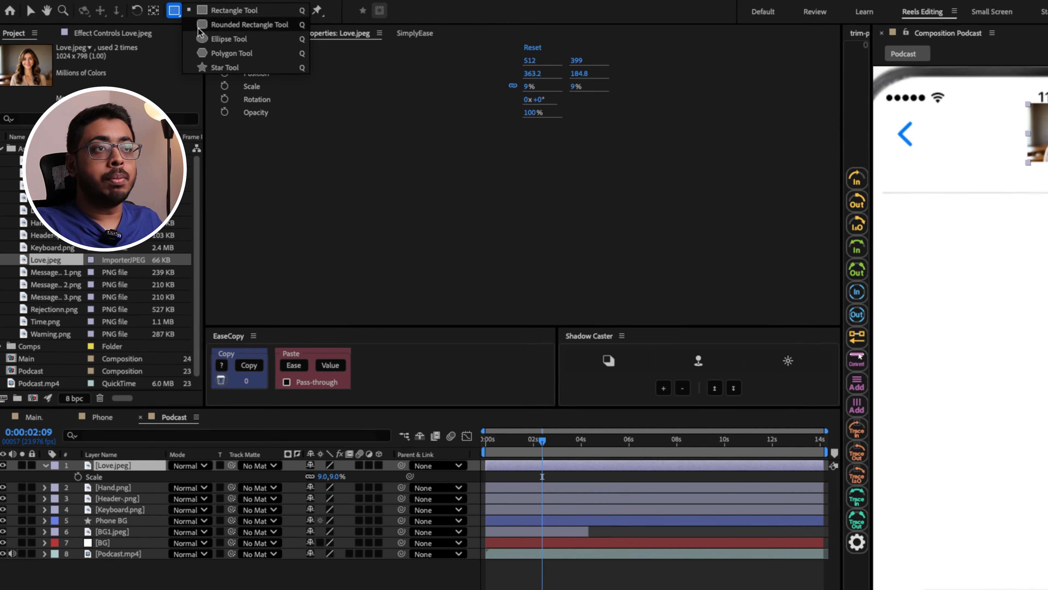
{"action": "left_click", "coordinate": [215, 43]}
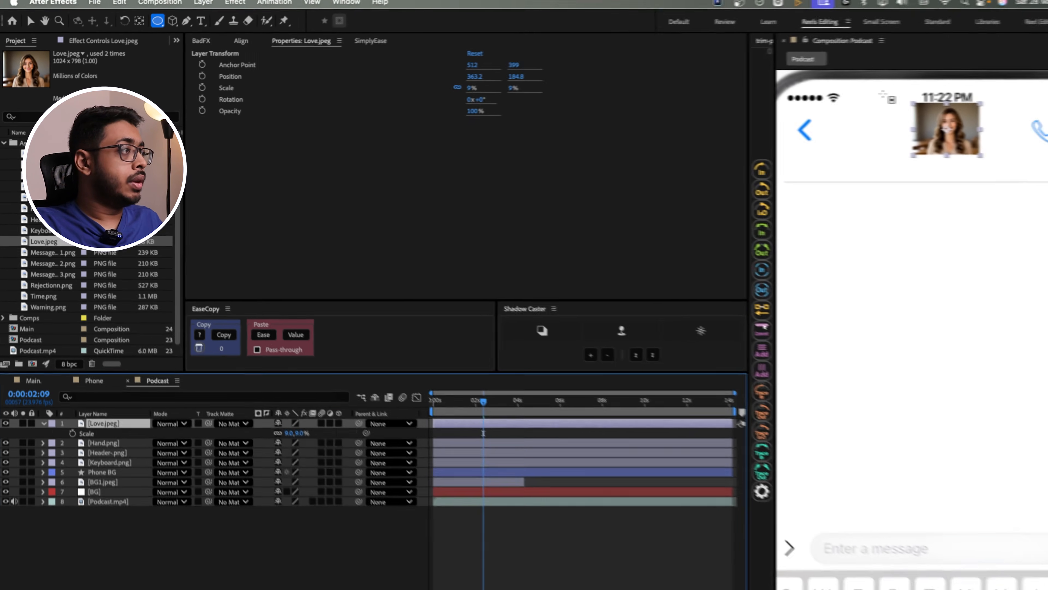
{"action": "left_click_drag", "start_coordinate": [1039, 104], "coordinate": [1047, 113]}
{"action": "left_click_drag", "start_coordinate": [887, 110], "coordinate": [926, 153]}
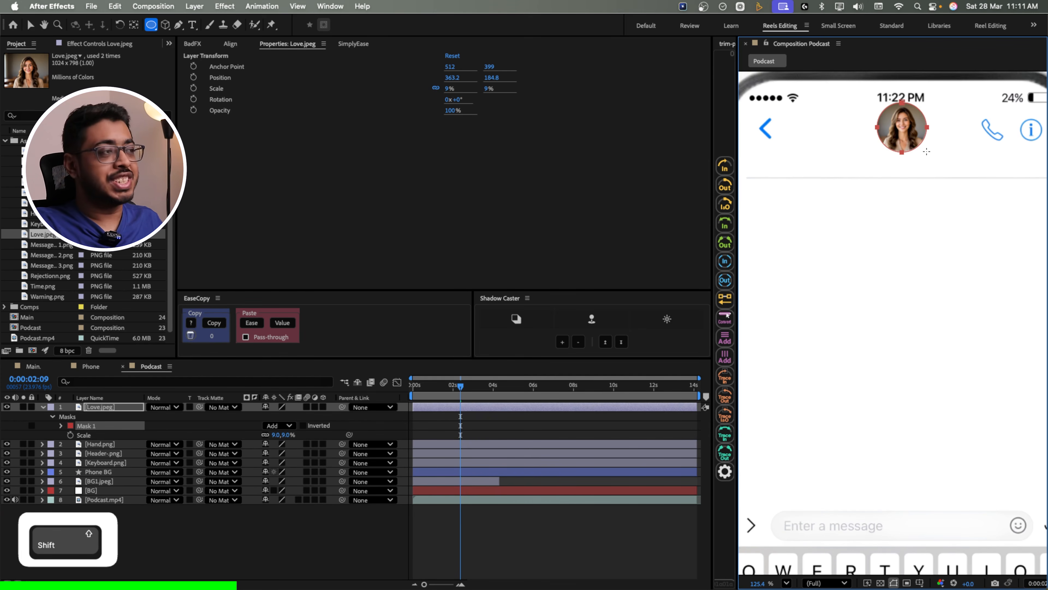
{"action": "key", "text": "v"}
- Enlarge the masked portrait to 9.5% scale and align it to cover the header's contact circle
{"action": "scroll", "coordinate": [978, 128], "scroll_direction": "up", "scroll_amount": 2}
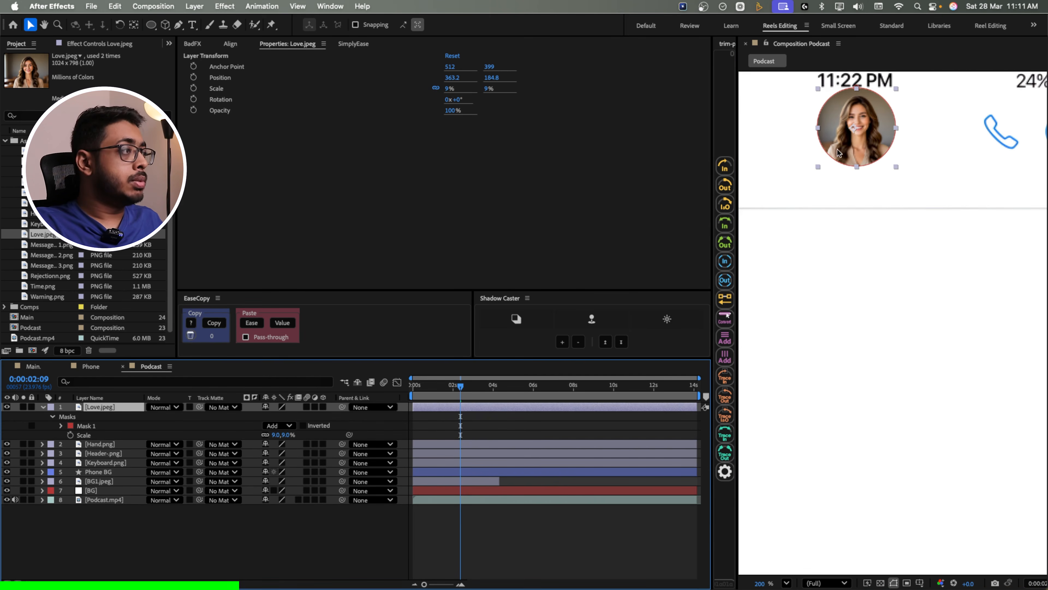
{"action": "key", "text": "v"}
{"action": "mouse_move", "coordinate": [858, 147]}
{"action": "left_mouse_down"}
{"action": "mouse_move", "coordinate": [867, 157]}
{"action": "mouse_move", "coordinate": [857, 148]}
{"action": "left_mouse_up"}
{"action": "key", "text": "ctrl+shift+a"}
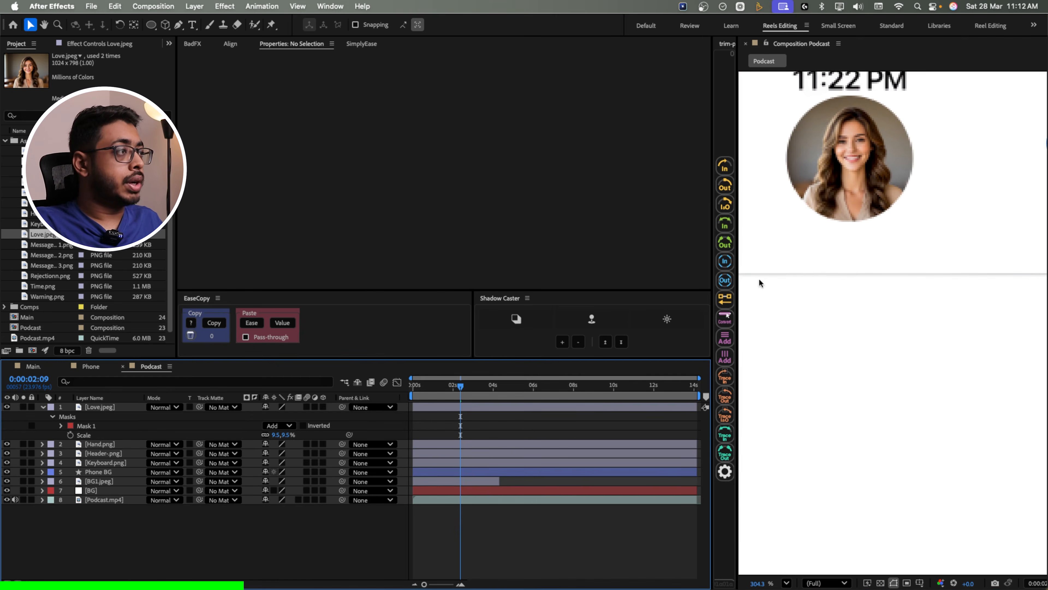
{"action": "scroll", "coordinate": [771, 216], "scroll_direction": "down", "scroll_amount": 3}
{"action": "key", "text": "space"}
{"action": "left_click_drag", "start_coordinate": [823, 236], "coordinate": [915, 224]}
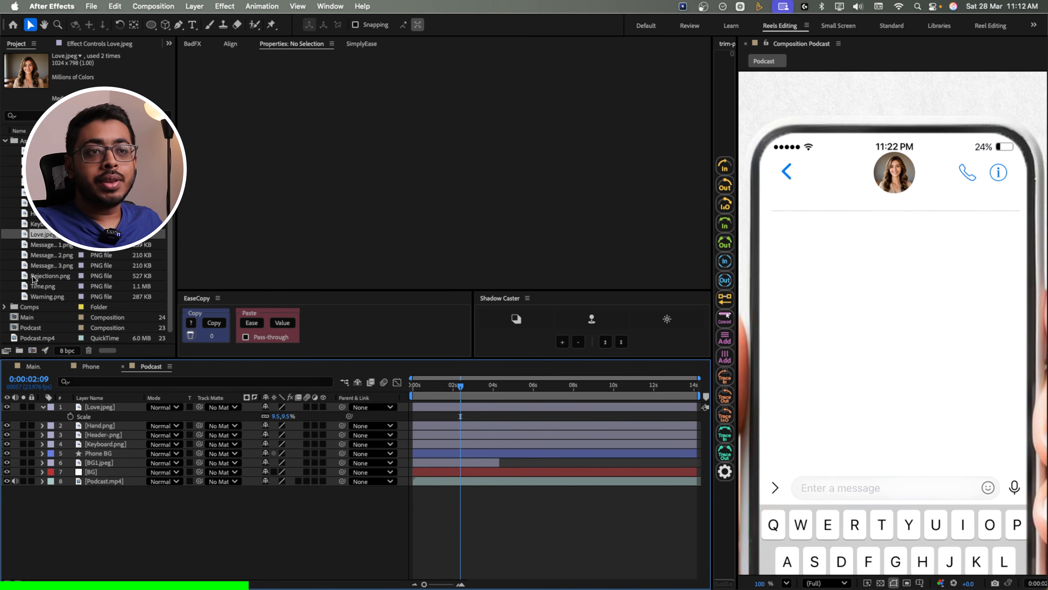
- Add Message Bubble 1.png as the top layer, scale it to 9% and place it just below the chat header
{"action": "left_click", "coordinate": [48, 246]}
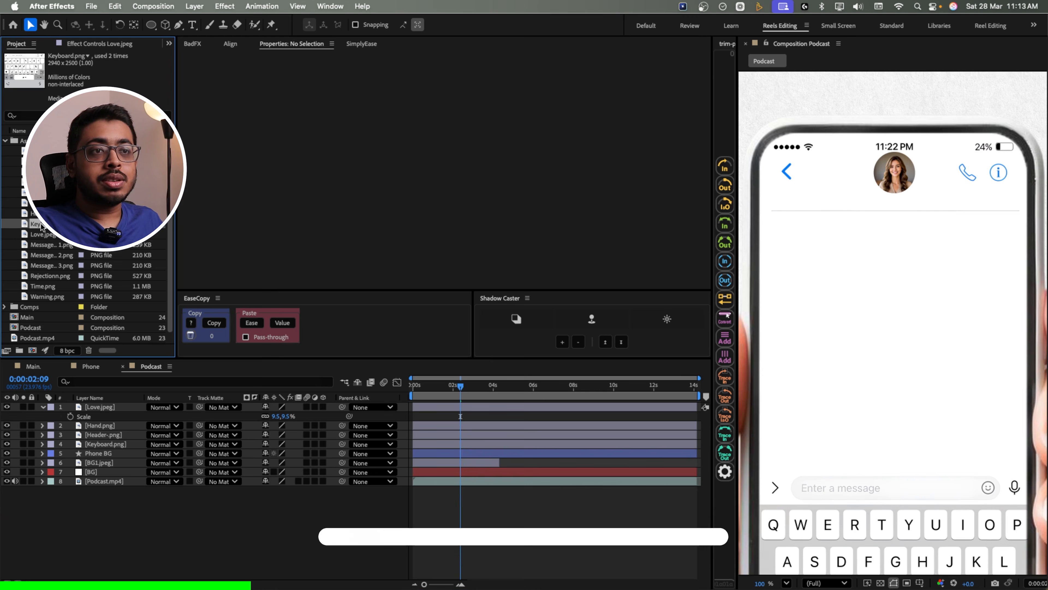
{"action": "left_click_drag", "start_coordinate": [48, 246], "coordinate": [111, 406]}
{"action": "key", "text": "s"}
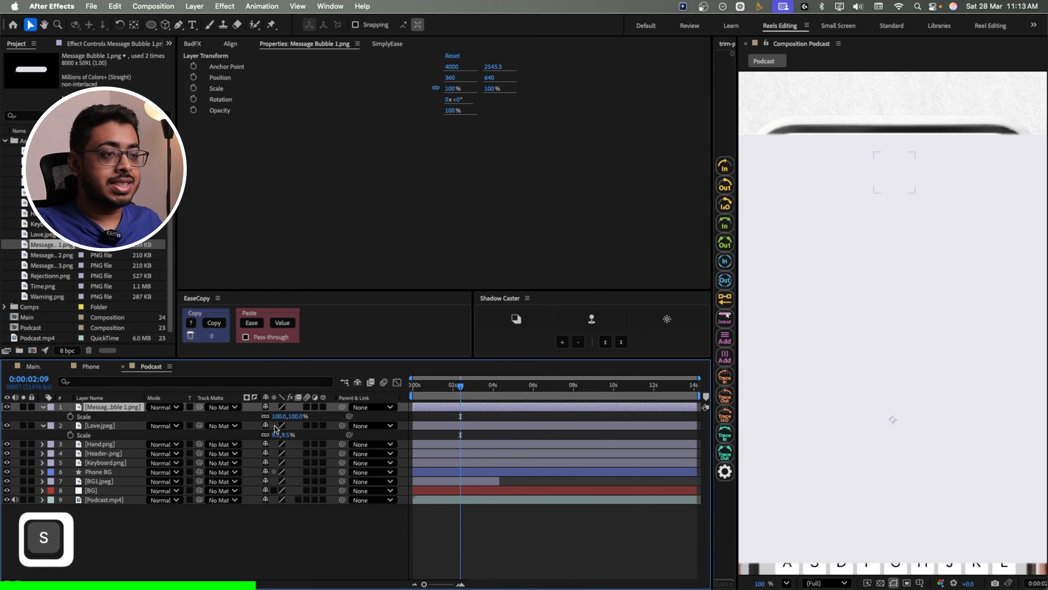
{"action": "left_click_drag", "start_coordinate": [295, 416], "coordinate": [257, 426]}
{"action": "left_click_drag", "start_coordinate": [839, 419], "coordinate": [823, 258]}
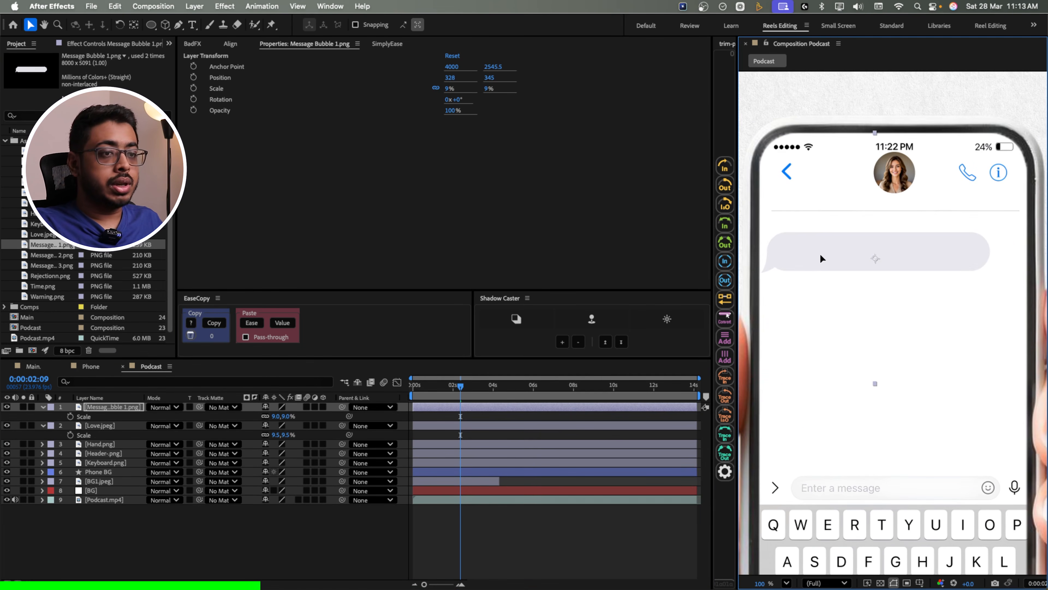
- Set the gray message bubble's scale to 7% and move it against the left side of the phone screen
{"action": "left_click_drag", "start_coordinate": [283, 417], "coordinate": [284, 417]}
{"action": "type", "text": "7"}
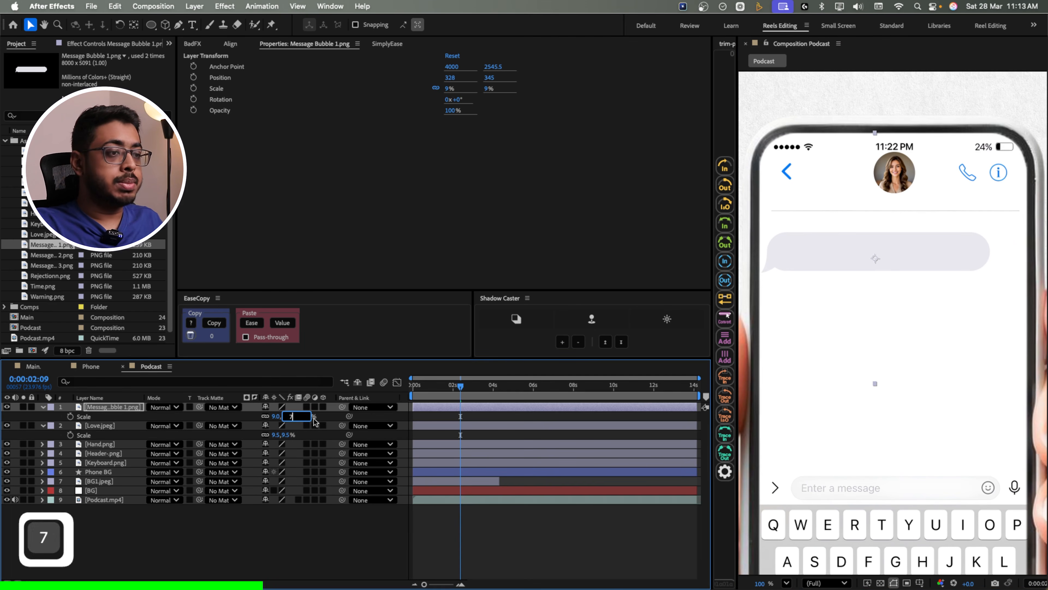
{"action": "key", "text": "Return"}
{"action": "left_click_drag", "start_coordinate": [857, 264], "coordinate": [830, 264]}
{"action": "left_click", "coordinate": [234, 555]}
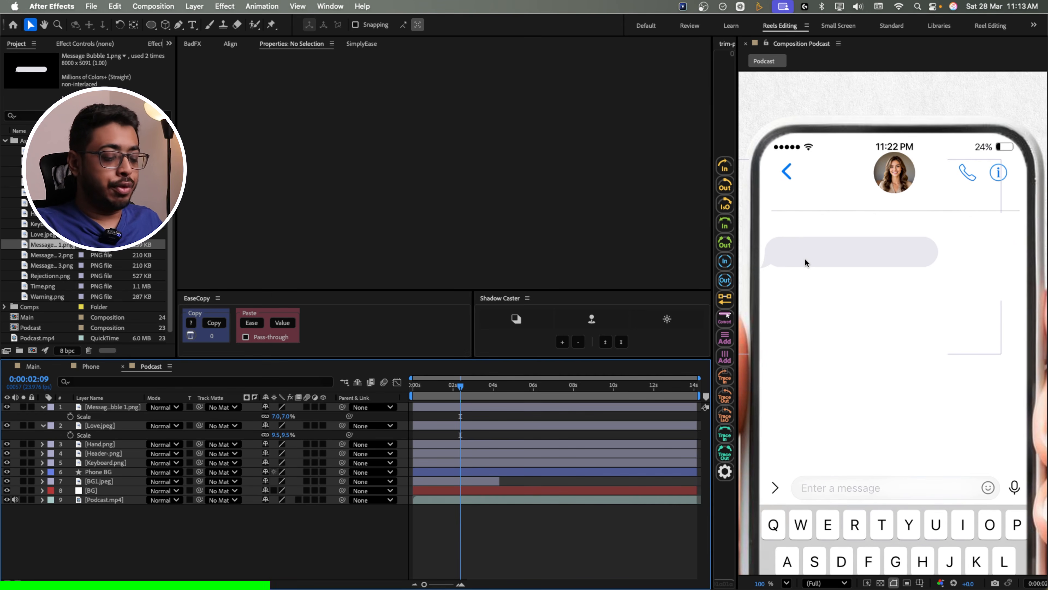
- Add a text layer over the gray bubble reading "STOP MESSAGING ME!"
{"action": "key", "text": "super+t"}
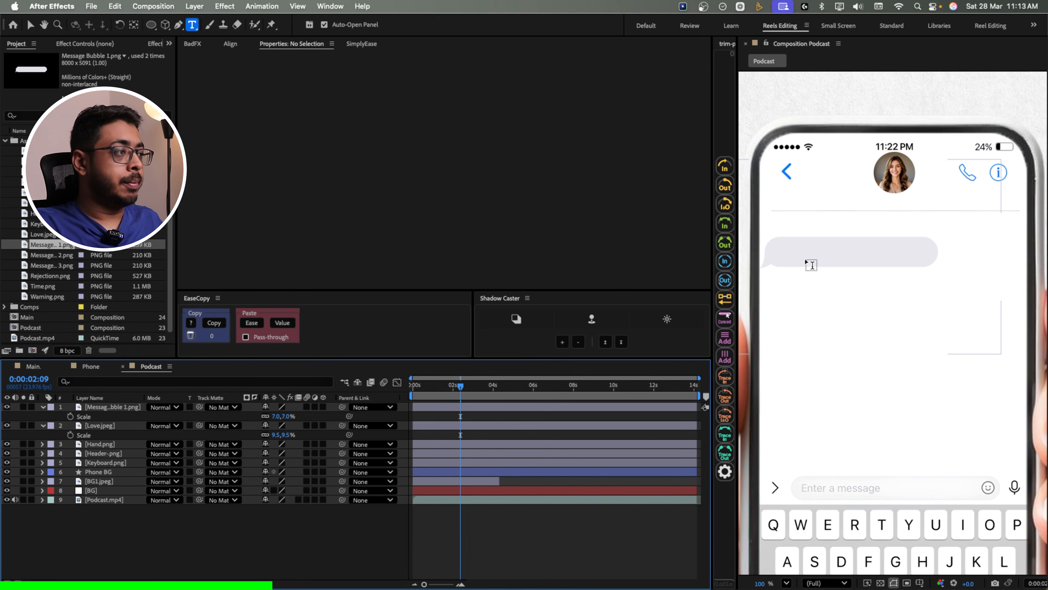
{"action": "left_click", "coordinate": [794, 256]}
{"action": "type", "text": "S"}
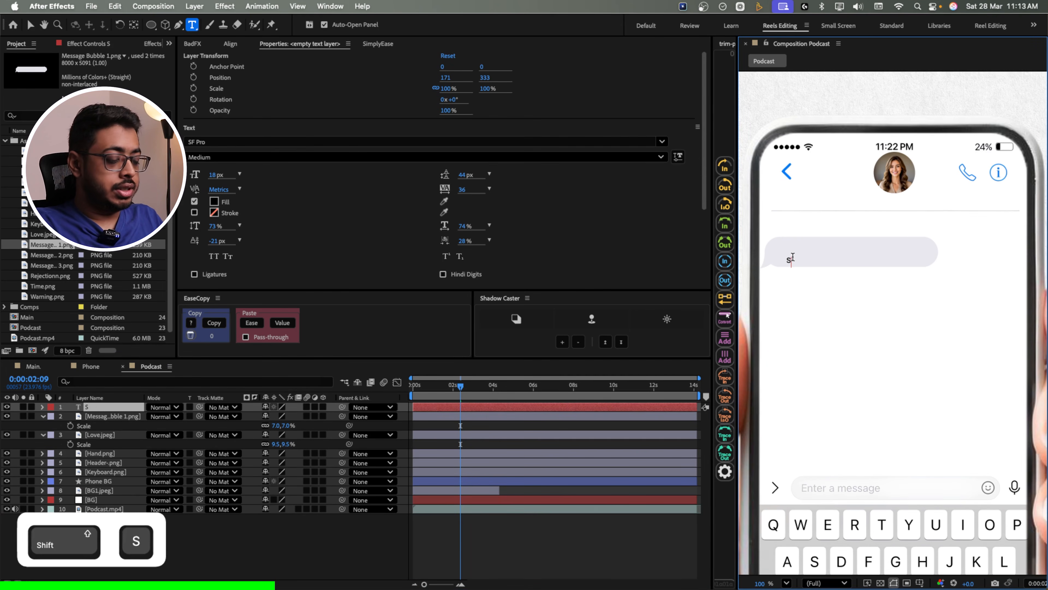
{"action": "type", "text": "TOP MESSAGING ME!"}
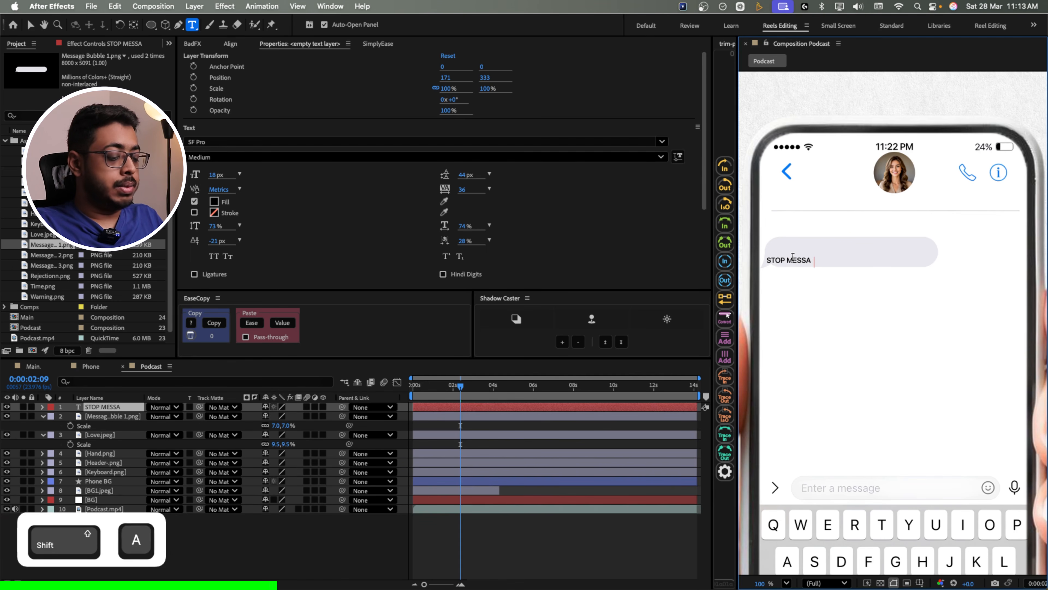
- Set the message text's font size to 36 px and center the text inside the gray bubble
{"action": "key", "text": "super+a"}
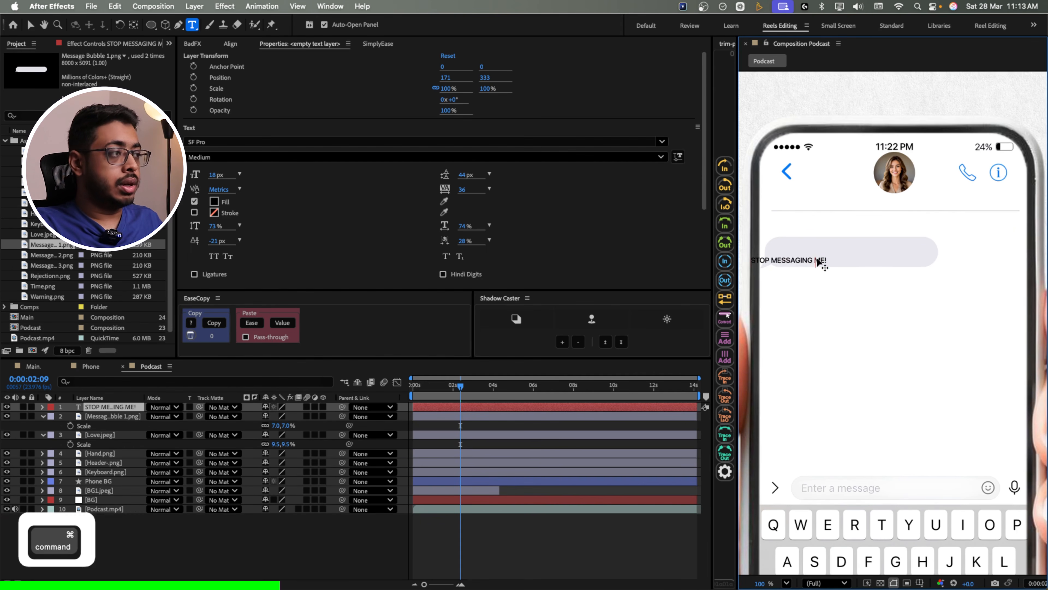
{"action": "key", "text": "super+a"}
{"action": "left_click_drag", "start_coordinate": [215, 175], "coordinate": [227, 175]}
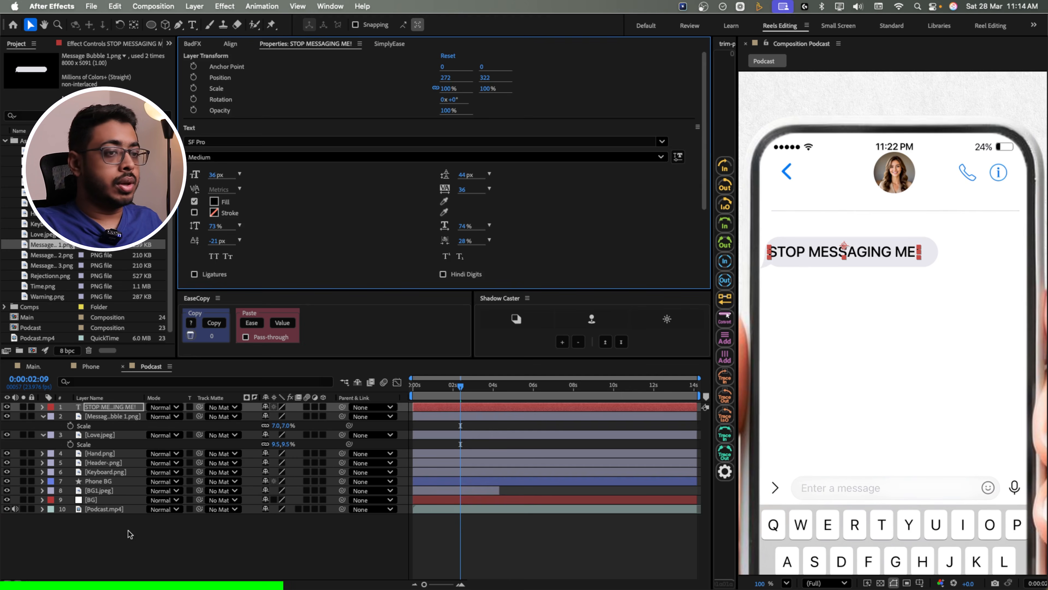
{"action": "left_click", "coordinate": [130, 533]}
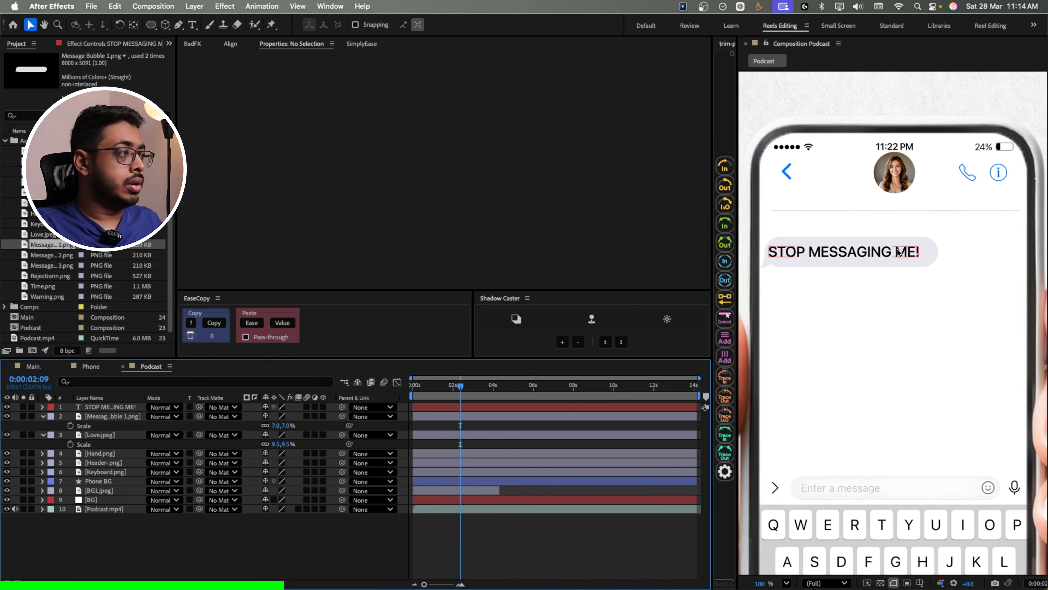
{"action": "left_click", "coordinate": [869, 255]}
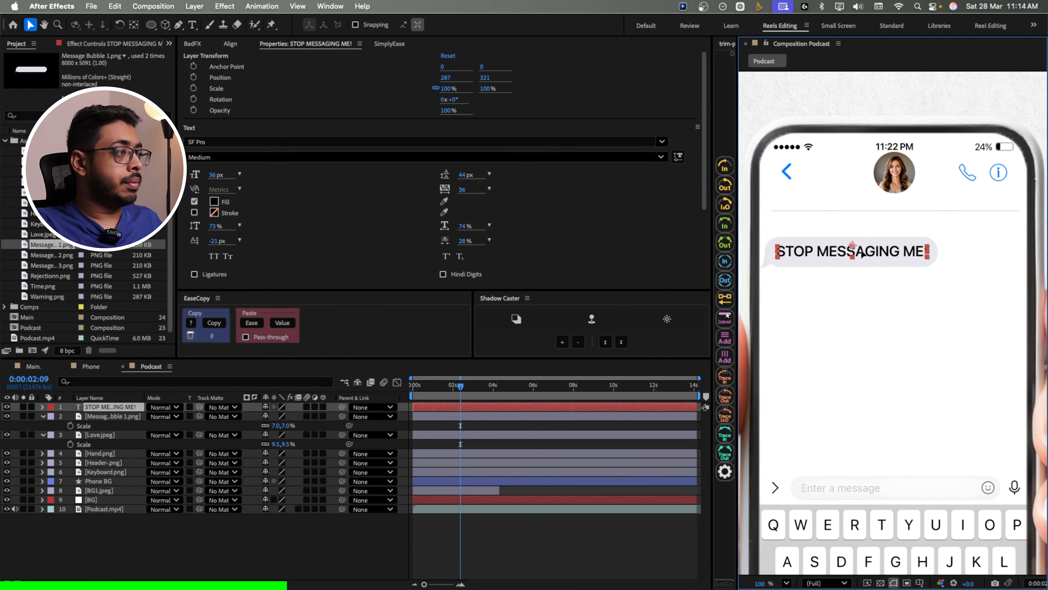
- Add Message Bubble 2.png as the top layer and scale it to 11%
{"action": "left_click", "coordinate": [44, 256]}
{"action": "left_click_drag", "start_coordinate": [56, 283], "coordinate": [265, 426]}
{"action": "key", "text": "s"}
{"action": "left_click_drag", "start_coordinate": [257, 429], "coordinate": [263, 429]}
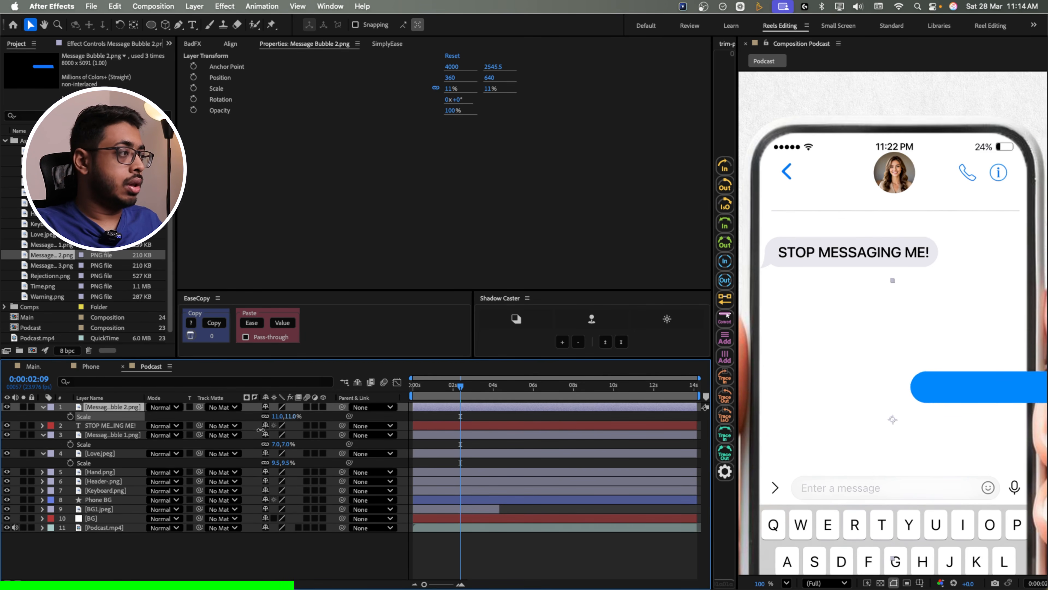
- Move the blue bubble to the phone screen's right side below the gray message and paste in the 30 px text "Why are you doing this?" over it
{"action": "left_click_drag", "start_coordinate": [985, 385], "coordinate": [914, 301]}
{"action": "key", "text": "cmd+v"}
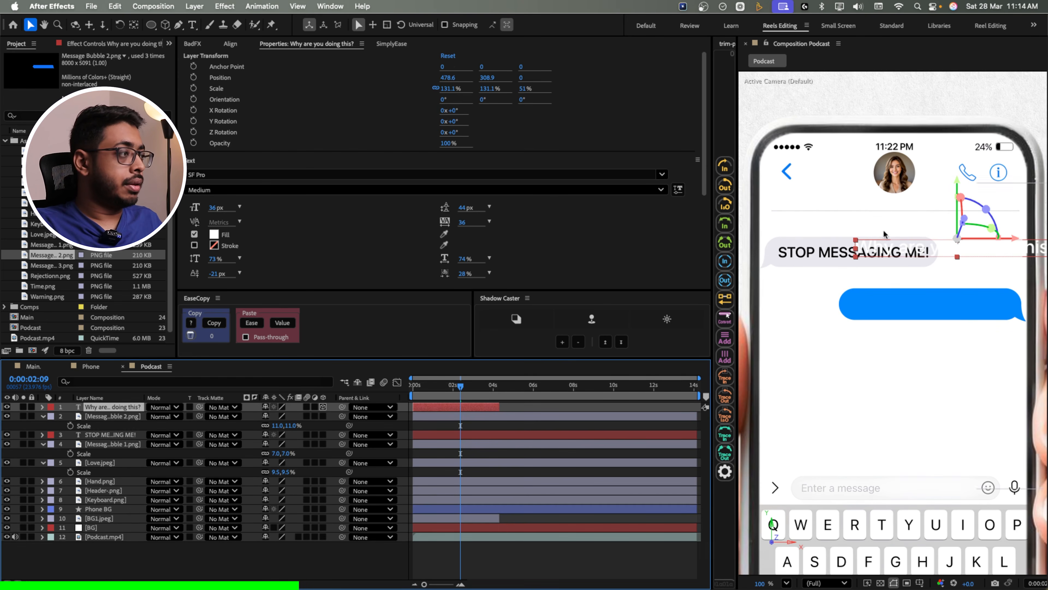
{"action": "left_click_drag", "start_coordinate": [842, 242], "coordinate": [857, 298]}
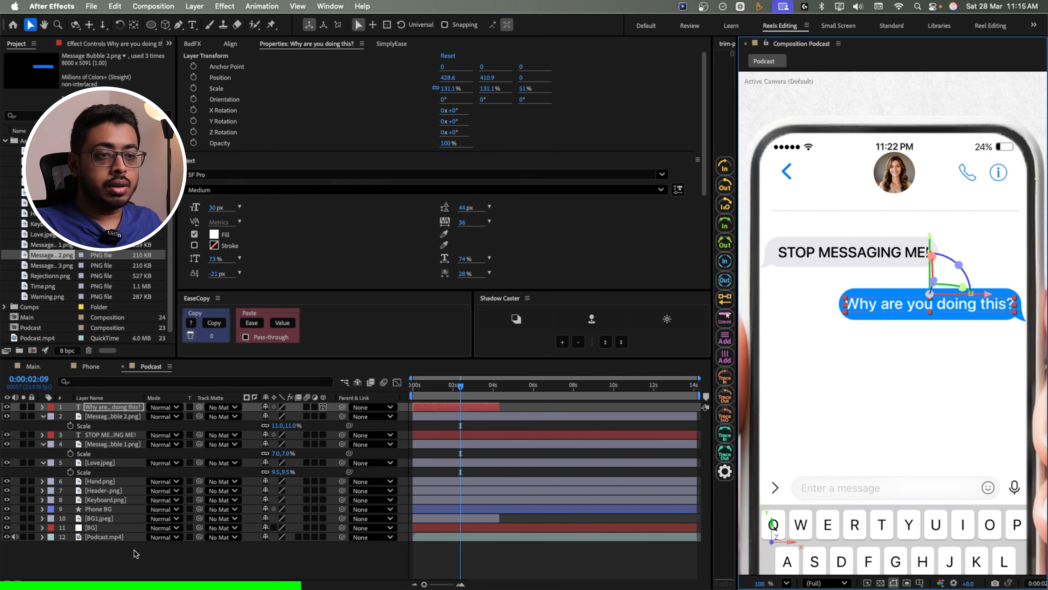
- Duplicate the blue bubble with its text, put both copies on top of the layer stack and shift them down below the original message
{"action": "left_click", "coordinate": [110, 415]}
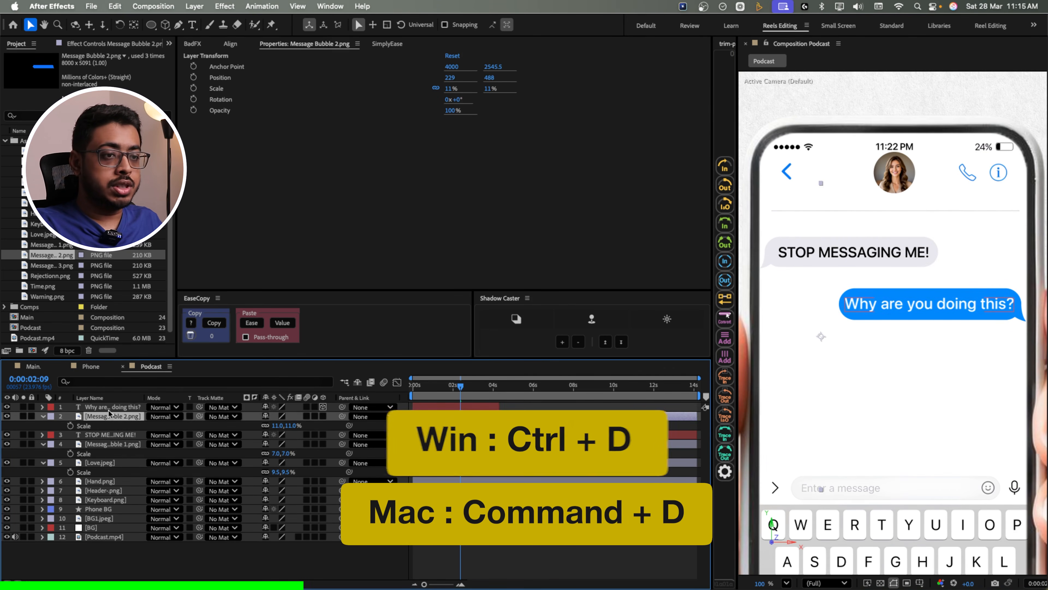
{"action": "left_click", "coordinate": [110, 407], "text": "super"}
{"action": "key", "text": "super+d"}
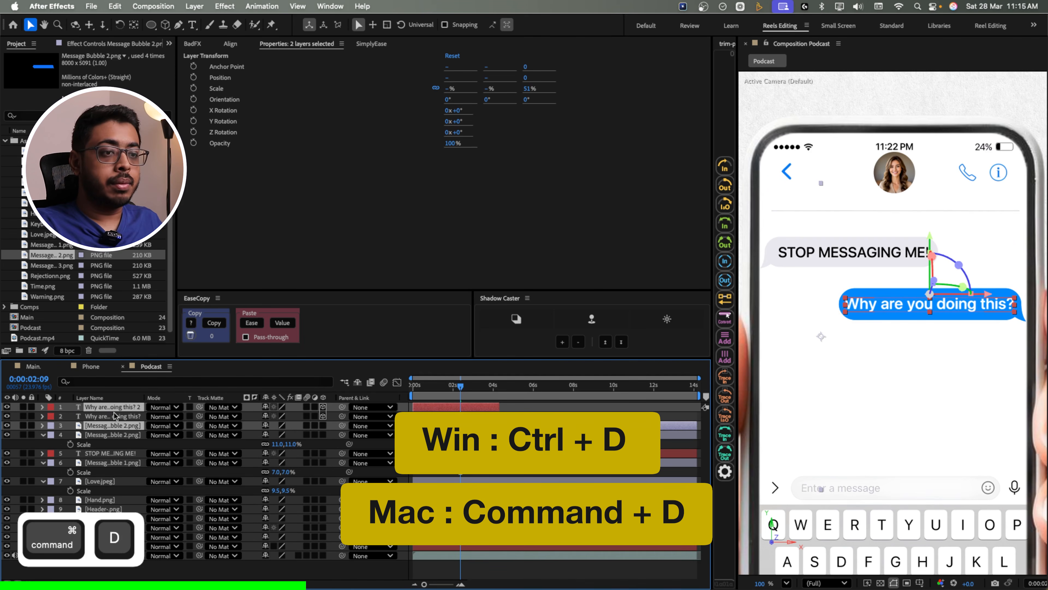
{"action": "key", "text": "super+bracketright"}
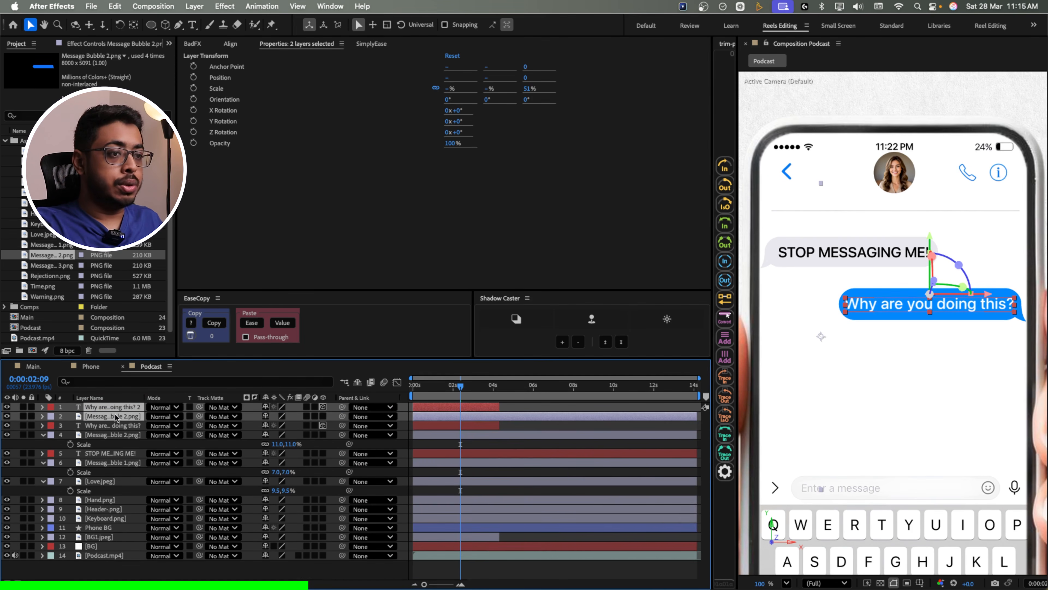
{"action": "key", "text": "p"}
{"action": "left_click_drag", "start_coordinate": [287, 416], "coordinate": [339, 412]}
- Change the text in the lower blue bubble to "Don't ignore me please"
{"action": "left_click", "coordinate": [944, 390]}
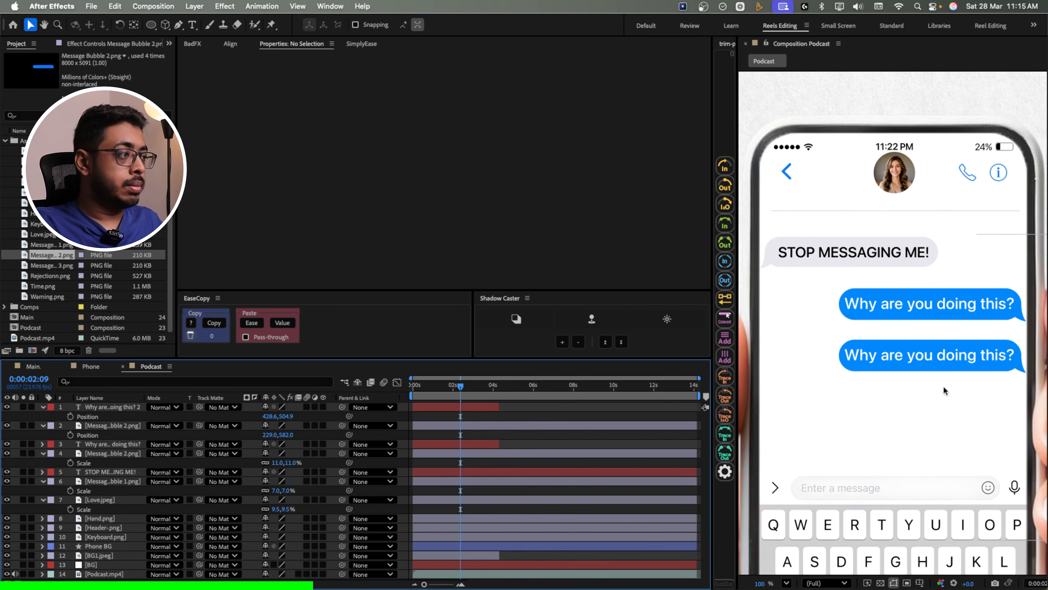
{"action": "double_click", "coordinate": [912, 359]}
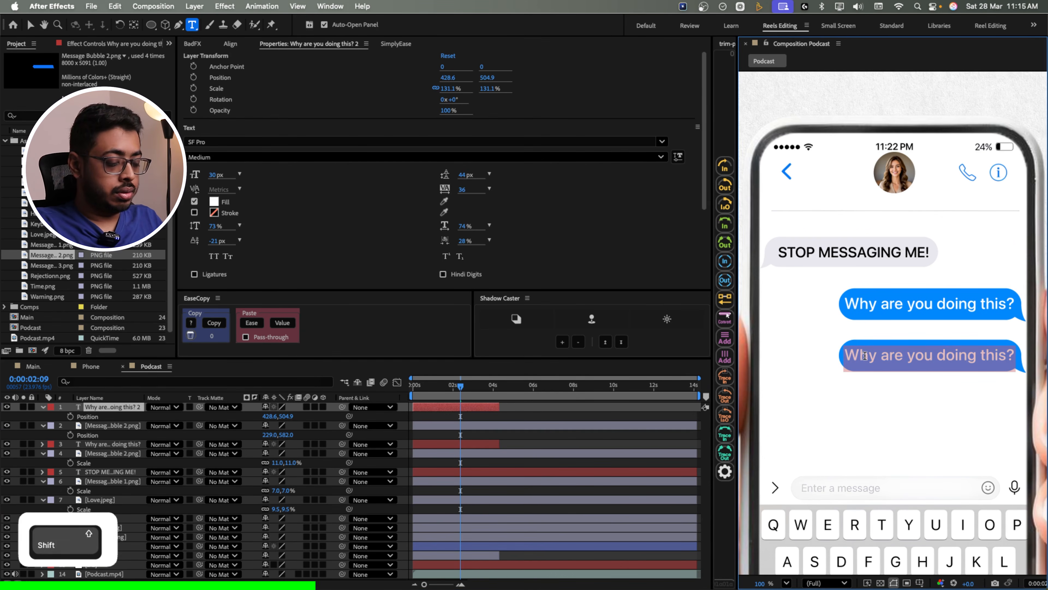
{"action": "type", "text": "Don't ignore me please"}
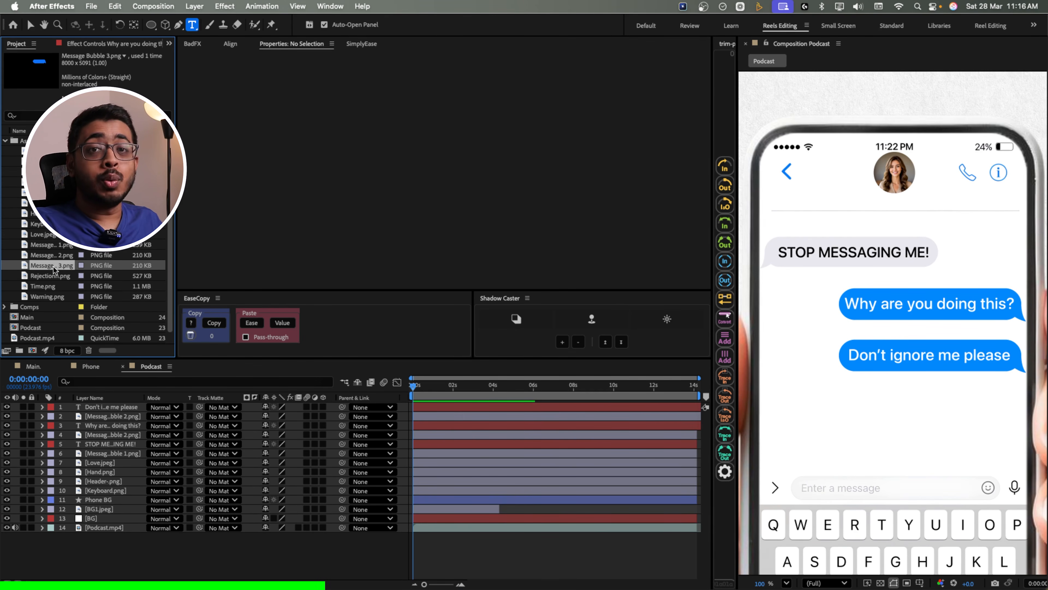
- Add Message Bubble 3.png as the top layer, scale it to 9% and place it right-aligned below the second blue bubble
{"action": "left_click_drag", "start_coordinate": [53, 268], "coordinate": [111, 407]}
{"action": "key", "text": "s"}
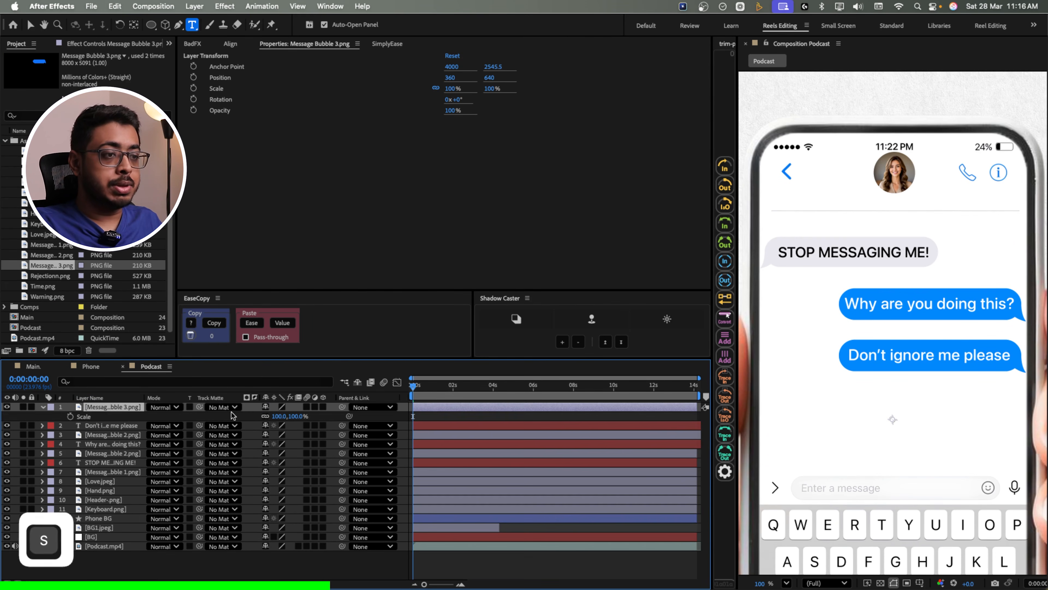
{"action": "left_click_drag", "start_coordinate": [291, 416], "coordinate": [258, 427]}
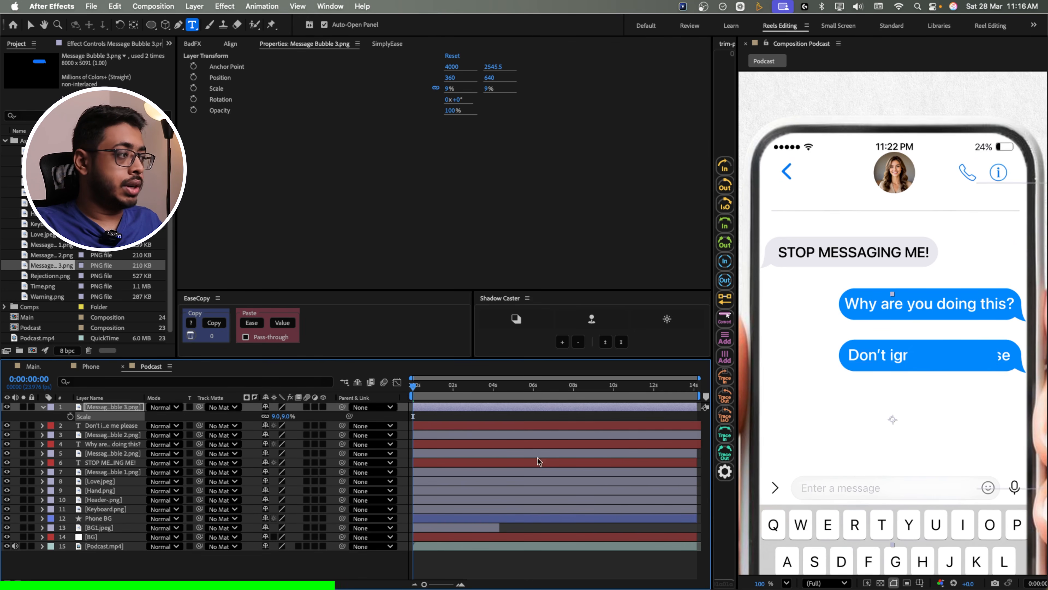
{"action": "key", "text": "v"}
{"action": "left_click_drag", "start_coordinate": [956, 362], "coordinate": [979, 420]}
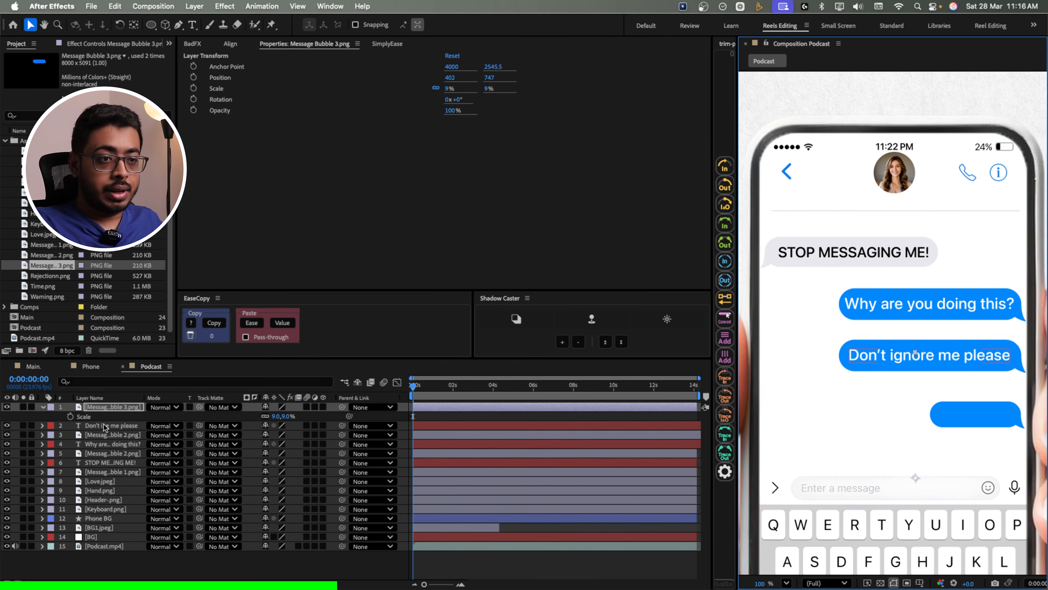
- Duplicate the "Don't ignore me please" text, bring the copy to the top layer and move it onto the small blue bubble
{"action": "left_click", "coordinate": [106, 427]}
{"action": "key", "text": "super+d"}
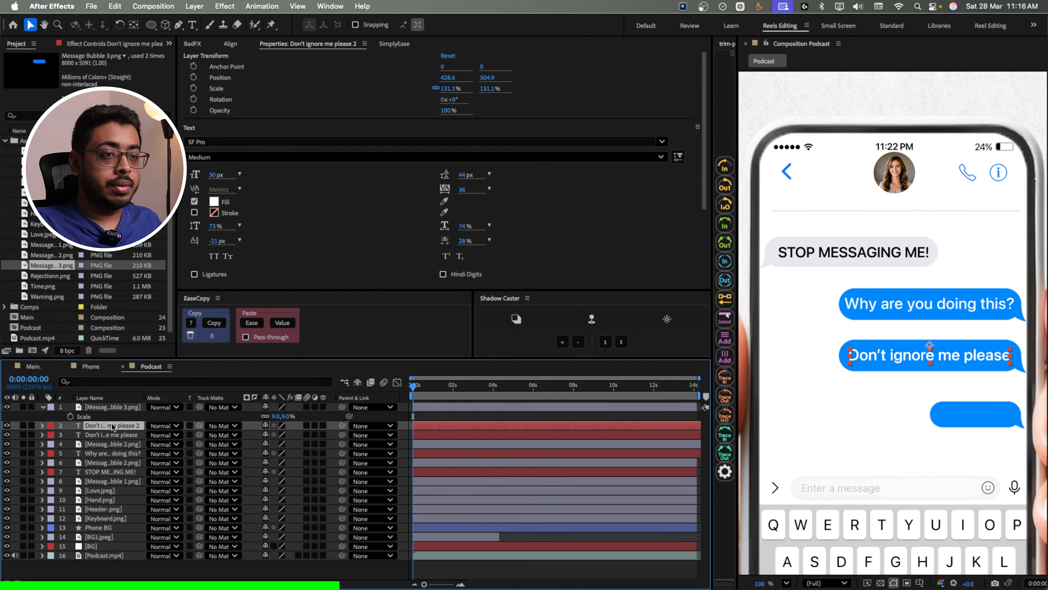
{"action": "left_click_drag", "start_coordinate": [117, 403], "coordinate": [118, 404]}
{"action": "left_click_drag", "start_coordinate": [901, 357], "coordinate": [912, 414]}
- Change the duplicated text to "Helloo???", center it in the small bubble at X position 512.6 and collapse all layer properties
{"action": "double_click", "coordinate": [952, 417]}
{"action": "type", "text": "H"}
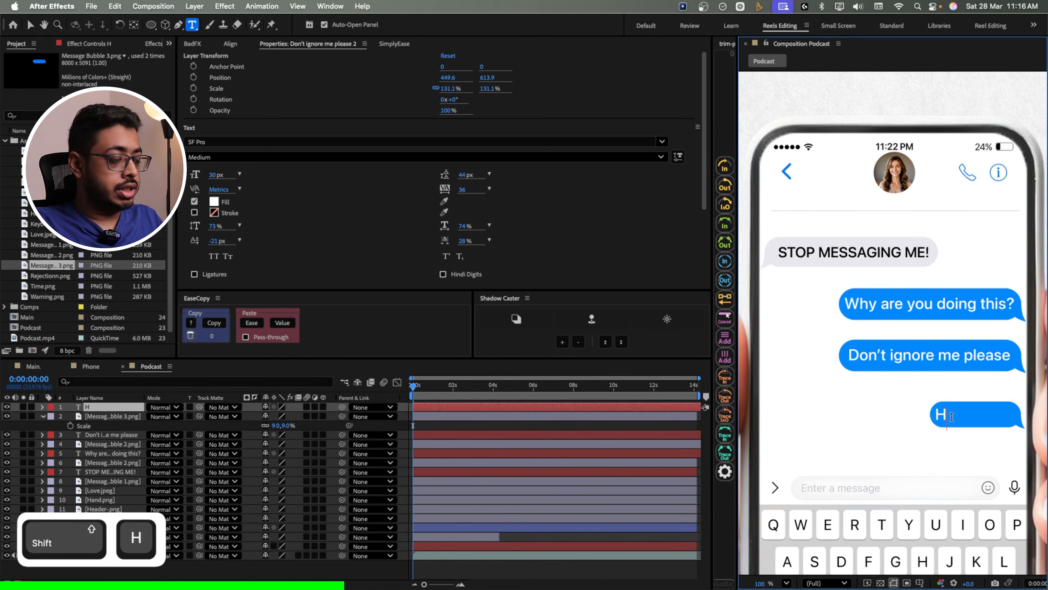
{"action": "type", "text": "elloo???"}
{"action": "key", "text": "Escape"}
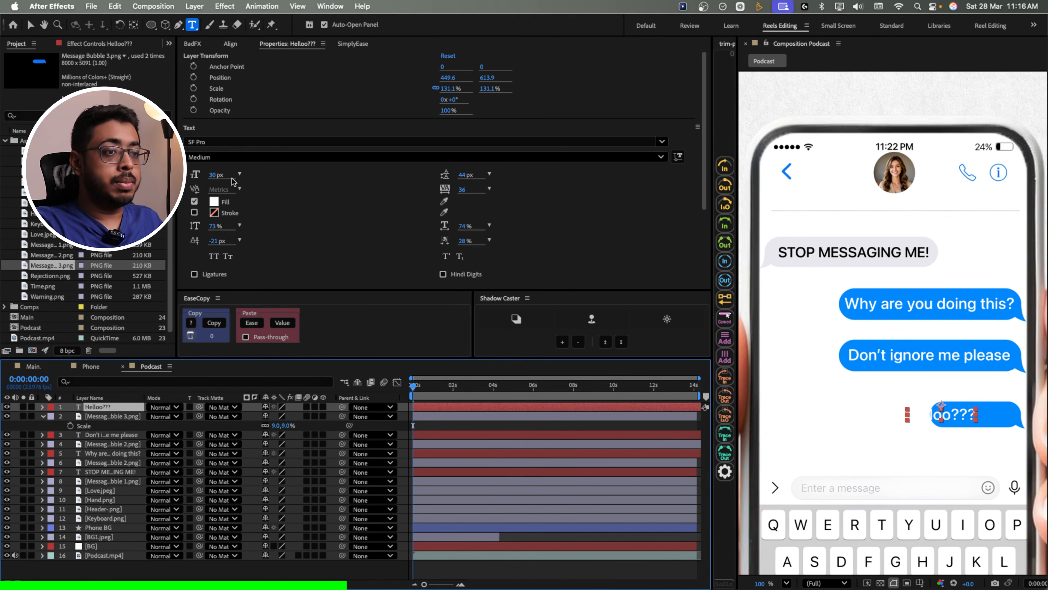
{"action": "key", "text": "p"}
{"action": "left_click_drag", "start_coordinate": [271, 416], "coordinate": [305, 417]}
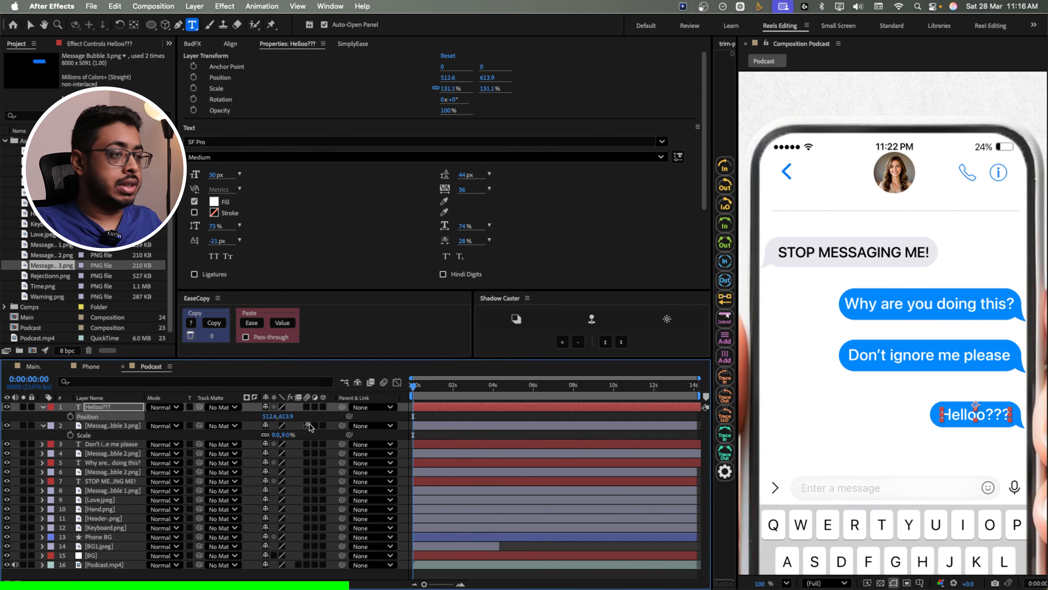
{"action": "key", "text": "super+shift+a"}
{"action": "key", "text": "u"}
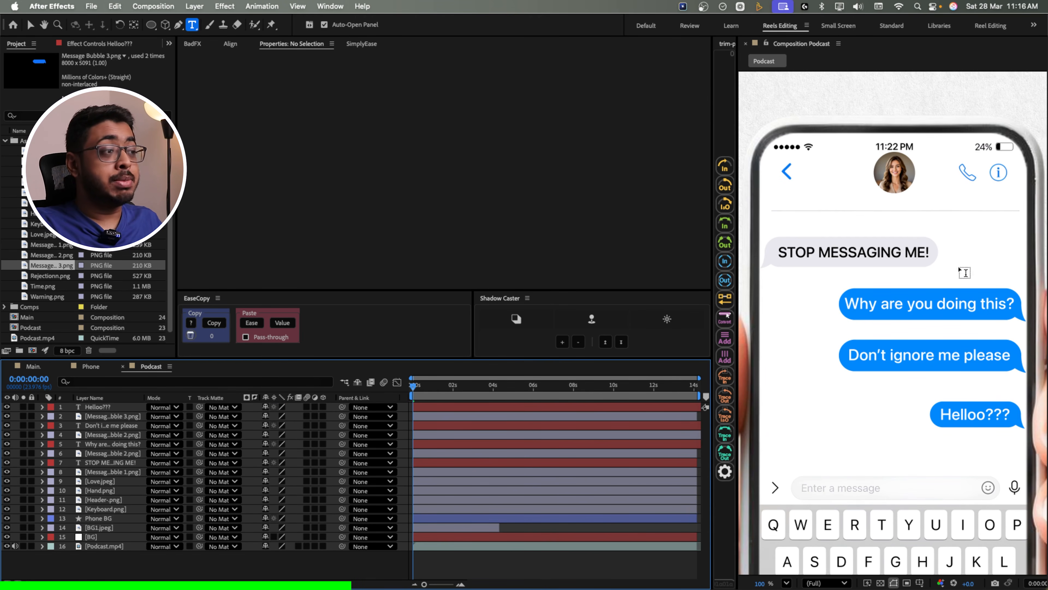
- Parent all message bubbles and texts, Love.jpeg, Header-.png, Keyboard.png and Phone BG to the Hand.png layer
{"action": "left_click", "coordinate": [102, 491]}
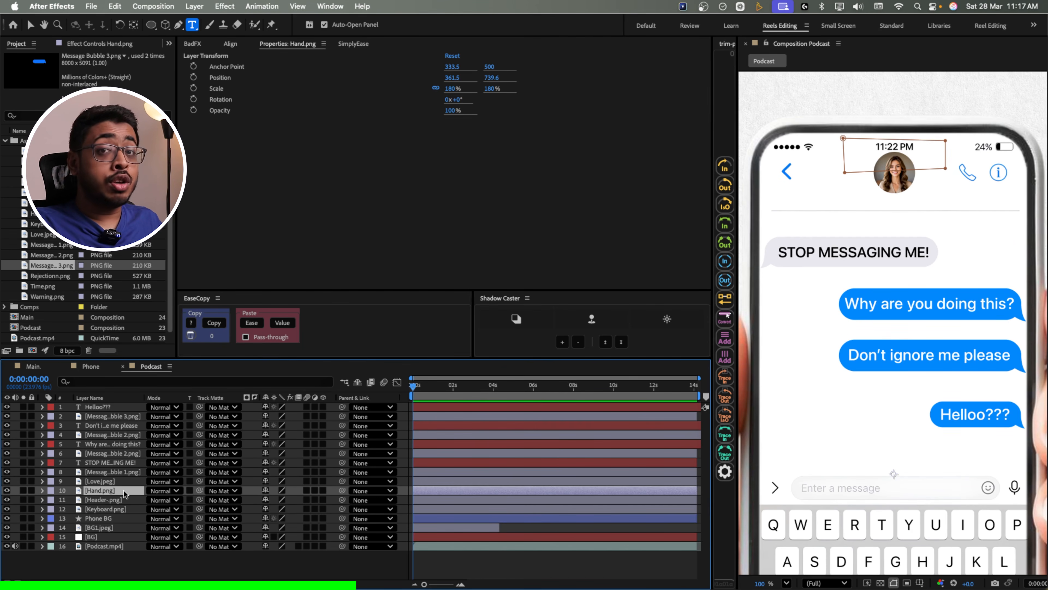
{"action": "left_click", "coordinate": [121, 481]}
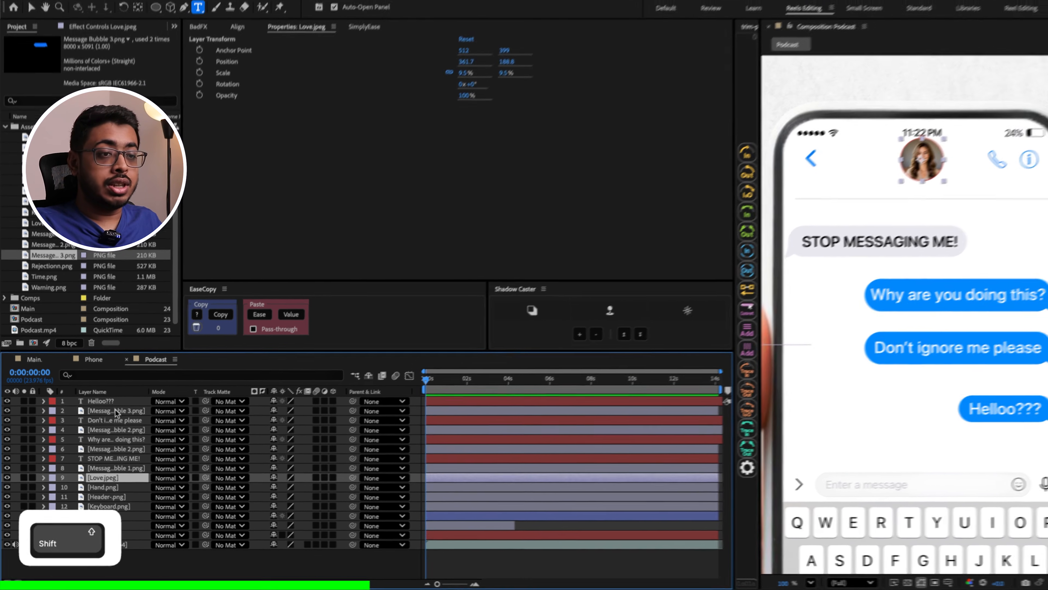
{"action": "left_click", "coordinate": [110, 405], "text": "shift"}
{"action": "left_click_drag", "start_coordinate": [385, 383], "coordinate": [140, 476]}
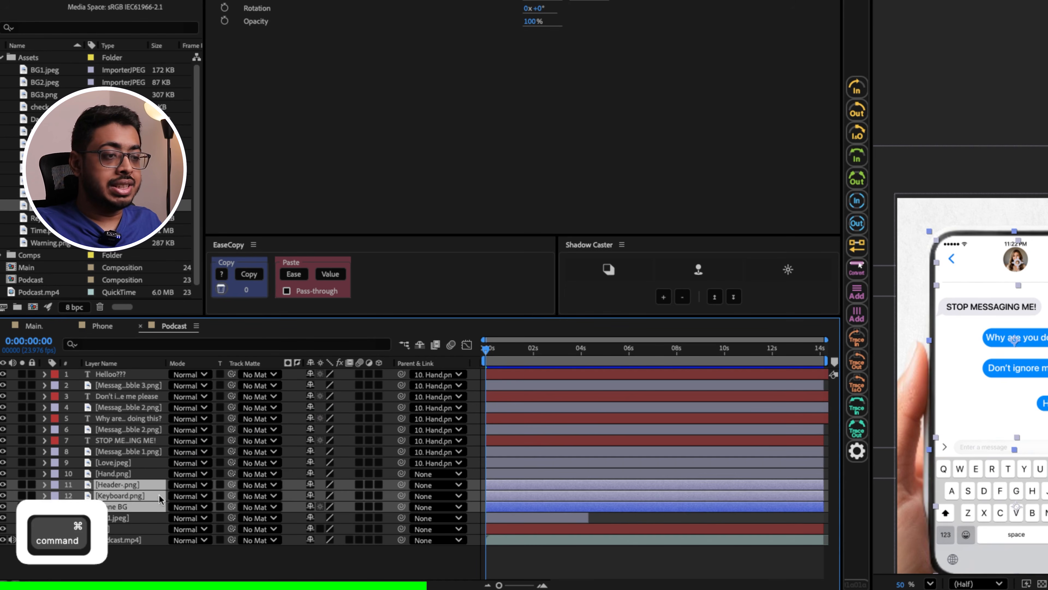
{"action": "left_click_drag", "start_coordinate": [401, 485], "coordinate": [111, 474]}
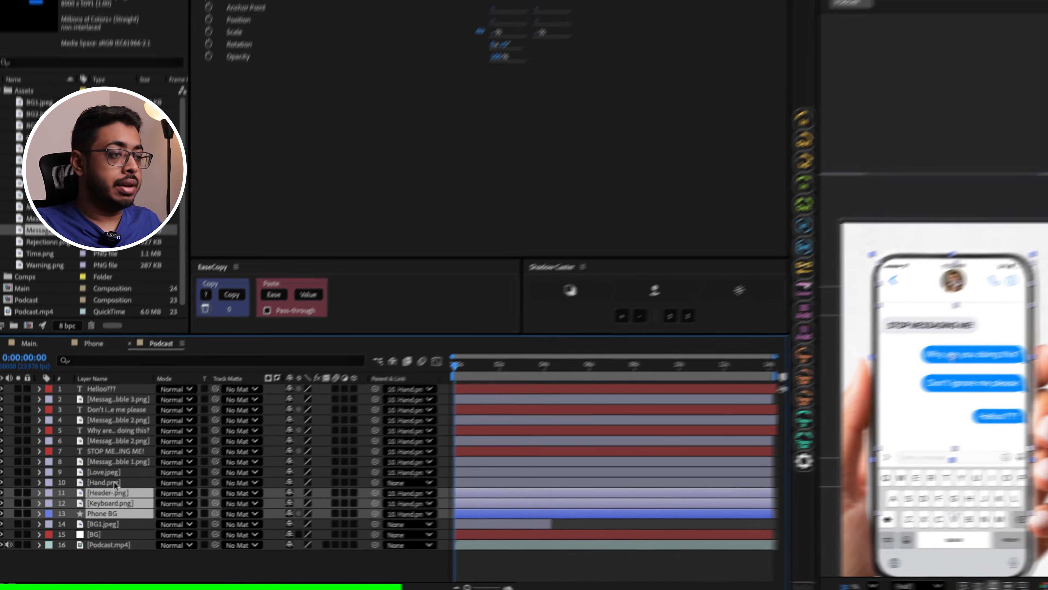
- Play back the Podcast composition to review the assembled chat scene and its timing
{"action": "scroll", "coordinate": [811, 385], "scroll_direction": "up", "scroll_amount": 3}
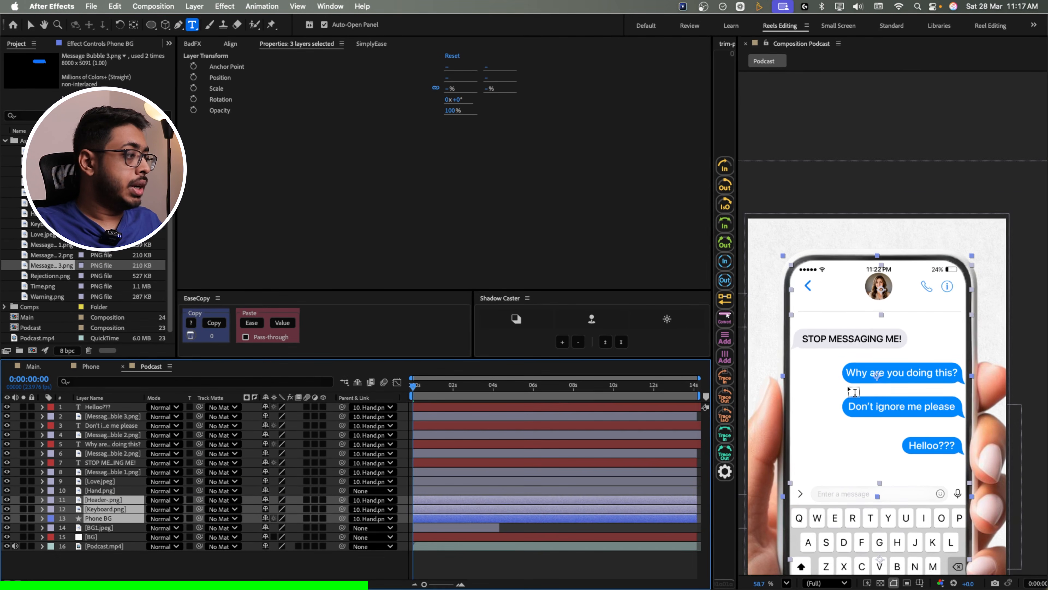
{"action": "scroll", "coordinate": [854, 391], "scroll_direction": "up", "scroll_amount": 2}
{"action": "key", "text": "space"}
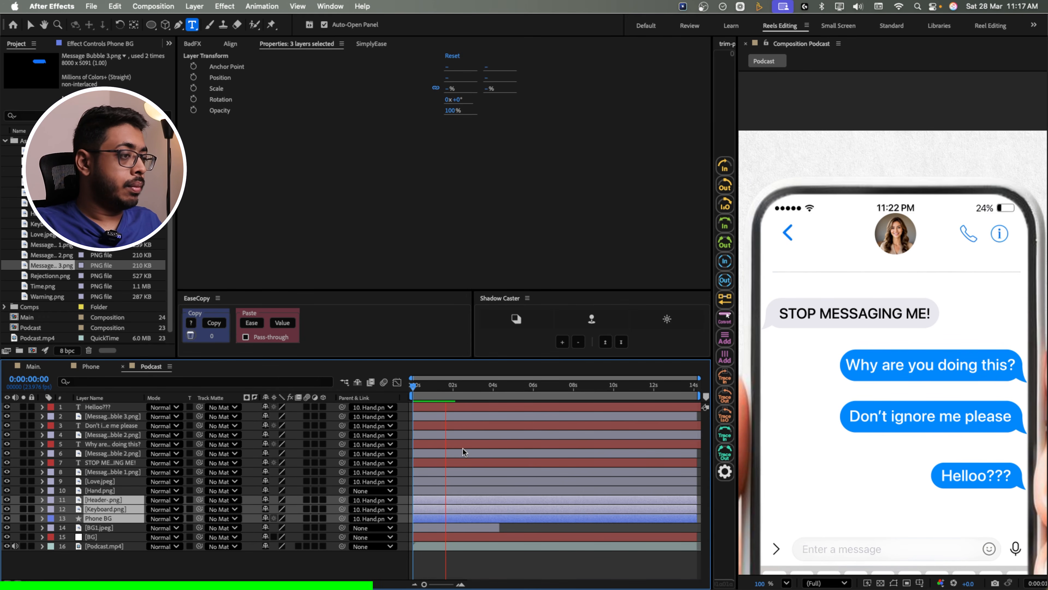
{"action": "key", "text": "space"}
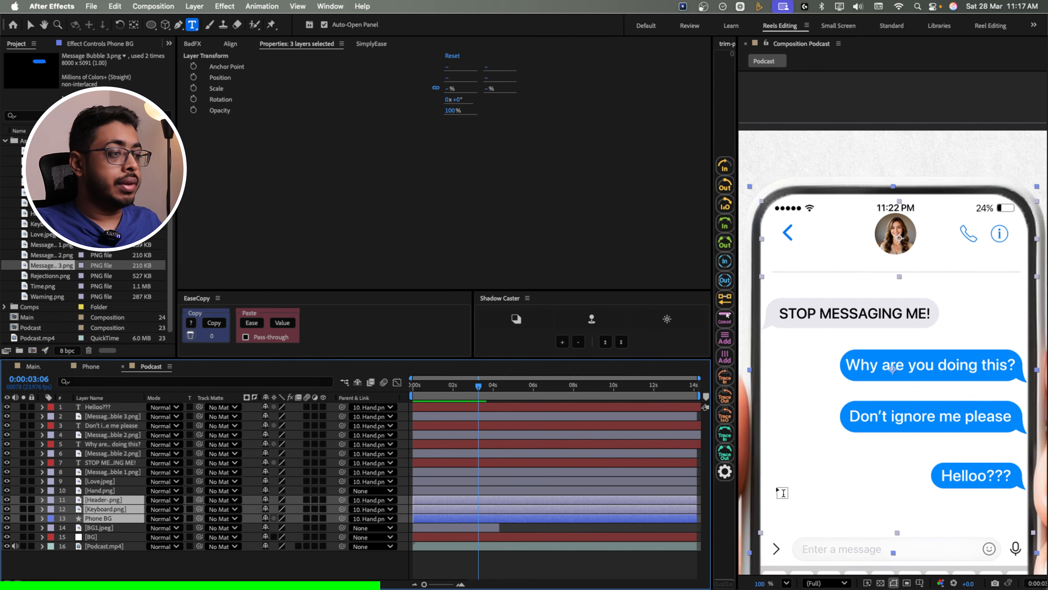
{"action": "key", "text": "space"}
{"action": "key", "text": "space"}
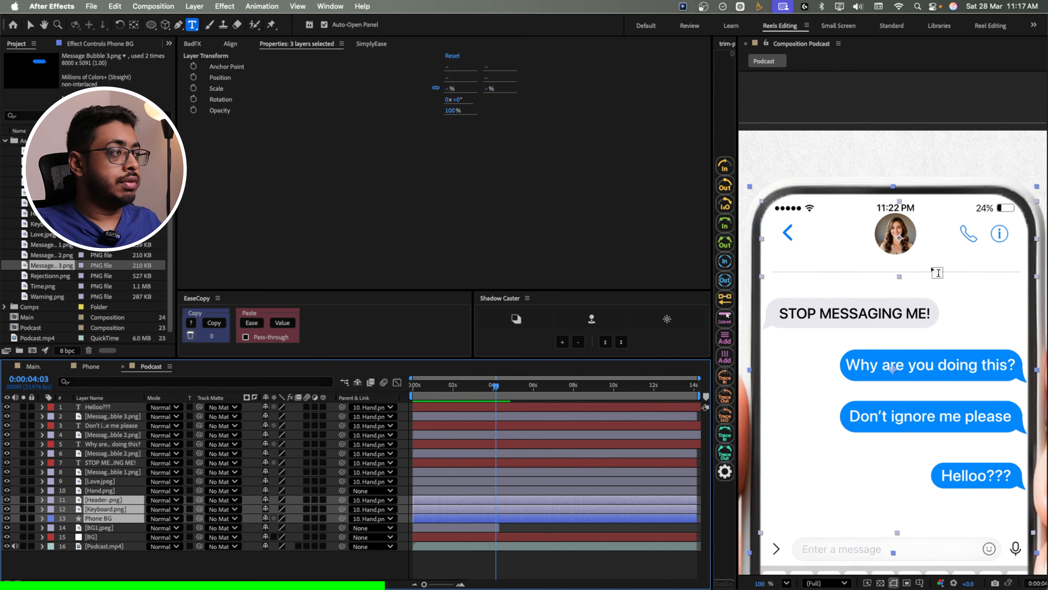
{"action": "left_click", "coordinate": [155, 569]}
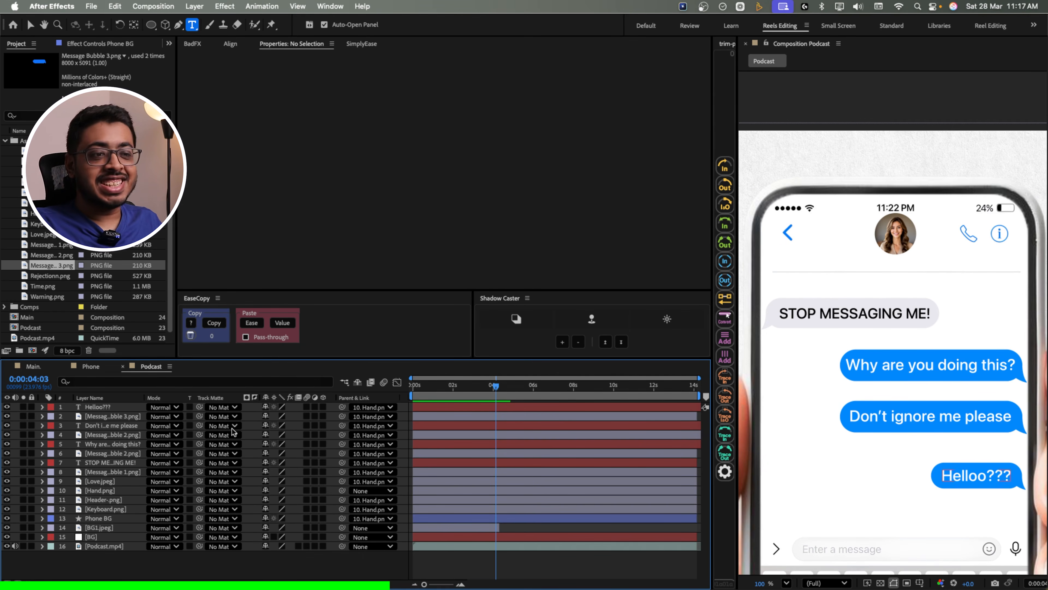
- Set the Love.jpeg contact portrait's scale to 4.5%
{"action": "left_click", "coordinate": [103, 485]}
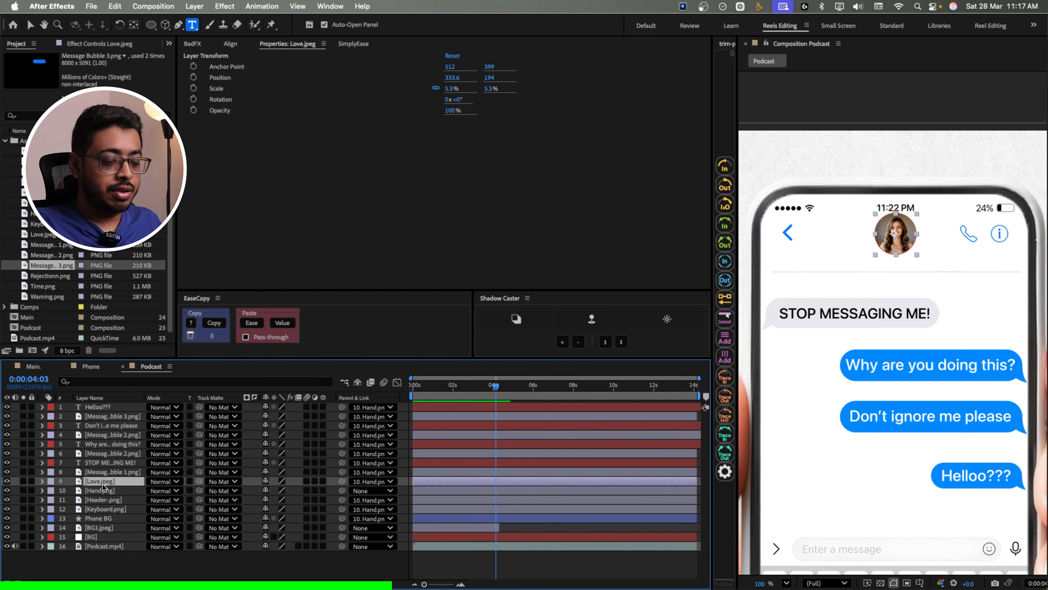
{"action": "key", "text": "s"}
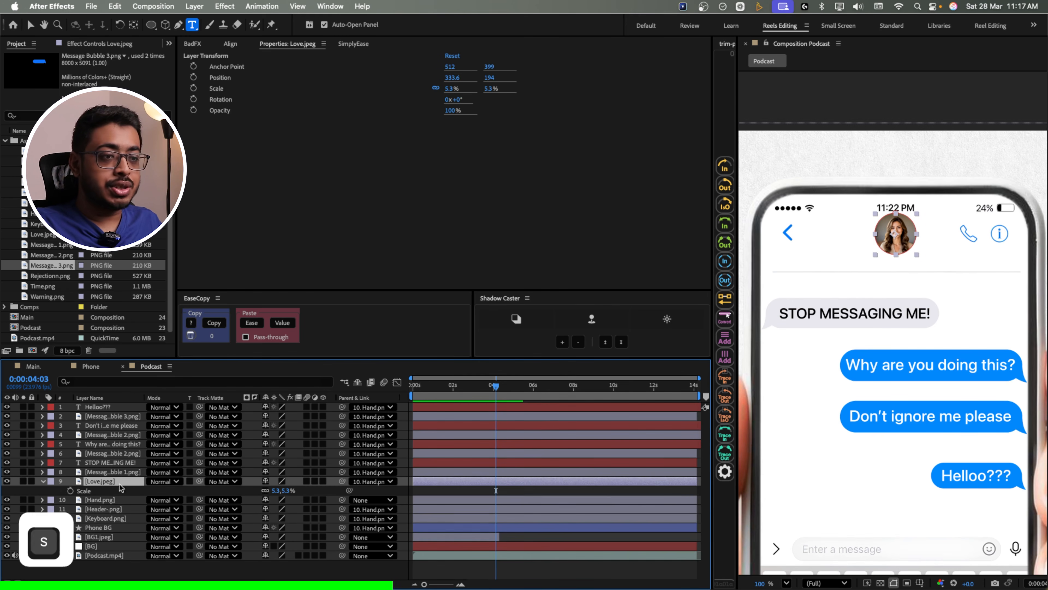
{"action": "left_click", "coordinate": [283, 493]}
{"action": "type", "text": "4"}
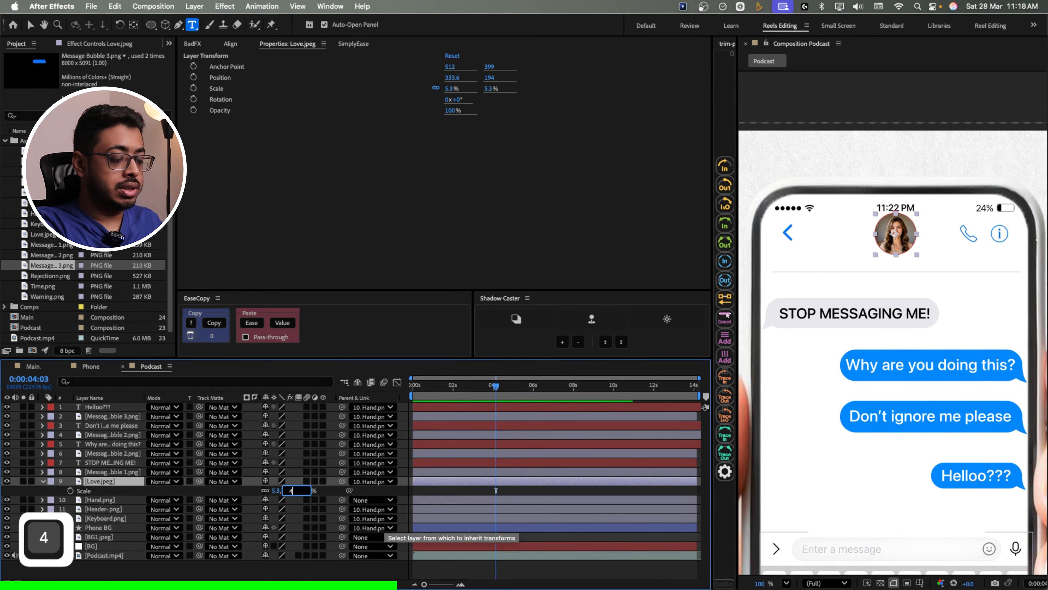
{"action": "key", "text": "BackSpace"}
{"action": "type", "text": "5"}
{"action": "left_click", "coordinate": [335, 494]}
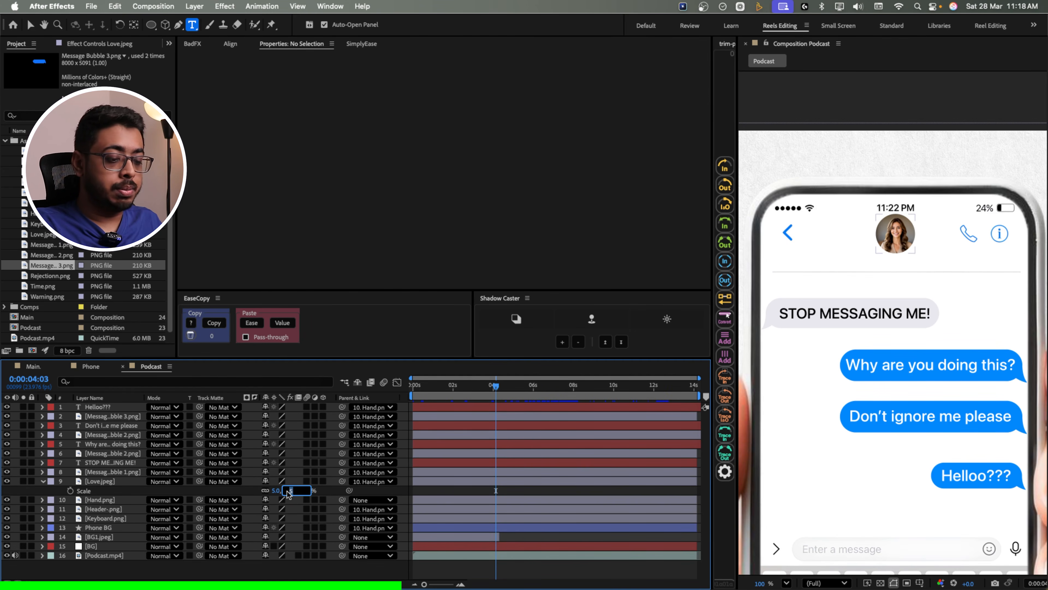
{"action": "type", "text": "4.5"}
{"action": "left_click", "coordinate": [334, 494]}
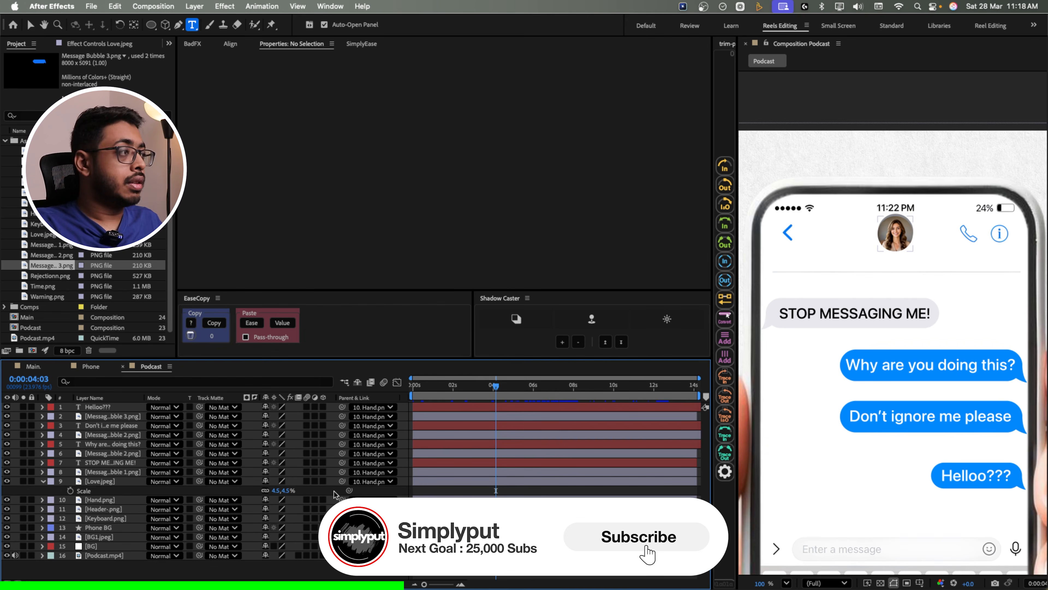
- Move the contact portrait slightly up to a Y position of 191, just under the clock
{"action": "scroll", "coordinate": [914, 260], "scroll_direction": "up", "scroll_amount": 5}
{"action": "key", "text": "v"}
{"action": "left_click", "coordinate": [879, 207]}
{"action": "key", "text": "p"}
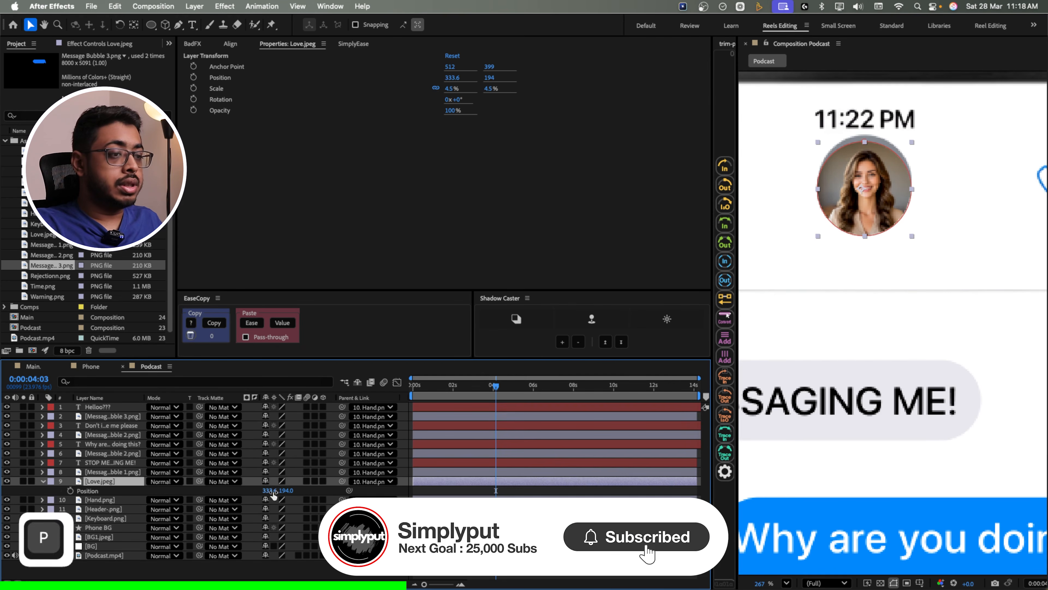
{"action": "left_click_drag", "start_coordinate": [288, 490], "coordinate": [285, 491]}
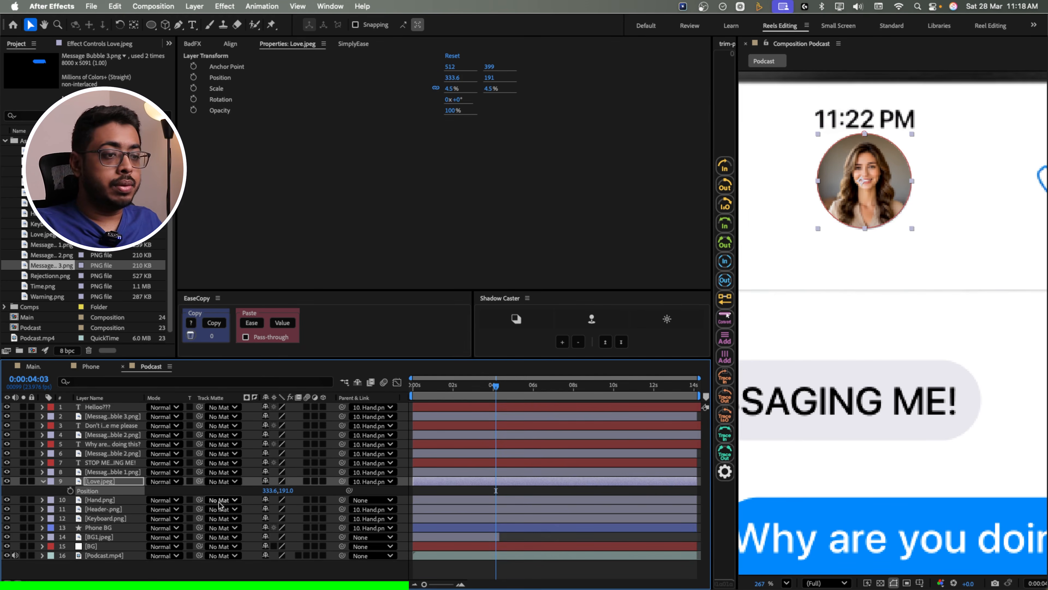
{"action": "left_click", "coordinate": [219, 494]}
- Add a text layer reading "Girlfriend 3" just below the contact portrait
{"action": "key", "text": "super+t"}
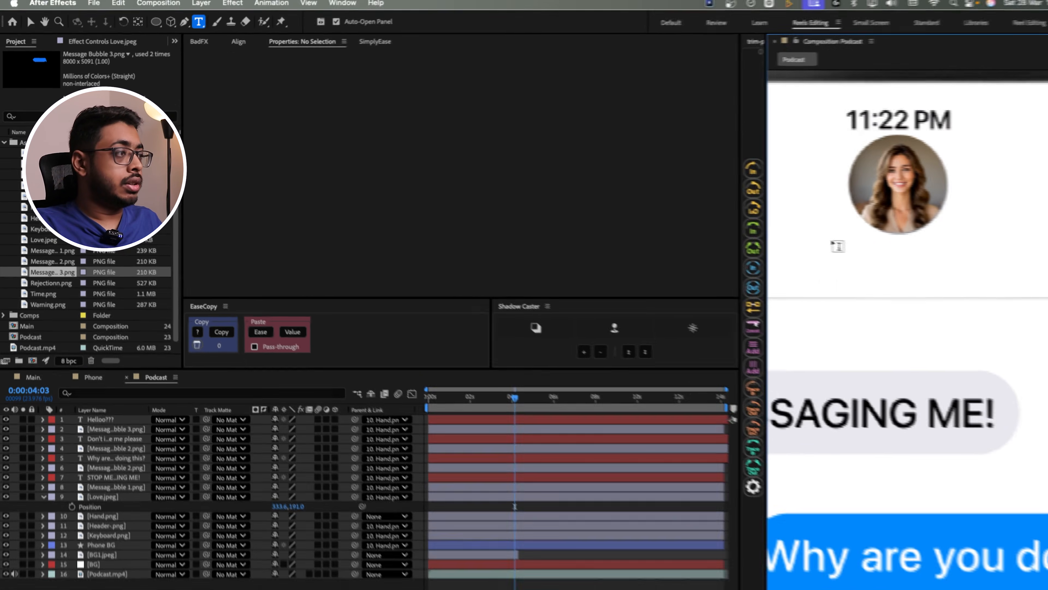
{"action": "left_click", "coordinate": [837, 247]}
{"action": "type", "text": "Grilfr"}
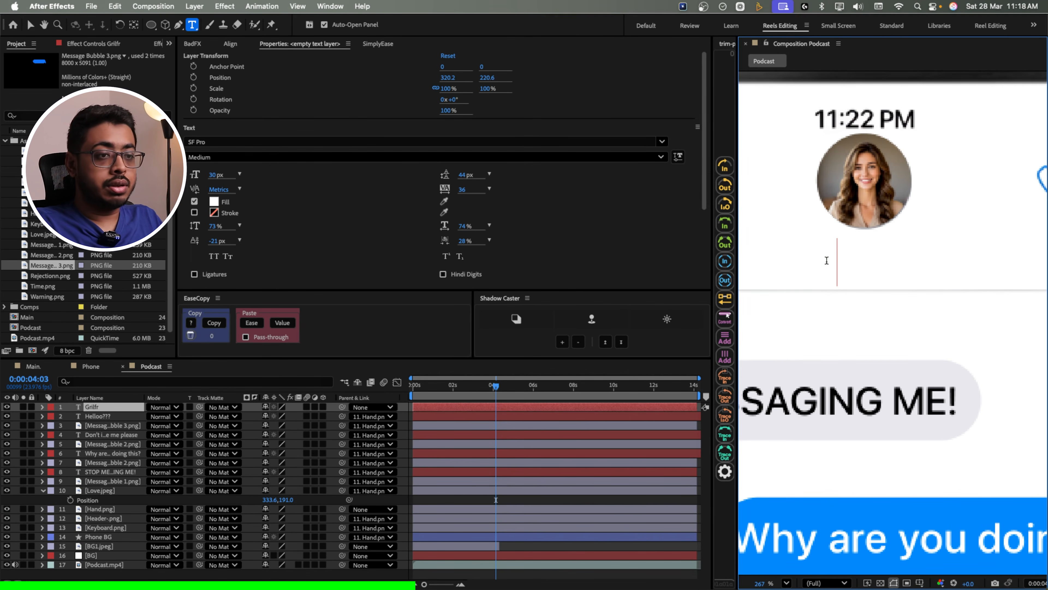
{"action": "key", "text": "BackSpace"}
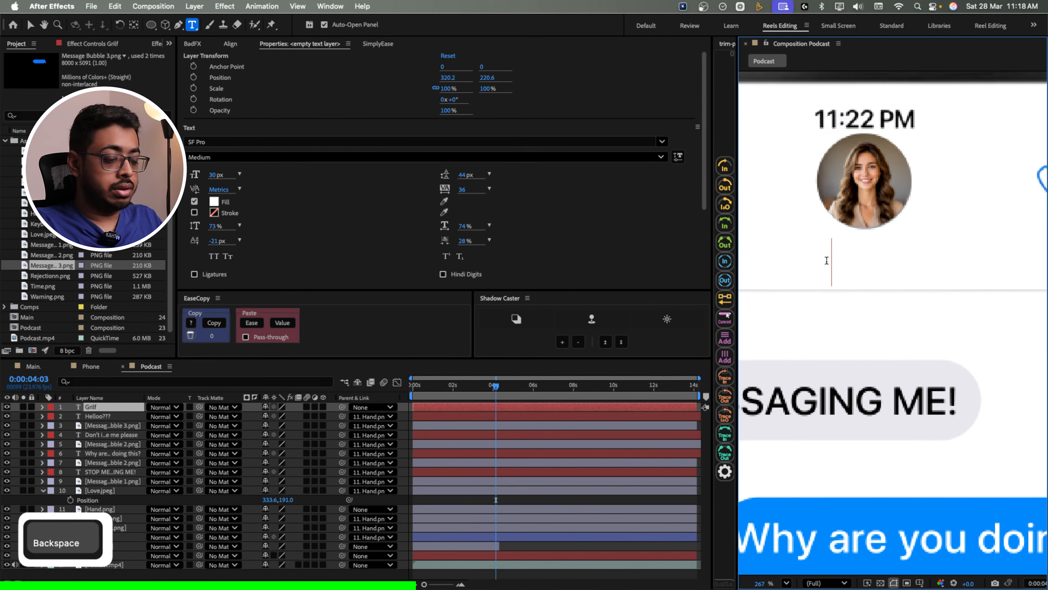
{"action": "type", "text": "riend 3"}
- Fill the Girlfriend 3 text with black (000000) and centre it beneath the portrait at about 361, 216
{"action": "key", "text": "super+a"}
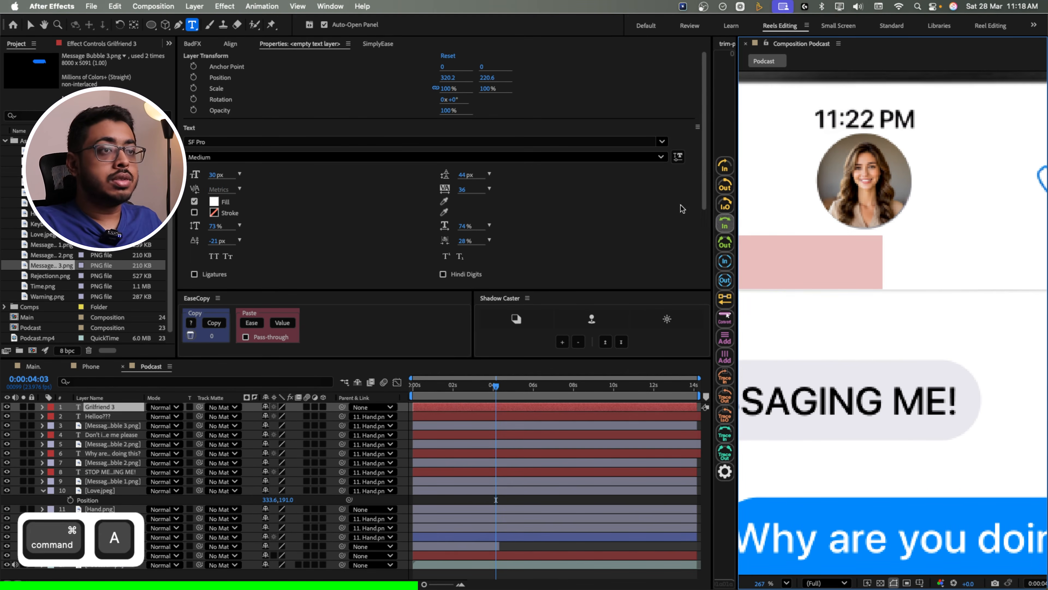
{"action": "left_click", "coordinate": [214, 202]}
{"action": "type", "text": "000000"}
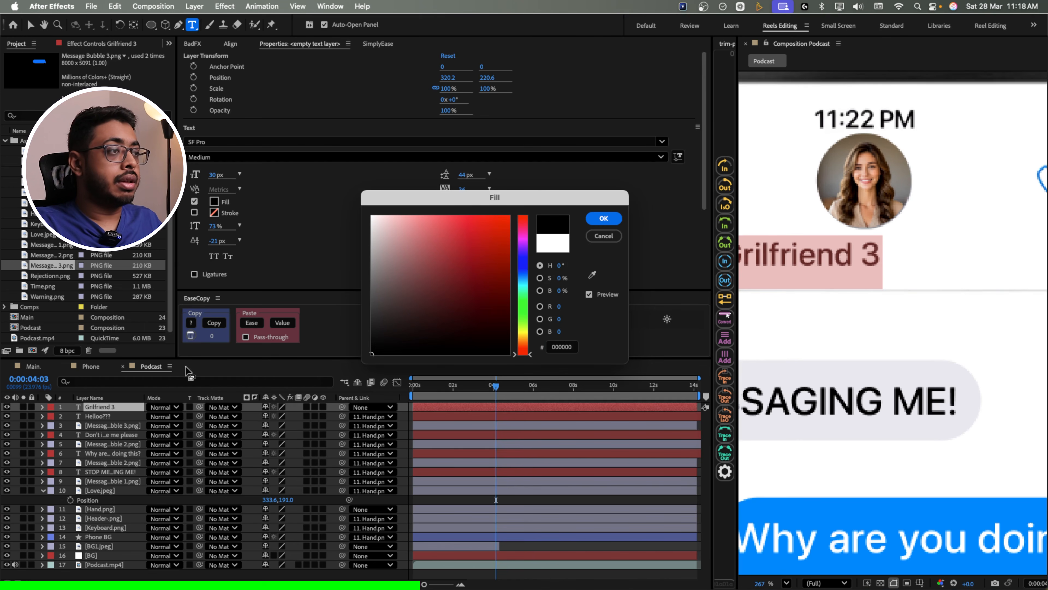
{"action": "left_click", "coordinate": [604, 218]}
{"action": "left_click", "coordinate": [336, 407]}
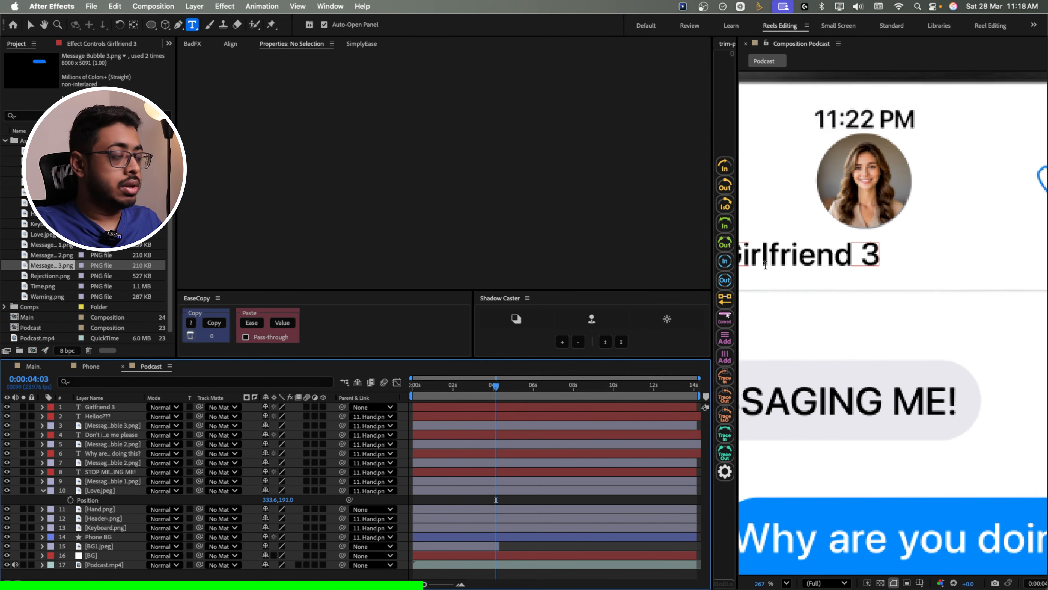
{"action": "key", "text": "v"}
{"action": "left_click_drag", "start_coordinate": [772, 263], "coordinate": [832, 259]}
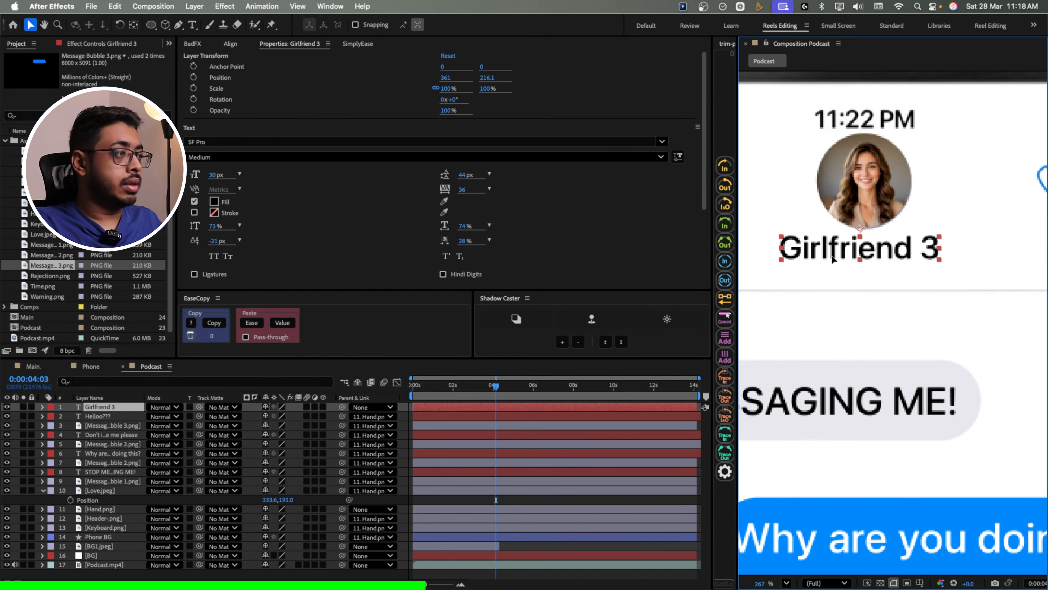
- Duplicate the Girlfriend 3 text layer, lower the copy to a Y position of about 237, and change its text to "Online"
{"action": "left_click_drag", "start_coordinate": [471, 390], "coordinate": [476, 394]}
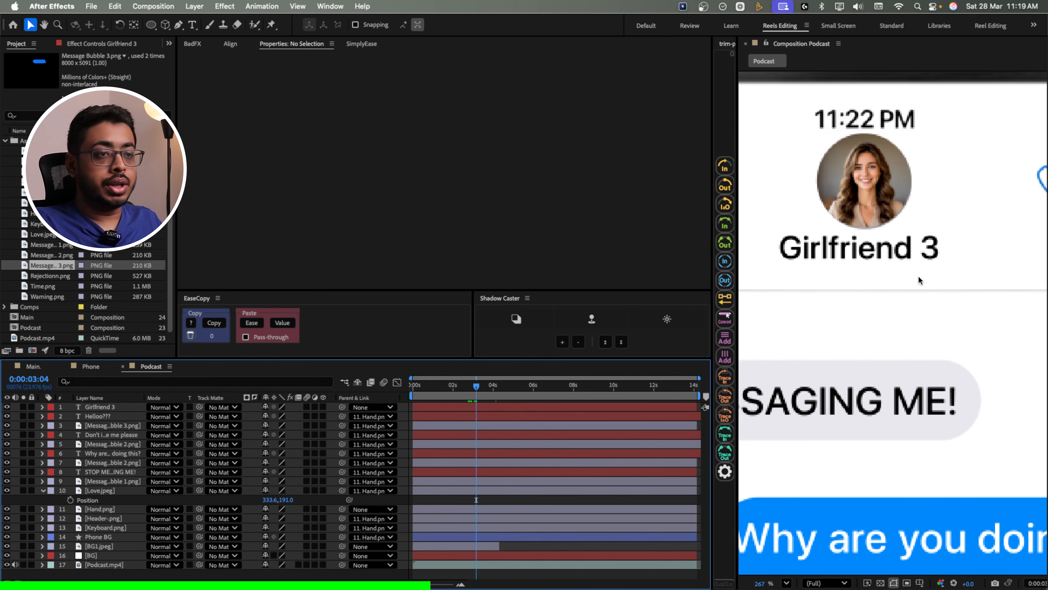
{"action": "left_click", "coordinate": [100, 407]}
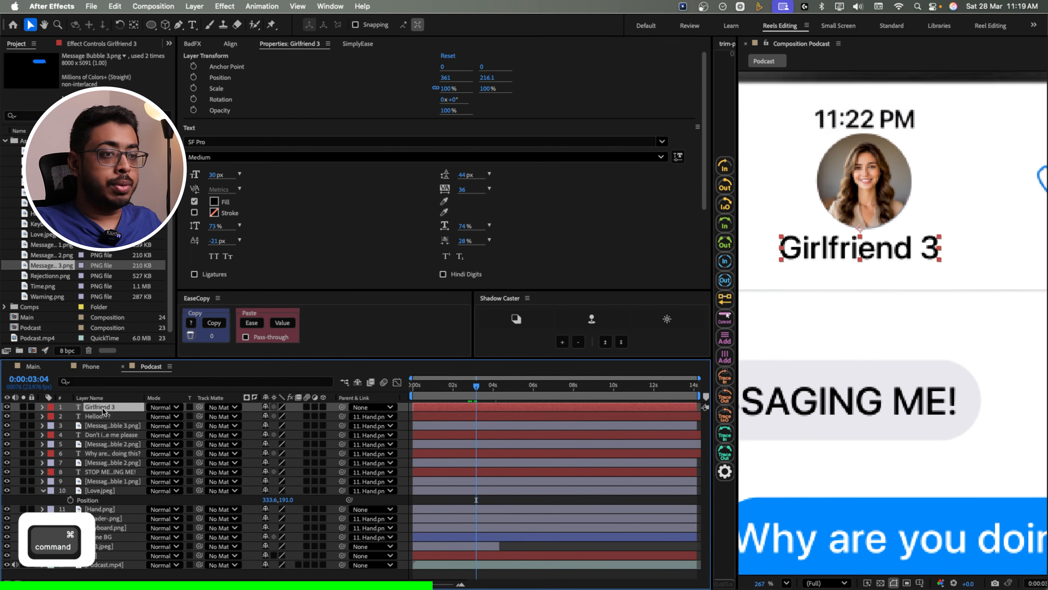
{"action": "key", "text": "super+d"}
{"action": "key", "text": "p"}
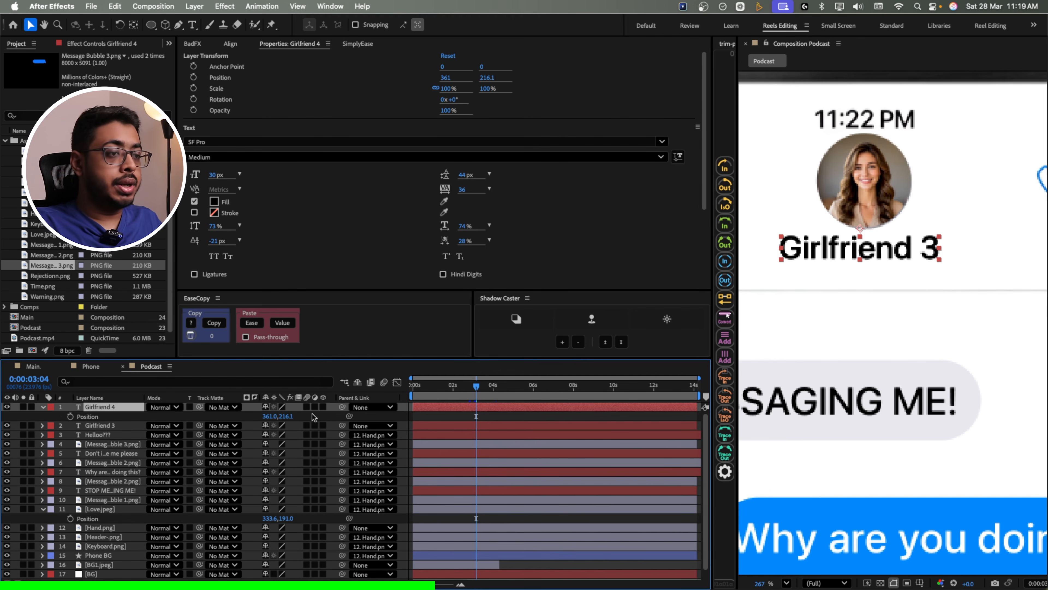
{"action": "left_click_drag", "start_coordinate": [294, 419], "coordinate": [304, 419]}
{"action": "double_click", "coordinate": [838, 274]}
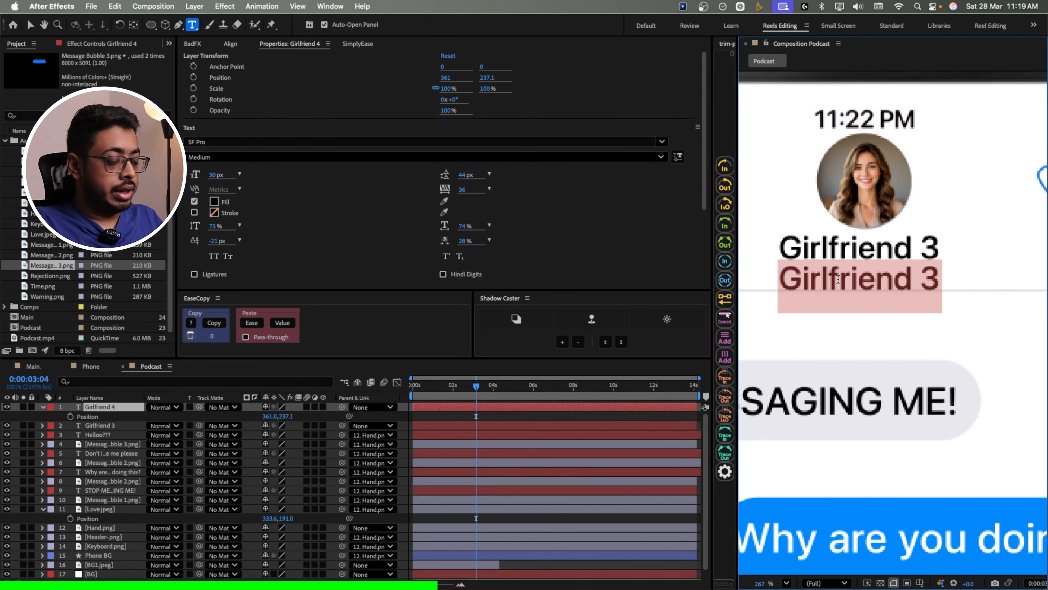
{"action": "type", "text": "Online"}
- Set the Online text's font size to 24 px and move it slightly right and up to about 379, 234.5
{"action": "key", "text": "super+a"}
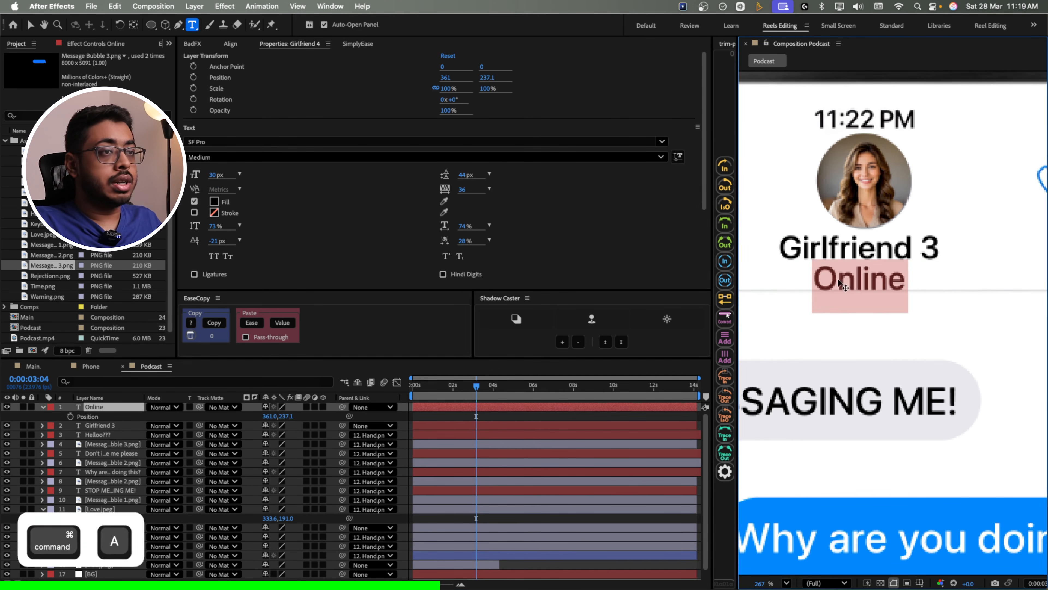
{"action": "left_click", "coordinate": [240, 174]}
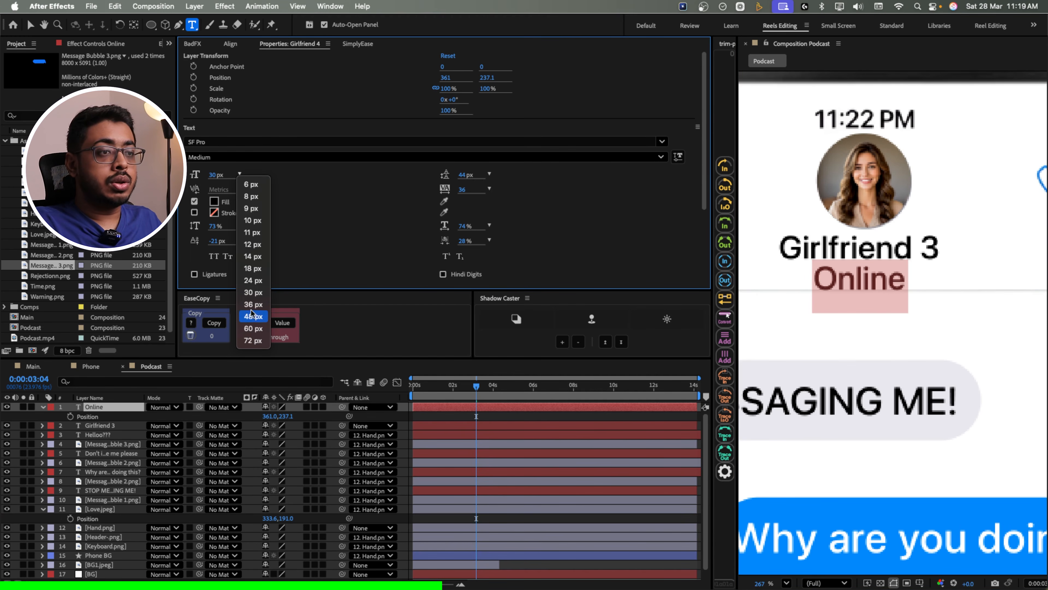
{"action": "left_click", "coordinate": [255, 282]}
{"action": "key", "text": "v"}
{"action": "left_click_drag", "start_coordinate": [881, 280], "coordinate": [900, 276]}
- Set the Girlfriend 3 text's font size to 24 px and recentre it under the portrait at about 365, 212
{"action": "left_click", "coordinate": [887, 250]}
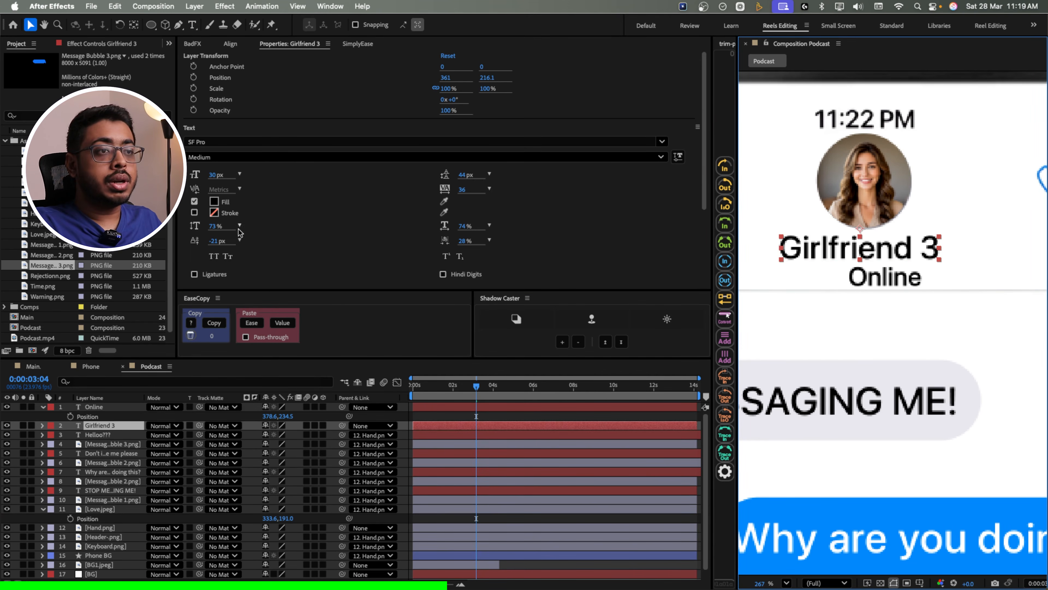
{"action": "left_click", "coordinate": [239, 174]}
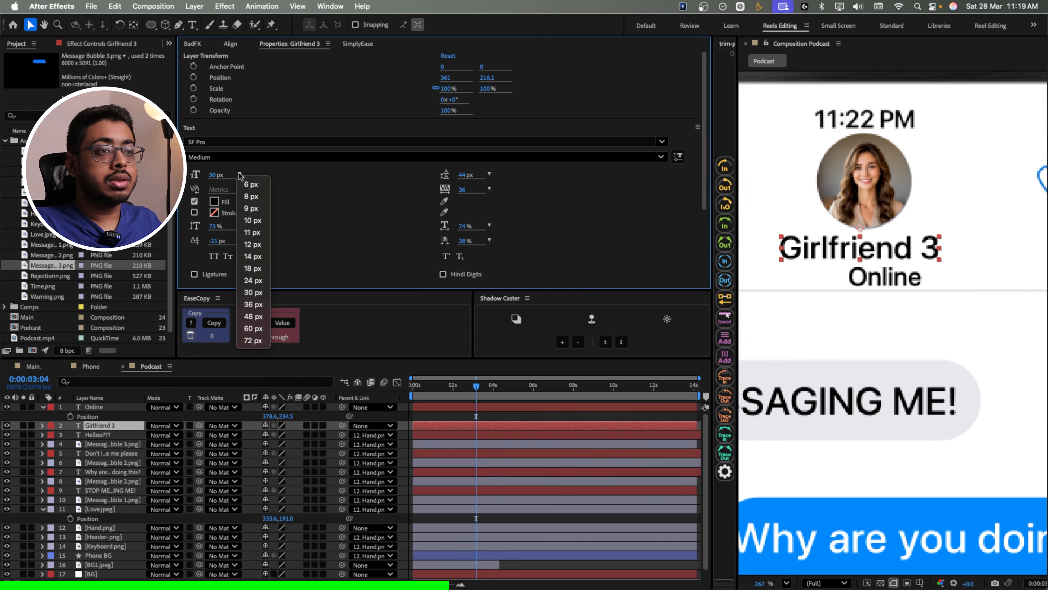
{"action": "left_click", "coordinate": [255, 281]}
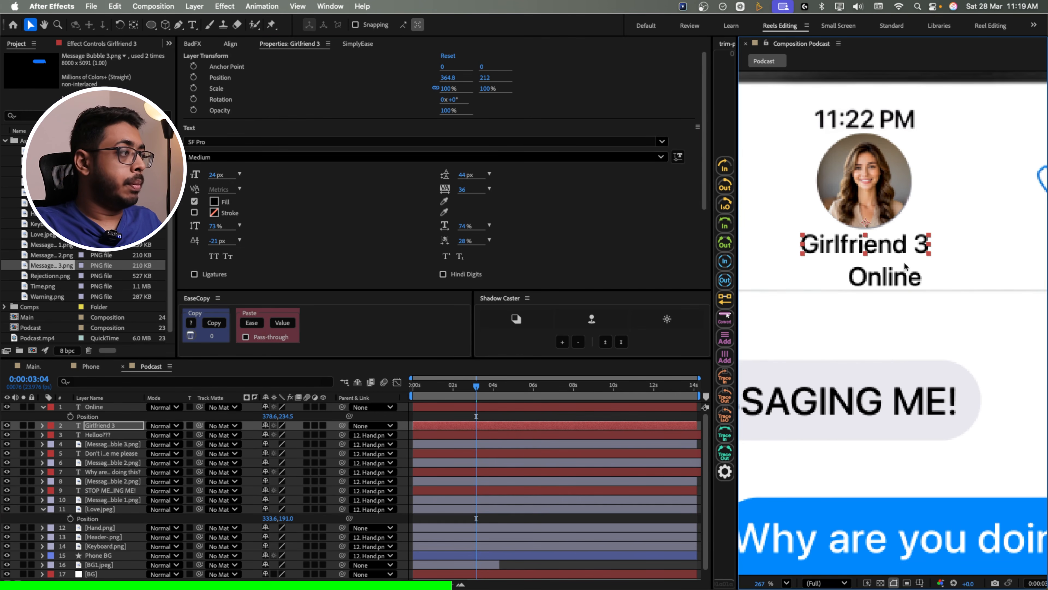
- Set the Online text's font size to 20 px and reposition it at about 381, 231.5 under the contact name
{"action": "left_click", "coordinate": [902, 276]}
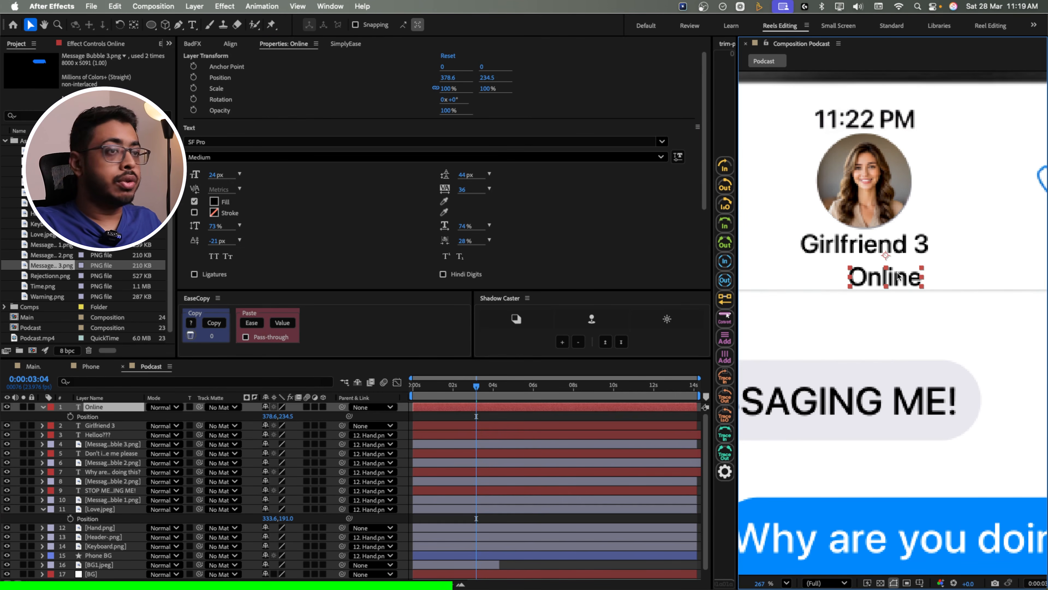
{"action": "left_click", "coordinate": [238, 175]}
{"action": "type", "text": "20"}
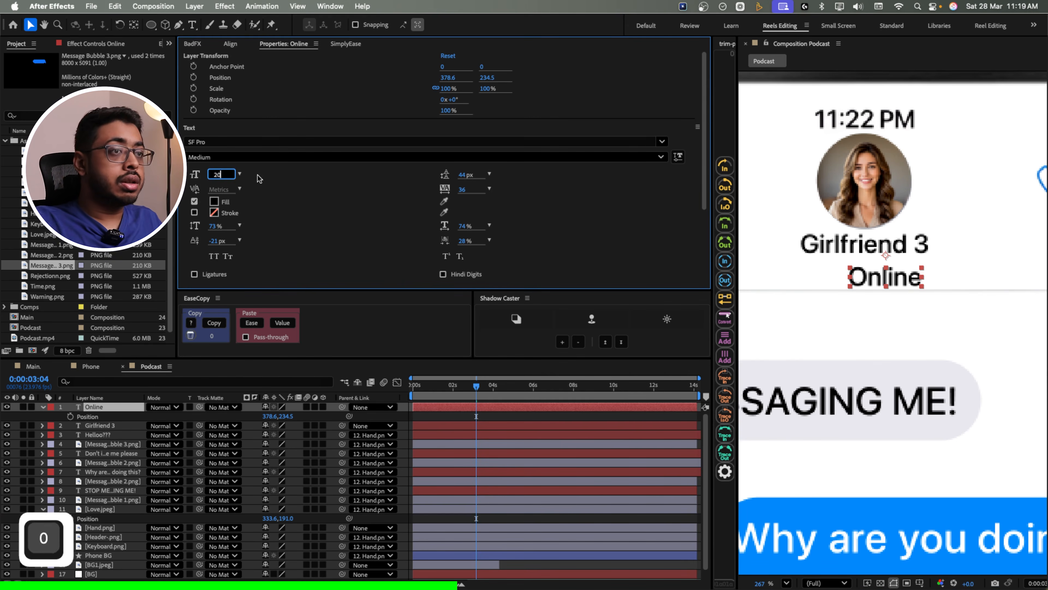
{"action": "key", "text": "Return"}
{"action": "left_click_drag", "start_coordinate": [892, 275], "coordinate": [899, 276]}
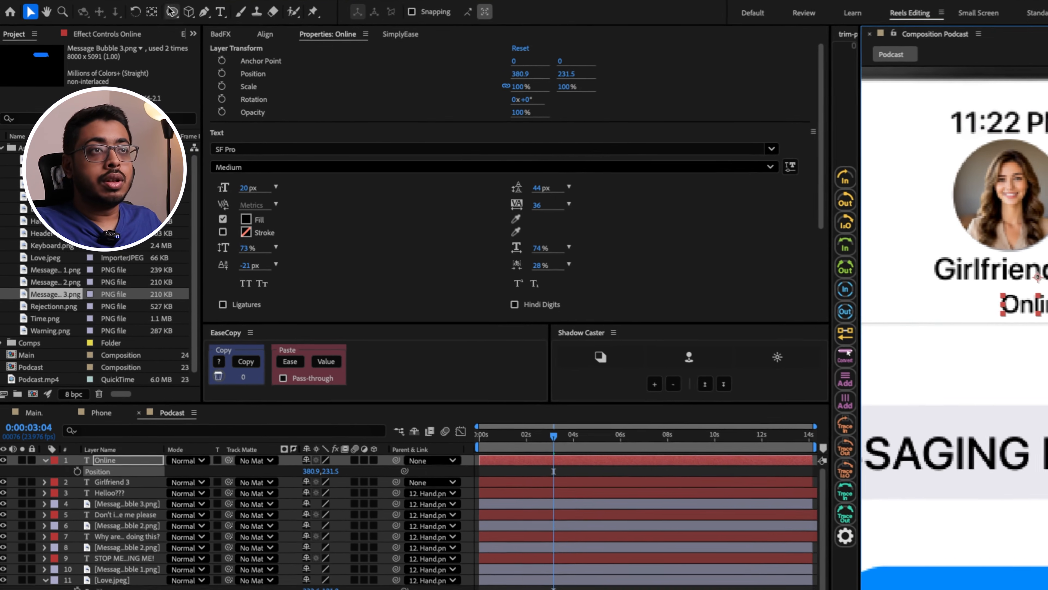
- Draw a small circle about 5.9 px wide just left of the Online text with the Ellipse tool
{"action": "left_click", "coordinate": [150, 25]}
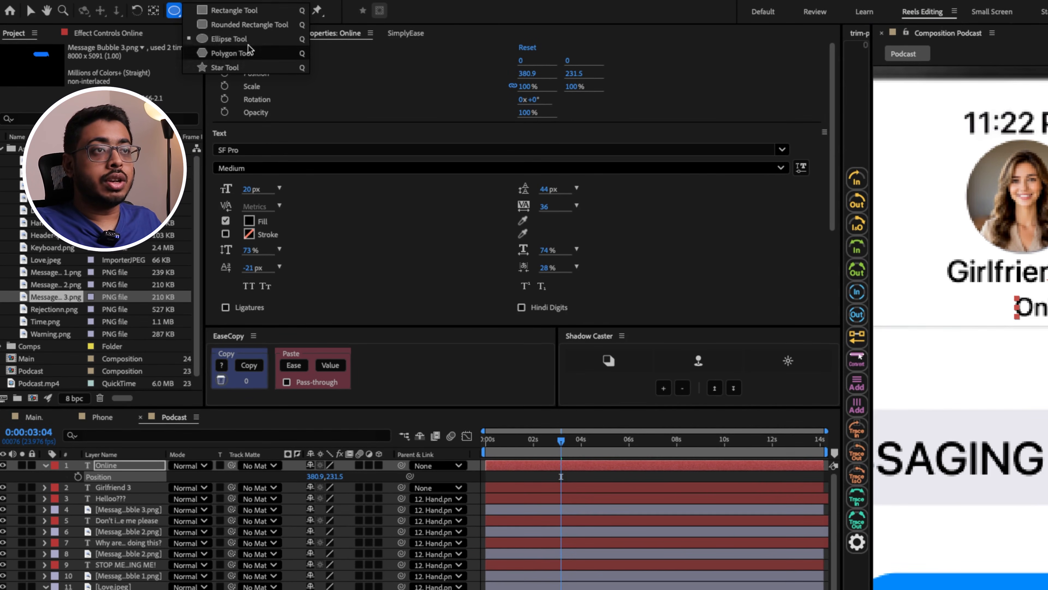
{"action": "left_click", "coordinate": [229, 39]}
{"action": "left_click_drag", "start_coordinate": [843, 270], "coordinate": [850, 278]}
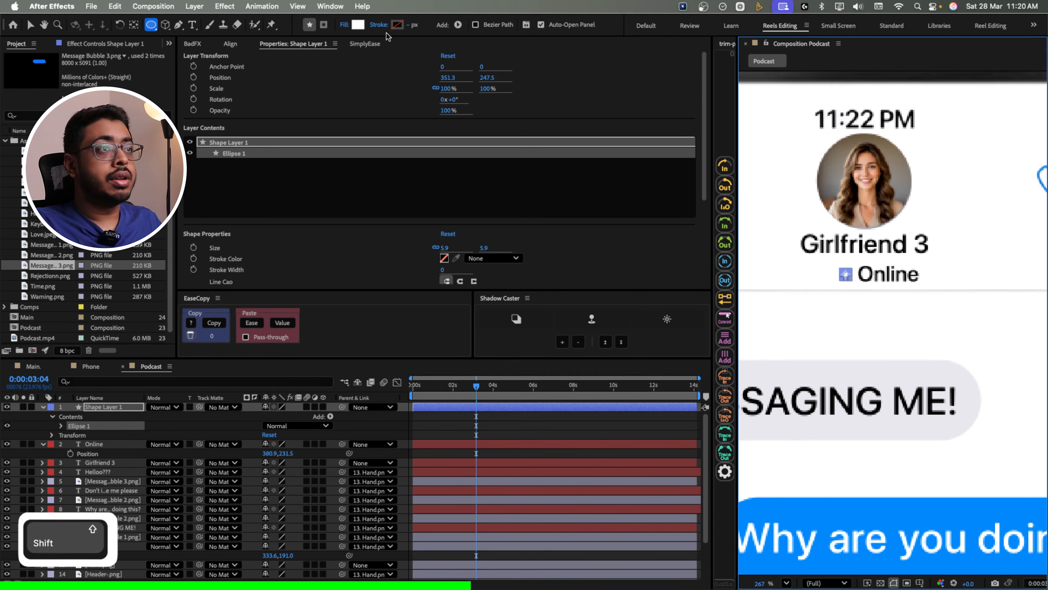
- Fill the small circle beside the Online text with bright green (18E45C)
{"action": "left_click", "coordinate": [358, 24]}
{"action": "left_click", "coordinate": [522, 301]}
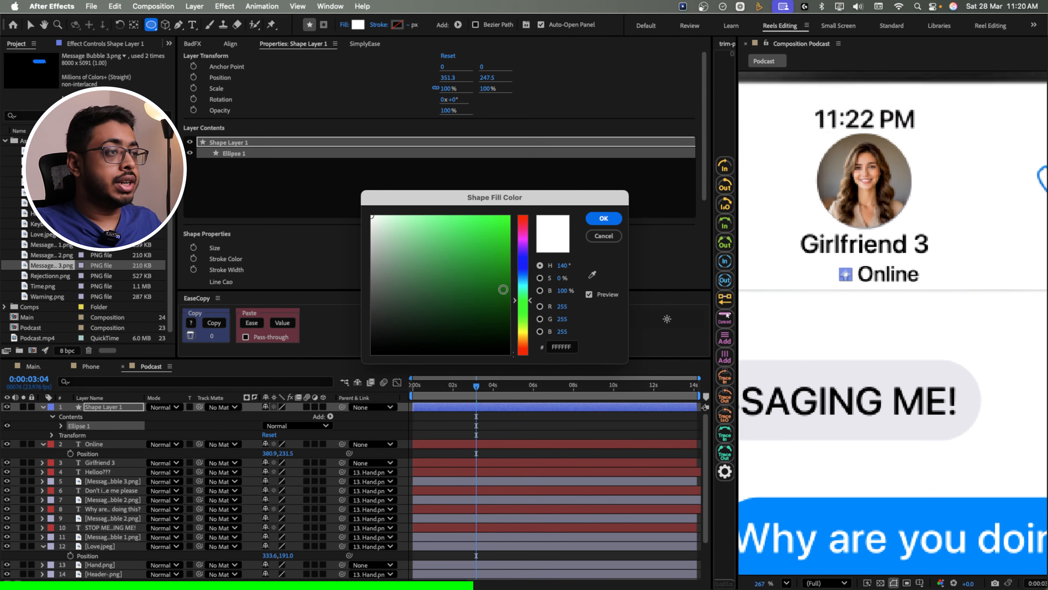
{"action": "left_click_drag", "start_coordinate": [503, 290], "coordinate": [495, 228]}
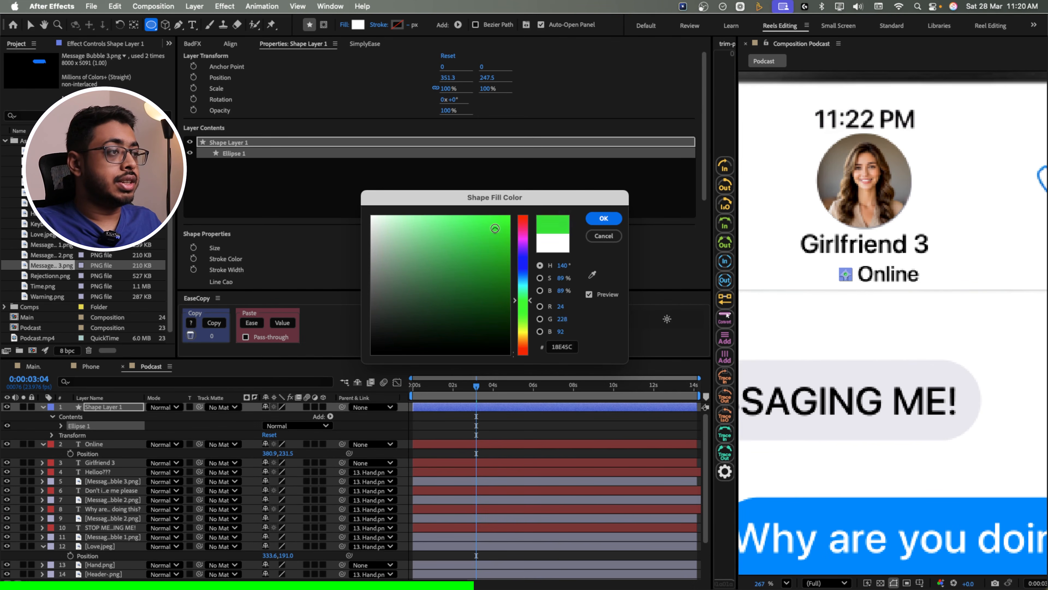
{"action": "left_click", "coordinate": [604, 218]}
{"action": "left_click", "coordinate": [215, 420]}
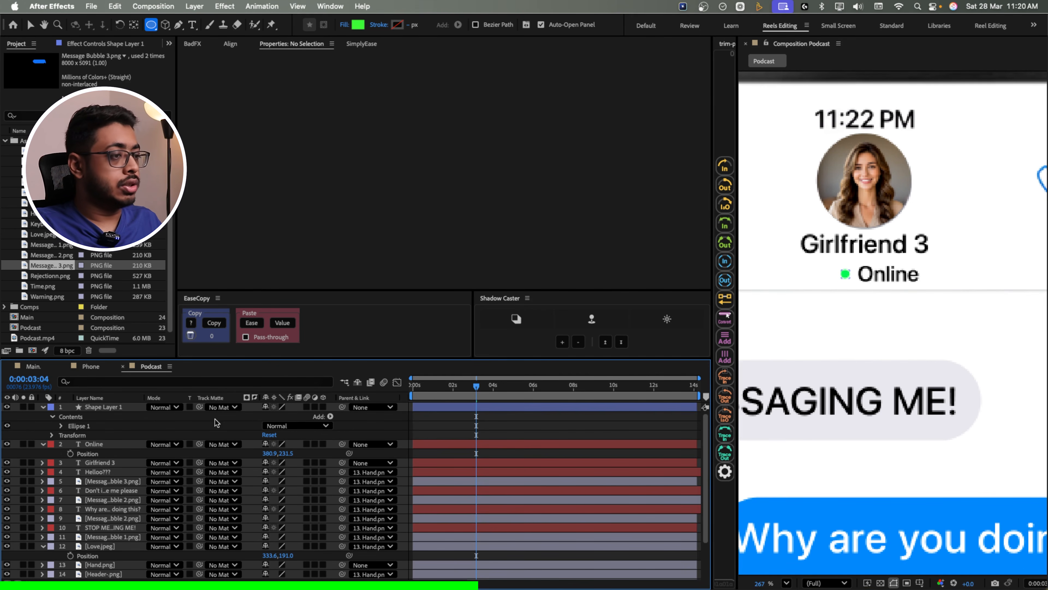
- Rename the green circle's shape layer to "Online Cirlce" and collapse its properties
{"action": "left_click", "coordinate": [96, 407]}
{"action": "key", "text": "Return"}
{"action": "type", "text": "Online"}
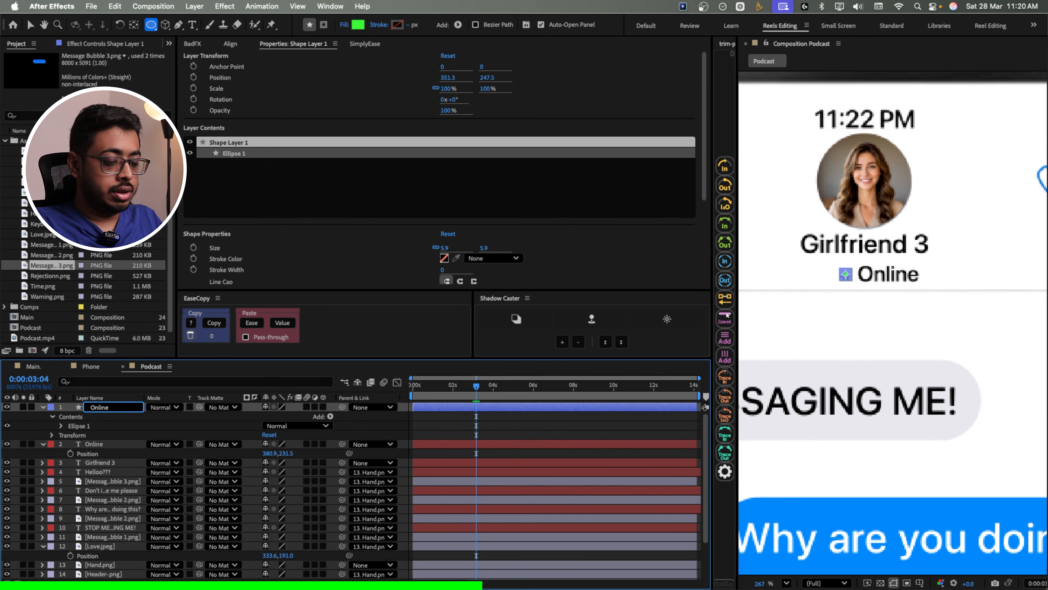
{"action": "key", "text": "shift"}
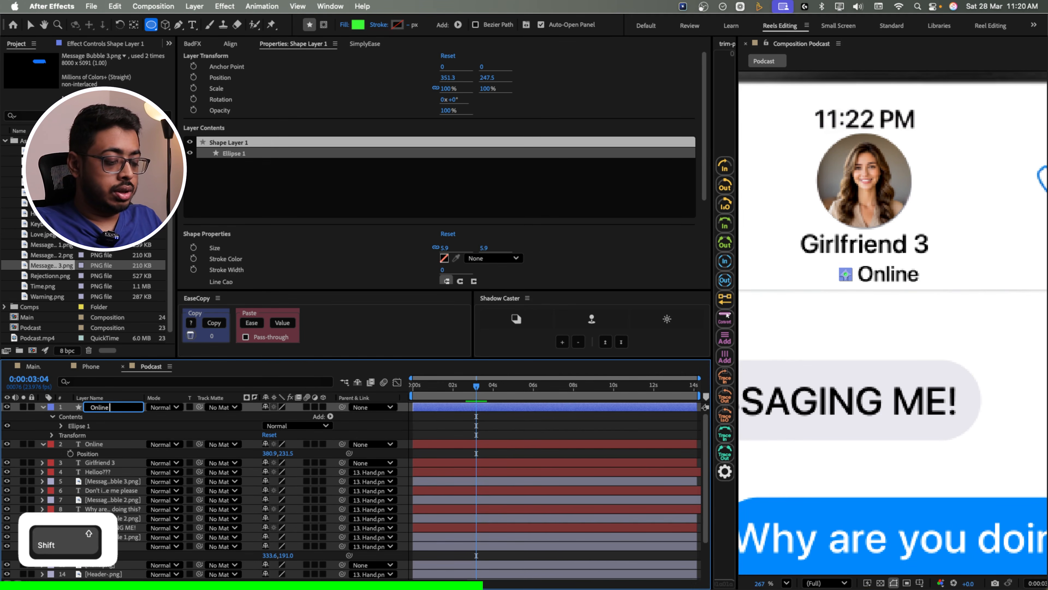
{"action": "type", "text": "Circle"}
{"action": "key", "text": "Return"}
{"action": "left_click", "coordinate": [43, 406]}
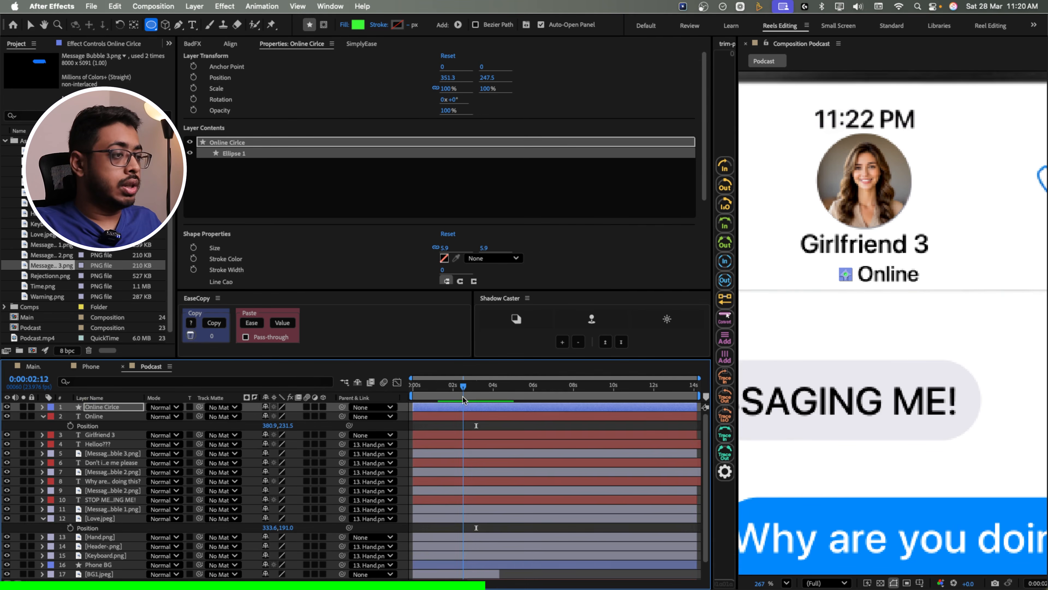
- Play back the Podcast composition from about 2 seconds to check when the online status should appear
{"action": "left_click_drag", "start_coordinate": [463, 396], "coordinate": [465, 396]}
{"action": "key", "text": "space"}
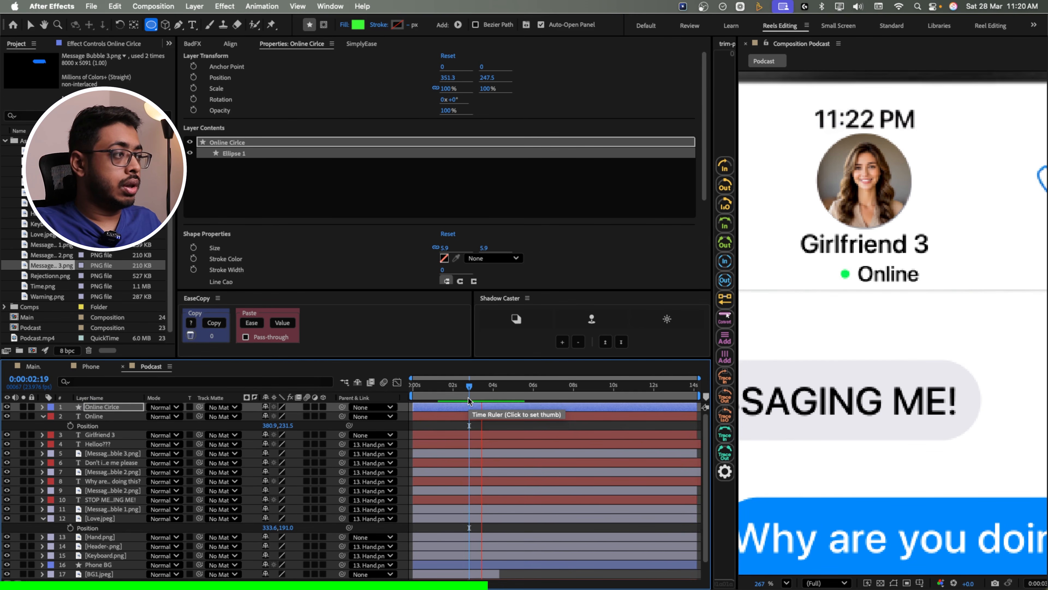
{"action": "key", "text": "space"}
- Keyframe the opacity of the Online text and its circle from 0% at 0:00:03:08 to 100% at about 4 seconds, and preview the fade
{"action": "left_click_drag", "start_coordinate": [487, 392], "coordinate": [483, 392]}
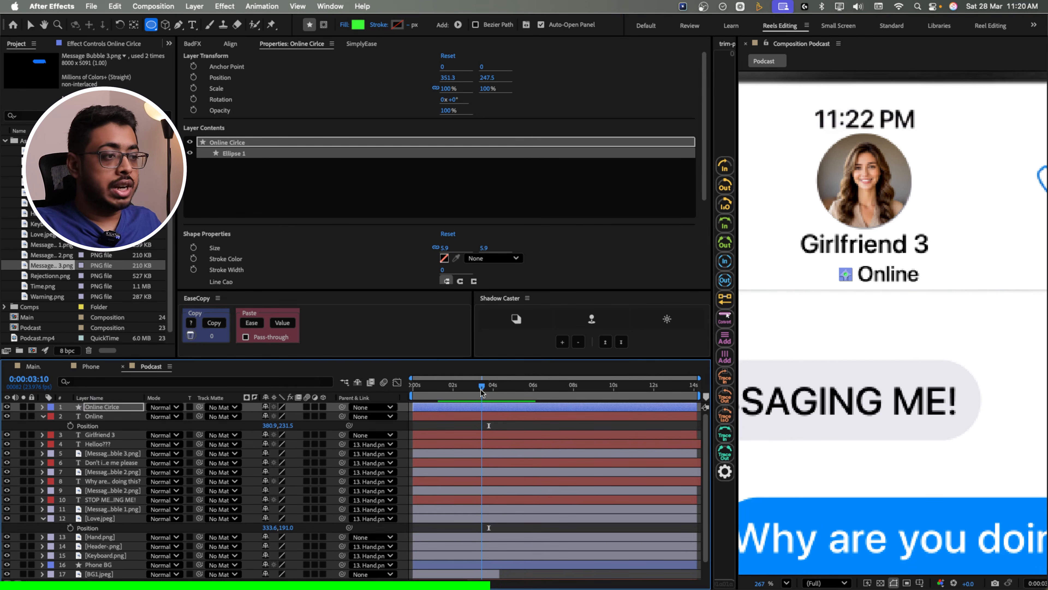
{"action": "left_click", "coordinate": [110, 416], "text": "shift"}
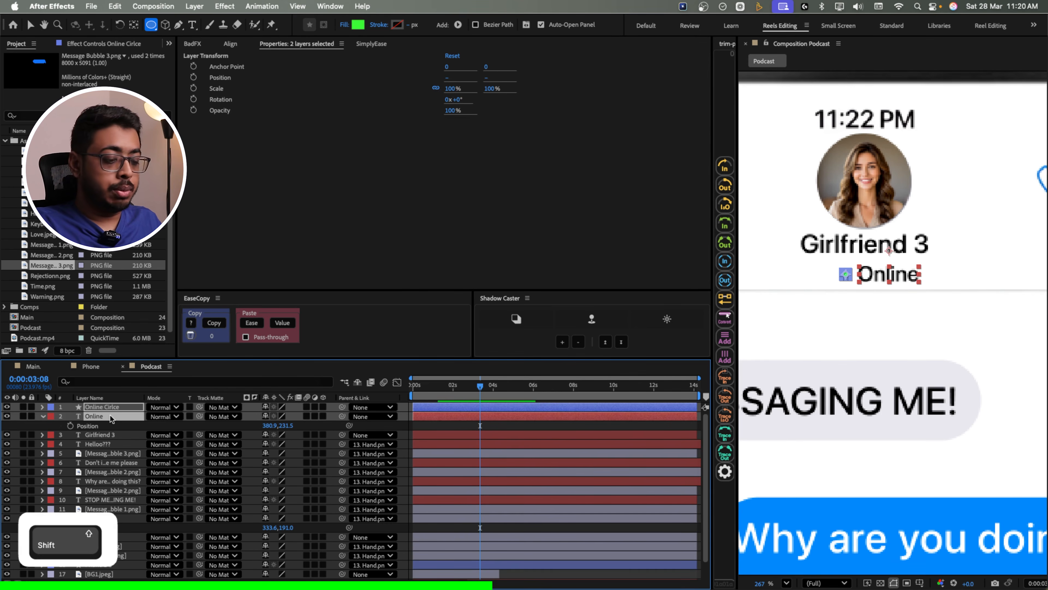
{"action": "key", "text": "t"}
{"action": "left_click", "coordinate": [70, 416]}
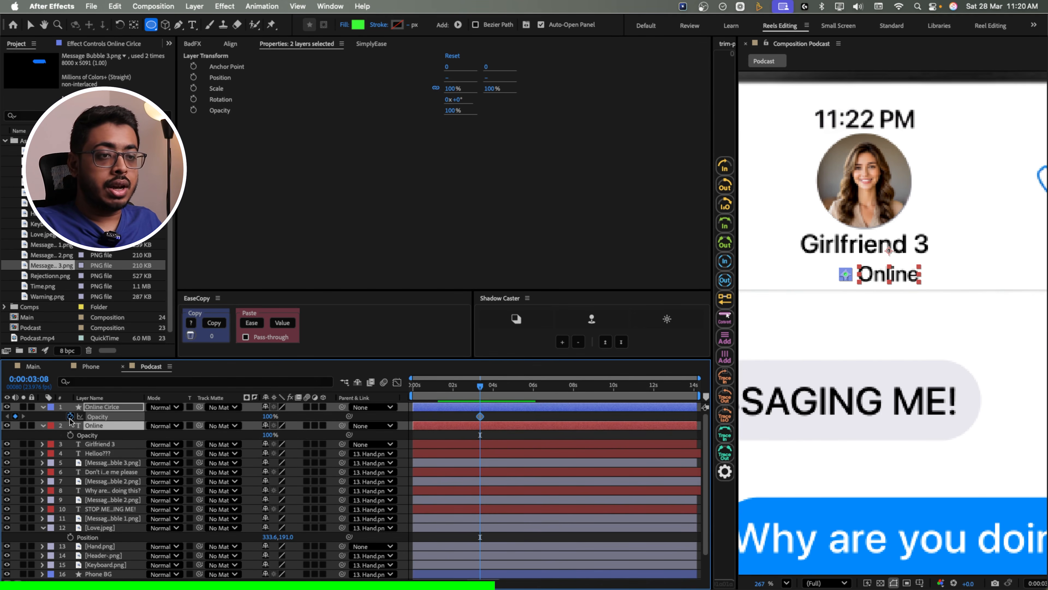
{"action": "left_click", "coordinate": [70, 435]}
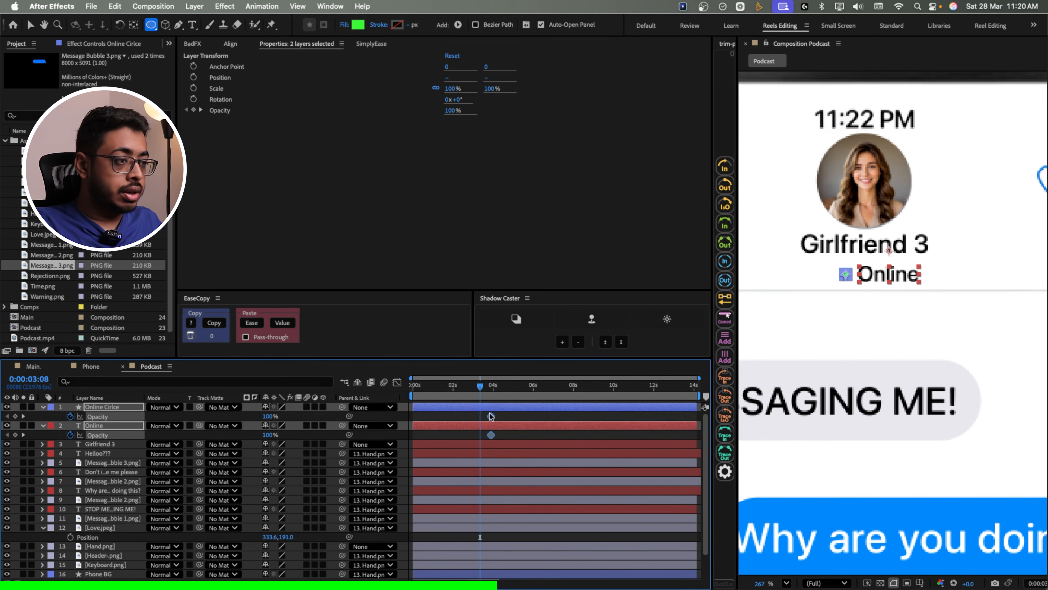
{"action": "key", "text": "super+z"}
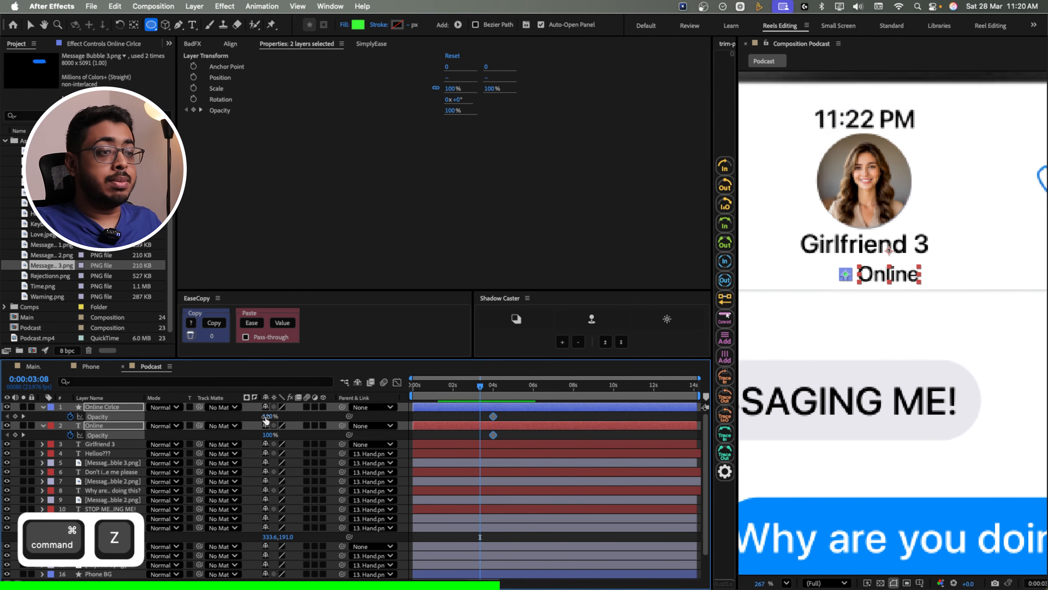
{"action": "left_click_drag", "start_coordinate": [272, 416], "coordinate": [171, 421]}
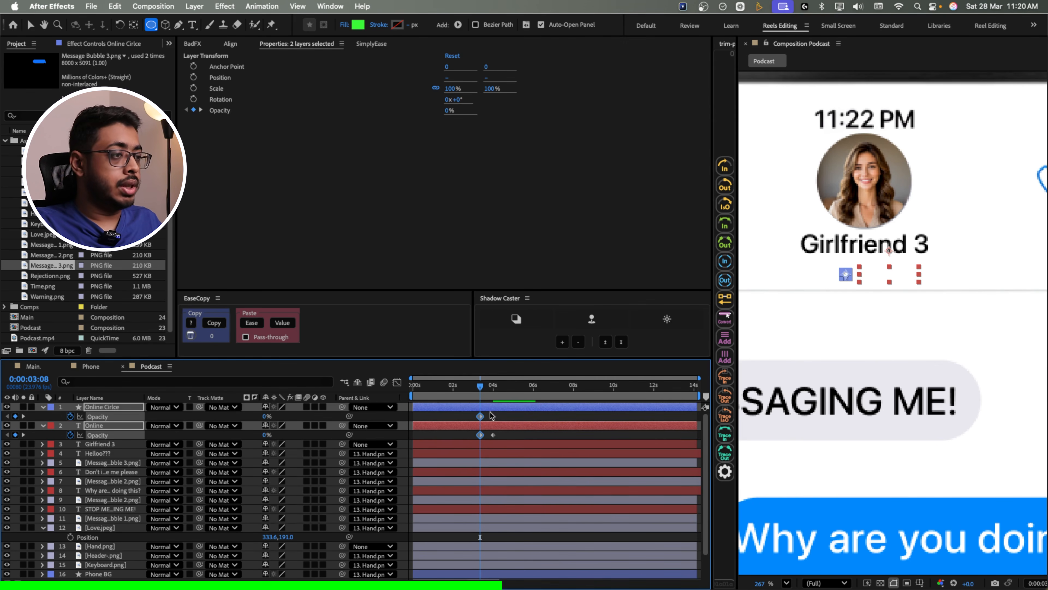
{"action": "key", "text": "space"}
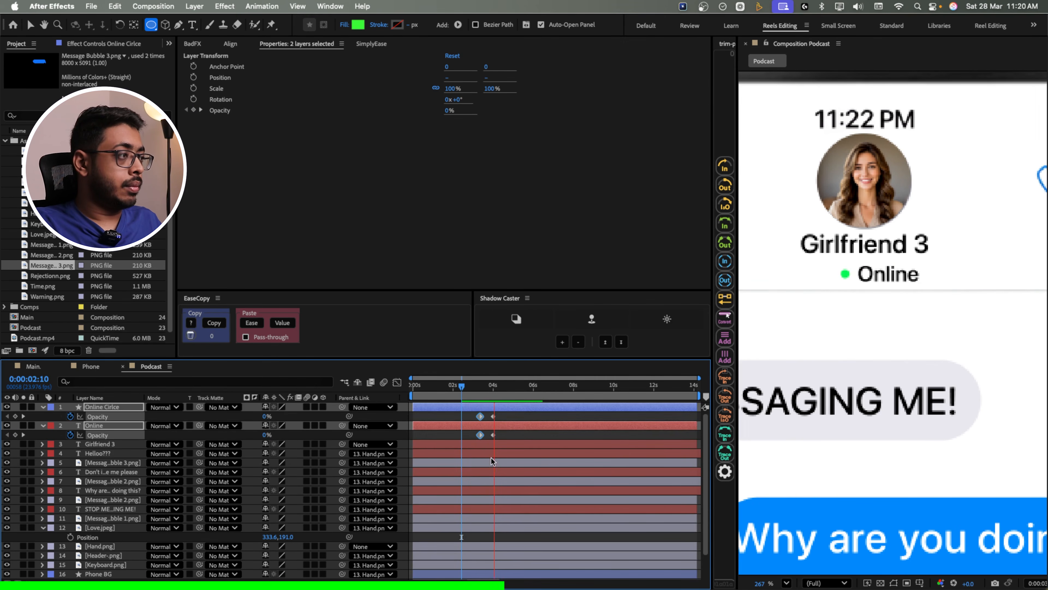
- Preview the fade-in of the Online text and its green circle up to just past 4 seconds
{"action": "key", "text": "space"}
{"action": "key", "text": "space"}
{"action": "left_click_drag", "start_coordinate": [985, 401], "coordinate": [803, 105]}
{"action": "left_click_drag", "start_coordinate": [840, 433], "coordinate": [808, 209]}
{"action": "left_click", "coordinate": [562, 433]}
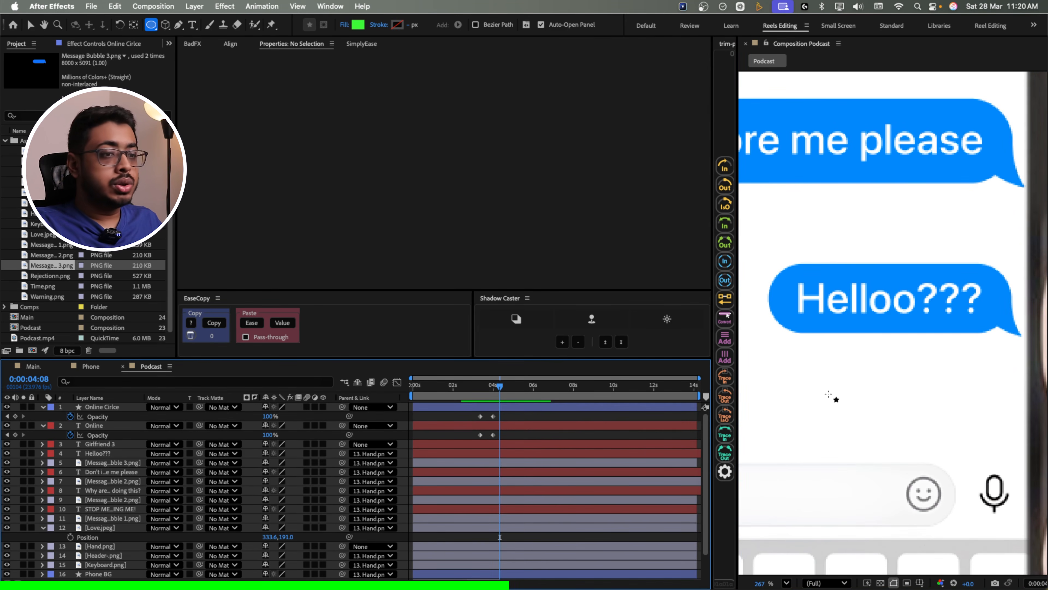
- Duplicate the "Helloo???" text, place the copy first in the layer stack and lower it below the bubble to Y 459.2
{"action": "left_click", "coordinate": [96, 453]}
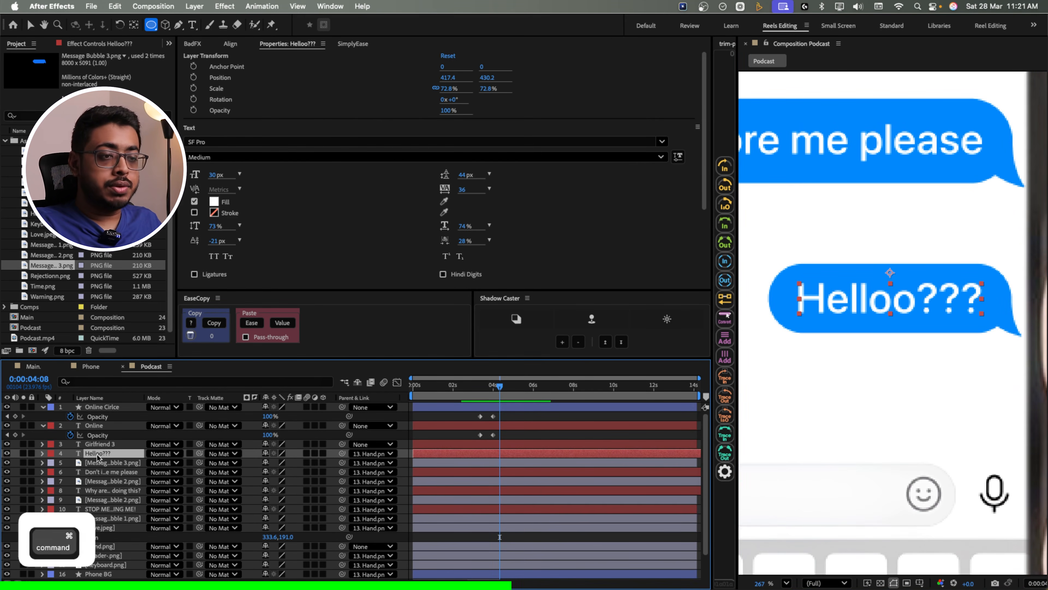
{"action": "key", "text": "super+d"}
{"action": "left_click_drag", "start_coordinate": [101, 433], "coordinate": [104, 407]}
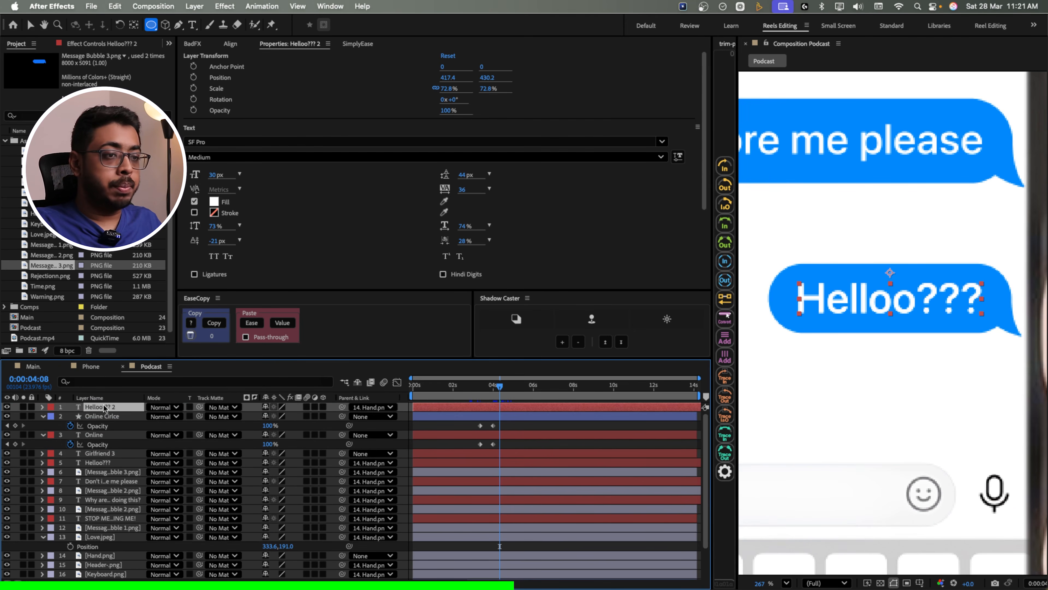
{"action": "key", "text": "p"}
{"action": "mouse_move", "coordinate": [288, 416]}
{"action": "left_mouse_down"}
{"action": "mouse_move", "coordinate": [326, 412]}
{"action": "mouse_move", "coordinate": [303, 418]}
{"action": "left_mouse_up"}
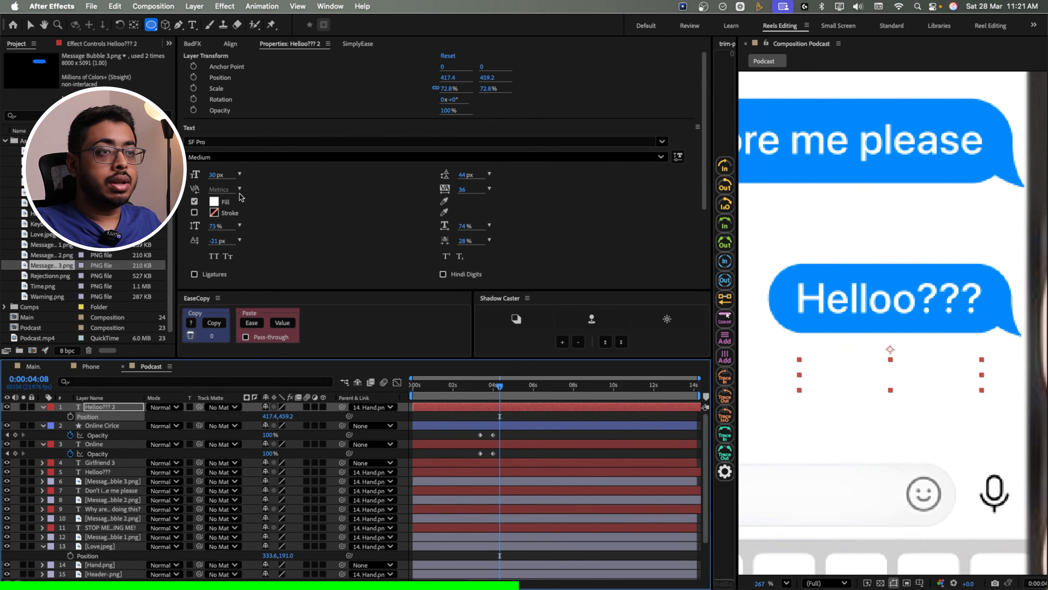
- Fill the duplicated "Helloo???" text with black (000000) and reduce its font size to 18 px
{"action": "left_click", "coordinate": [220, 201]}
{"action": "left_click_drag", "start_coordinate": [390, 299], "coordinate": [304, 417]}
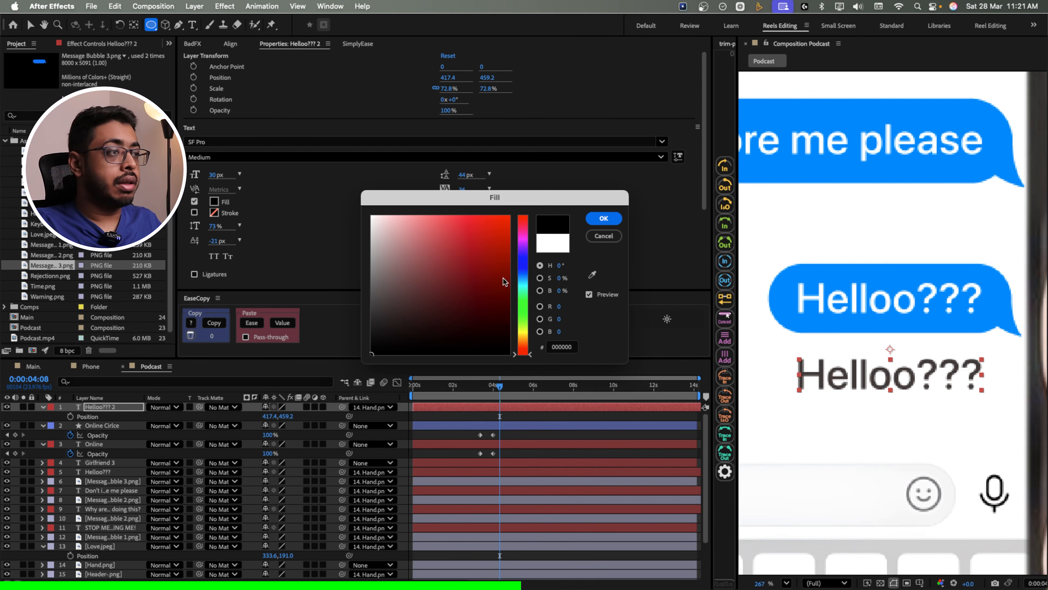
{"action": "left_click", "coordinate": [604, 219]}
{"action": "left_click", "coordinate": [239, 175]}
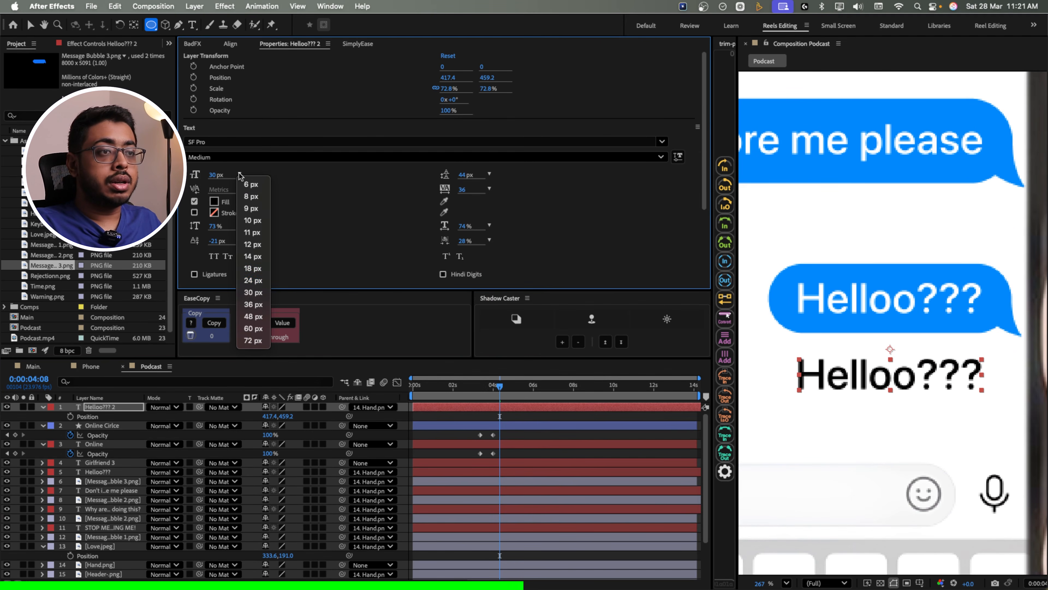
{"action": "left_click", "coordinate": [261, 279]}
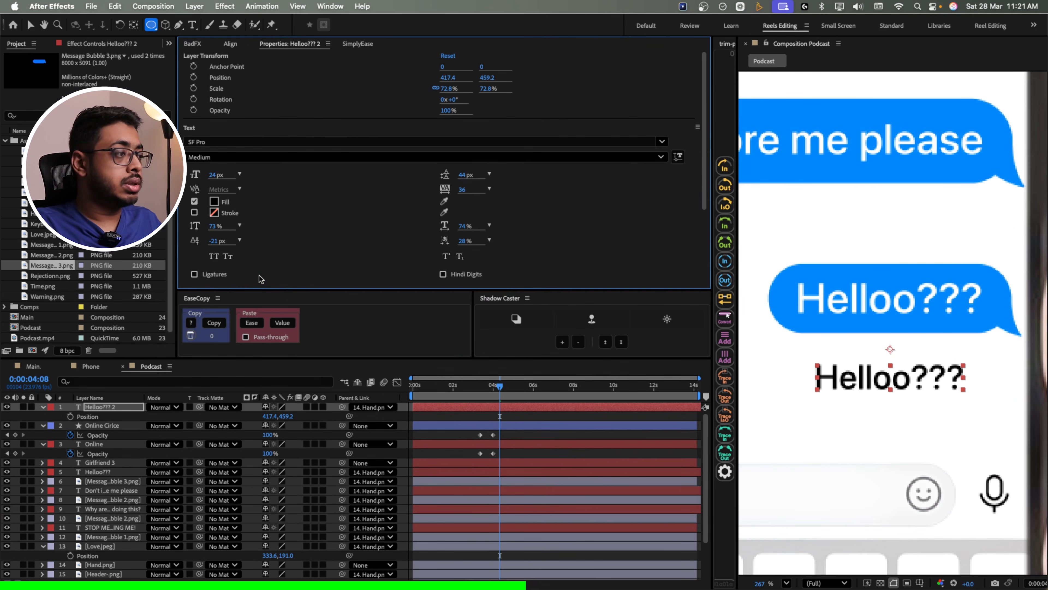
{"action": "left_click", "coordinate": [239, 175]}
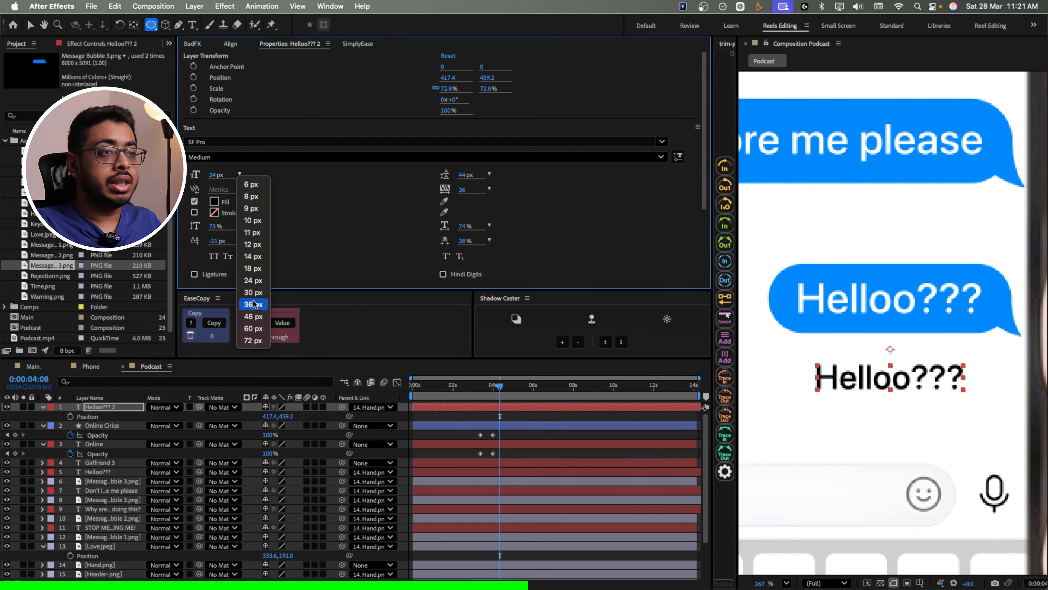
{"action": "left_click", "coordinate": [254, 269]}
- Change the duplicated text to "Read" at 24 px and place it at 423.1, 454 under the "Helloo???" bubble
{"action": "key", "text": "v"}
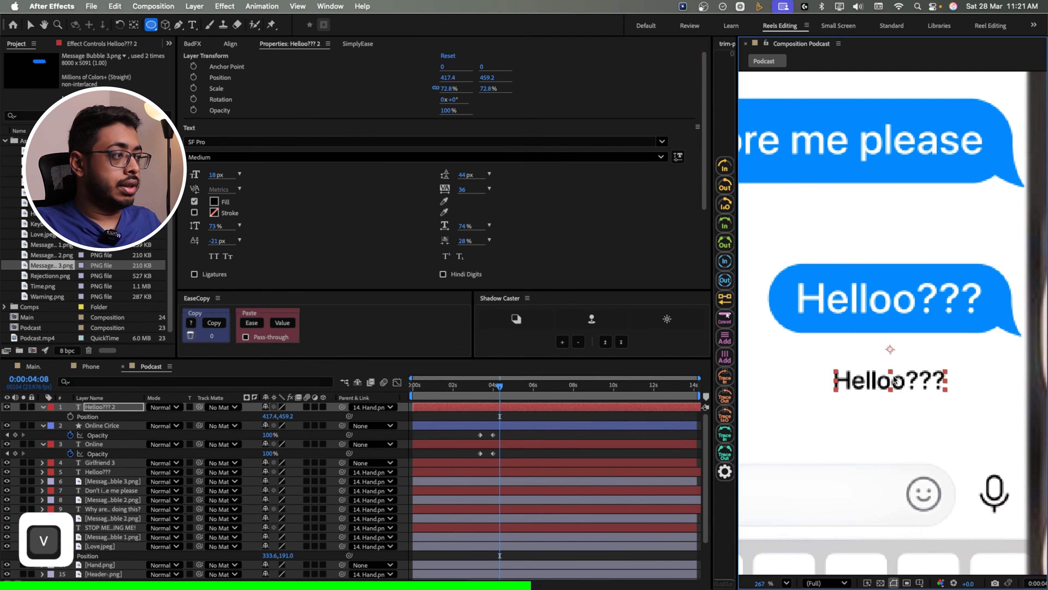
{"action": "double_click", "coordinate": [894, 377]}
{"action": "type", "text": "ad"}
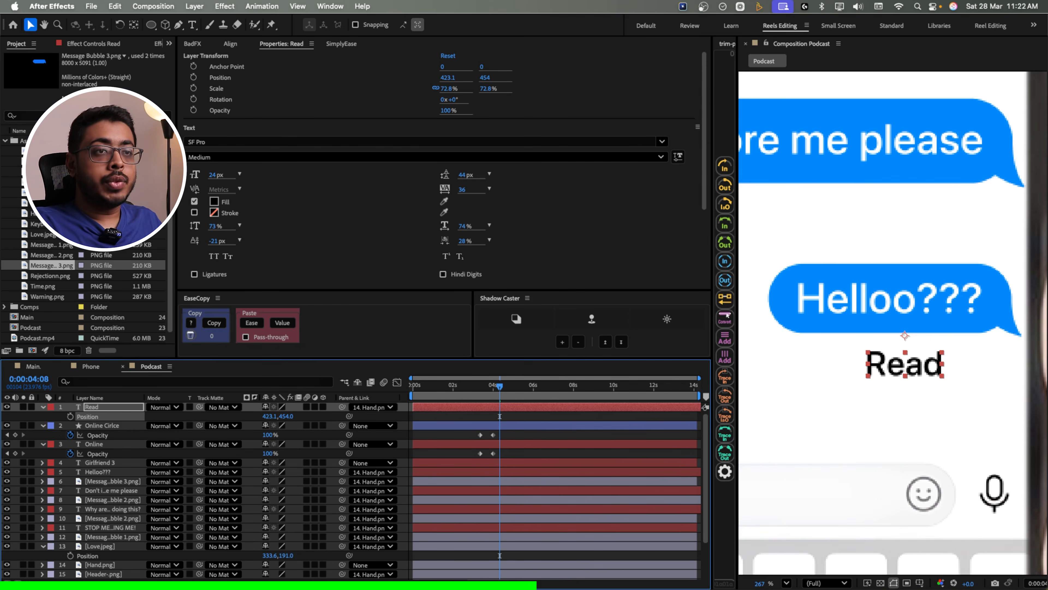
- Add check.png to the Podcast composition above the Read layer and scale it to 5%
{"action": "left_click", "coordinate": [45, 192]}
{"action": "left_click_drag", "start_coordinate": [45, 182], "coordinate": [123, 406]}
{"action": "key", "text": "s"}
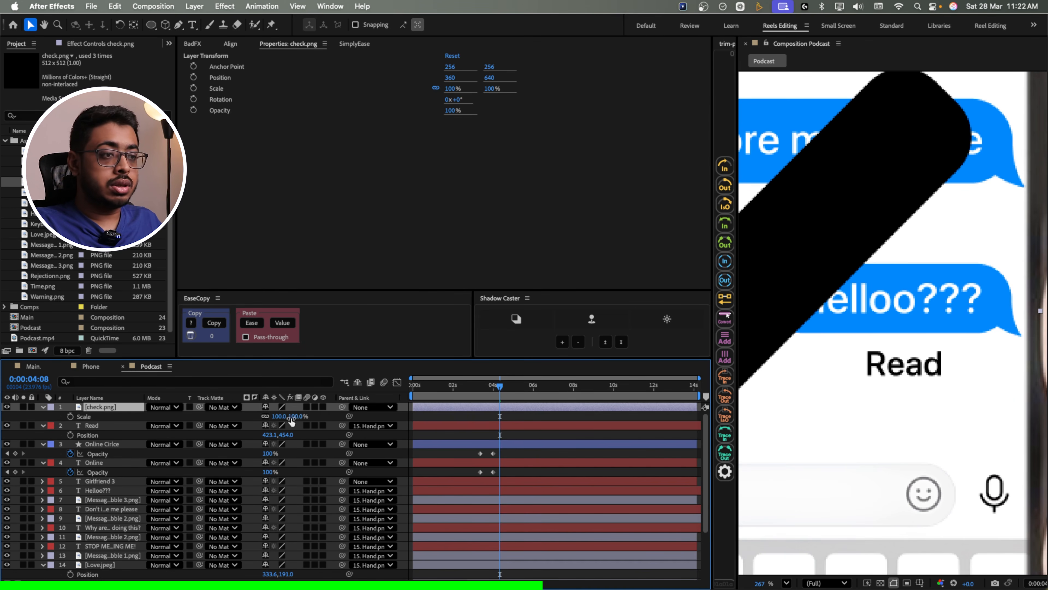
{"action": "type", "text": "5"}
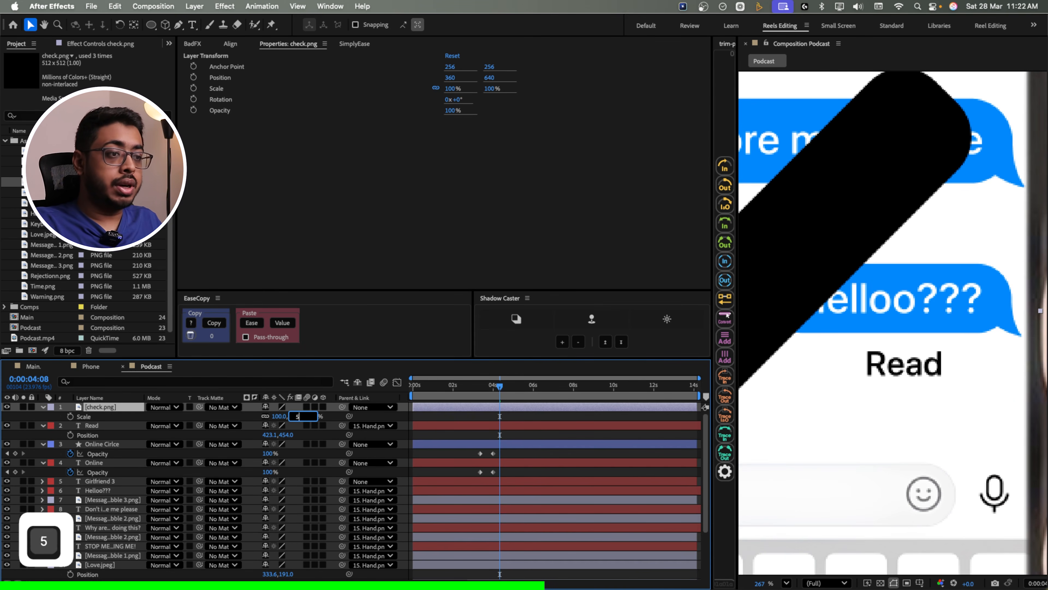
{"action": "left_click", "coordinate": [329, 417]}
- Position the check mark beside Read at 554, 676 and shift the Read text to X 415.1
{"action": "key", "text": "p"}
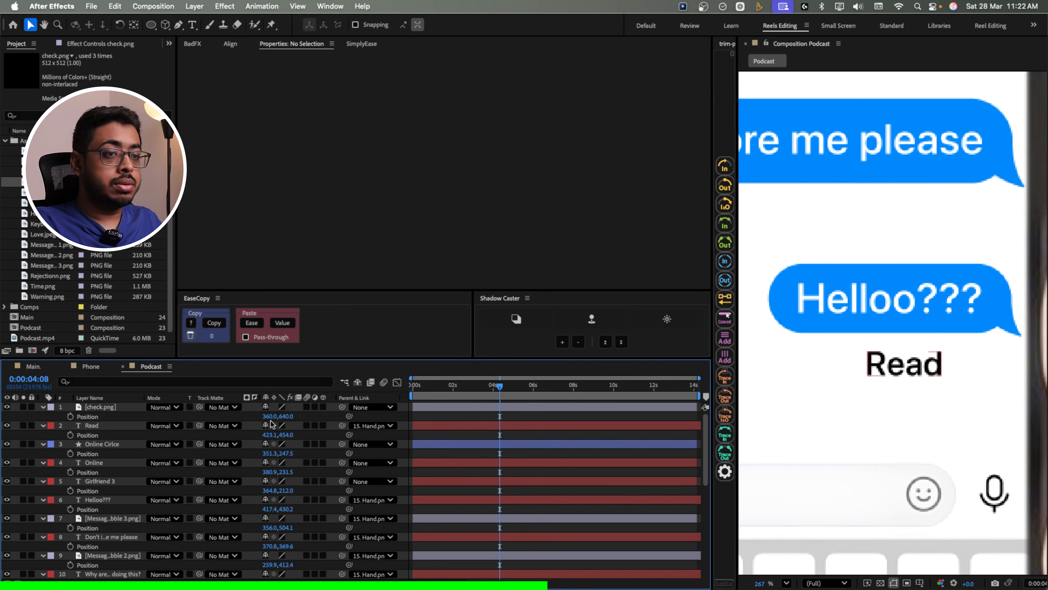
{"action": "mouse_move", "coordinate": [266, 415]}
{"action": "left_mouse_down"}
{"action": "mouse_move", "coordinate": [302, 416]}
{"action": "mouse_move", "coordinate": [268, 416]}
{"action": "mouse_move", "coordinate": [269, 435]}
{"action": "mouse_move", "coordinate": [263, 420]}
{"action": "left_mouse_up"}
{"action": "left_click", "coordinate": [91, 426]}
- Duplicate the check mark and offset the copy to X 576 to form a double tick
{"action": "left_click", "coordinate": [99, 408]}
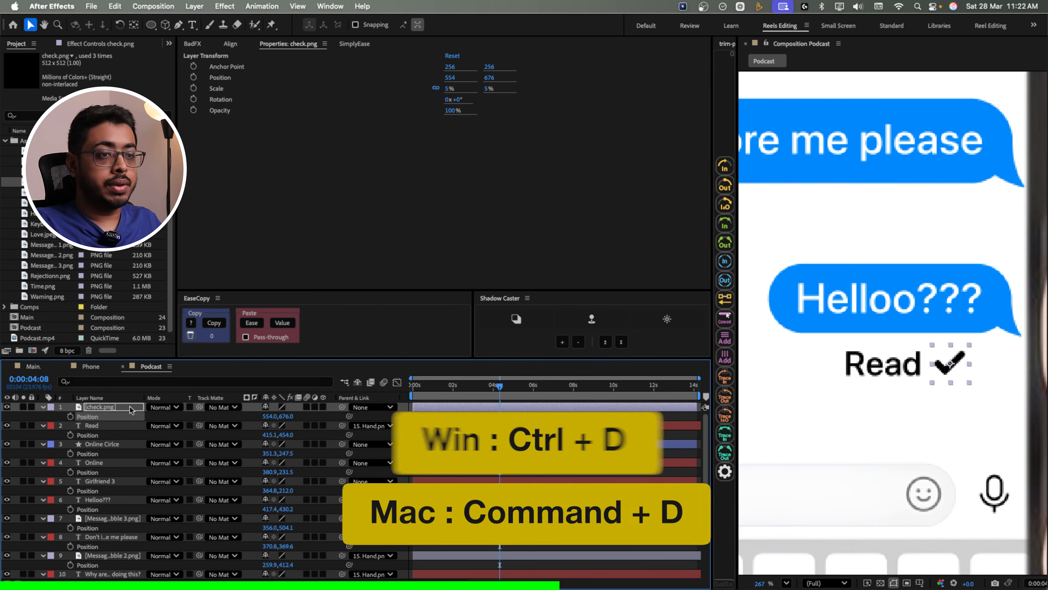
{"action": "key", "text": "super"}
{"action": "key", "text": "super+d"}
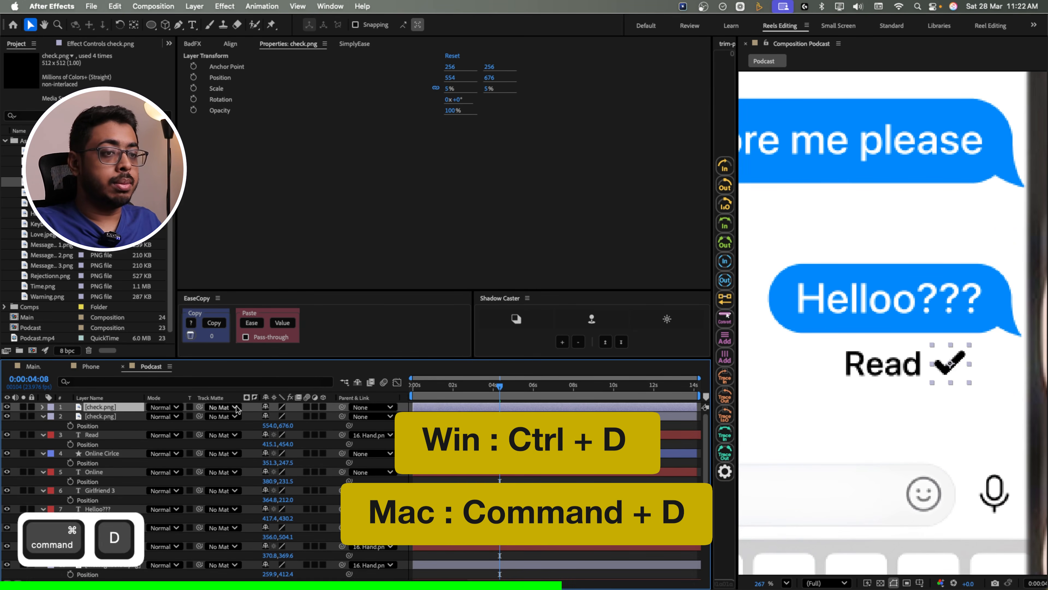
{"action": "key", "text": "p"}
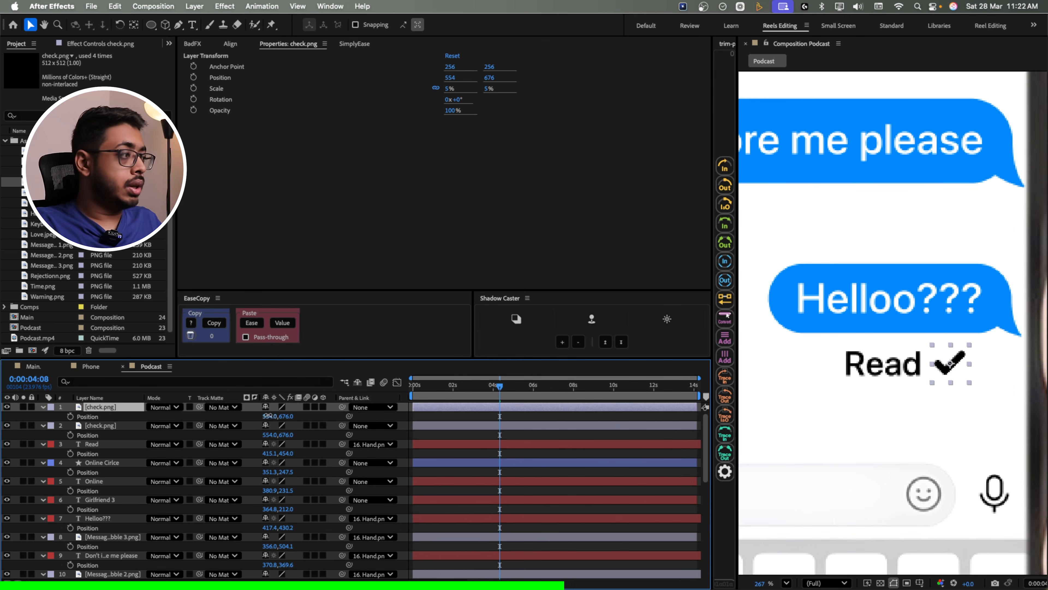
{"action": "left_click_drag", "start_coordinate": [268, 415], "coordinate": [286, 420]}
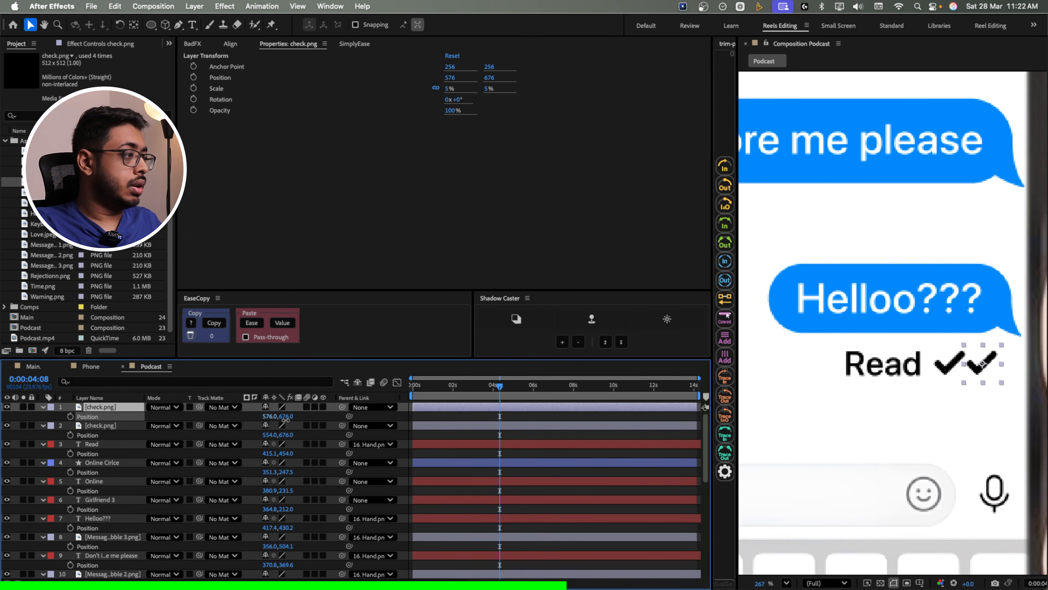
- Add 100% opacity keyframes to the Read text and both check marks at 0:00:02:13
{"action": "left_click_drag", "start_coordinate": [468, 388], "coordinate": [464, 395]}
{"action": "left_click", "coordinate": [106, 446], "text": "shift"}
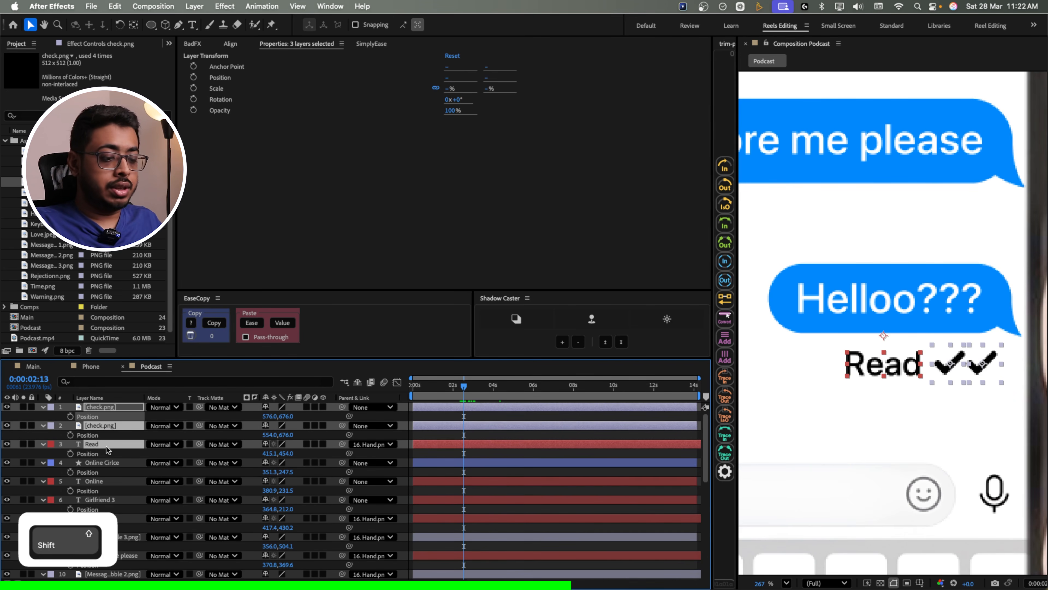
{"action": "key", "text": "t"}
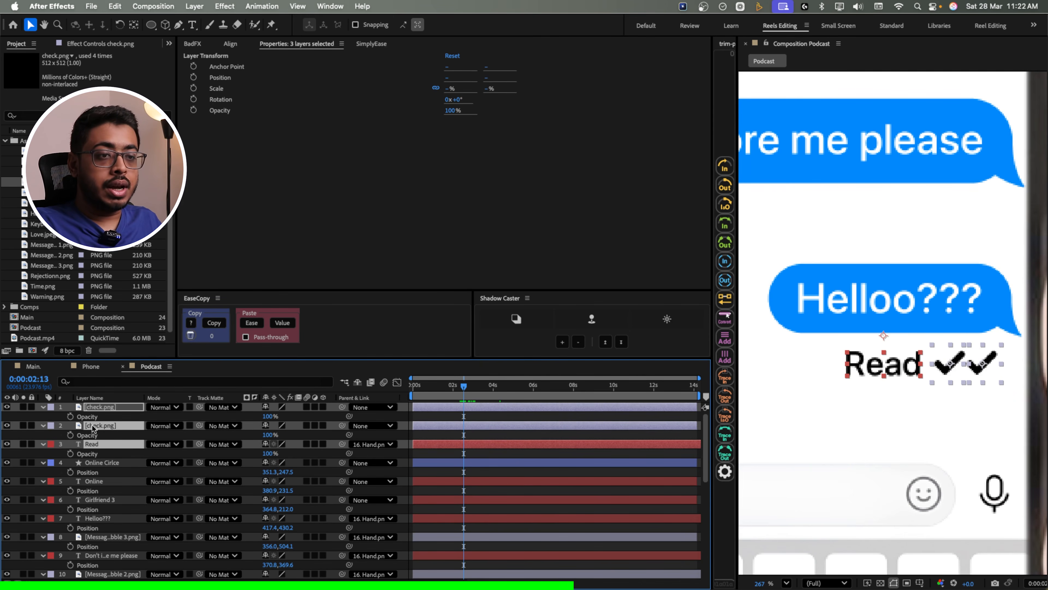
{"action": "left_click", "coordinate": [70, 416]}
{"action": "left_click", "coordinate": [468, 451]}
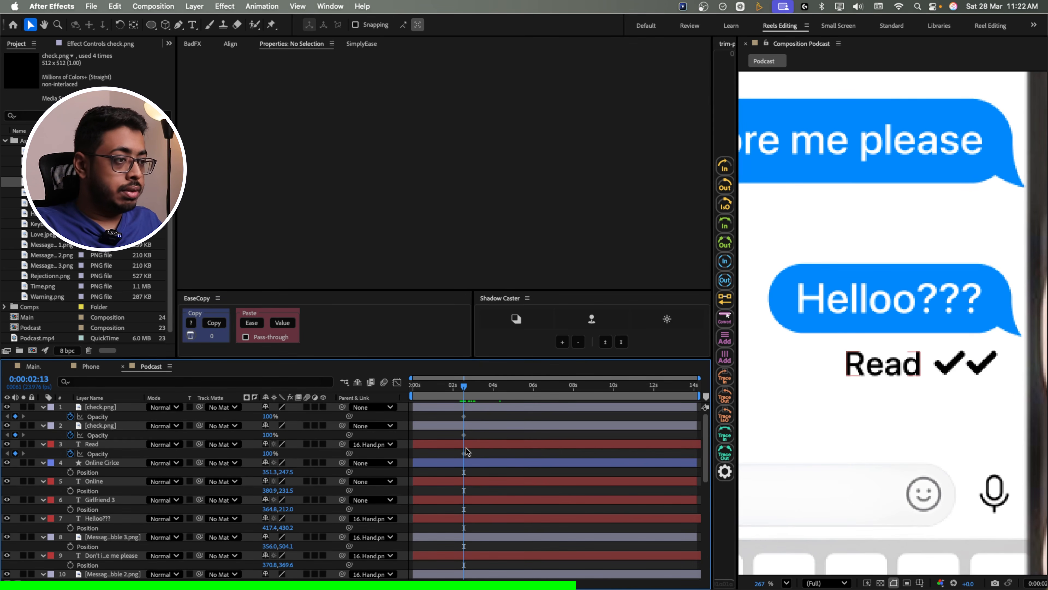
- Delay the check marks' opacity keyframes to just after 3 seconds and Read's keyframe to slightly before them, checking the timing in playback
{"action": "left_click_drag", "start_coordinate": [472, 413], "coordinate": [467, 437]}
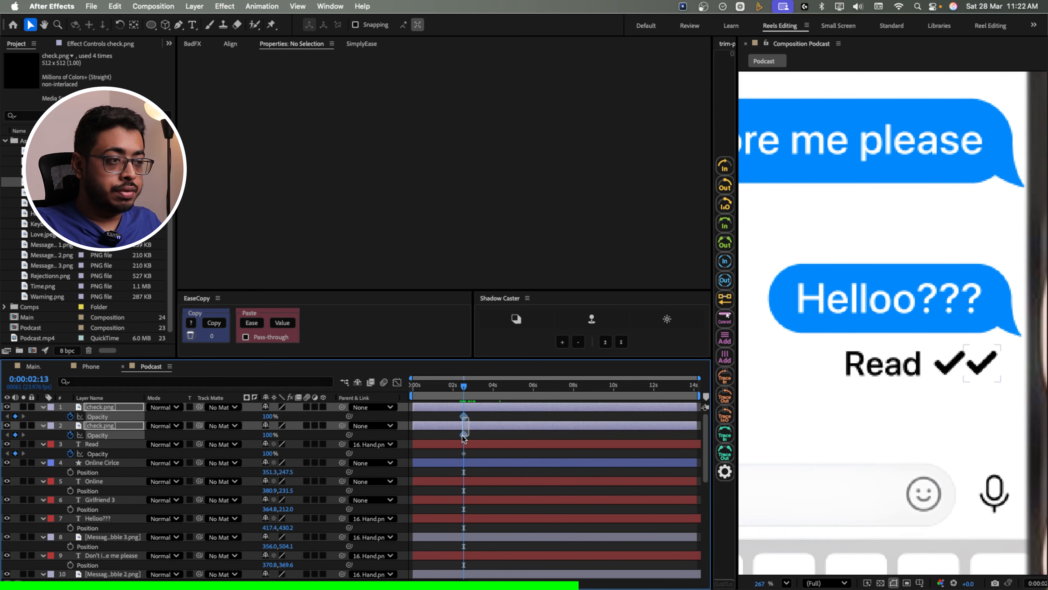
{"action": "left_click", "coordinate": [449, 401]}
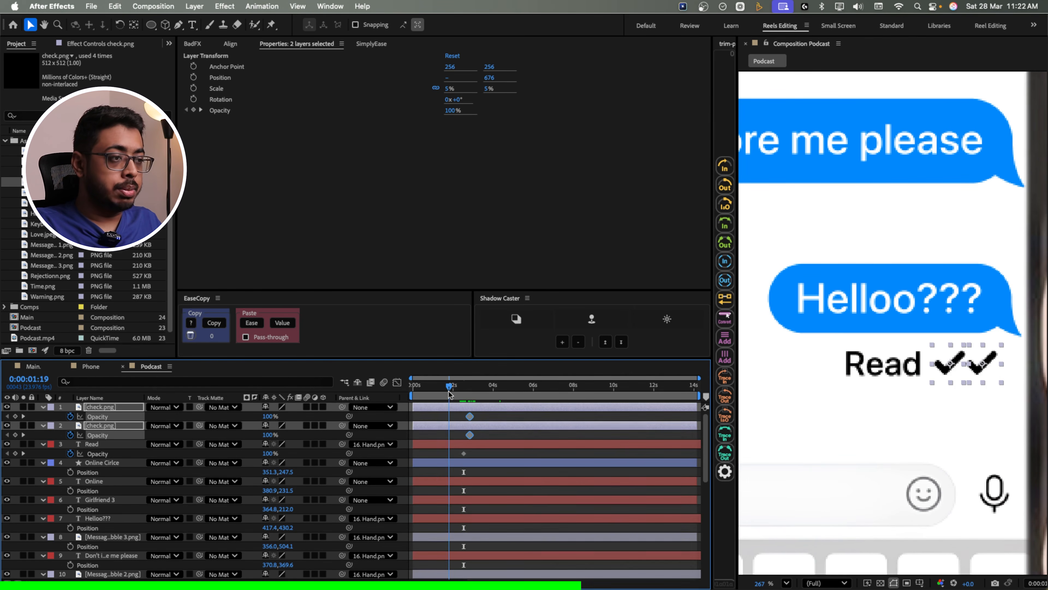
{"action": "key", "text": "space"}
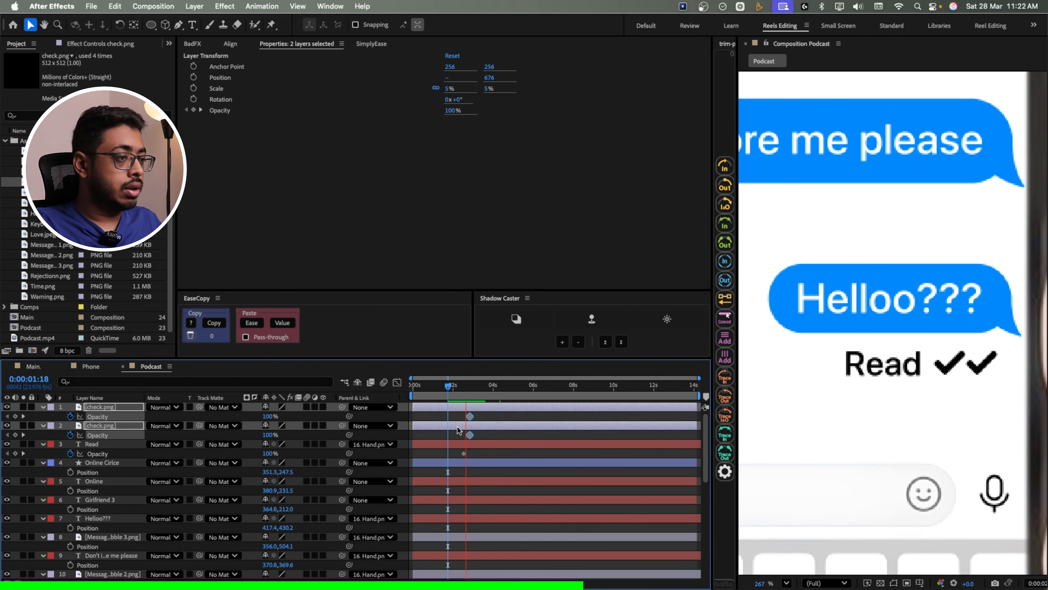
{"action": "key", "text": "space"}
{"action": "left_click_drag", "start_coordinate": [470, 435], "coordinate": [470, 455]}
- Keyframe both check marks' opacity to 0% at 0:00:02:06 and Read's to 1% at 0:00:01:22, and preview the fade
{"action": "left_click", "coordinate": [459, 392]}
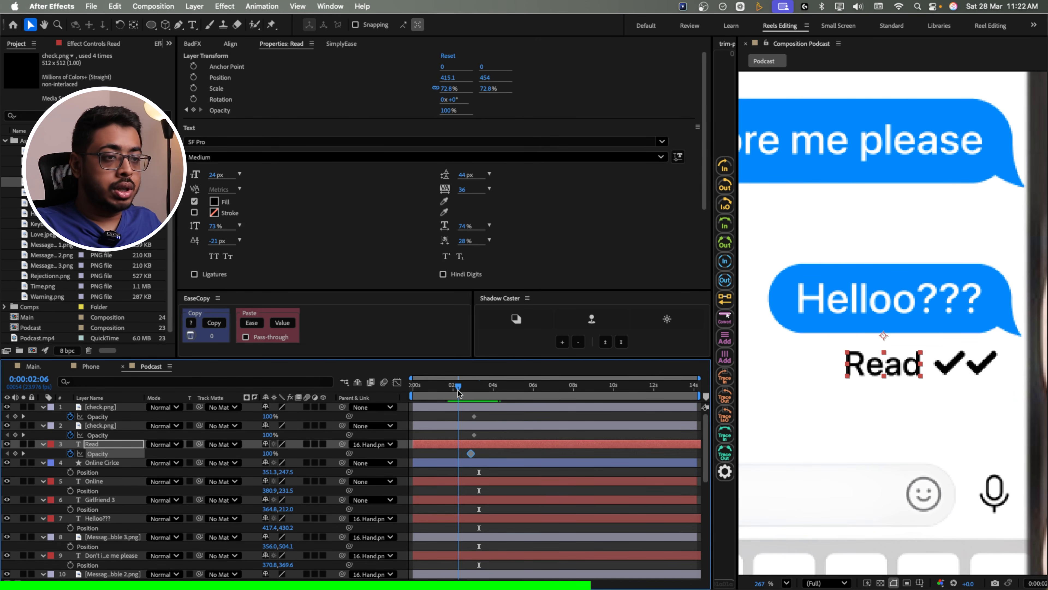
{"action": "left_click_drag", "start_coordinate": [266, 416], "coordinate": [198, 441]}
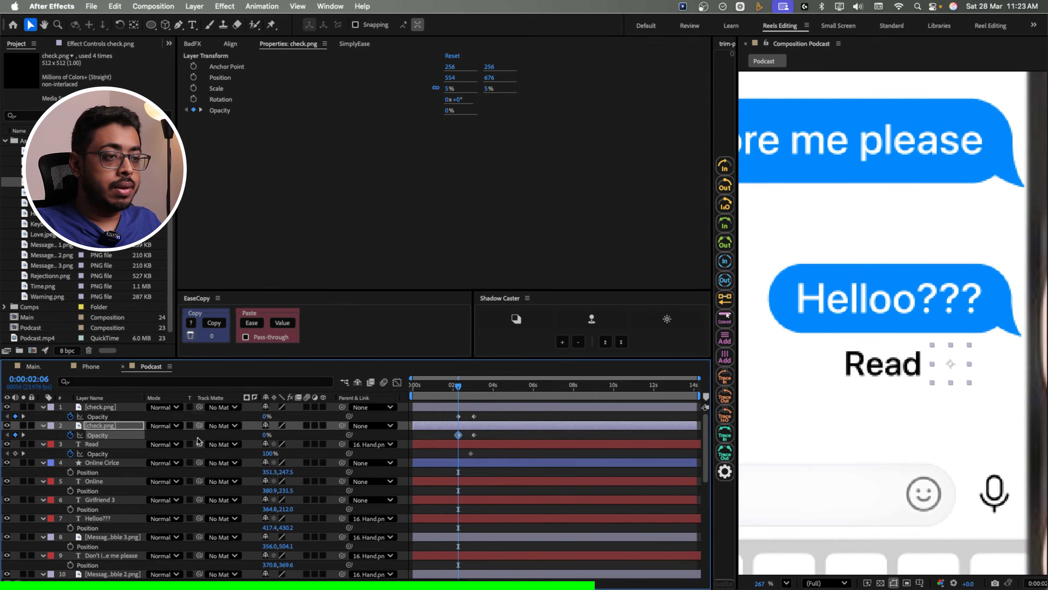
{"action": "left_click", "coordinate": [451, 386]}
{"action": "left_click_drag", "start_coordinate": [268, 454], "coordinate": [201, 454]}
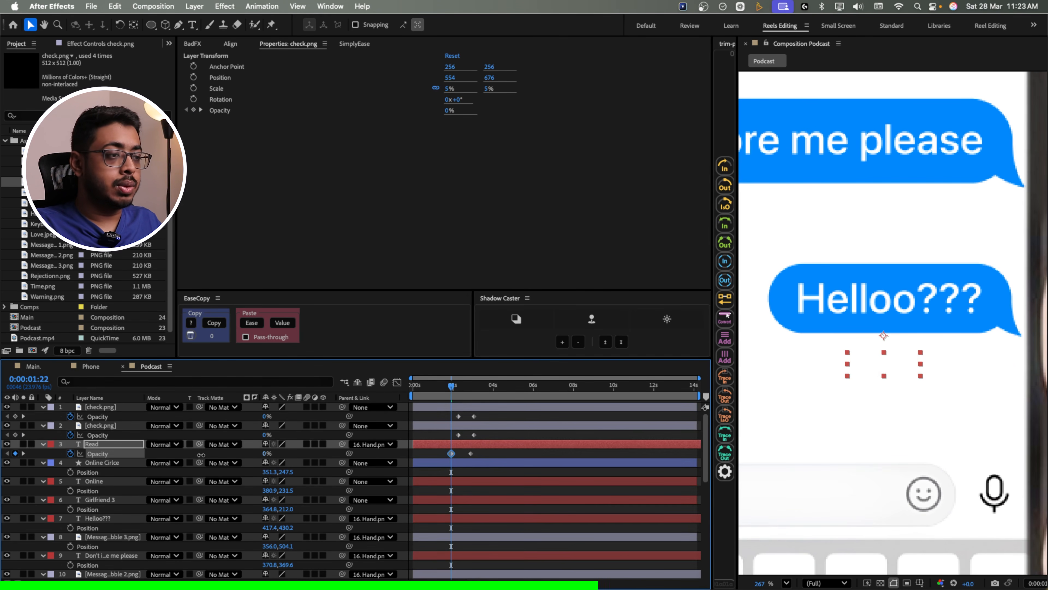
{"action": "key", "text": "space"}
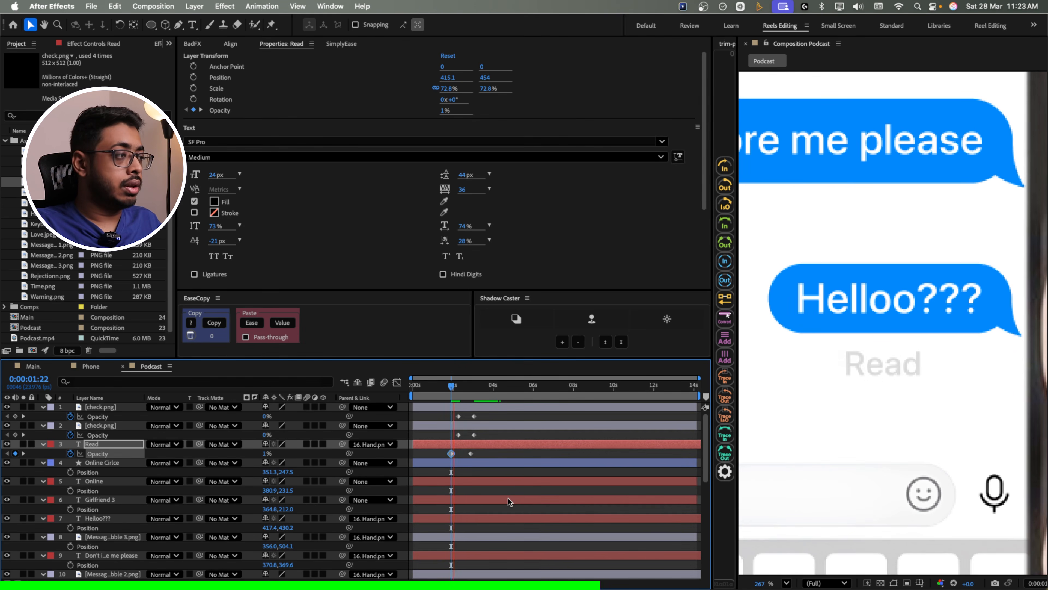
{"action": "key", "text": "space"}
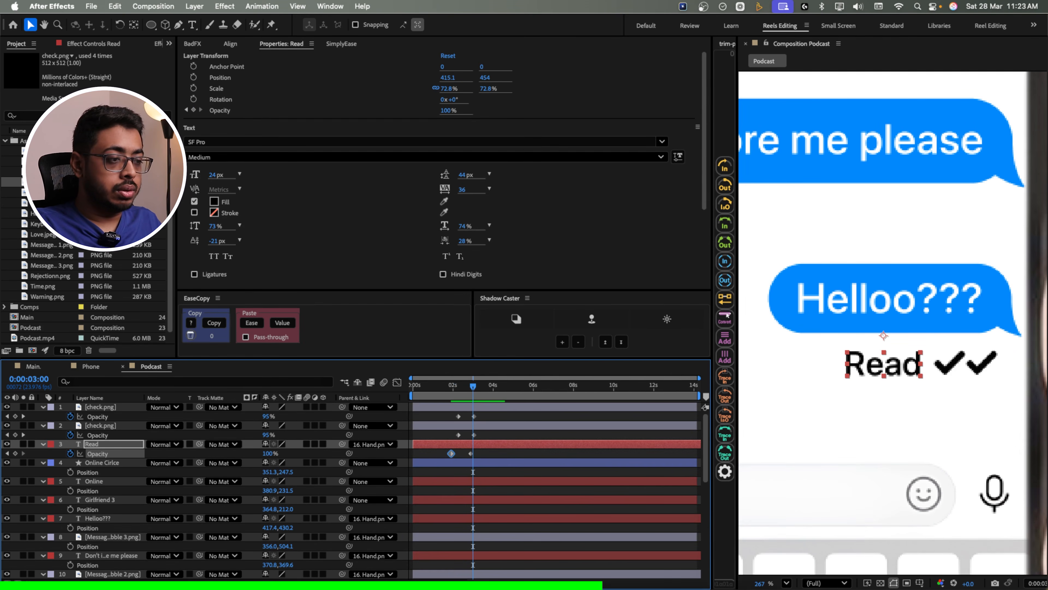
- Shift the opacity keyframes of Read and both check marks later so the checks fade from about 0:00:02:12 to 0:00:03:07, and preview
{"action": "key", "text": "="}
{"action": "key", "text": "="}
{"action": "key", "text": "="}
{"action": "key", "text": "="}
{"action": "scroll", "coordinate": [617, 413], "scroll_direction": "left", "scroll_amount": 3}
{"action": "left_click_drag", "start_coordinate": [617, 413], "coordinate": [521, 455]}
{"action": "left_click", "coordinate": [509, 384]}
{"action": "key", "text": "space"}
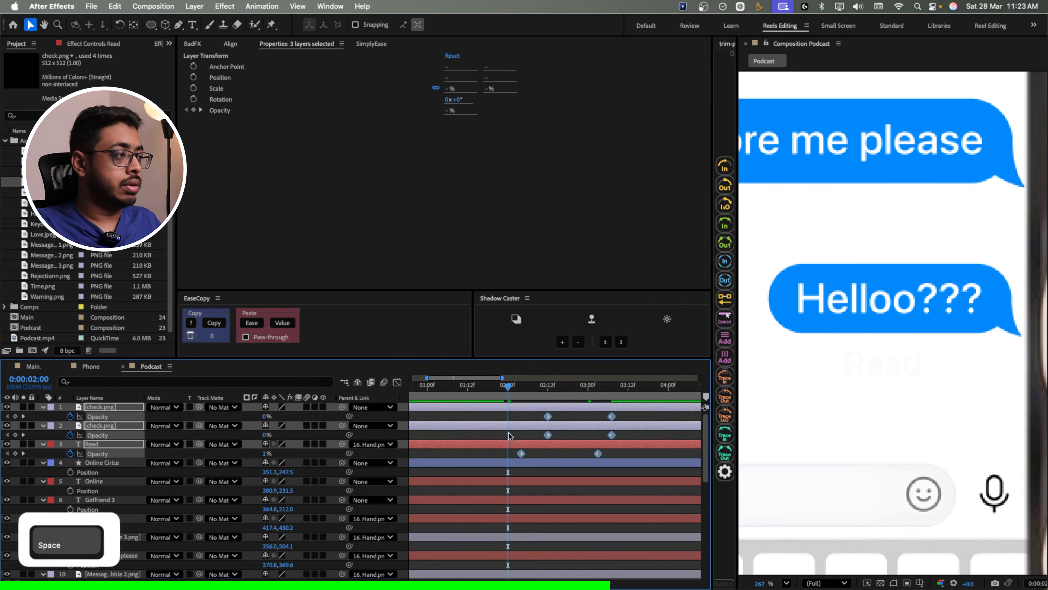
{"action": "key", "text": "space"}
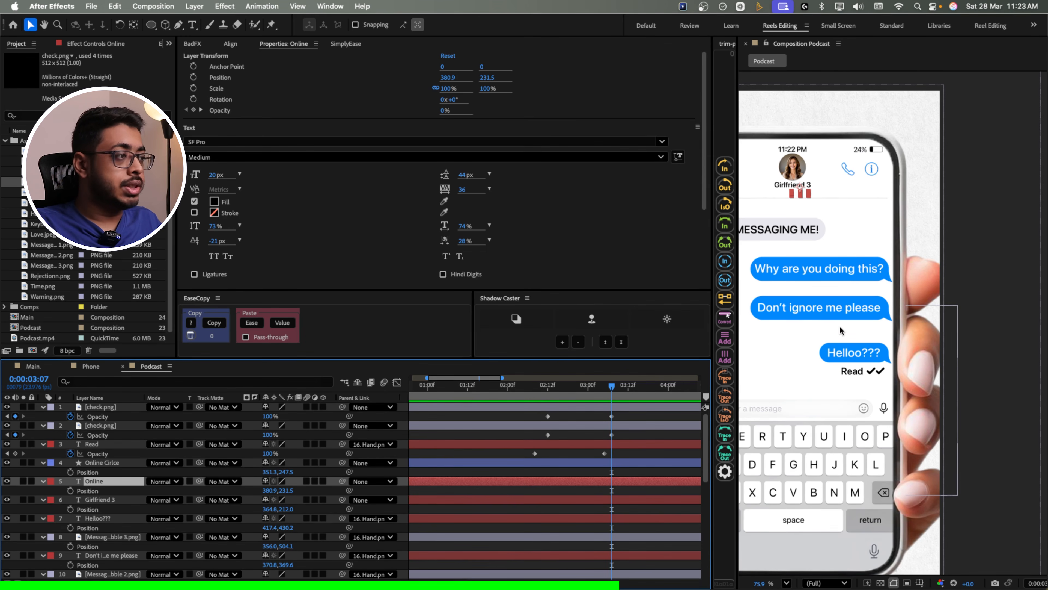
- Raise the "Helloo???" text to Y 422.2 together with its message bubble to Y 496.1
{"action": "left_click", "coordinate": [103, 463]}
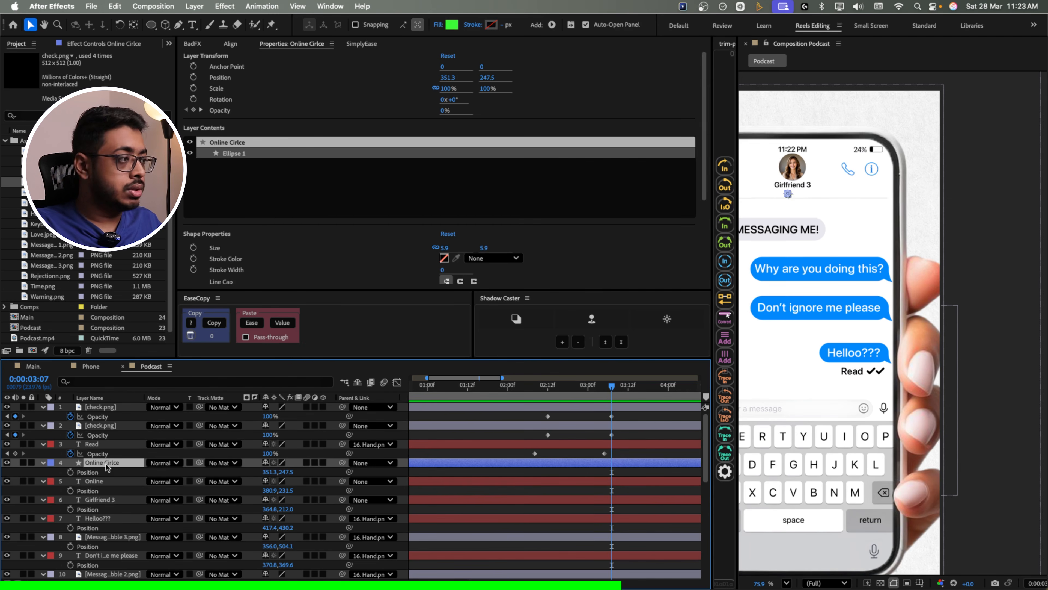
{"action": "left_click", "coordinate": [105, 518]}
{"action": "left_click", "coordinate": [104, 537], "text": "super"}
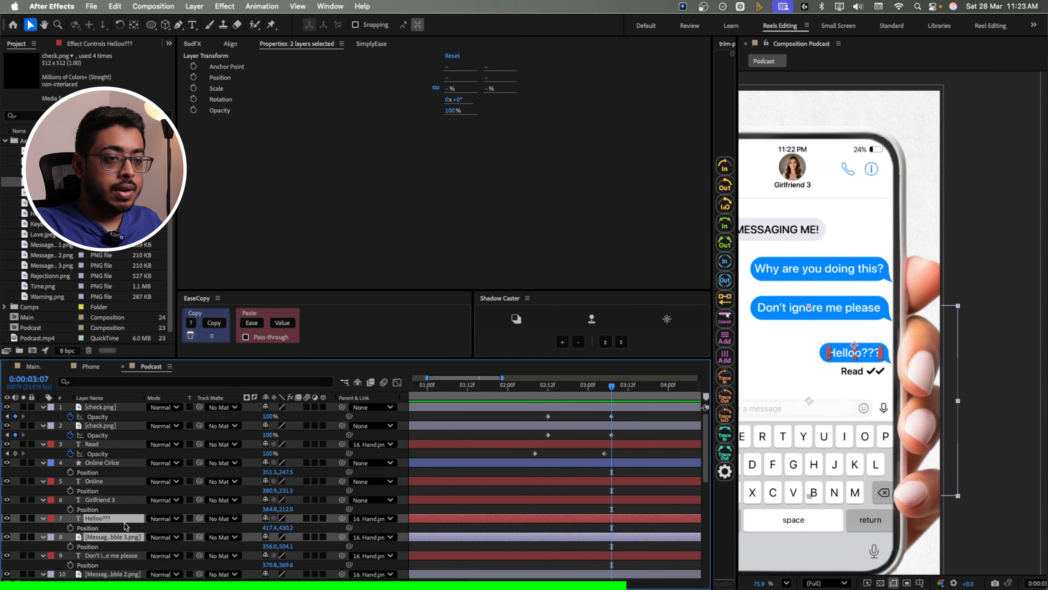
{"action": "key", "text": "p"}
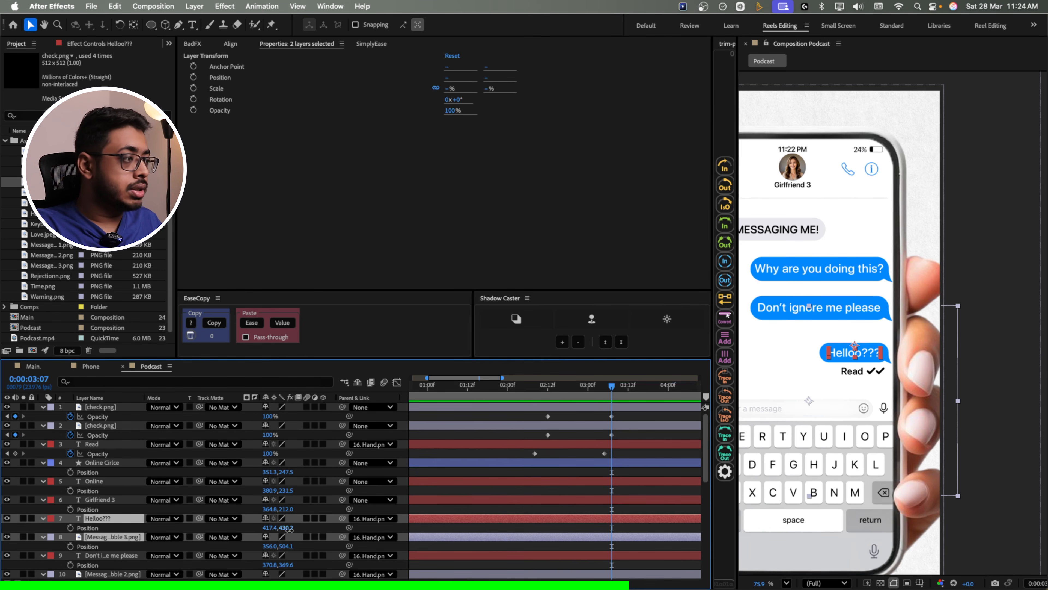
{"action": "left_click_drag", "start_coordinate": [288, 530], "coordinate": [282, 531]}
- Raise the Read text to Y 444 and both check marks to Y 657, closer beneath the "Helloo???" bubble
{"action": "left_click", "coordinate": [109, 443]}
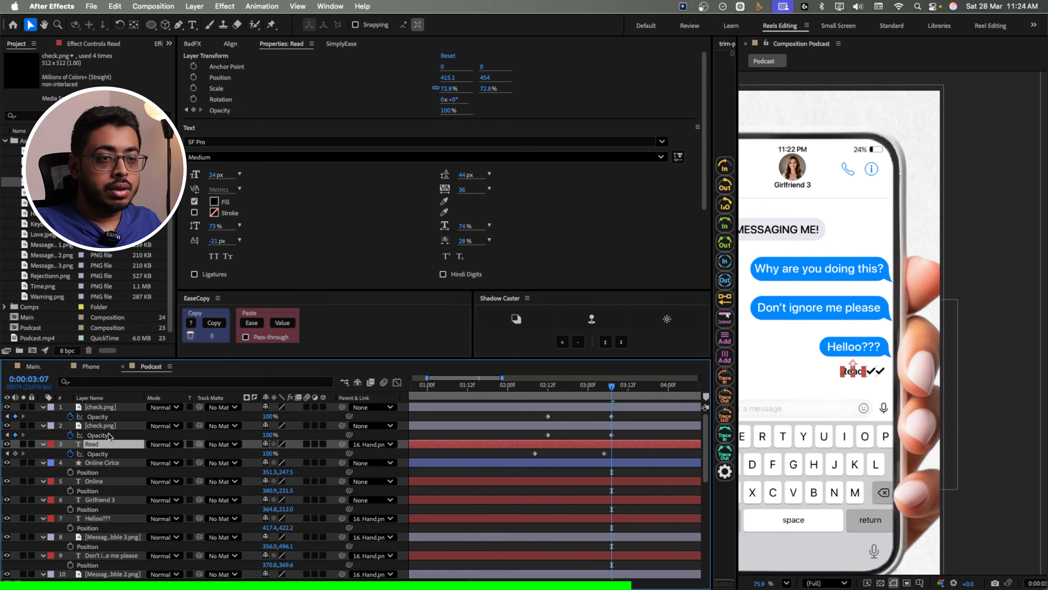
{"action": "left_click", "coordinate": [109, 409], "text": "shift"}
{"action": "key", "text": "p"}
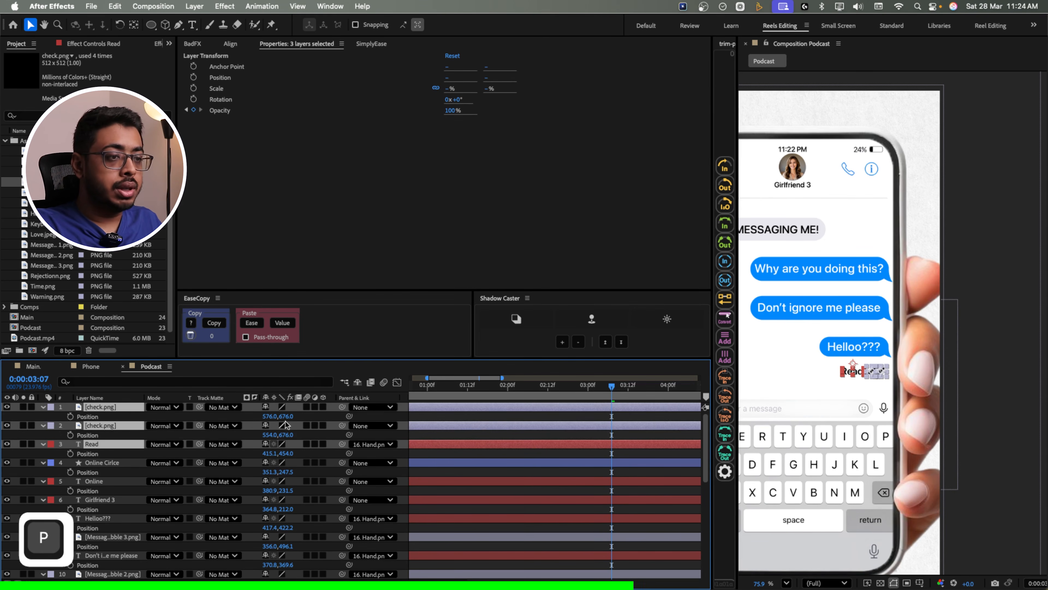
{"action": "left_click_drag", "start_coordinate": [286, 416], "coordinate": [281, 417]}
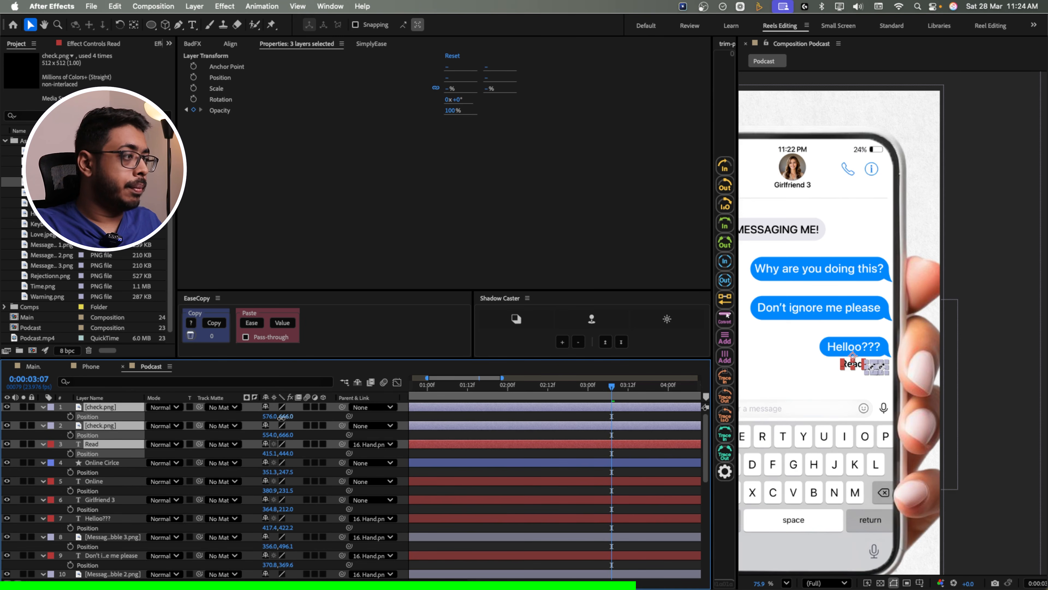
{"action": "scroll", "coordinate": [766, 330], "scroll_direction": "up", "scroll_amount": 5}
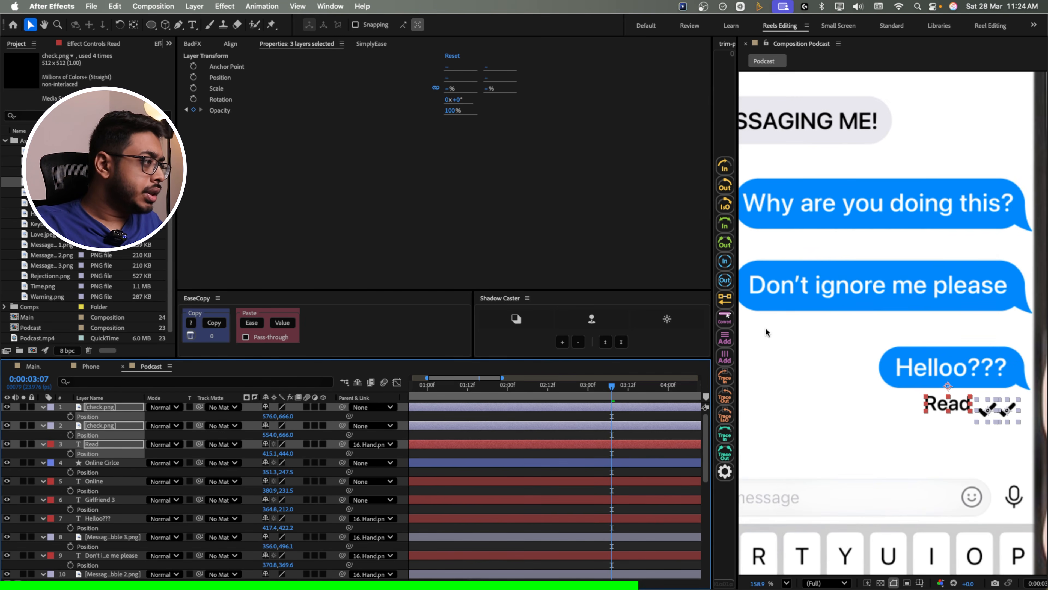
{"action": "scroll", "coordinate": [765, 327], "scroll_direction": "down", "scroll_amount": 6}
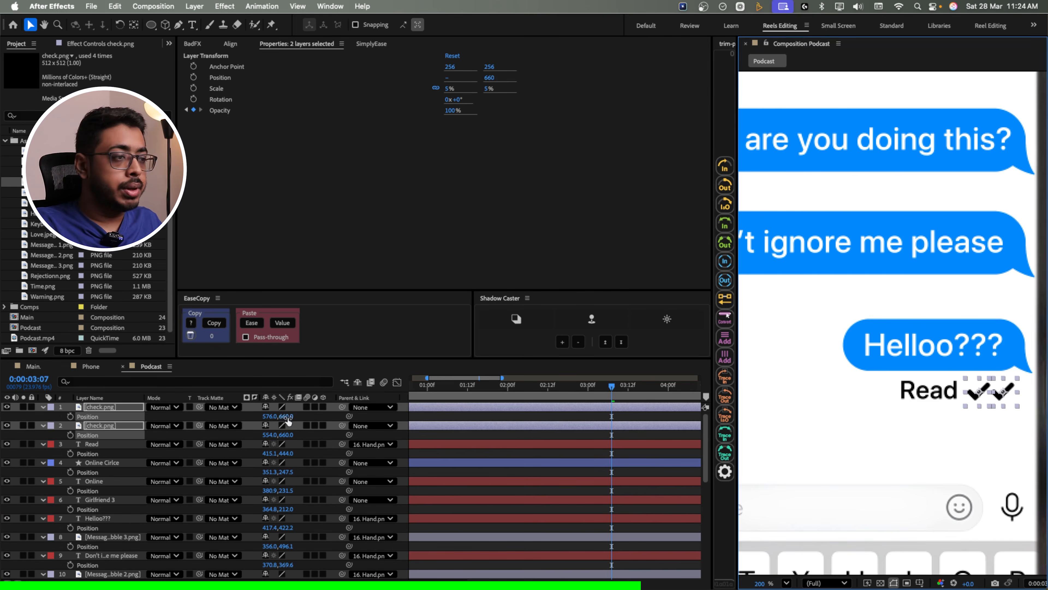
{"action": "left_click_drag", "start_coordinate": [288, 417], "coordinate": [285, 417]}
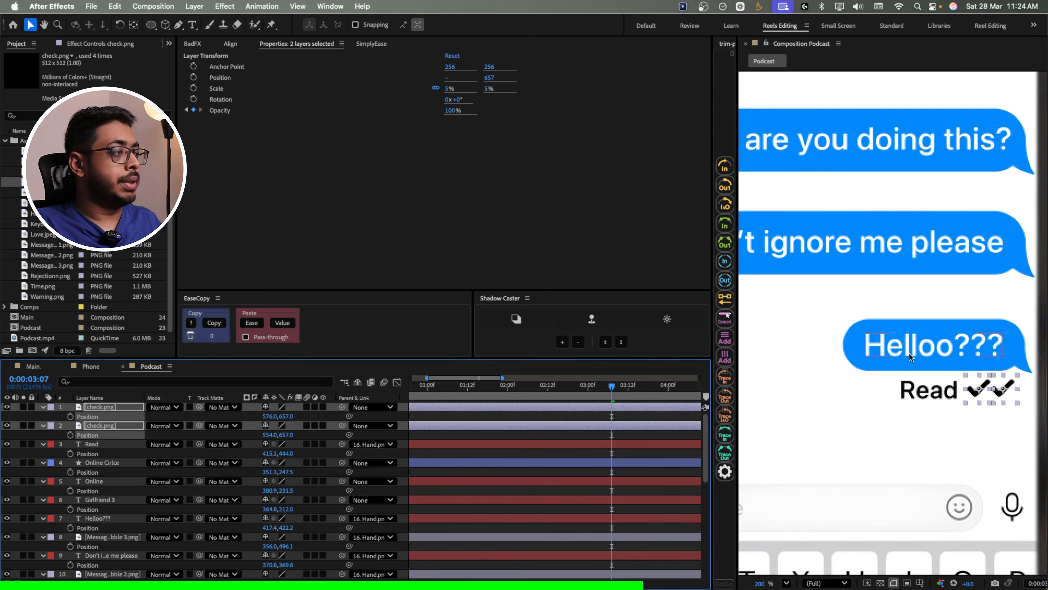
{"action": "scroll", "coordinate": [909, 352], "scroll_direction": "down", "scroll_amount": 3}
- Move the anchor point of the "Helloo???" bubble to the tip of its tail and parent the "Helloo???" text to that bubble
{"action": "left_click", "coordinate": [887, 391]}
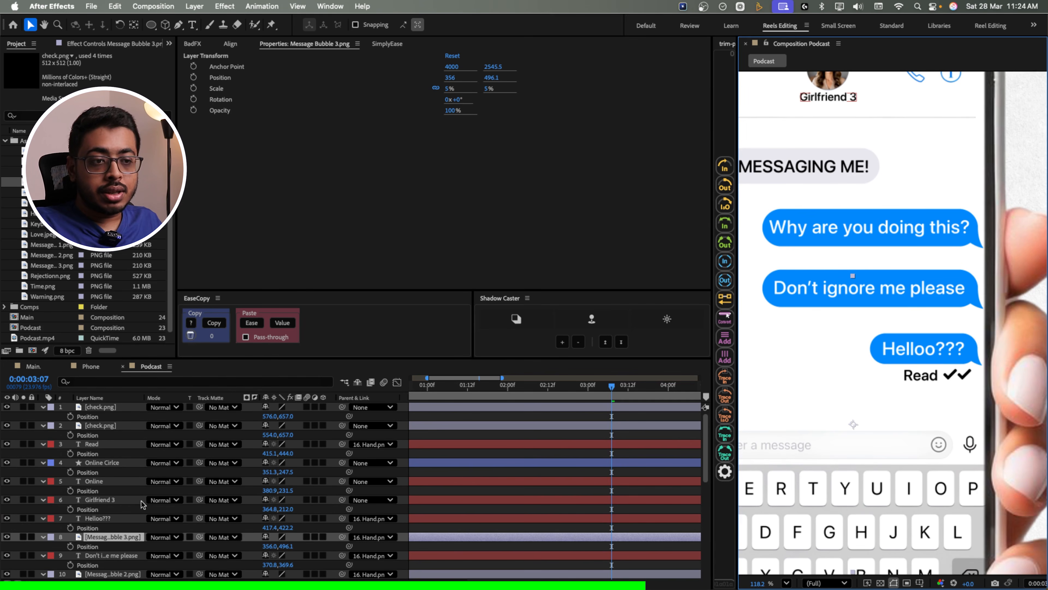
{"action": "left_click", "coordinate": [100, 519]}
{"action": "left_click", "coordinate": [107, 537]}
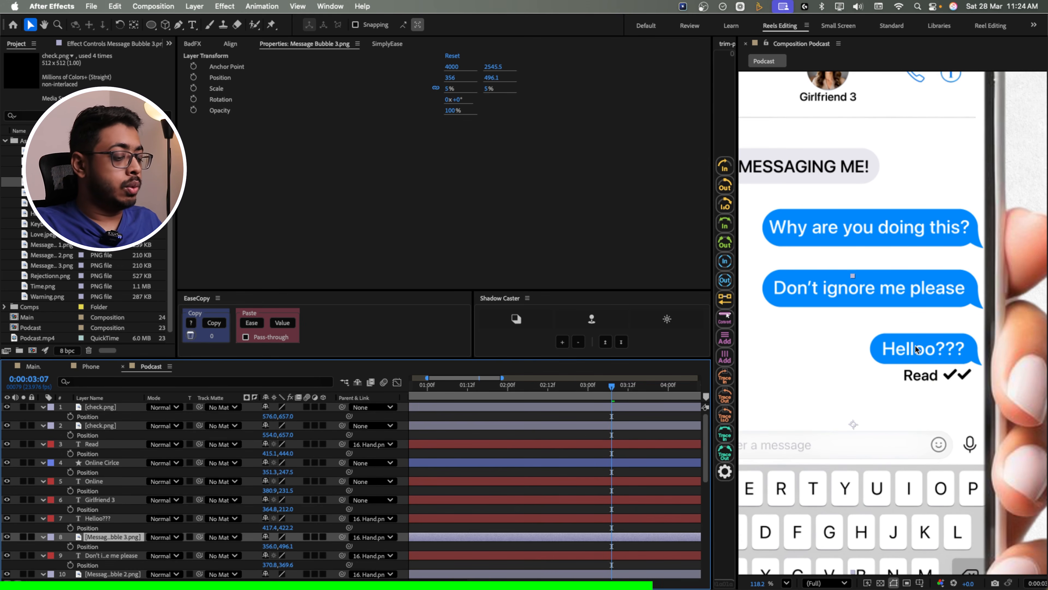
{"action": "key", "text": "y"}
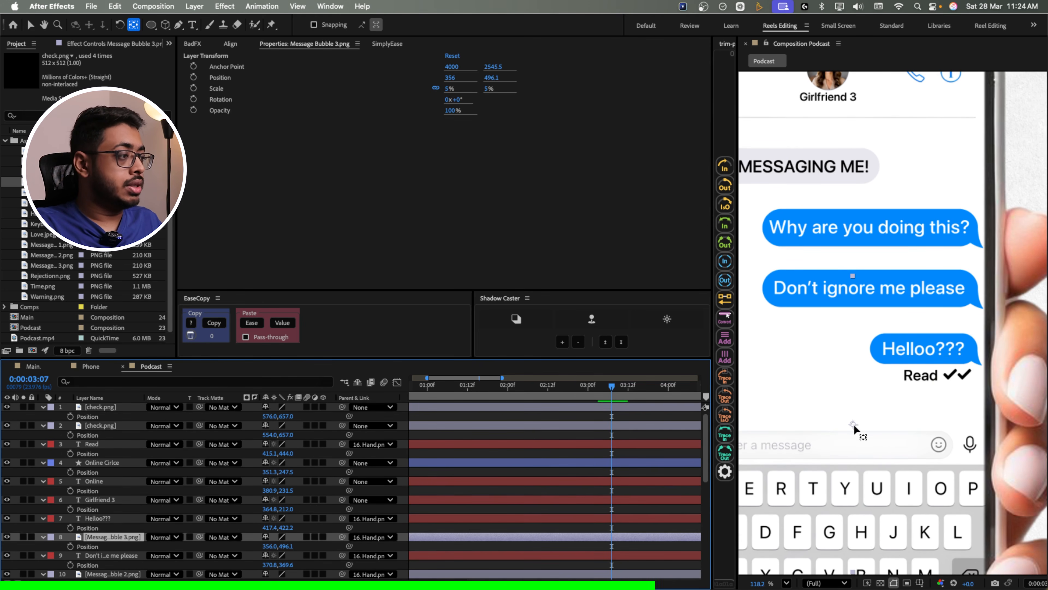
{"action": "left_click_drag", "start_coordinate": [858, 424], "coordinate": [910, 399]}
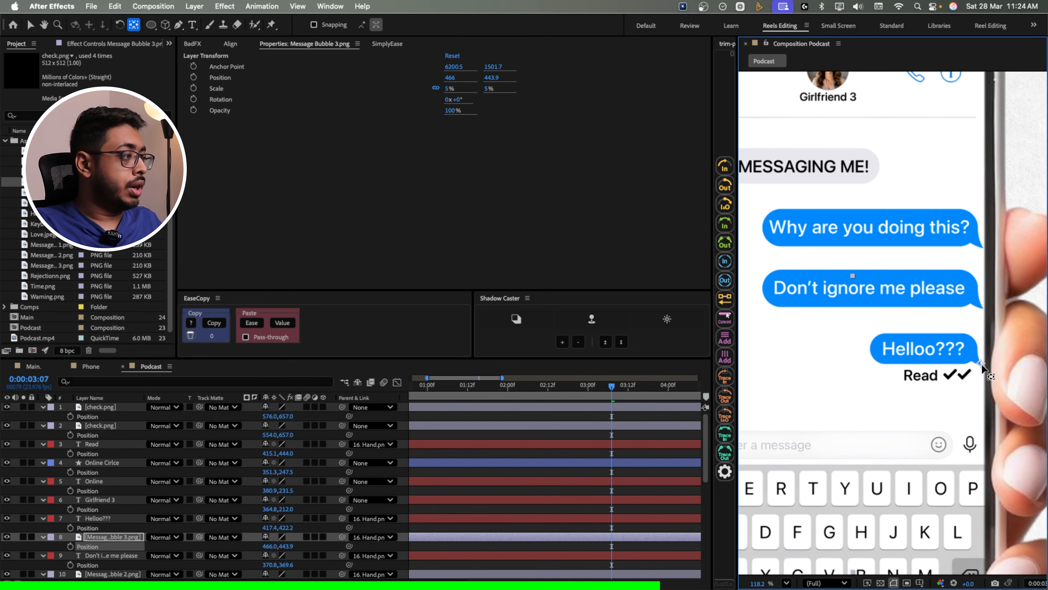
{"action": "left_click", "coordinate": [103, 519]}
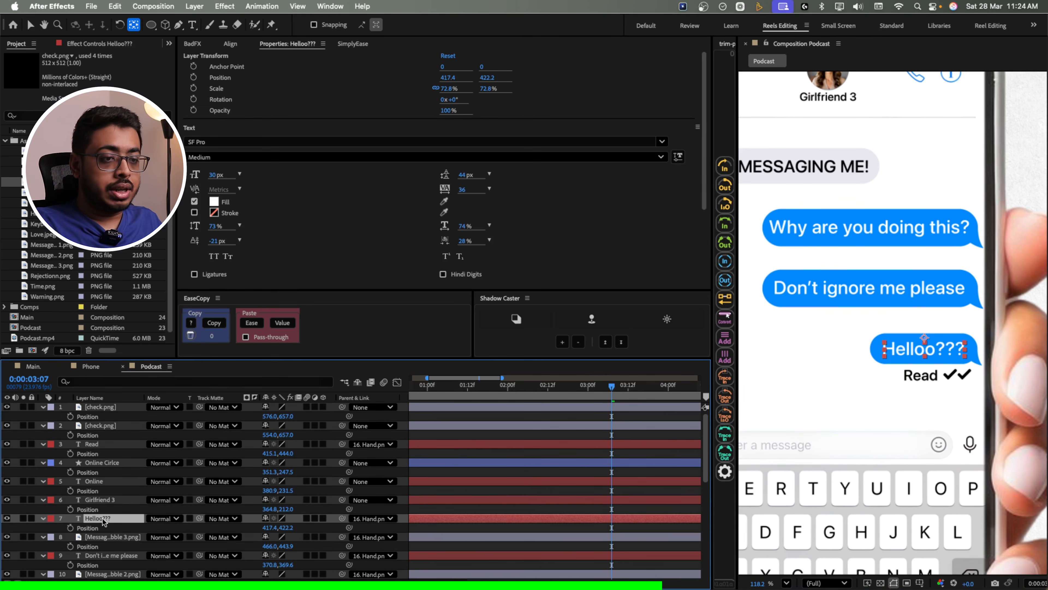
{"action": "left_click_drag", "start_coordinate": [342, 519], "coordinate": [119, 539]}
- Add scale and rotation keyframes to the "Helloo???" bubble and move both to about 0:00:01:12
{"action": "left_click", "coordinate": [109, 537]}
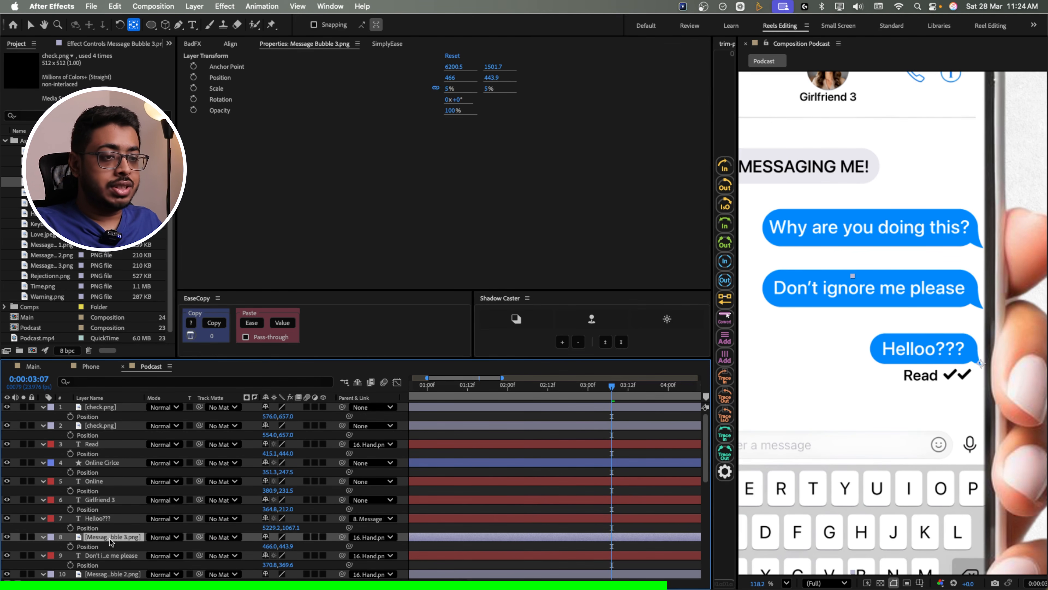
{"action": "key", "text": "r"}
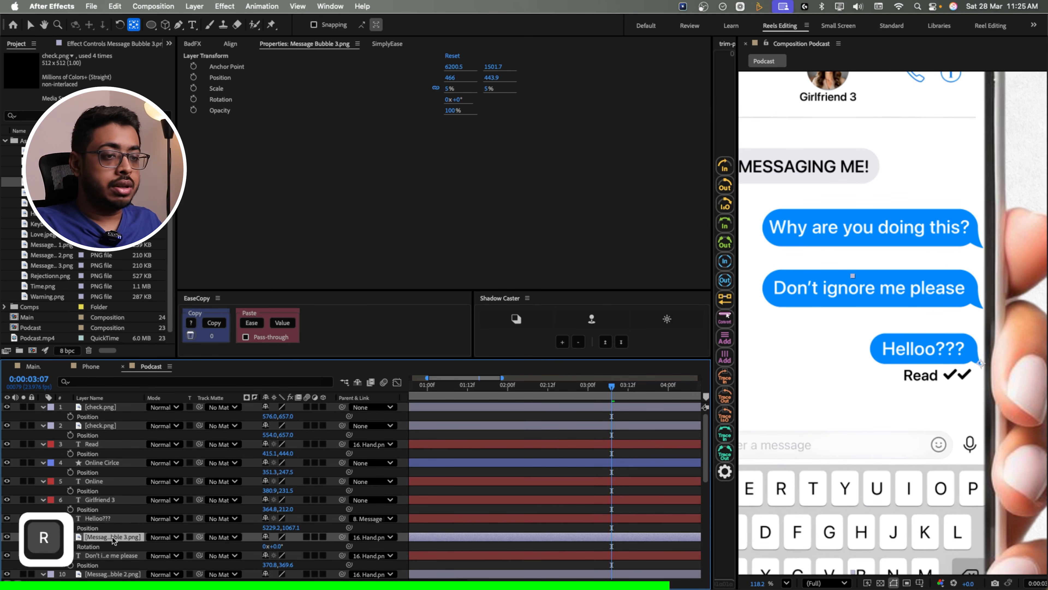
{"action": "key", "text": "shift+s"}
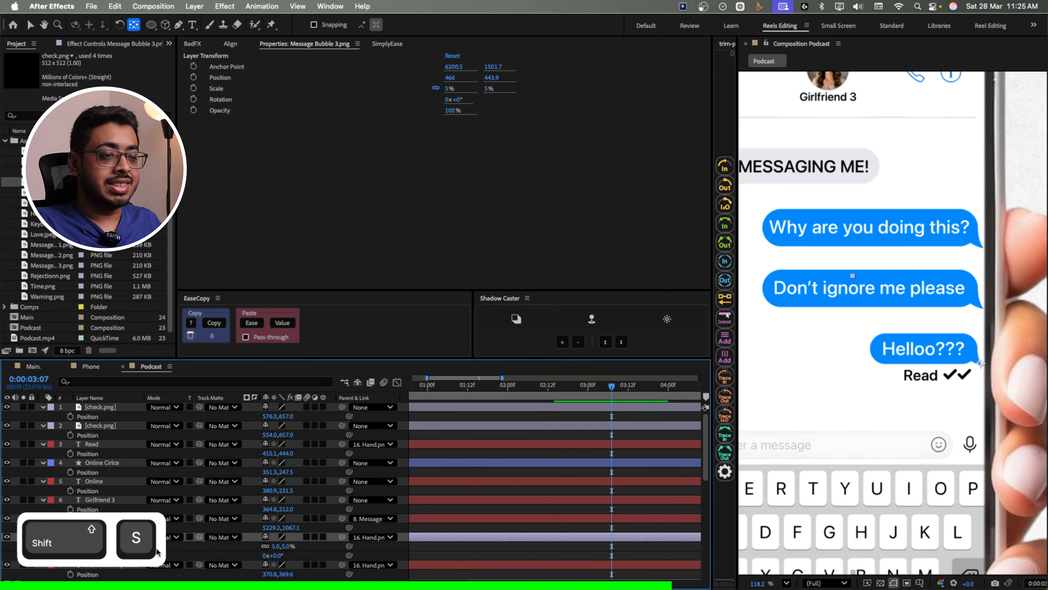
{"action": "left_click_drag", "start_coordinate": [70, 547], "coordinate": [71, 555]}
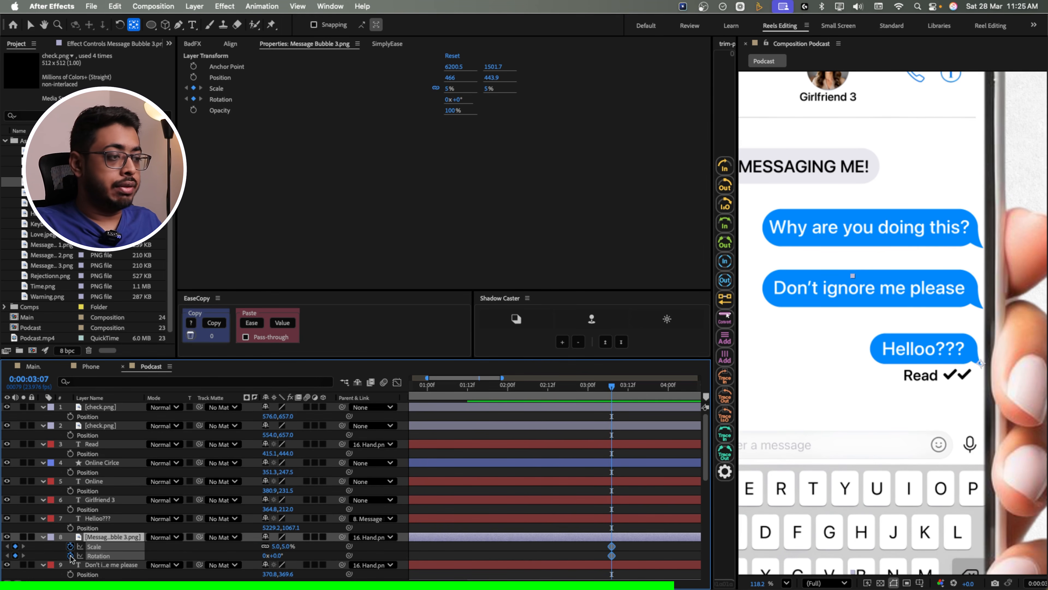
{"action": "left_click_drag", "start_coordinate": [613, 550], "coordinate": [468, 546]}
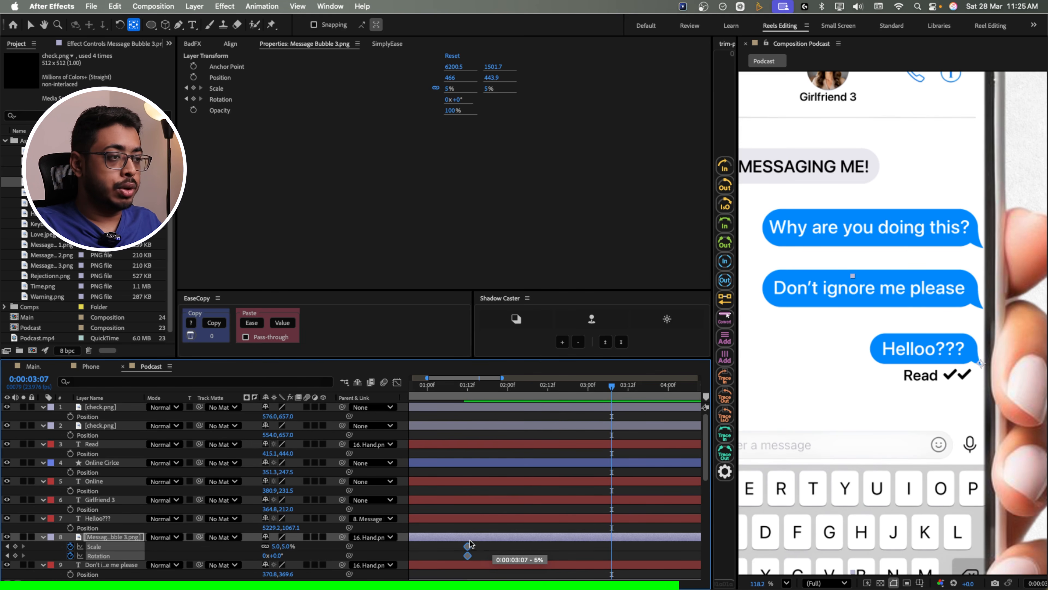
- Keyframe the "Helloo???" bubble's rotation to -12° and its scale to 0% at 0:00:01:00
{"action": "left_click", "coordinate": [468, 389]}
{"action": "key", "text": "space"}
{"action": "left_click_drag", "start_coordinate": [468, 463], "coordinate": [535, 460]}
{"action": "left_click", "coordinate": [495, 395]}
{"action": "key", "text": "super+z"}
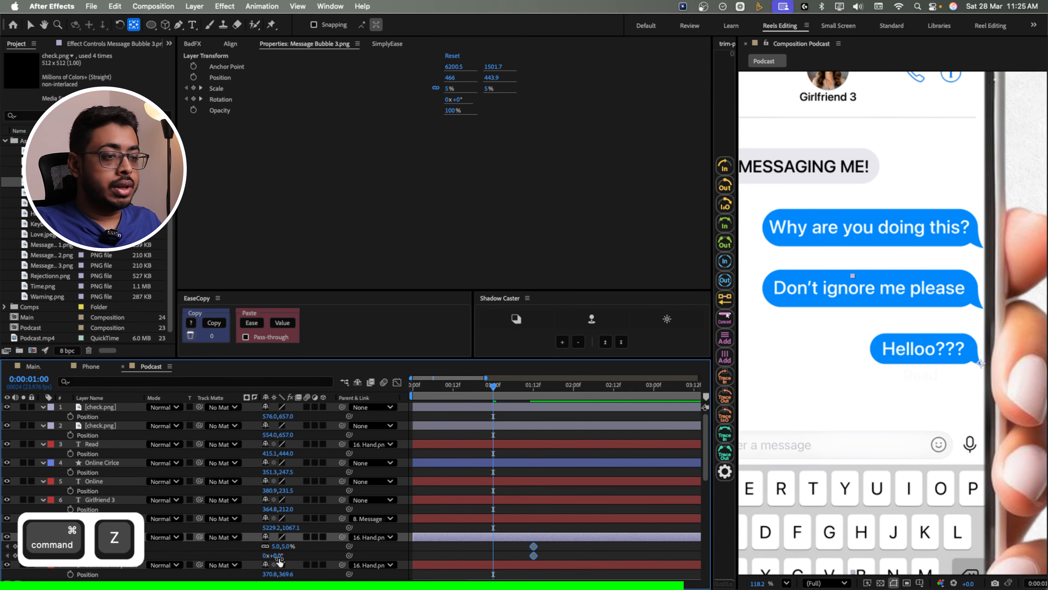
{"action": "left_click_drag", "start_coordinate": [274, 556], "coordinate": [271, 555]}
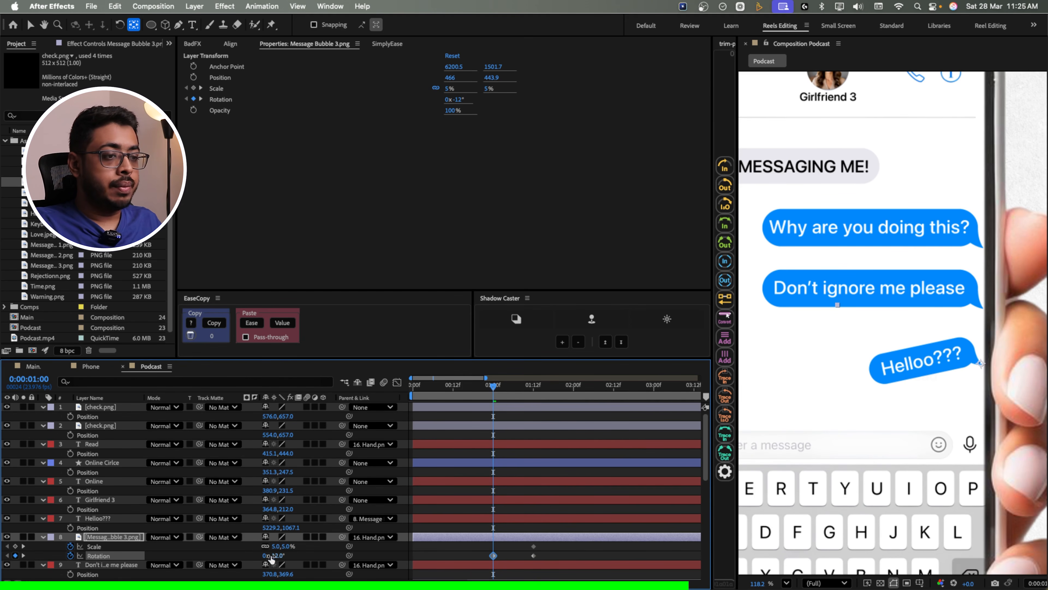
{"action": "left_click", "coordinate": [284, 546]}
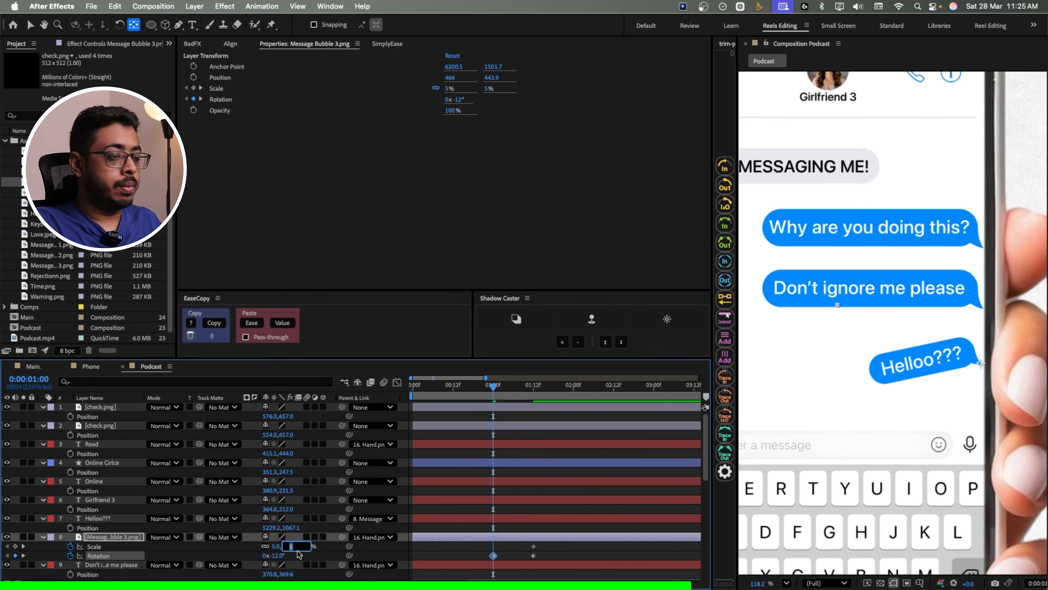
{"action": "type", "text": "0"}
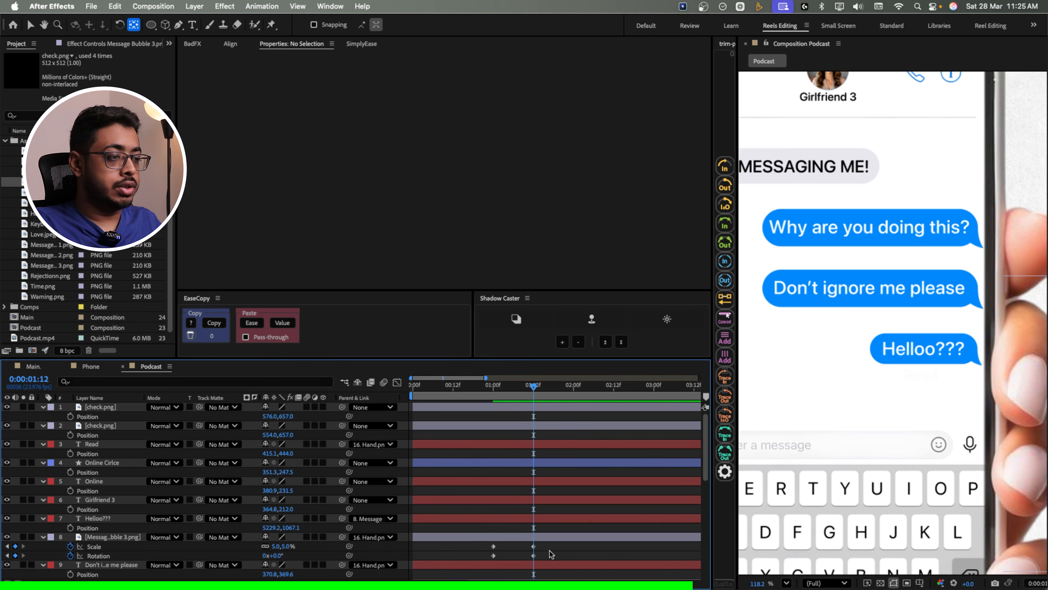
- Apply Easy Ease to the bubble's scale and rotation keyframes and shape the speed curves to peak early and slow down gradually
{"action": "left_click_drag", "start_coordinate": [550, 547], "coordinate": [482, 559]}
{"action": "key", "text": "F9"}
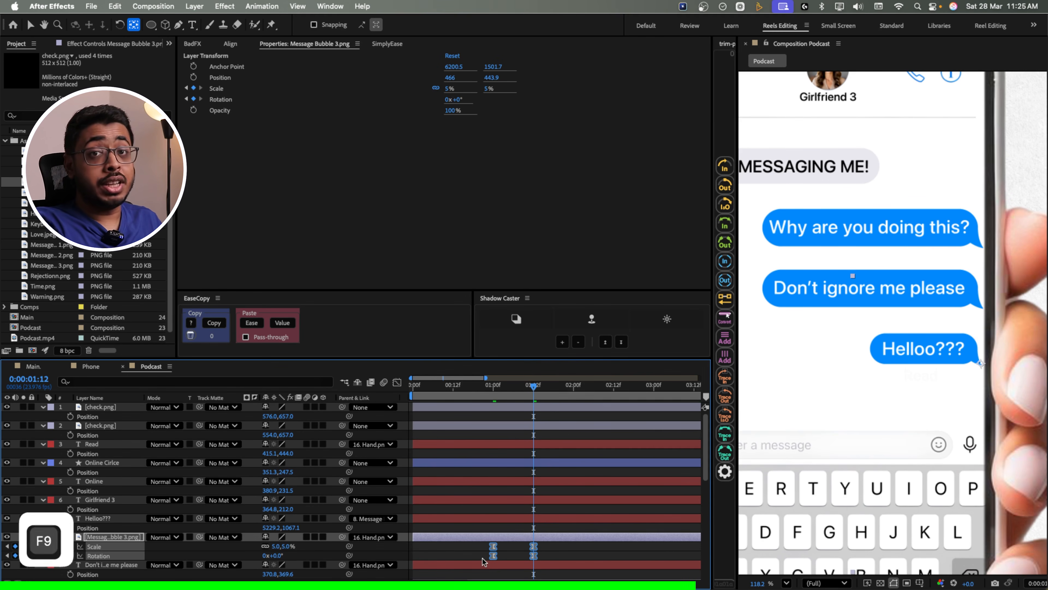
{"action": "left_click", "coordinate": [397, 382]}
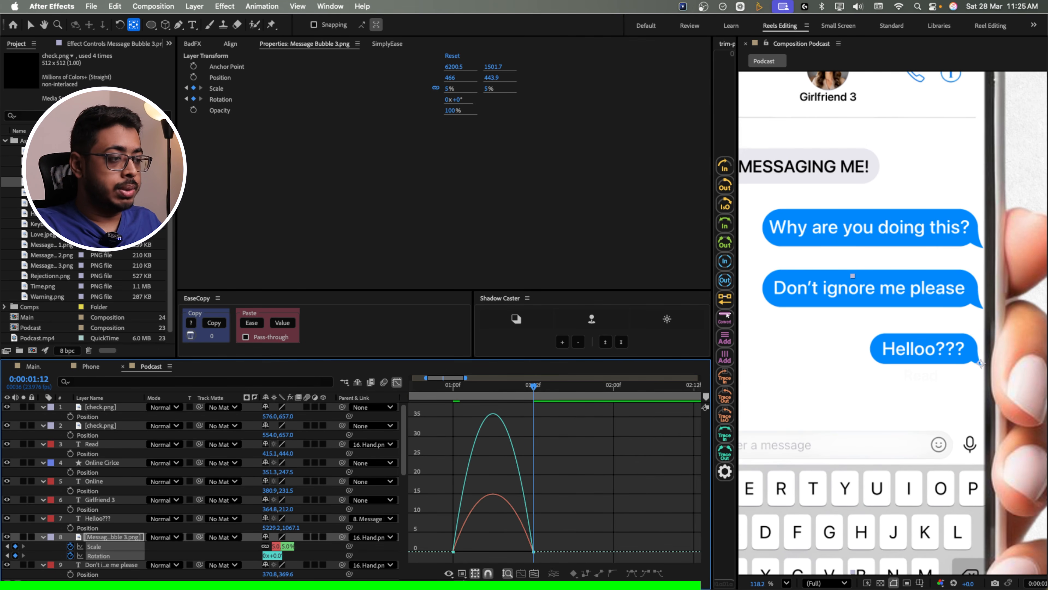
{"action": "left_click_drag", "start_coordinate": [563, 534], "coordinate": [501, 548]}
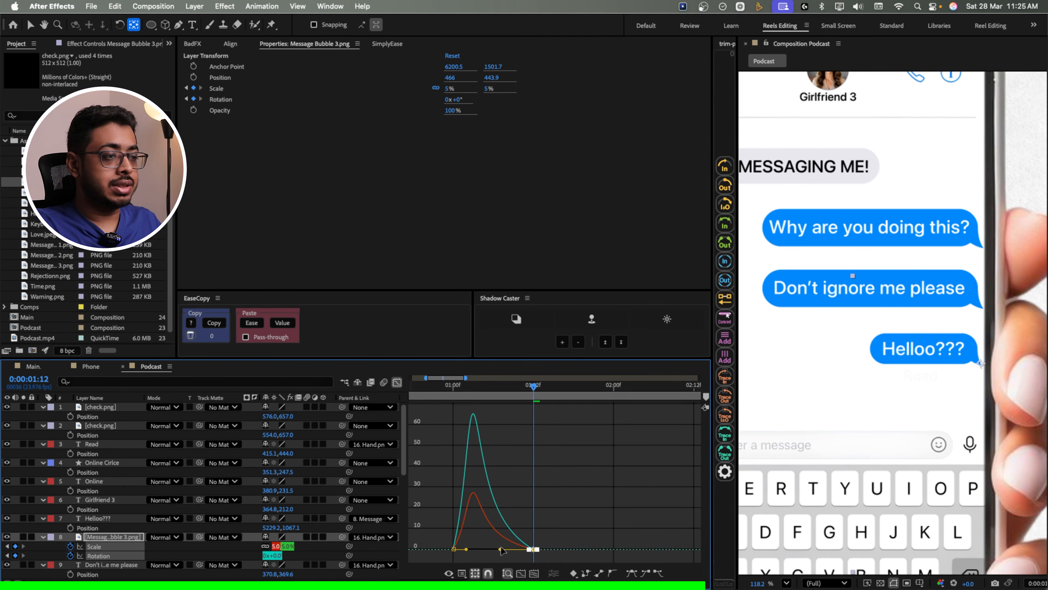
{"action": "left_click", "coordinate": [397, 384]}
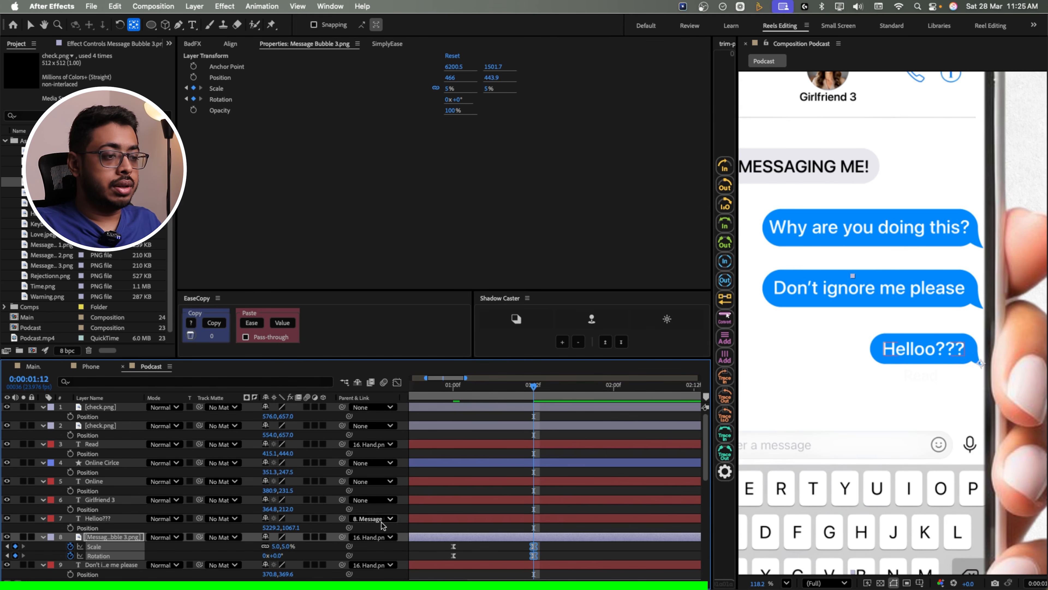
- Preview the bubble's pop-in and spread its scale and rotation keyframes from about 0:00:00:11 to 0:00:01:18
{"action": "key", "text": "minus"}
{"action": "key", "text": "minus"}
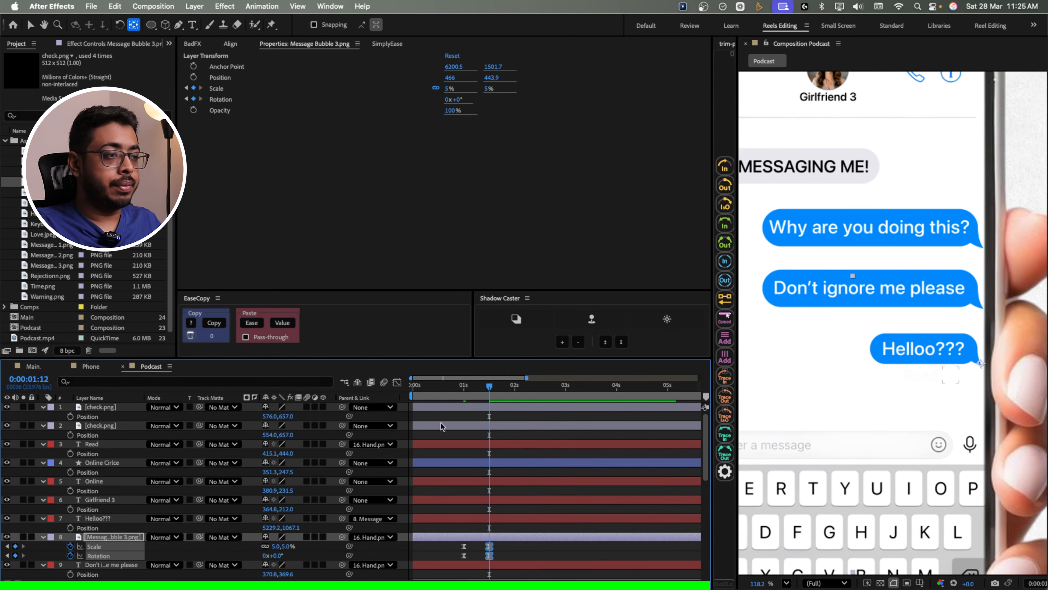
{"action": "key", "text": "Home"}
{"action": "key", "text": "space"}
{"action": "key", "text": "space"}
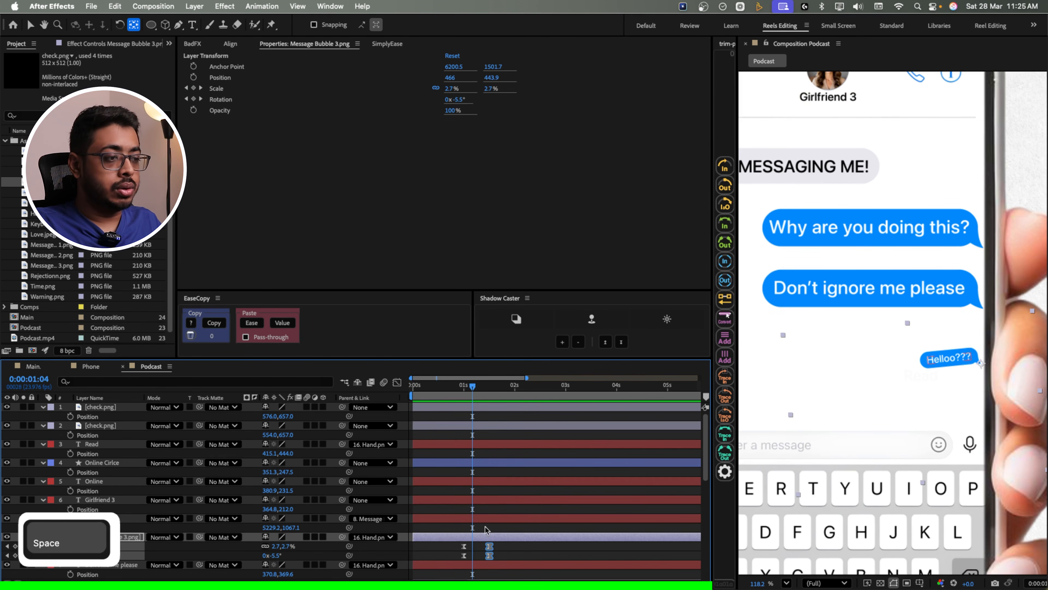
{"action": "left_click_drag", "start_coordinate": [505, 548], "coordinate": [436, 555]}
{"action": "left_click_drag", "start_coordinate": [471, 544], "coordinate": [502, 555]}
{"action": "left_click", "coordinate": [417, 394]}
{"action": "key", "text": "space"}
{"action": "key", "text": "space"}
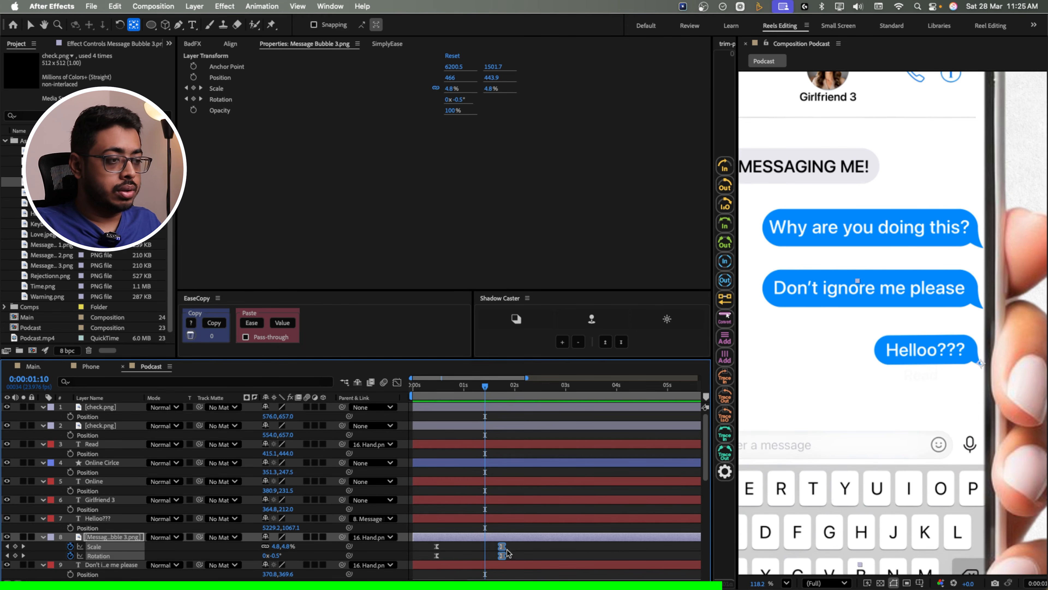
- Bring the bubble's ending scale and rotation keyframes back to about 0:00:01:00 and preview the animation from the start
{"action": "left_click_drag", "start_coordinate": [505, 546], "coordinate": [464, 555]}
{"action": "key", "text": "shift+Page_Up"}
{"action": "key", "text": "super+shift+a"}
{"action": "left_click", "coordinate": [472, 547]}
{"action": "key", "text": "space"}
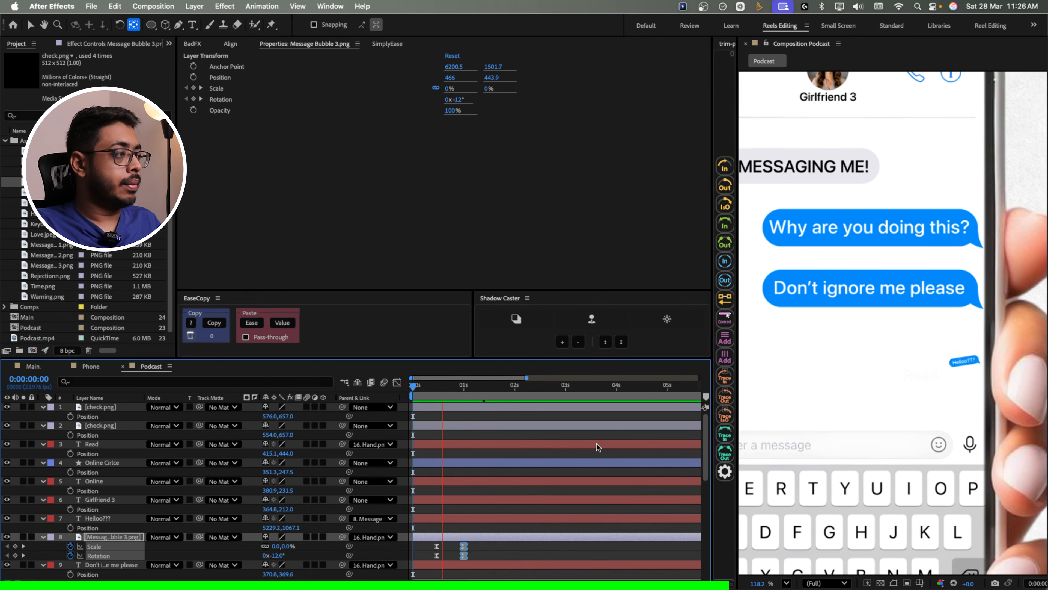
{"action": "key", "text": "space"}
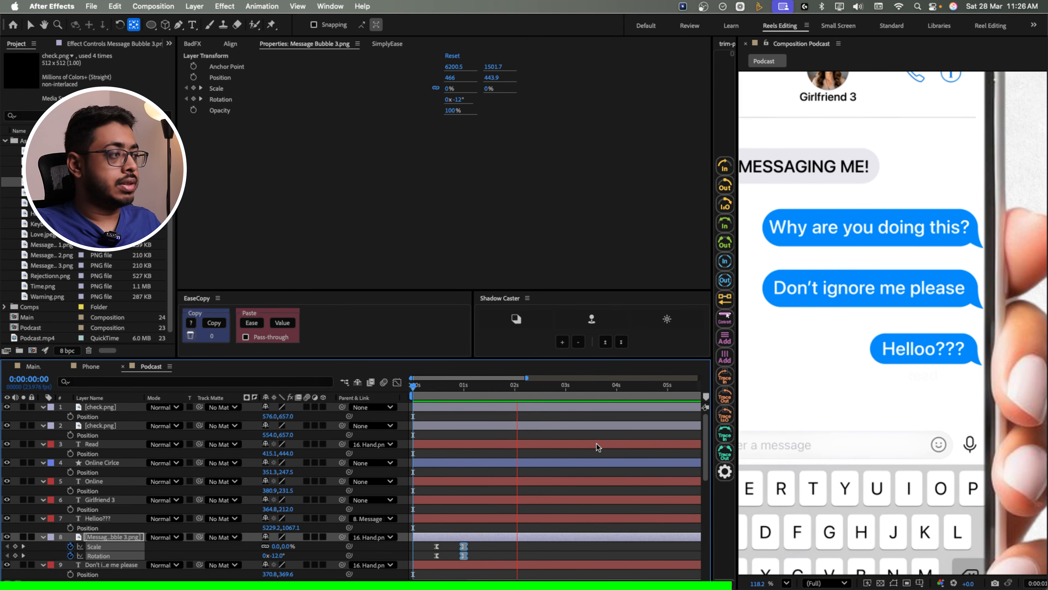
{"action": "key", "text": "space"}
{"action": "key", "text": "space"}
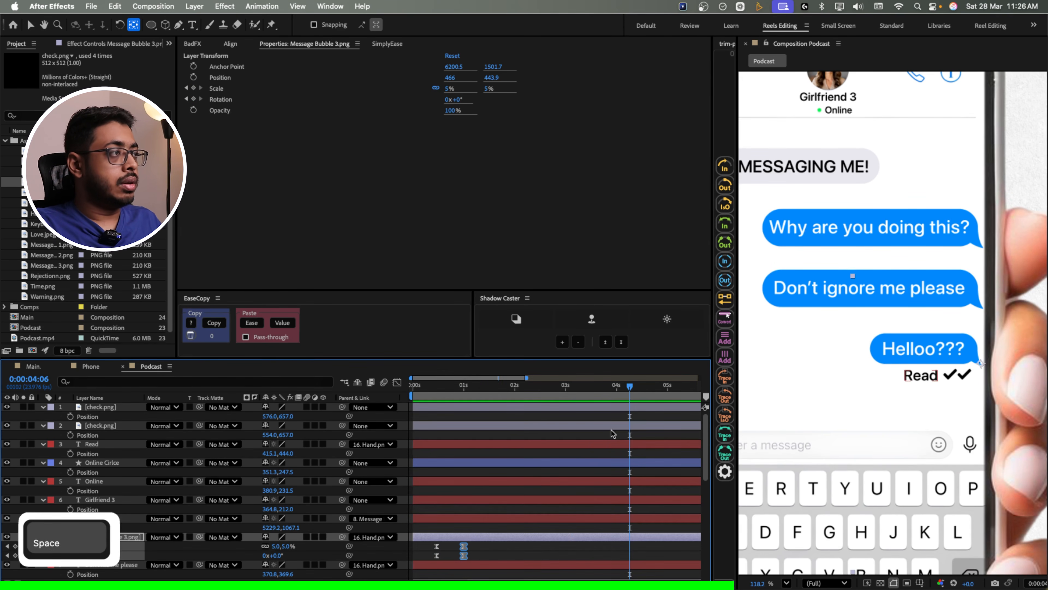
- Nudge the Online text and its green circle slightly left so they sit centred beneath the contact name
{"action": "key", "text": "space"}
{"action": "left_click_drag", "start_coordinate": [802, 167], "coordinate": [822, 330]}
{"action": "scroll", "coordinate": [829, 322], "scroll_direction": "up", "scroll_amount": 1}
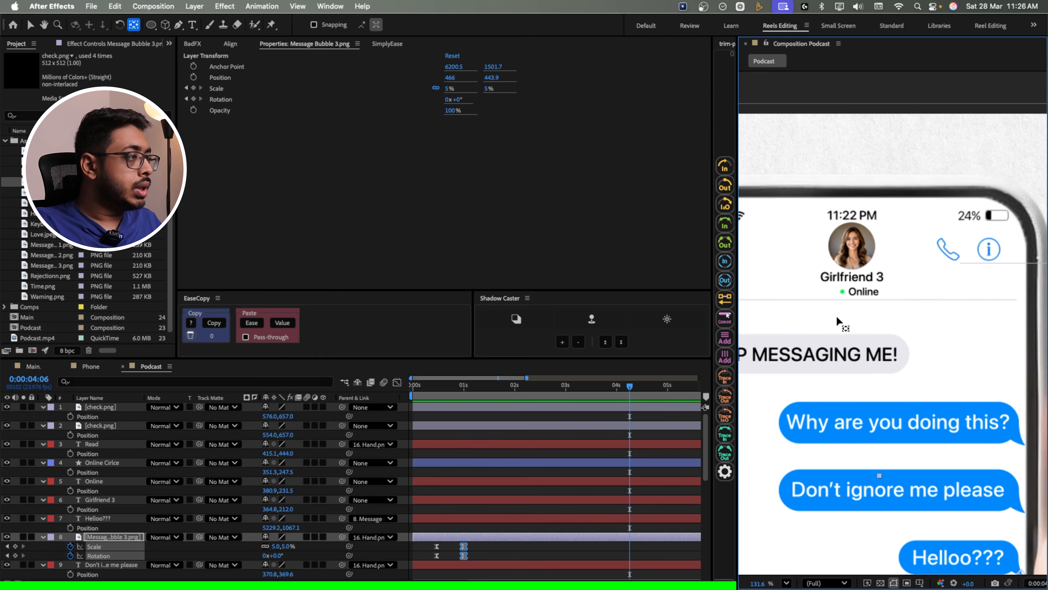
{"action": "left_click", "coordinate": [103, 463]}
{"action": "left_click", "coordinate": [102, 481], "text": "shift"}
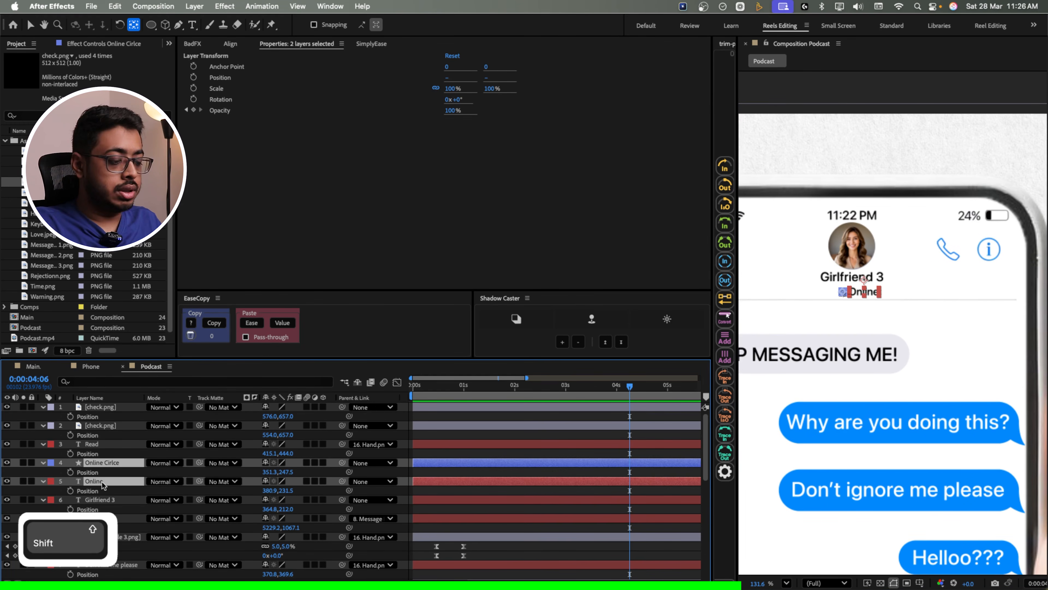
{"action": "key", "text": "p"}
{"action": "key", "text": "p"}
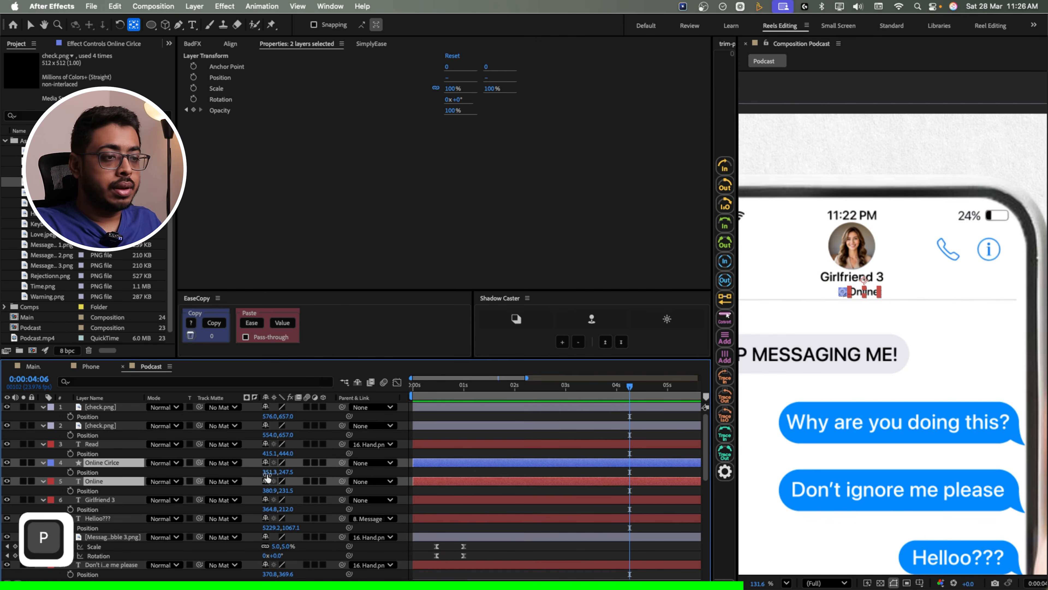
{"action": "left_click_drag", "start_coordinate": [264, 472], "coordinate": [262, 471]}
{"action": "scroll", "coordinate": [886, 450], "scroll_direction": "down", "scroll_amount": 3}
{"action": "key", "text": "space"}
{"action": "left_click_drag", "start_coordinate": [868, 458], "coordinate": [886, 195]}
- Collapse the revealed properties of all layers in the Podcast composition
{"action": "key", "text": "super+a"}
{"action": "key", "text": "u"}
{"action": "key", "text": "u"}
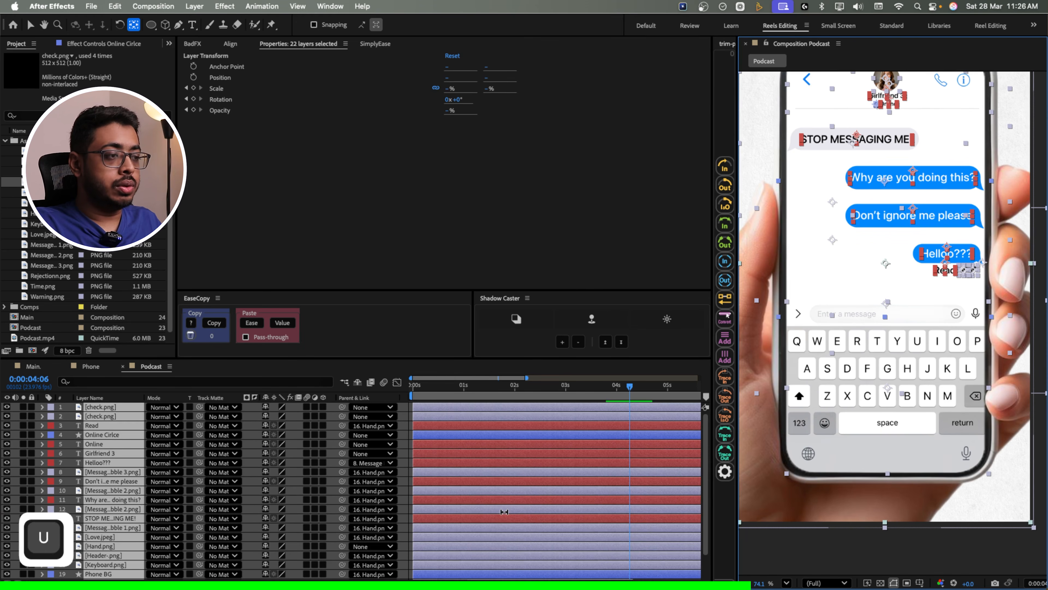
{"action": "scroll", "coordinate": [504, 534], "scroll_direction": "down", "scroll_amount": 3}
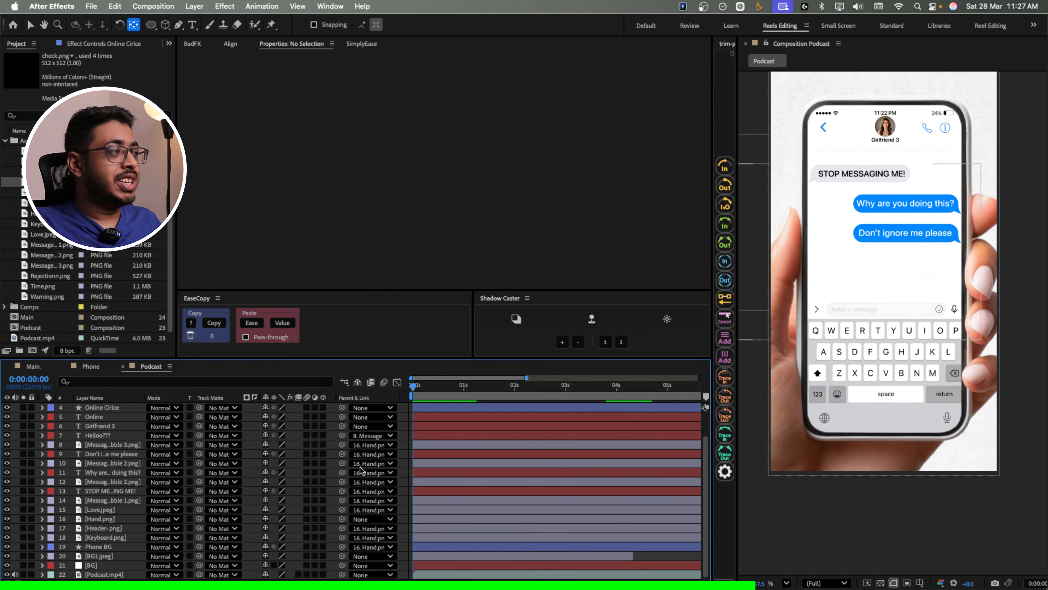
- Make every layer from the Online circle down to Phone BG a 3D layer
{"action": "left_click", "coordinate": [99, 408]}
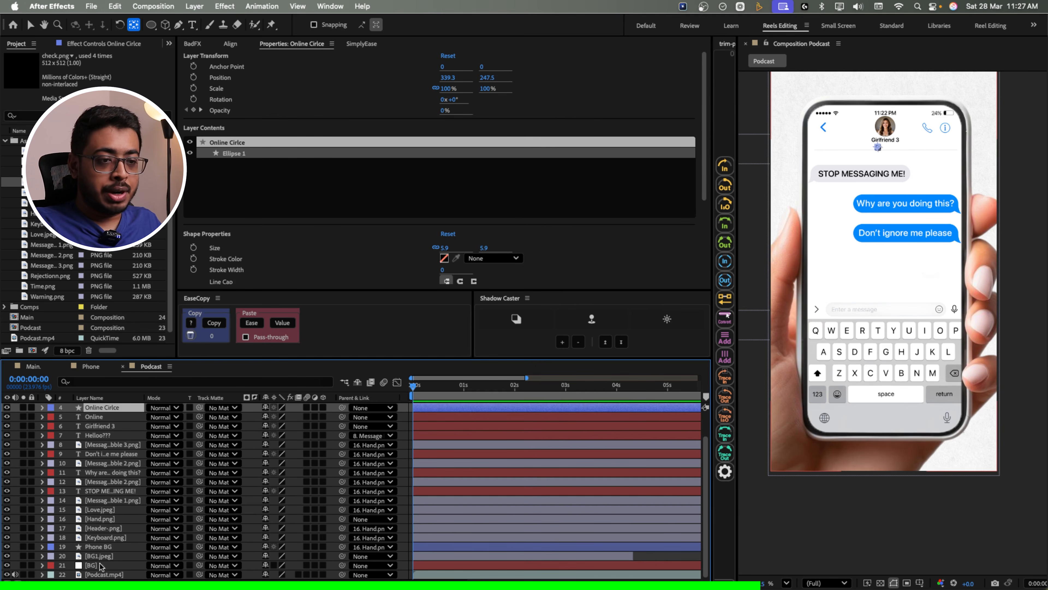
{"action": "key", "text": "shift"}
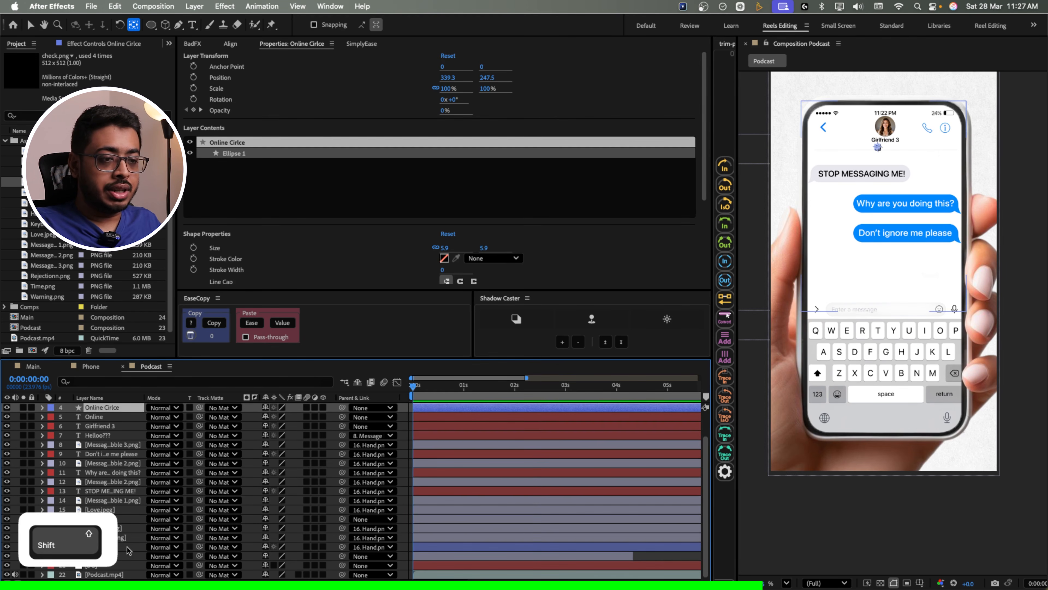
{"action": "left_click", "coordinate": [128, 549], "text": "shift"}
{"action": "left_click", "coordinate": [323, 407]}
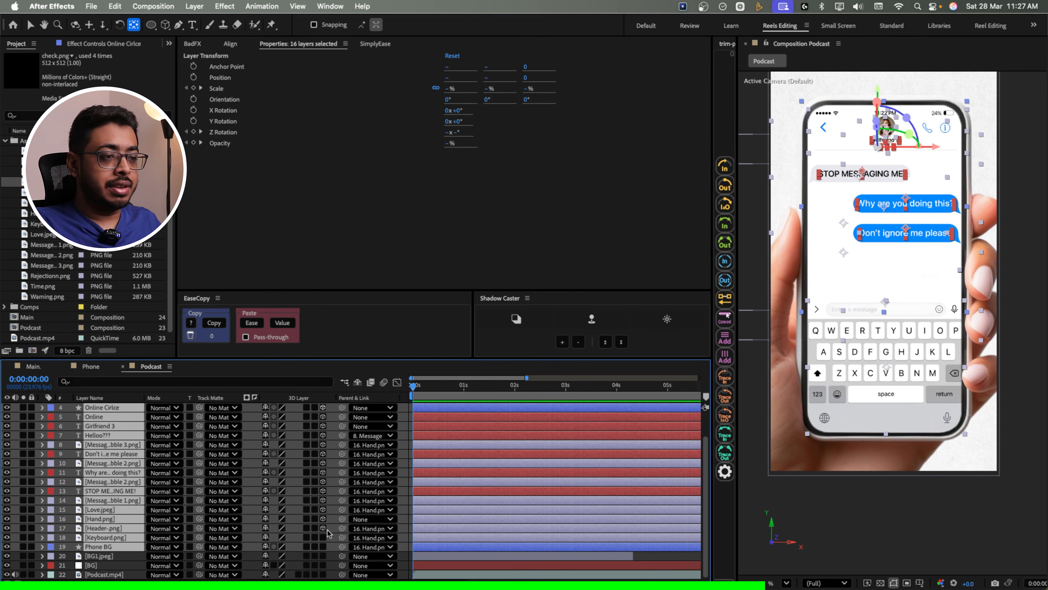
- Pre-compose the phone layers, including the check marks, into a new composition named Mobile, moving all attributes
{"action": "key", "text": "shift"}
{"action": "right_click", "coordinate": [131, 539]}
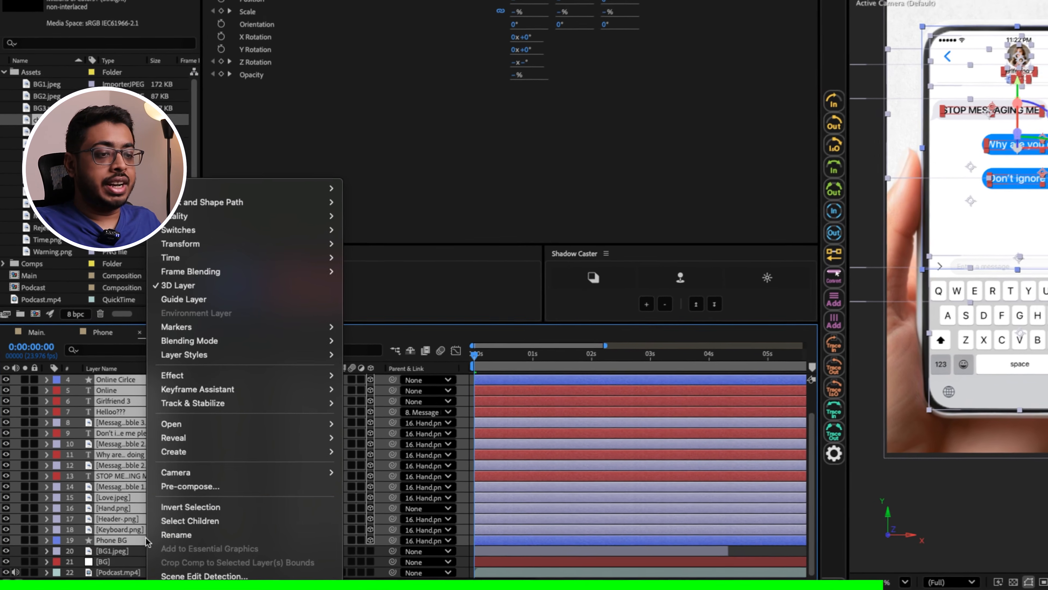
{"action": "left_click", "coordinate": [192, 485]}
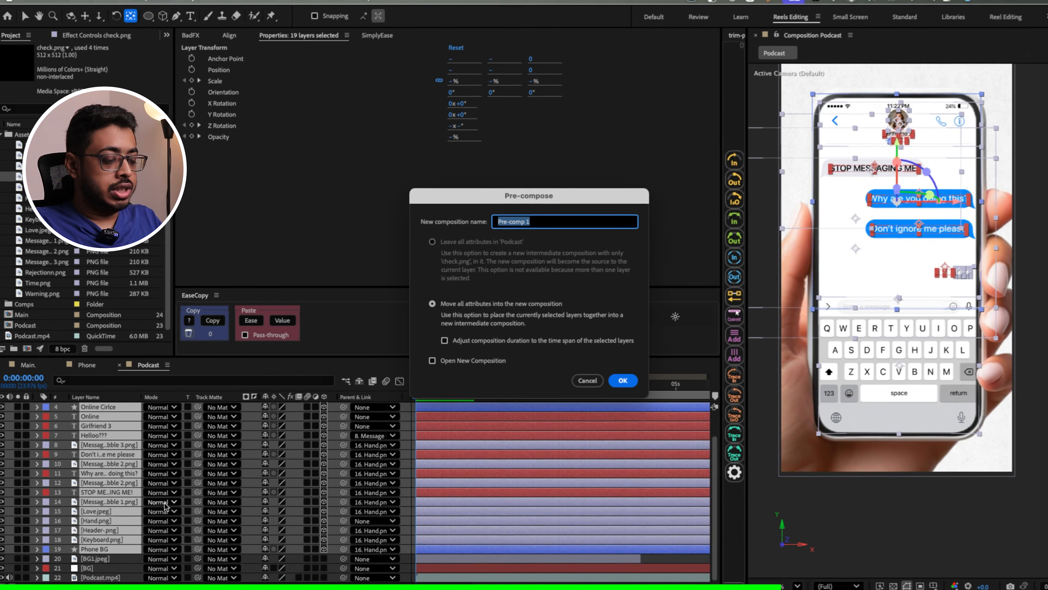
{"action": "key", "text": "shift"}
{"action": "type", "text": "obile"}
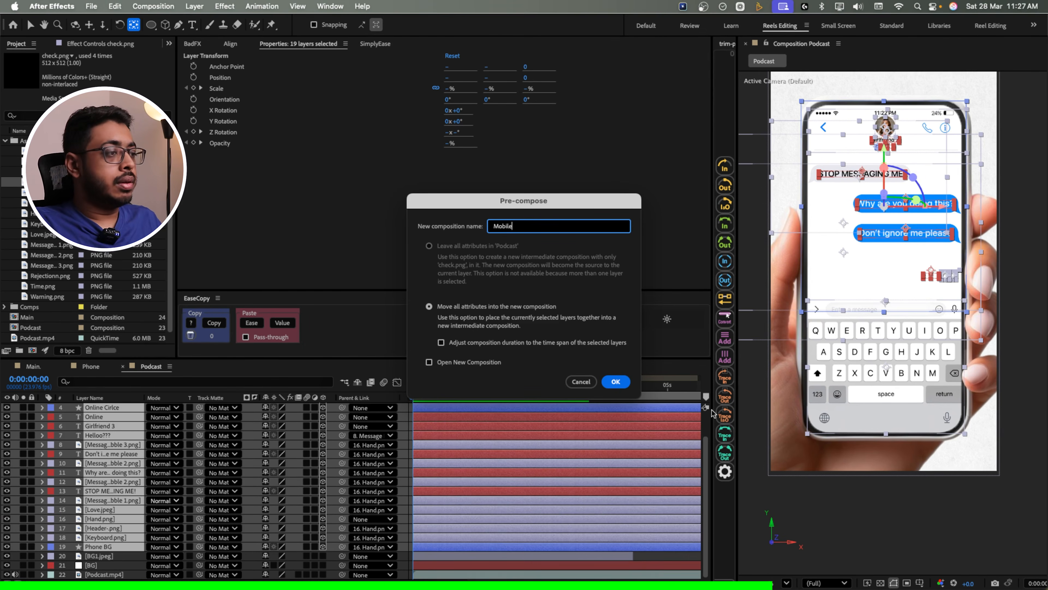
{"action": "left_click", "coordinate": [616, 382]}
{"action": "left_click", "coordinate": [231, 507]}
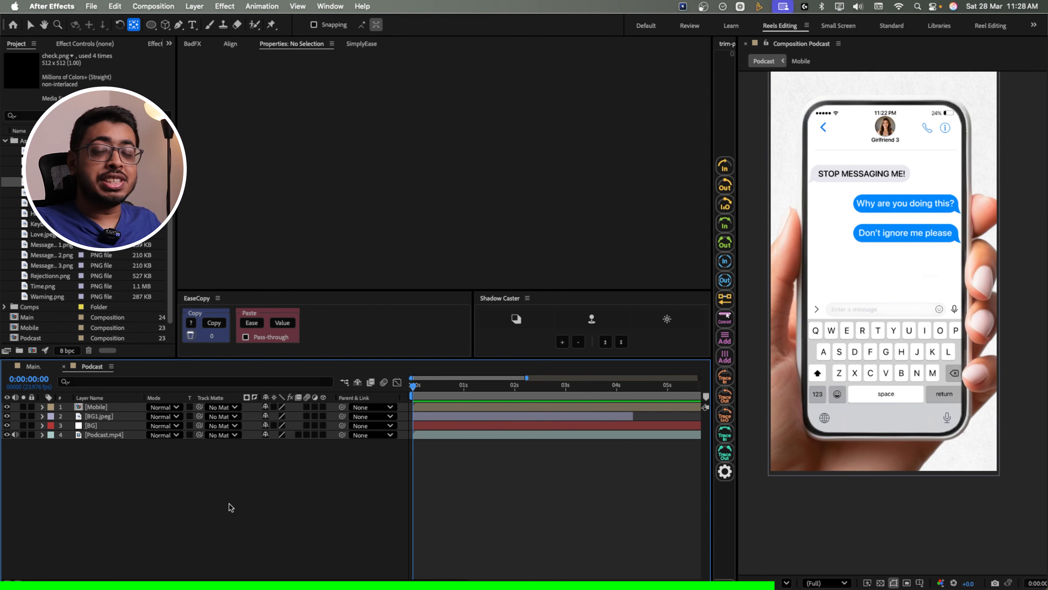
- Add a two-node camera named Camera to the Podcast composition and enable Collapse Transformations on the Mobile layer
{"action": "right_click", "coordinate": [230, 504]}
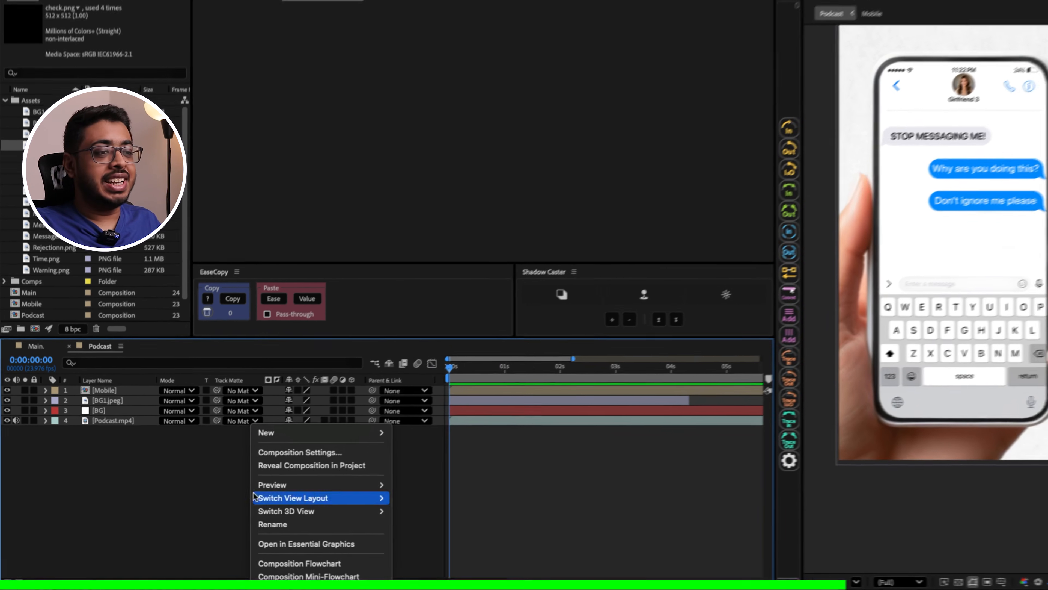
{"action": "mouse_move", "coordinate": [302, 447]}
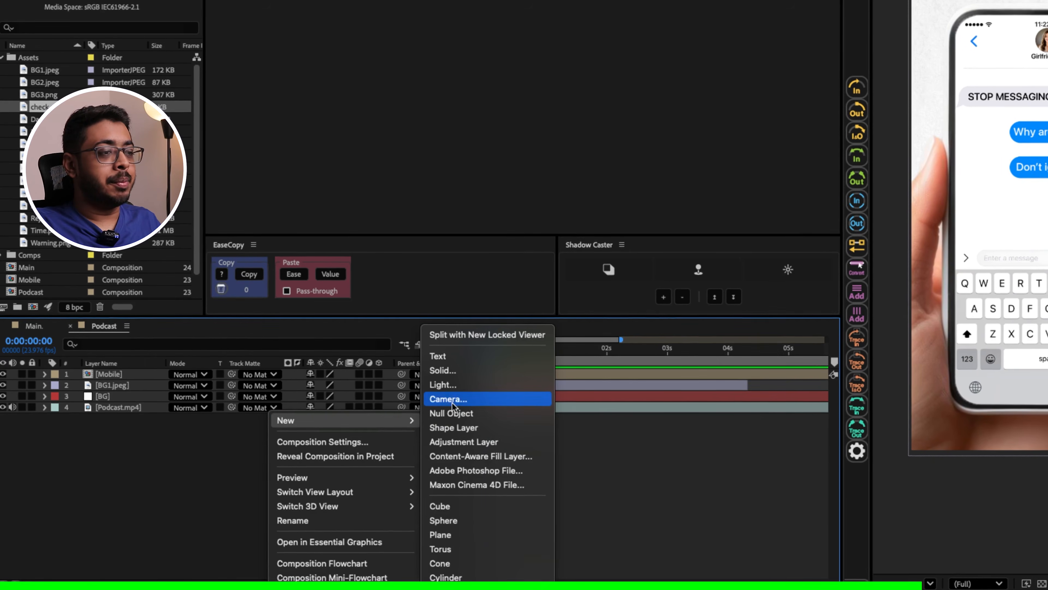
{"action": "left_click", "coordinate": [445, 400]}
{"action": "key", "text": "BackSpace"}
{"action": "key", "text": "BackSpace"}
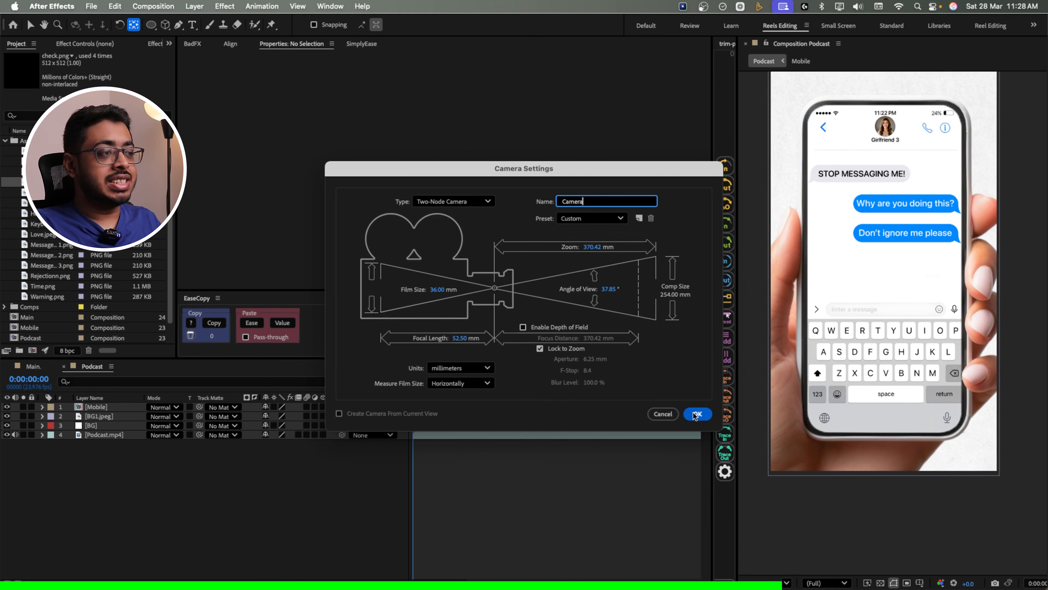
{"action": "left_click", "coordinate": [707, 413]}
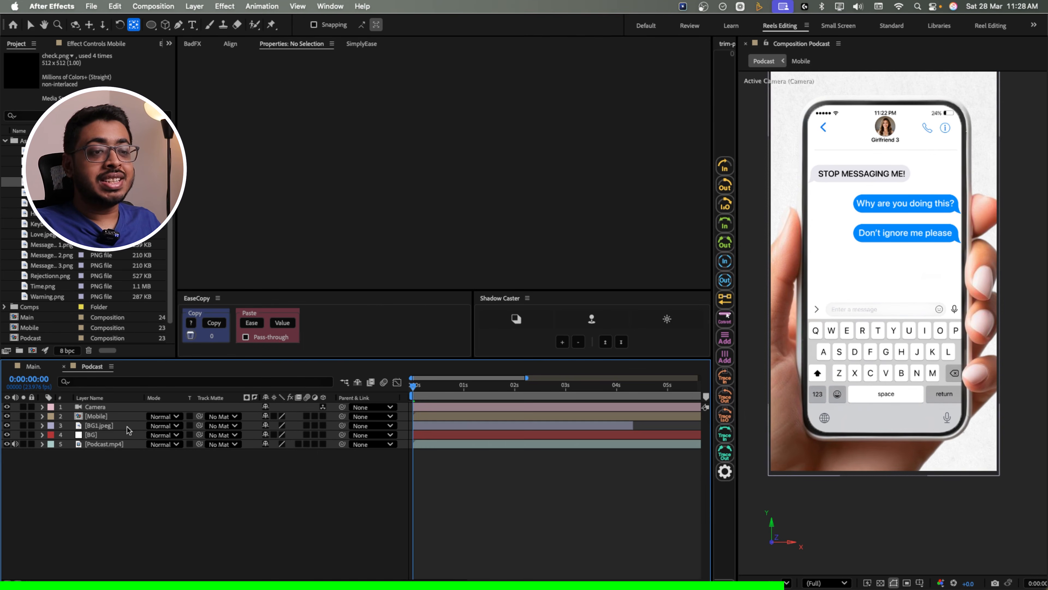
{"action": "left_click", "coordinate": [118, 418]}
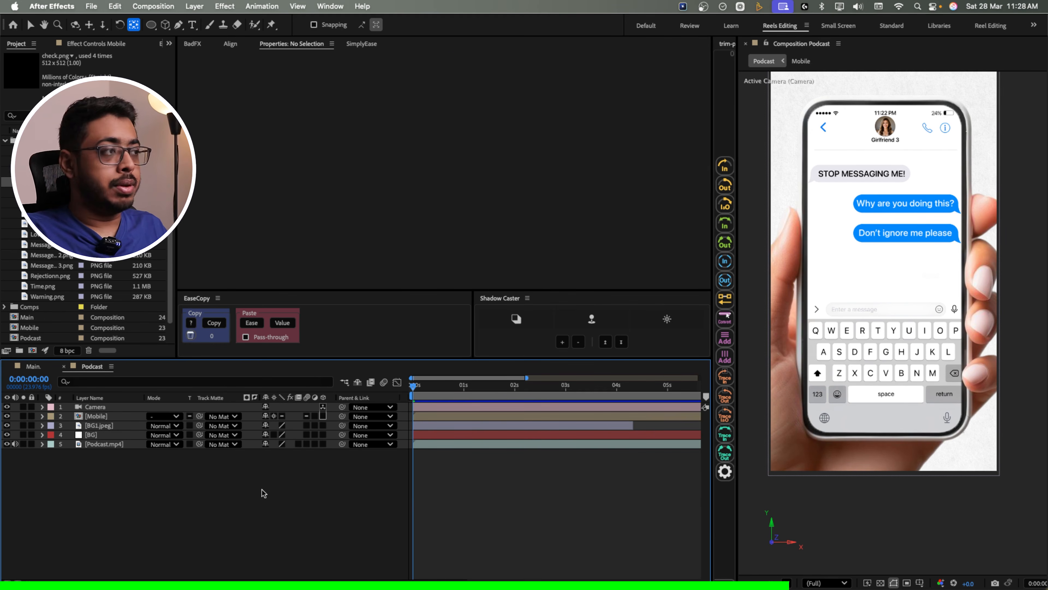
- Reveal the camera's transform properties and set a Position keyframe at 0:00:00:00
{"action": "left_click", "coordinate": [95, 407]}
{"action": "left_click", "coordinate": [43, 406]}
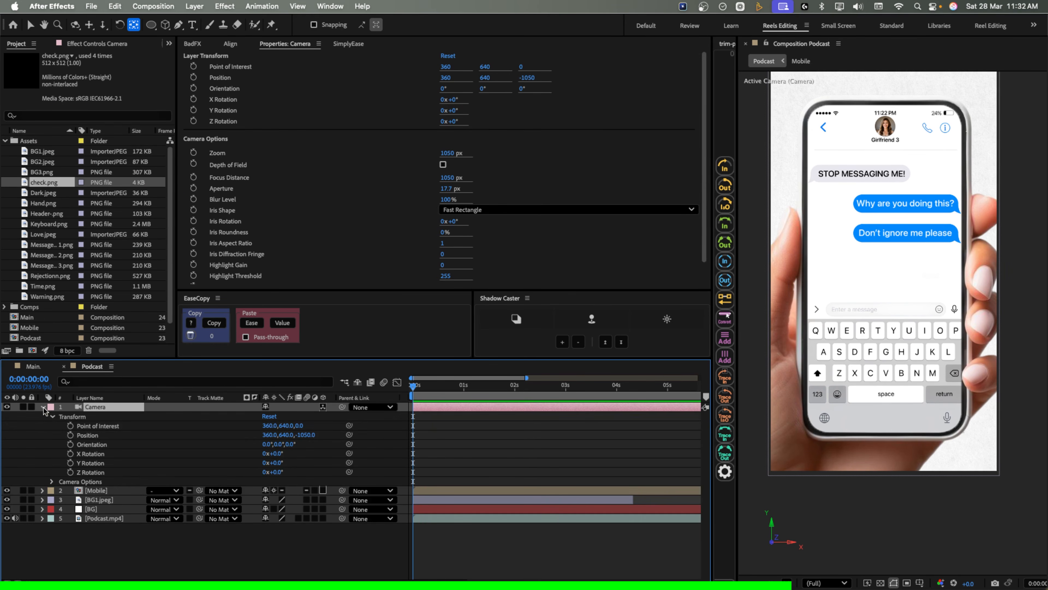
{"action": "left_click", "coordinate": [70, 436]}
- Scale the Mobile layer up to 118%
{"action": "left_click", "coordinate": [112, 491]}
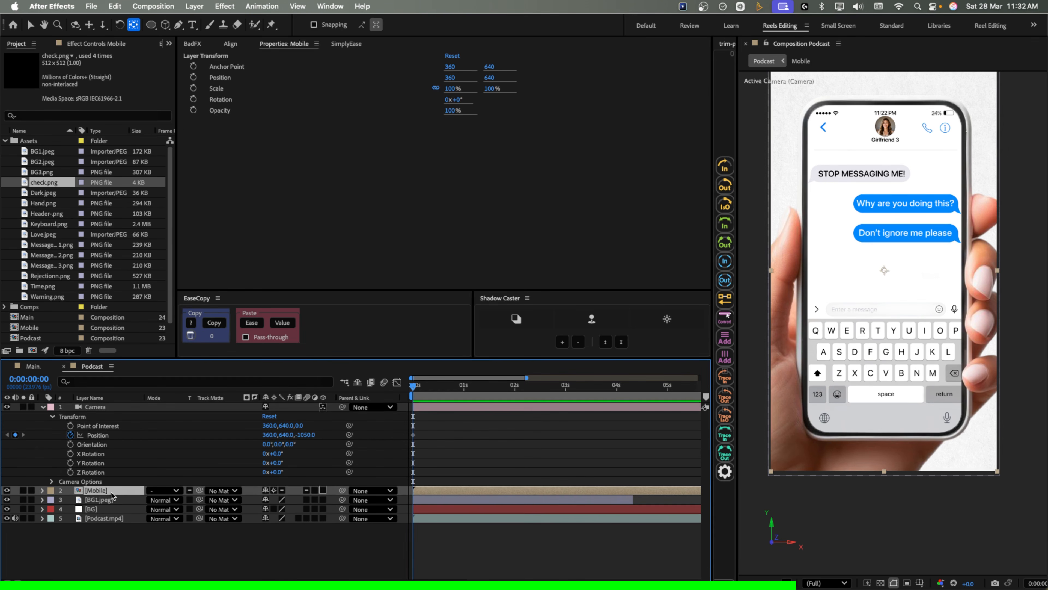
{"action": "key", "text": "s"}
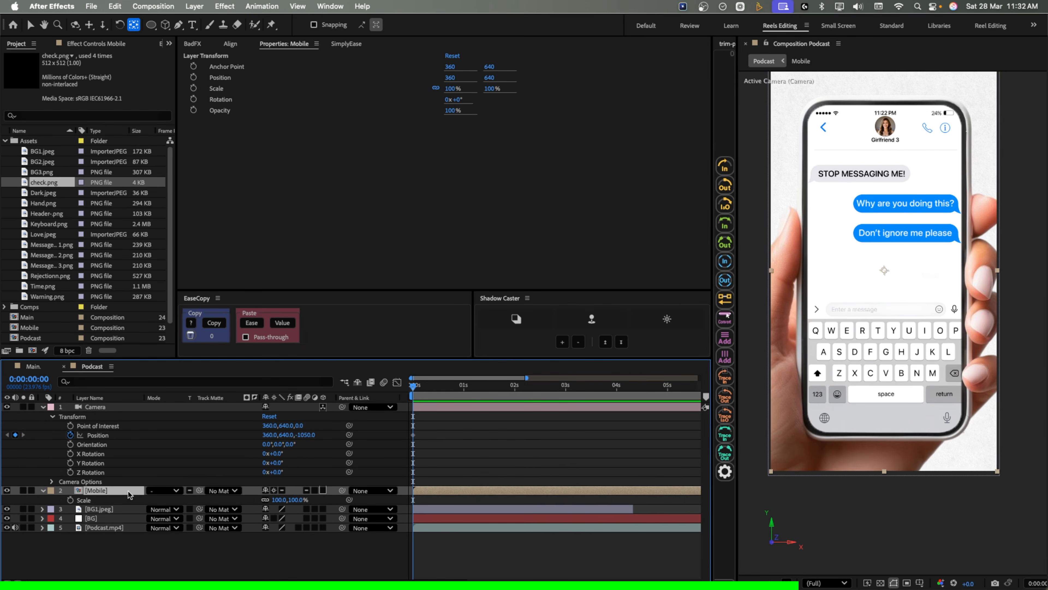
{"action": "left_click_drag", "start_coordinate": [297, 500], "coordinate": [306, 499]}
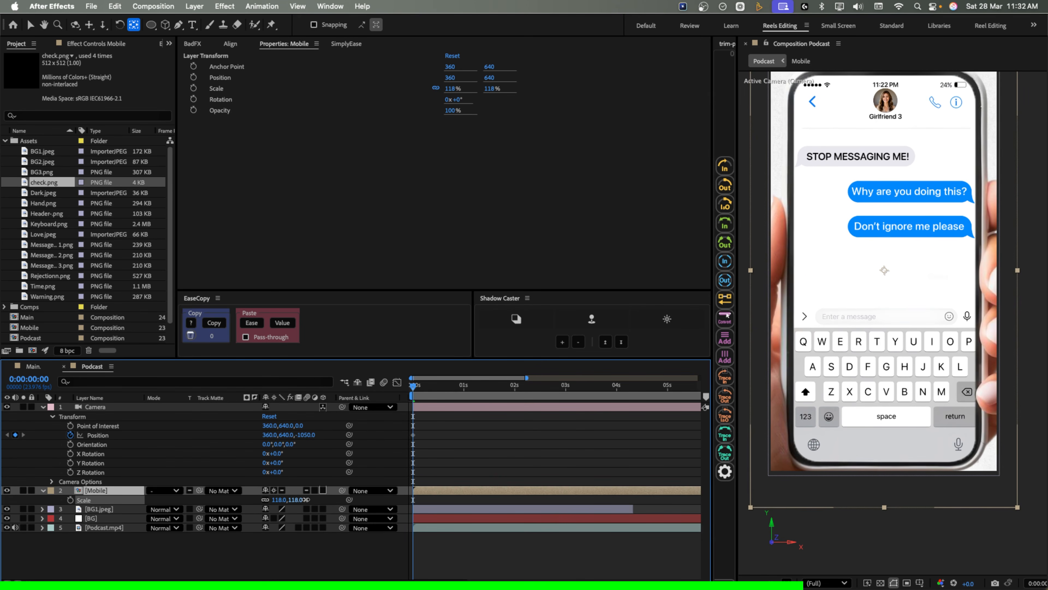
- Move the camera's Position keyframe to 0:00:01:12 and return to the start of the composition
{"action": "left_click", "coordinate": [414, 435]}
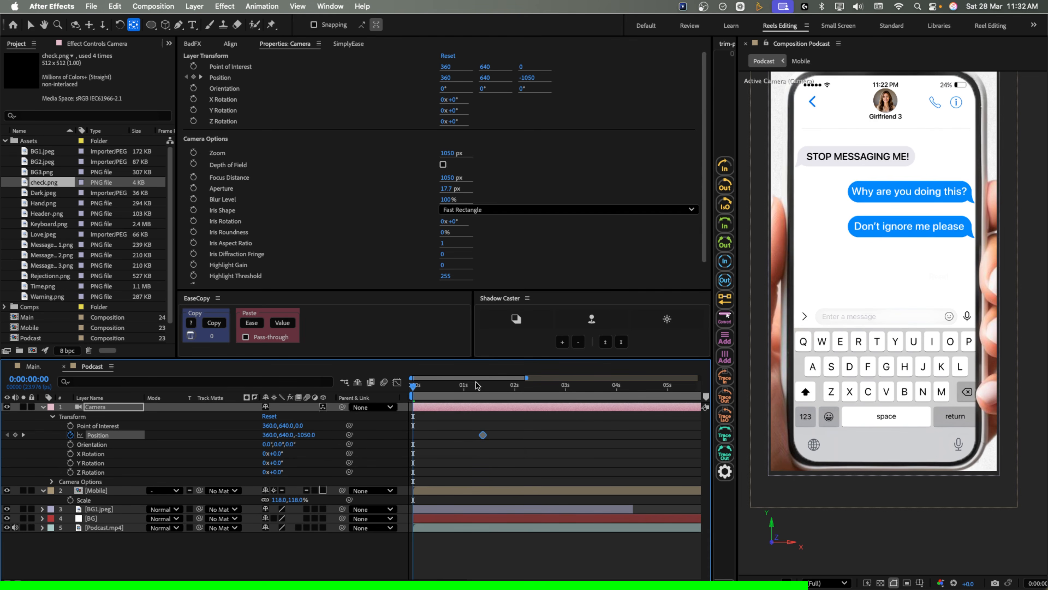
{"action": "left_click", "coordinate": [483, 388]}
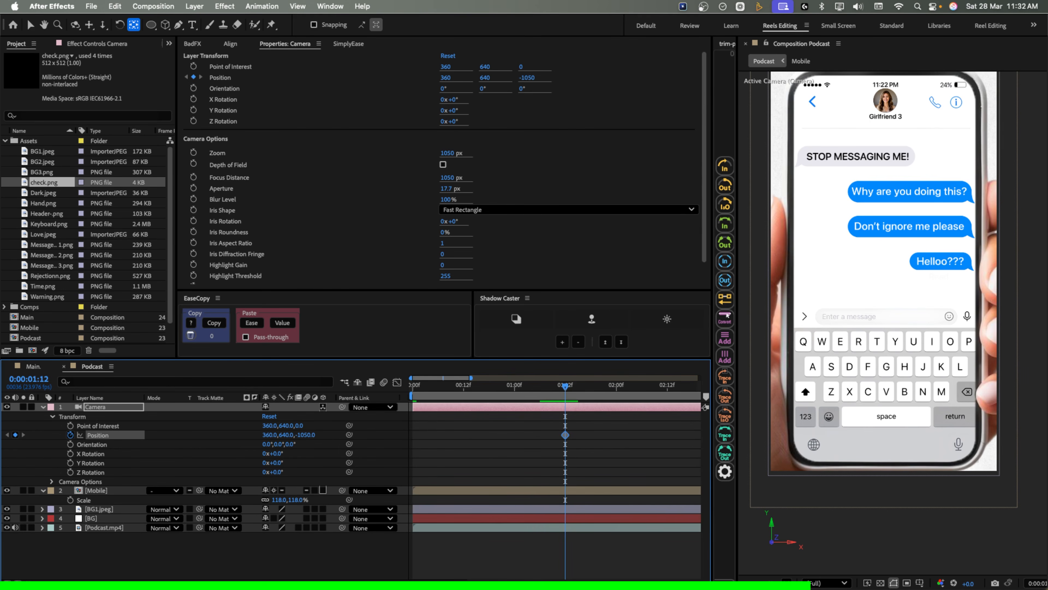
{"action": "left_click_drag", "start_coordinate": [565, 391], "coordinate": [399, 392]}
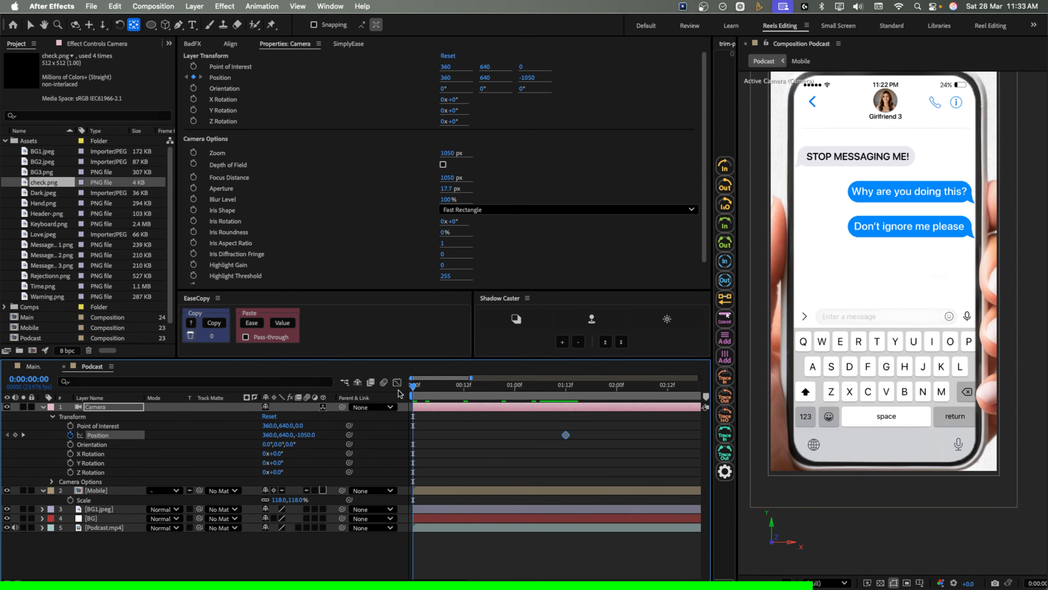
- Set the camera's starting Position to 360, 885, -628 at 0:00:00:00 and preview the move
{"action": "left_click_drag", "start_coordinate": [284, 435], "coordinate": [438, 415]}
{"action": "left_click_drag", "start_coordinate": [306, 435], "coordinate": [415, 429]}
{"action": "left_click_drag", "start_coordinate": [413, 388], "coordinate": [442, 390]}
{"action": "key", "text": "space"}
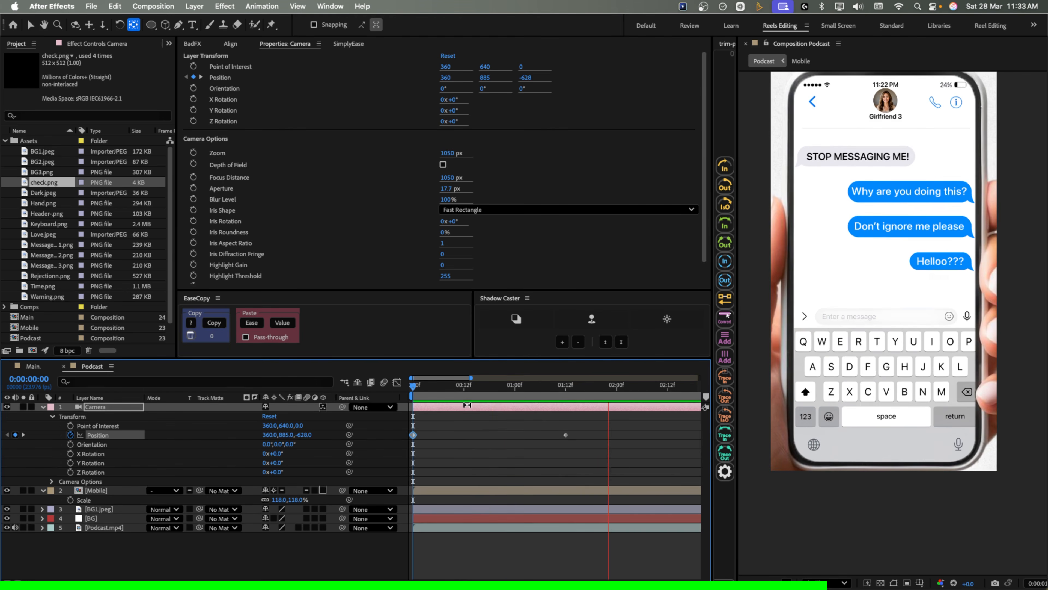
{"action": "key", "text": "space"}
- Pull the camera back at 0:00:01:12 by setting its Z Position to -1141, and preview the move
{"action": "left_click", "coordinate": [564, 388]}
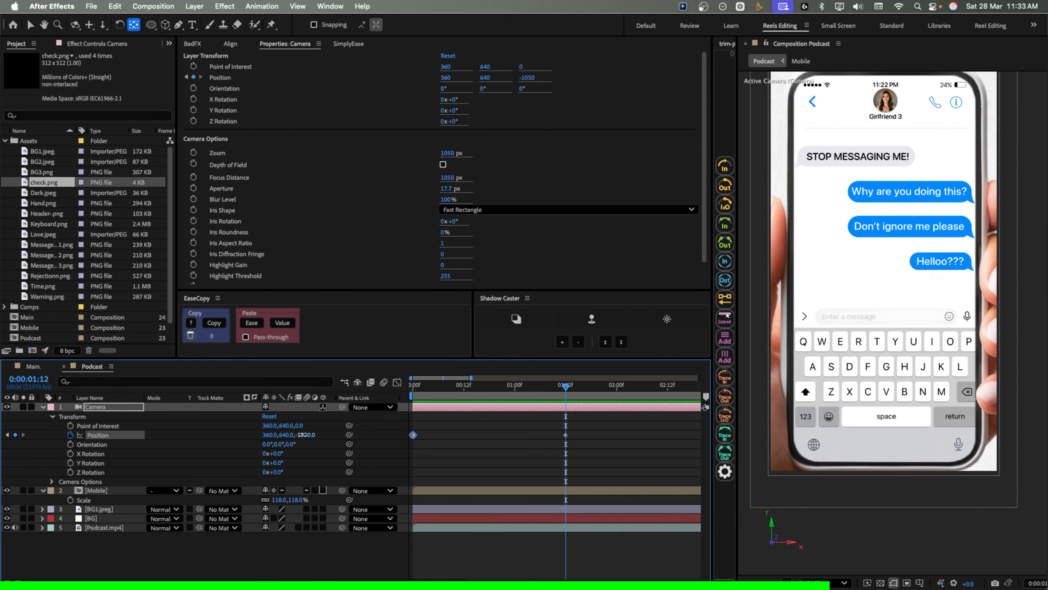
{"action": "left_click_drag", "start_coordinate": [301, 435], "coordinate": [259, 441]}
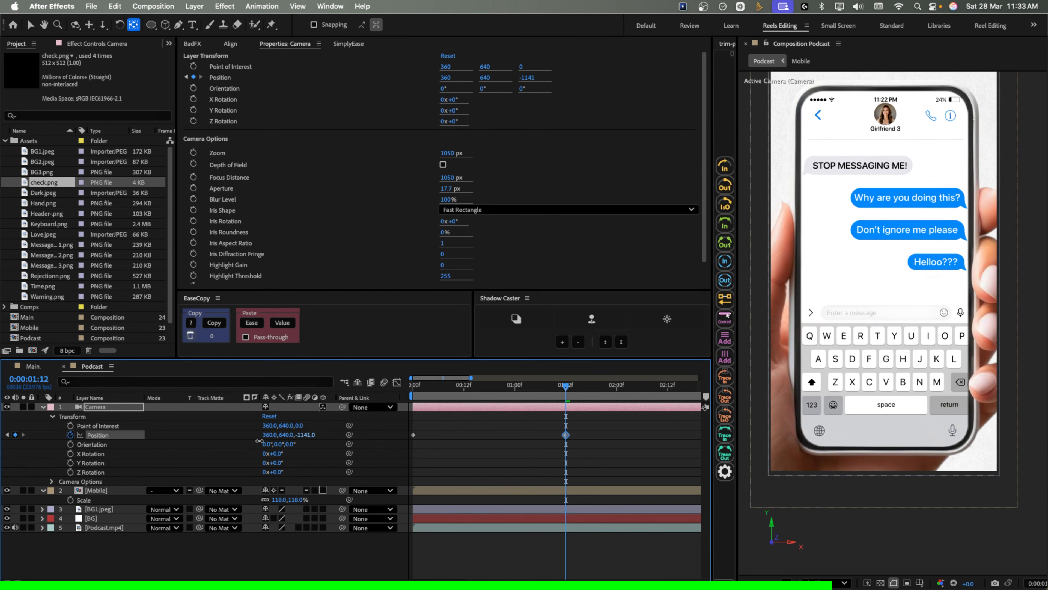
{"action": "key", "text": "space"}
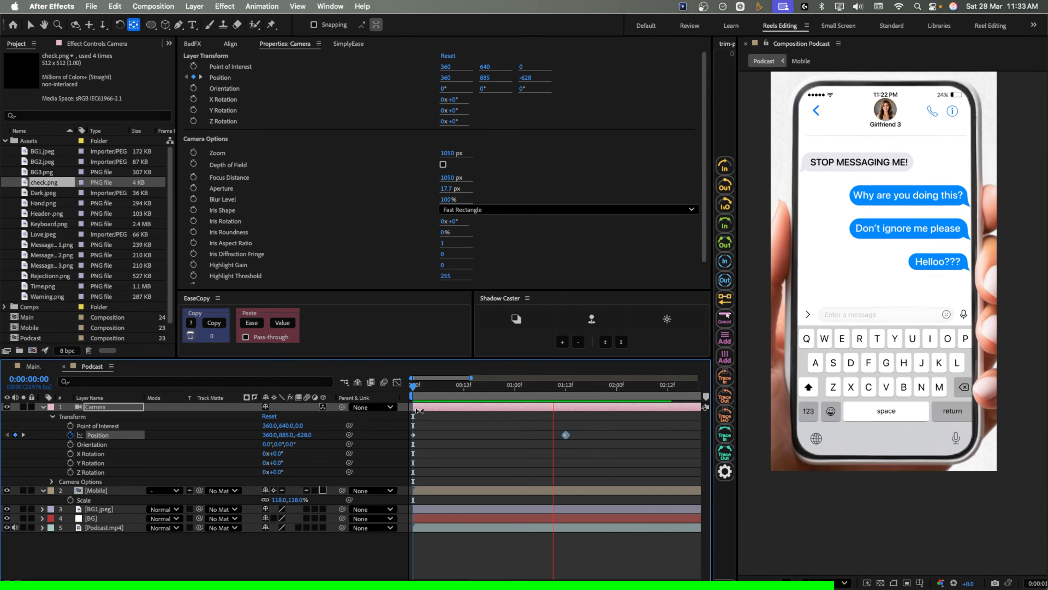
{"action": "key", "text": "space"}
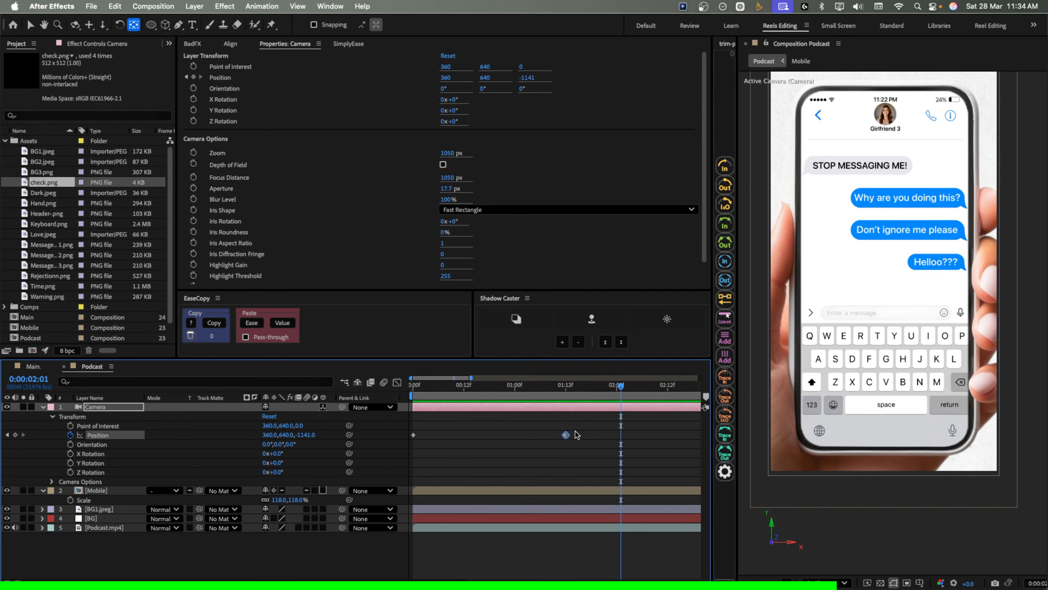
- Easy Ease both camera Position keyframes, lengthen the ease into the ending keyframe in the speed graph, and preview the result
{"action": "left_click_drag", "start_coordinate": [576, 433], "coordinate": [407, 443]}
{"action": "key", "text": "F9"}
{"action": "left_click", "coordinate": [397, 382]}
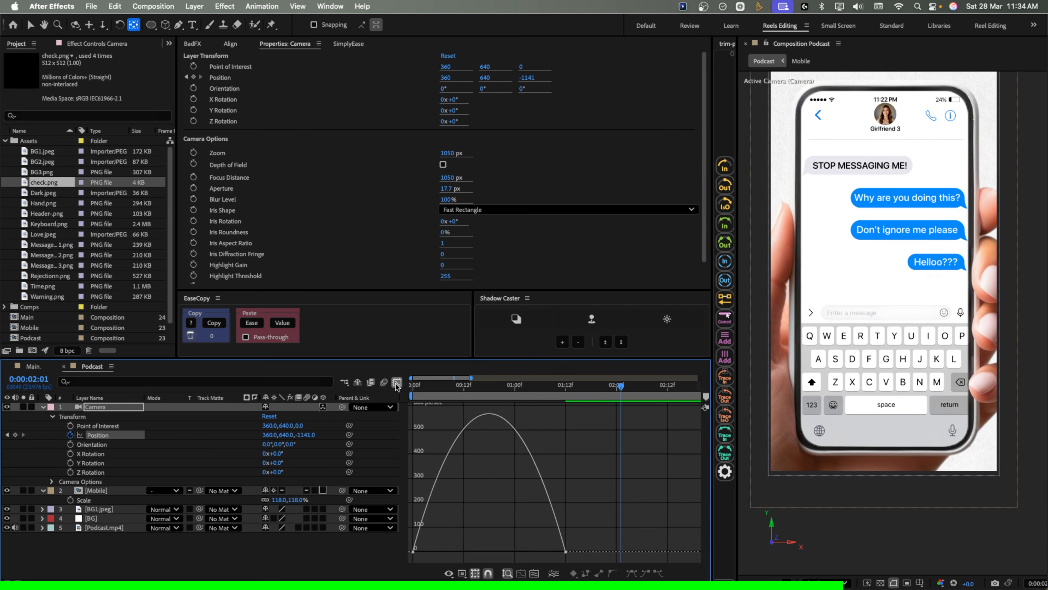
{"action": "left_click", "coordinate": [464, 392]}
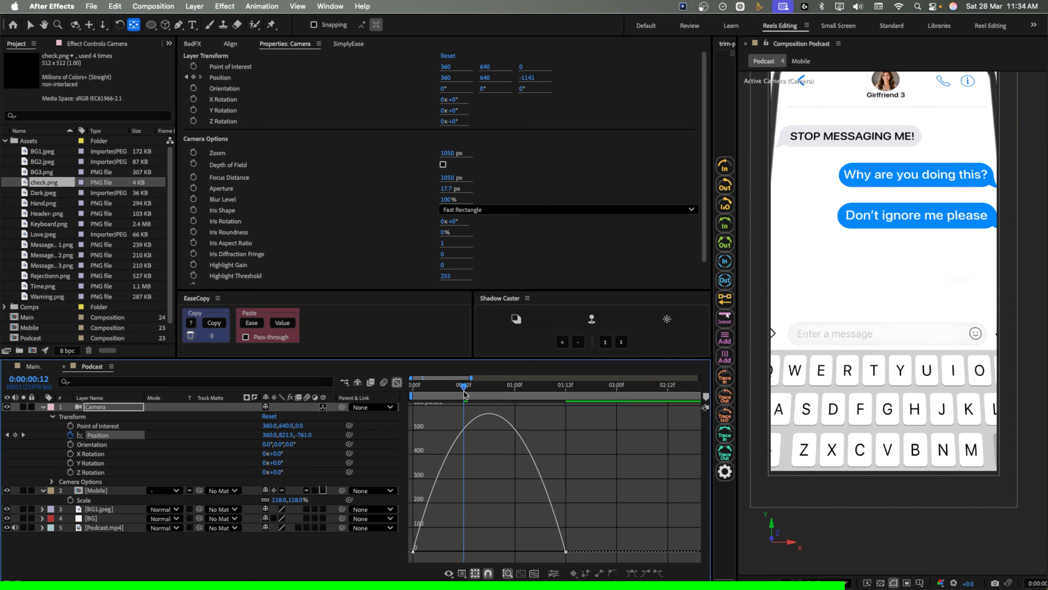
{"action": "left_click", "coordinate": [565, 551]}
{"action": "left_click_drag", "start_coordinate": [541, 551], "coordinate": [512, 552]}
{"action": "key", "text": "space"}
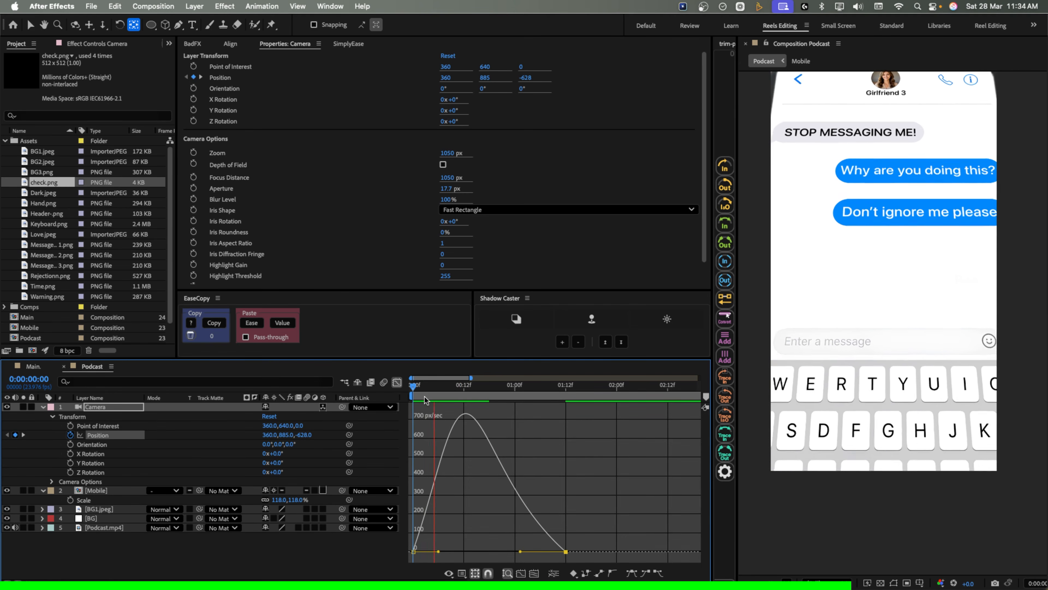
{"action": "key", "text": "space"}
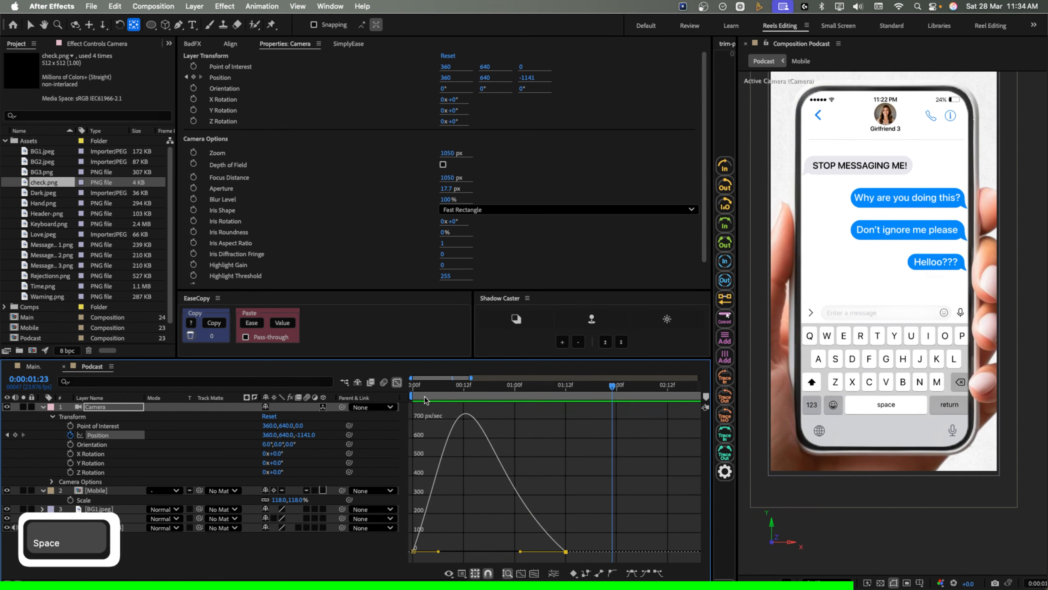
{"action": "left_click", "coordinate": [397, 381]}
- Preview from 0:00:01:12, add camera Position and Point of Interest keyframes at 0:00:03:00, and return to 0:00:01:12
{"action": "left_click", "coordinate": [566, 388]}
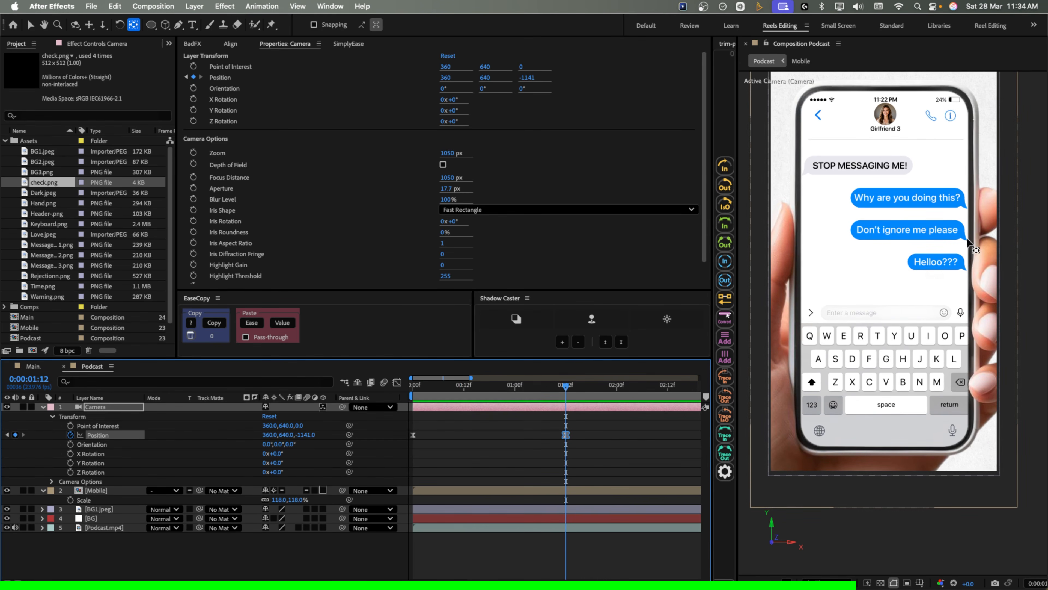
{"action": "key", "text": "space"}
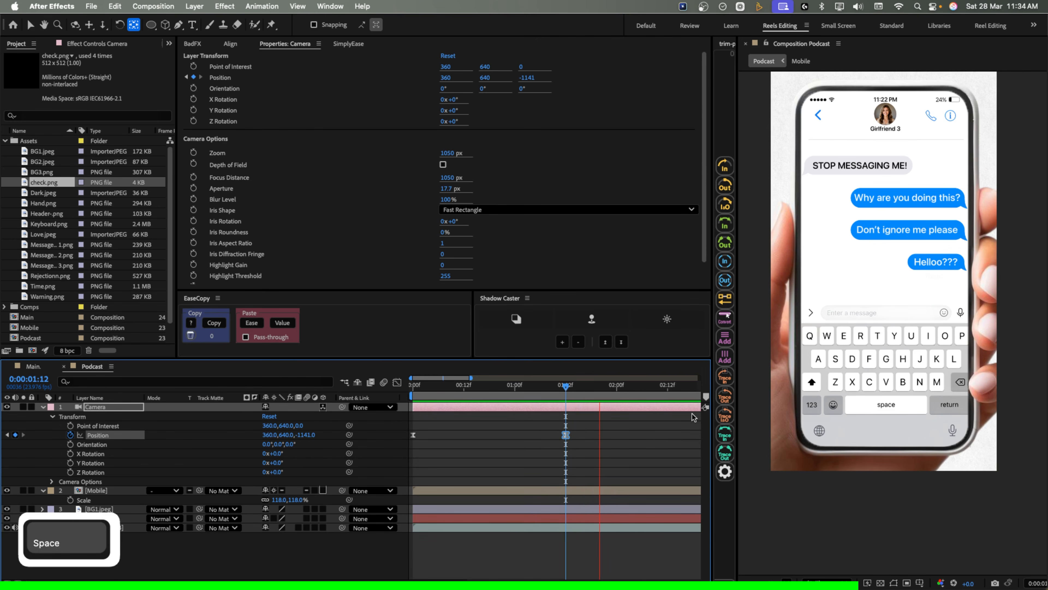
{"action": "key", "text": "space"}
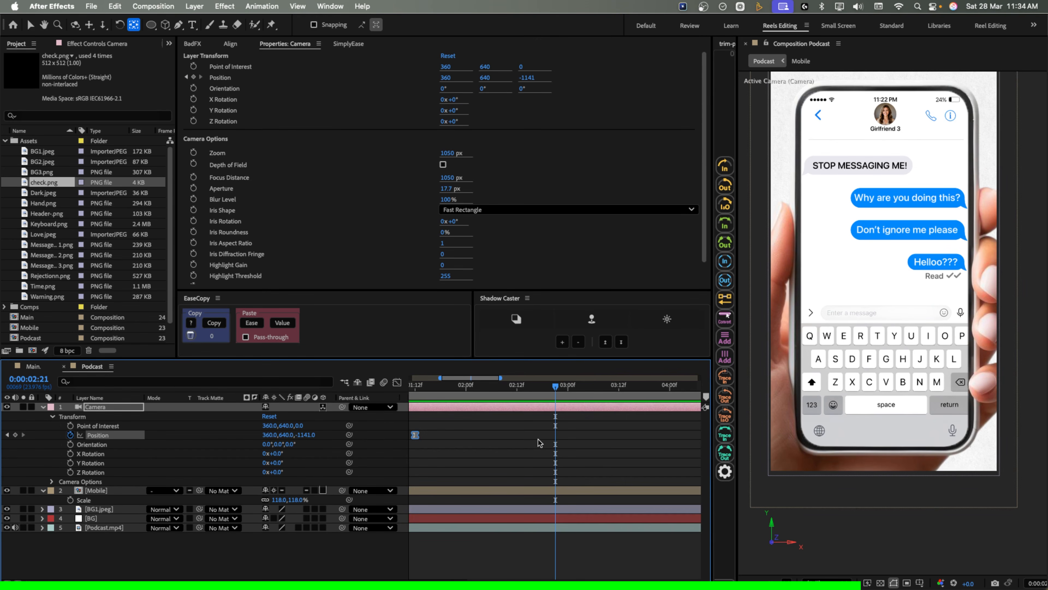
{"action": "left_click_drag", "start_coordinate": [423, 390], "coordinate": [590, 390]}
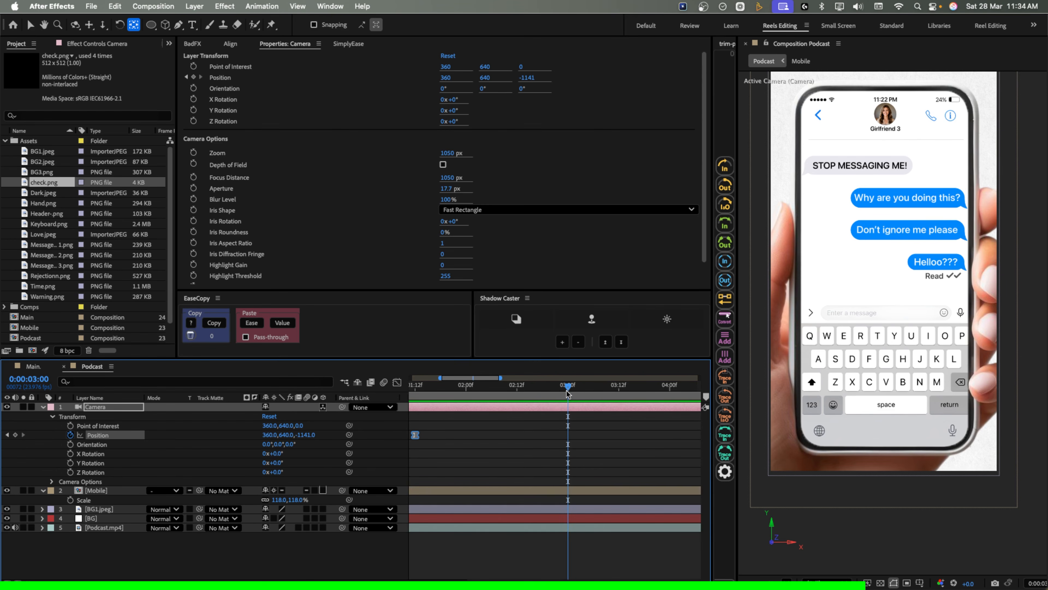
{"action": "left_click", "coordinate": [15, 435]}
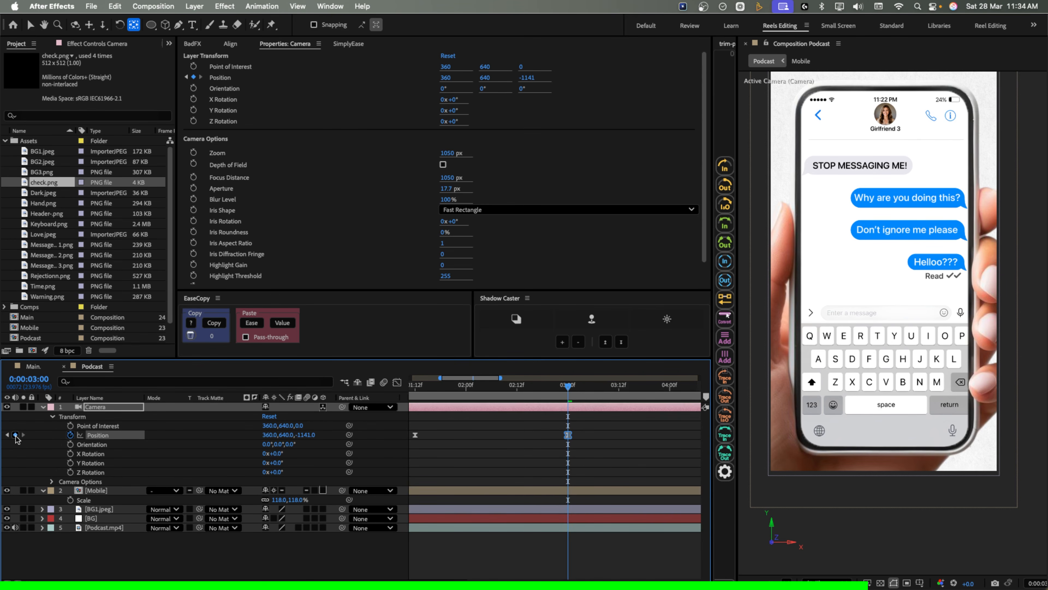
{"action": "left_click", "coordinate": [70, 425]}
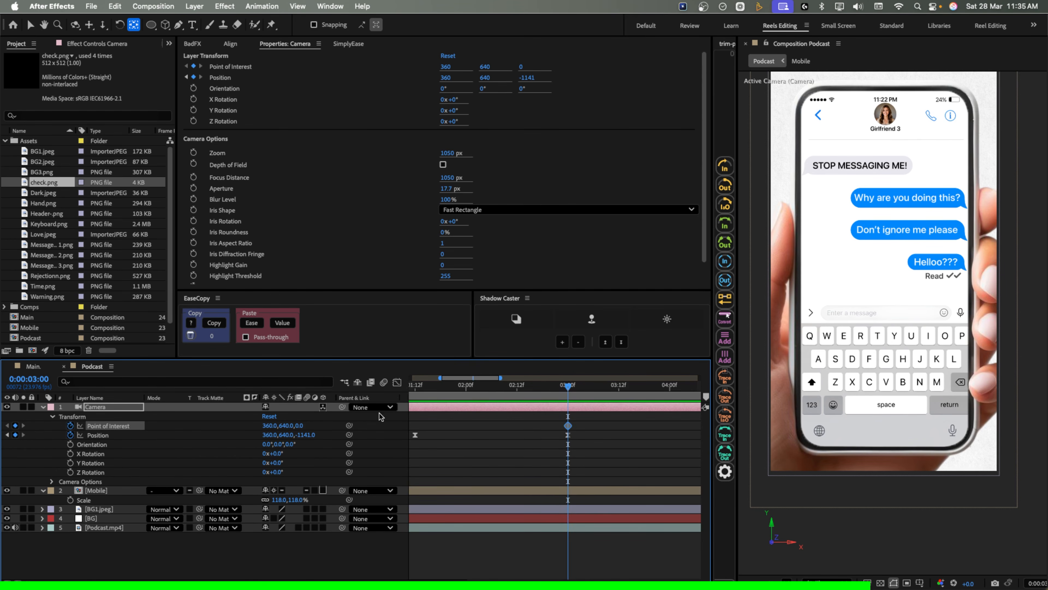
{"action": "mouse_move", "coordinate": [558, 385]}
{"action": "left_mouse_down"}
{"action": "mouse_move", "coordinate": [413, 389]}
{"action": "mouse_move", "coordinate": [580, 398]}
{"action": "mouse_move", "coordinate": [567, 398]}
{"action": "left_mouse_up"}
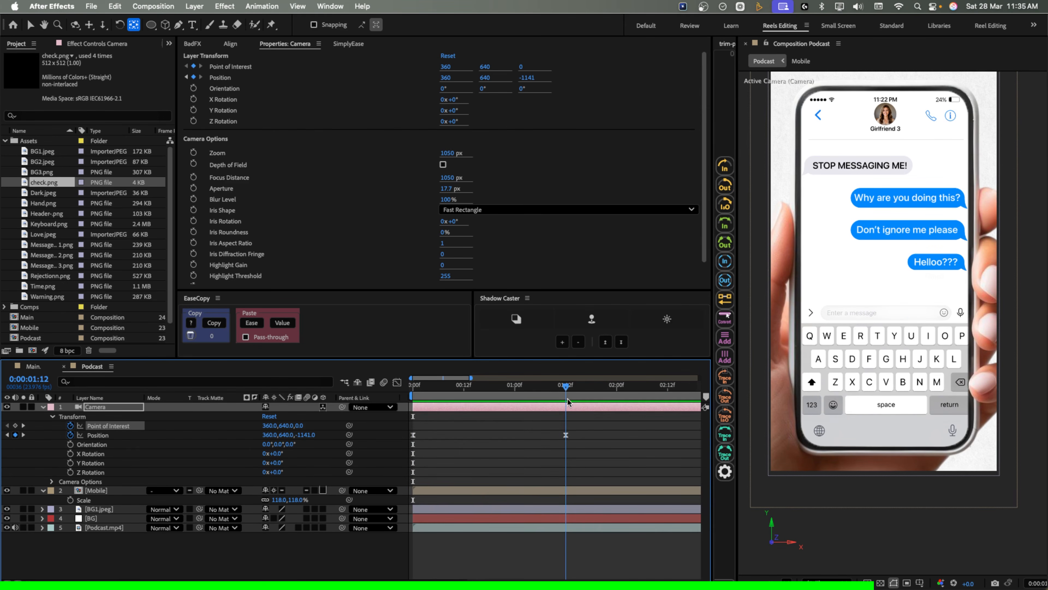
- Keyframe the camera's Point of Interest at 0:00:01:12, and at 0:00:03:00 set it to 388, 640, 0 and Position to 574, 640, -918
{"action": "left_click", "coordinate": [15, 426]}
{"action": "scroll", "coordinate": [529, 560], "scroll_direction": "right", "scroll_amount": 4}
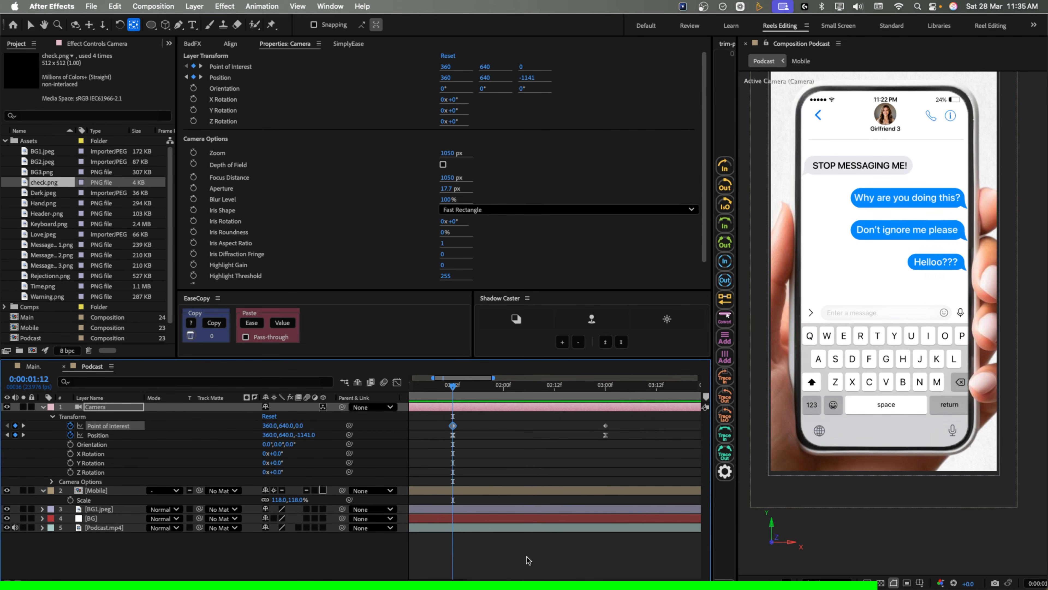
{"action": "left_click", "coordinate": [605, 390]}
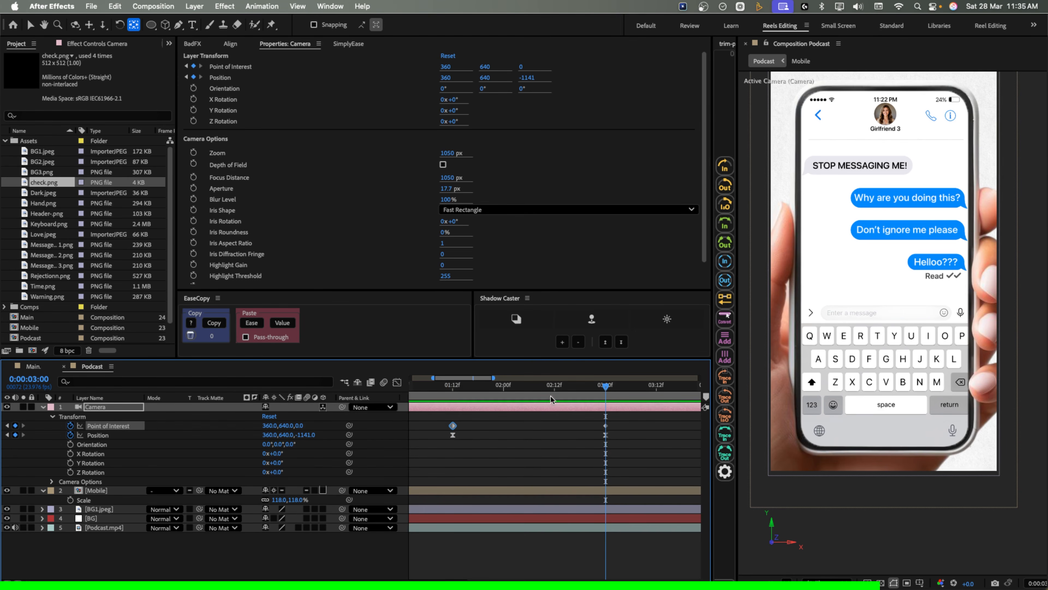
{"action": "left_click_drag", "start_coordinate": [264, 434], "coordinate": [433, 441]}
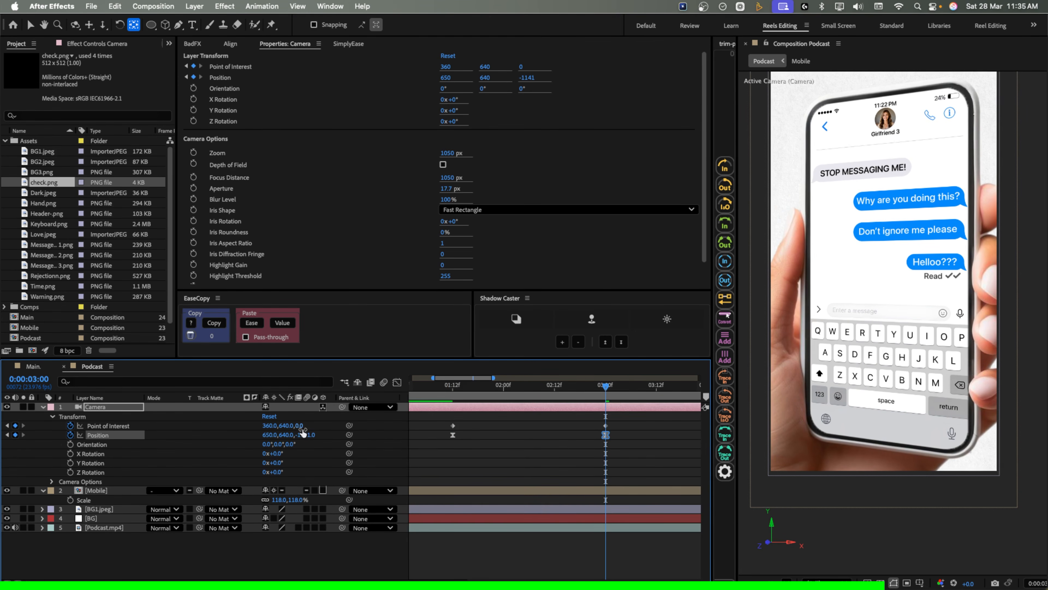
{"action": "left_click_drag", "start_coordinate": [303, 434], "coordinate": [399, 430]}
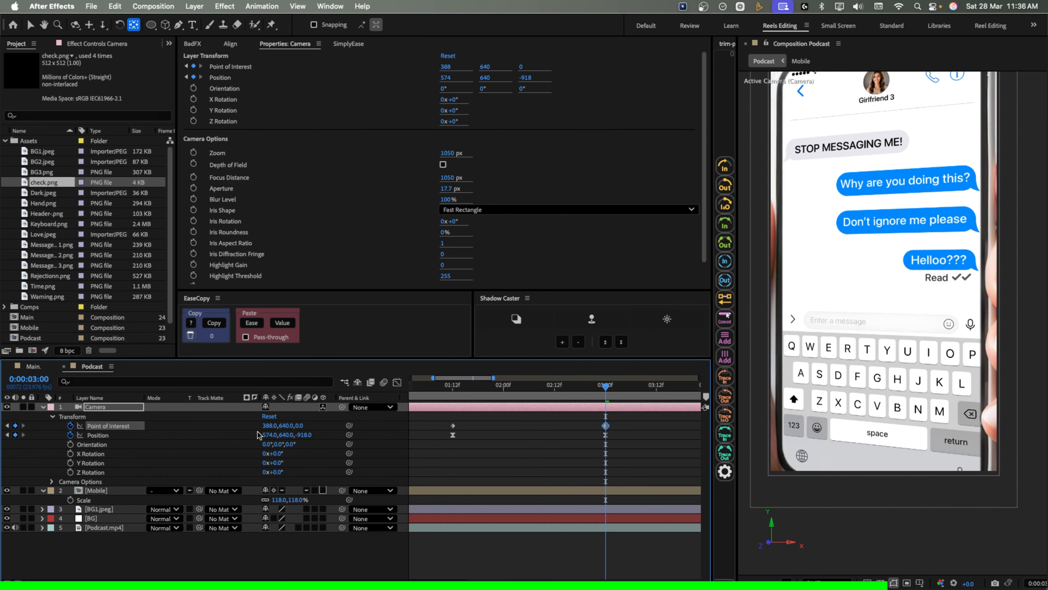
{"action": "left_click_drag", "start_coordinate": [259, 434], "coordinate": [257, 434]}
- Easy Ease the camera's Point of Interest and Position keyframes, and lengthen Position's ease into 0:00:03:00 in the speed graph
{"action": "left_click_drag", "start_coordinate": [453, 393], "coordinate": [437, 444]}
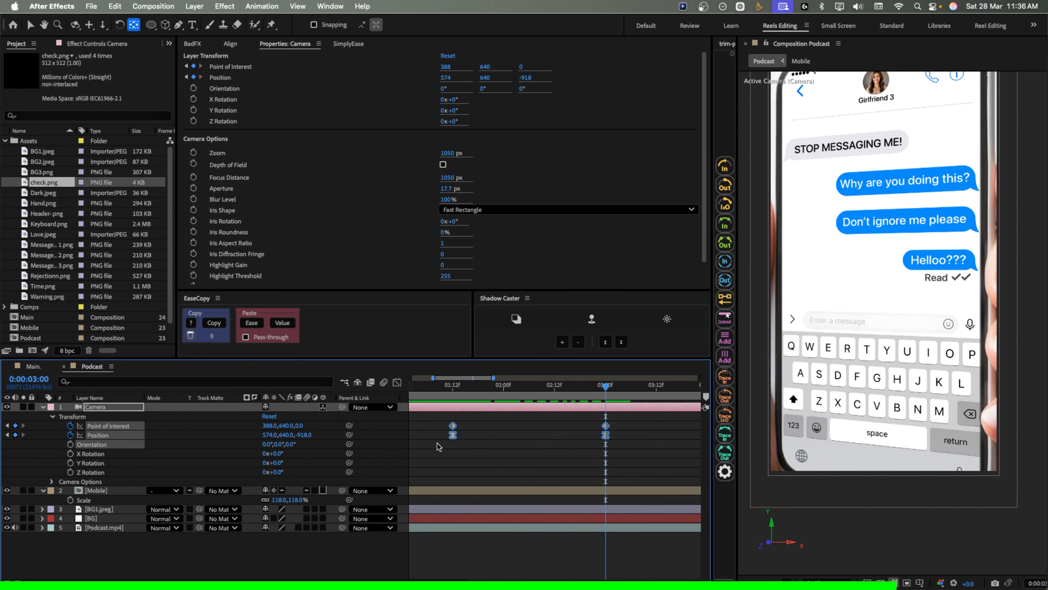
{"action": "key", "text": "F9"}
{"action": "left_click", "coordinate": [397, 382]}
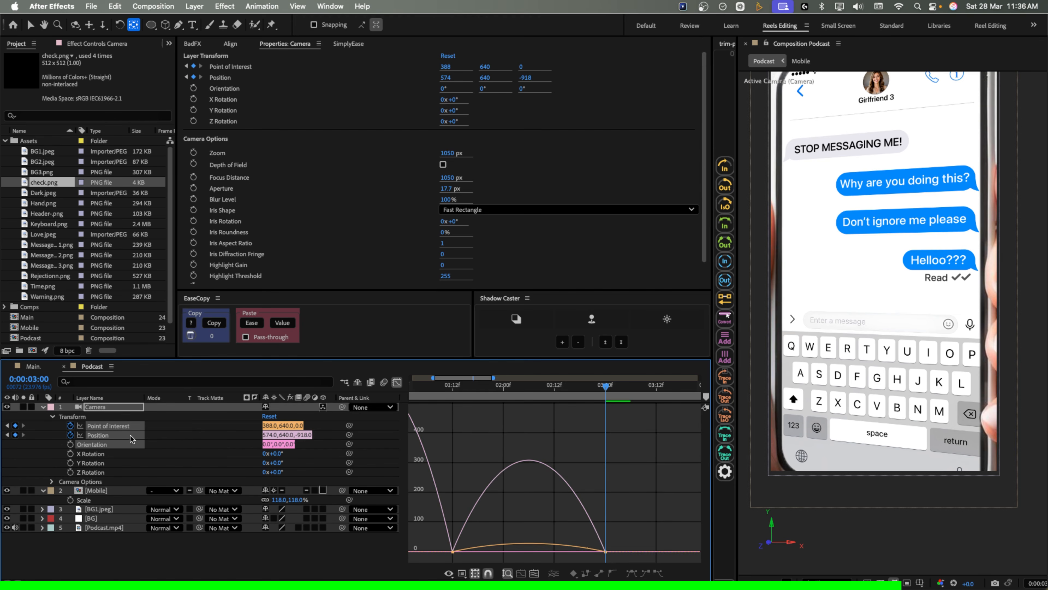
{"action": "left_click", "coordinate": [106, 437]}
{"action": "left_click", "coordinate": [128, 472]}
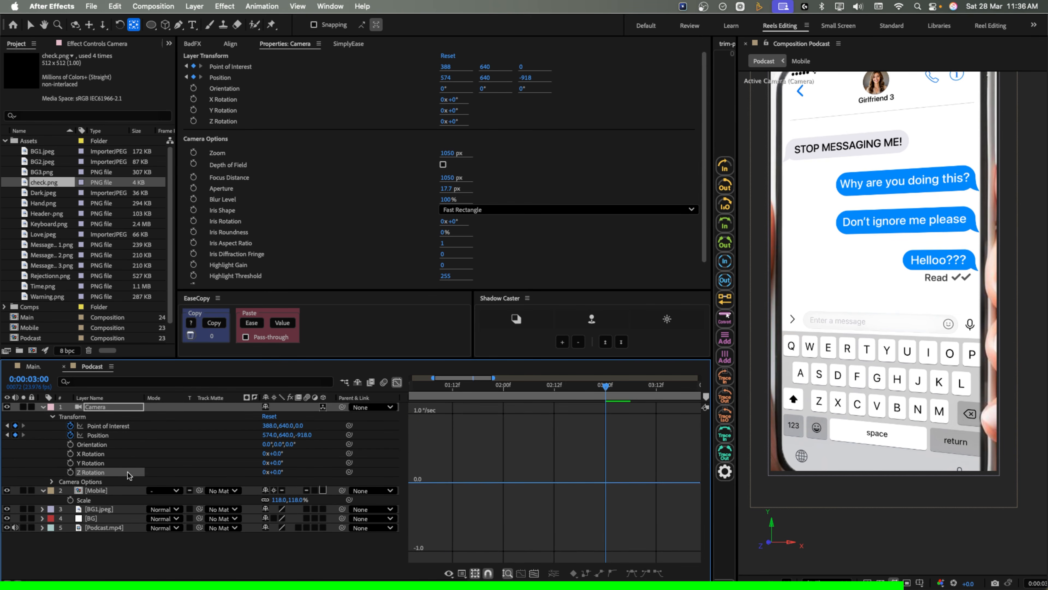
{"action": "left_click", "coordinate": [106, 435]}
{"action": "left_click", "coordinate": [507, 385]}
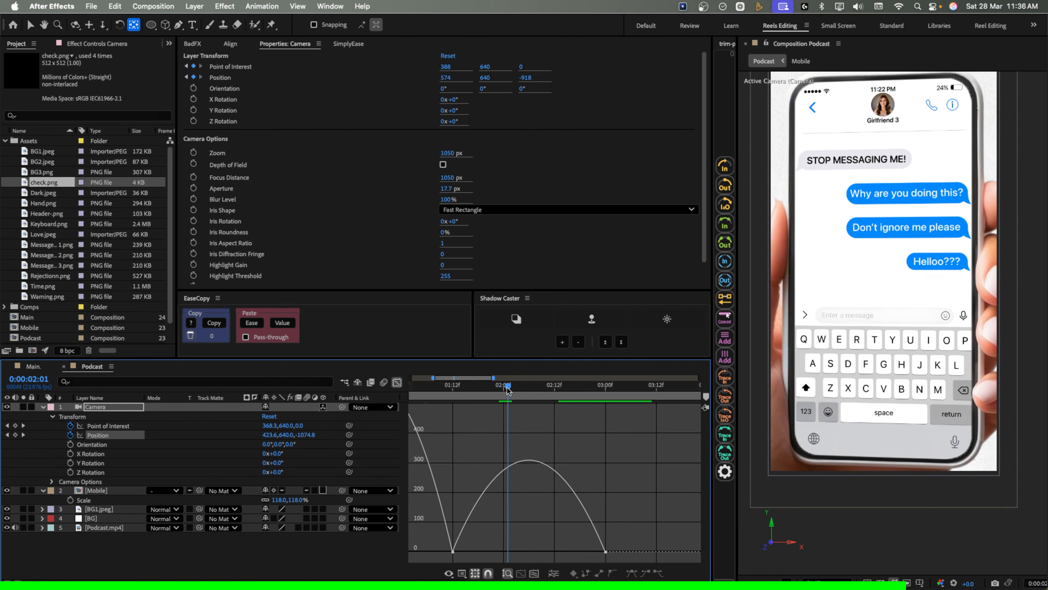
{"action": "left_click", "coordinate": [605, 551]}
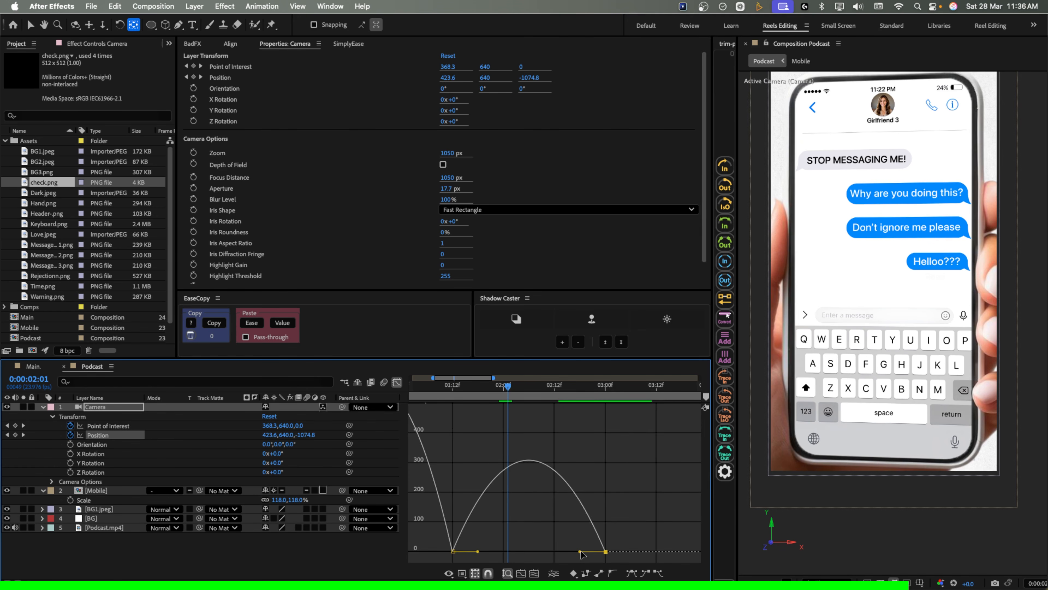
{"action": "left_click_drag", "start_coordinate": [581, 551], "coordinate": [564, 553]}
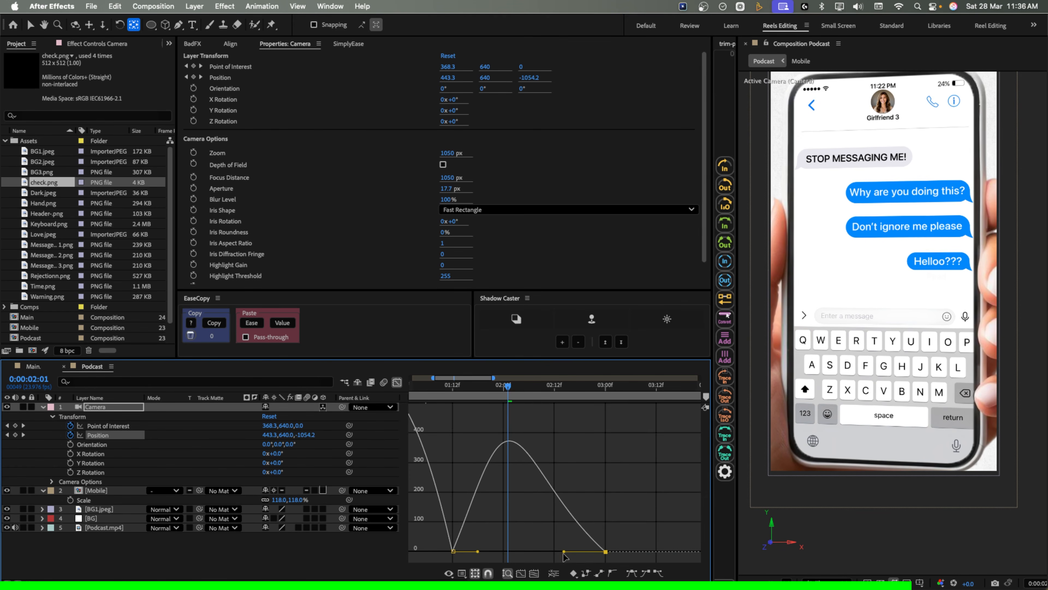
- Lengthen the Point of Interest's ease into its 0:00:03:00 keyframe in the speed graph, and preview the camera move
{"action": "left_click", "coordinate": [108, 426]}
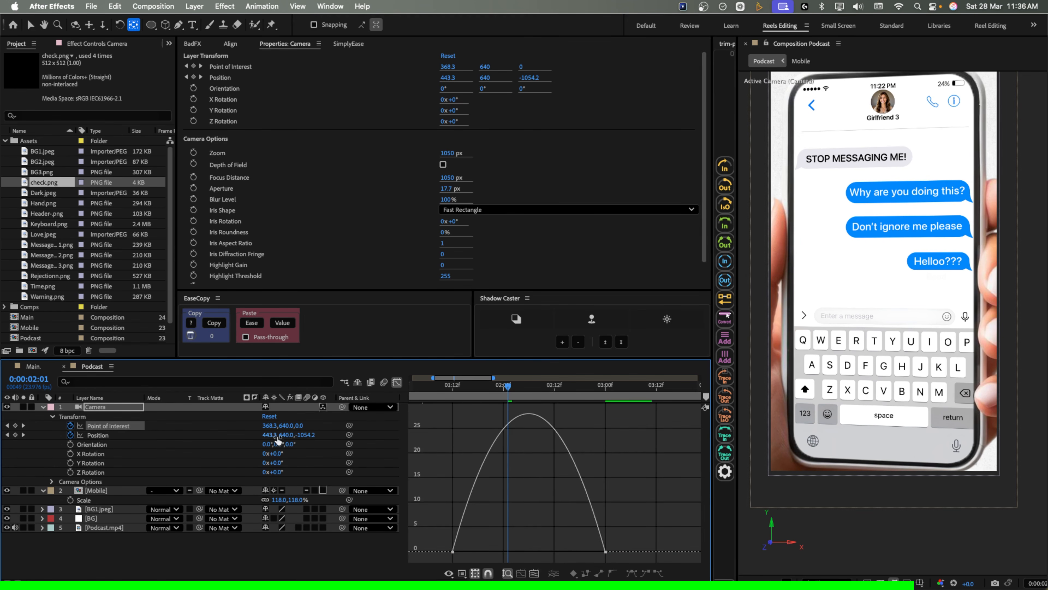
{"action": "left_click", "coordinate": [605, 551]}
{"action": "left_click_drag", "start_coordinate": [579, 553], "coordinate": [563, 552]}
{"action": "key", "text": "space"}
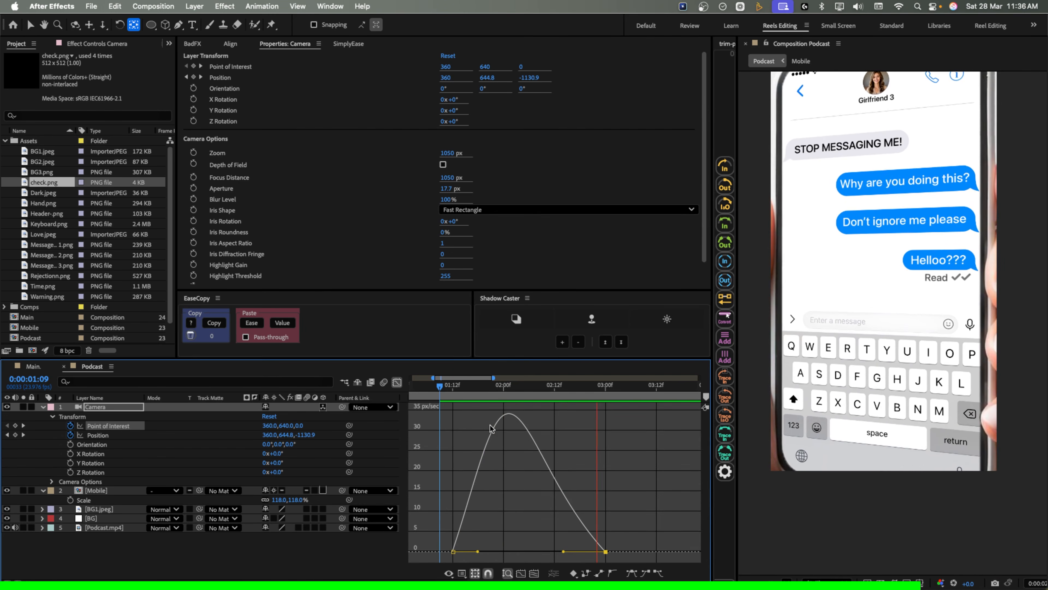
{"action": "key", "text": "space"}
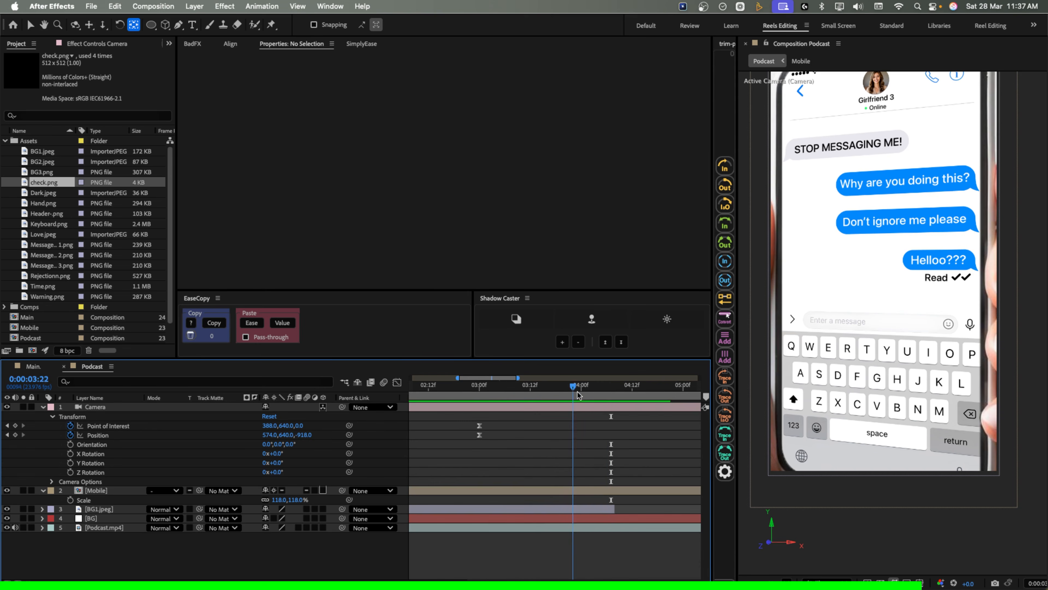
- At 0:00:04:06, create a null object, make it a 3D layer, and parent the camera to it
{"action": "left_click_drag", "start_coordinate": [576, 393], "coordinate": [602, 392]}
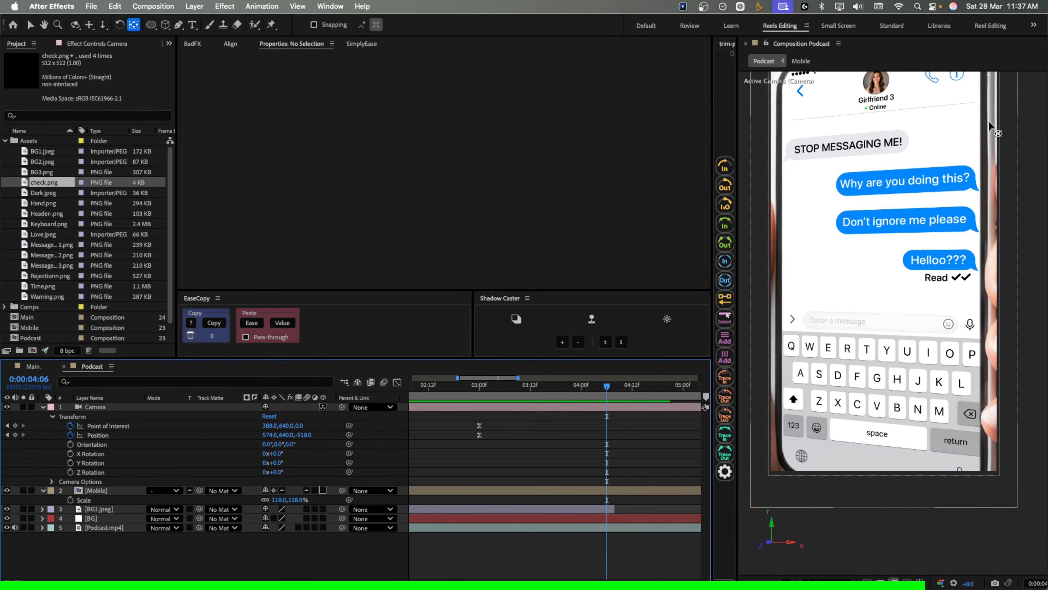
{"action": "right_click", "coordinate": [125, 437]}
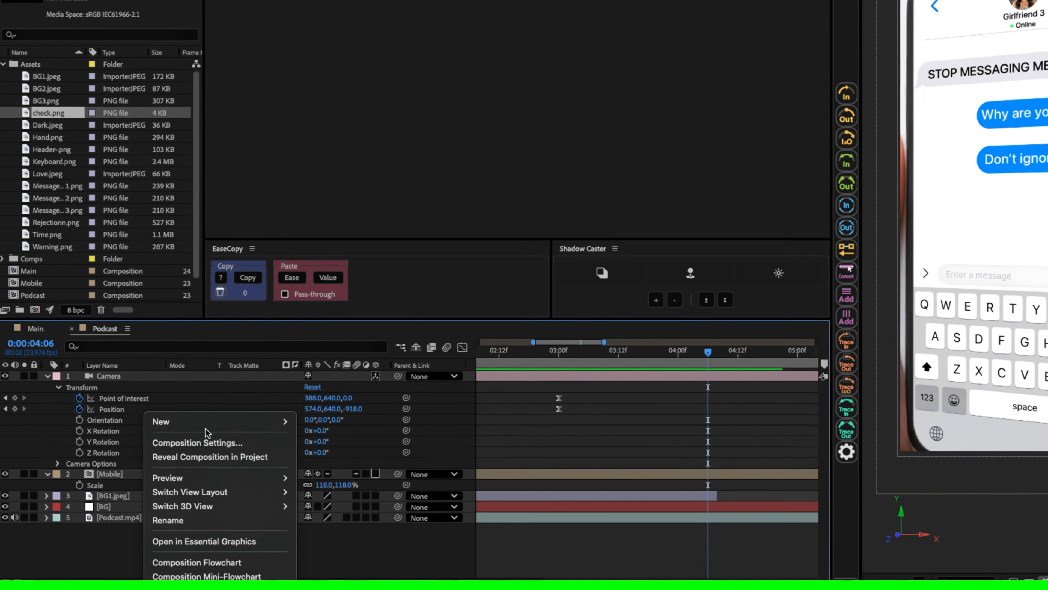
{"action": "mouse_move", "coordinate": [212, 425]}
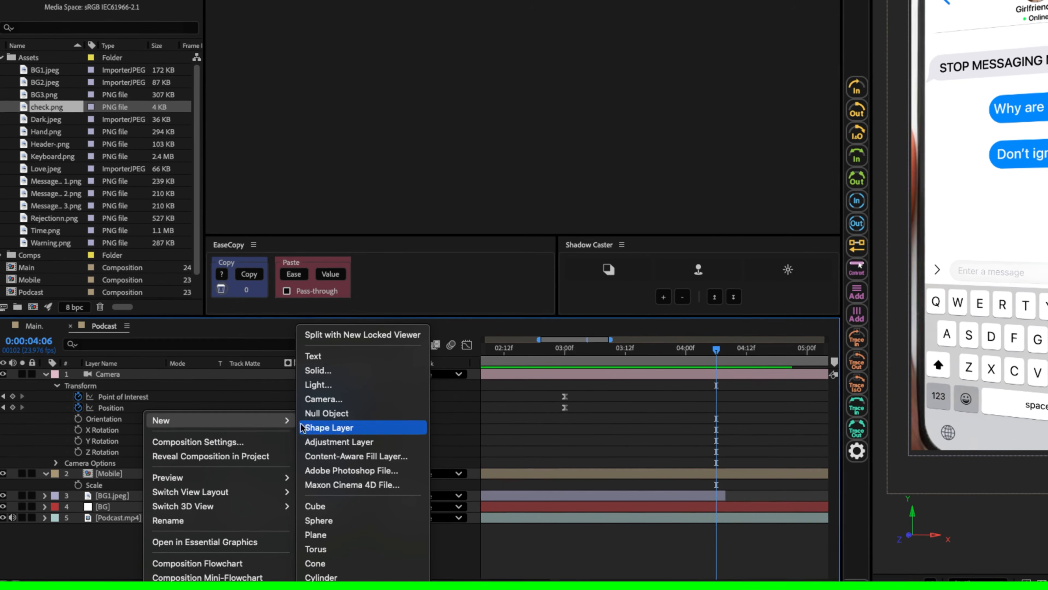
{"action": "left_click", "coordinate": [327, 417]}
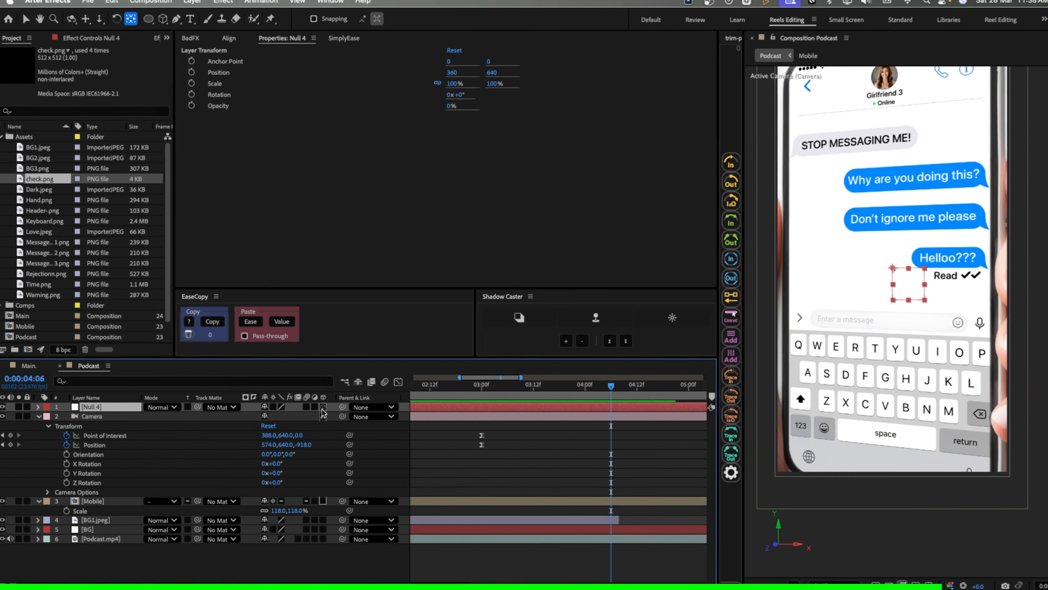
{"action": "left_click", "coordinate": [377, 375]}
{"action": "left_click_drag", "start_coordinate": [242, 417], "coordinate": [123, 408]}
- Keyframe the null's Position and Scale, and move both keyframes to 0:00:03:00
{"action": "key", "text": "p"}
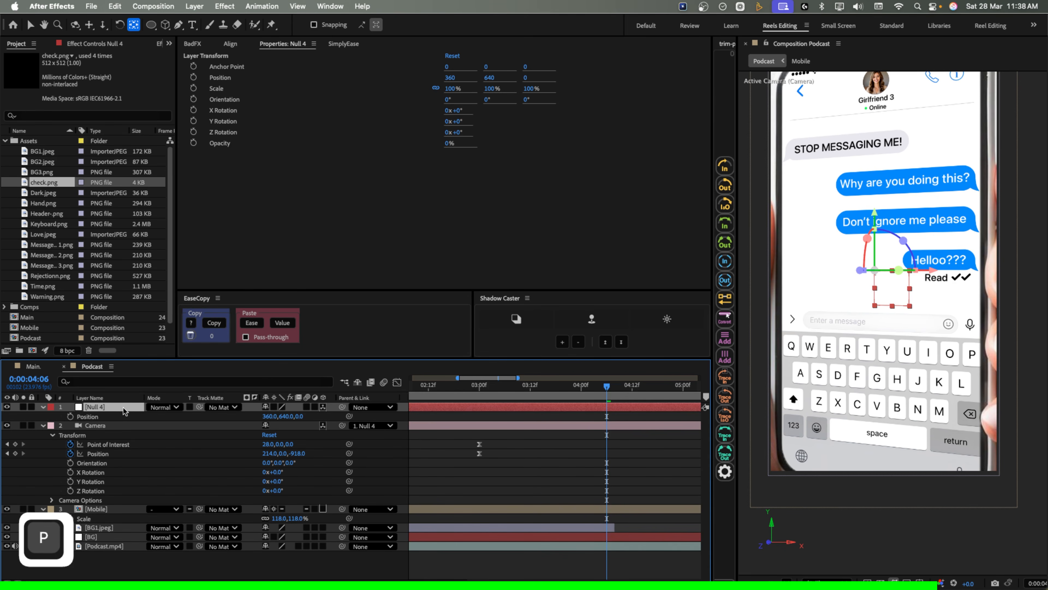
{"action": "key", "text": "shift+s"}
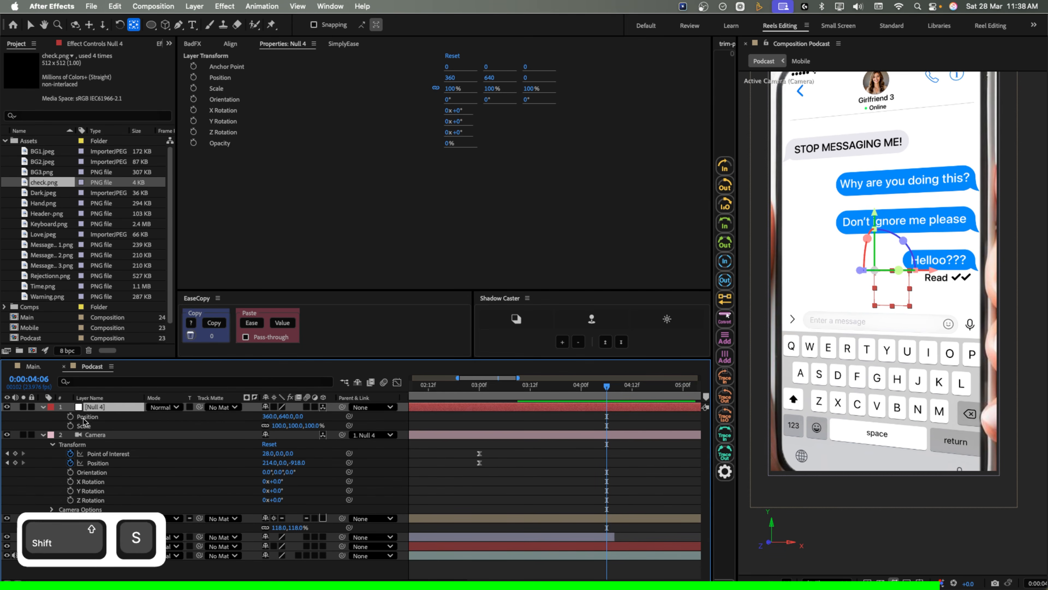
{"action": "left_click", "coordinate": [70, 416]}
{"action": "left_click", "coordinate": [70, 426]}
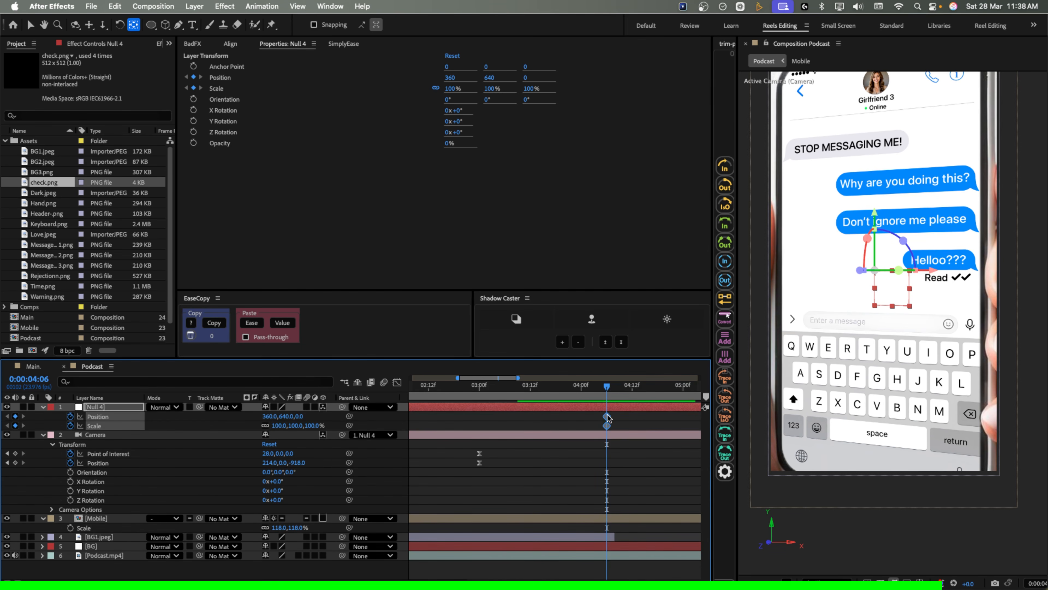
{"action": "left_click_drag", "start_coordinate": [584, 417], "coordinate": [480, 419]}
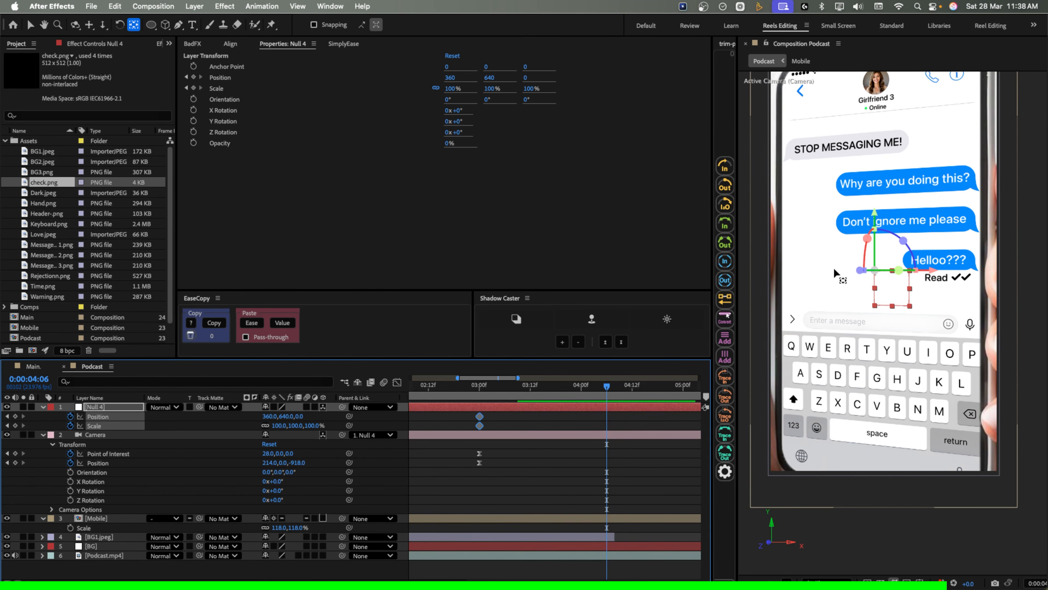
- At 0:00:04:06, set the camera's X Position to 22, the null's Position to 339, 432, 0 and its Scale to 72%, and preview the move
{"action": "left_click_drag", "start_coordinate": [268, 467], "coordinate": [173, 468]}
{"action": "left_click_drag", "start_coordinate": [268, 416], "coordinate": [110, 479]}
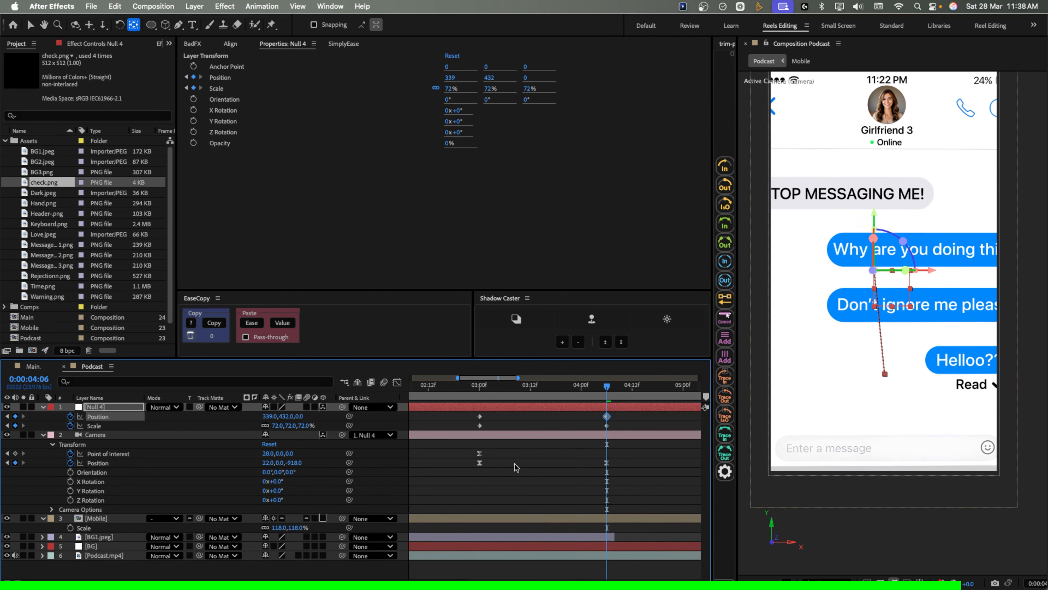
{"action": "left_click", "coordinate": [459, 391]}
{"action": "key", "text": "space"}
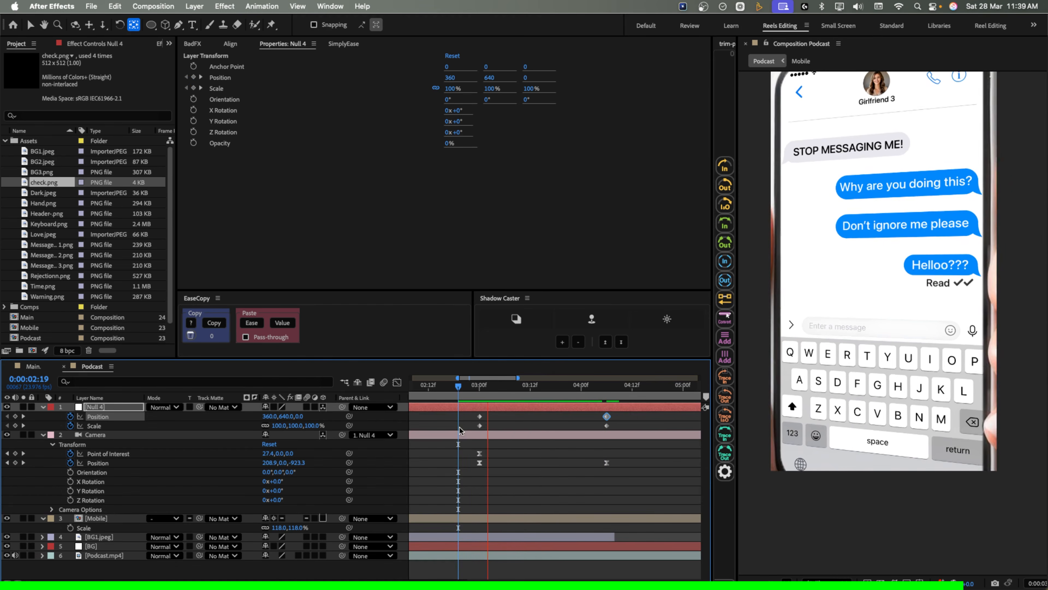
{"action": "key", "text": "space"}
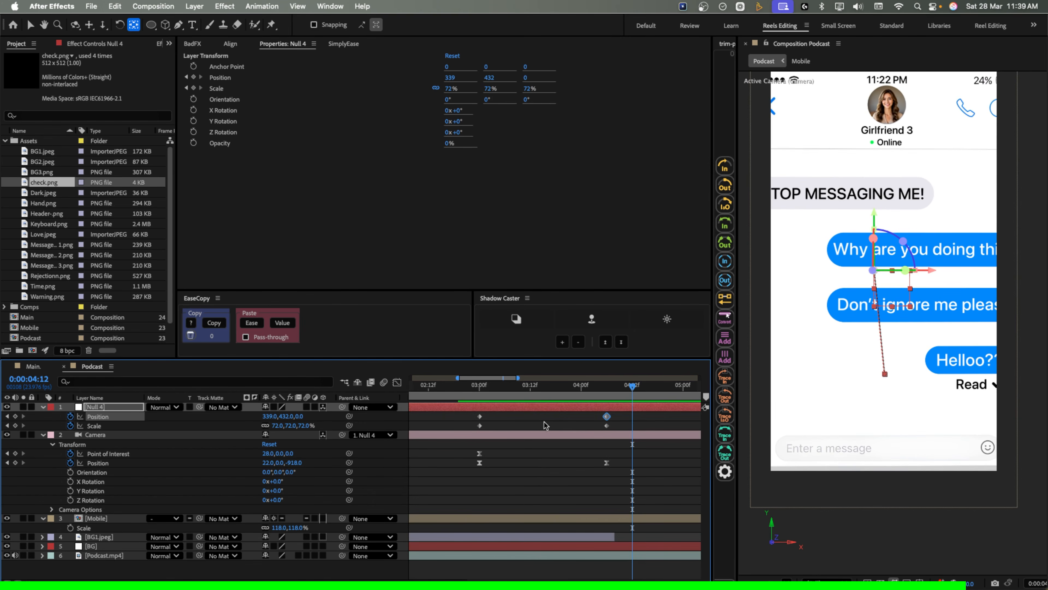
- Easy Ease all of the null's Position and Scale keyframes, and preview the whole camera animation from 0:00:00:00
{"action": "left_click_drag", "start_coordinate": [628, 420], "coordinate": [443, 431]}
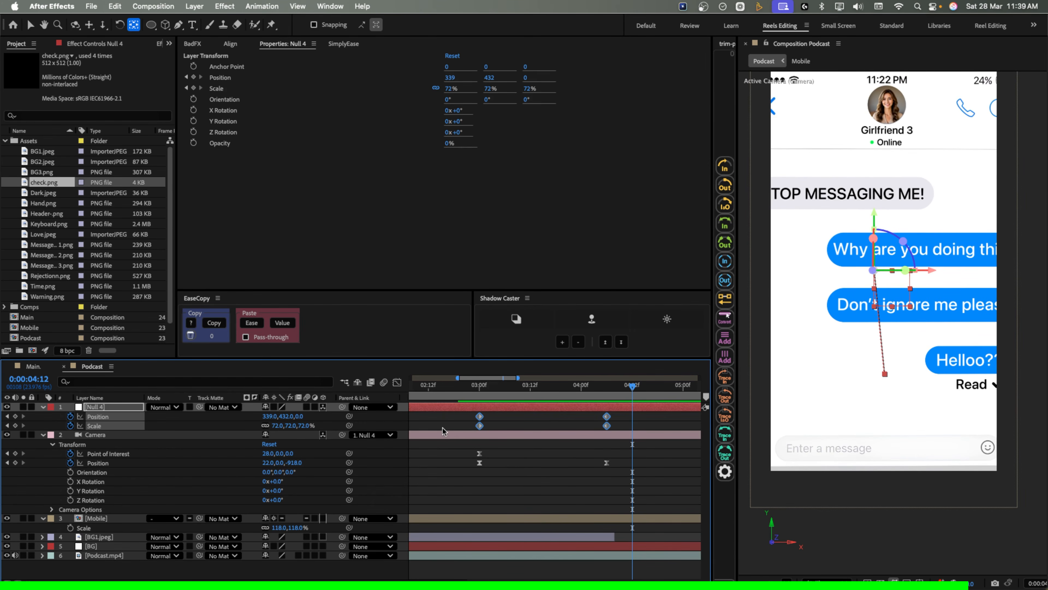
{"action": "key", "text": "F9"}
{"action": "left_click", "coordinate": [471, 391]}
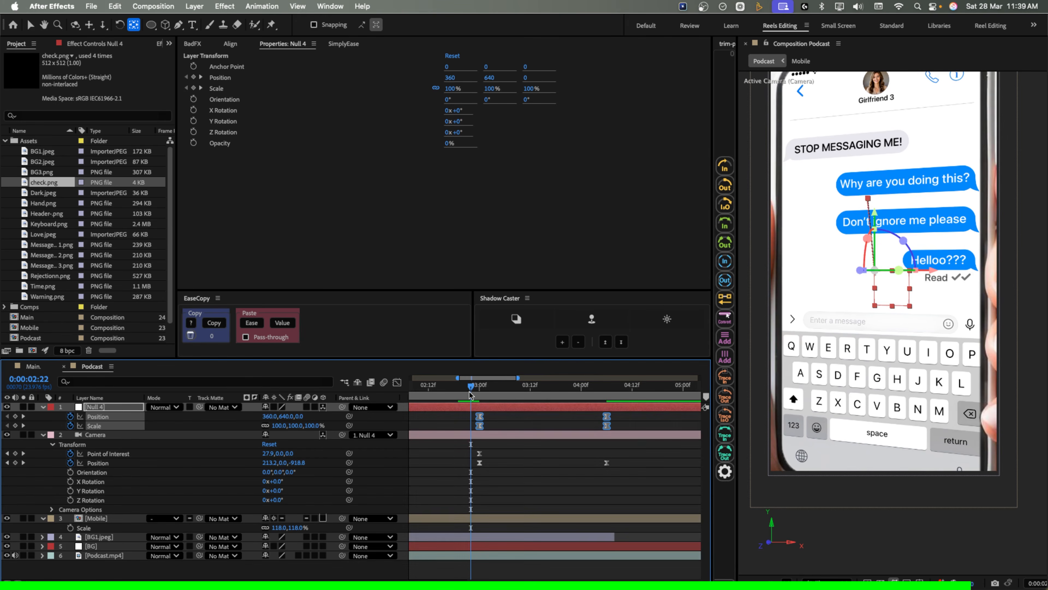
{"action": "key", "text": "space"}
{"action": "key", "text": "space"}
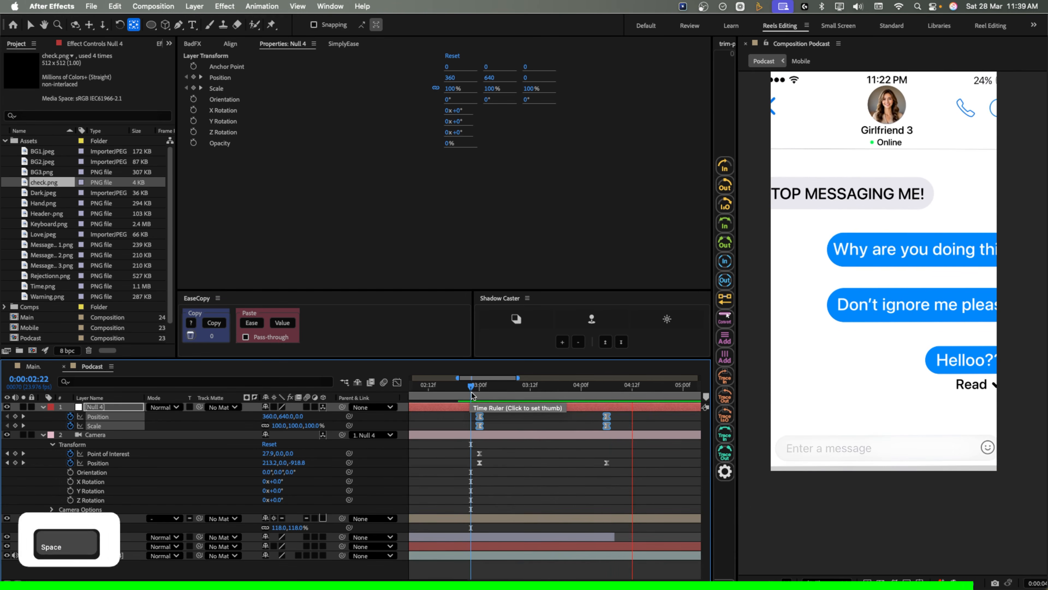
{"action": "left_click", "coordinate": [429, 581]}
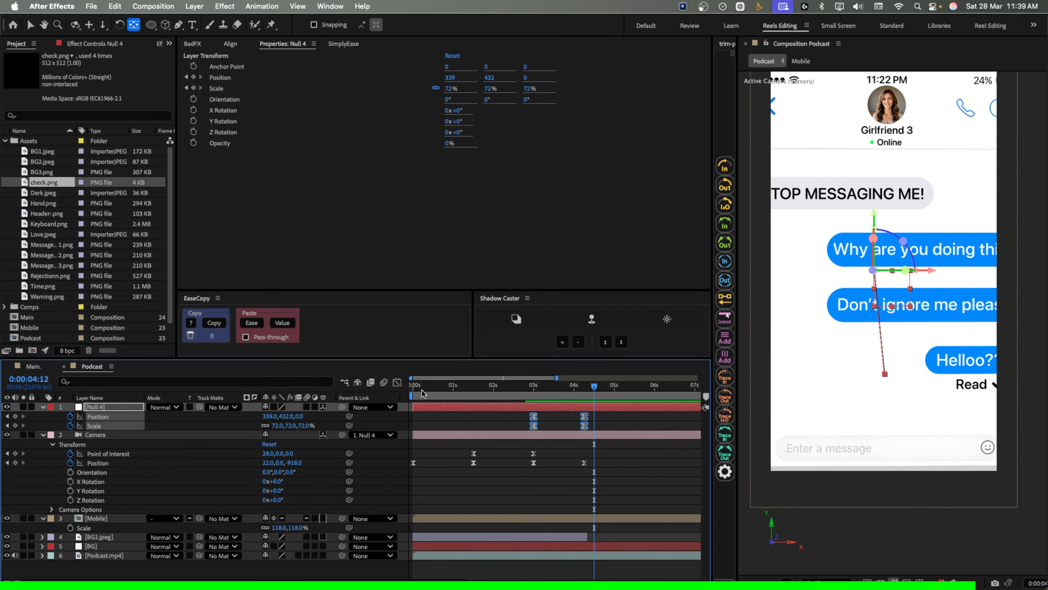
{"action": "left_click_drag", "start_coordinate": [422, 393], "coordinate": [405, 393]}
{"action": "key", "text": "space"}
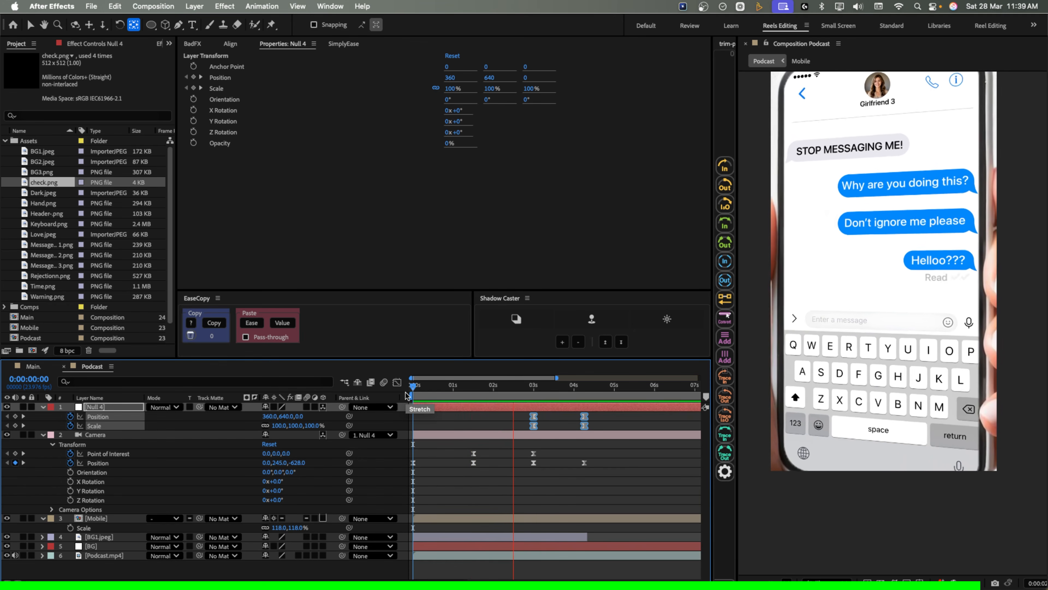
{"action": "key", "text": "space"}
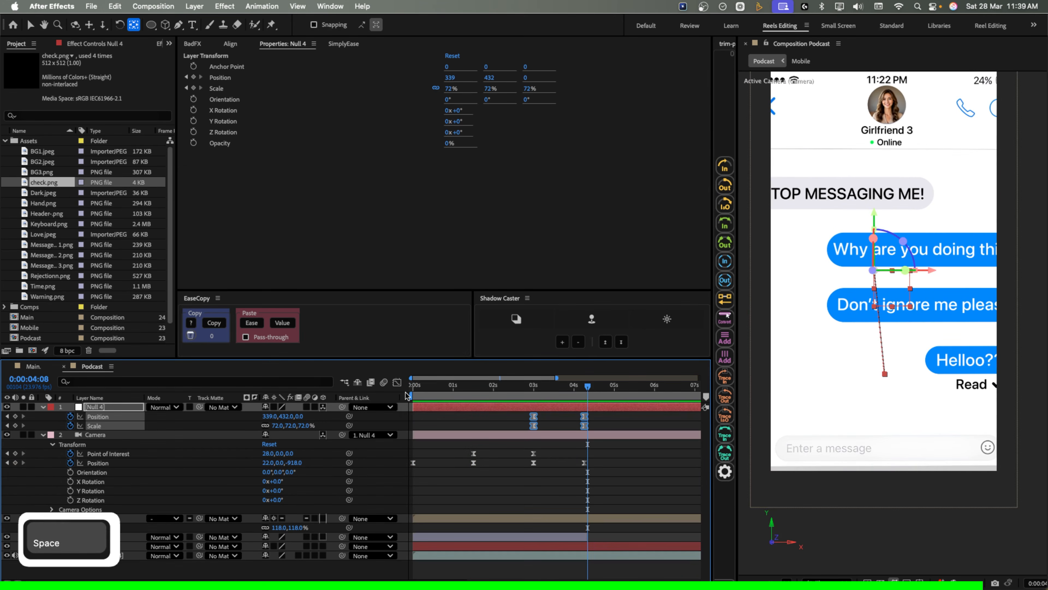
- Set the camera's Position to 0, 274, -506 at 0:00:00:00, preview the move, and go to 0:00:01:12
{"action": "left_click", "coordinate": [405, 393]}
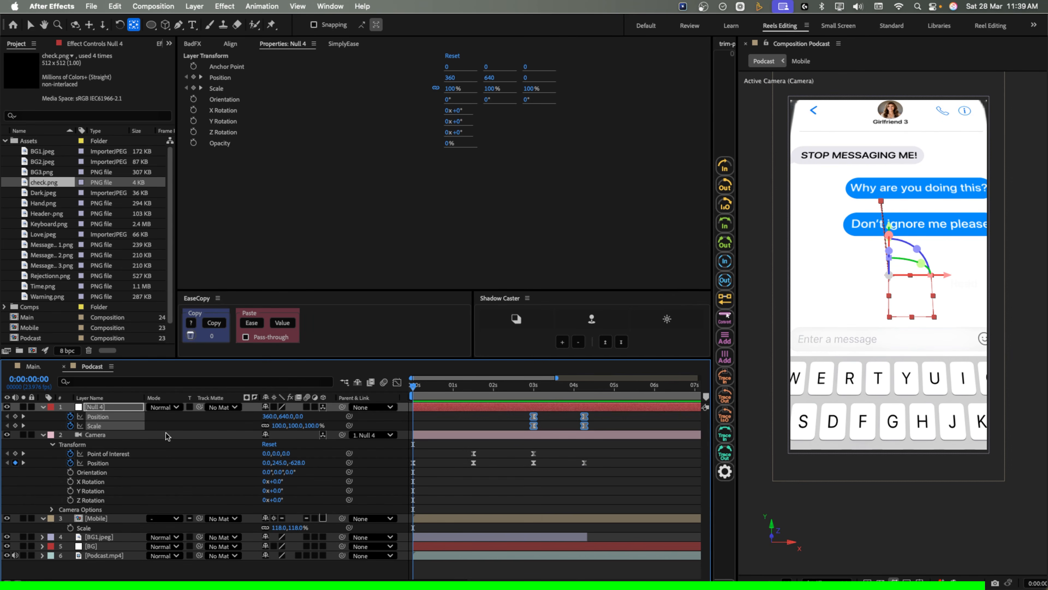
{"action": "left_click_drag", "start_coordinate": [279, 463], "coordinate": [287, 462]}
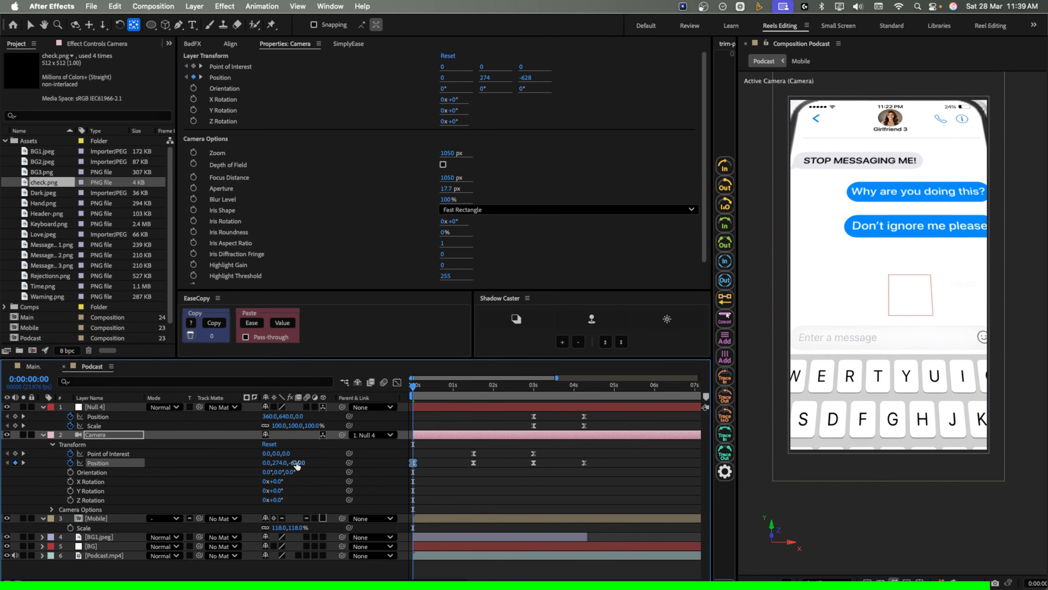
{"action": "left_click_drag", "start_coordinate": [298, 462], "coordinate": [358, 455]}
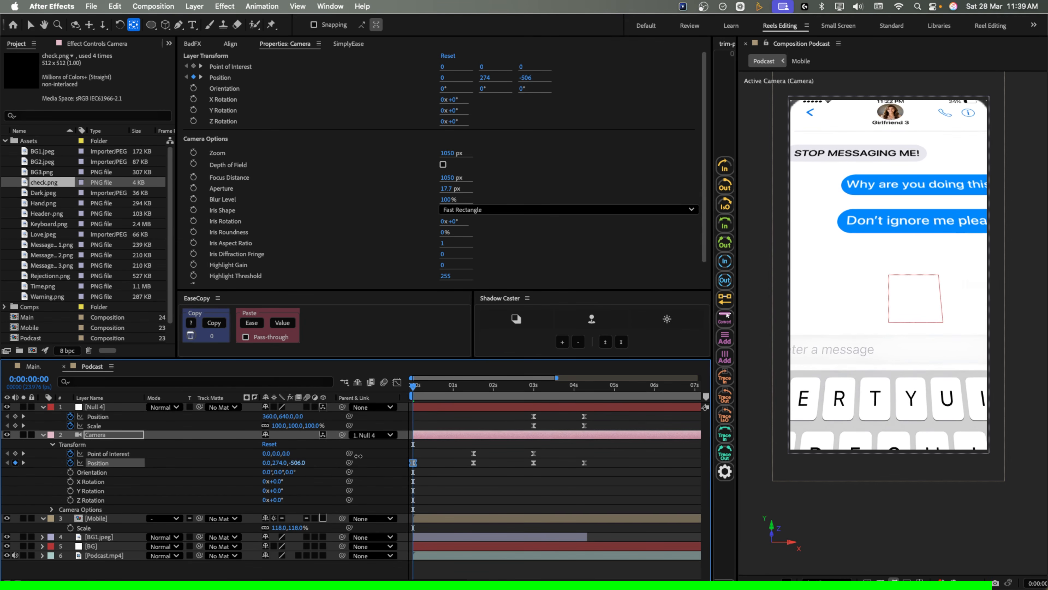
{"action": "key", "text": "space"}
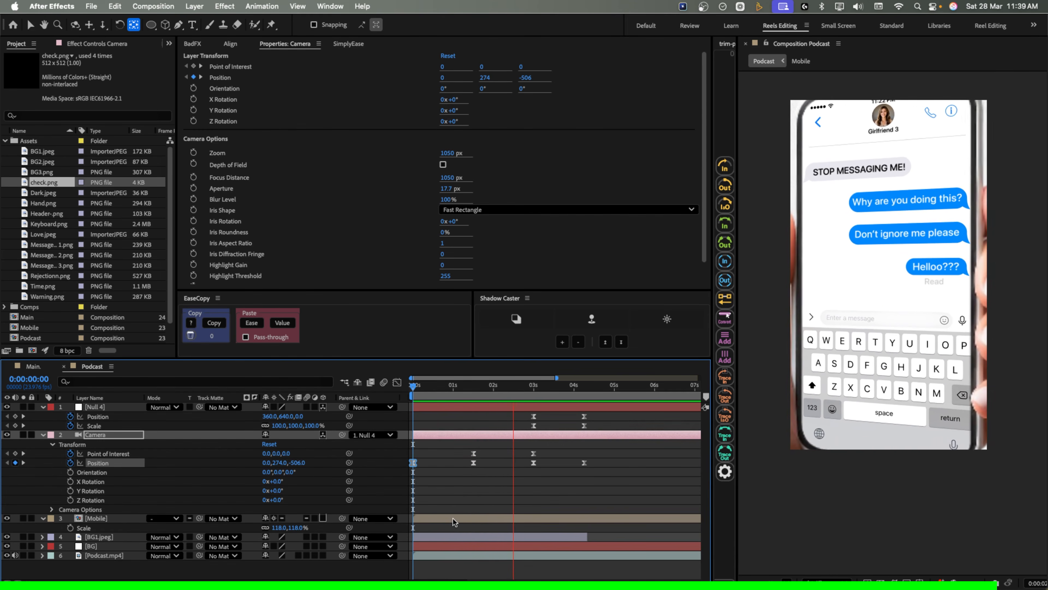
{"action": "key", "text": "space"}
{"action": "left_click", "coordinate": [473, 385]}
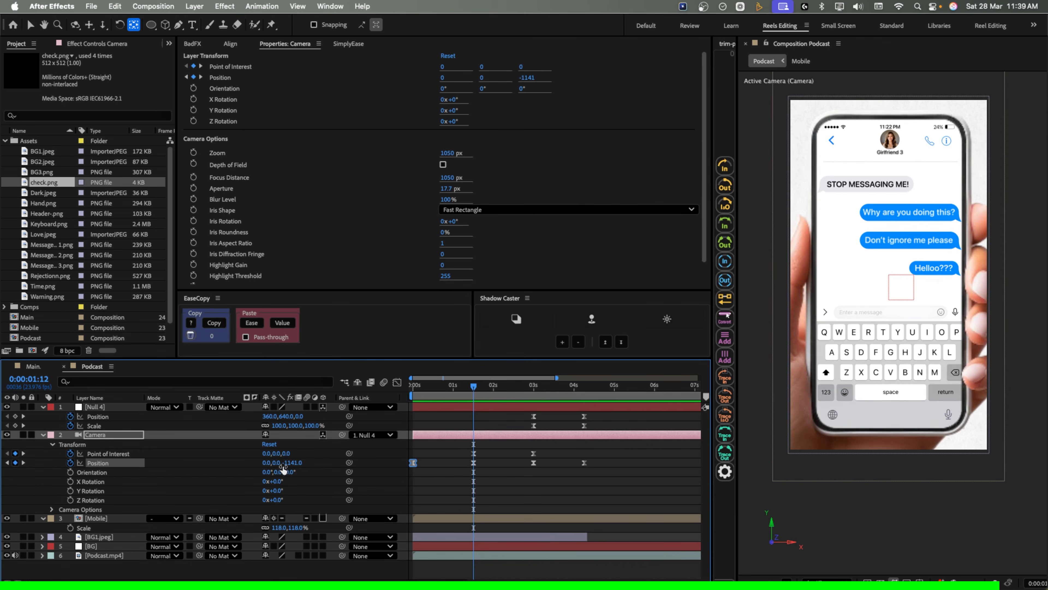
- Set the camera's Z Position to -1197 at 0:00:01:12, preview the move, and go to 0:00:03:00
{"action": "left_click_drag", "start_coordinate": [292, 462], "coordinate": [272, 474]}
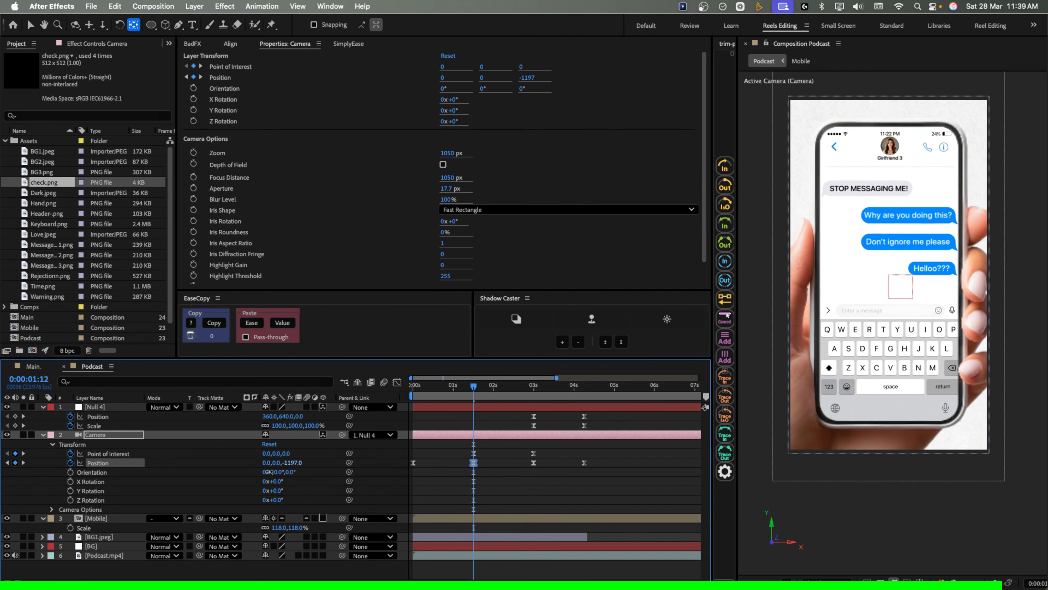
{"action": "key", "text": "space"}
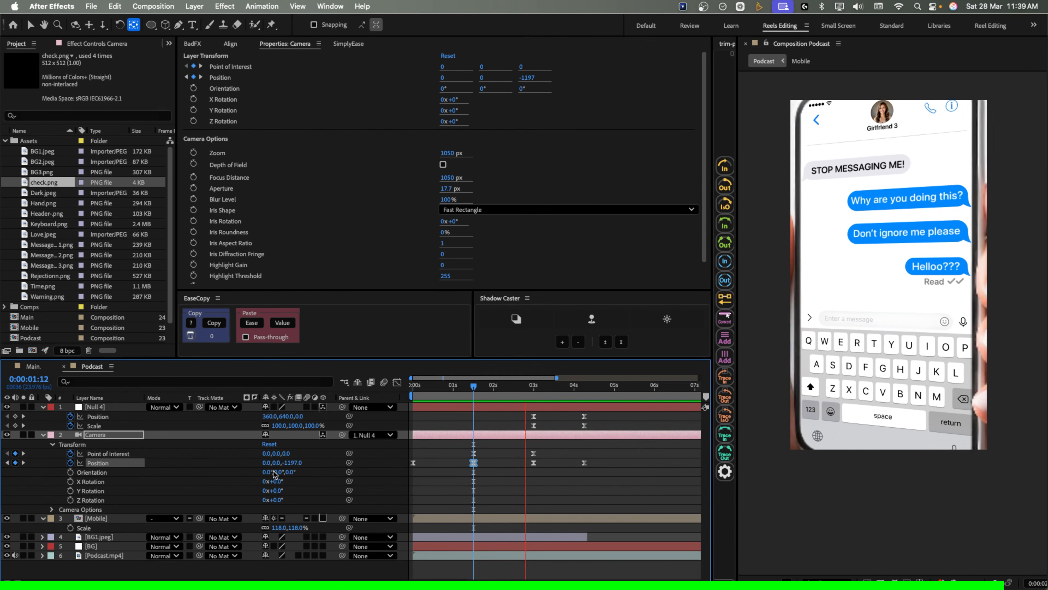
{"action": "key", "text": "space"}
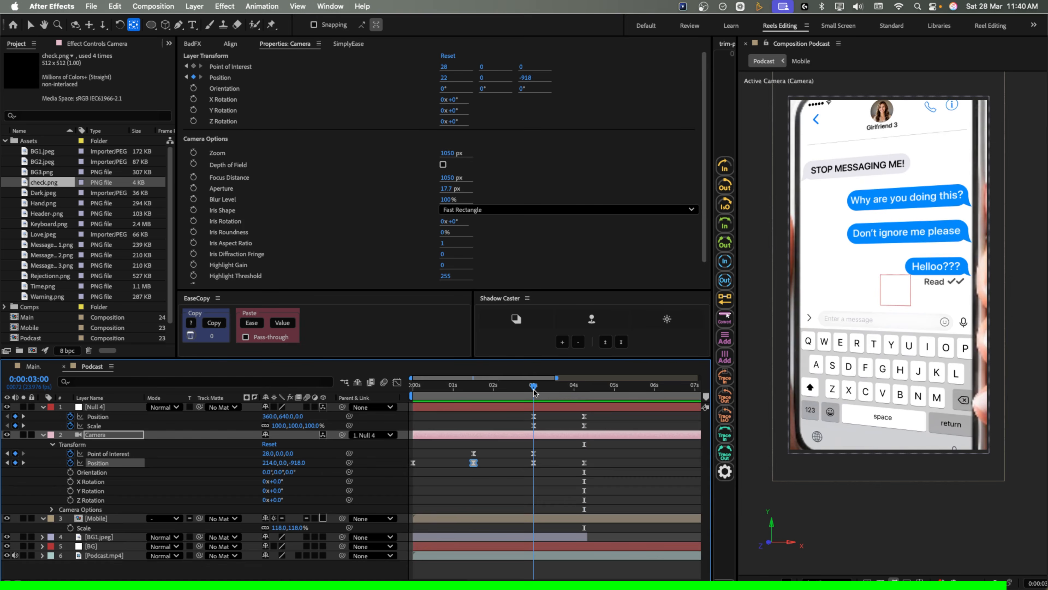
{"action": "left_click", "coordinate": [533, 393]}
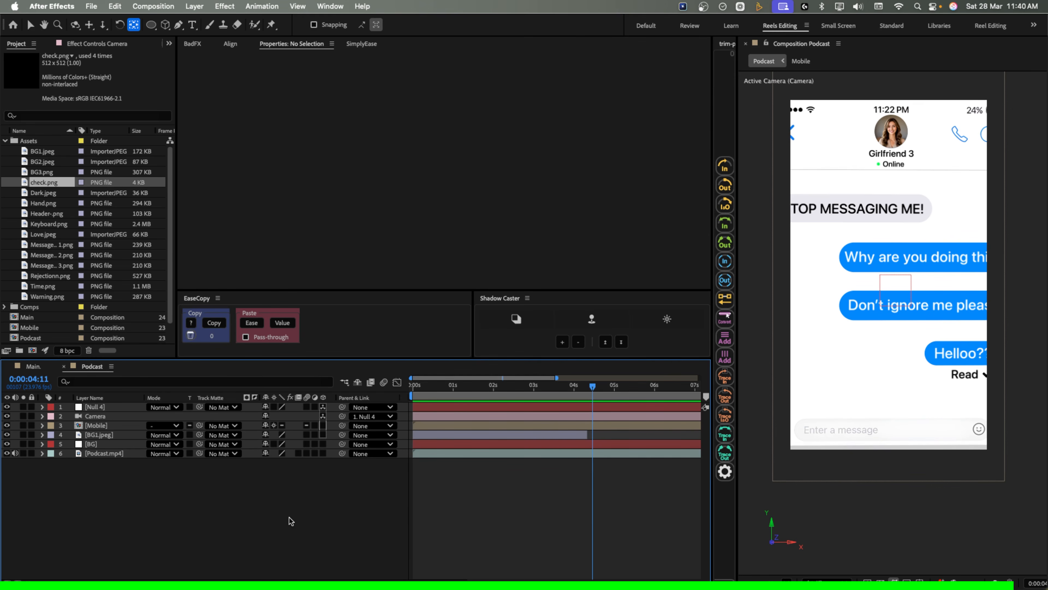
- Create an adjustment layer above the other layers and apply the Posterize Time effect to it
{"action": "right_click", "coordinate": [288, 518]}
{"action": "mouse_move", "coordinate": [307, 447]}
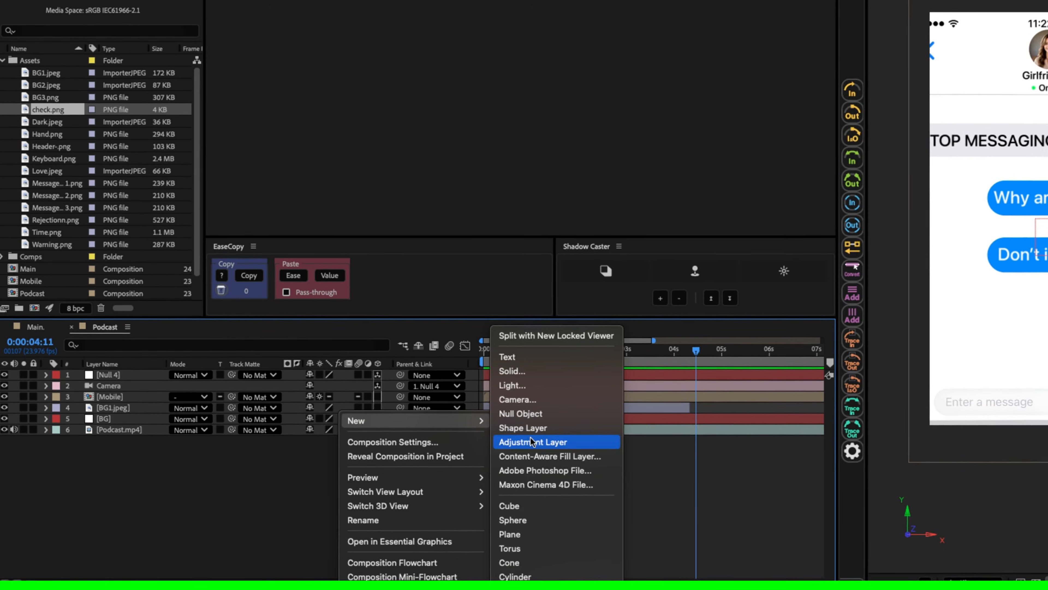
{"action": "left_click", "coordinate": [527, 443]}
{"action": "left_click", "coordinate": [165, 33]}
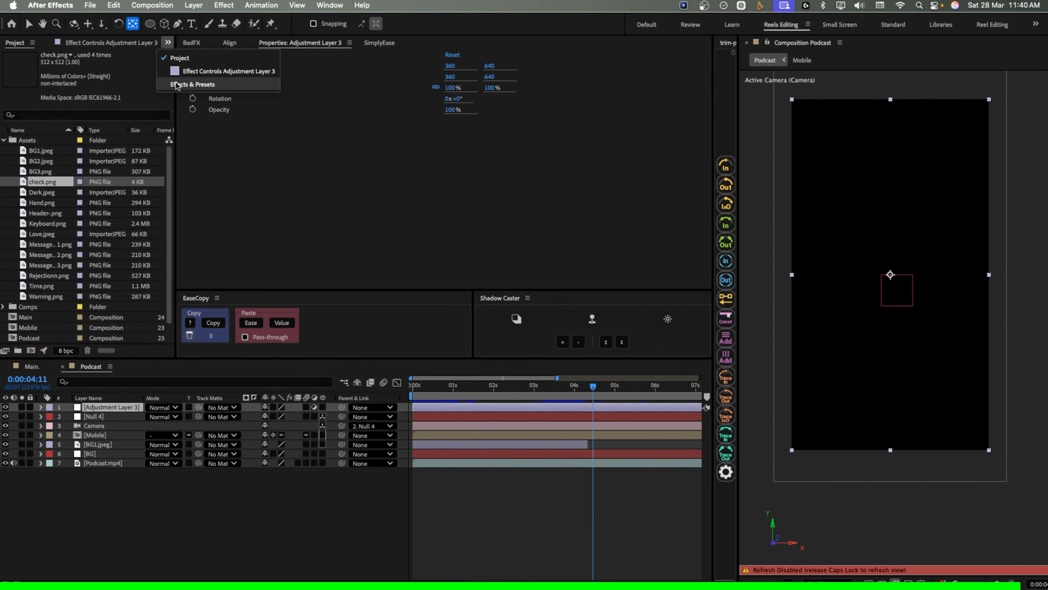
{"action": "left_click", "coordinate": [191, 75]}
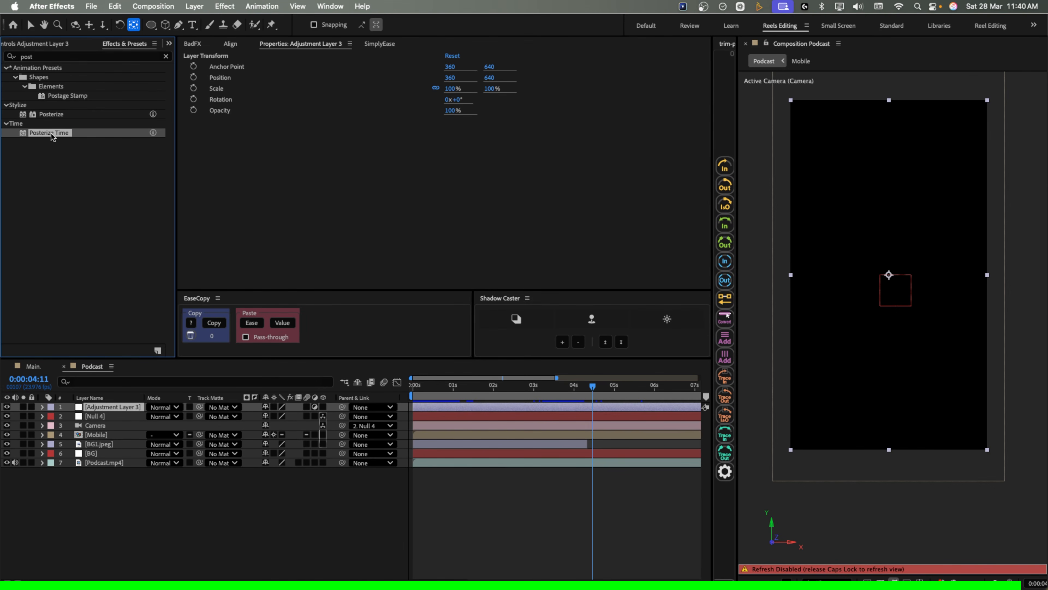
{"action": "left_click_drag", "start_coordinate": [101, 194], "coordinate": [135, 413]}
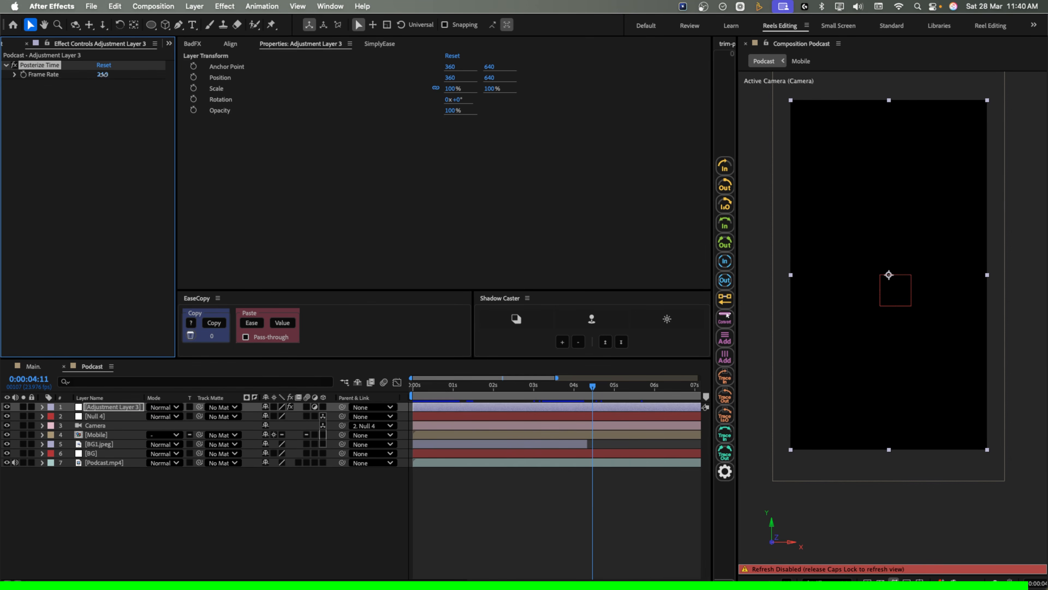
- Set the Posterize Time frame rate to 12 and re-enable the composition's display refresh
{"action": "type", "text": "12"}
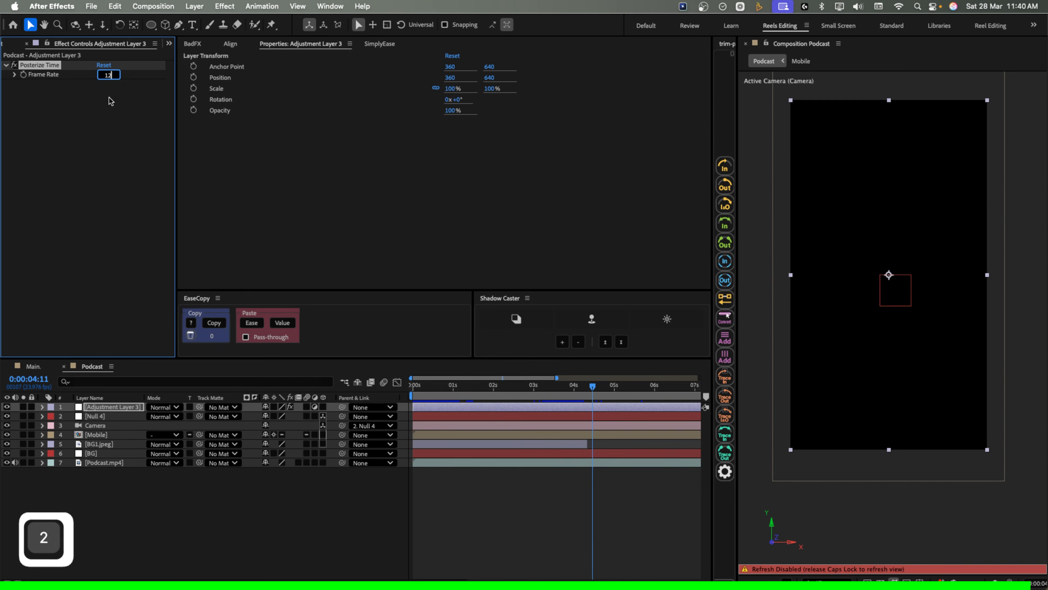
{"action": "key", "text": "Caps_Lock"}
{"action": "key", "text": "Return"}
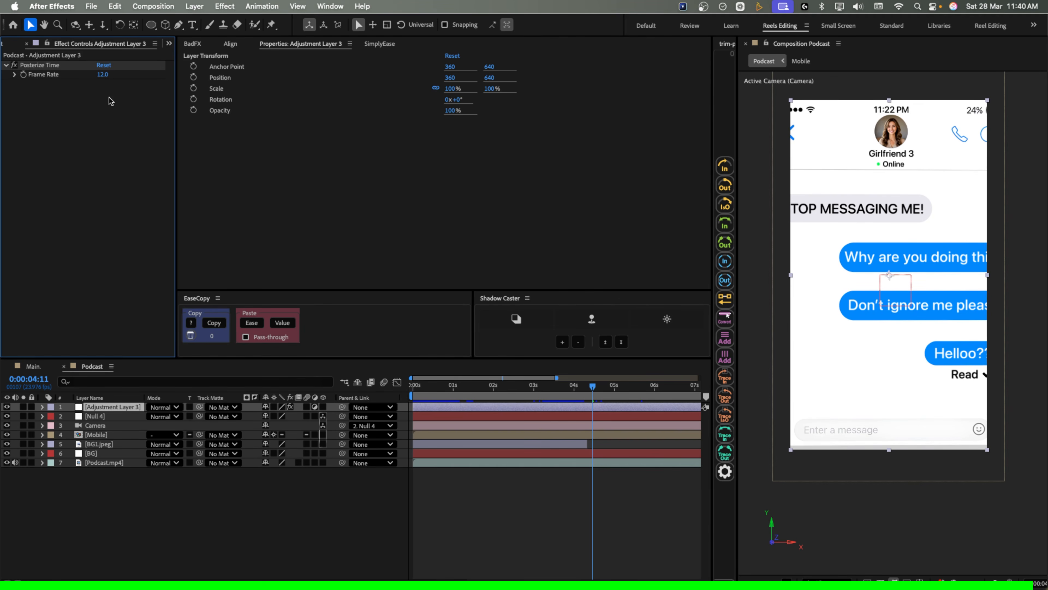
- Trim the adjustment layer's end to 0:00:04:08 and preview the composition from 0:00:00:00
{"action": "left_click", "coordinate": [584, 397]}
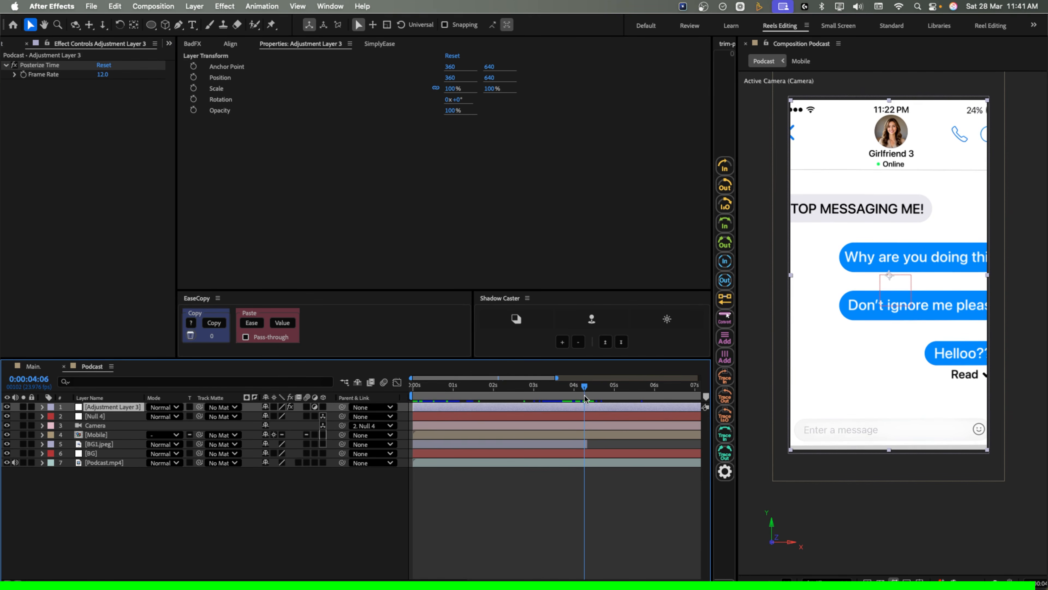
{"action": "left_click", "coordinate": [588, 397]}
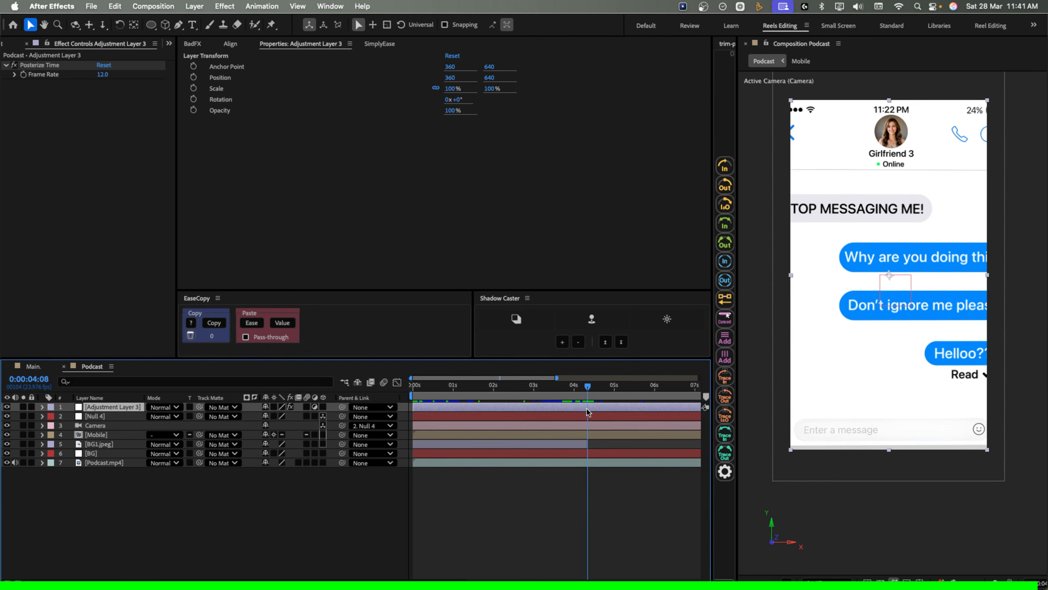
{"action": "key", "text": "alt+bracketright"}
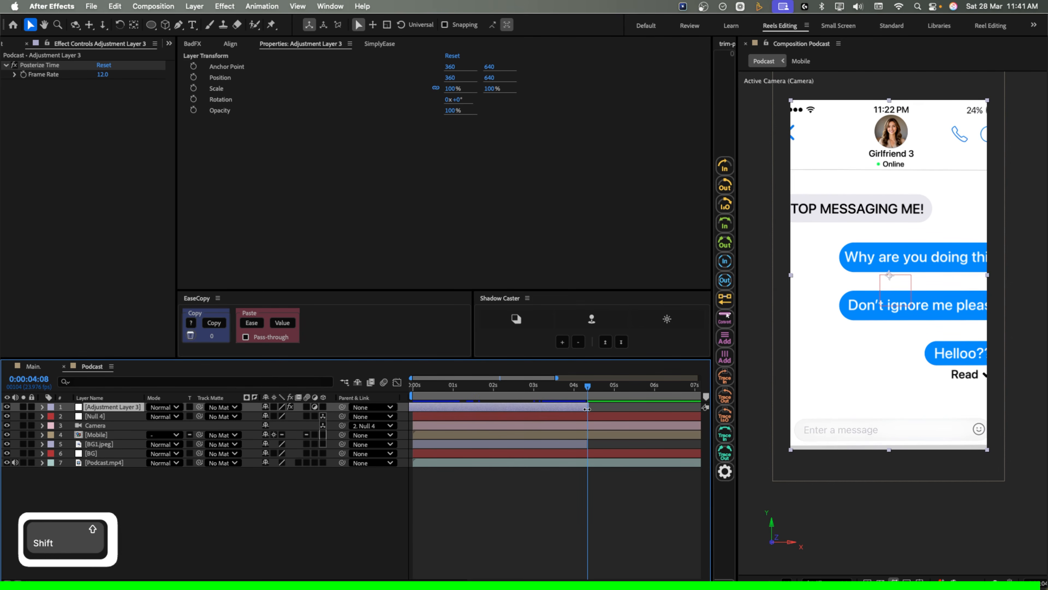
{"action": "left_click", "coordinate": [827, 579]}
{"action": "left_click", "coordinate": [821, 510]}
{"action": "left_click", "coordinate": [408, 391]}
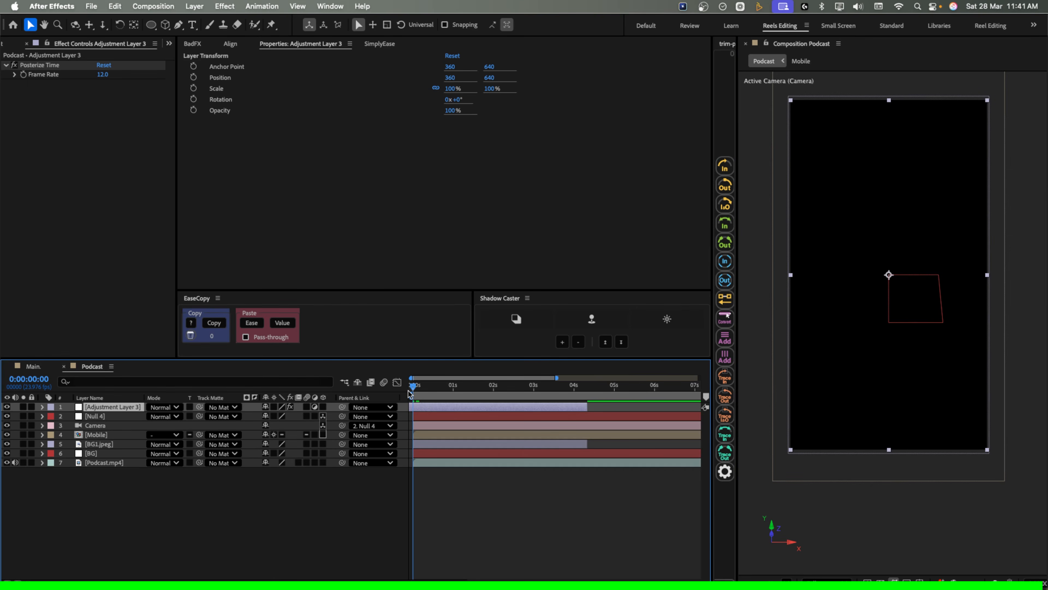
{"action": "key", "text": "space"}
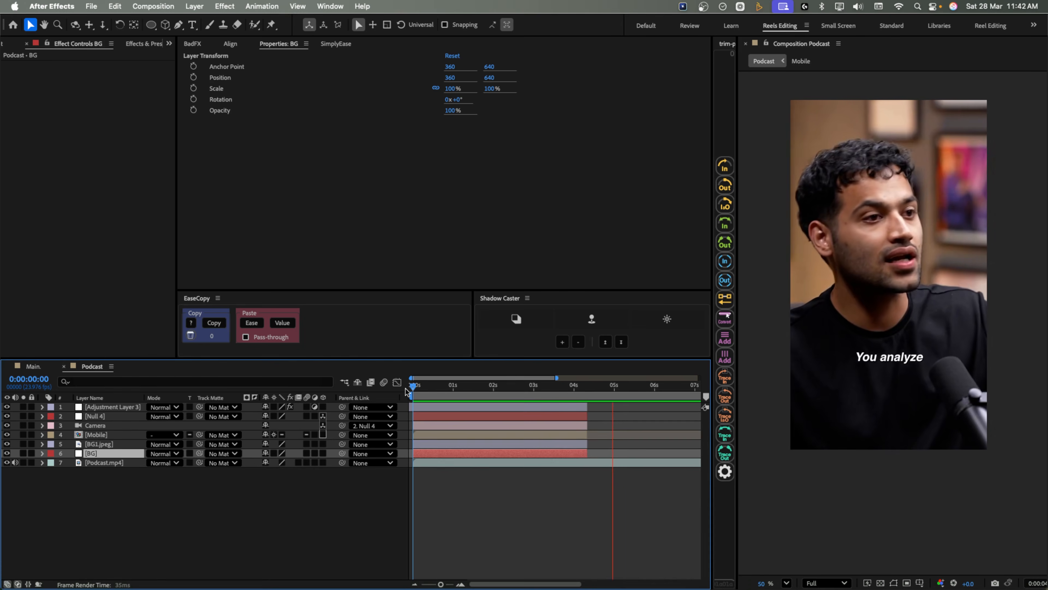
{"action": "key", "text": "space"}
- Change the label color of all six layers above Podcast.mp4 to Green
{"action": "left_click_drag", "start_coordinate": [407, 392], "coordinate": [539, 395]}
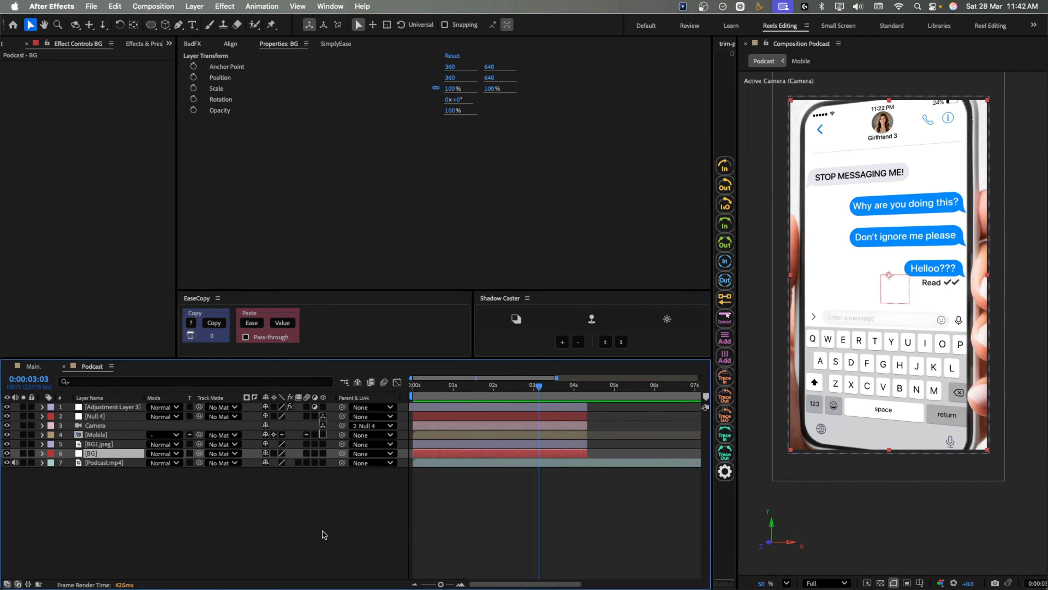
{"action": "left_click", "coordinate": [115, 408], "text": "shift"}
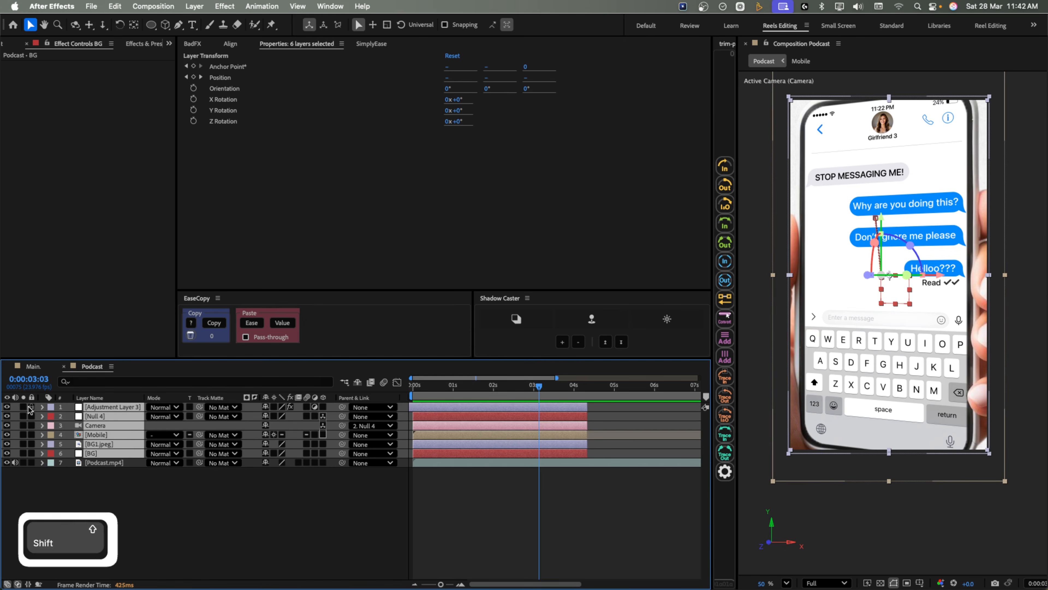
{"action": "left_click", "coordinate": [54, 409]}
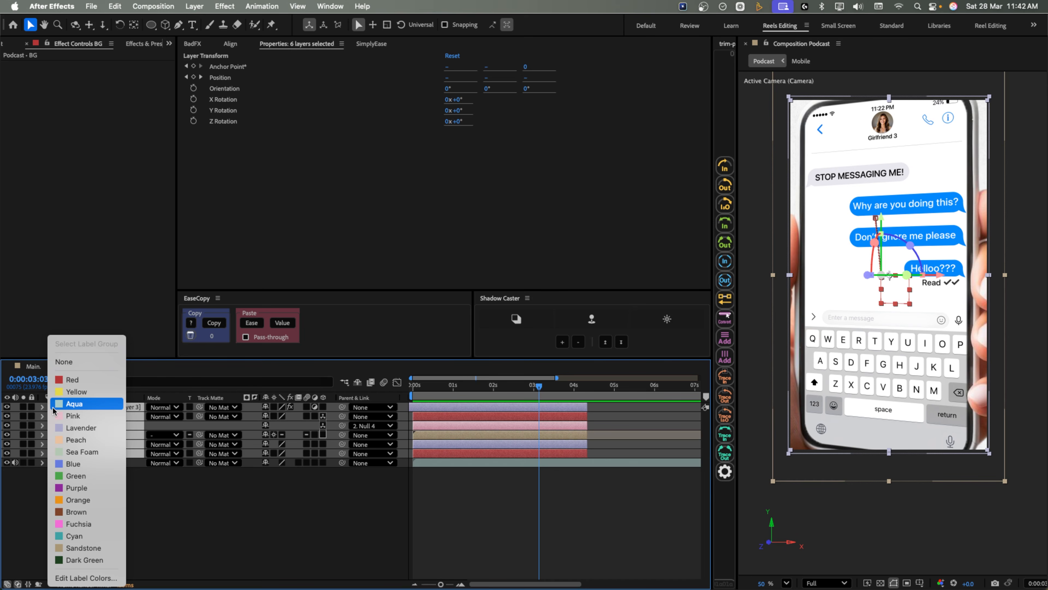
{"action": "left_click", "coordinate": [91, 476]}
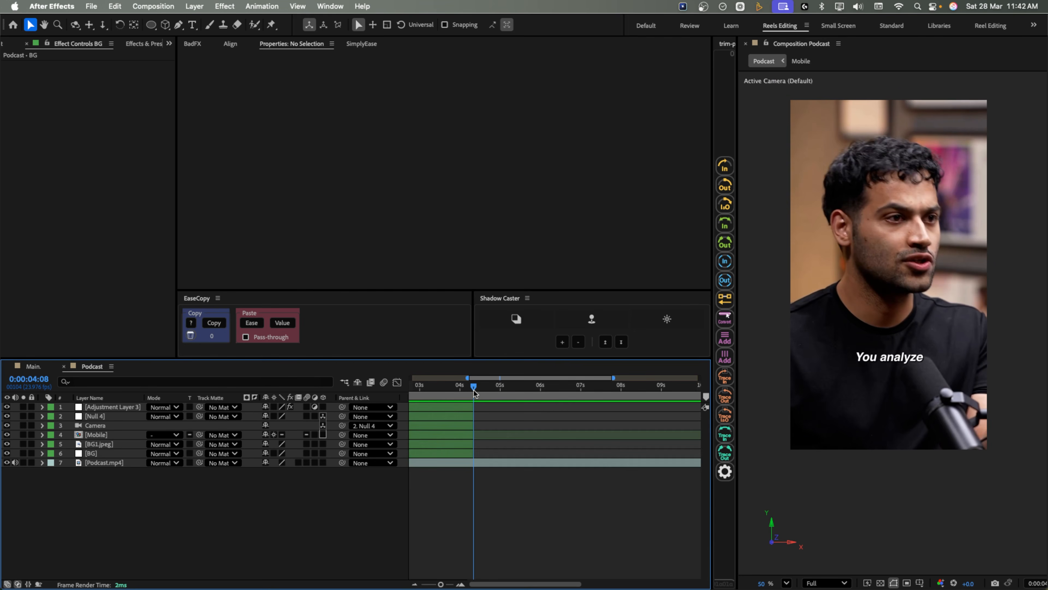
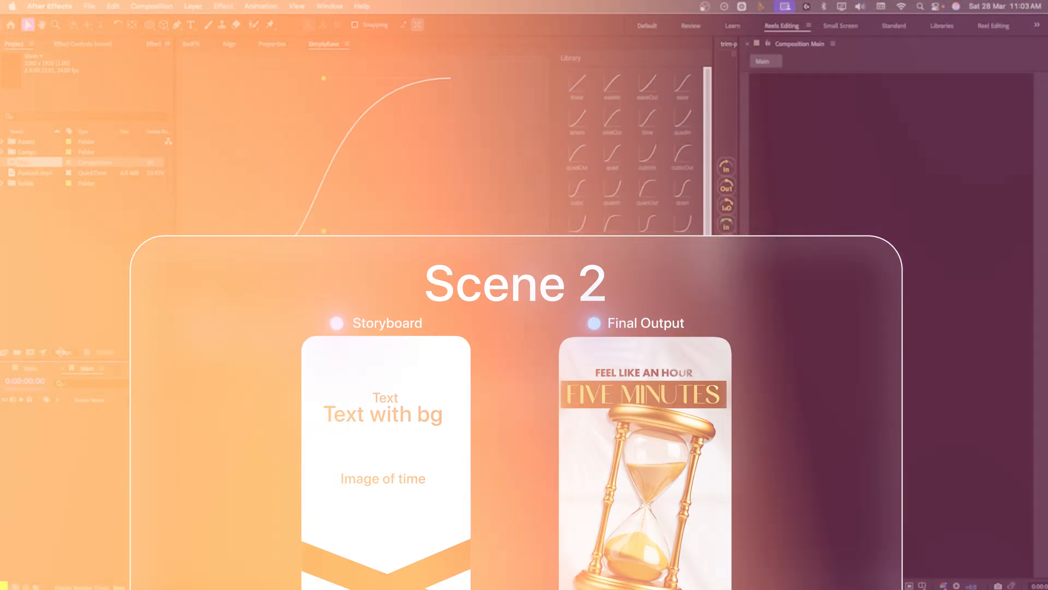
- Preview the podcast from 0:00:04:08, add BG2.jpeg as the top layer and trim its start to 0:00:08:05
{"action": "key", "text": "space"}
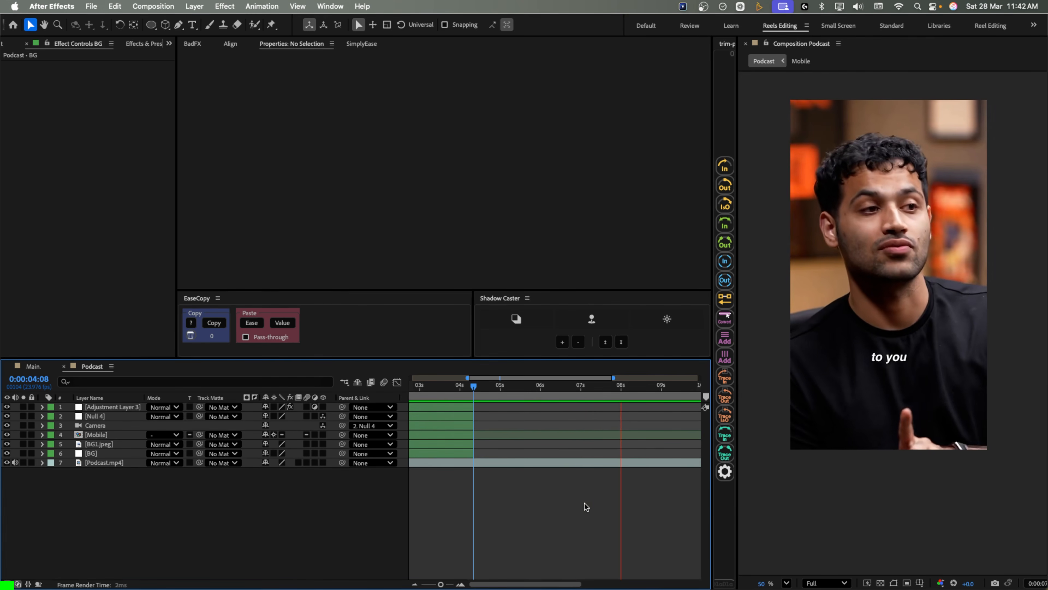
{"action": "key", "text": "space"}
{"action": "left_click_drag", "start_coordinate": [616, 397], "coordinate": [629, 399]}
{"action": "key", "text": "space"}
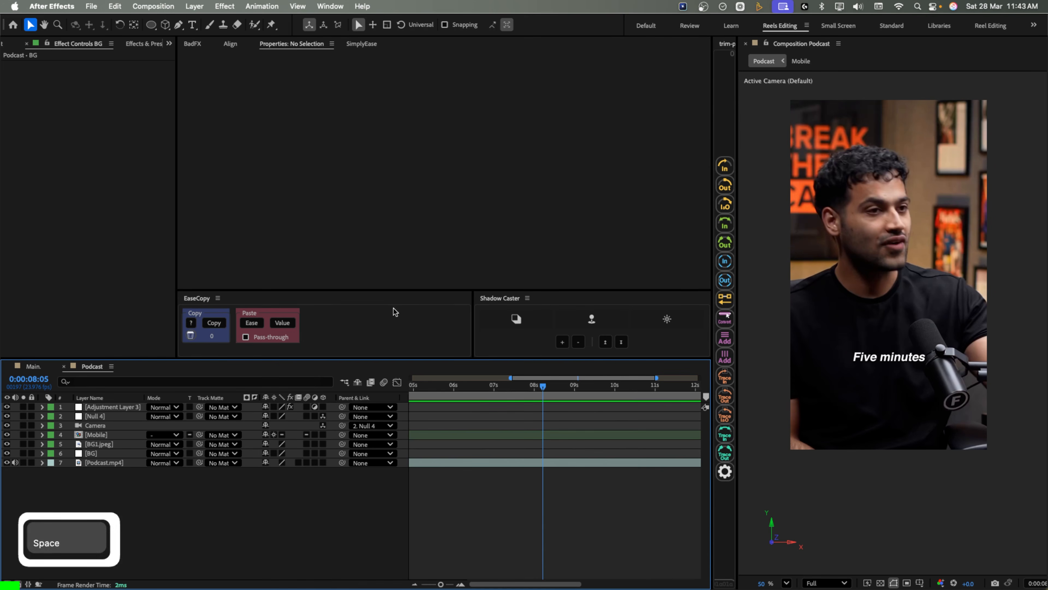
{"action": "left_click", "coordinate": [169, 43]}
{"action": "left_click", "coordinate": [180, 59]}
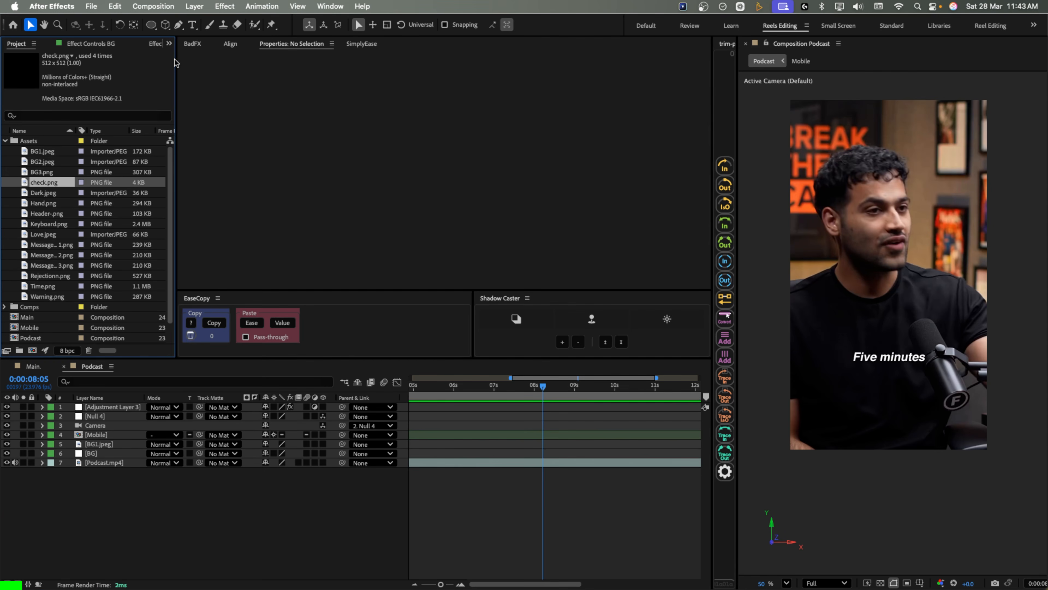
{"action": "left_click", "coordinate": [35, 165]}
{"action": "left_click_drag", "start_coordinate": [36, 165], "coordinate": [101, 410]}
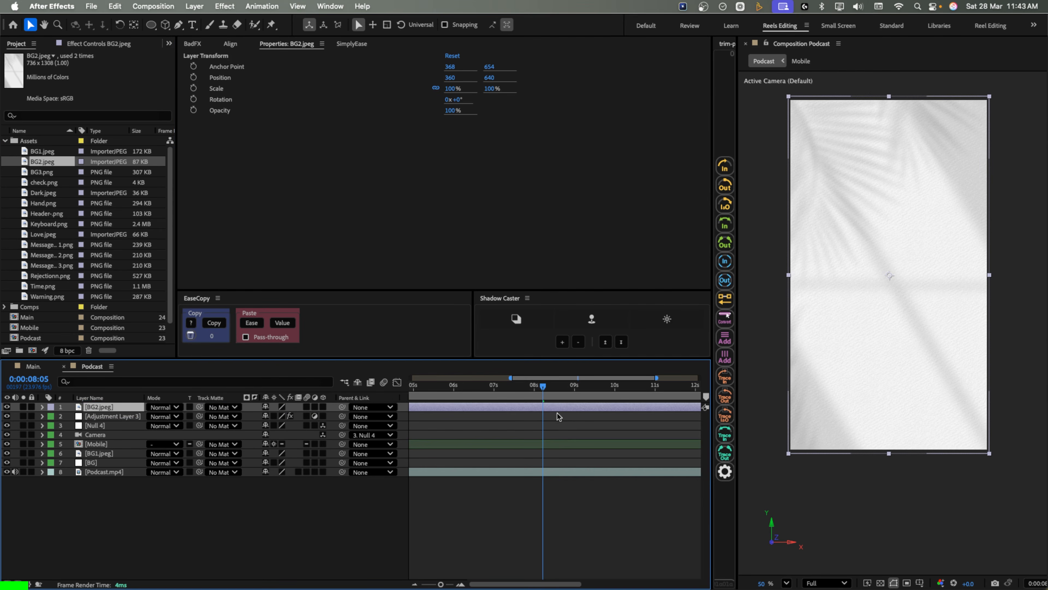
{"action": "key", "text": "alt+bracketleft"}
- Preview the podcast from 0:00:08:05 and trim the end of BG2.jpeg to about 0:00:12:06
{"action": "key", "text": "space"}
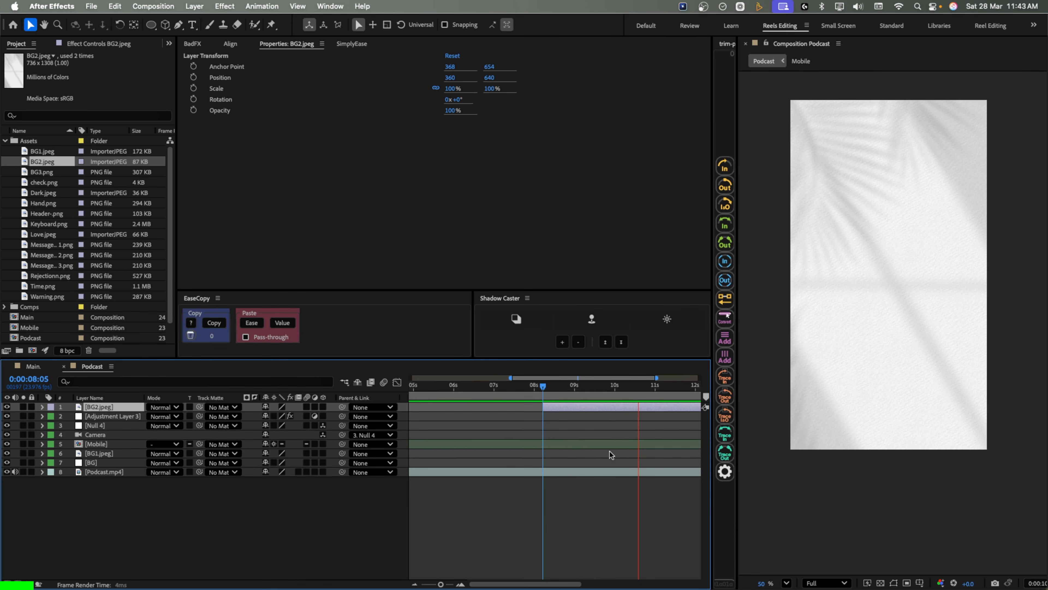
{"action": "key", "text": "space"}
{"action": "left_click_drag", "start_coordinate": [609, 452], "coordinate": [562, 452]}
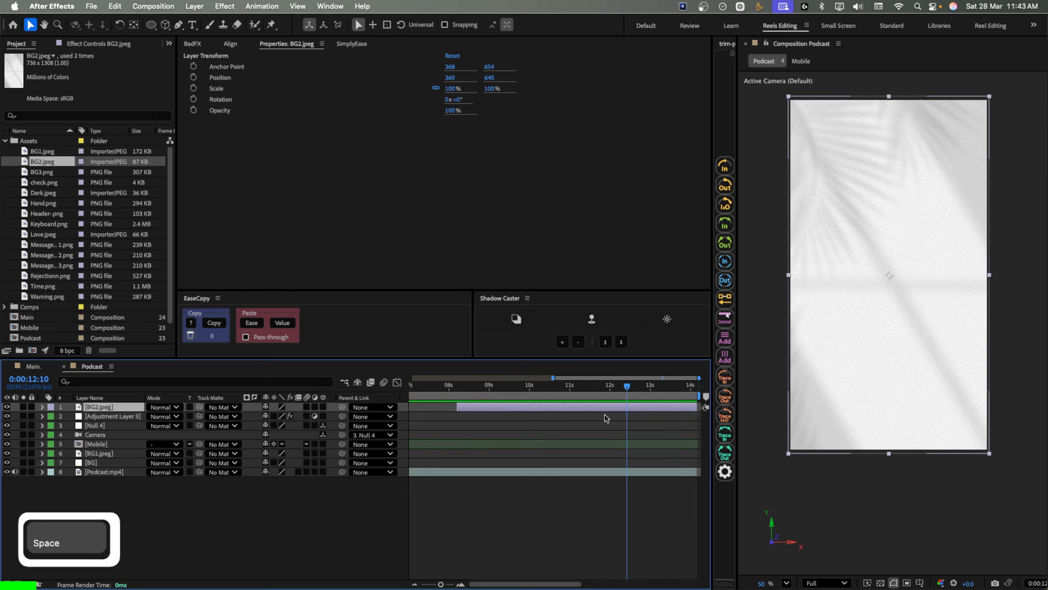
{"action": "left_click", "coordinate": [624, 395]}
{"action": "left_click_drag", "start_coordinate": [623, 395], "coordinate": [626, 397]}
{"action": "key", "text": "alt+bracketright"}
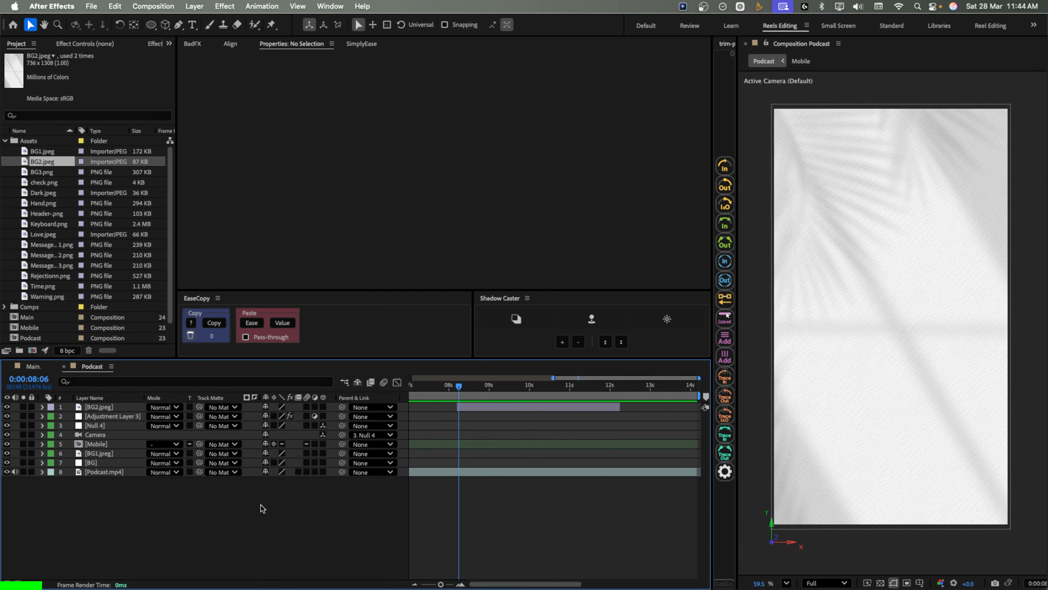
- Add Time.png as the top layer, with its Scale at 62% and its Position at 360, 699
{"action": "left_click", "coordinate": [40, 286]}
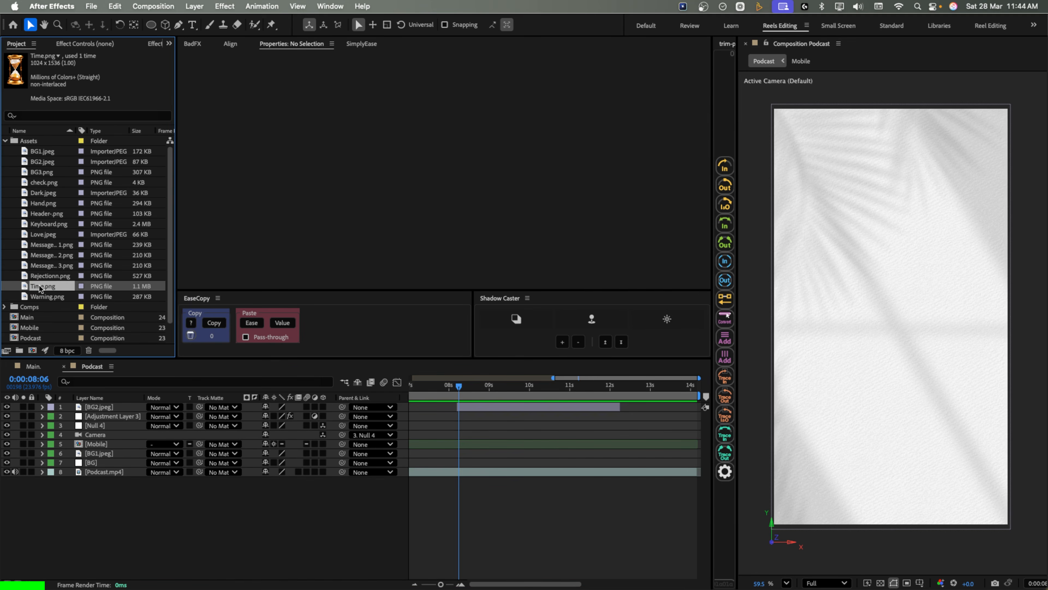
{"action": "left_click_drag", "start_coordinate": [49, 298], "coordinate": [113, 406]}
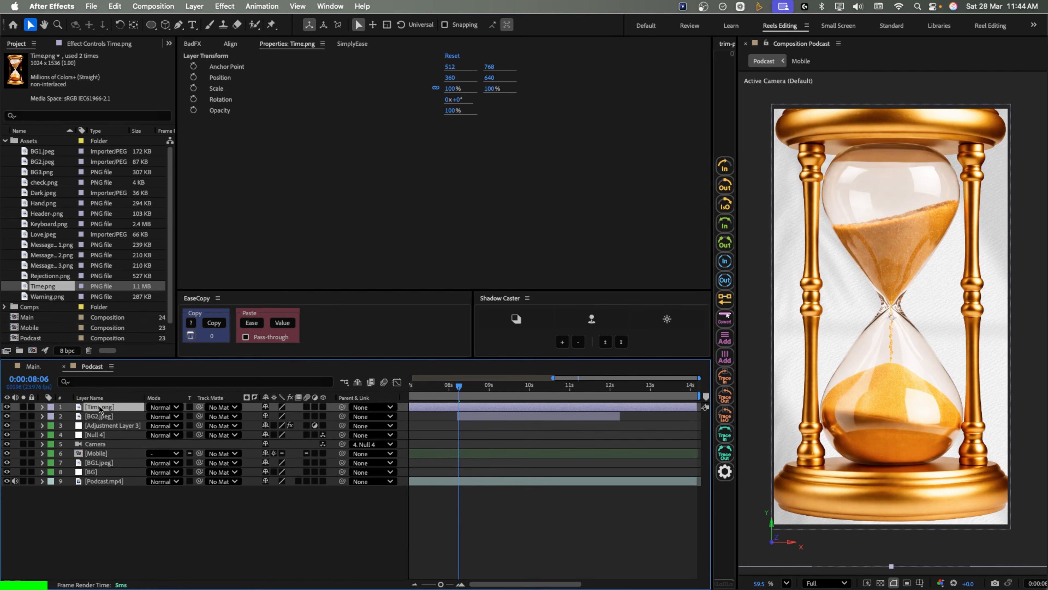
{"action": "key", "text": "s"}
{"action": "left_click_drag", "start_coordinate": [296, 416], "coordinate": [274, 413]}
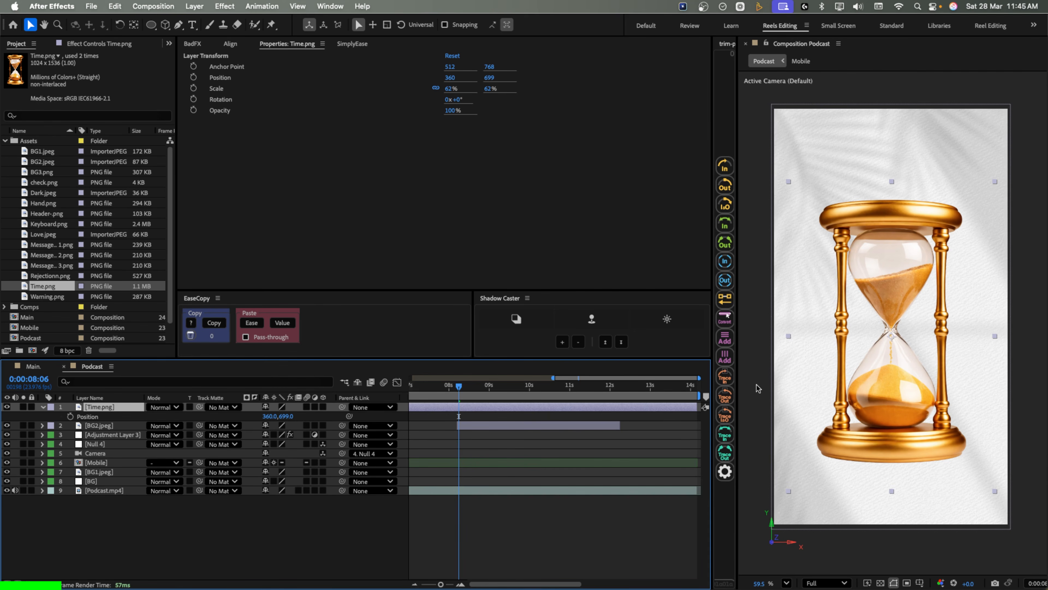
- Separate the dimensions of Time.png's Position and add a Y Position keyframe at 0:00:08:06
{"action": "left_click", "coordinate": [86, 417]}
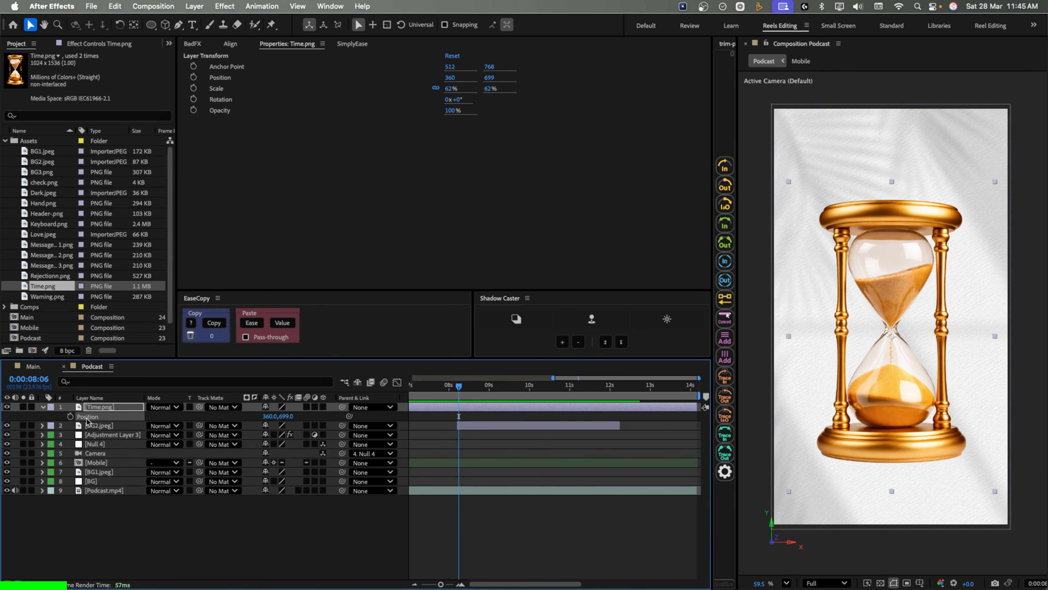
{"action": "right_click", "coordinate": [88, 417]}
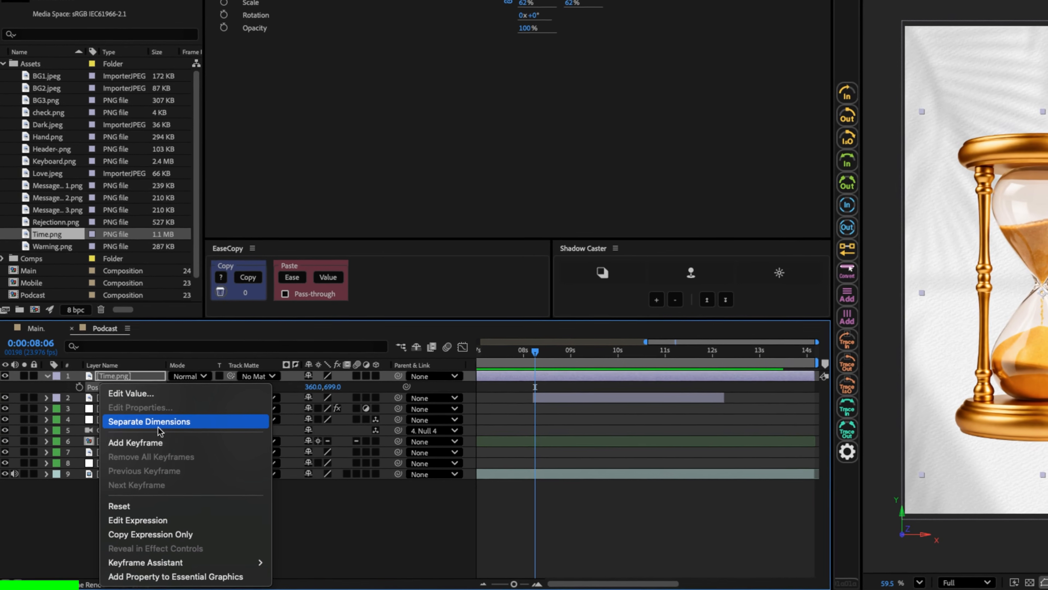
{"action": "left_click", "coordinate": [158, 423]}
{"action": "left_click", "coordinate": [79, 398]}
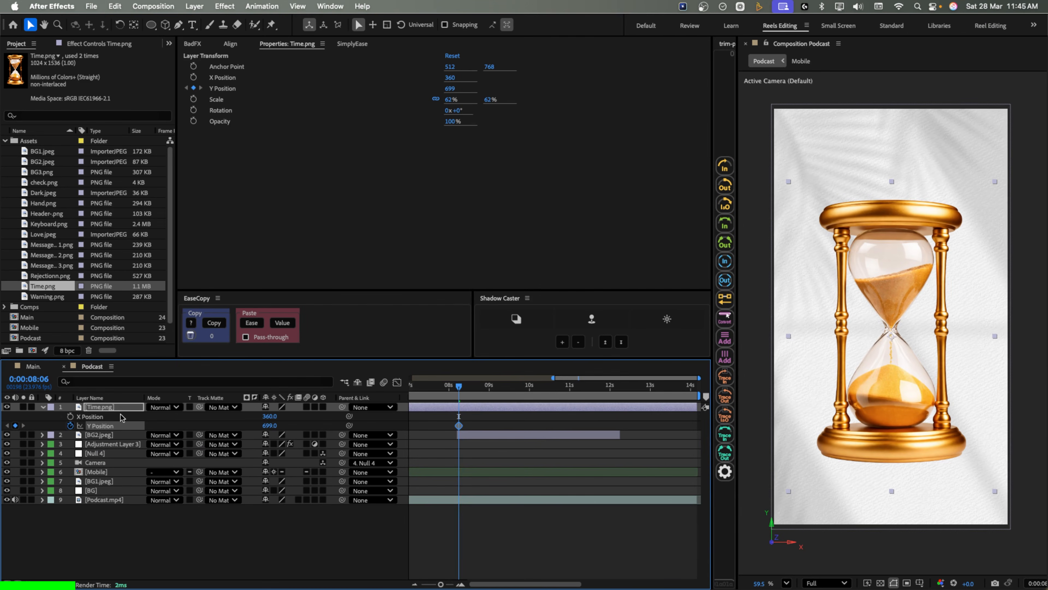
- Reveal the Rotation property of Time.png and keyframe it at 0:00:08:06
{"action": "left_click", "coordinate": [117, 408]}
{"action": "key", "text": "shift+r"}
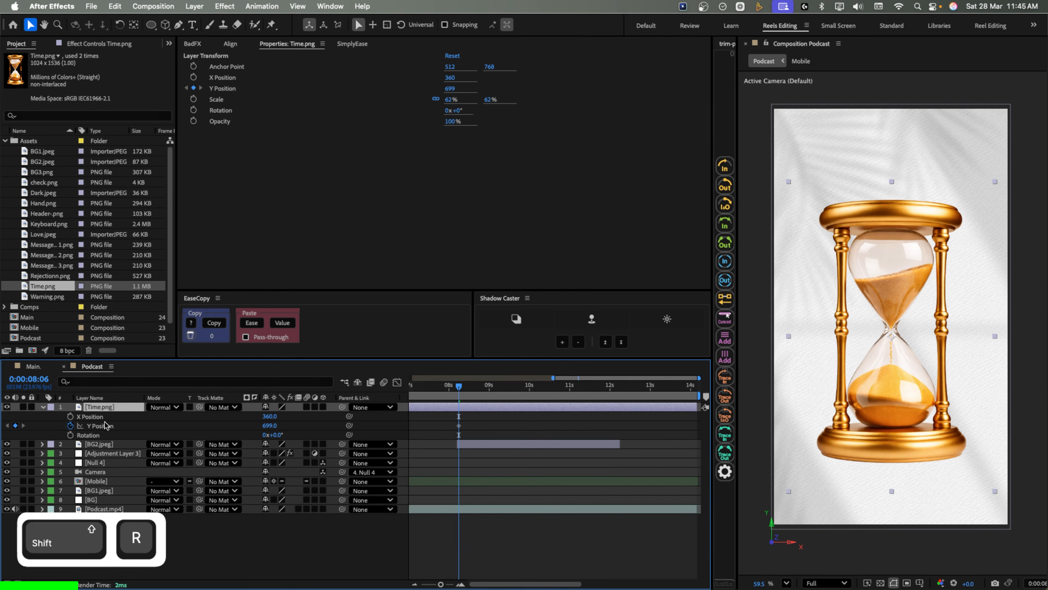
{"action": "left_click", "coordinate": [459, 435]}
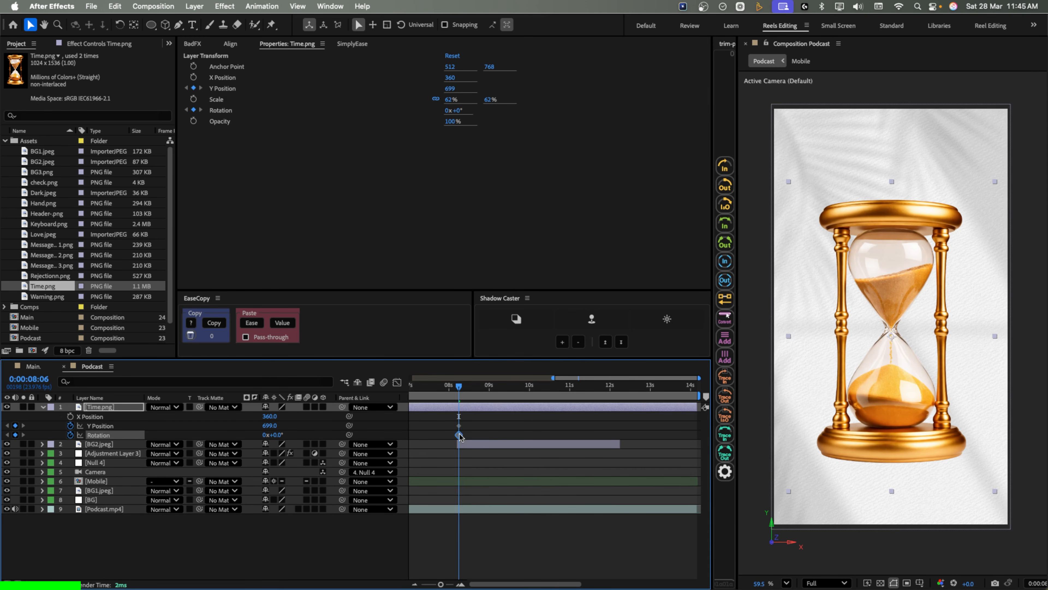
- Keyframe Time.png to end at Rotation 11° at 0:00:09:00, starting from Rotation -8° and Y Position 1728 at 0:00:08:06
{"action": "left_click_drag", "start_coordinate": [273, 435], "coordinate": [283, 435]}
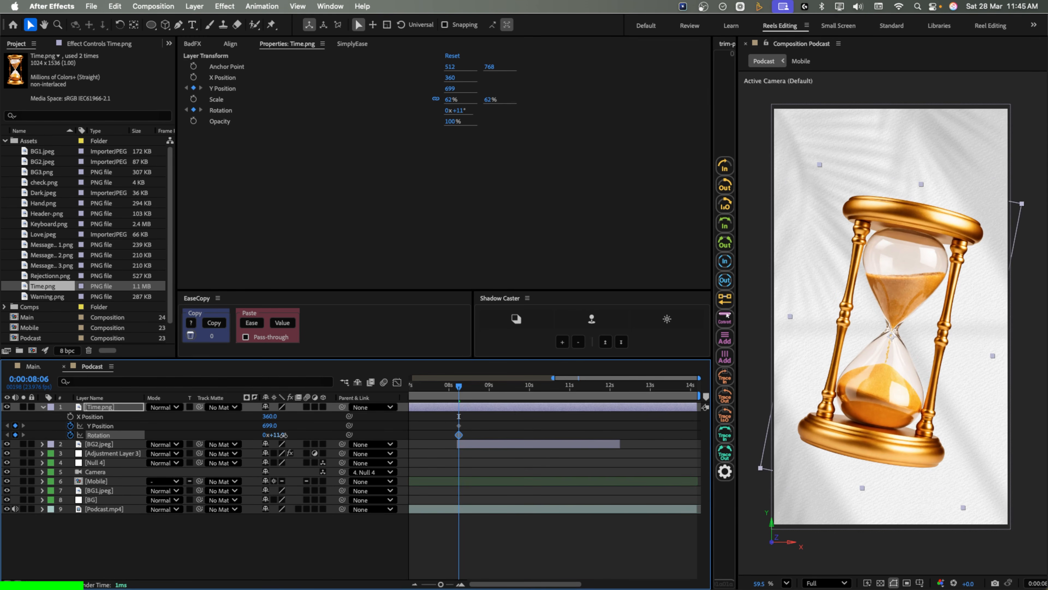
{"action": "left_click_drag", "start_coordinate": [473, 421], "coordinate": [490, 435]}
{"action": "left_click", "coordinate": [292, 438]}
{"action": "left_click_drag", "start_coordinate": [279, 438], "coordinate": [797, 400]}
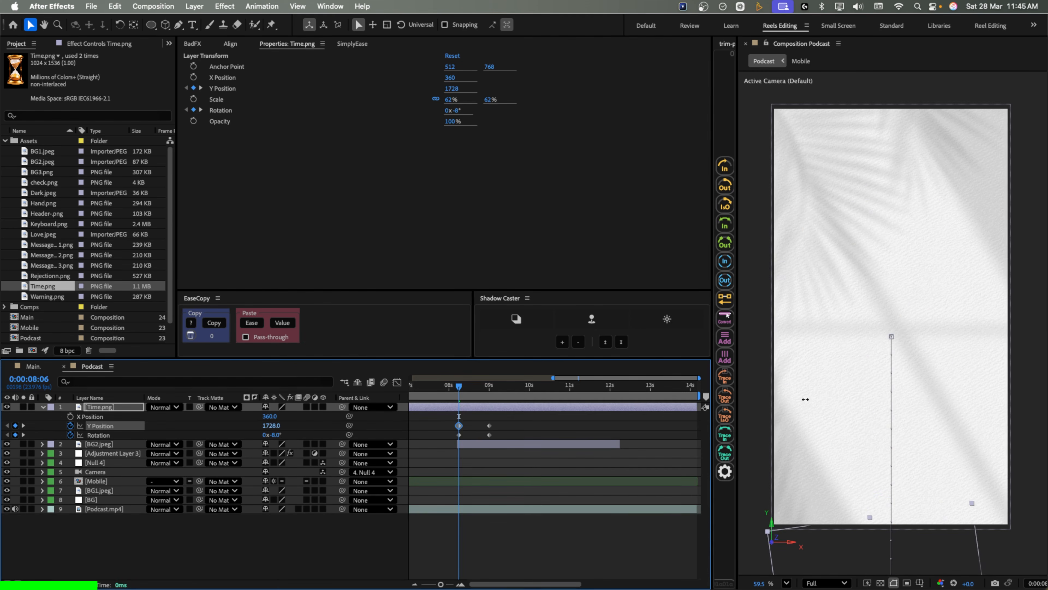
- Preview the hourglass entrance and retime its Y Position and Rotation keyframes to run from about 0:00:07:22 to 0:00:09:12
{"action": "left_click_drag", "start_coordinate": [460, 390], "coordinate": [436, 398]}
{"action": "key", "text": "space"}
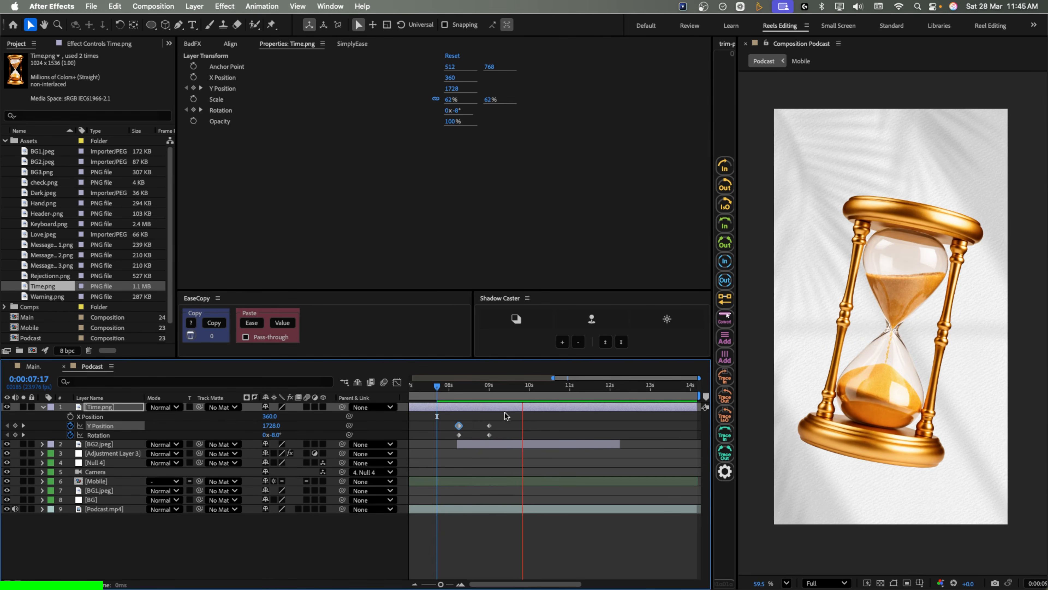
{"action": "key", "text": "space"}
{"action": "left_click", "coordinate": [510, 427]}
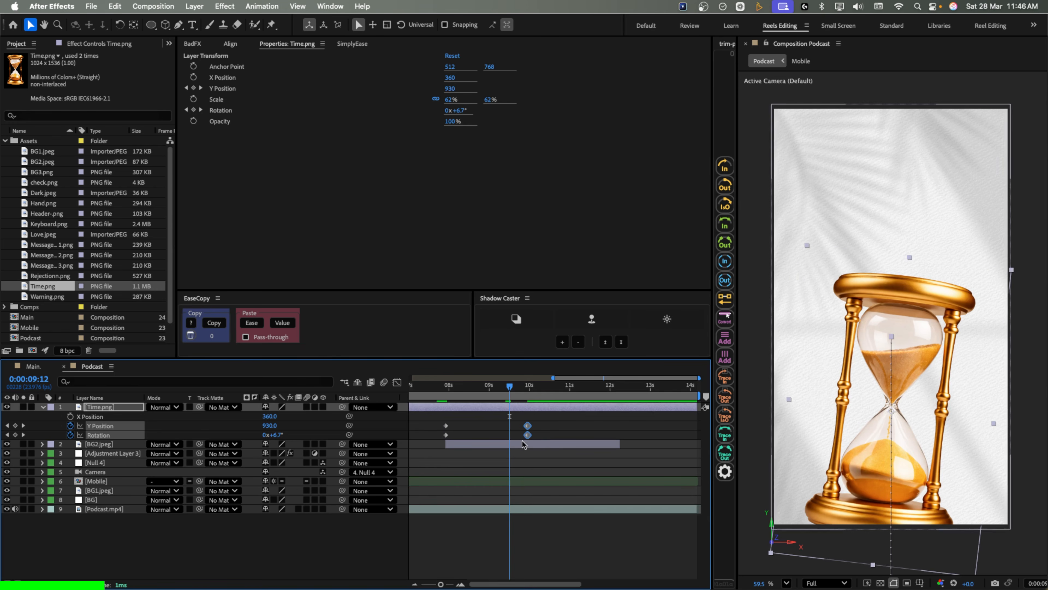
{"action": "left_click_drag", "start_coordinate": [528, 435], "coordinate": [510, 437]}
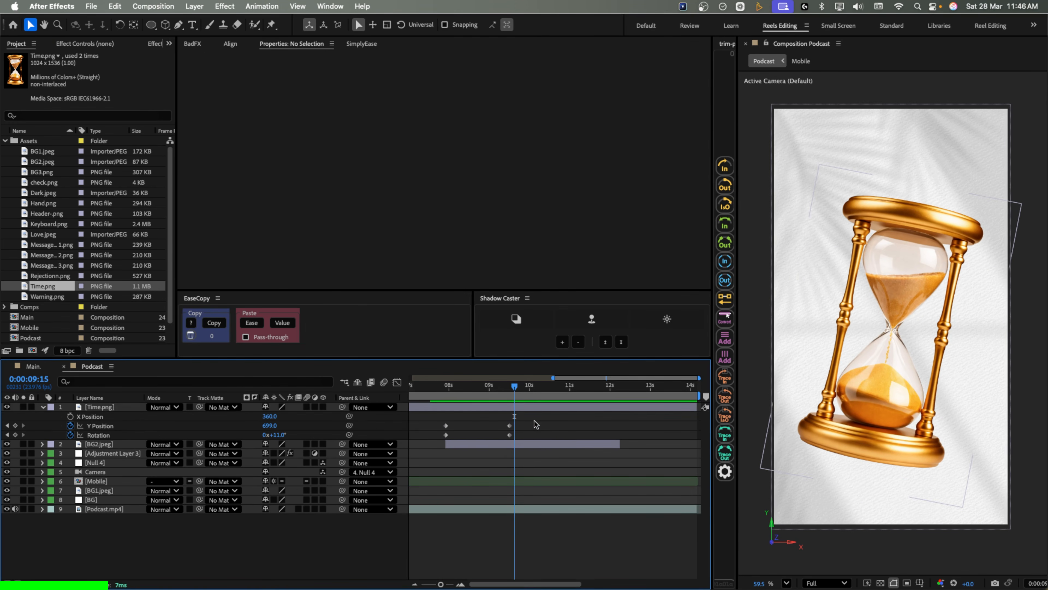
- Apply Easy Ease to Time.png's Y Position and Rotation keyframes, shape their speed curves for a fast start and slow finish, and preview
{"action": "left_click_drag", "start_coordinate": [535, 421], "coordinate": [436, 443]}
{"action": "key", "text": "F9"}
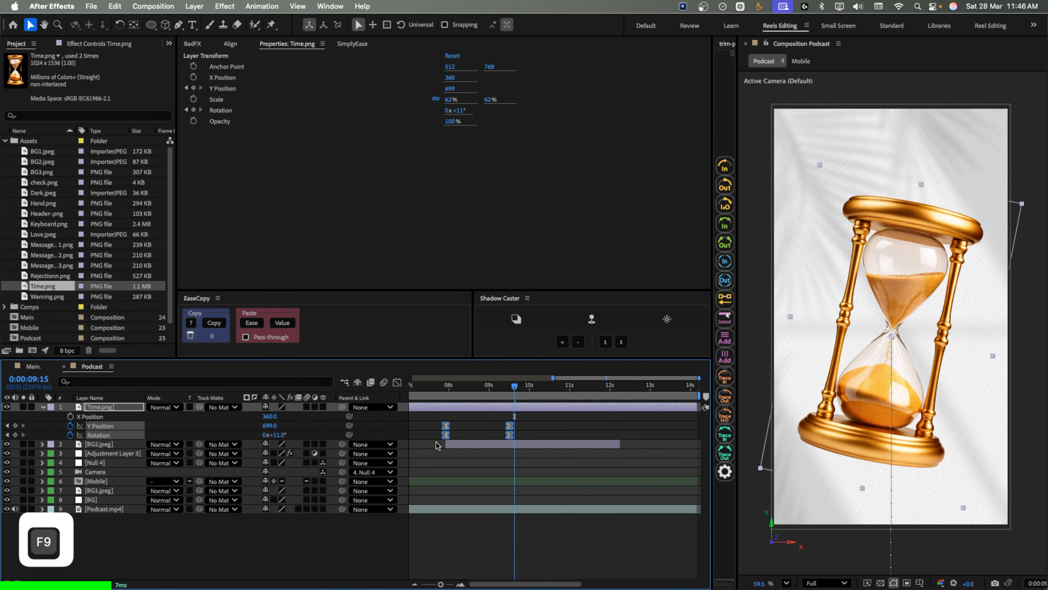
{"action": "left_click", "coordinate": [397, 382]}
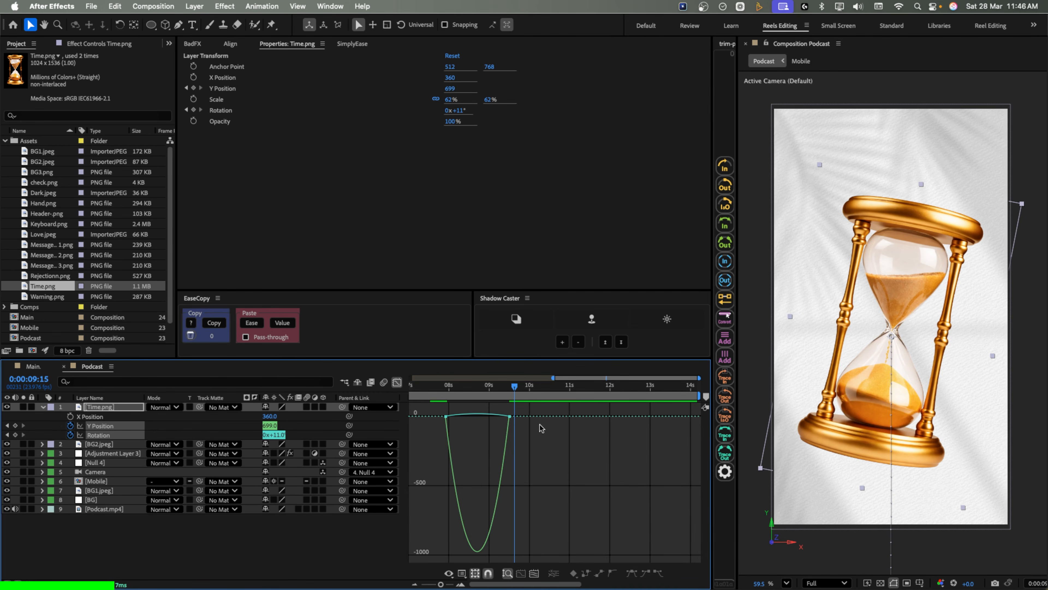
{"action": "left_click_drag", "start_coordinate": [488, 438], "coordinate": [437, 393]}
{"action": "key", "text": "space"}
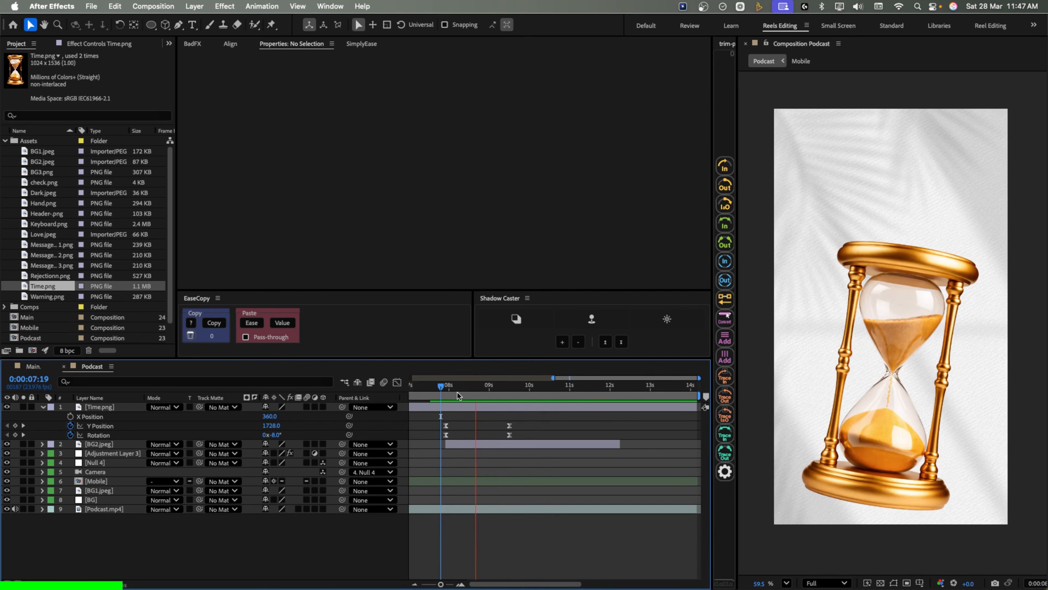
{"action": "key", "text": "space"}
- Apply a Shadow Caster shadow to Time.png with its Direction at 228°, and collapse the layer's properties
{"action": "left_click", "coordinate": [124, 407]}
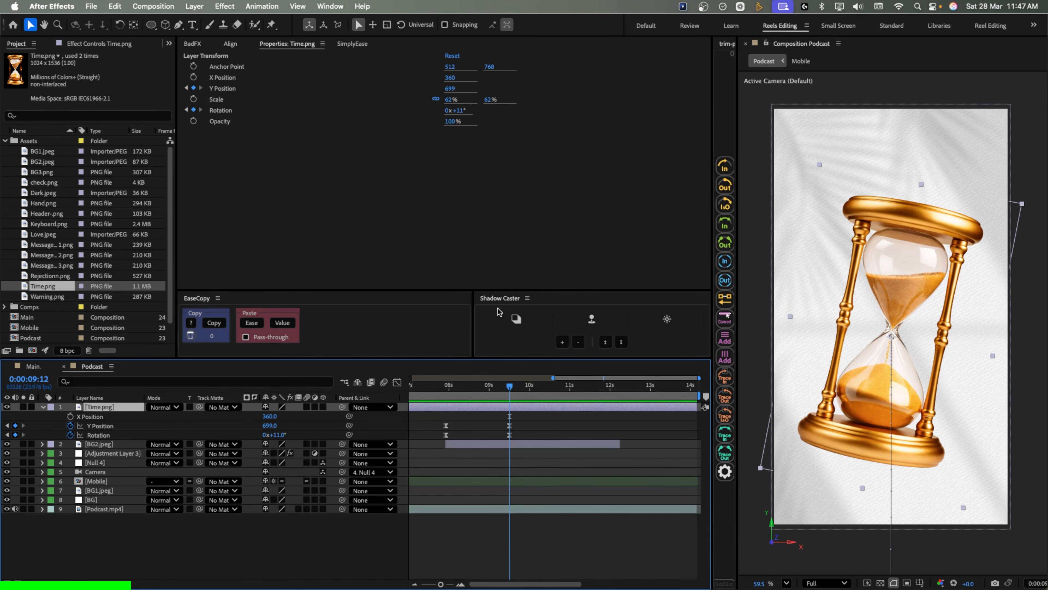
{"action": "left_click", "coordinate": [515, 319]}
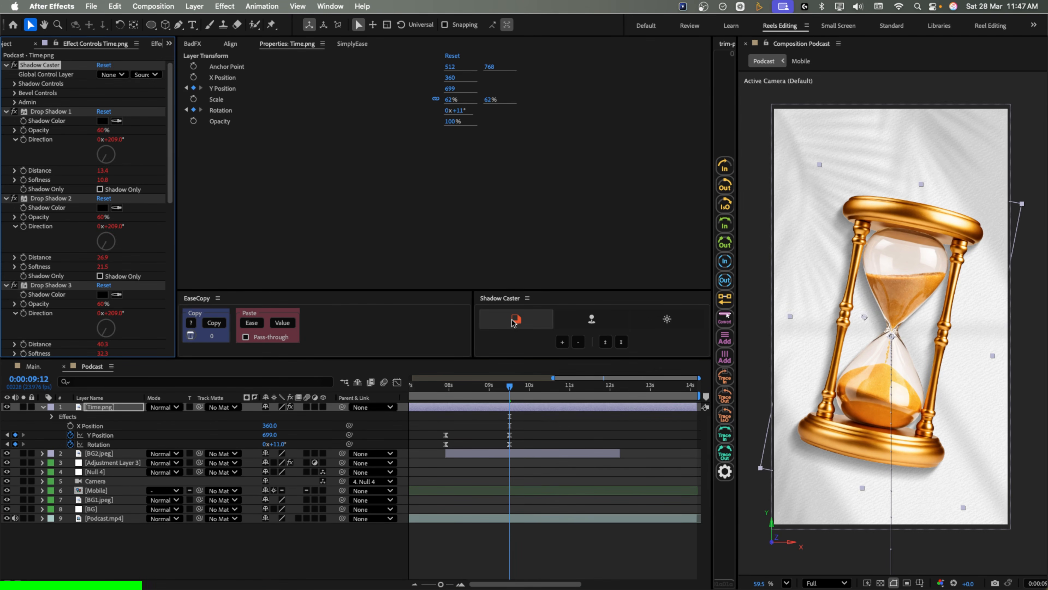
{"action": "left_click", "coordinate": [15, 84]}
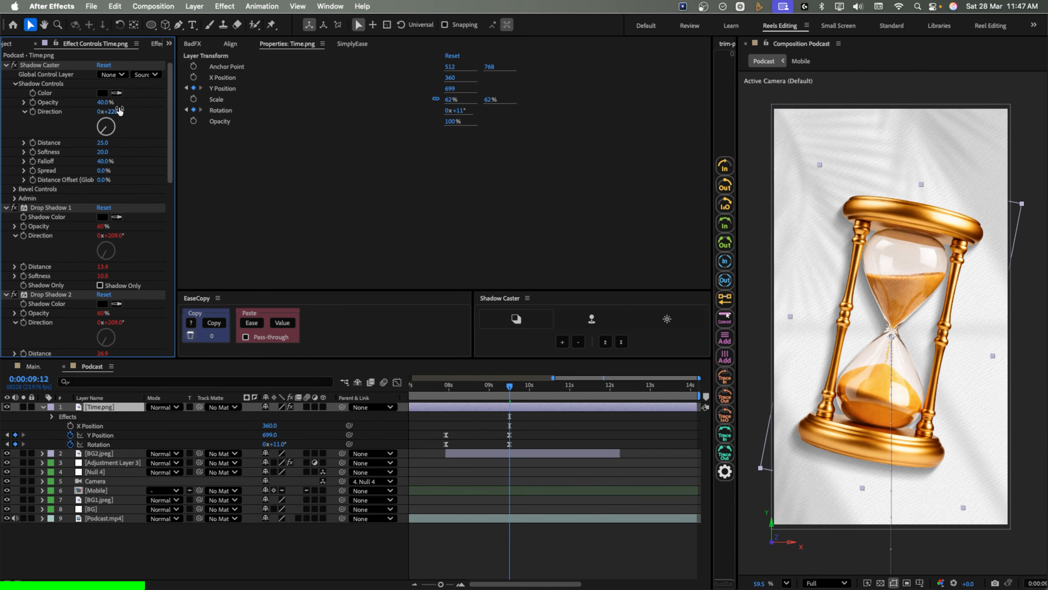
{"action": "left_click_drag", "start_coordinate": [115, 116], "coordinate": [124, 118]}
{"action": "left_click", "coordinate": [170, 552]}
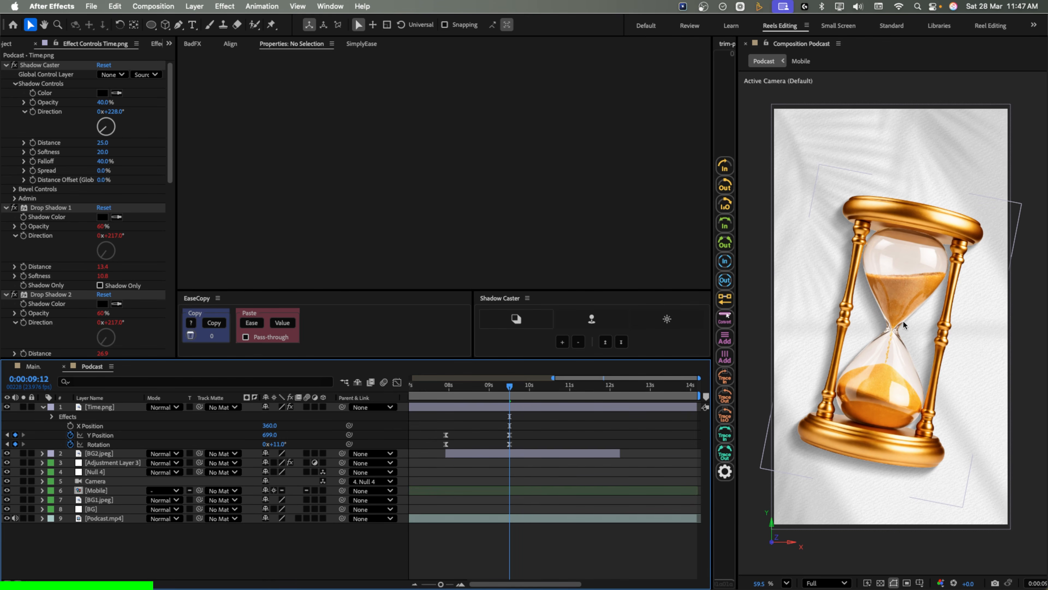
{"action": "key", "text": "u"}
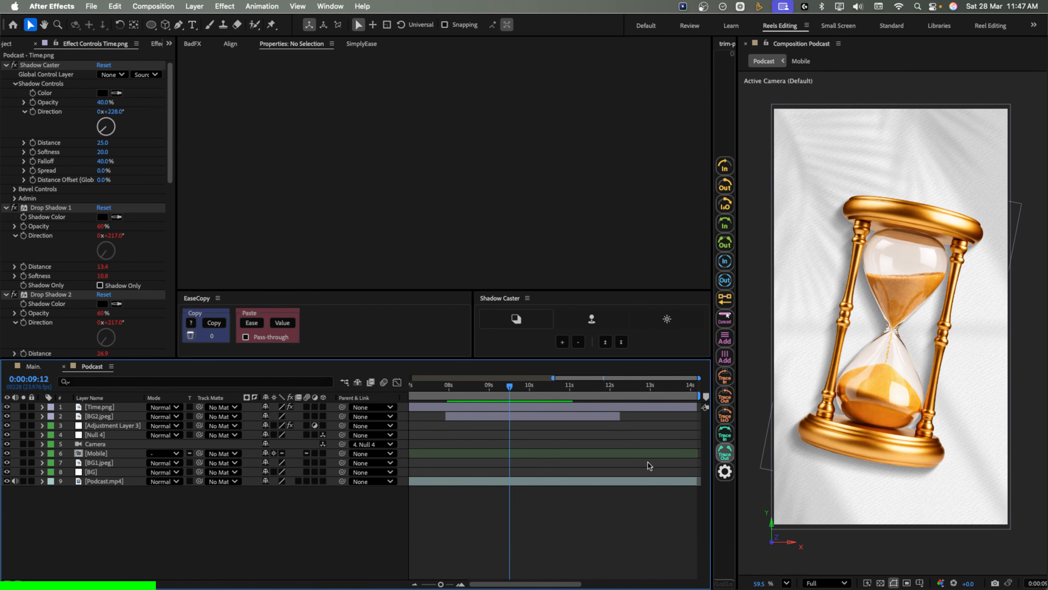
- Add Warning.png as the top layer with its Scale at 159% and its Position at 343.2, 1169.5
{"action": "left_click", "coordinate": [169, 43]}
{"action": "left_click", "coordinate": [190, 86]}
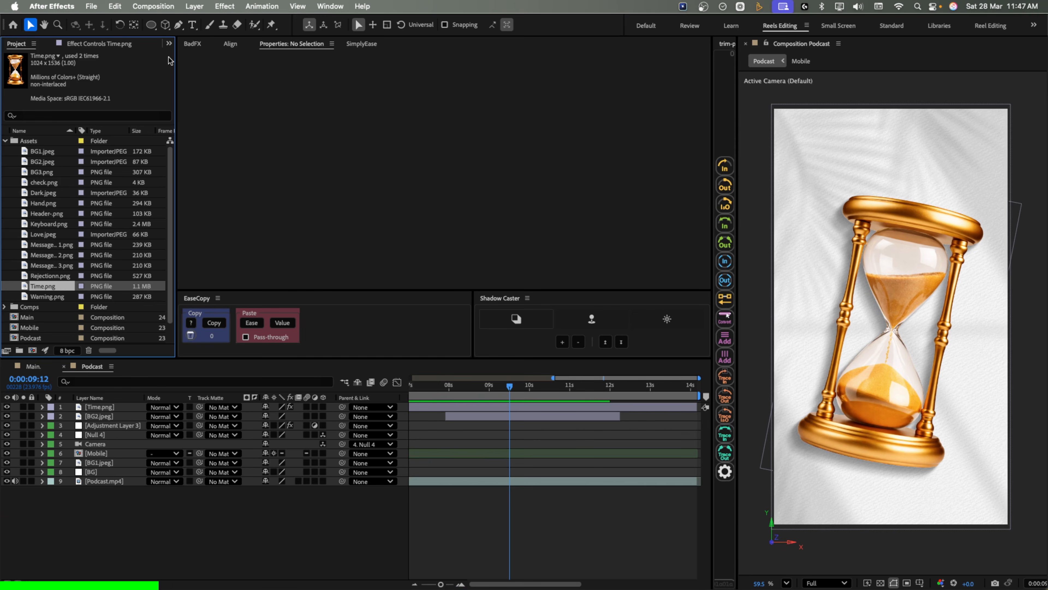
{"action": "left_click", "coordinate": [49, 297]}
{"action": "left_click_drag", "start_coordinate": [119, 408], "coordinate": [136, 408]}
{"action": "key", "text": "s"}
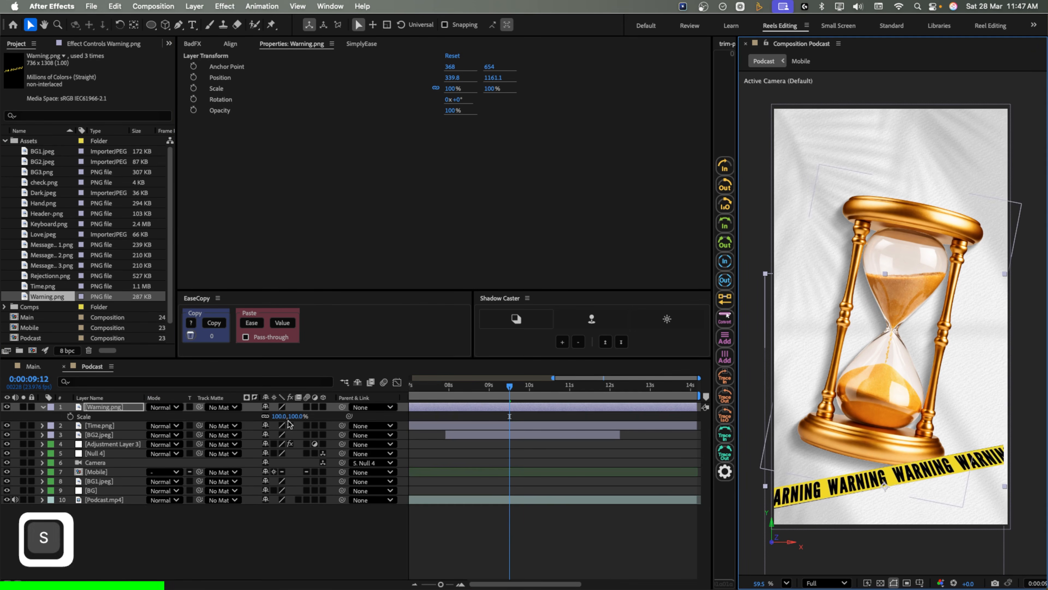
{"action": "left_click_drag", "start_coordinate": [278, 416], "coordinate": [328, 419]}
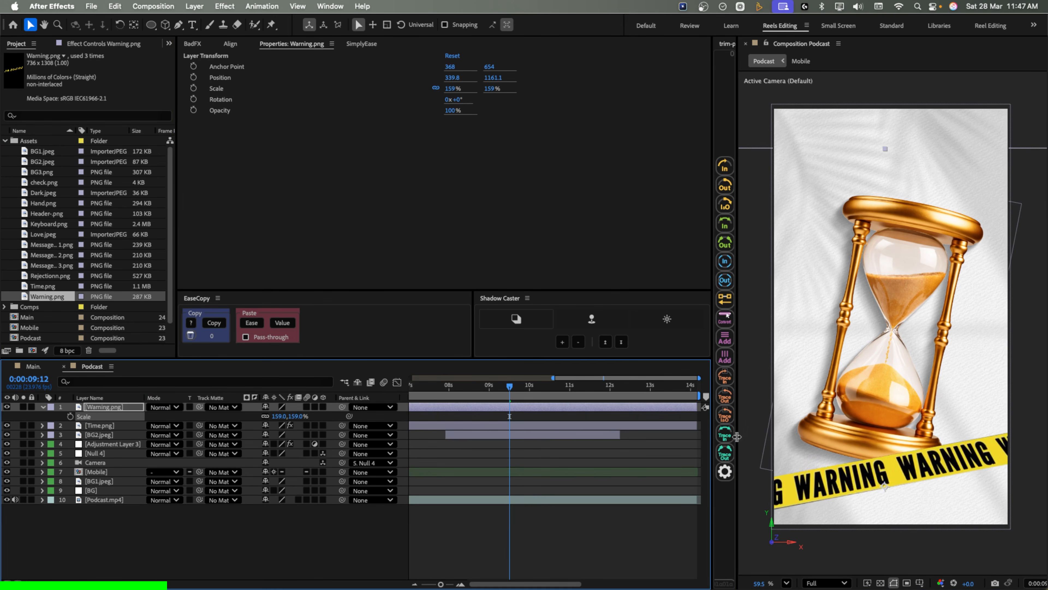
{"action": "left_click_drag", "start_coordinate": [737, 436], "coordinate": [738, 438]}
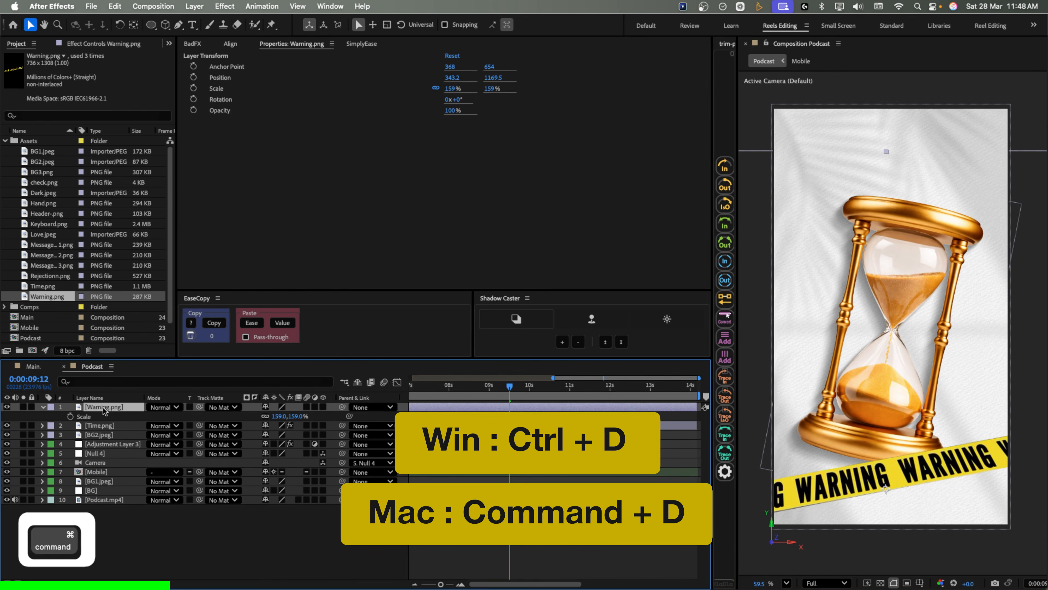
- Duplicate Warning.png and cross the copy over the original with Rotation 31° and Position 272.6, 1182.9
{"action": "key", "text": "super+d"}
{"action": "key", "text": "r"}
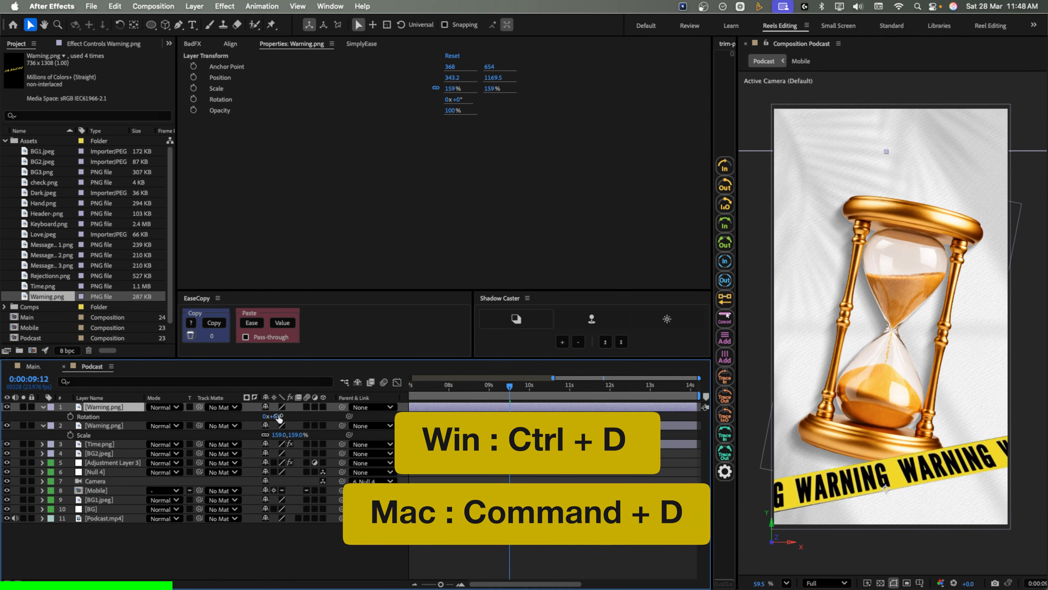
{"action": "left_click_drag", "start_coordinate": [279, 418], "coordinate": [291, 418]}
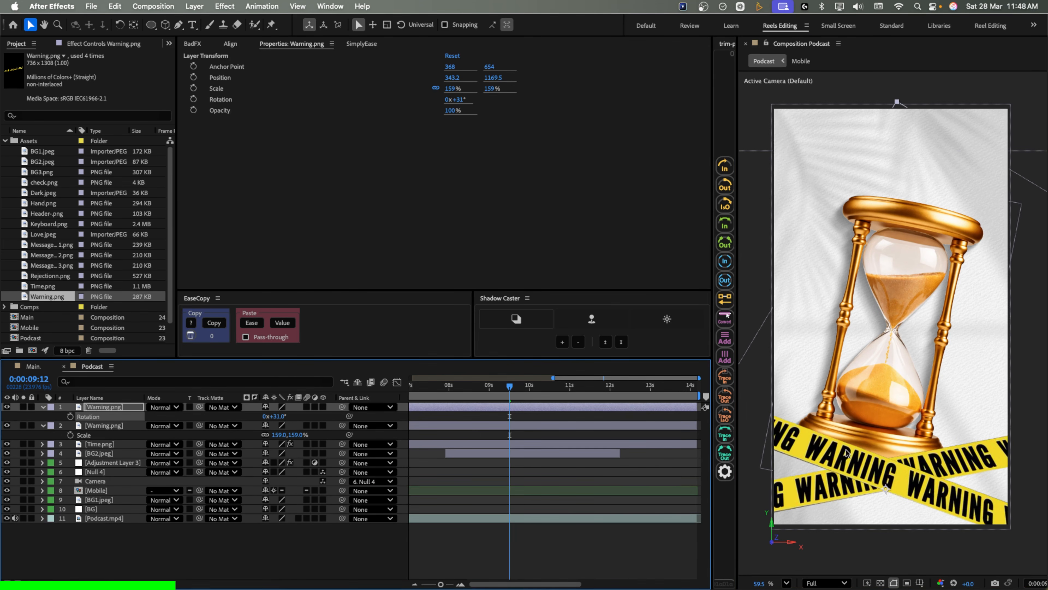
{"action": "left_click_drag", "start_coordinate": [846, 453], "coordinate": [828, 461]}
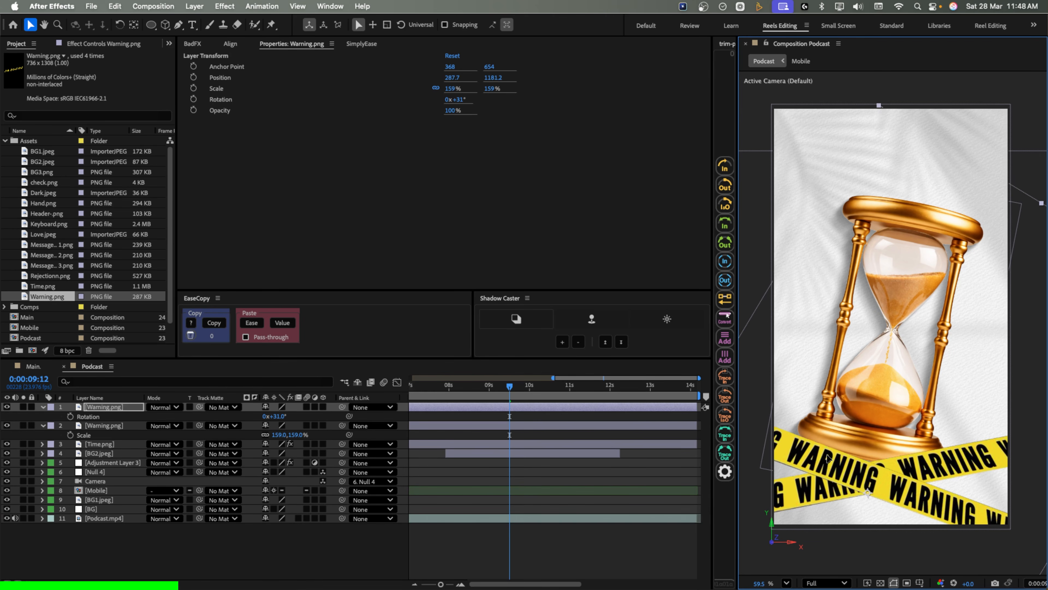
- Scale Time.png up slightly and lower its final Y Position keyframe to 739
{"action": "left_click", "coordinate": [117, 444]}
{"action": "key", "text": "s"}
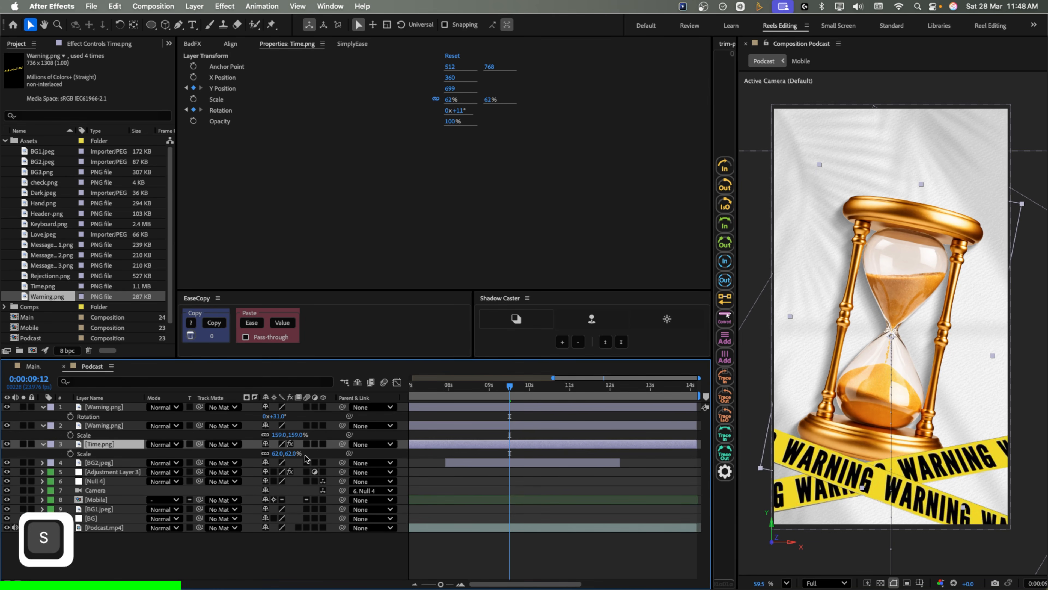
{"action": "left_click_drag", "start_coordinate": [293, 454], "coordinate": [297, 455]}
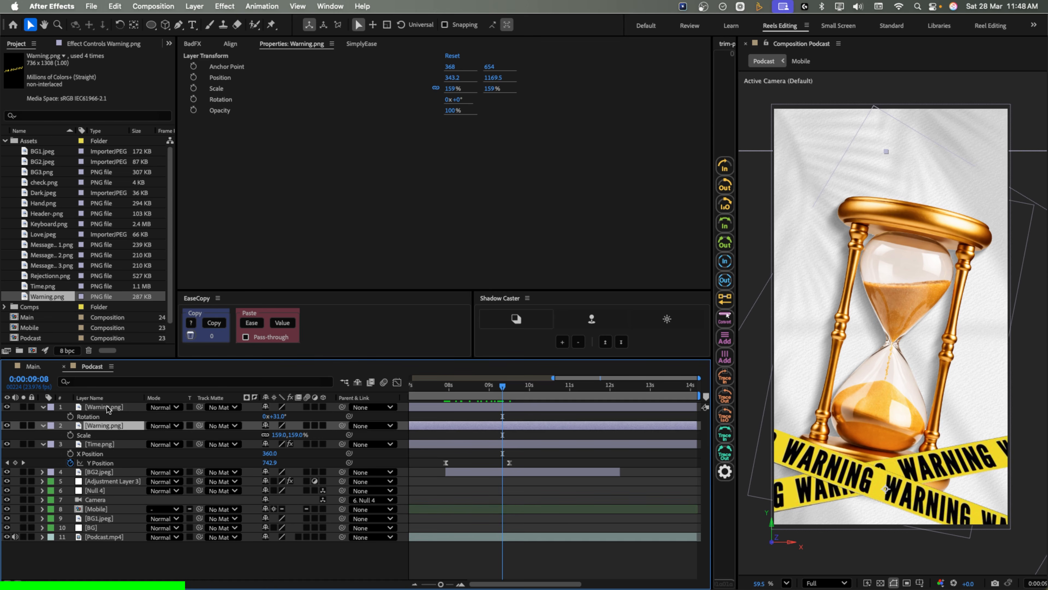
- Add Position keyframes to both Warning.png layers and place them at about 0:00:09:15
{"action": "left_click", "coordinate": [106, 407], "text": "super"}
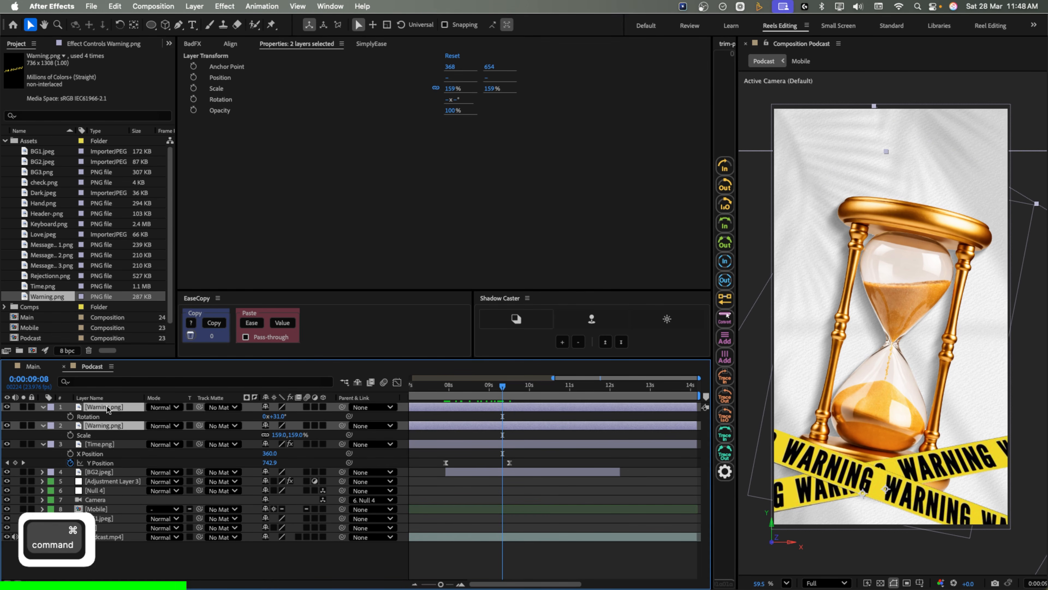
{"action": "key", "text": "p"}
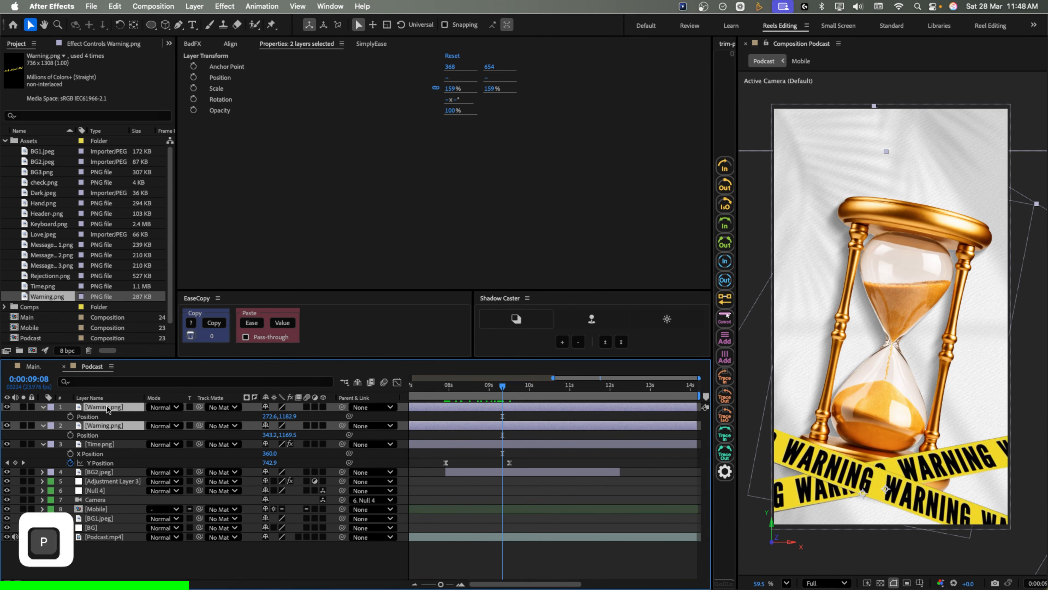
{"action": "left_click", "coordinate": [70, 416]}
{"action": "left_click", "coordinate": [70, 435]}
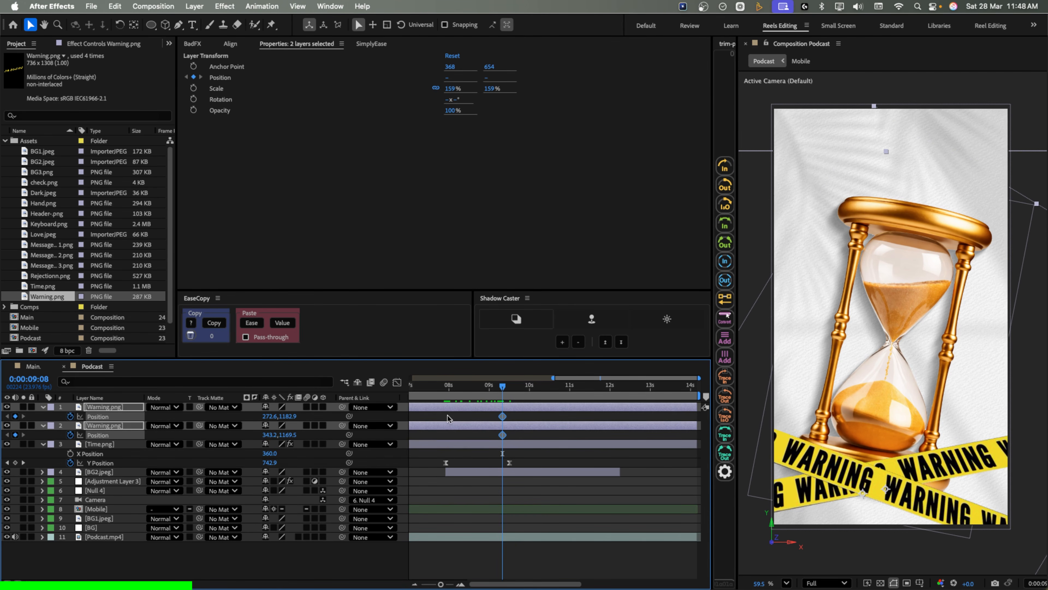
{"action": "left_click_drag", "start_coordinate": [502, 436], "coordinate": [514, 438]}
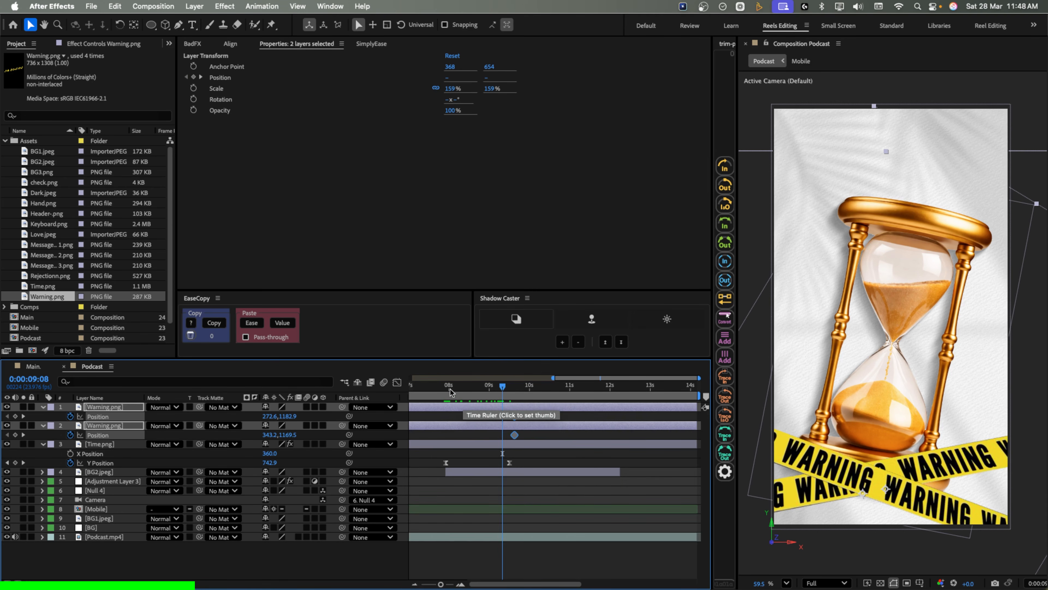
- At 0:00:08:03, set the Warning.png layers' Y positions to 1525.9 and 1512.5, and apply Easy Ease to all their Position keyframes
{"action": "left_click", "coordinate": [452, 388]}
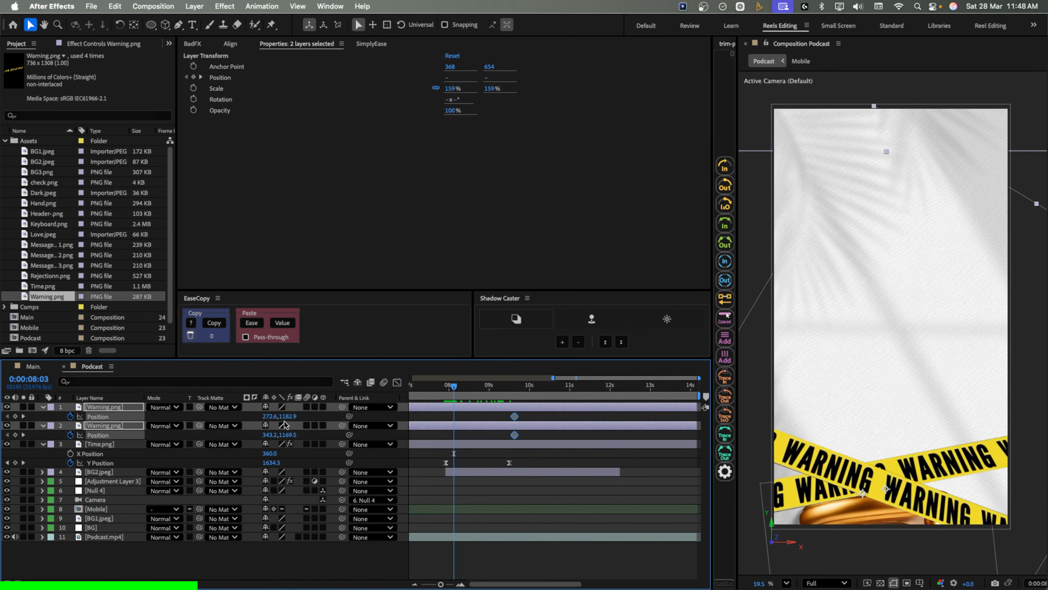
{"action": "left_click_drag", "start_coordinate": [289, 415], "coordinate": [480, 413]}
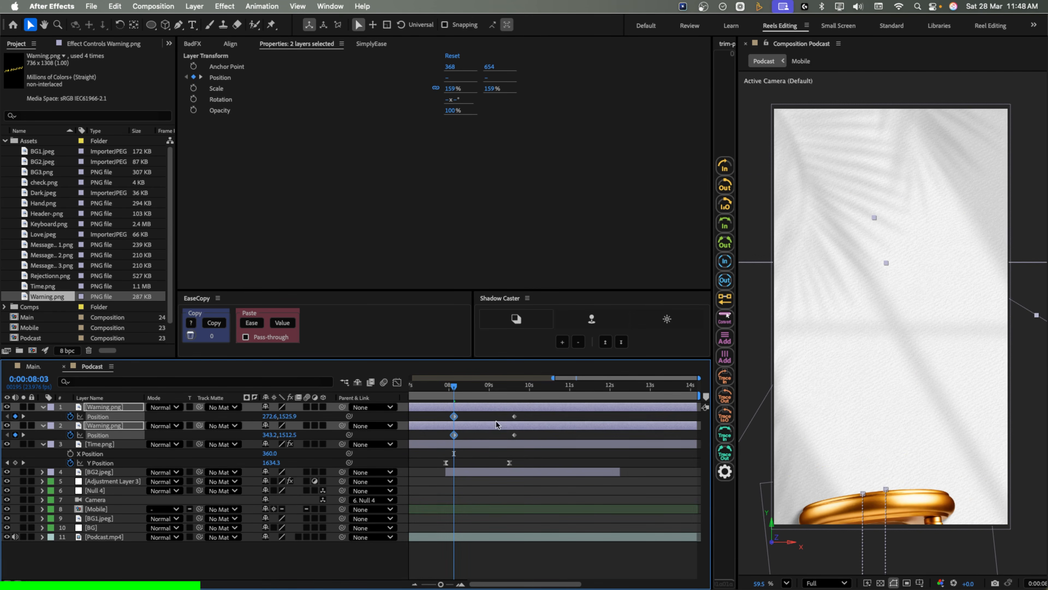
{"action": "left_click_drag", "start_coordinate": [559, 414], "coordinate": [415, 445]}
{"action": "key", "text": "F9"}
- Shape the speed graphs of both Warning.png Position animations for a fast start and slow finish, previewing the tape entrance
{"action": "left_click", "coordinate": [438, 387]}
{"action": "key", "text": "space"}
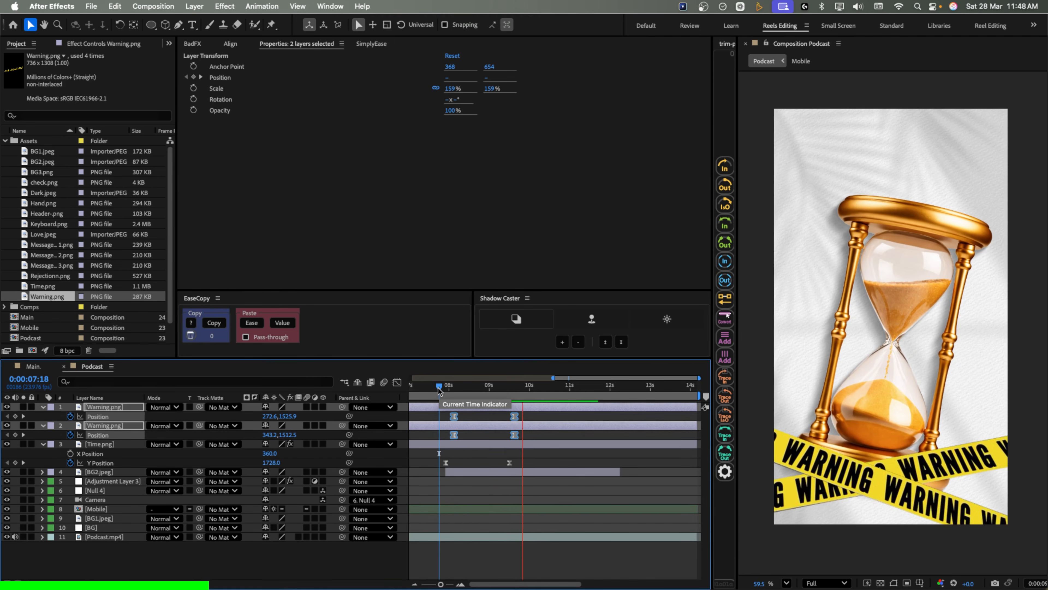
{"action": "key", "text": "space"}
{"action": "left_click", "coordinate": [396, 382]}
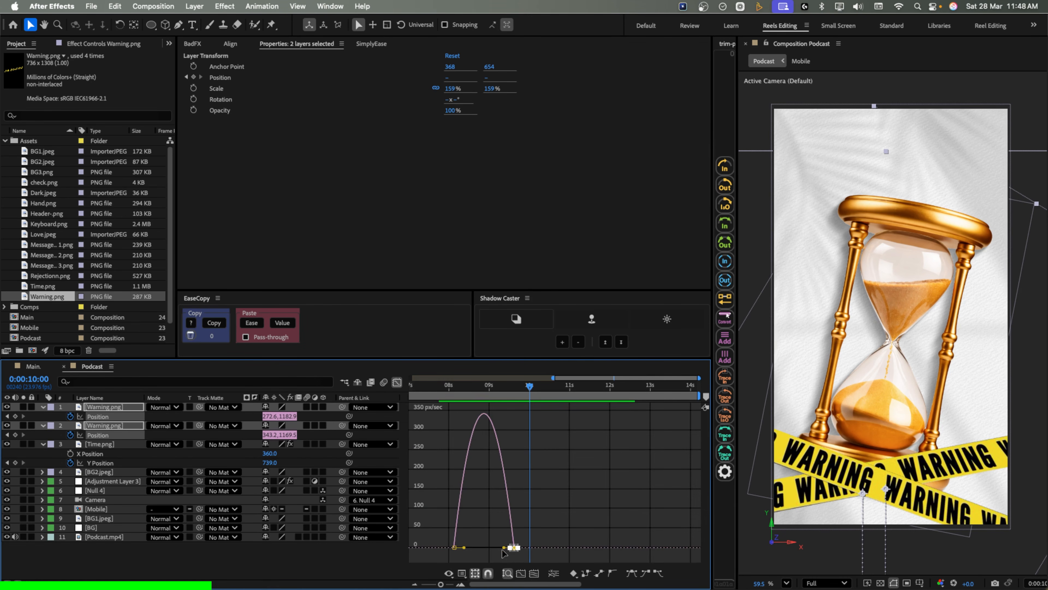
{"action": "left_click_drag", "start_coordinate": [504, 549], "coordinate": [489, 548]}
{"action": "left_click", "coordinate": [446, 386]}
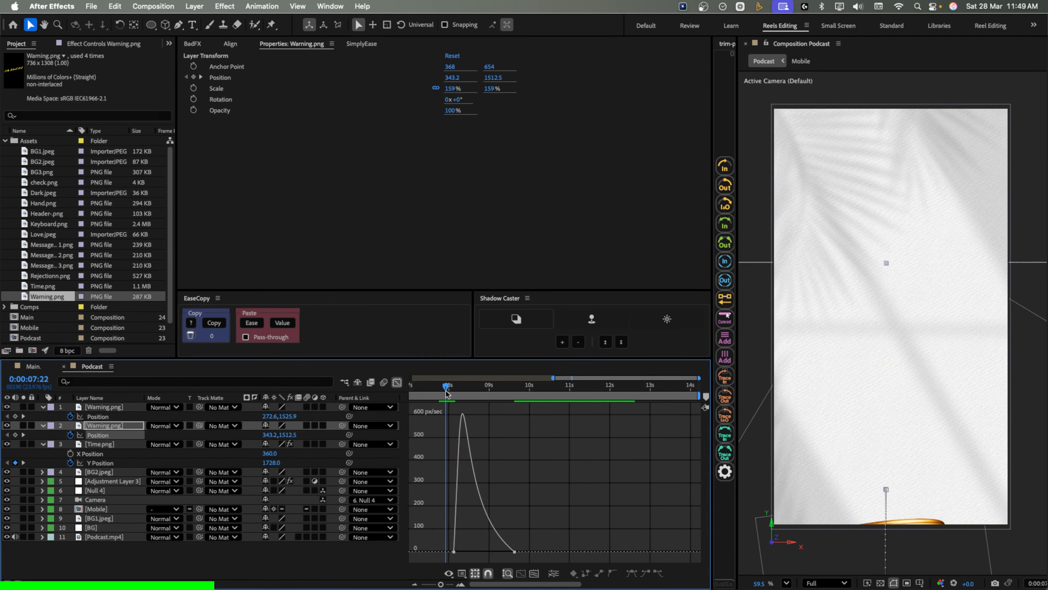
{"action": "key", "text": "space"}
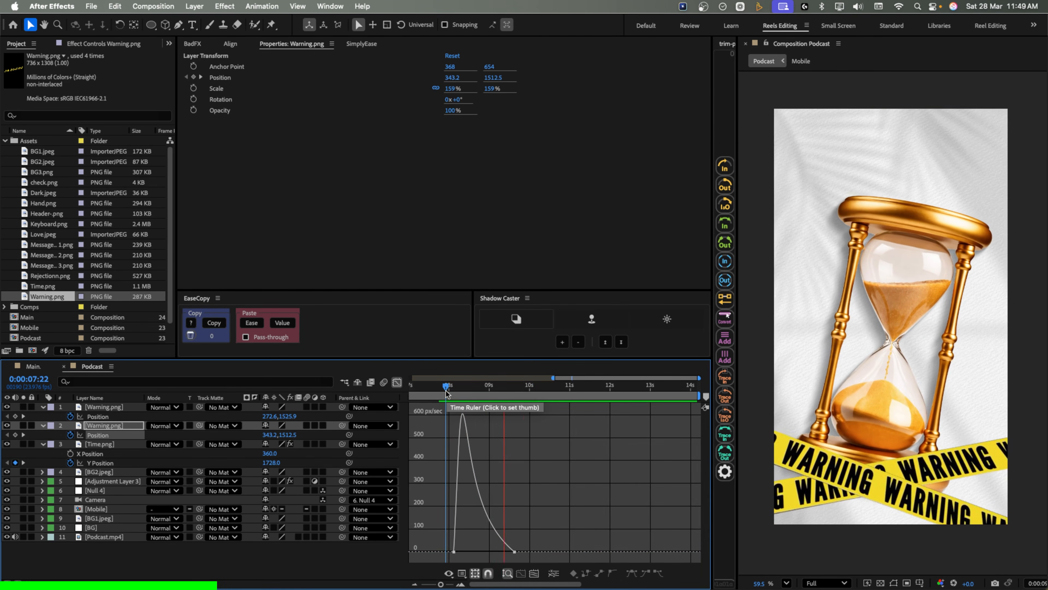
{"action": "key", "text": "space"}
{"action": "left_click", "coordinate": [397, 382]}
{"action": "left_click", "coordinate": [278, 550]}
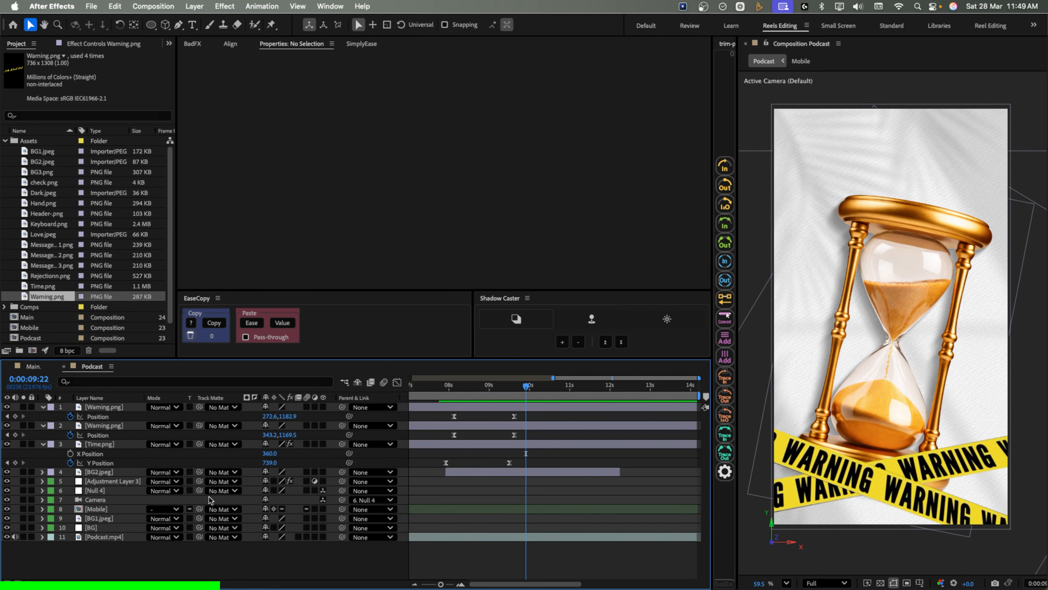
- Apply a Gaussian Blur to the top, rotated Warning.png layer and set its Blurriness to 10
{"action": "left_click", "coordinate": [118, 408]}
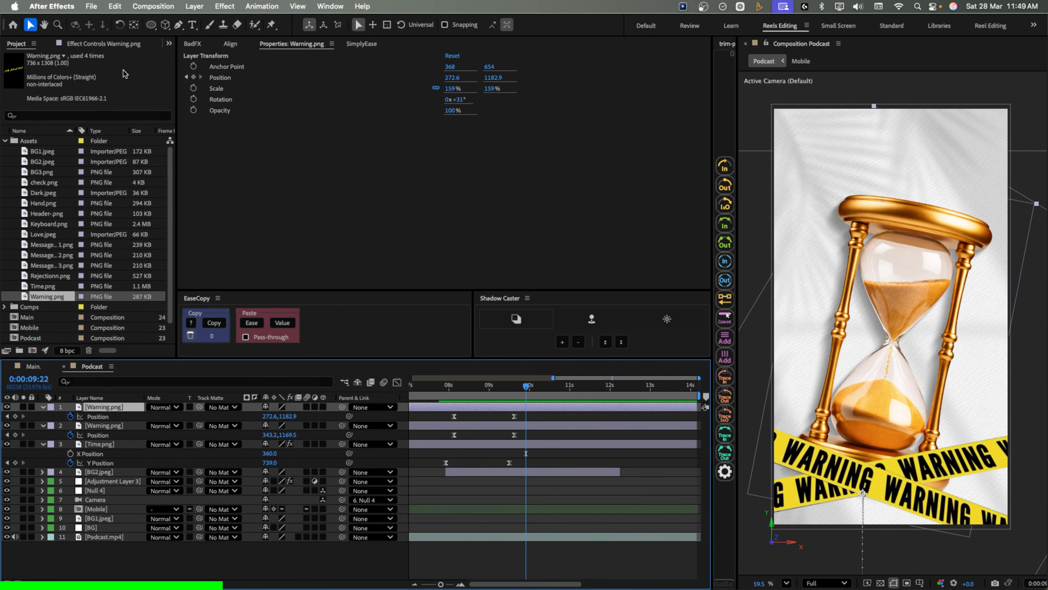
{"action": "left_click", "coordinate": [168, 43]}
{"action": "left_click", "coordinate": [182, 85]}
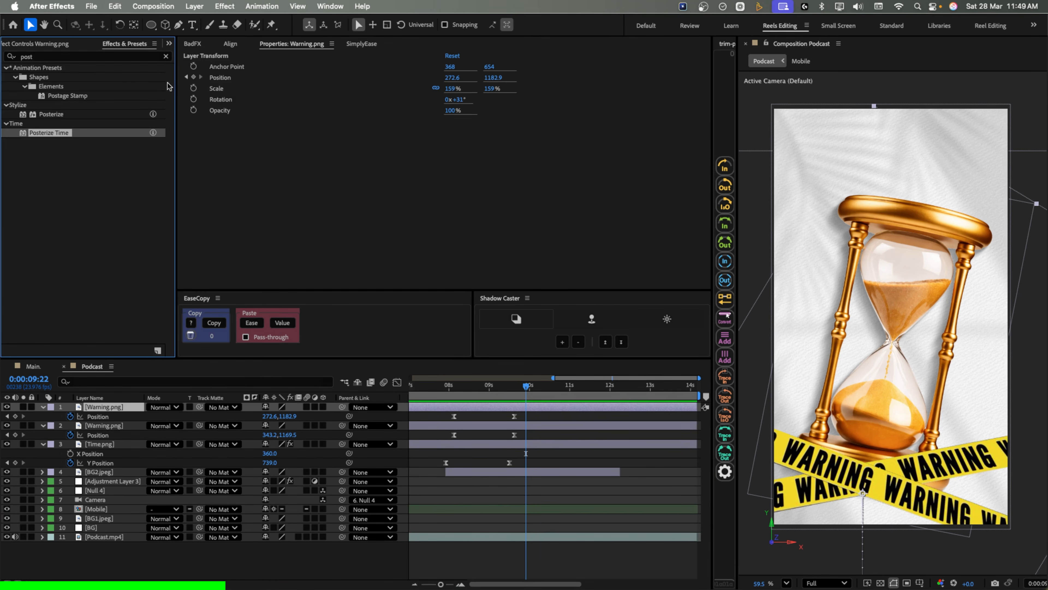
{"action": "left_click", "coordinate": [48, 55]}
{"action": "type", "text": "gau"}
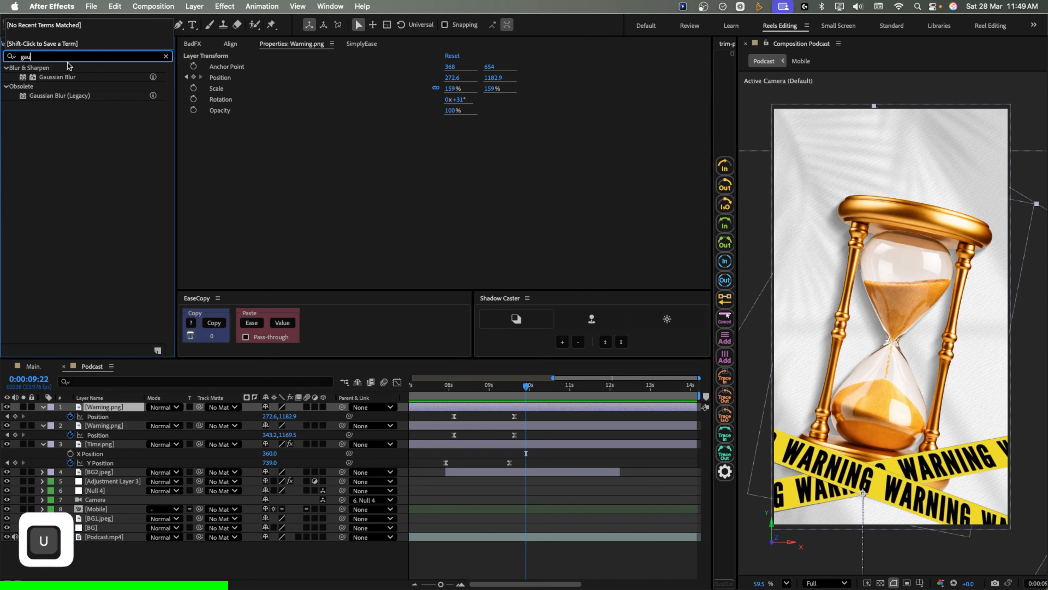
{"action": "double_click", "coordinate": [67, 87]}
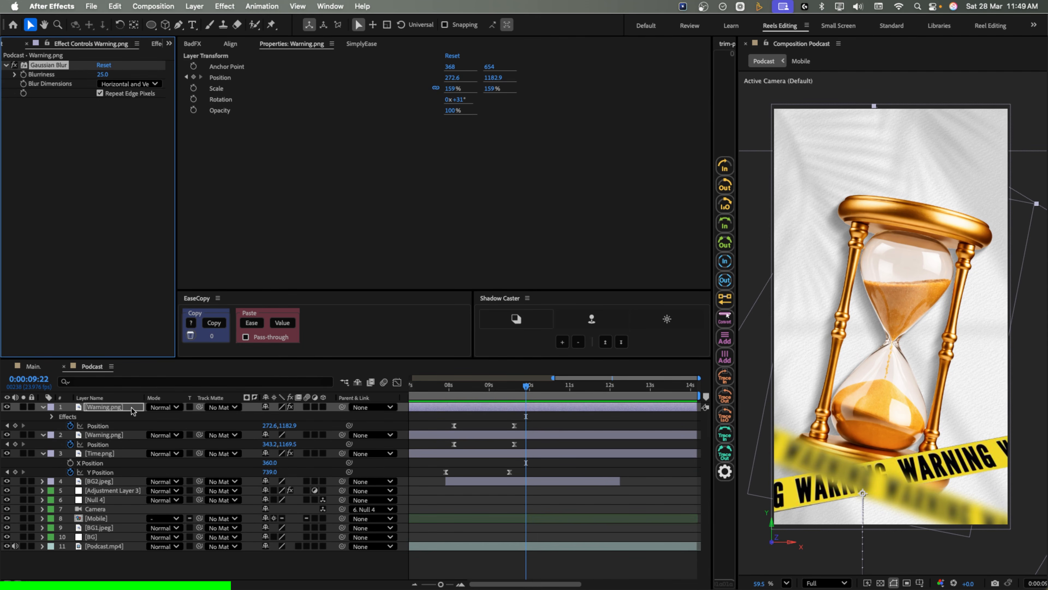
{"action": "left_click", "coordinate": [102, 75]}
{"action": "type", "text": "10"}
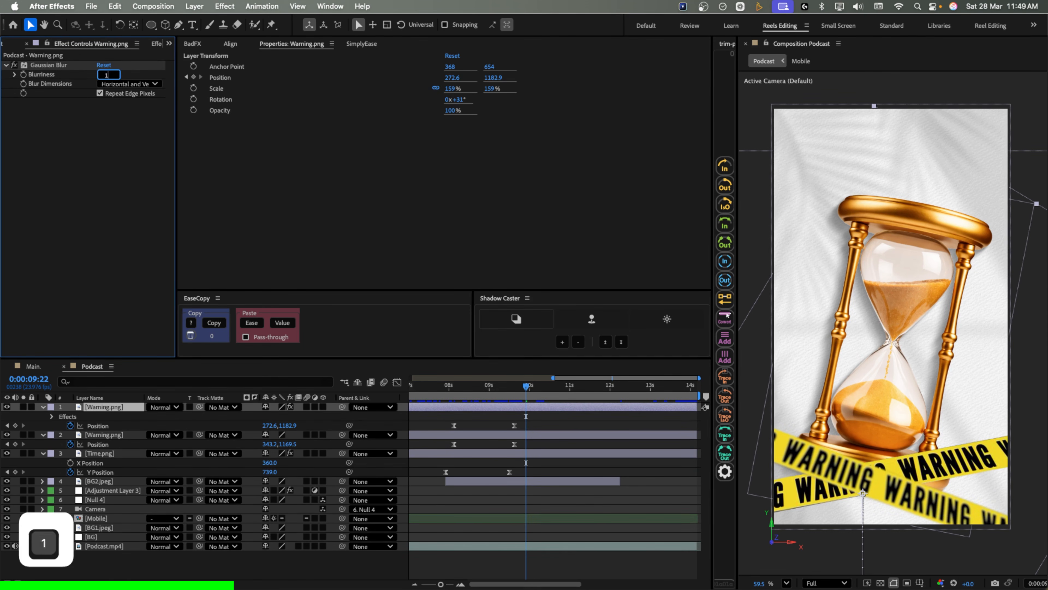
{"action": "left_click", "coordinate": [108, 145]}
- Copy the Gaussian Blur from the top Warning.png layer onto the second one and set the copy's Blurriness to 5
{"action": "left_click", "coordinate": [103, 435]}
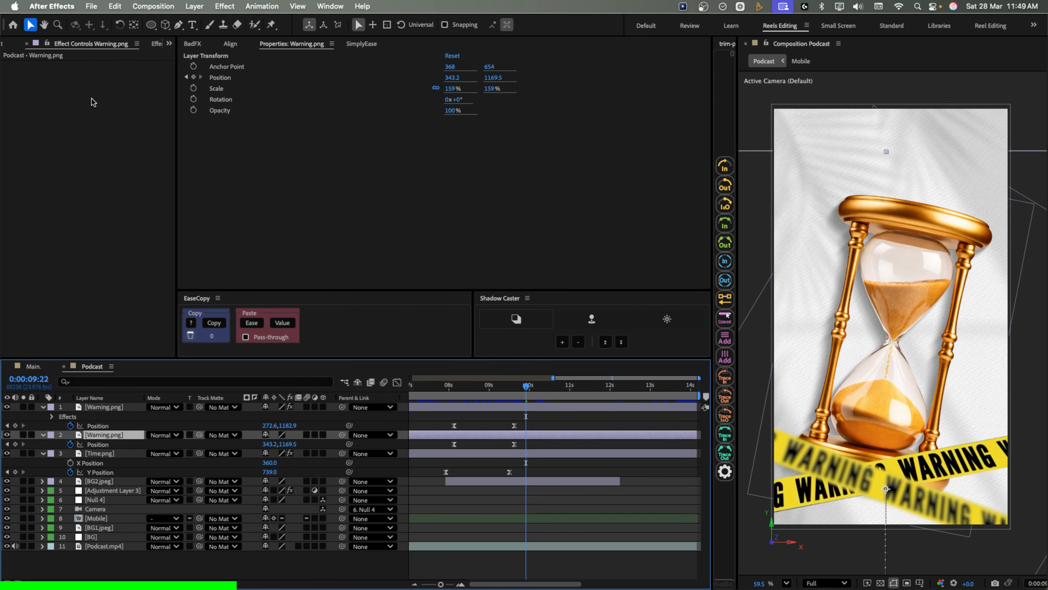
{"action": "left_click", "coordinate": [99, 407]}
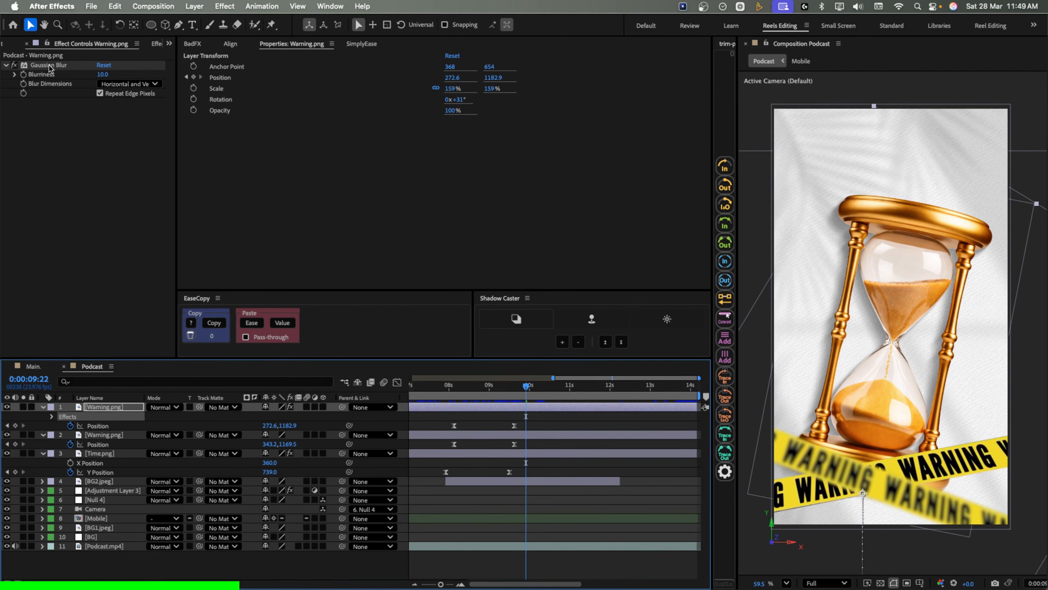
{"action": "key", "text": "super+c"}
{"action": "left_click", "coordinate": [104, 435]}
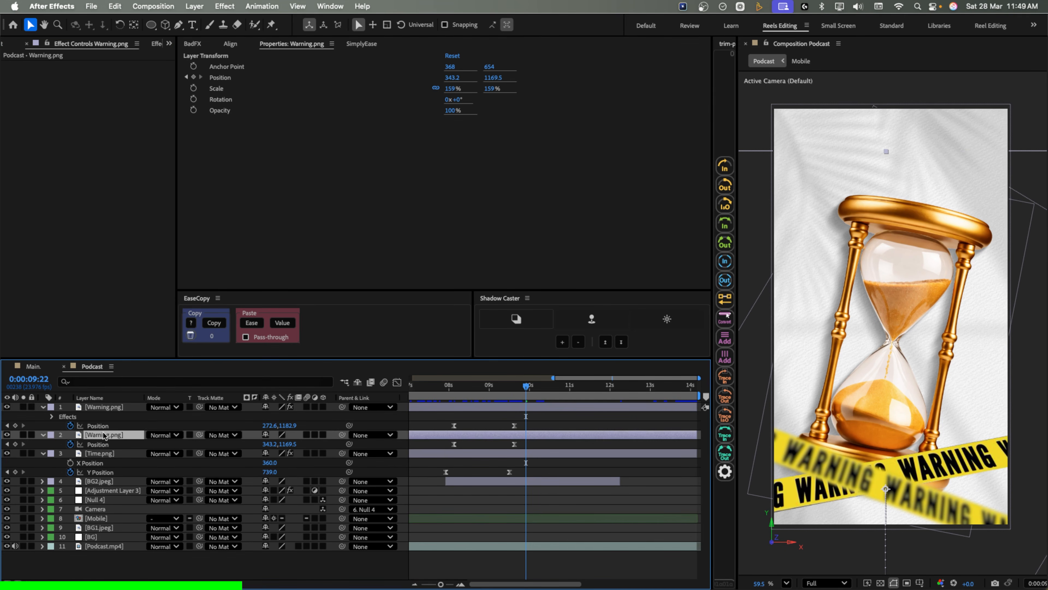
{"action": "key", "text": "super+v"}
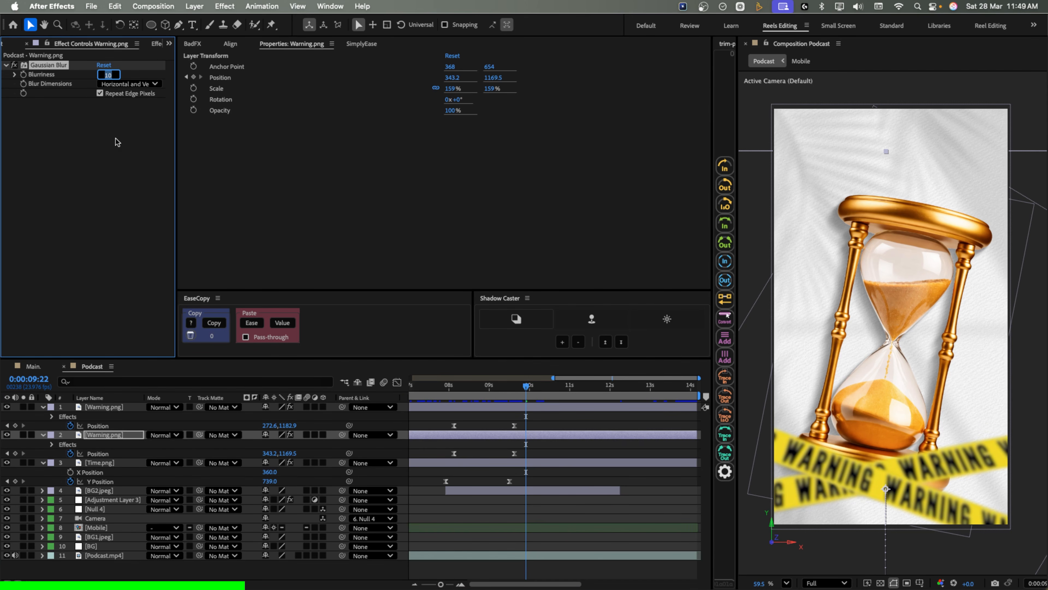
{"action": "type", "text": "5"}
{"action": "key", "text": "Return"}
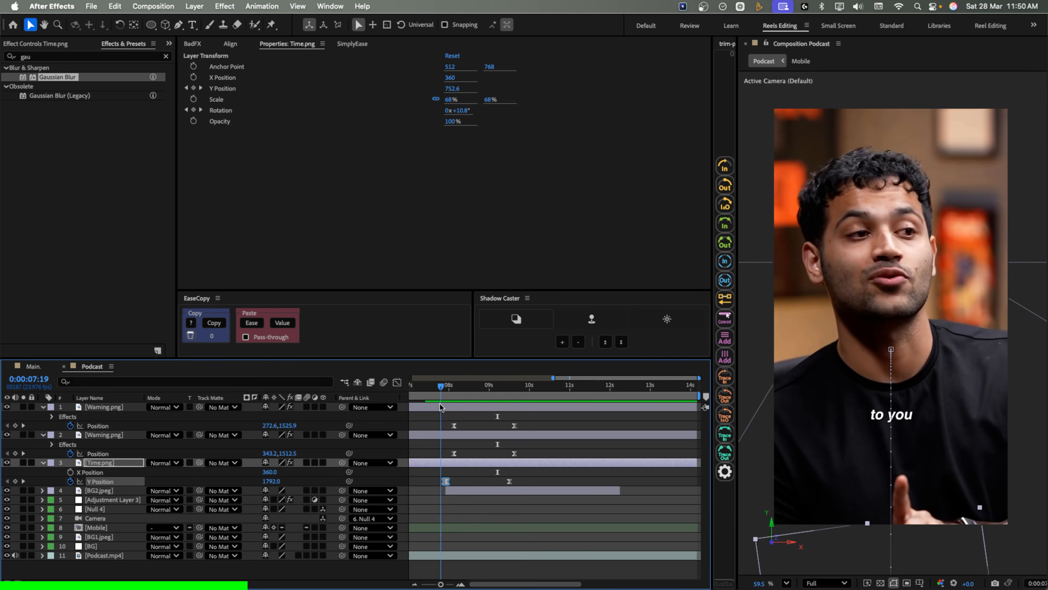
- Preview the blurred tape entrance, and set the second Warning.png layer's Gaussian Blur Blurriness to 10
{"action": "key", "text": "space"}
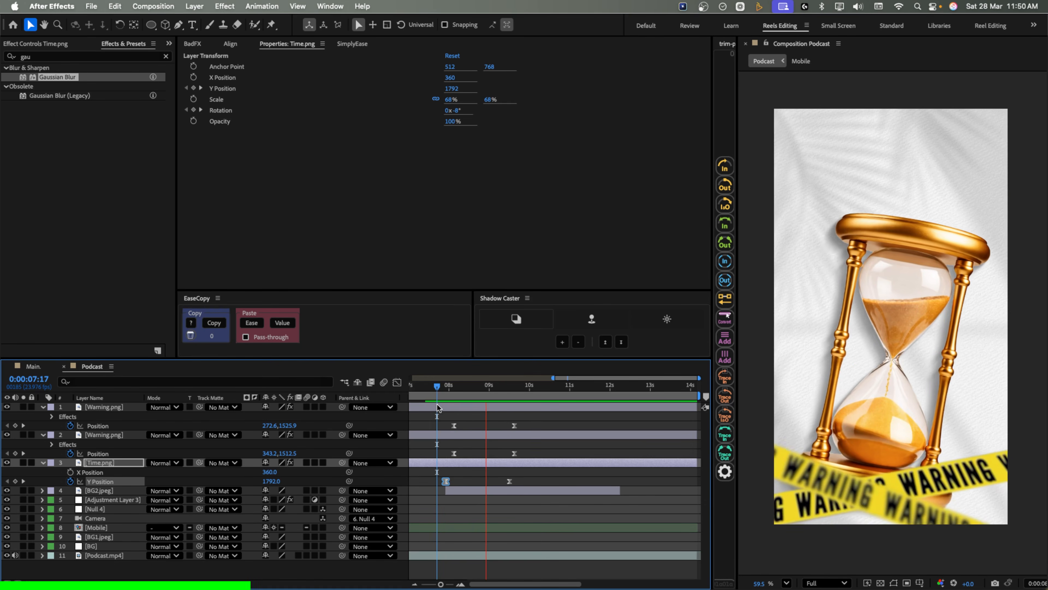
{"action": "key", "text": "space"}
{"action": "key", "text": "Page_Down"}
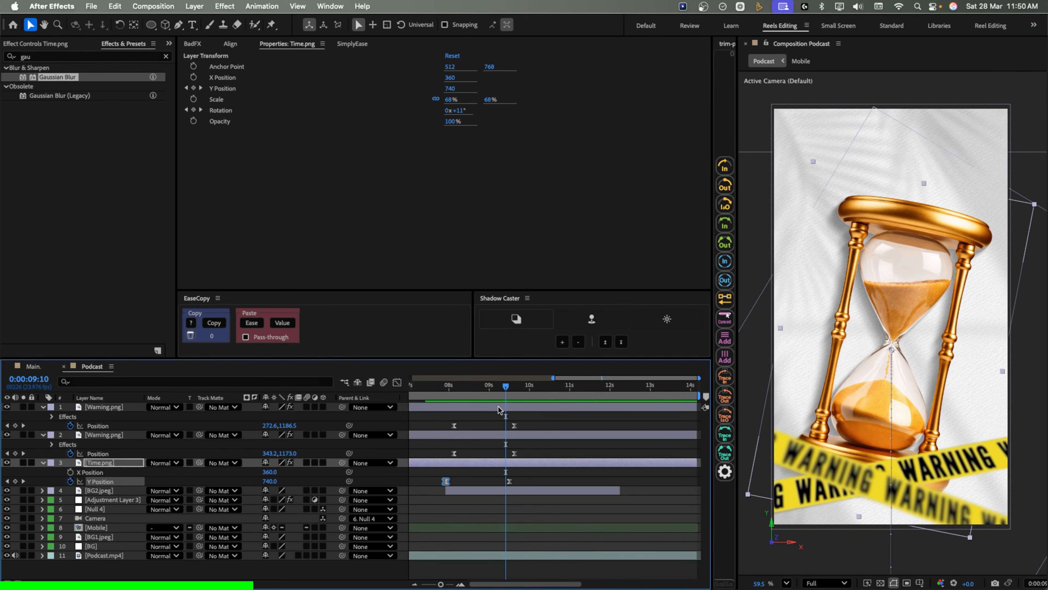
{"action": "left_click", "coordinate": [111, 434]}
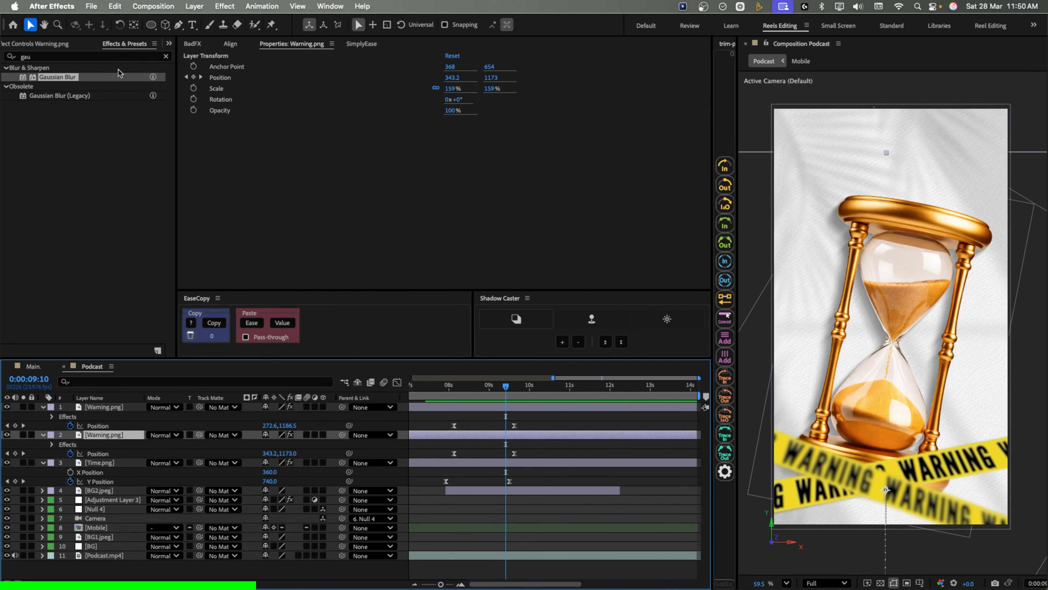
{"action": "double_click", "coordinate": [45, 76]}
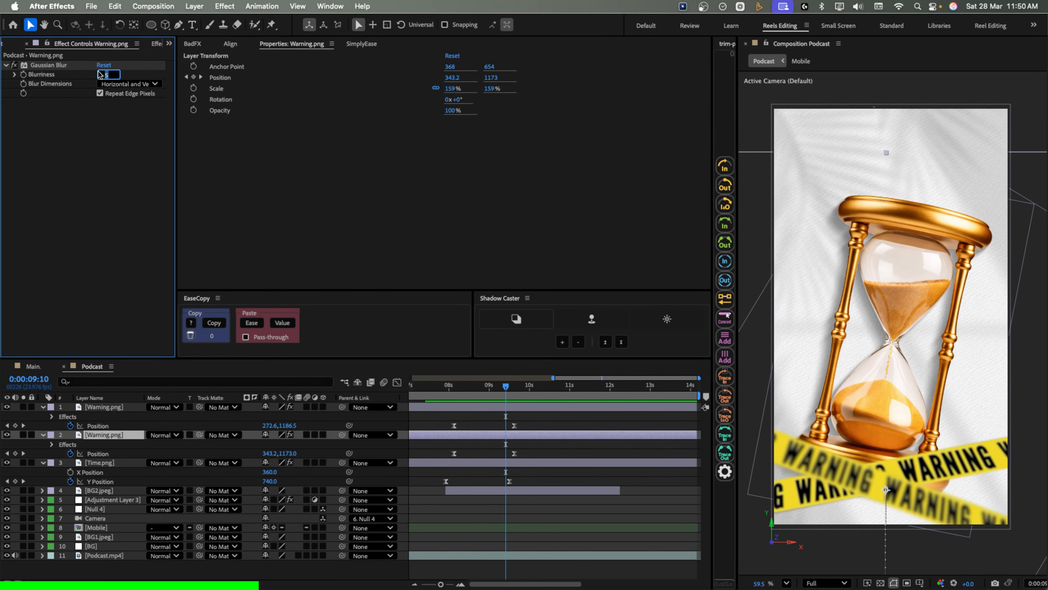
{"action": "type", "text": "10"}
{"action": "left_click", "coordinate": [117, 199]}
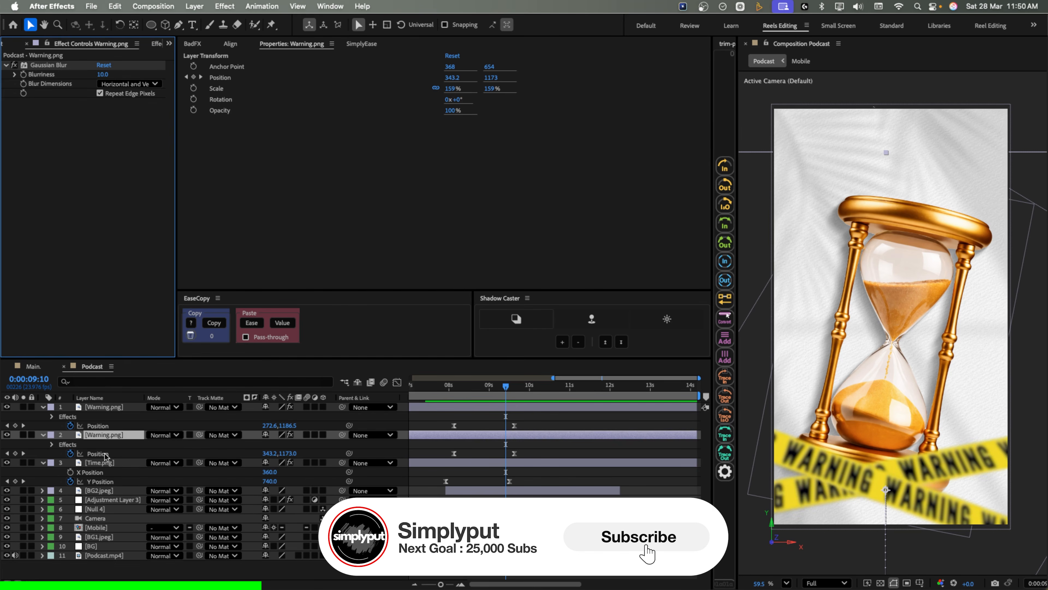
- Enter a new Gaussian Blur Blurriness for the top Warning.png layer
{"action": "left_click", "coordinate": [103, 407]}
{"action": "left_click", "coordinate": [103, 75]}
{"action": "type", "text": "1"}
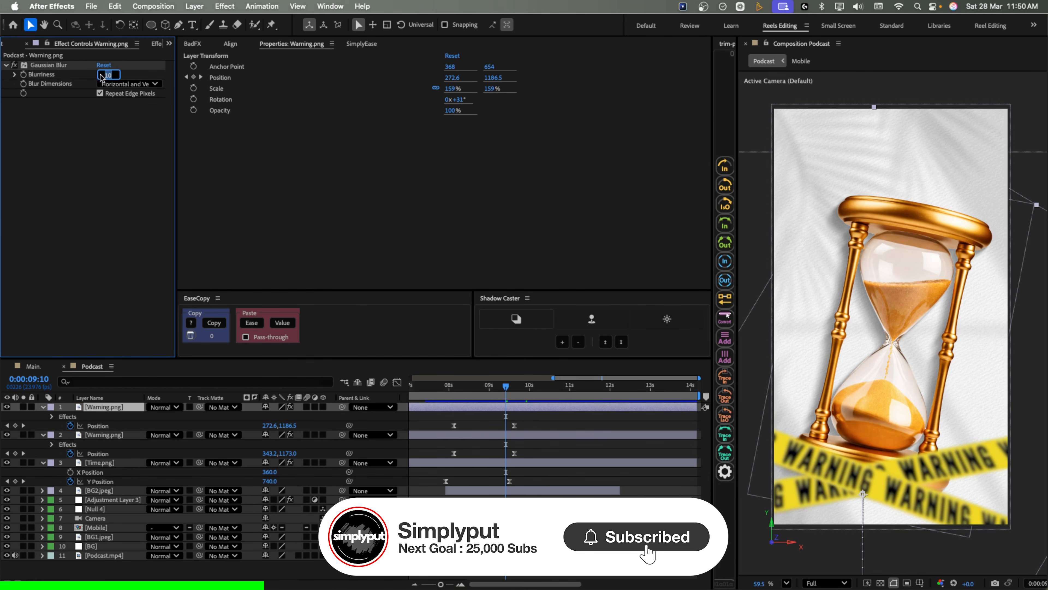
- Set the upper Warning.png layer's Gaussian Blur to 15, turn off Repeat Edge Pixels on both Warning.png layers, and preview the animation
{"action": "type", "text": "5"}
{"action": "left_click", "coordinate": [99, 99]}
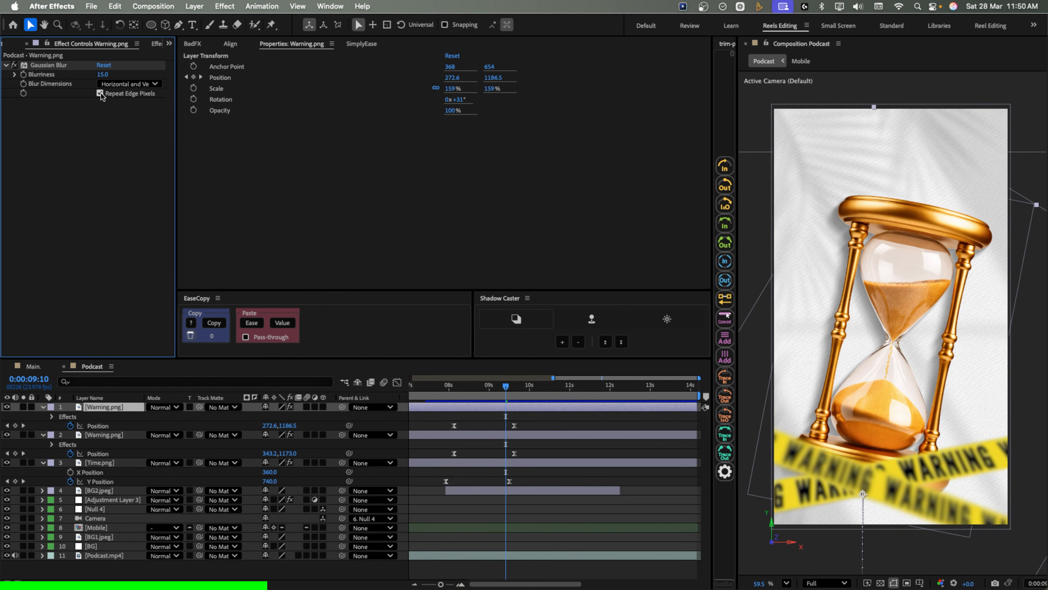
{"action": "left_click", "coordinate": [106, 435]}
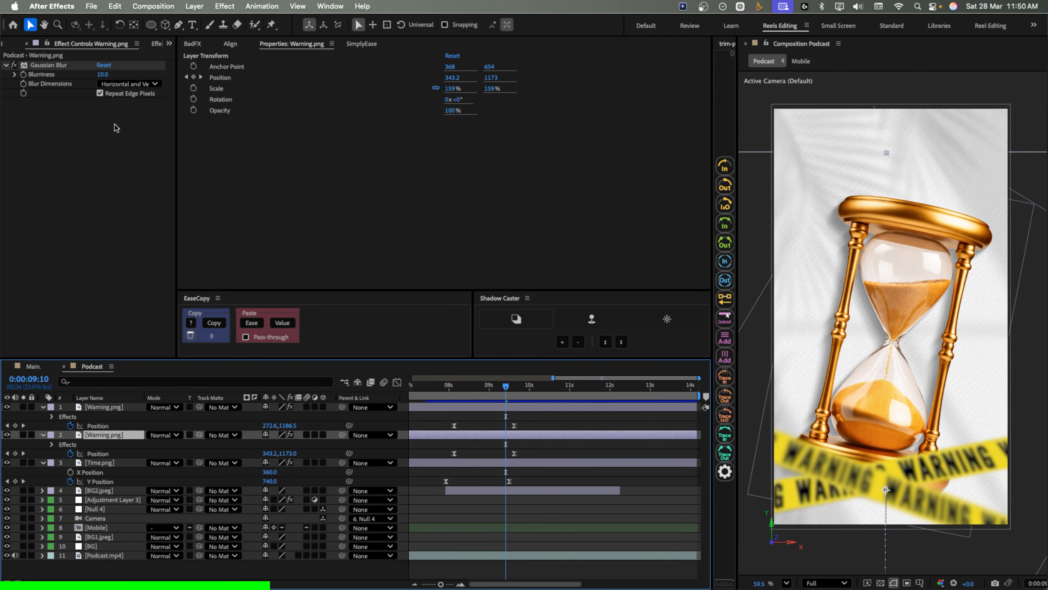
{"action": "left_click", "coordinate": [100, 94]}
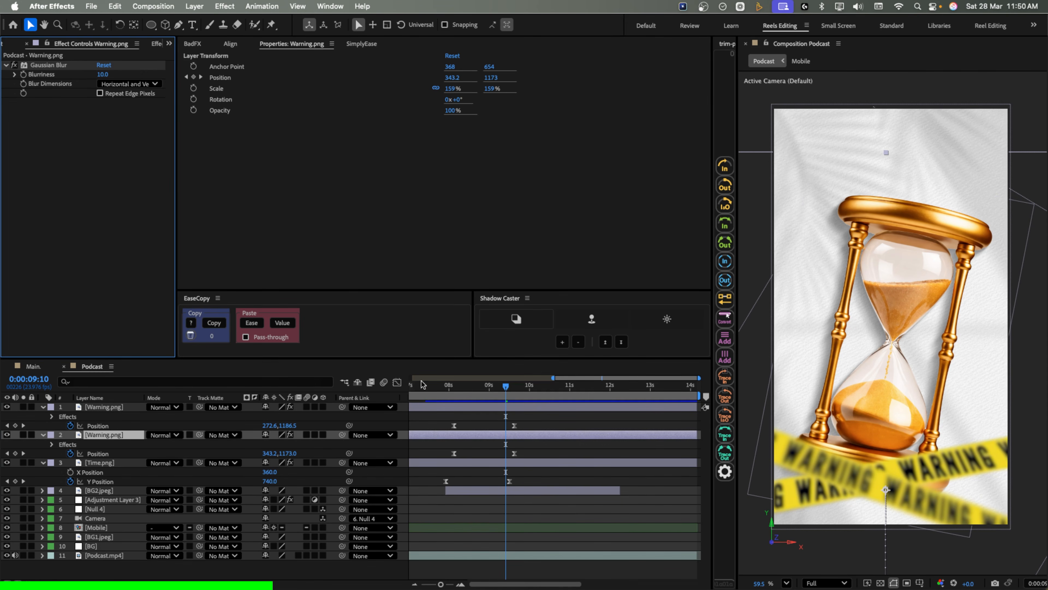
{"action": "left_click", "coordinate": [423, 385]}
{"action": "key", "text": "space"}
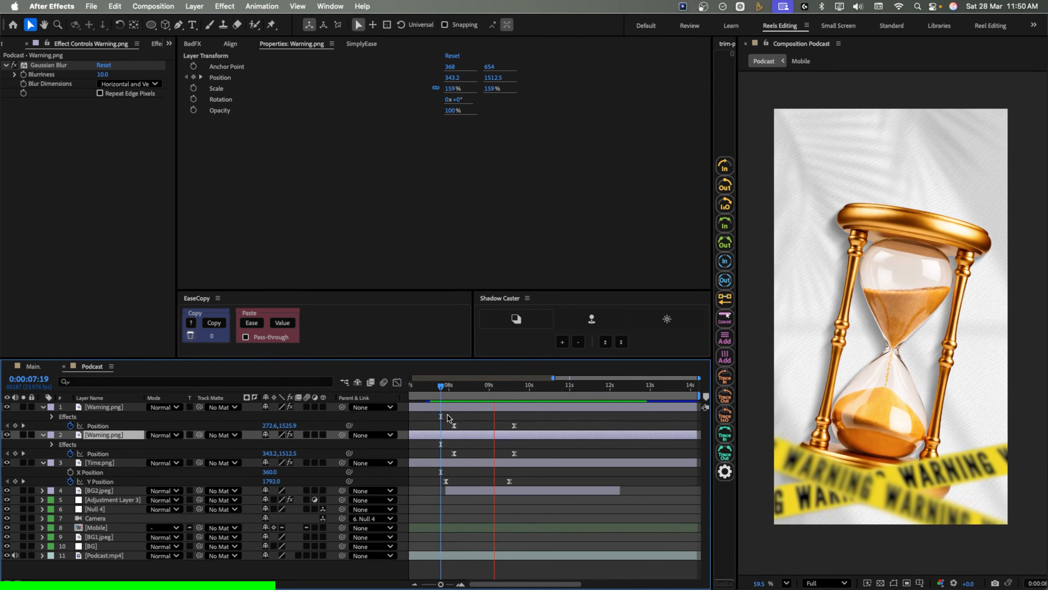
{"action": "key", "text": "space"}
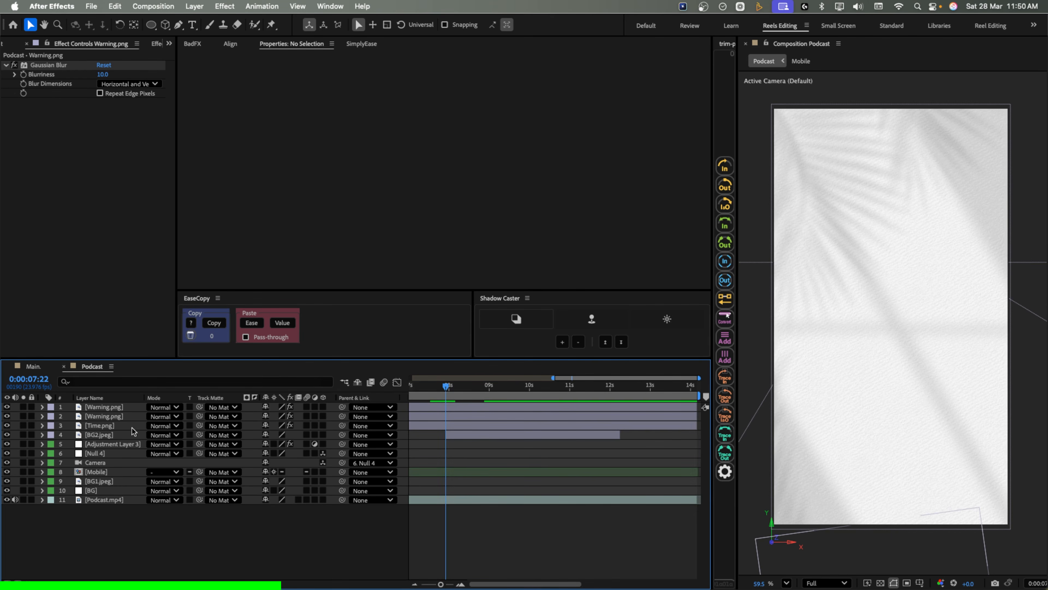
- Trim the start of both Warning.png layers and Time.png to 0:00:07:22, then play back the result
{"action": "left_click", "coordinate": [124, 425]}
{"action": "left_click", "coordinate": [118, 406], "text": "shift"}
{"action": "key", "text": "alt+bracketleft"}
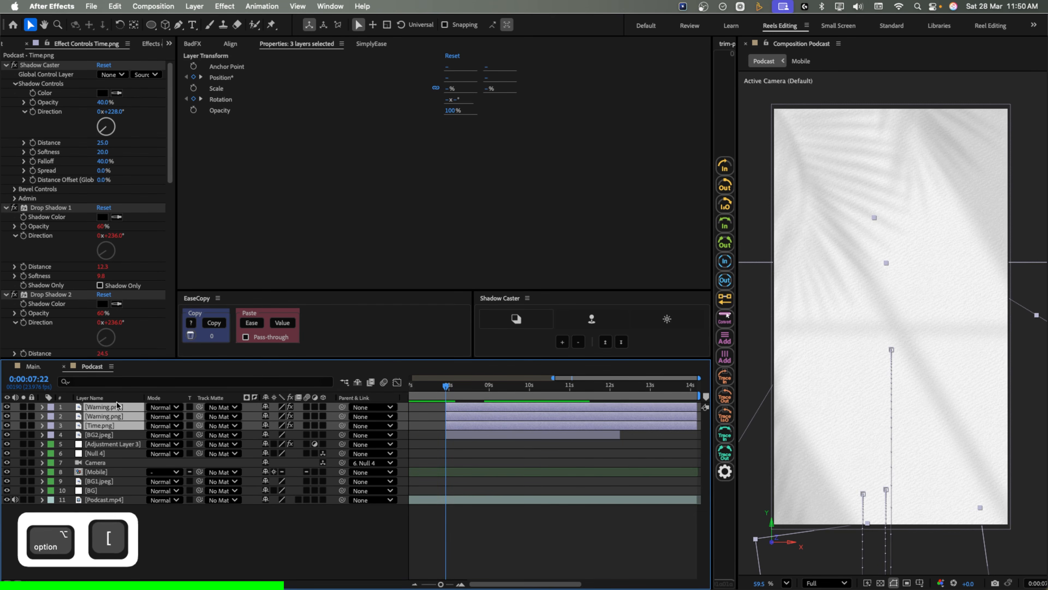
{"action": "left_click_drag", "start_coordinate": [445, 386], "coordinate": [422, 392]}
{"action": "key", "text": "space"}
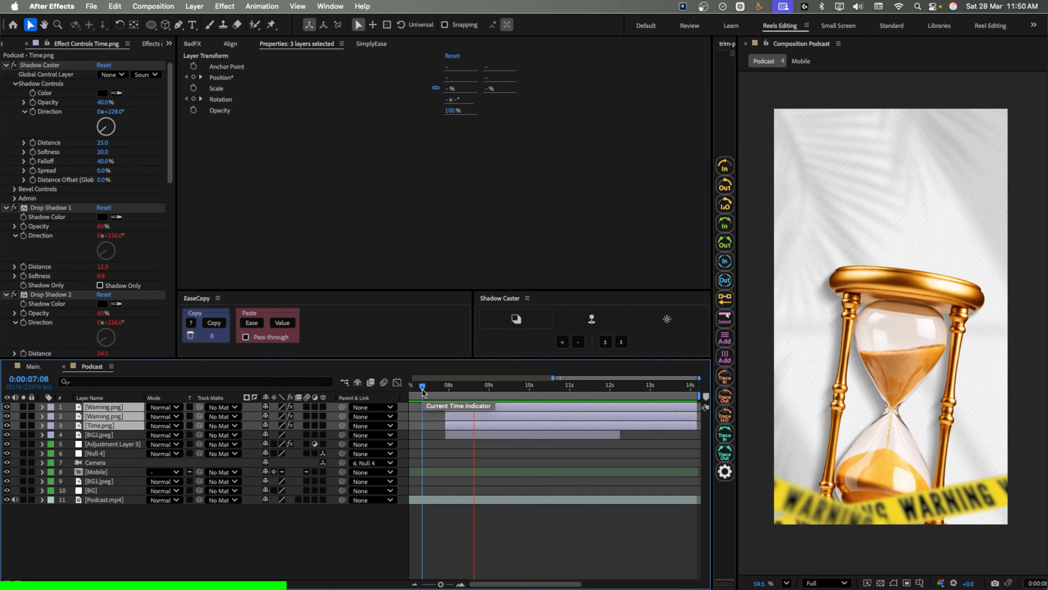
{"action": "key", "text": "space"}
{"action": "left_click", "coordinate": [262, 494]}
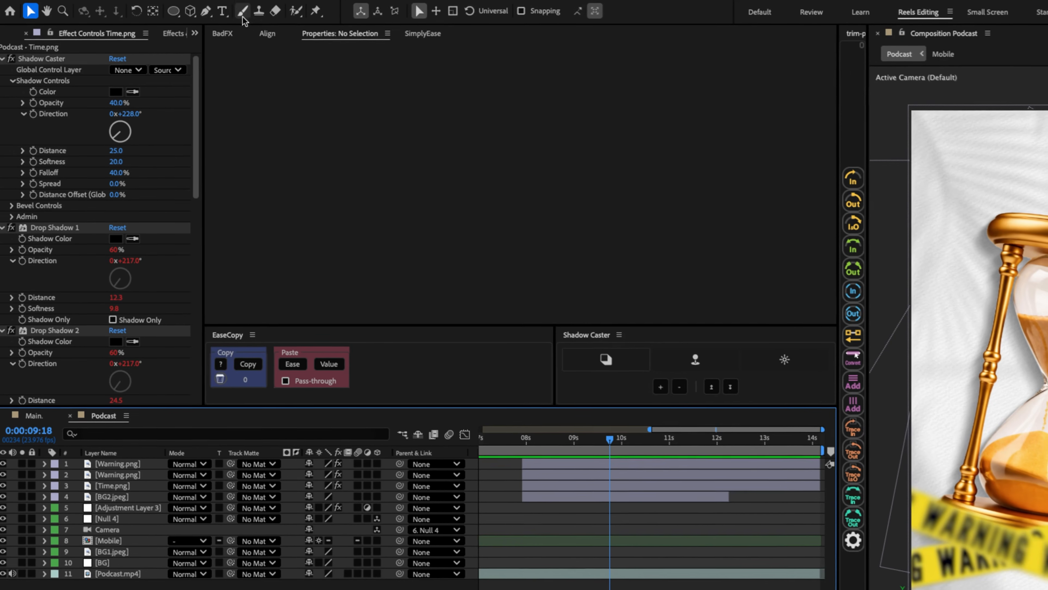
- Add a text layer reading "Five Minutes" above the hourglass
{"action": "left_click", "coordinate": [192, 24]}
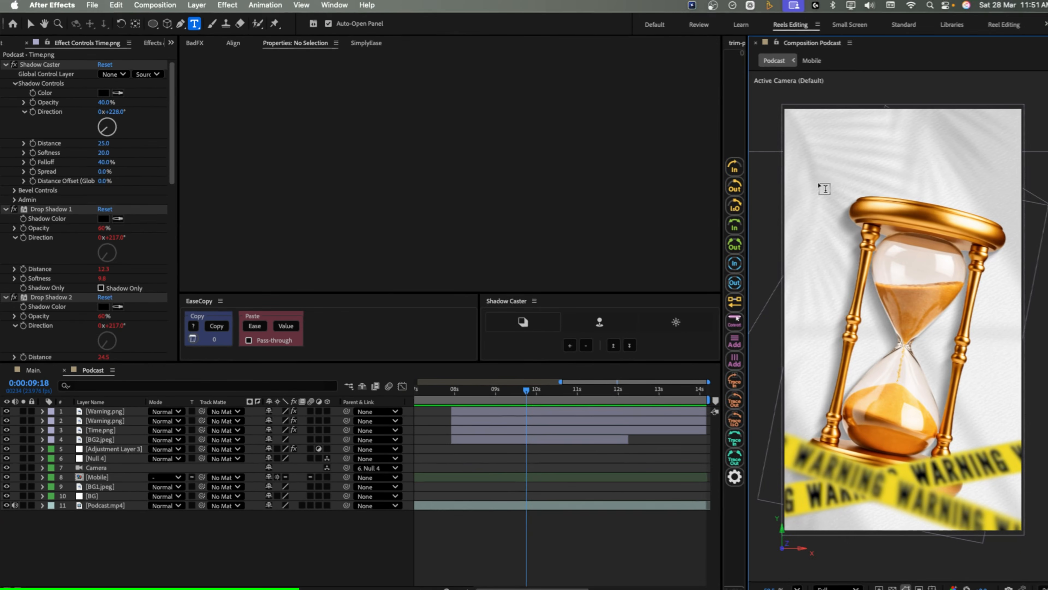
{"action": "left_click", "coordinate": [918, 201]}
{"action": "type", "text": "Five "}
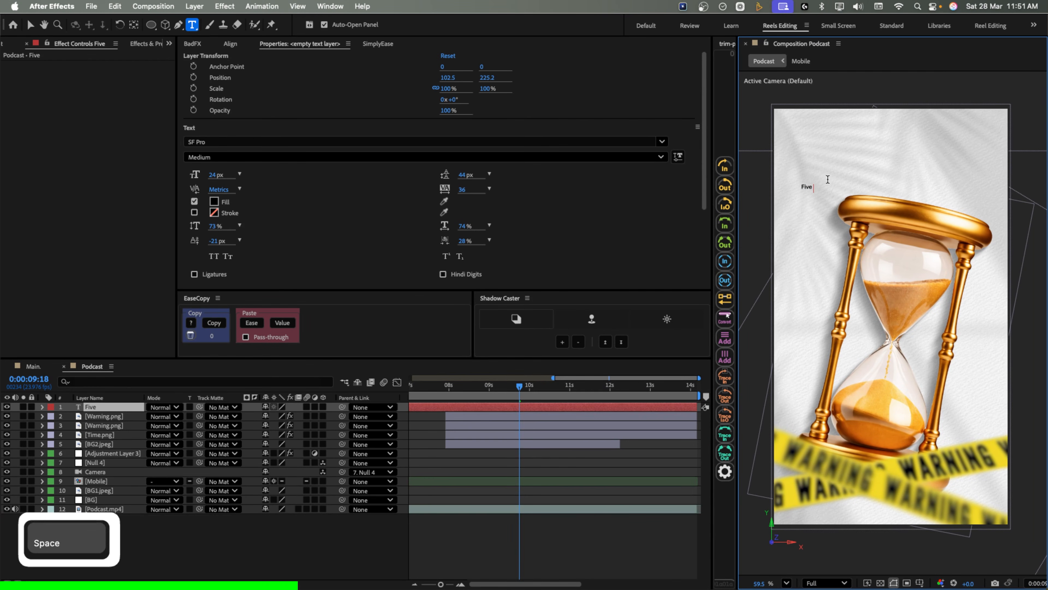
{"action": "type", "text": "Minutes"}
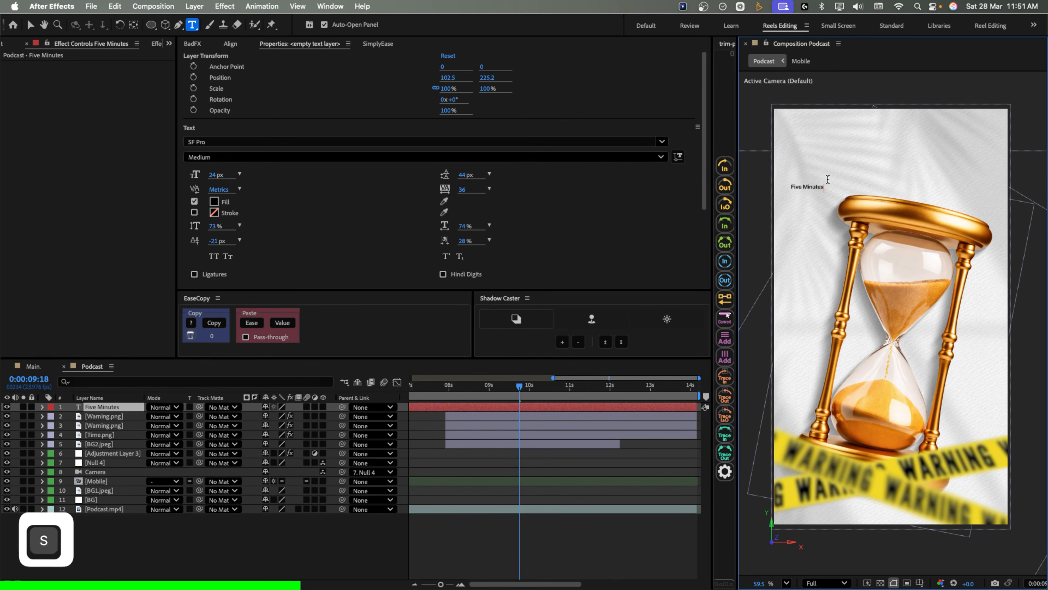
- Format the Five Minutes text at 145 px in the Midland Luxury Bold font
{"action": "key", "text": "cmd+a"}
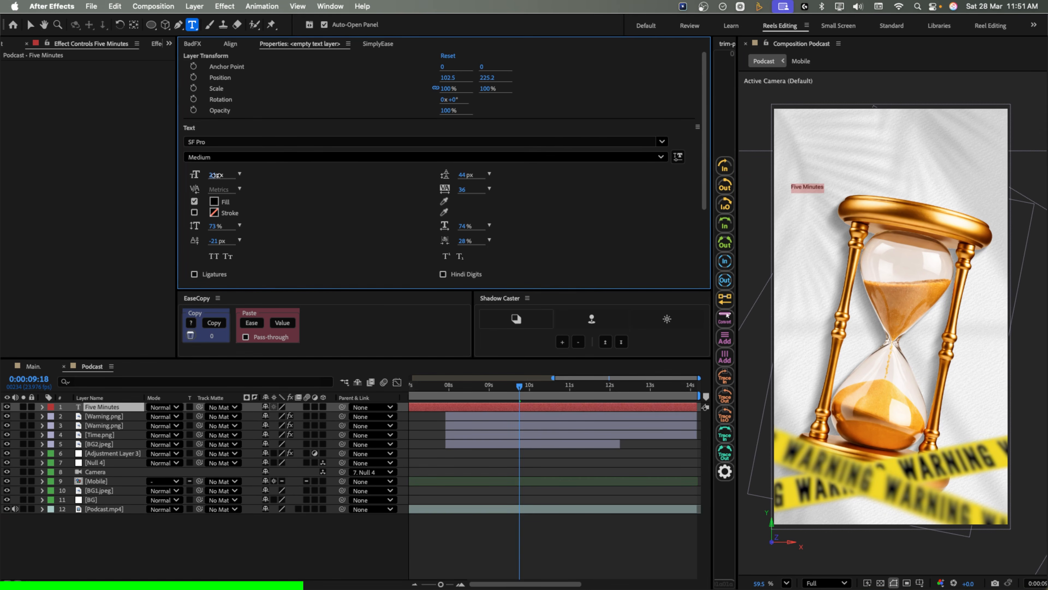
{"action": "left_click_drag", "start_coordinate": [215, 175], "coordinate": [290, 185]}
{"action": "left_click", "coordinate": [159, 368]}
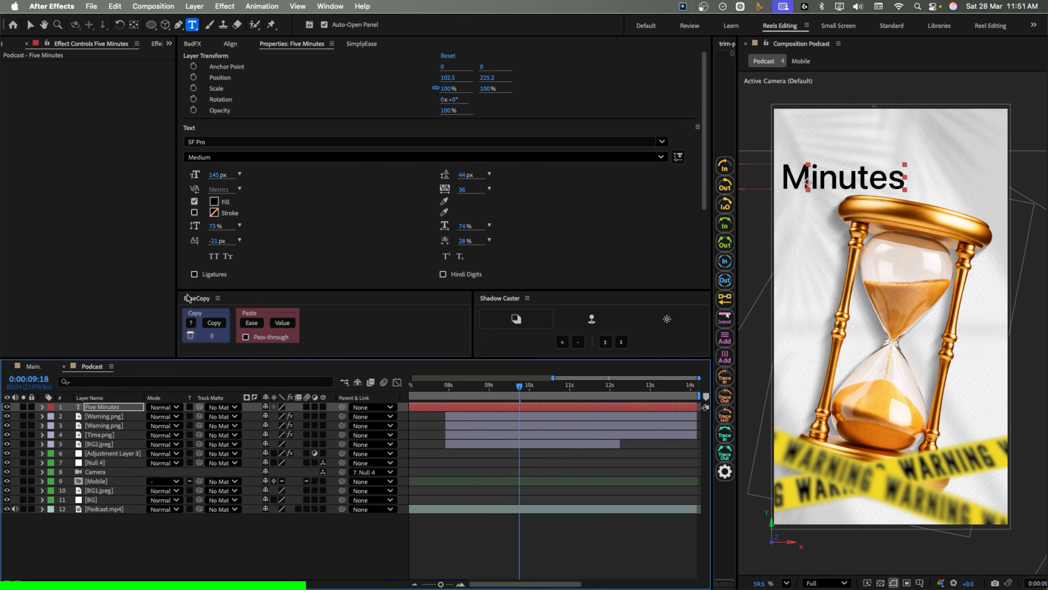
{"action": "left_click", "coordinate": [235, 141]}
{"action": "type", "text": "midla"}
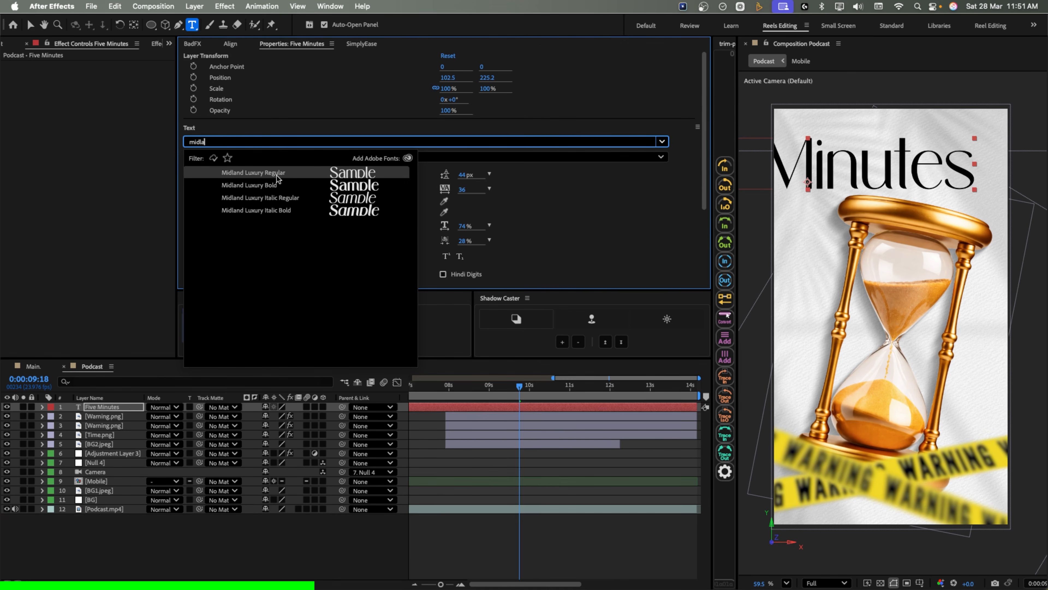
{"action": "left_click", "coordinate": [264, 185]}
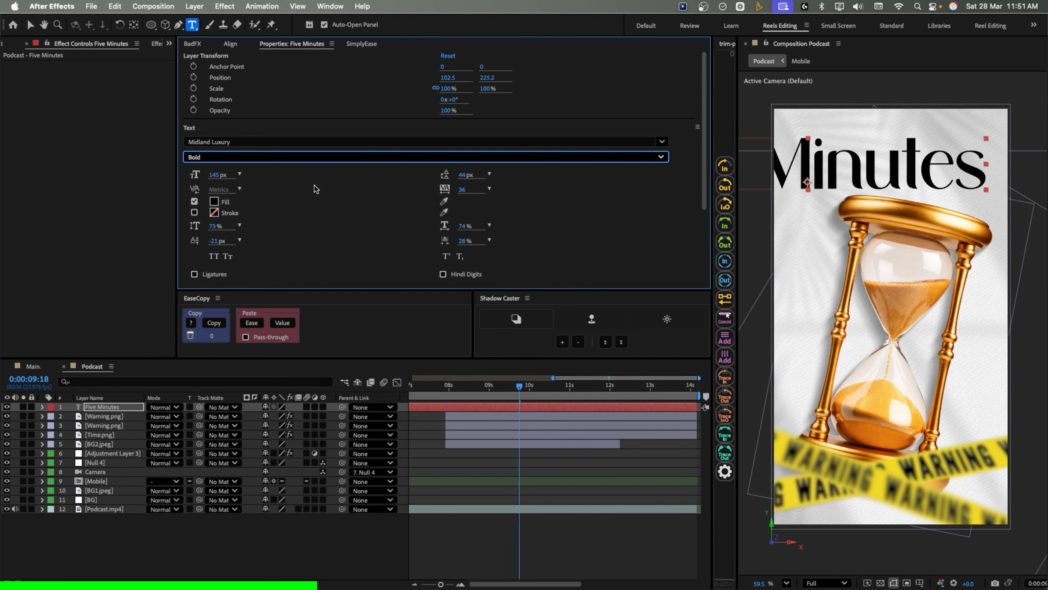
- Resize the Five Minutes text to 132 px at 59% scale and position it at 351.5, 246.2
{"action": "left_click", "coordinate": [99, 406]}
{"action": "key", "text": "s"}
{"action": "left_click_drag", "start_coordinate": [294, 417], "coordinate": [411, 423]}
{"action": "key", "text": "p"}
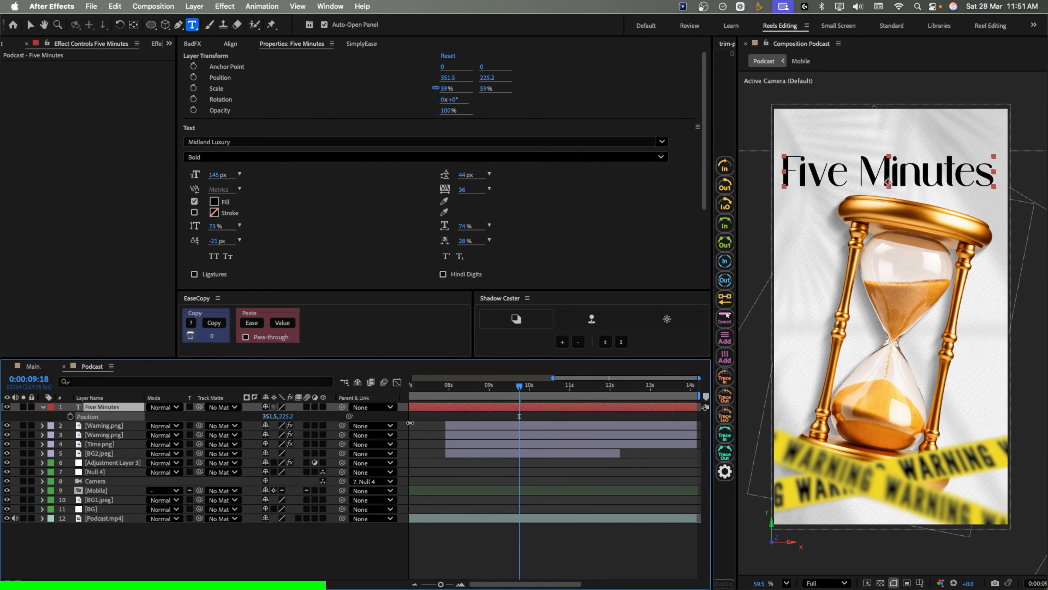
{"action": "left_click", "coordinate": [133, 535]}
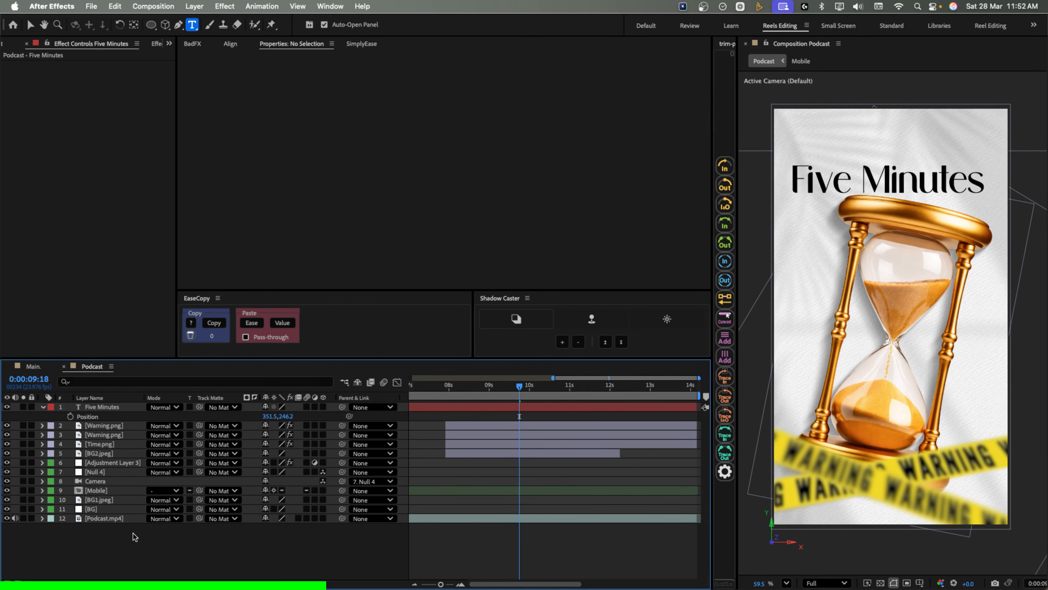
- Change the Five Minutes text fill from black to golden orange using the copied hex colour
{"action": "left_click", "coordinate": [101, 407]}
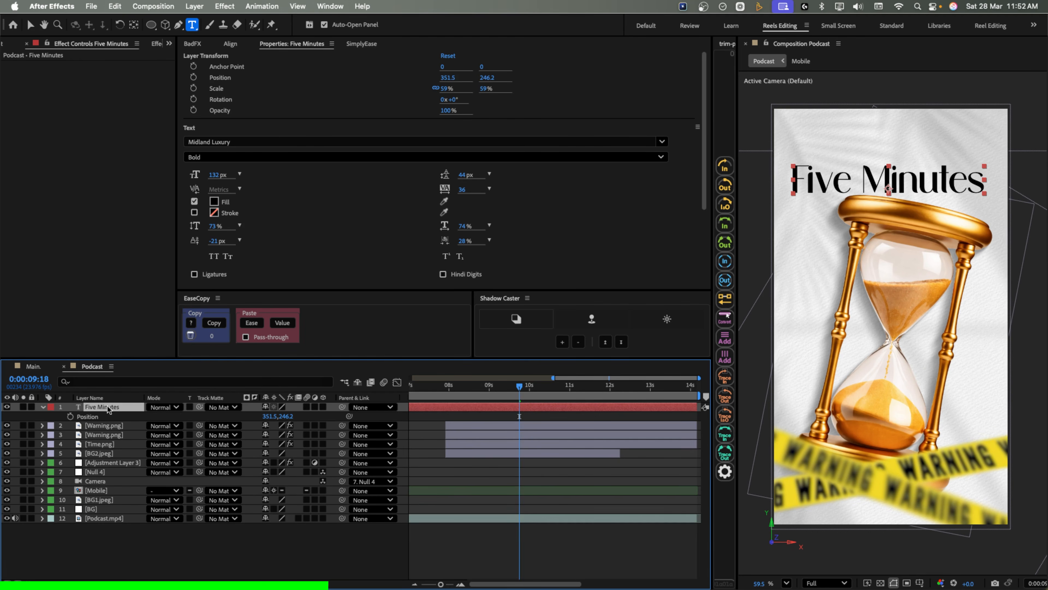
{"action": "left_click", "coordinate": [215, 203]}
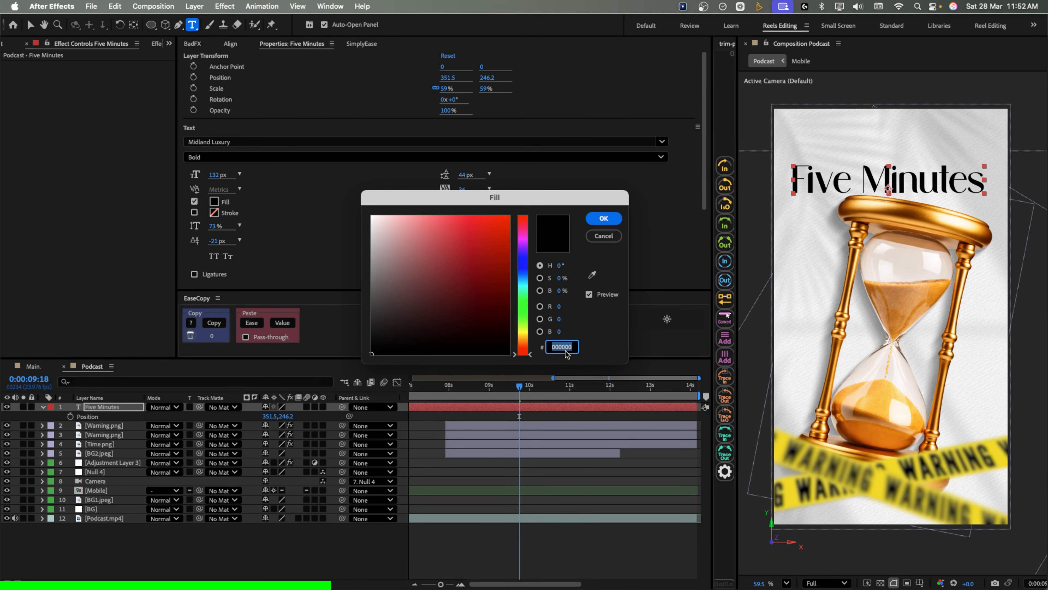
{"action": "key", "text": "super+v"}
{"action": "left_click", "coordinate": [611, 220]}
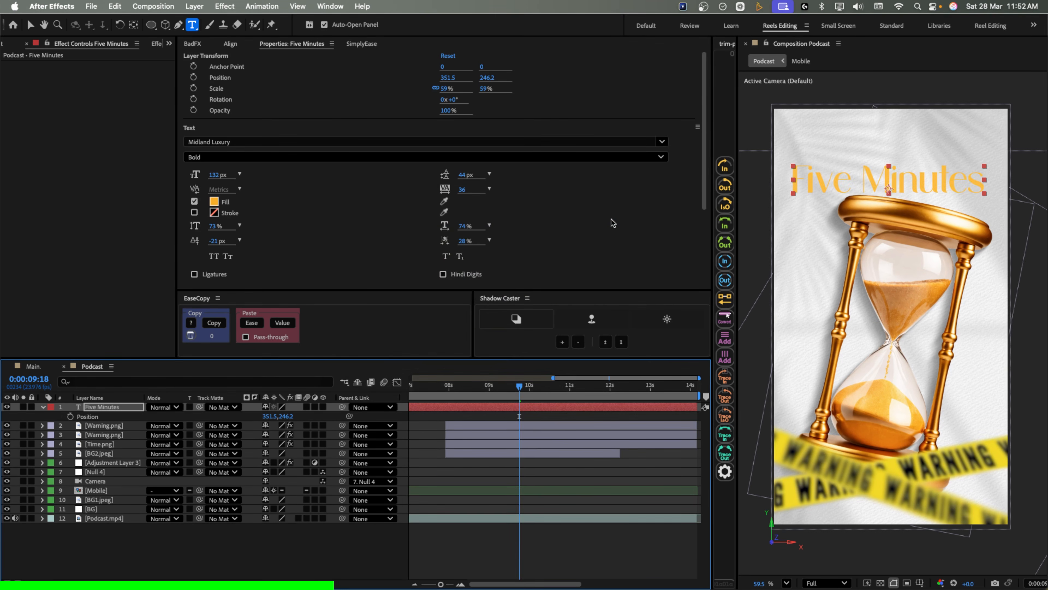
{"action": "key", "text": "super+shift+a"}
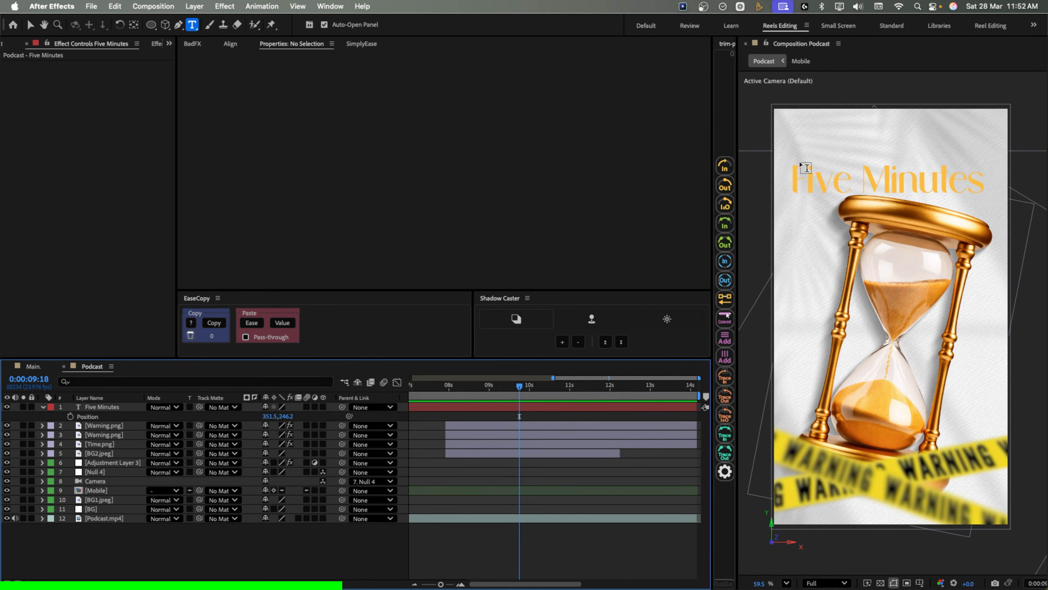
- Draw a rectangle about 680 × 136 px over the Five Minutes text and fill it with dark brown 64340B
{"action": "left_click_drag", "start_coordinate": [151, 25], "coordinate": [211, 13]}
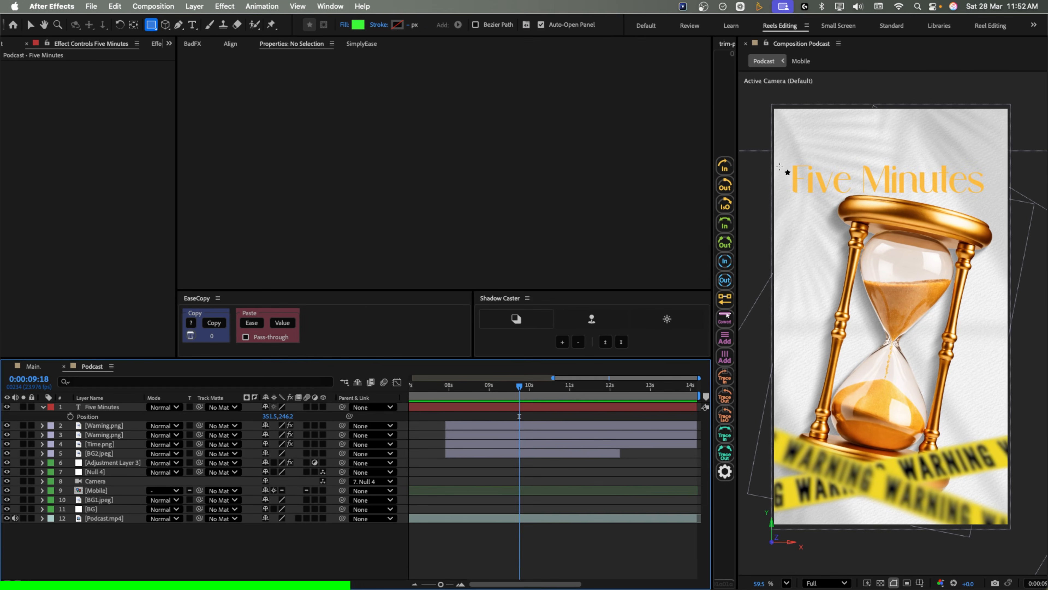
{"action": "left_click_drag", "start_coordinate": [783, 157], "coordinate": [996, 200]}
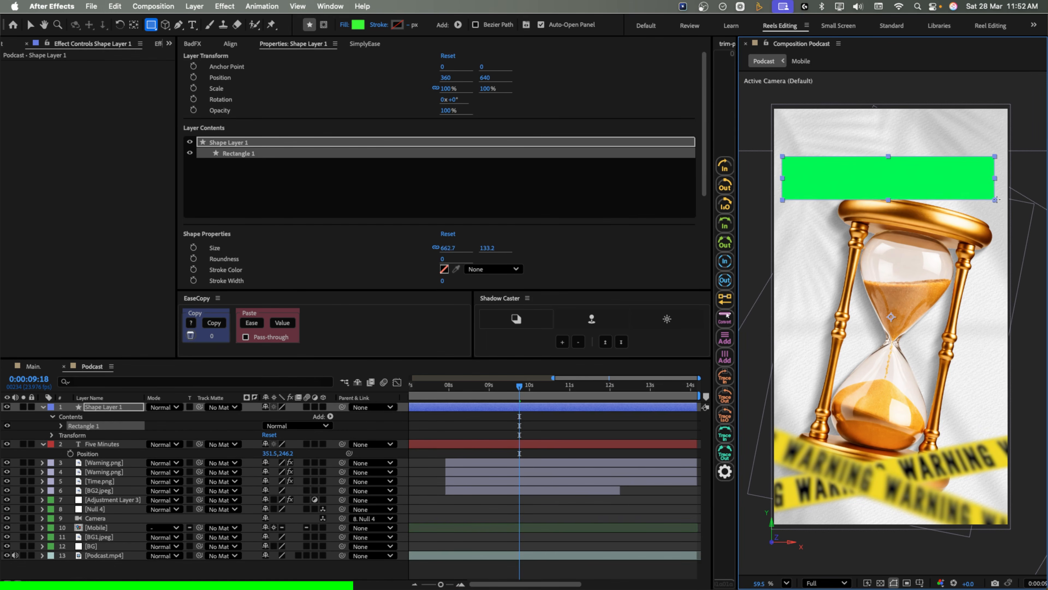
{"action": "left_click", "coordinate": [358, 24]}
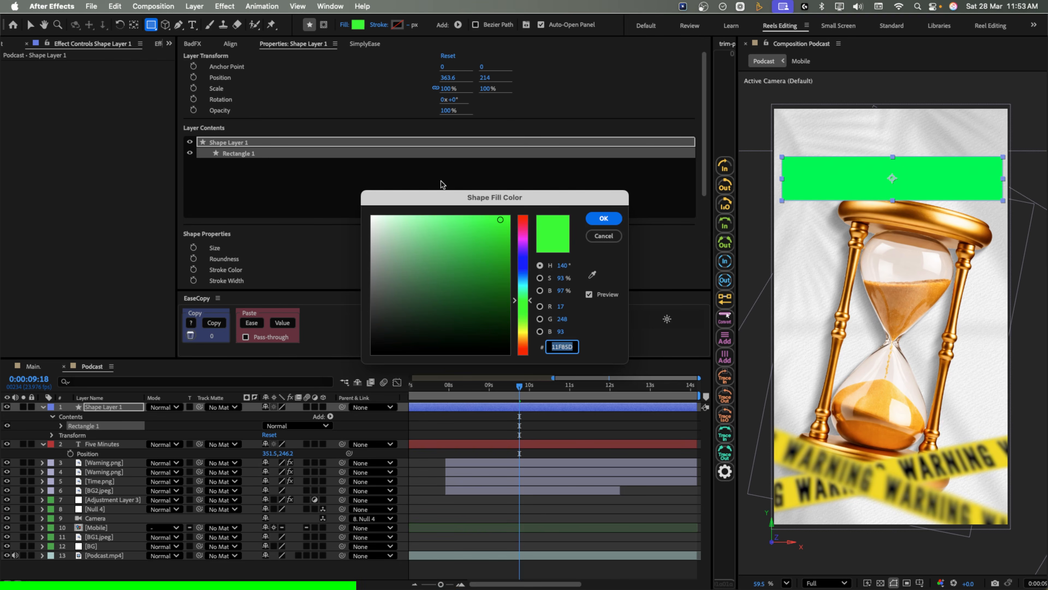
{"action": "type", "text": "64340B"}
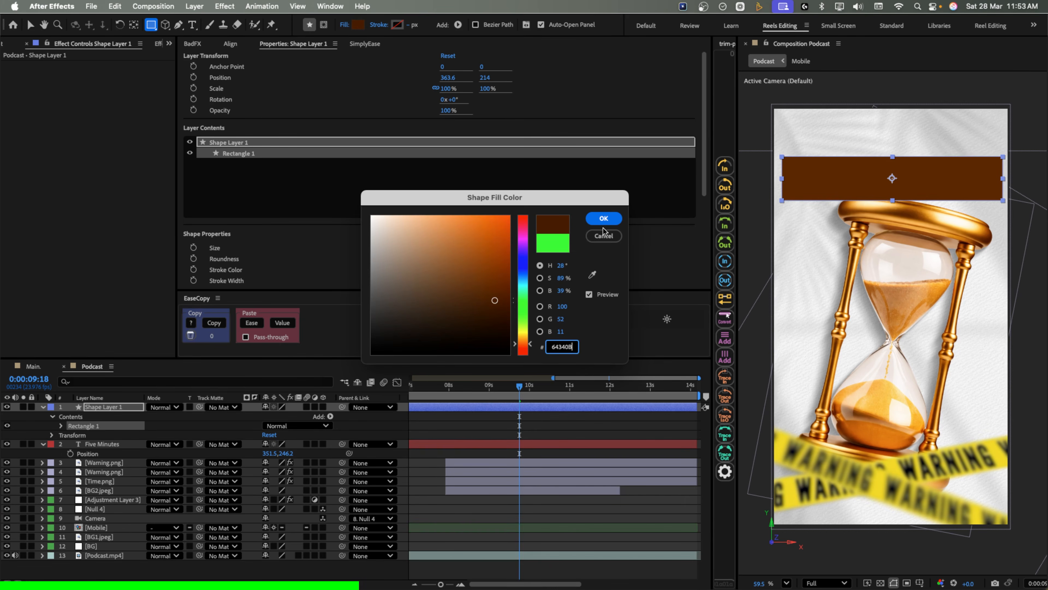
{"action": "left_click", "coordinate": [604, 219]}
- Place the rectangle layer beneath the Five Minutes text and position the text on it at 369.5, 243.2
{"action": "left_click_drag", "start_coordinate": [132, 407], "coordinate": [130, 461]}
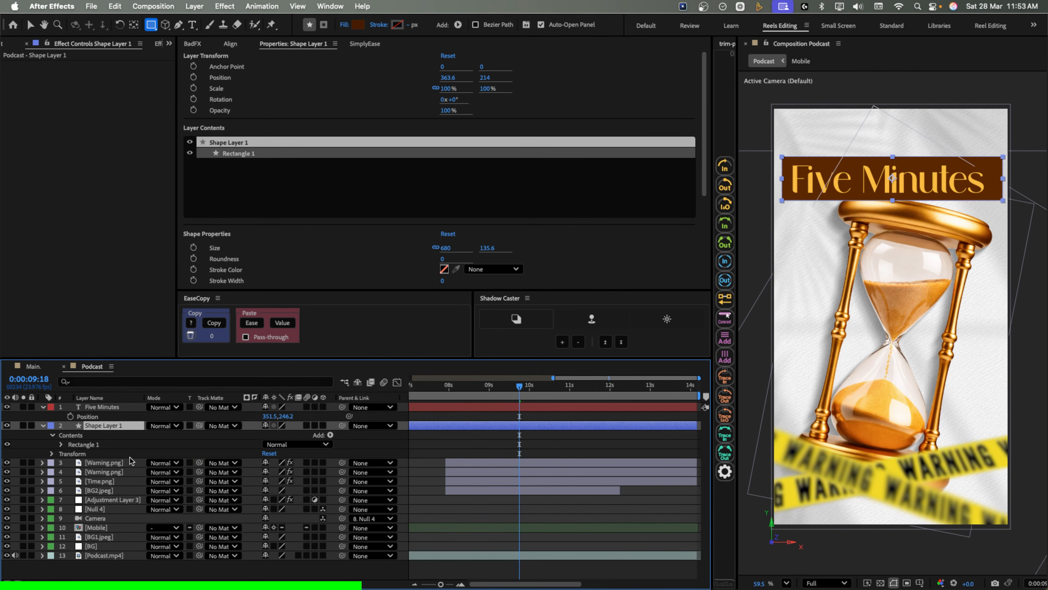
{"action": "left_click", "coordinate": [116, 407]}
{"action": "key", "text": "p"}
{"action": "key", "text": "p"}
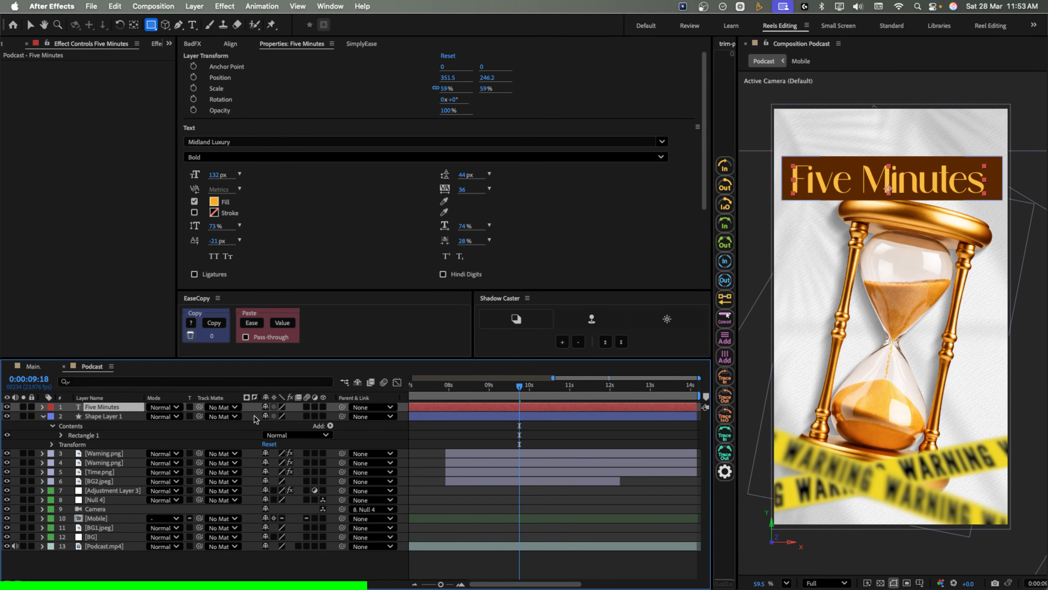
{"action": "left_click_drag", "start_coordinate": [269, 416], "coordinate": [286, 416]}
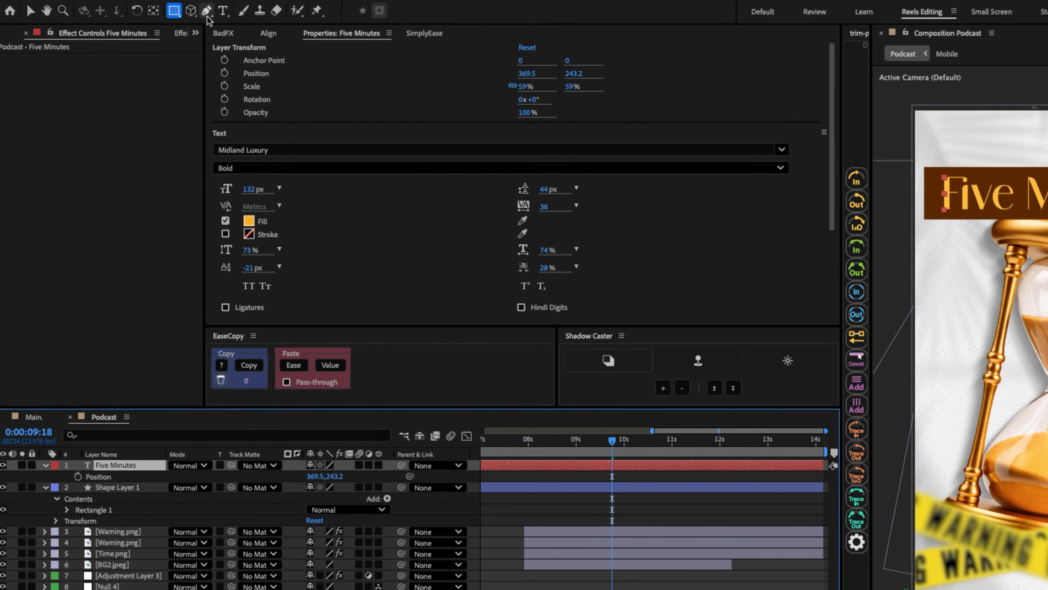
- Find the CC Light Sweep effect and apply it to the Five Minutes text layer
{"action": "left_click", "coordinate": [170, 43]}
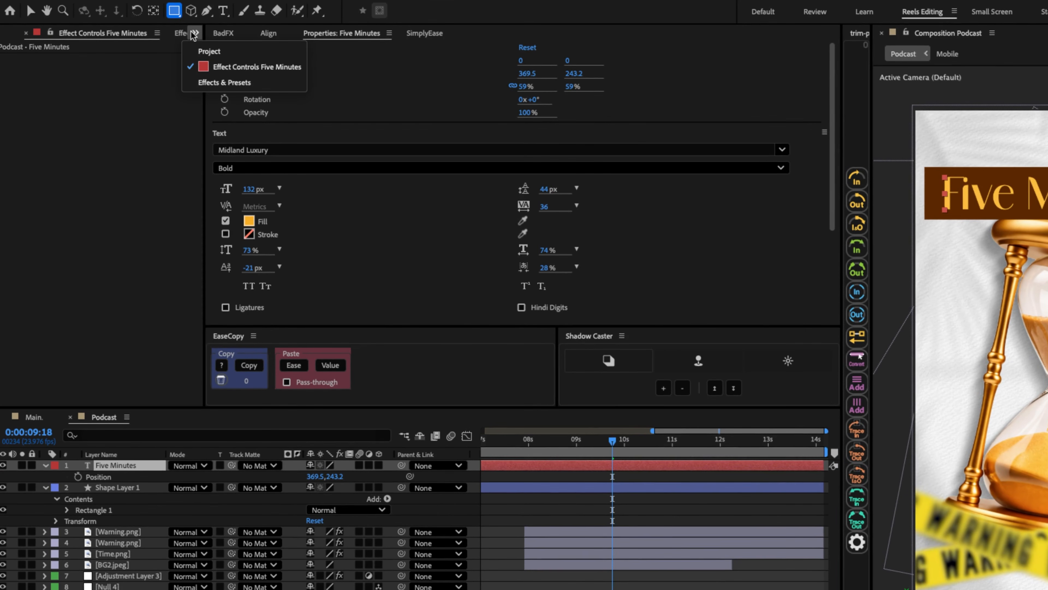
{"action": "left_click", "coordinate": [210, 83]}
{"action": "left_click", "coordinate": [52, 48]}
{"action": "type", "text": "cc li"}
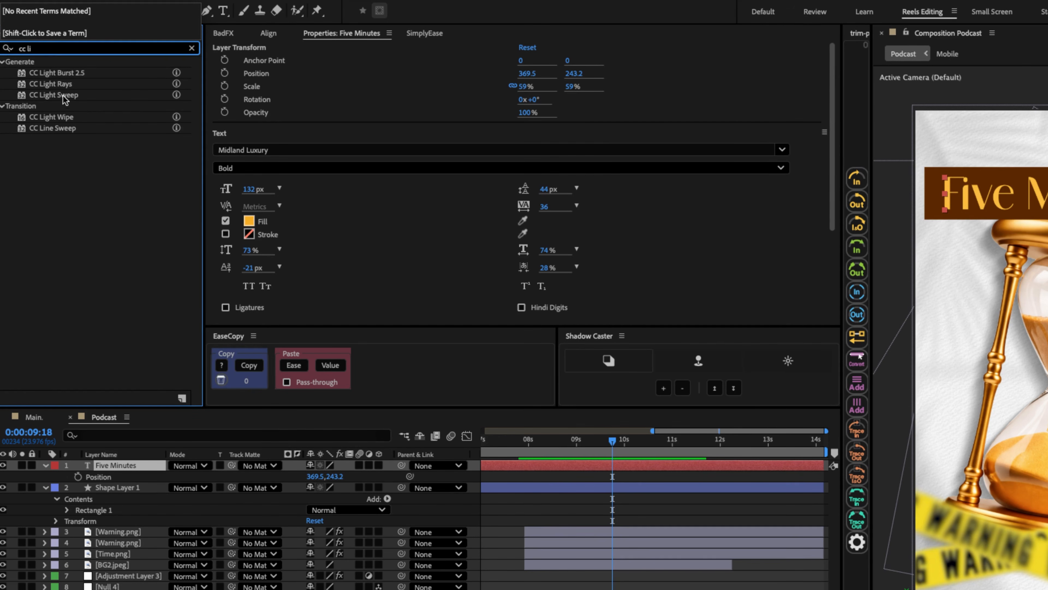
{"action": "left_click_drag", "start_coordinate": [63, 96], "coordinate": [140, 467]}
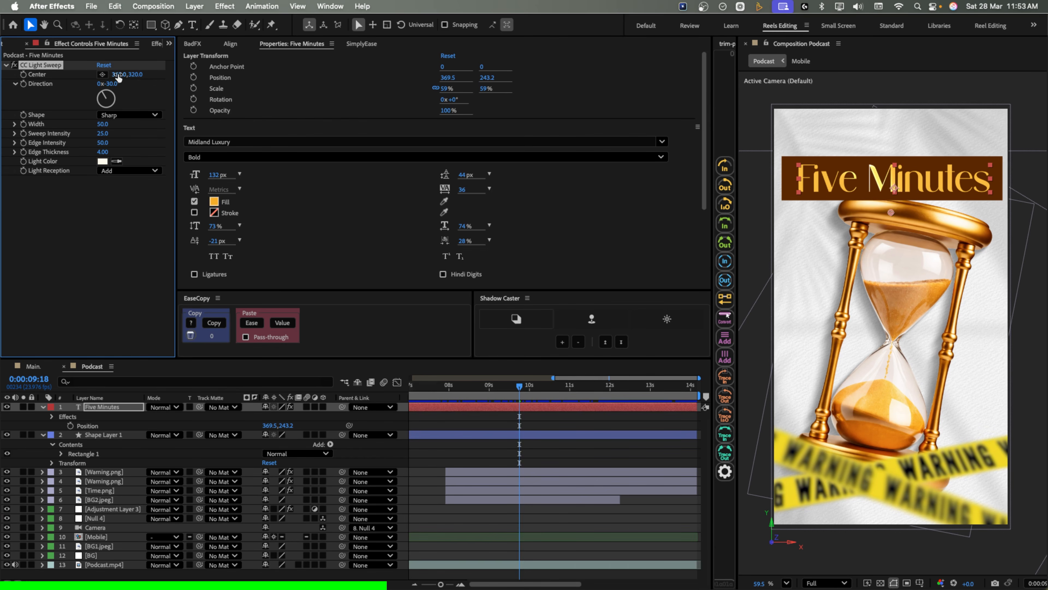
- Keyframe the light sweep's Center at 40, 320, move that keyframe to about 8 seconds, and preview from there
{"action": "left_click_drag", "start_coordinate": [79, 78], "coordinate": [2, 84]}
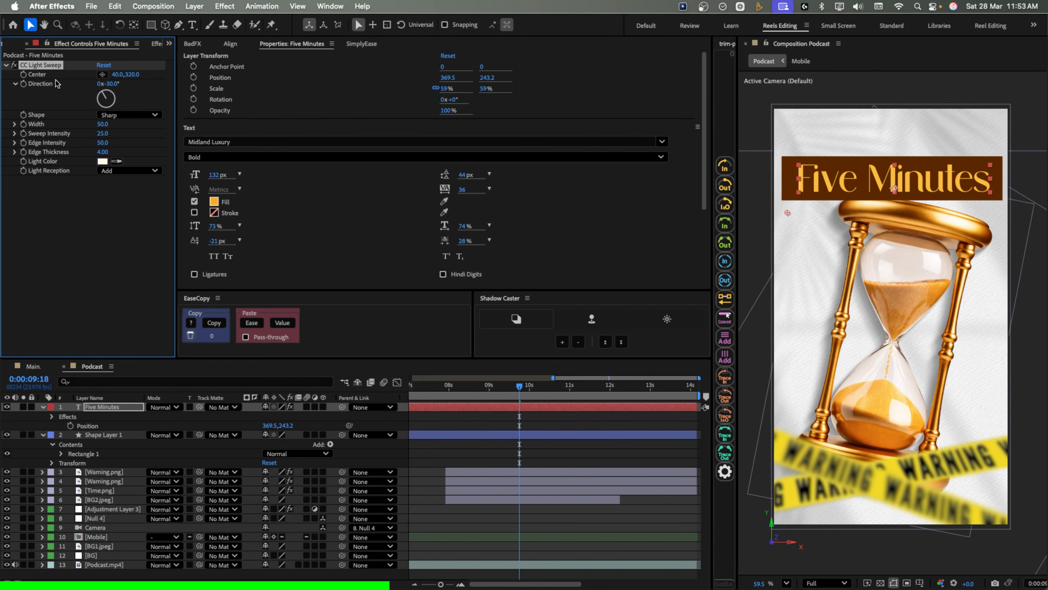
{"action": "key", "text": "u"}
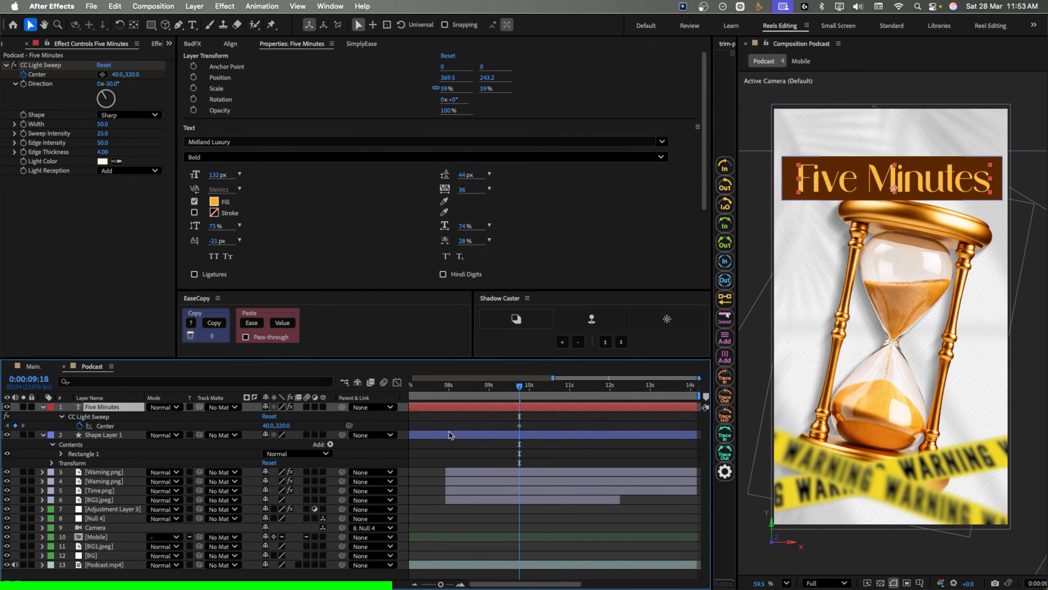
{"action": "left_click_drag", "start_coordinate": [520, 426], "coordinate": [515, 425]}
{"action": "left_click_drag", "start_coordinate": [440, 430], "coordinate": [447, 428]}
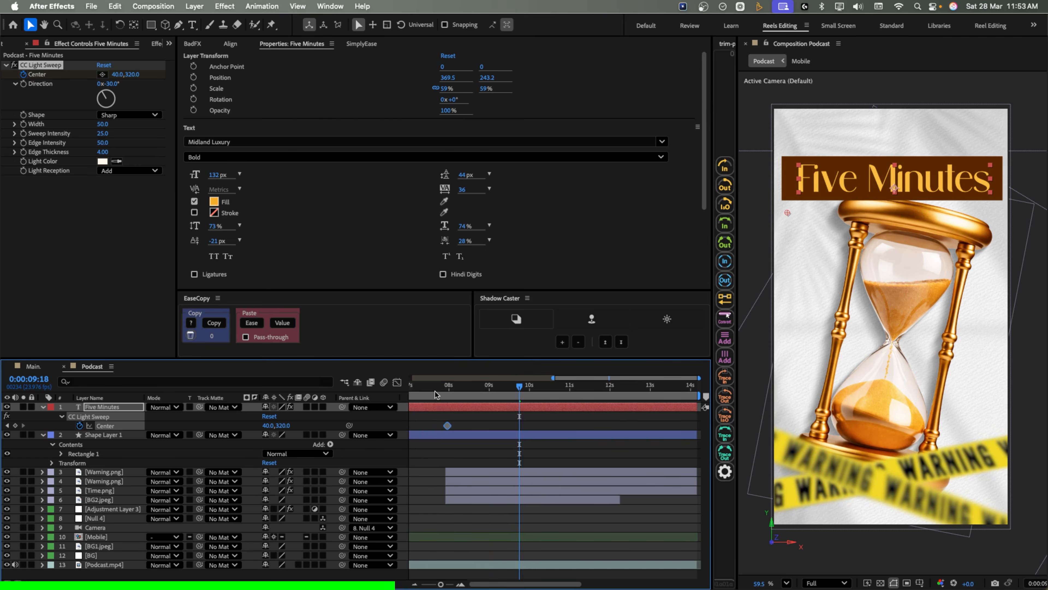
{"action": "left_click", "coordinate": [435, 392]}
{"action": "key", "text": "space"}
{"action": "key", "text": "space"}
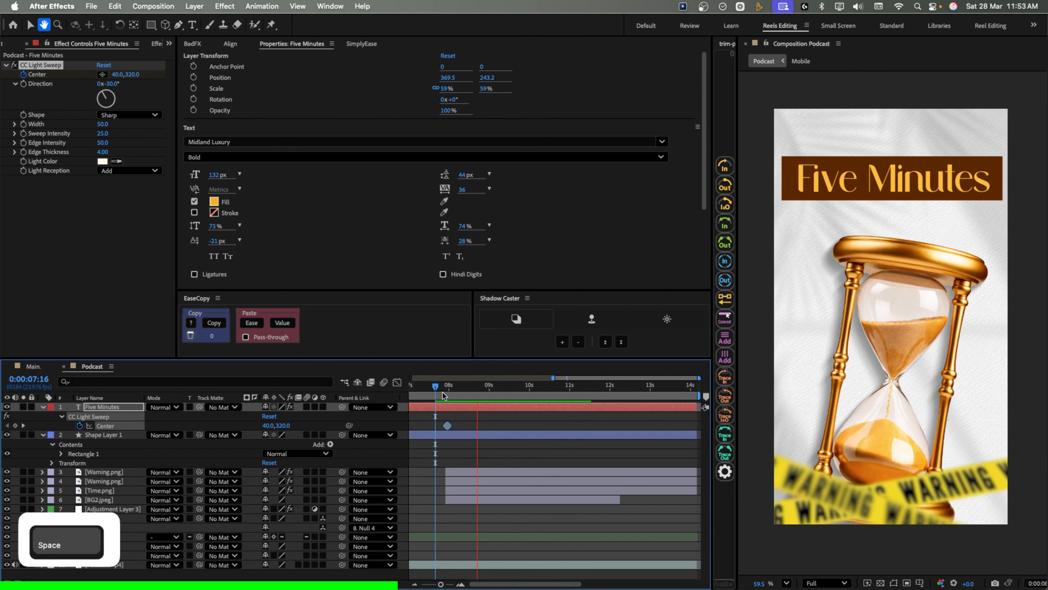
- Keyframe the light sweep's Center at 805, 320 at about 9 seconds and preview the sweep
{"action": "left_click", "coordinate": [487, 388]}
{"action": "left_click_drag", "start_coordinate": [488, 390], "coordinate": [486, 391]}
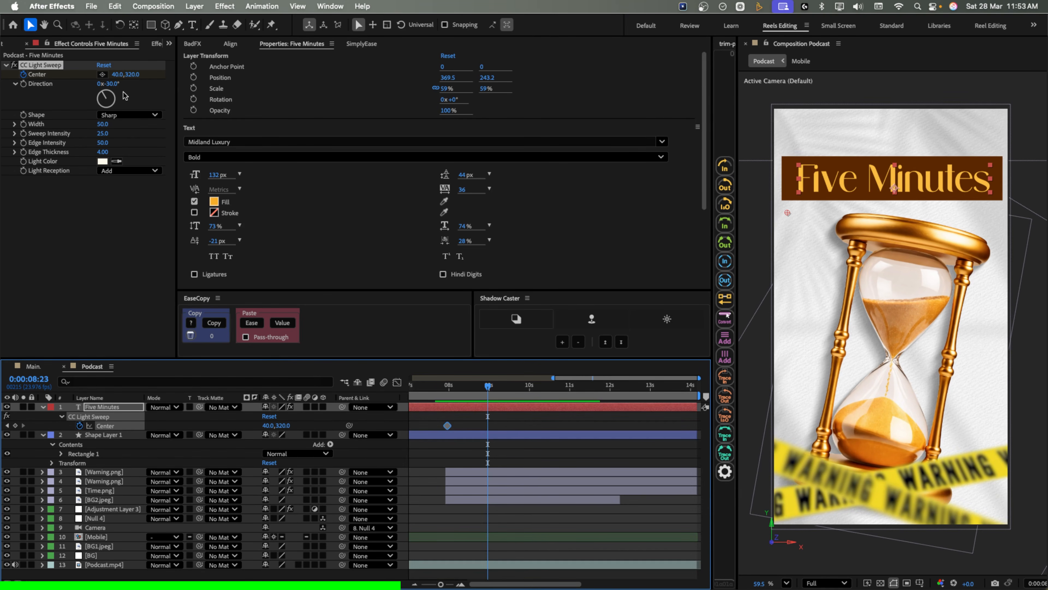
{"action": "left_click_drag", "start_coordinate": [119, 77], "coordinate": [535, 123]}
{"action": "left_click", "coordinate": [445, 391]}
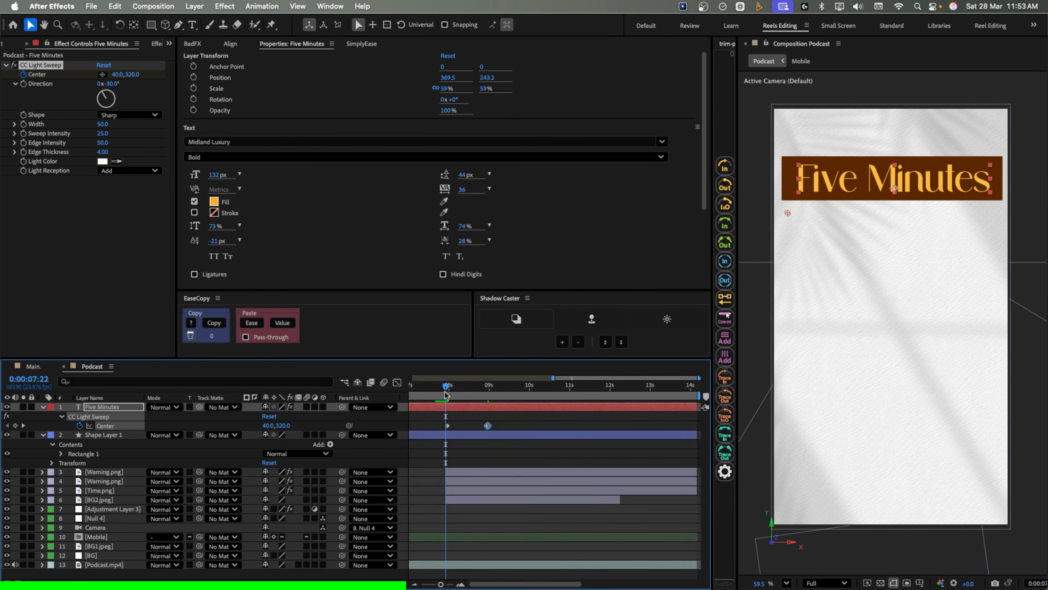
{"action": "key", "text": "space"}
{"action": "key", "text": "space"}
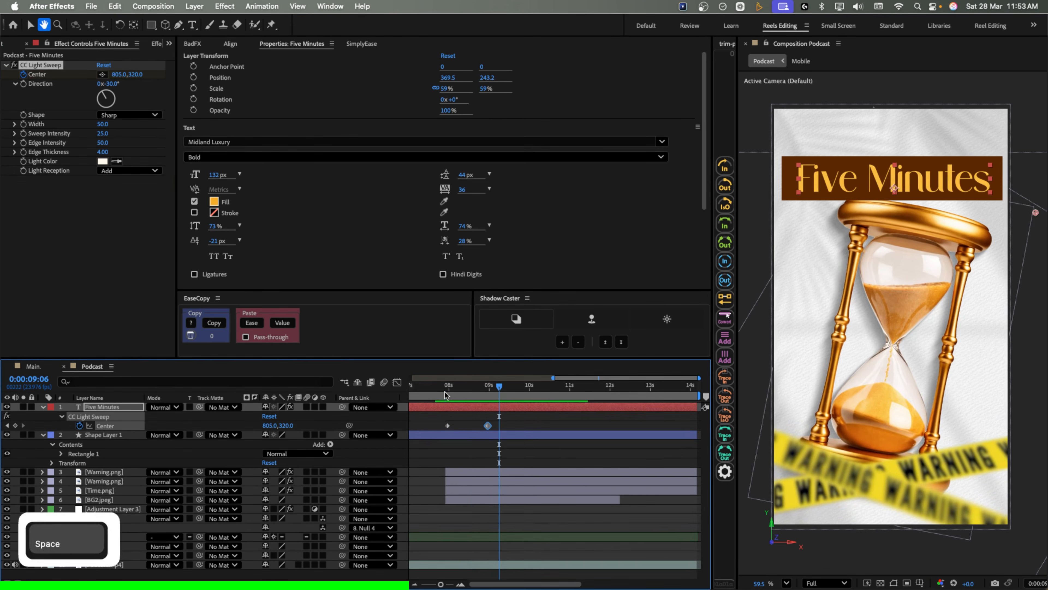
- Scale the Five Minutes text to 64%, switch it to all caps and set its font size to 115 px
{"action": "left_click_drag", "start_coordinate": [292, 416], "coordinate": [298, 417]}
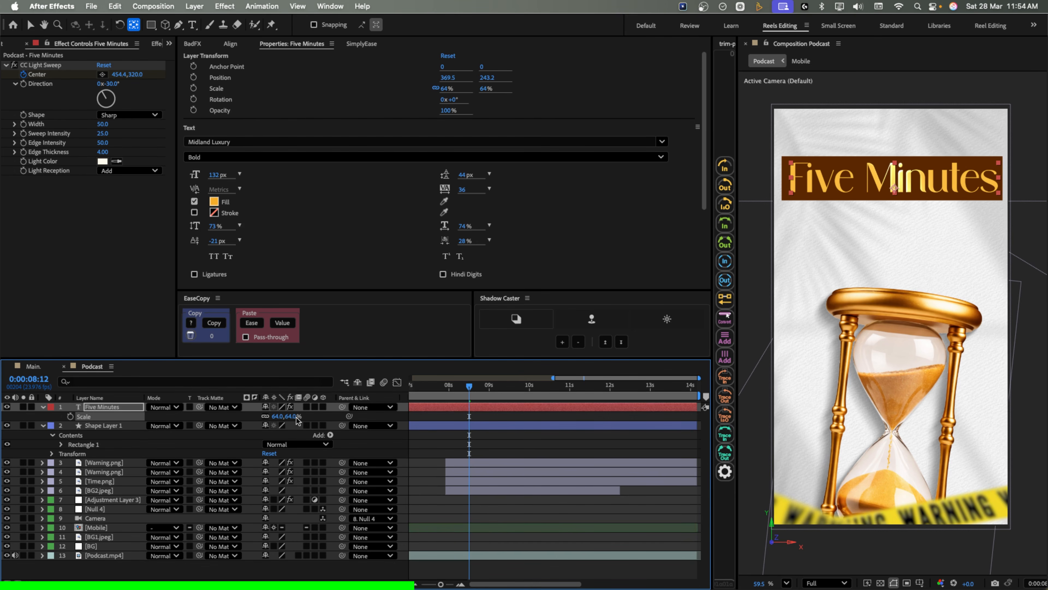
{"action": "left_click", "coordinate": [213, 257]}
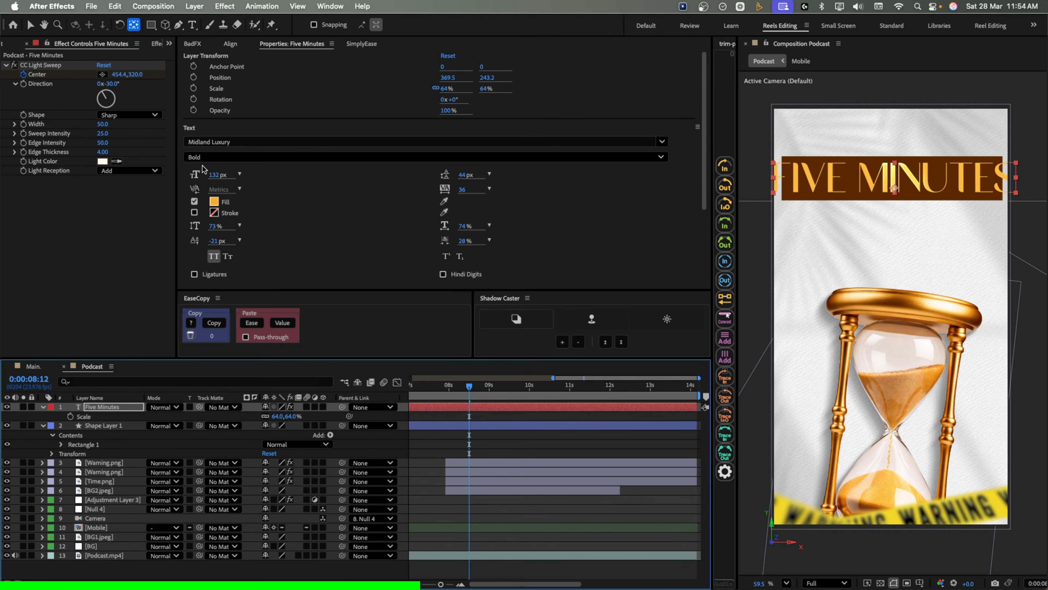
{"action": "left_click_drag", "start_coordinate": [214, 175], "coordinate": [210, 185]}
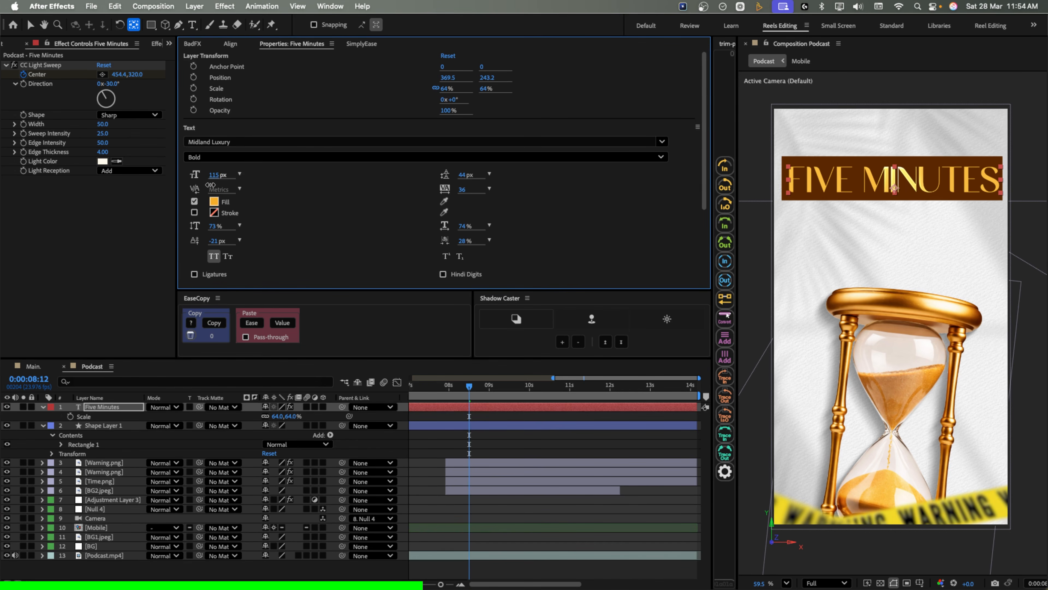
- Rename the rectangle shape layer behind the title as Text BG
{"action": "key", "text": "v"}
{"action": "left_click", "coordinate": [265, 422]}
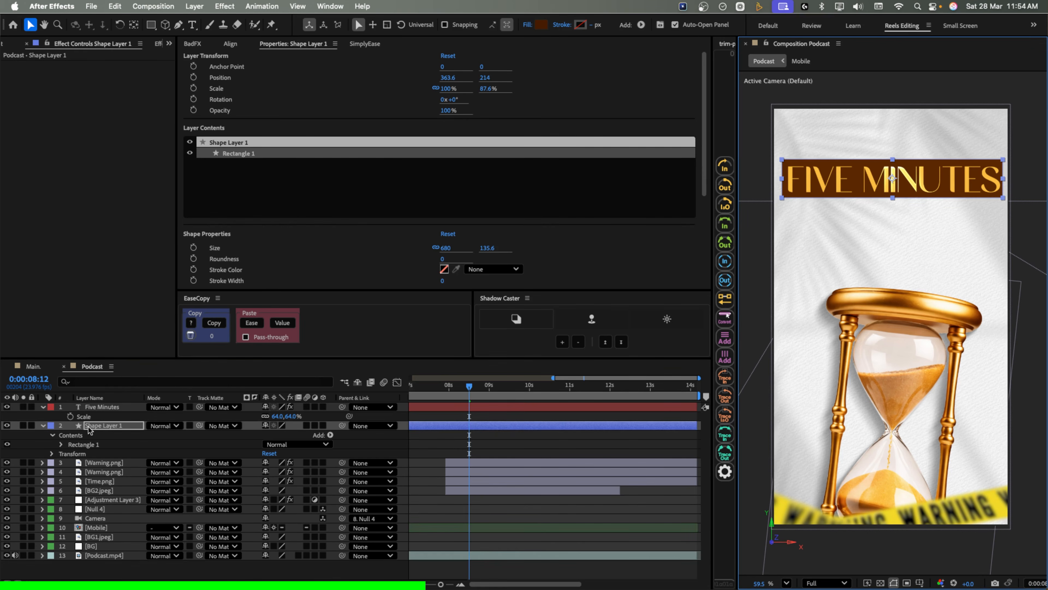
{"action": "left_click", "coordinate": [89, 428]}
{"action": "key", "text": "BackSpace"}
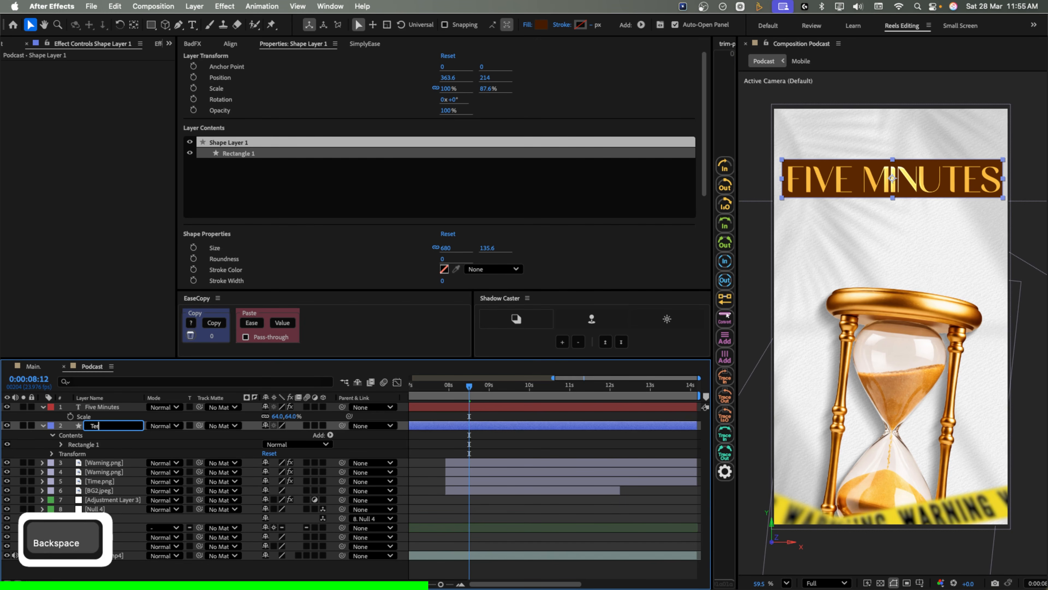
{"action": "type", "text": "Text BG"}
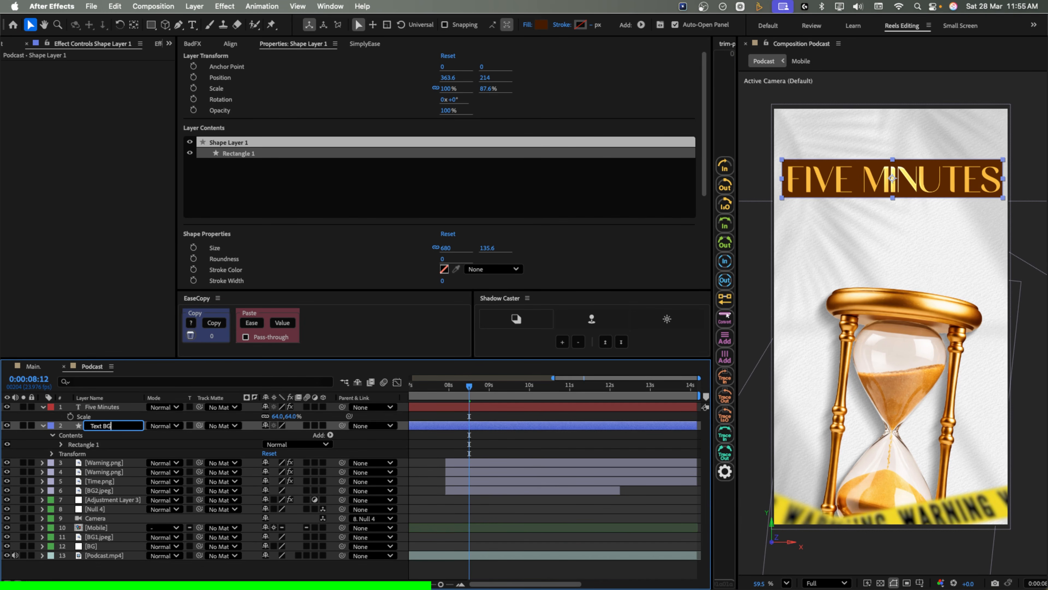
{"action": "key", "text": "Return"}
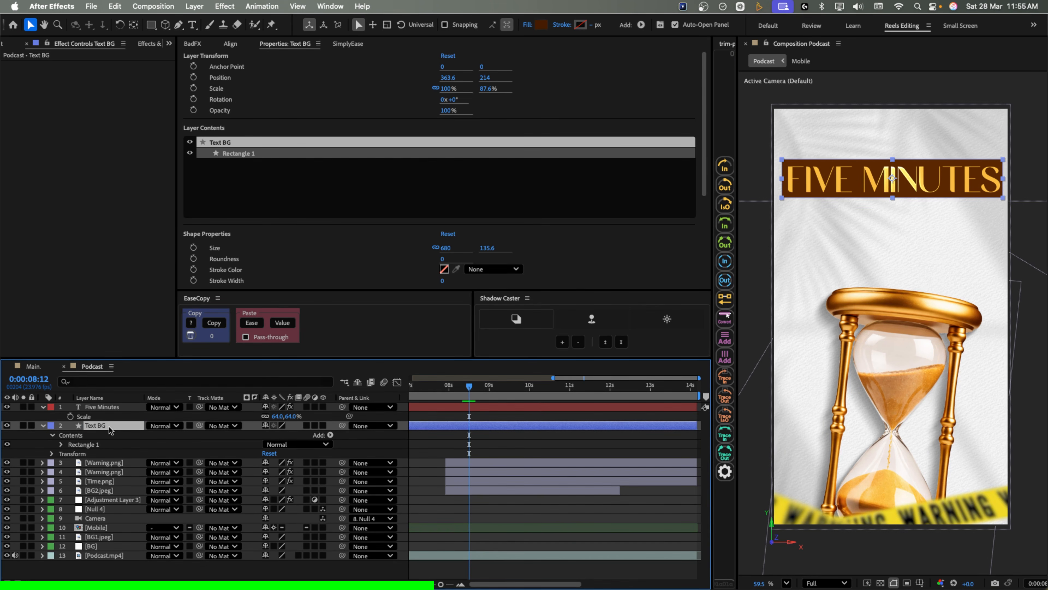
- Move the Text BG layer's anchor point to the middle of the rectangle's left edge
{"action": "key", "text": "y"}
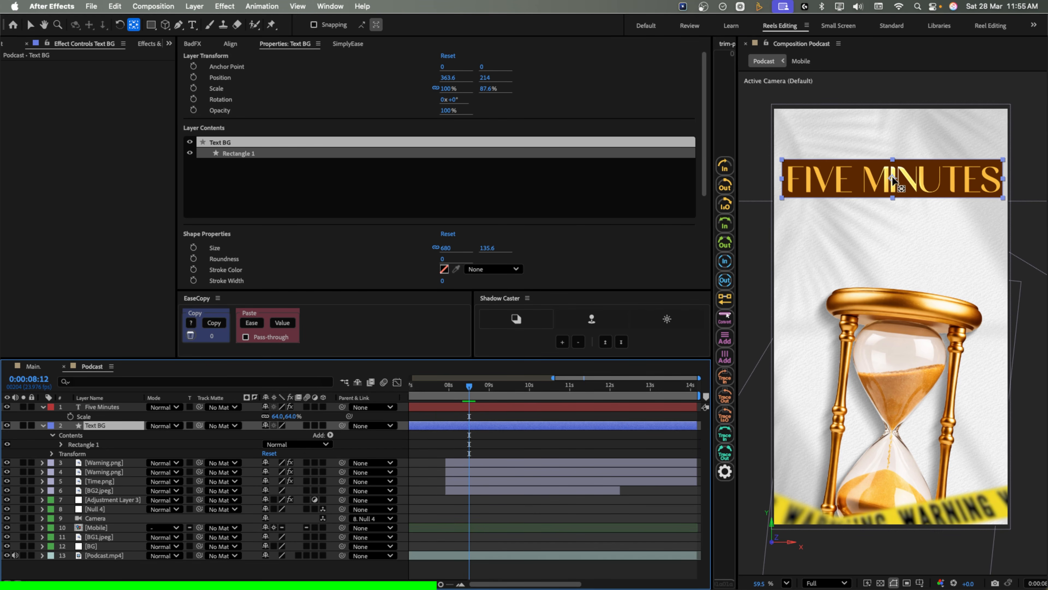
{"action": "left_click_drag", "start_coordinate": [893, 179], "coordinate": [866, 178]}
{"action": "left_click_drag", "start_coordinate": [783, 177], "coordinate": [782, 178]}
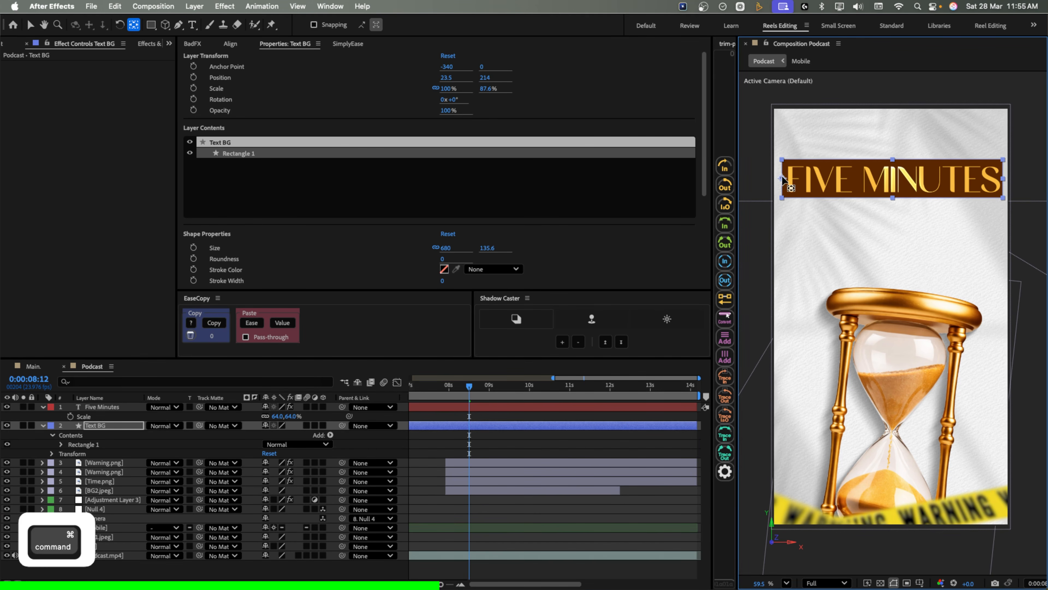
- Unlink the Text BG scale and keyframe it at 100% width at 8:12 and 0% width at 7:22, and preview
{"action": "key", "text": "s"}
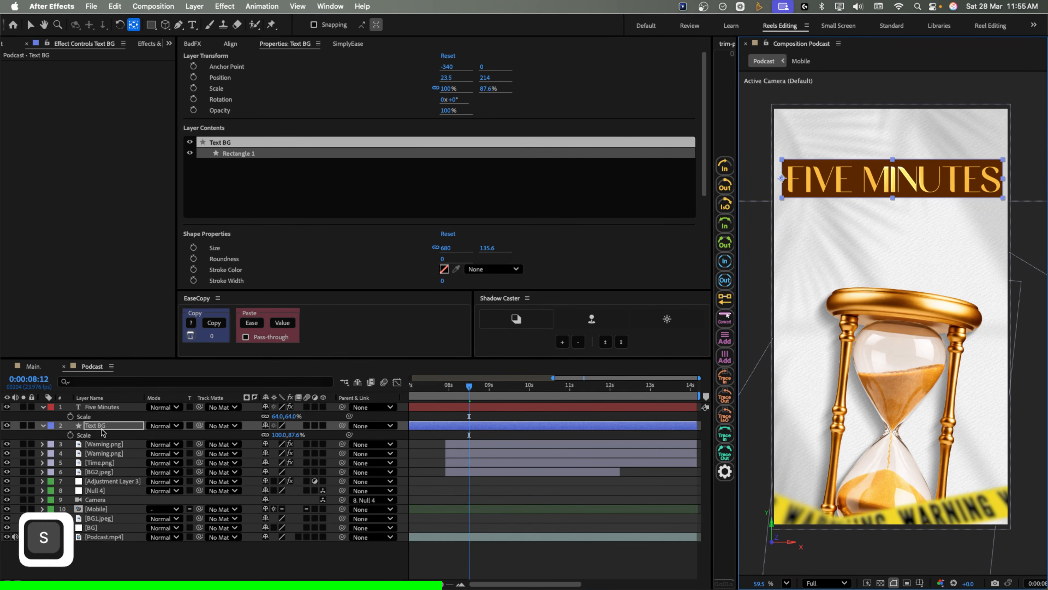
{"action": "left_click", "coordinate": [266, 435]}
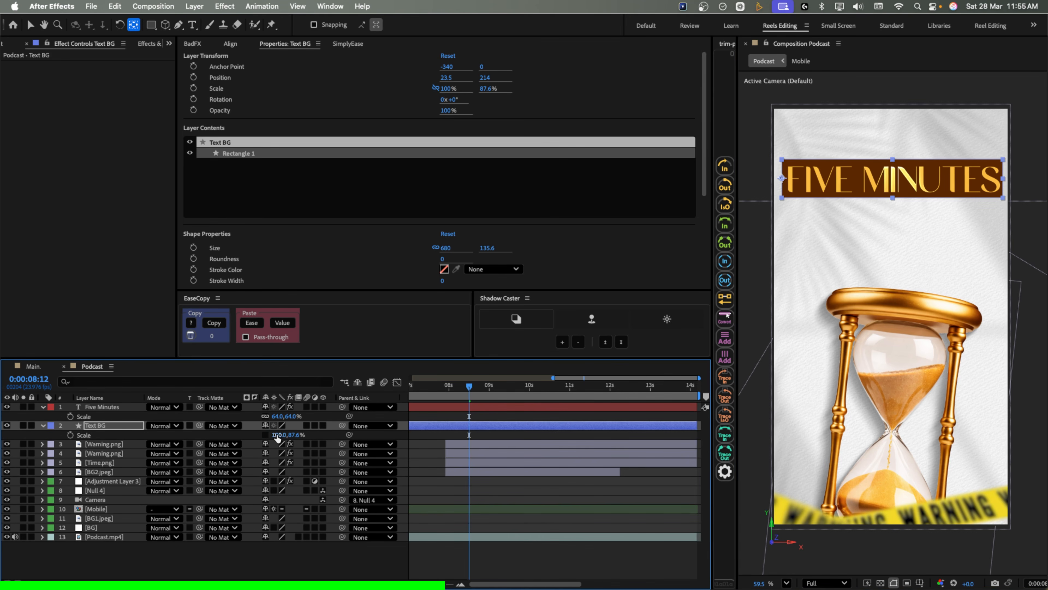
{"action": "left_click", "coordinate": [70, 435]}
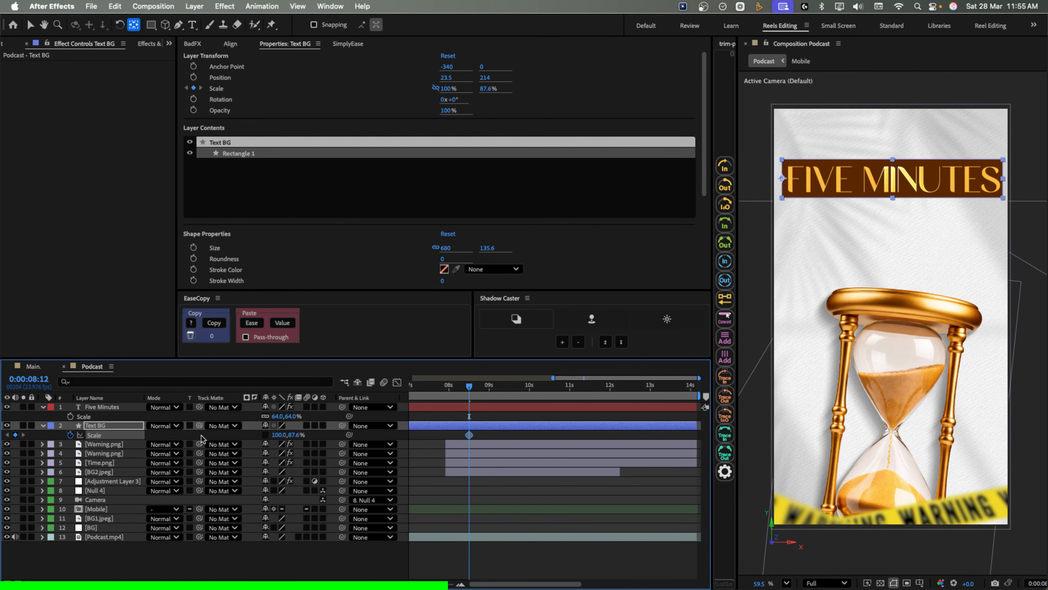
{"action": "left_click_drag", "start_coordinate": [470, 388], "coordinate": [446, 389]}
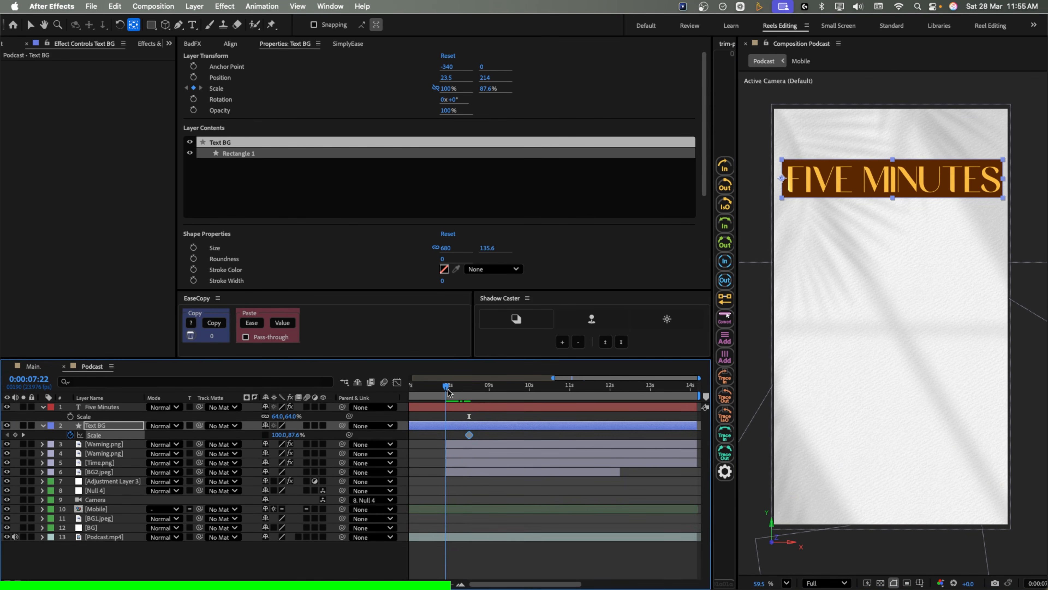
{"action": "type", "text": "0"}
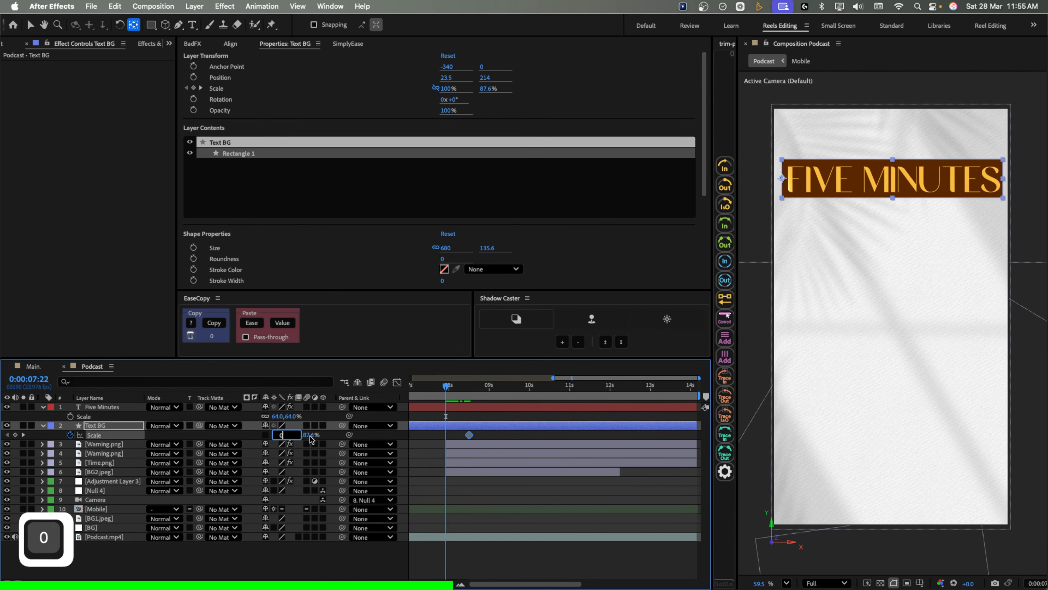
{"action": "left_click", "coordinate": [445, 395]}
{"action": "key", "text": "space"}
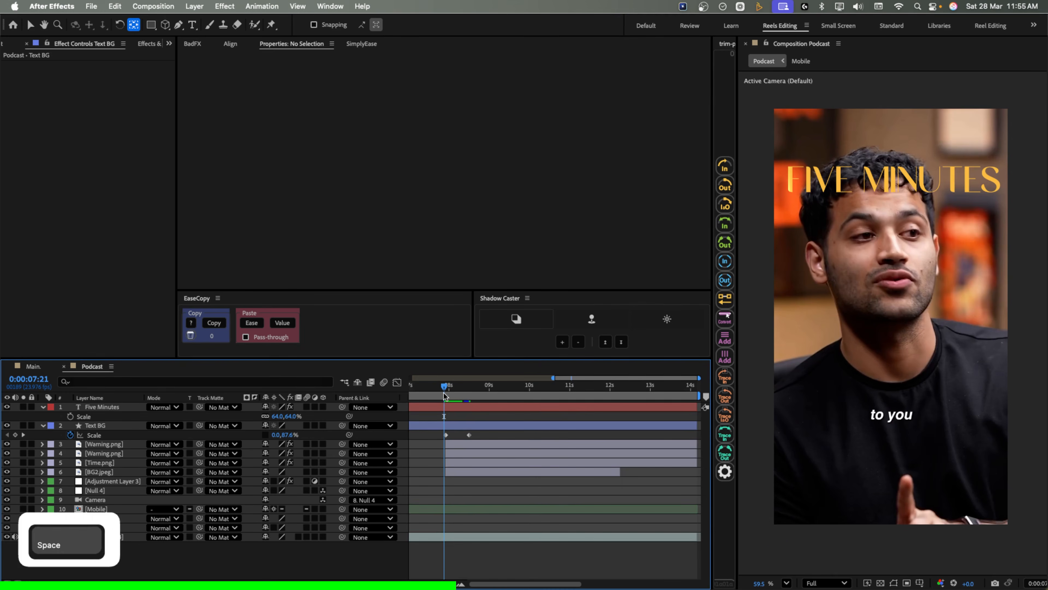
- Apply Easy Ease to both Scale keyframes of the Text BG layer
{"action": "left_click", "coordinate": [451, 395]}
{"action": "left_click_drag", "start_coordinate": [450, 395], "coordinate": [471, 396]}
{"action": "left_click_drag", "start_coordinate": [480, 434], "coordinate": [439, 441]}
{"action": "key", "text": "F9"}
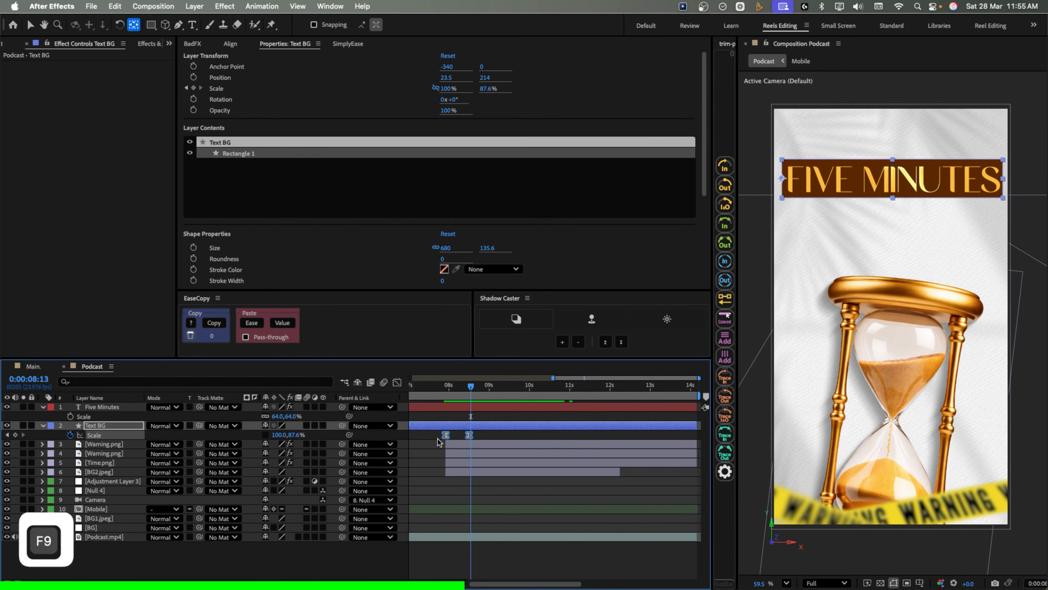
- Shape the Text BG scale's speed graph into a fast start with a long slowdown, and preview the reveal
{"action": "key", "text": "shift+F3"}
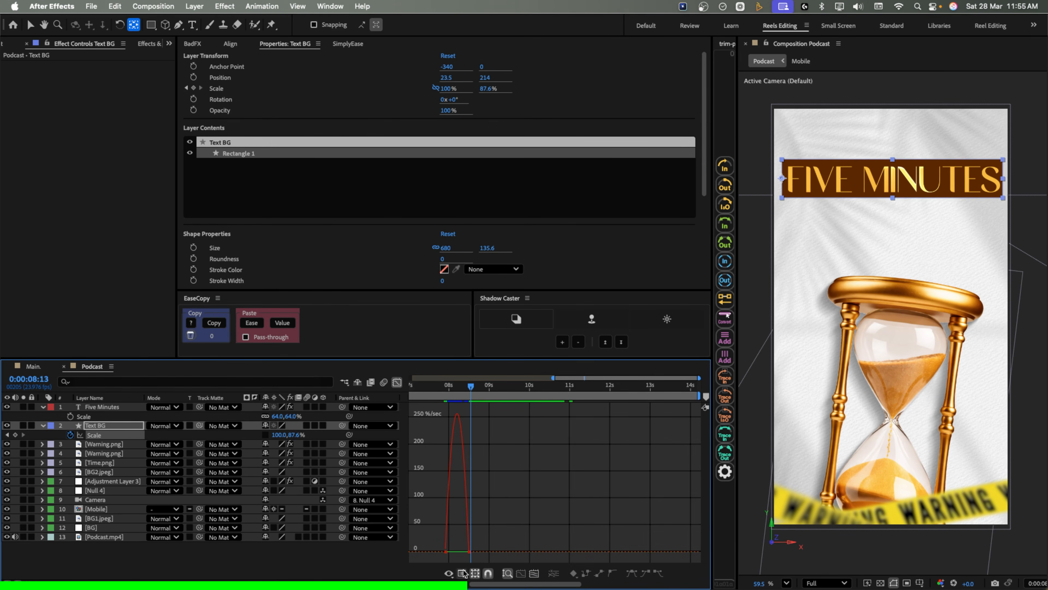
{"action": "left_click", "coordinate": [463, 583]}
{"action": "left_click", "coordinate": [462, 584]}
{"action": "left_click_drag", "start_coordinate": [615, 584], "coordinate": [521, 552]}
{"action": "left_click", "coordinate": [611, 551]}
{"action": "left_click", "coordinate": [508, 385]}
{"action": "key", "text": "space"}
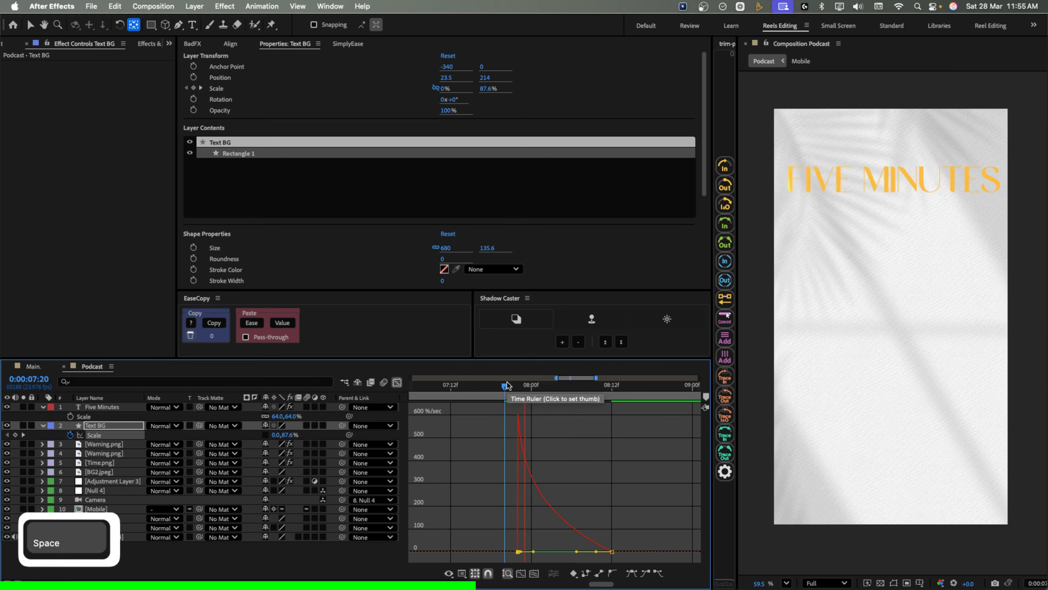
{"action": "key", "text": "space"}
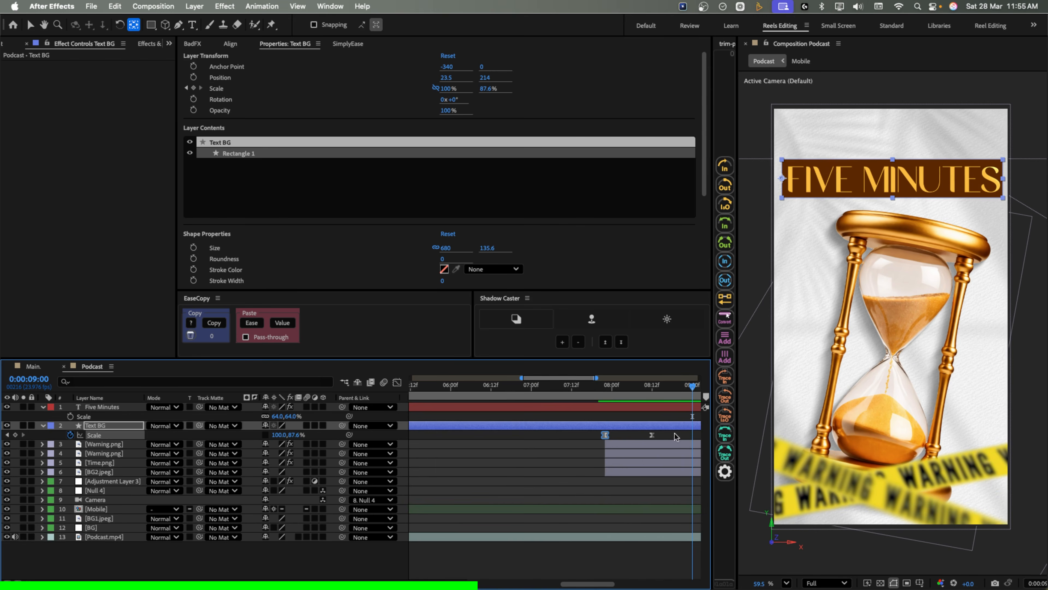
- Move the Text BG layer's last Scale keyframe to 9:00, and preview its timing against the Five Minutes light sweep keyframes
{"action": "key", "text": "space"}
{"action": "left_click_drag", "start_coordinate": [674, 436], "coordinate": [603, 437]}
{"action": "left_click", "coordinate": [563, 437]}
{"action": "left_click", "coordinate": [128, 406]}
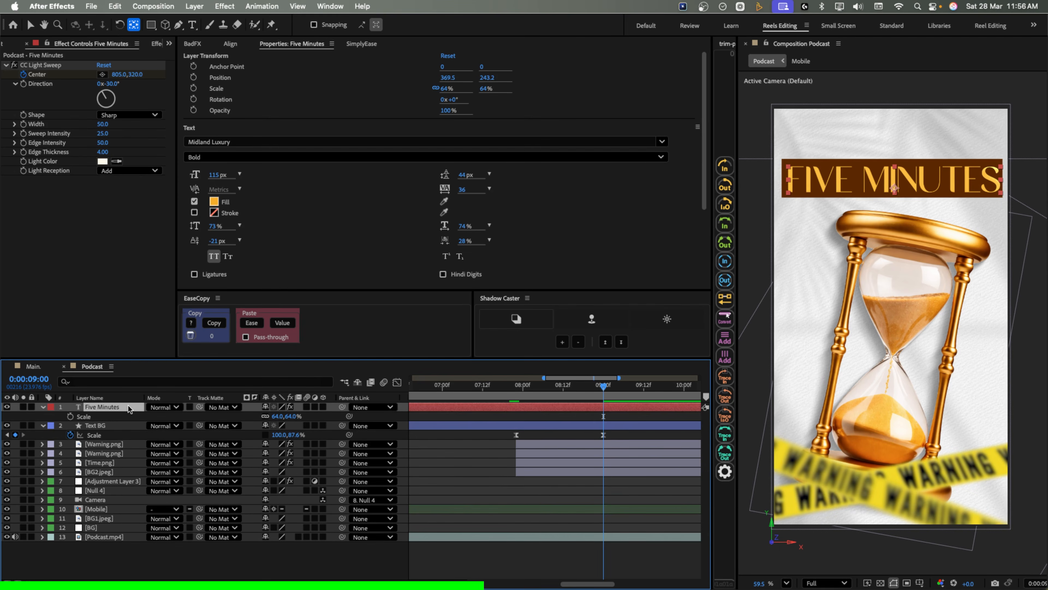
{"action": "key", "text": "u"}
{"action": "mouse_move", "coordinate": [514, 392]}
{"action": "left_mouse_down"}
{"action": "mouse_move", "coordinate": [556, 396]}
{"action": "mouse_move", "coordinate": [502, 400]}
{"action": "left_mouse_up"}
{"action": "key", "text": "space"}
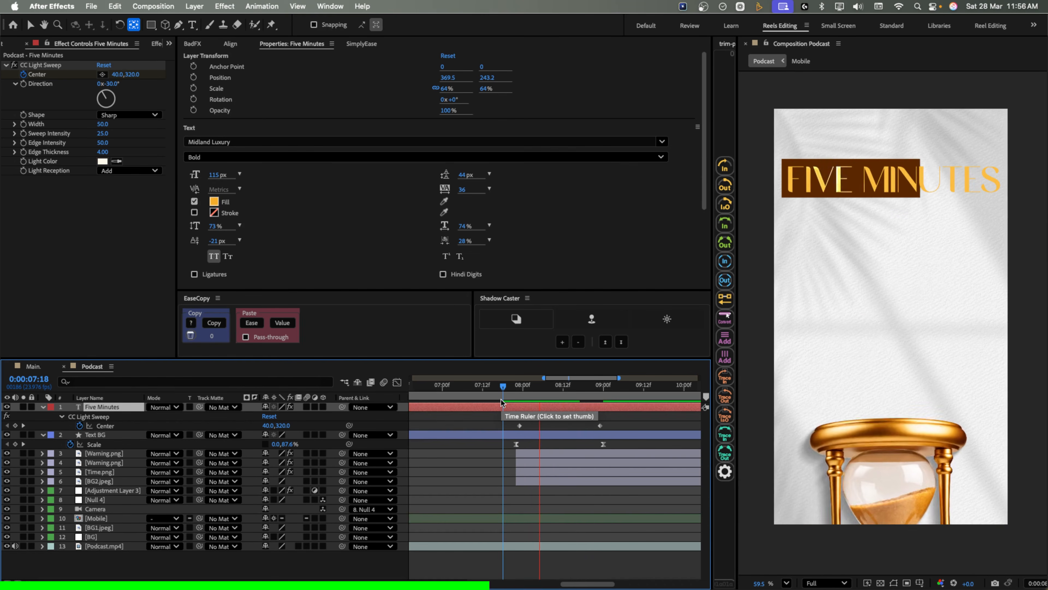
{"action": "key", "text": "space"}
- Move the Five Minutes and Text BG layers beneath Time.png, directly above BG2.jpeg
{"action": "left_click", "coordinate": [111, 435], "text": "super"}
{"action": "left_click_drag", "start_coordinate": [111, 436], "coordinate": [114, 479]}
{"action": "left_click_drag", "start_coordinate": [115, 480], "coordinate": [115, 480]}
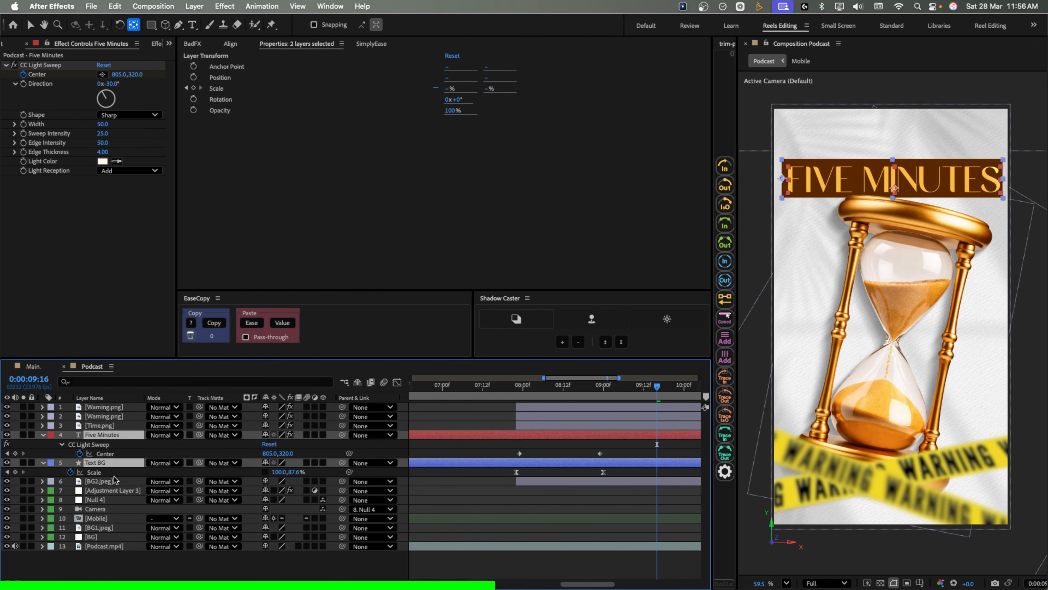
- Raise the hourglass slightly by lowering Time.png's Y Position at its 9:12 keyframe, and preview the animation
{"action": "left_click", "coordinate": [117, 428]}
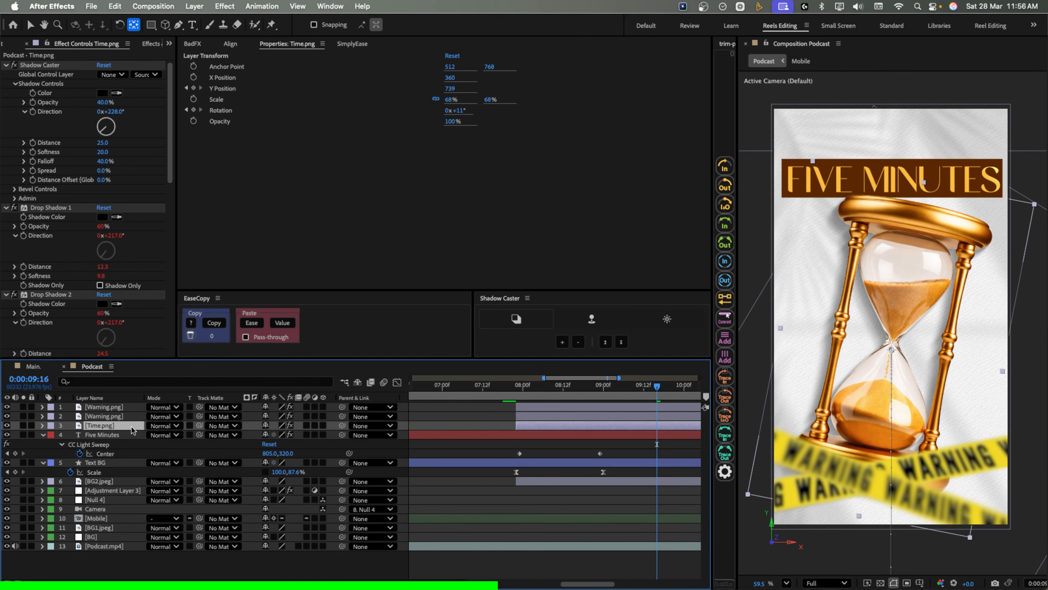
{"action": "key", "text": "u"}
{"action": "key", "text": "j"}
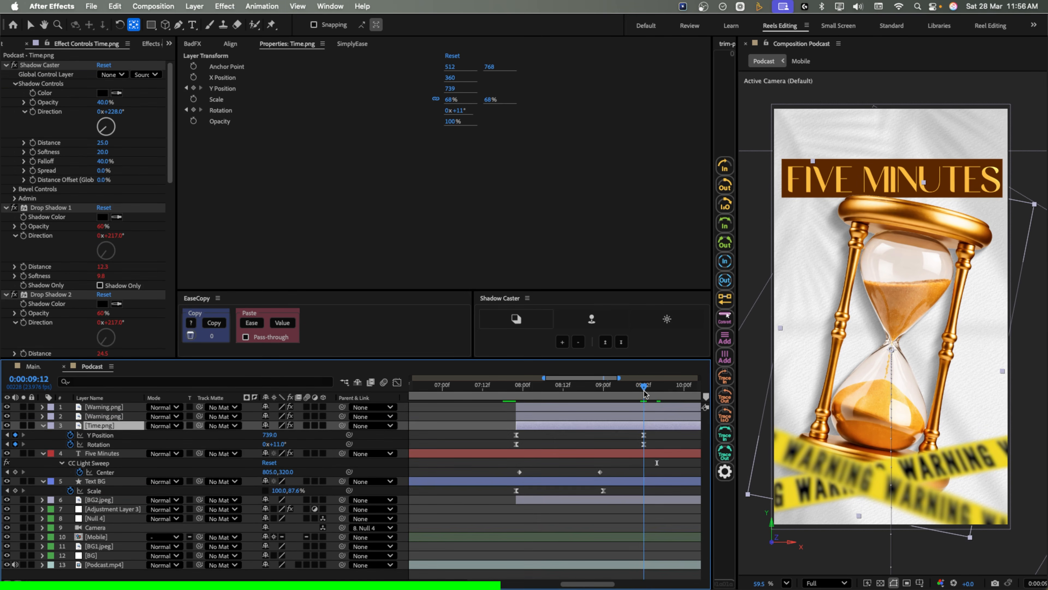
{"action": "left_click_drag", "start_coordinate": [269, 435], "coordinate": [260, 434]}
{"action": "left_click", "coordinate": [502, 388]}
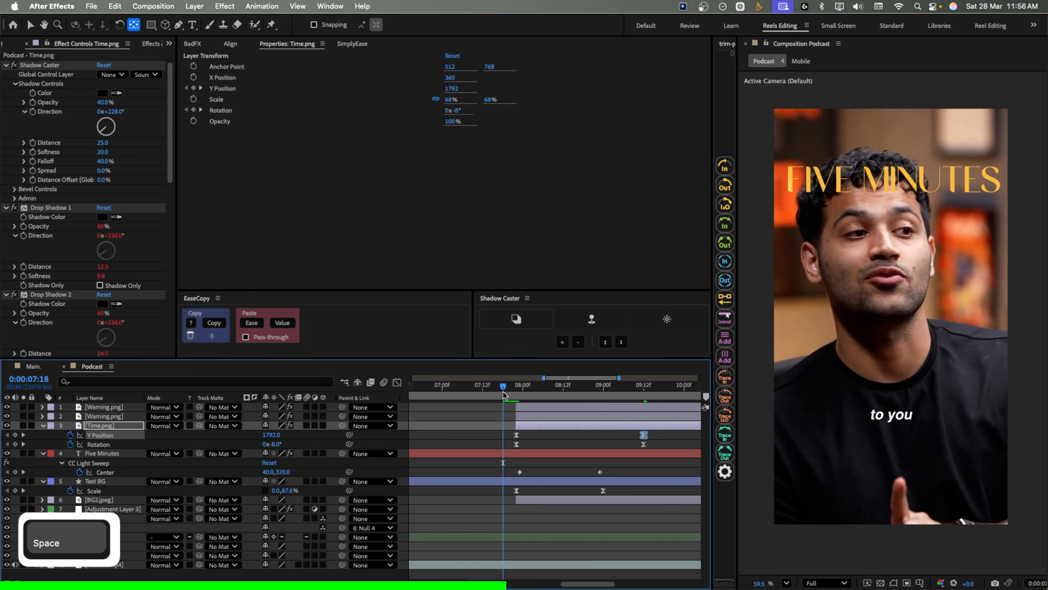
{"action": "key", "text": "space"}
{"action": "key", "text": "space"}
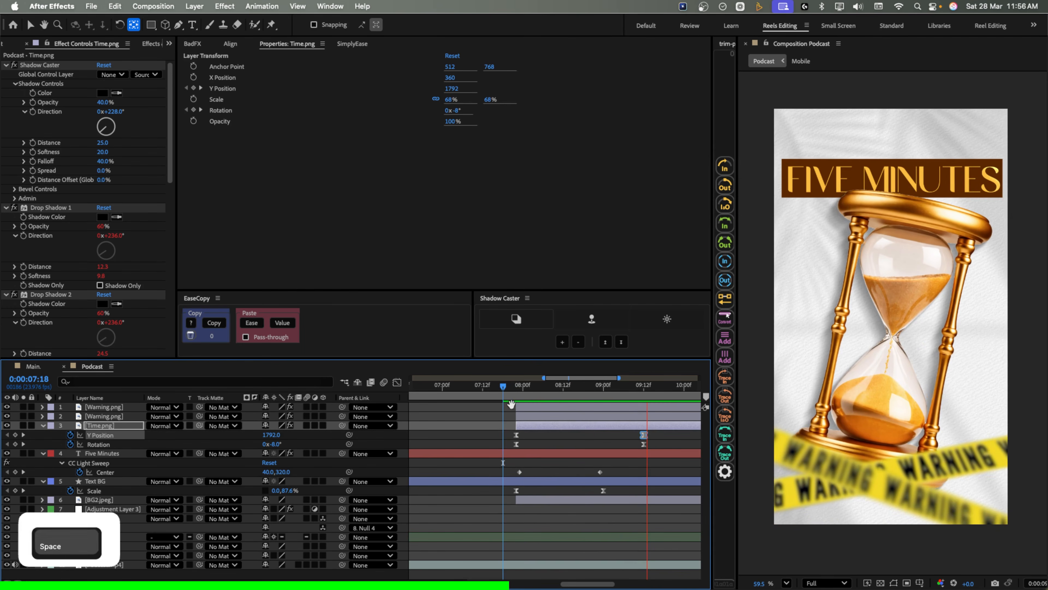
- Save the project and add a Position animator to the Five Minutes text
{"action": "left_click", "coordinate": [99, 453]}
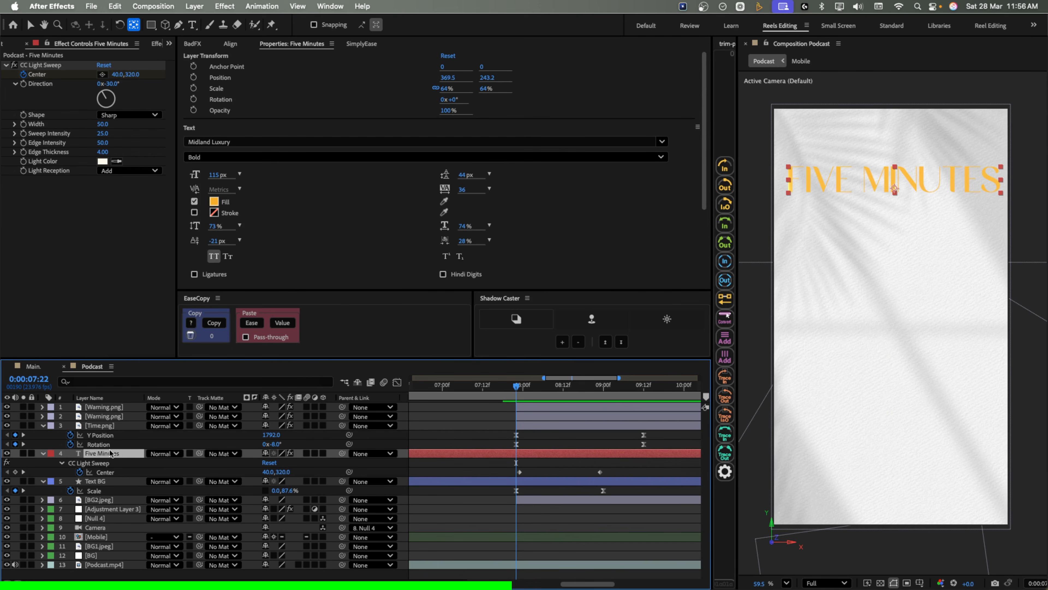
{"action": "key", "text": "super+s"}
{"action": "left_click", "coordinate": [43, 453]}
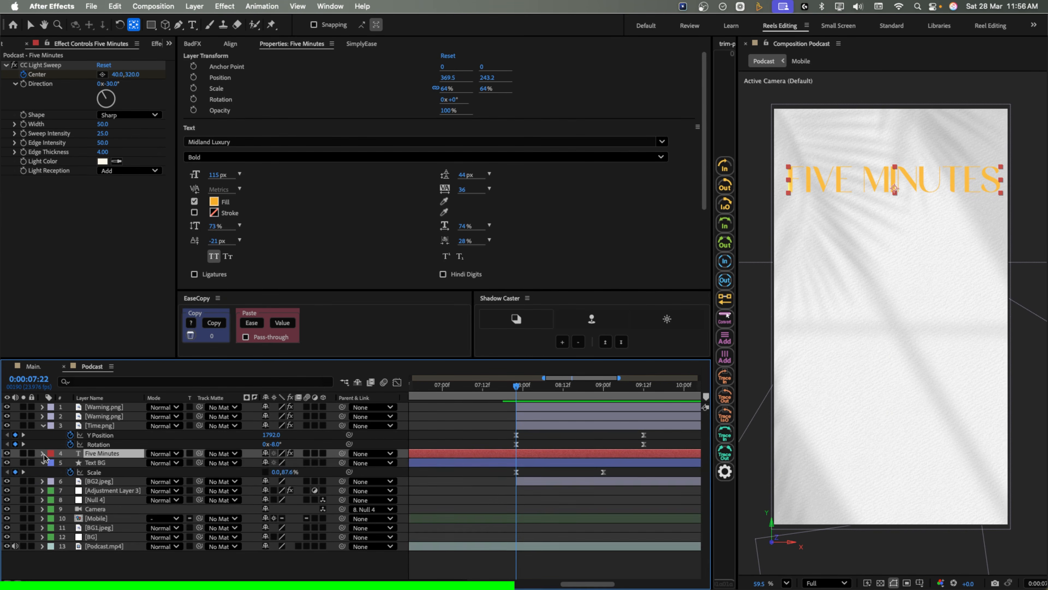
{"action": "left_click", "coordinate": [43, 453]}
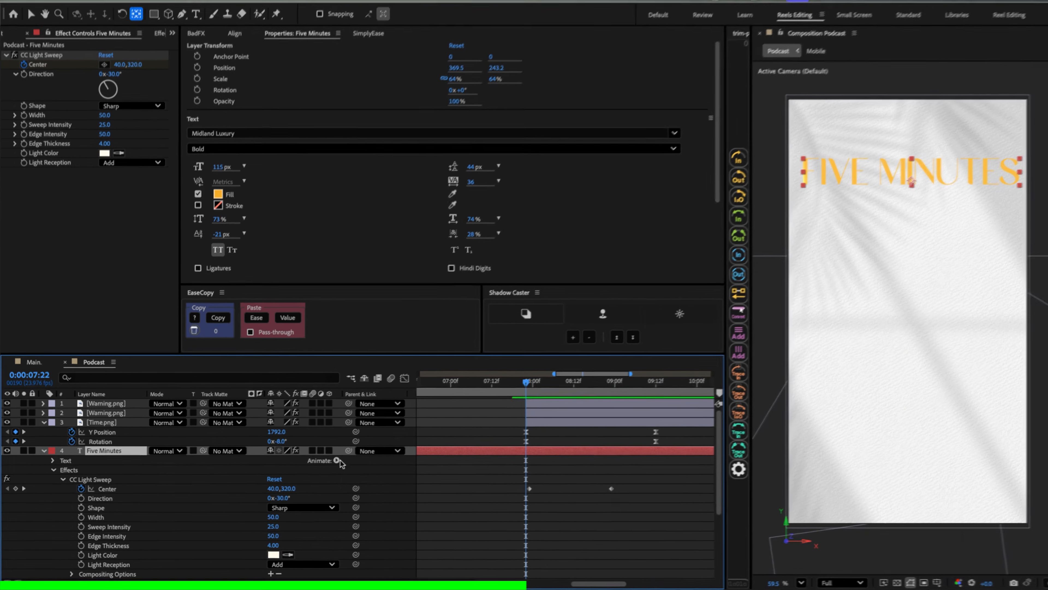
{"action": "left_click", "coordinate": [337, 460]}
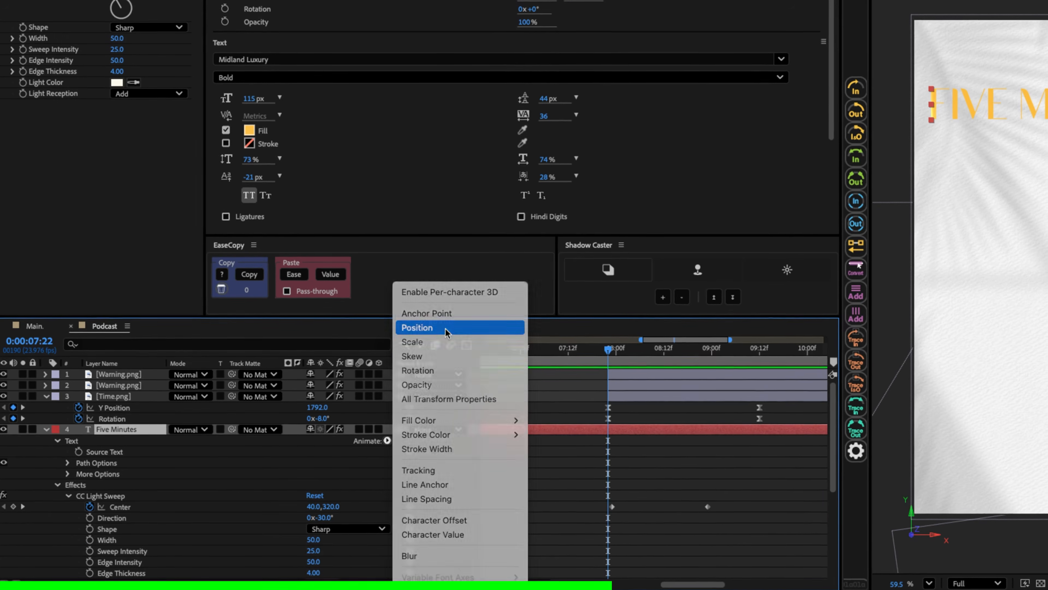
{"action": "left_click", "coordinate": [446, 330]}
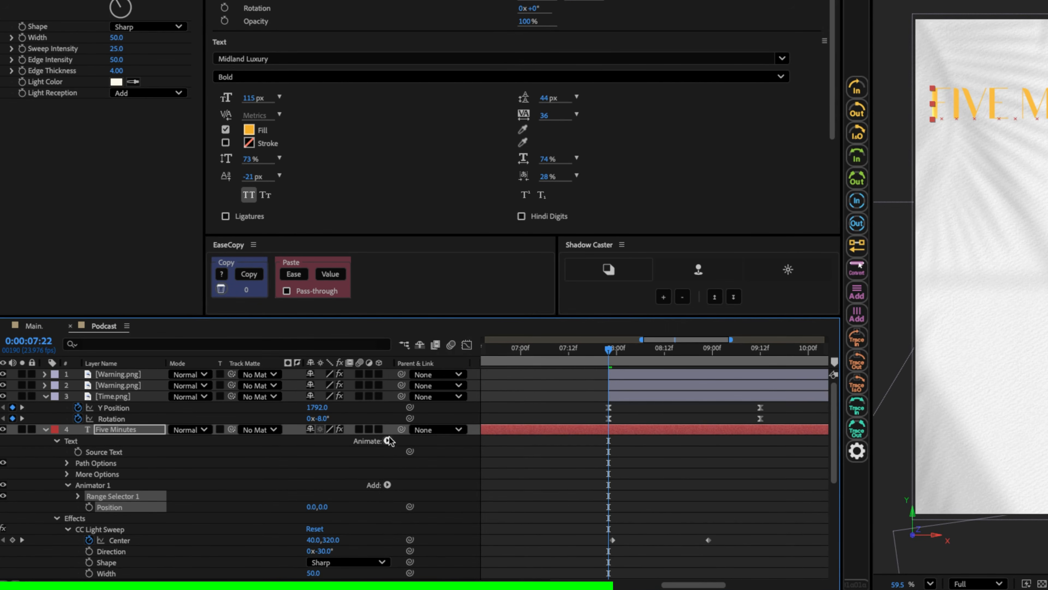
- Add an Opacity property to Animator 1 of the Five Minutes text
{"action": "left_click", "coordinate": [387, 485]}
{"action": "mouse_move", "coordinate": [413, 486]}
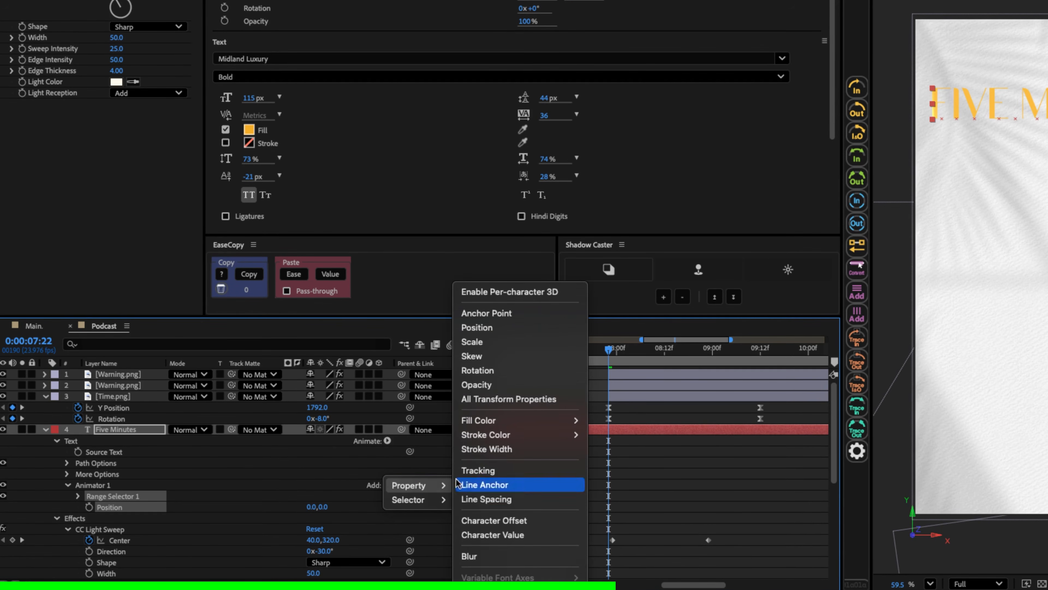
{"action": "left_click", "coordinate": [544, 385]}
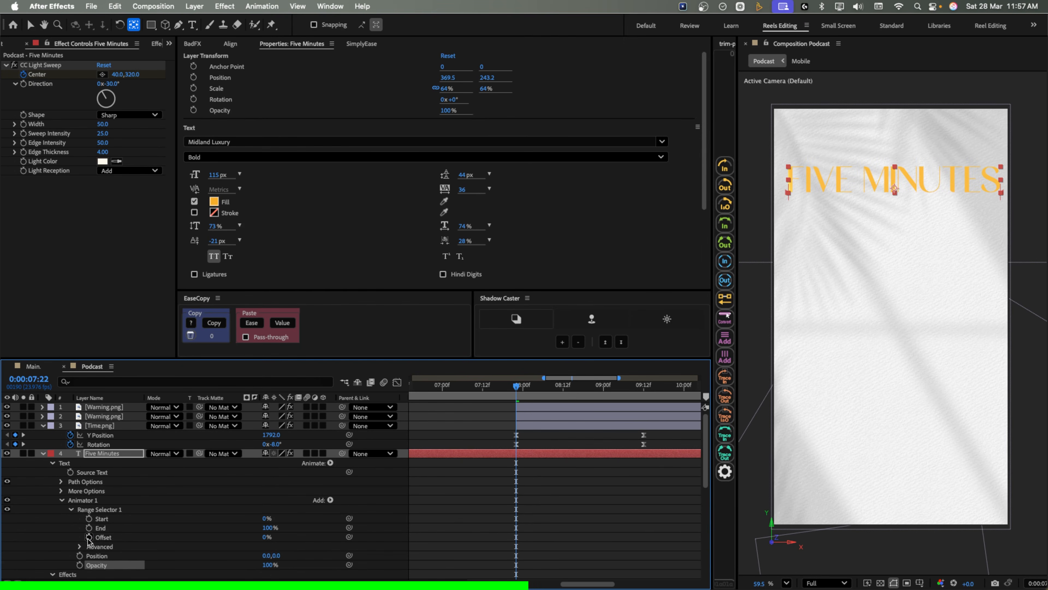
- Keyframe the Range Selector 1 Offset from -100% at 7:22 to 100% at 9:05
{"action": "left_click", "coordinate": [89, 537]}
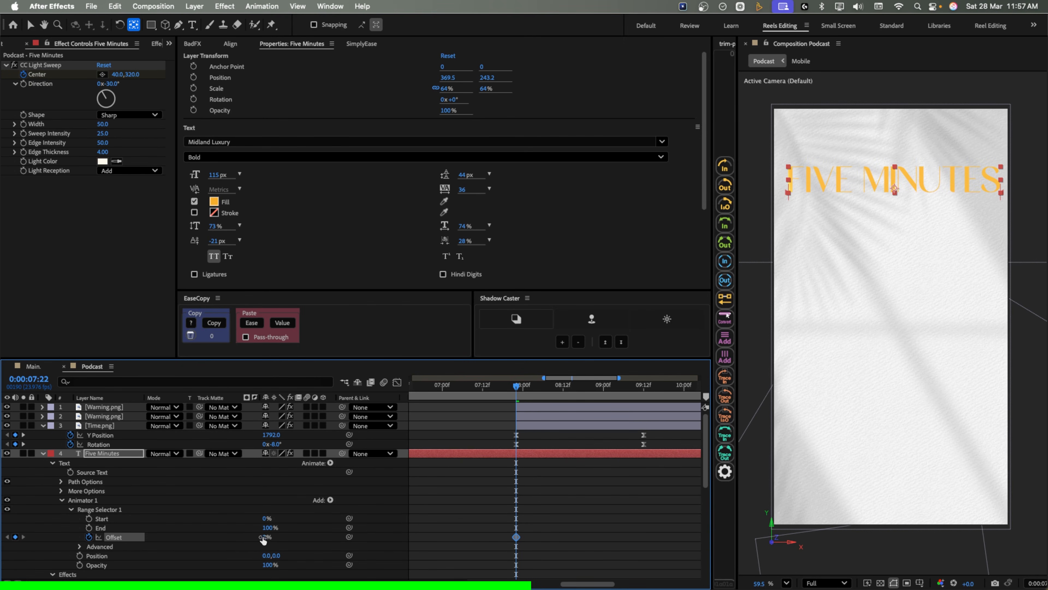
{"action": "left_click_drag", "start_coordinate": [517, 386], "coordinate": [621, 393]}
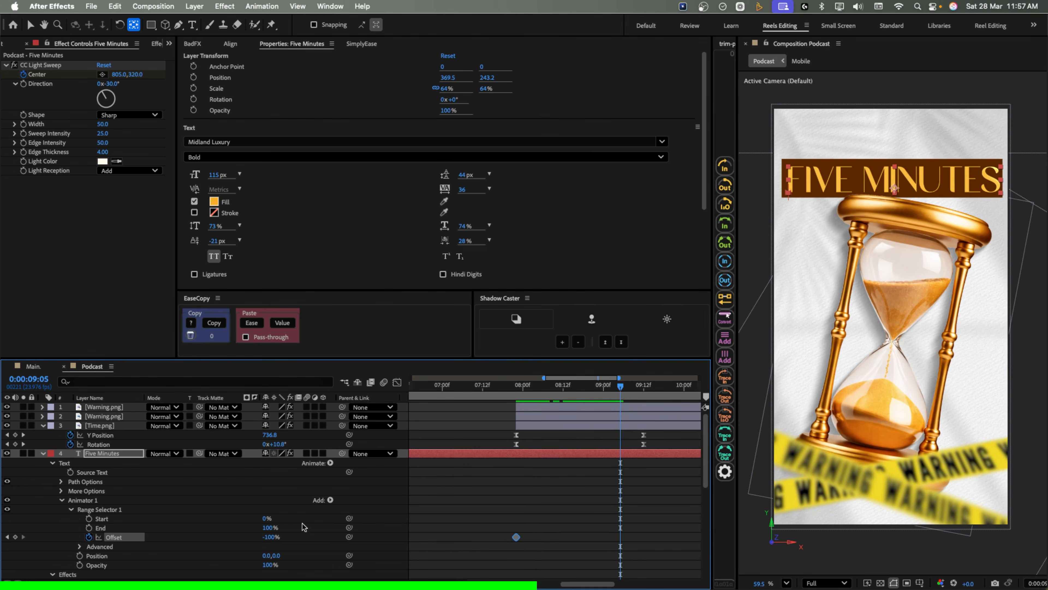
{"action": "left_click_drag", "start_coordinate": [269, 540], "coordinate": [393, 535]}
- In the range selector's advanced options, set Shape to Ramp Up and Ease High to 40%
{"action": "left_click", "coordinate": [79, 547]}
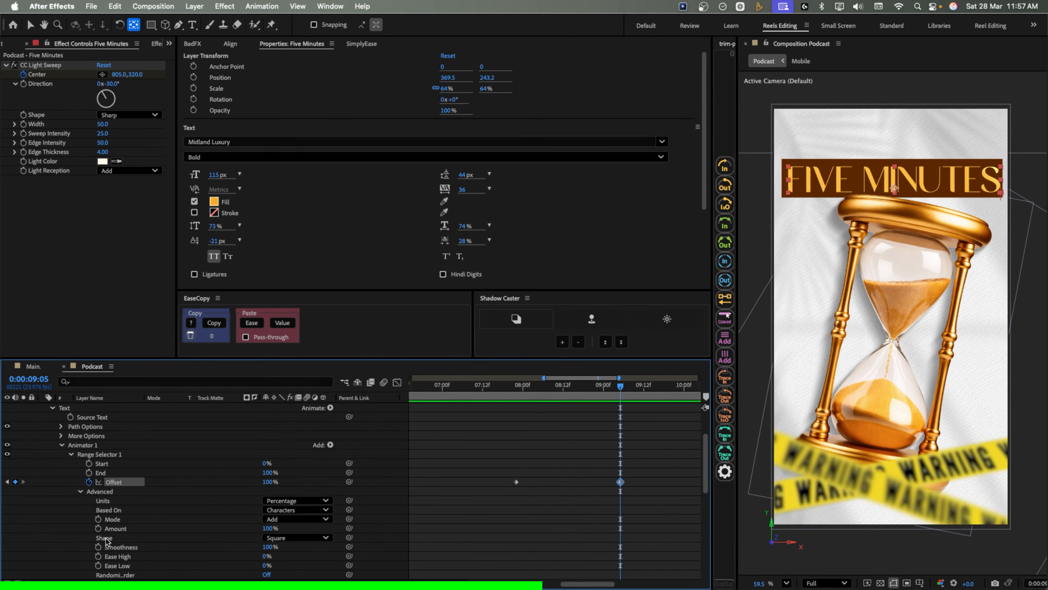
{"action": "left_click", "coordinate": [289, 538]}
{"action": "left_click", "coordinate": [294, 526]}
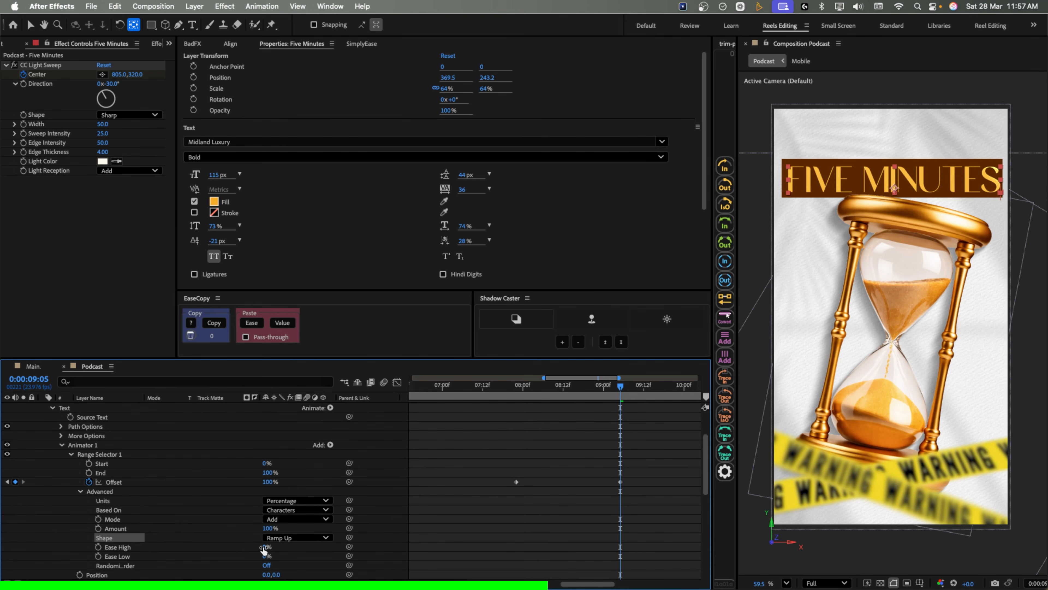
{"action": "left_click_drag", "start_coordinate": [264, 549], "coordinate": [273, 547]}
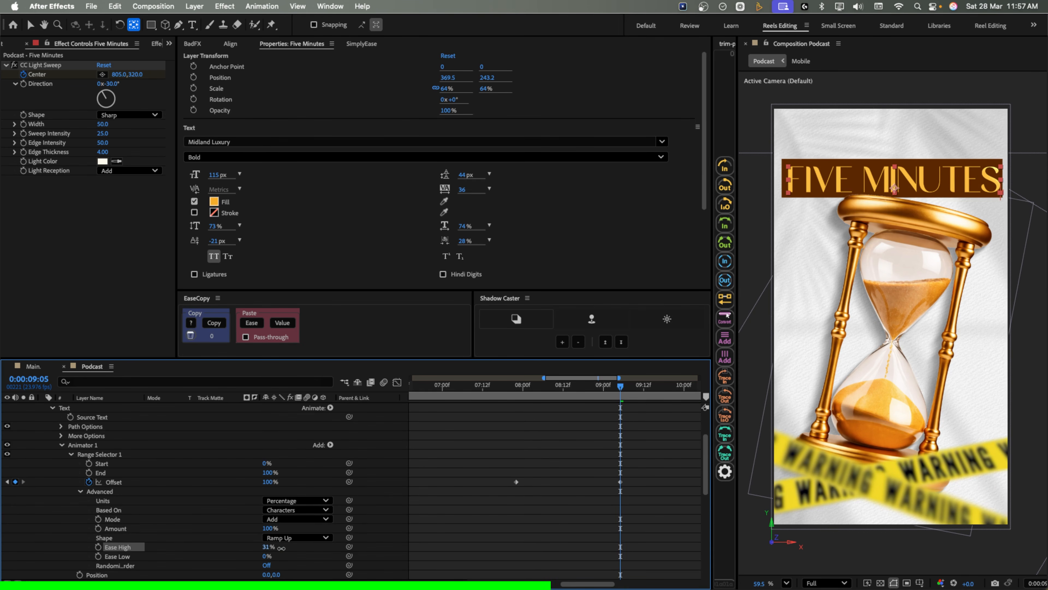
- Set the text animator's Position to 0, 100 and preview the letter movement from 7:22
{"action": "mouse_move", "coordinate": [519, 397]}
{"action": "left_mouse_down"}
{"action": "mouse_move", "coordinate": [533, 392]}
{"action": "mouse_move", "coordinate": [517, 393]}
{"action": "left_mouse_up"}
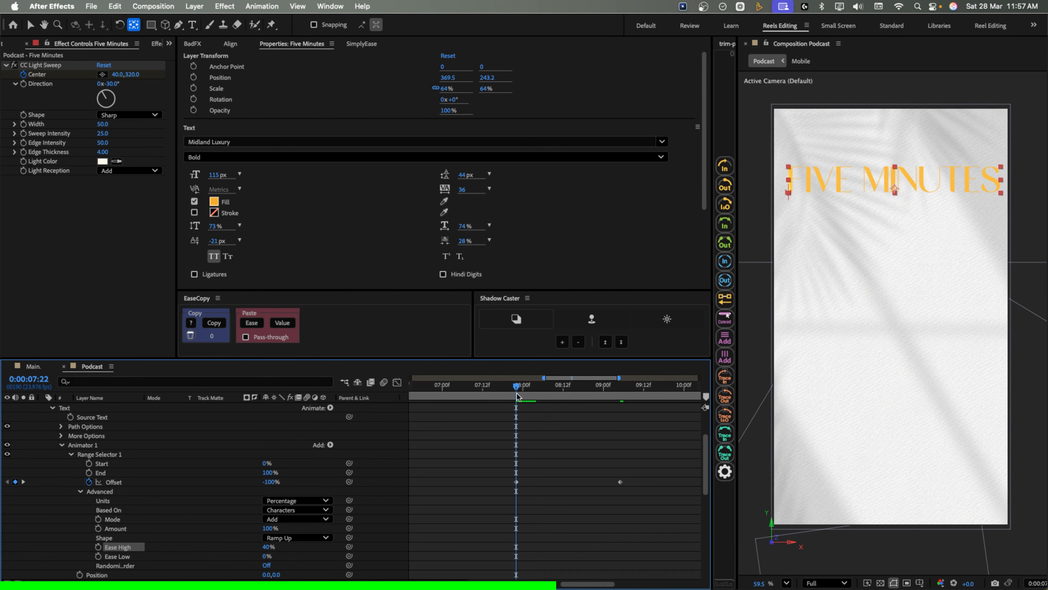
{"action": "scroll", "coordinate": [237, 508], "scroll_direction": "down", "scroll_amount": 1}
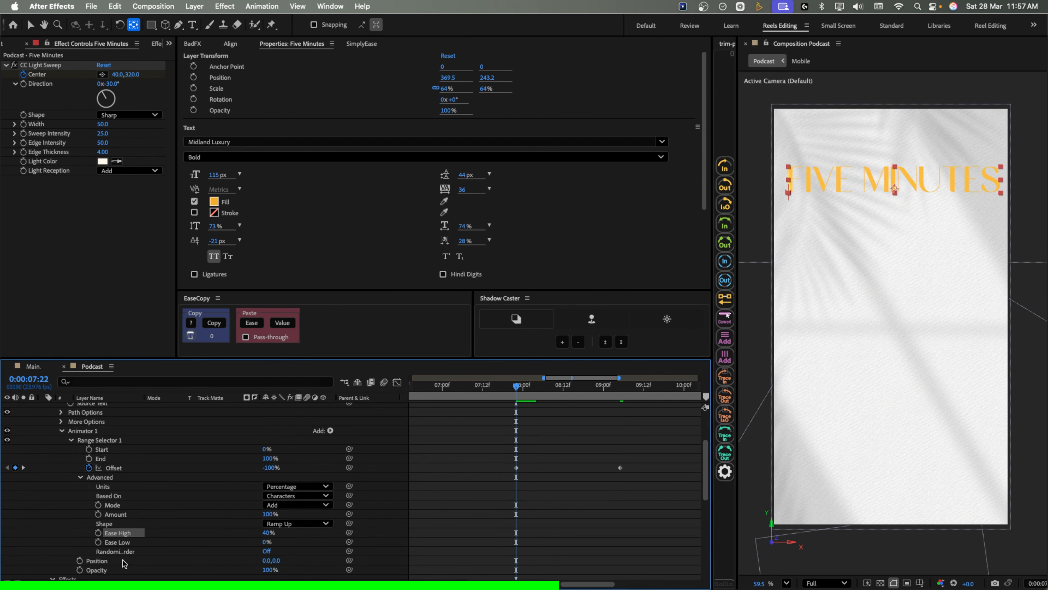
{"action": "left_click", "coordinate": [279, 561]}
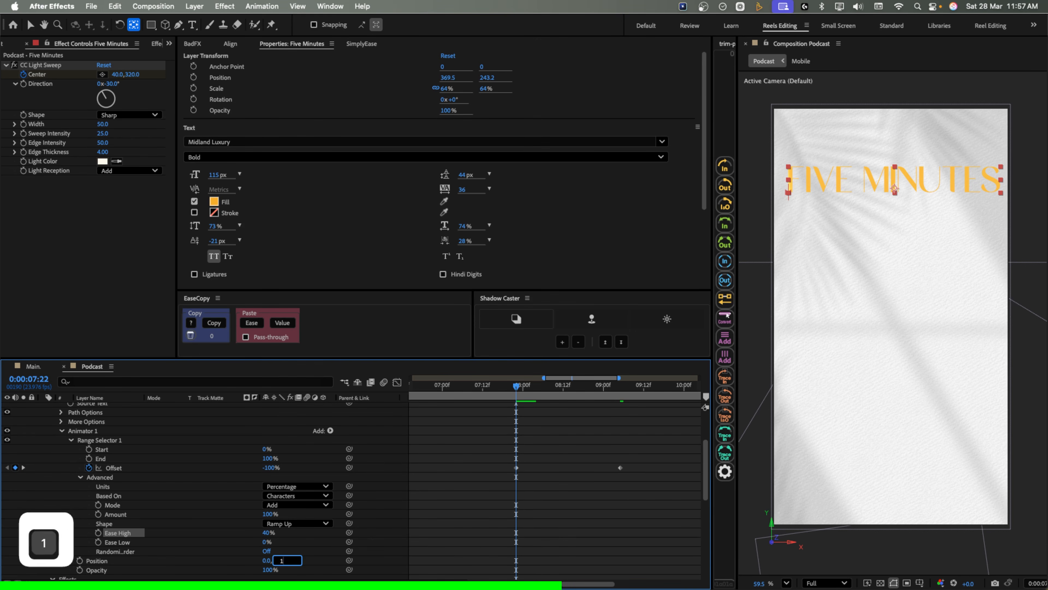
{"action": "type", "text": "100"}
{"action": "left_click", "coordinate": [323, 559]}
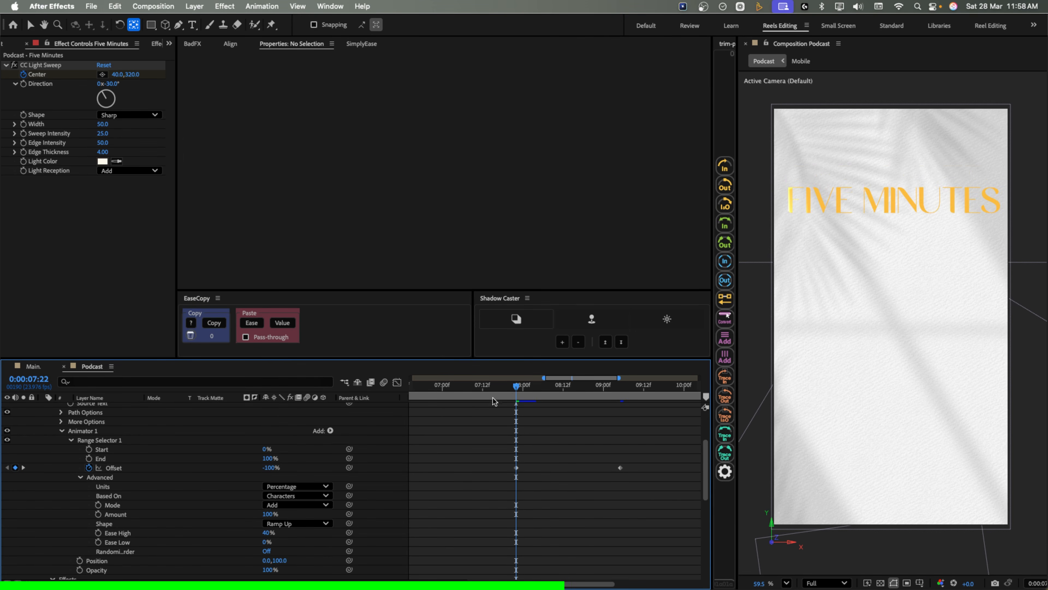
{"action": "left_click_drag", "start_coordinate": [516, 386], "coordinate": [516, 407]}
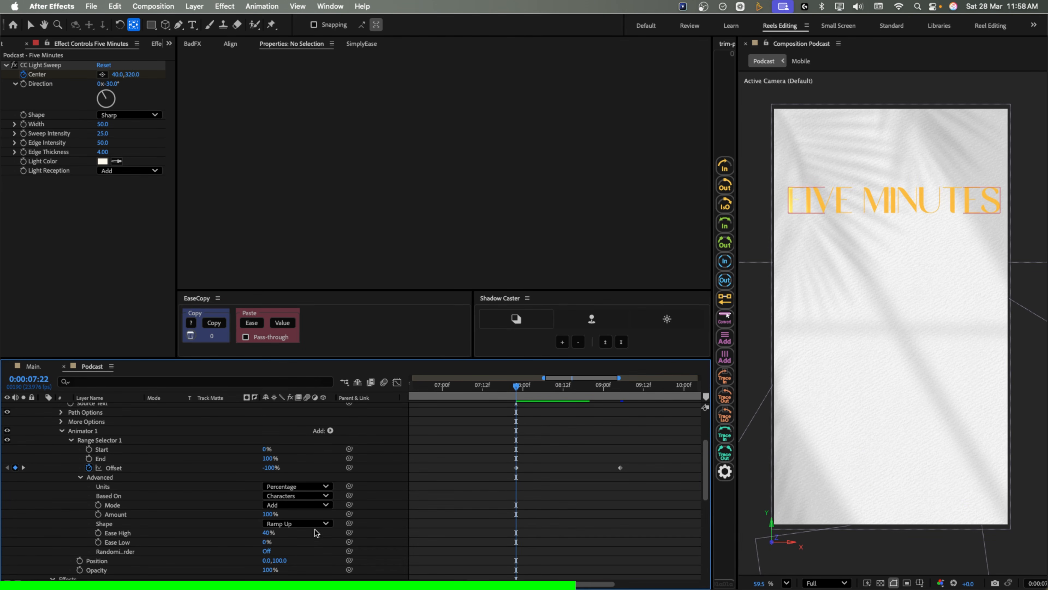
- Set the text animator's Position to 0, 150 and preview the letter movement up to 8:22
{"action": "left_click", "coordinate": [281, 558]}
{"action": "key", "text": "super+z"}
{"action": "type", "text": "15"}
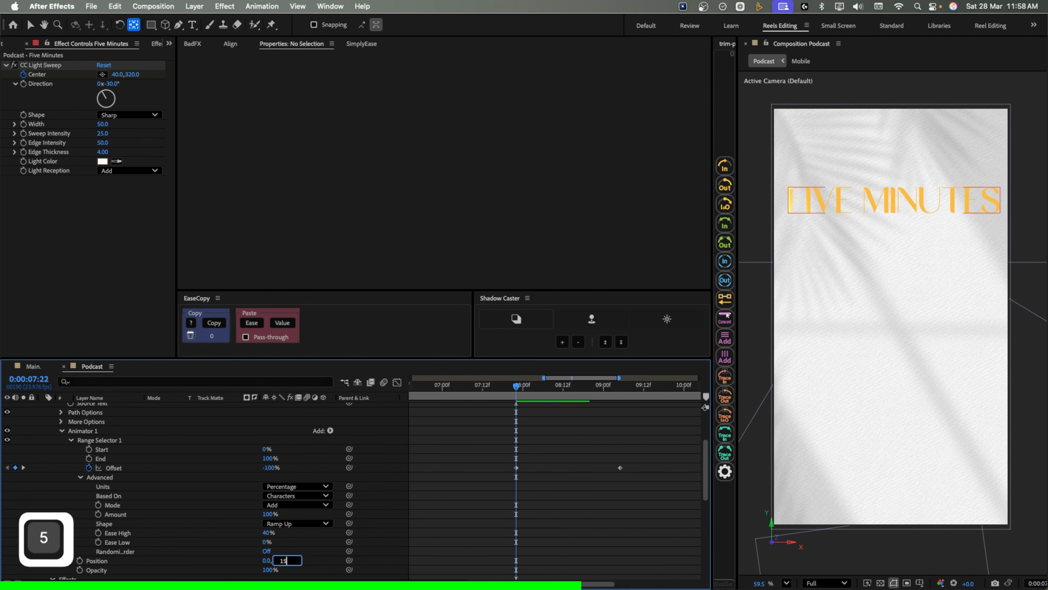
{"action": "type", "text": "0"}
{"action": "left_click", "coordinate": [306, 547]}
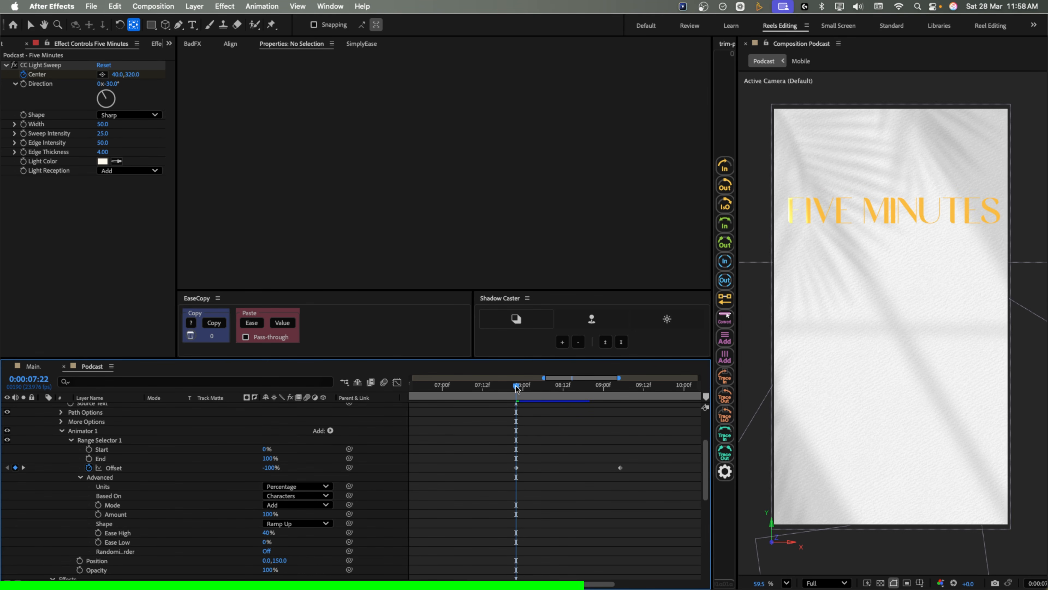
{"action": "left_click_drag", "start_coordinate": [516, 387], "coordinate": [596, 405]}
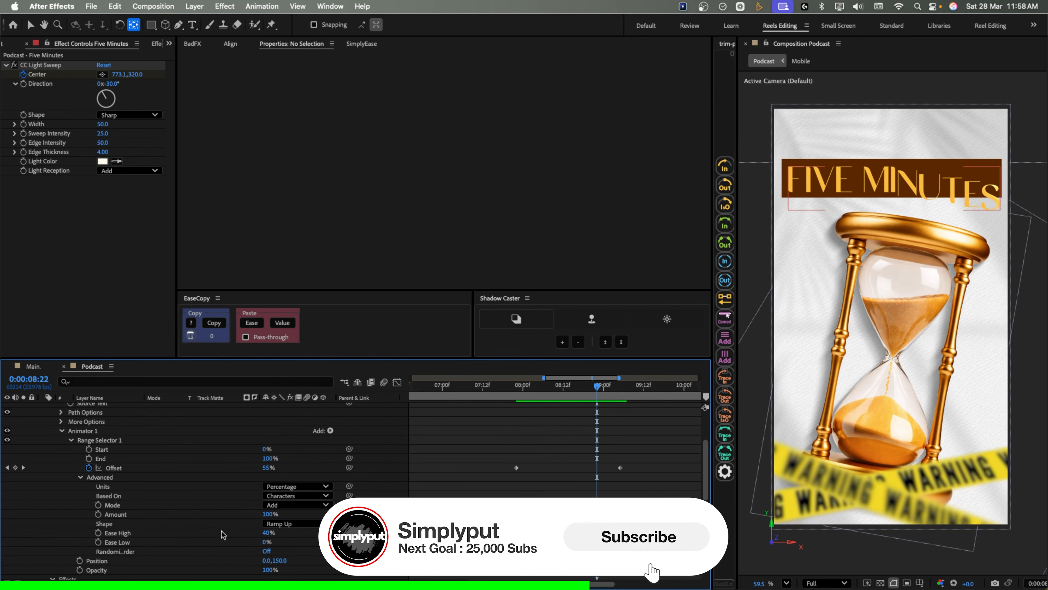
- Set the range selector's Ease Low to 10%
{"action": "left_click", "coordinate": [267, 542]}
{"action": "type", "text": "100"}
{"action": "key", "text": "Return"}
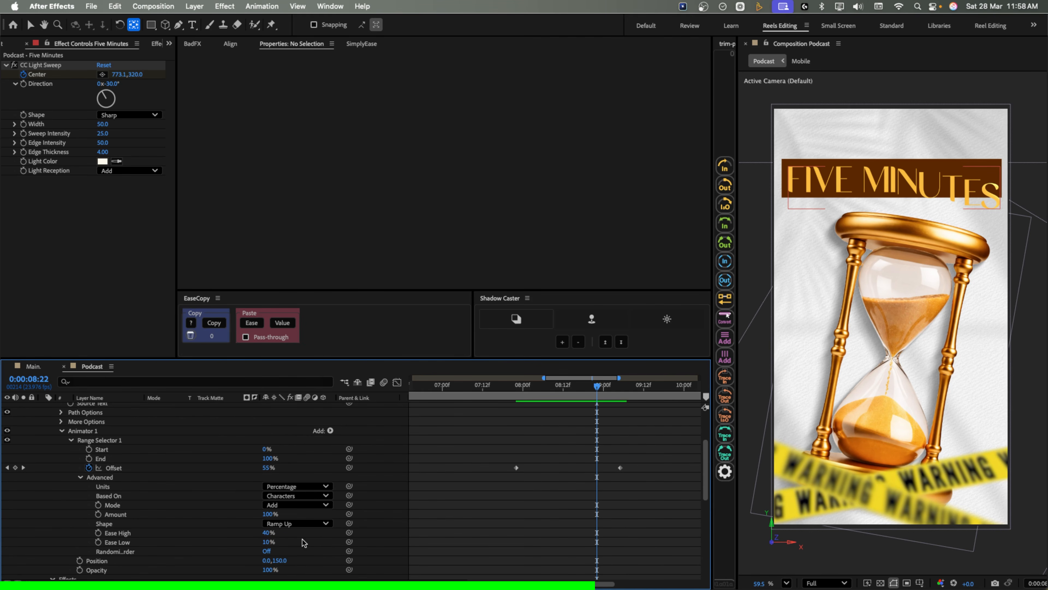
- Set Text BG as the track matte of the Five Minutes layer and turn Text BG's visibility back on
{"action": "scroll", "coordinate": [302, 542], "scroll_direction": "up", "scroll_amount": 3}
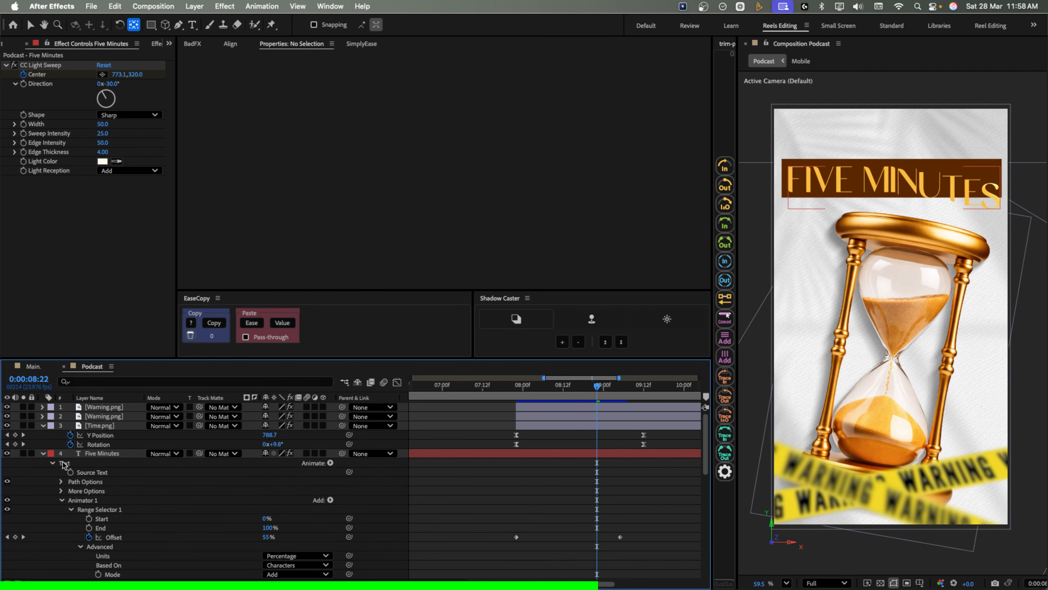
{"action": "left_click", "coordinate": [43, 454]}
{"action": "left_click", "coordinate": [108, 454]}
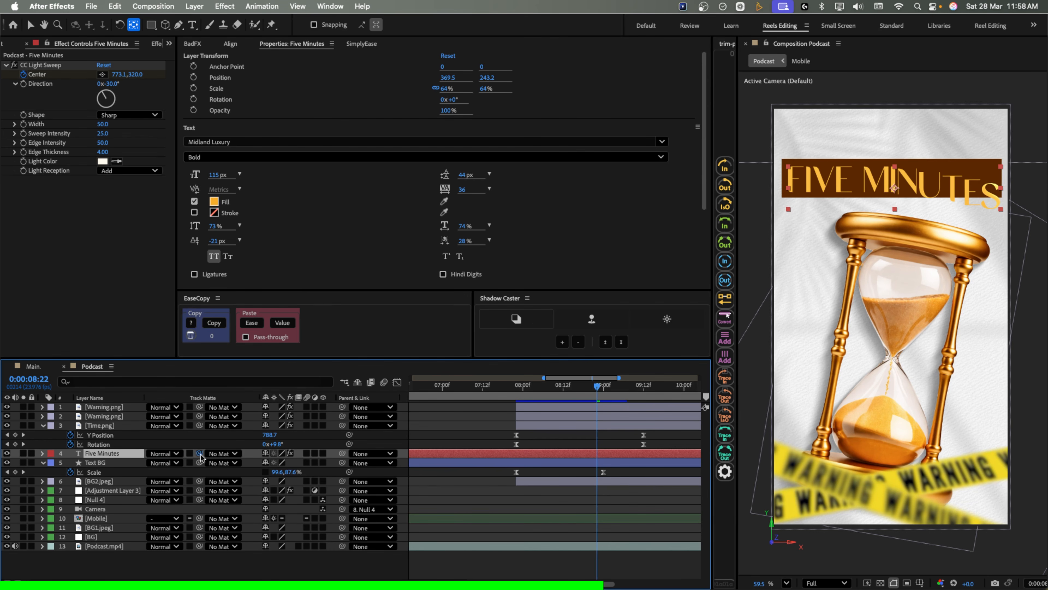
{"action": "left_click_drag", "start_coordinate": [200, 454], "coordinate": [126, 462]}
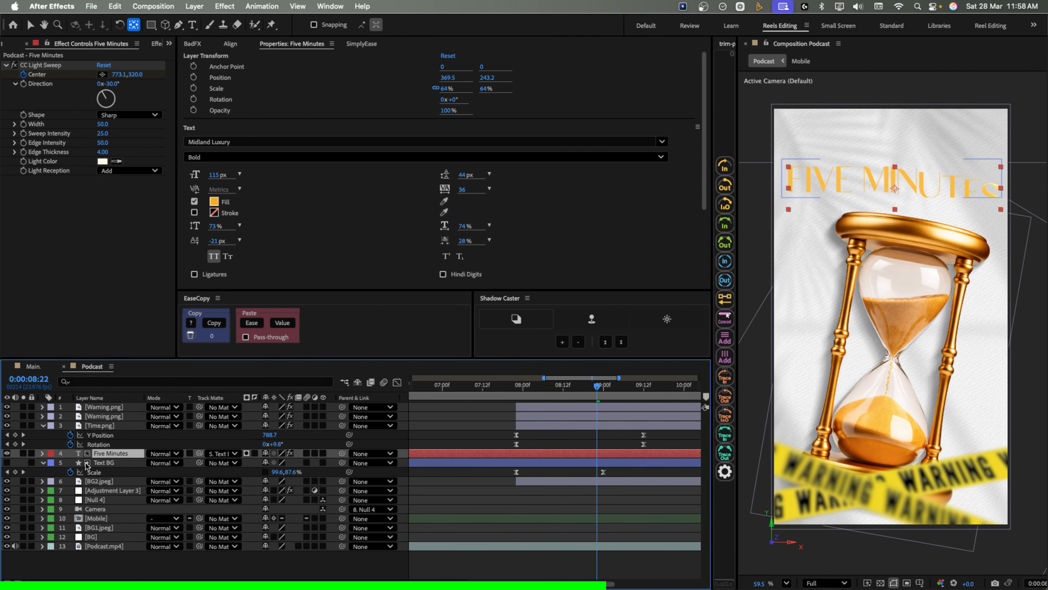
{"action": "left_click", "coordinate": [6, 462]}
{"action": "left_click", "coordinate": [7, 462]}
{"action": "left_click", "coordinate": [7, 462]}
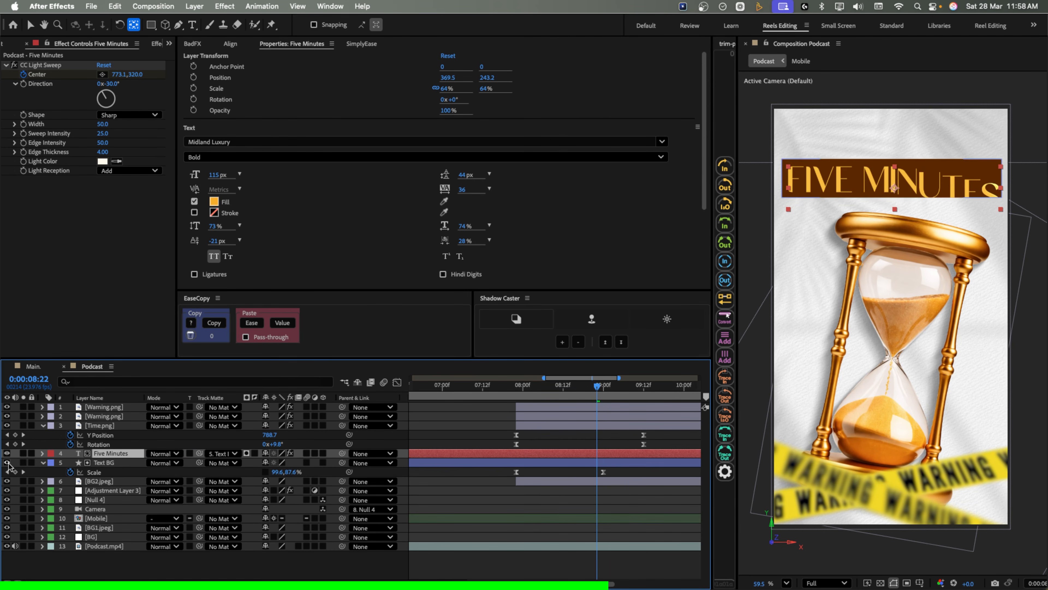
- Set the Five Minutes animator's Opacity to 0% and preview the title reveal from 7:22
{"action": "left_click", "coordinate": [41, 452]}
{"action": "left_click", "coordinate": [41, 453]}
{"action": "left_click", "coordinate": [43, 454]}
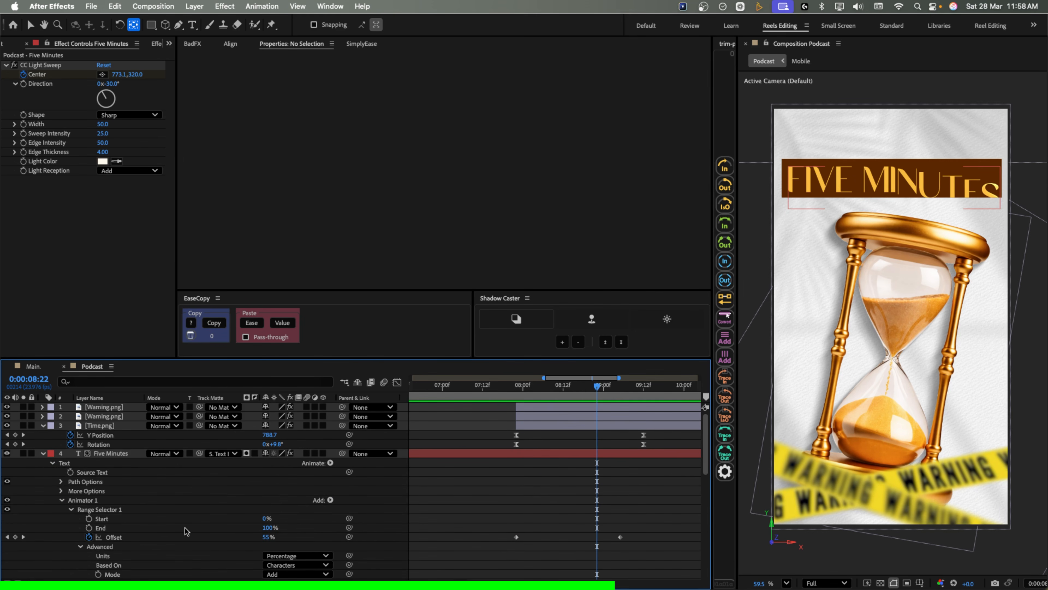
{"action": "scroll", "coordinate": [185, 528], "scroll_direction": "down", "scroll_amount": 5}
{"action": "left_click", "coordinate": [117, 486]}
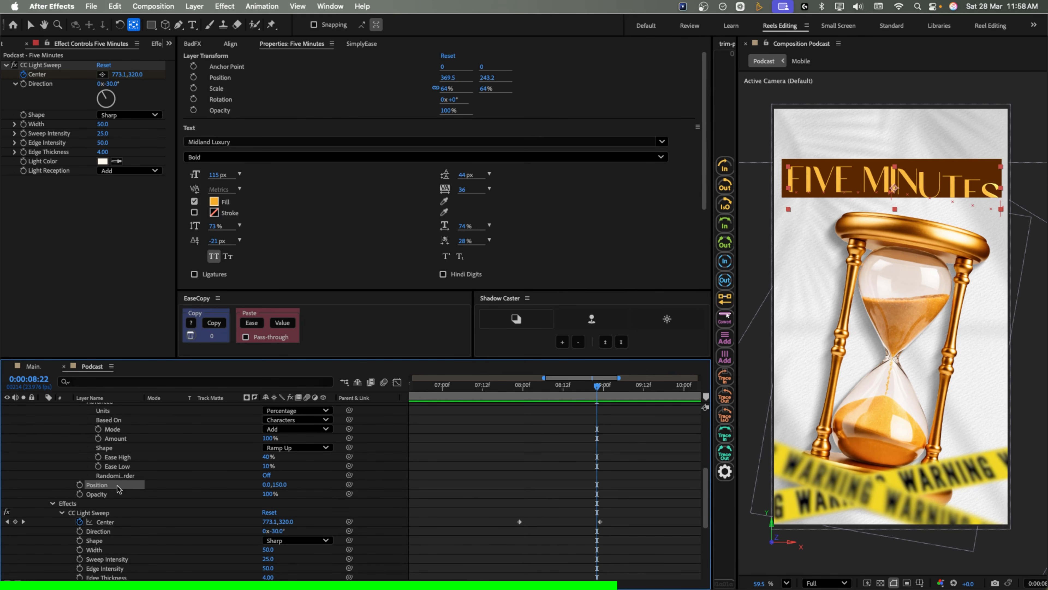
{"action": "left_click", "coordinate": [104, 495]}
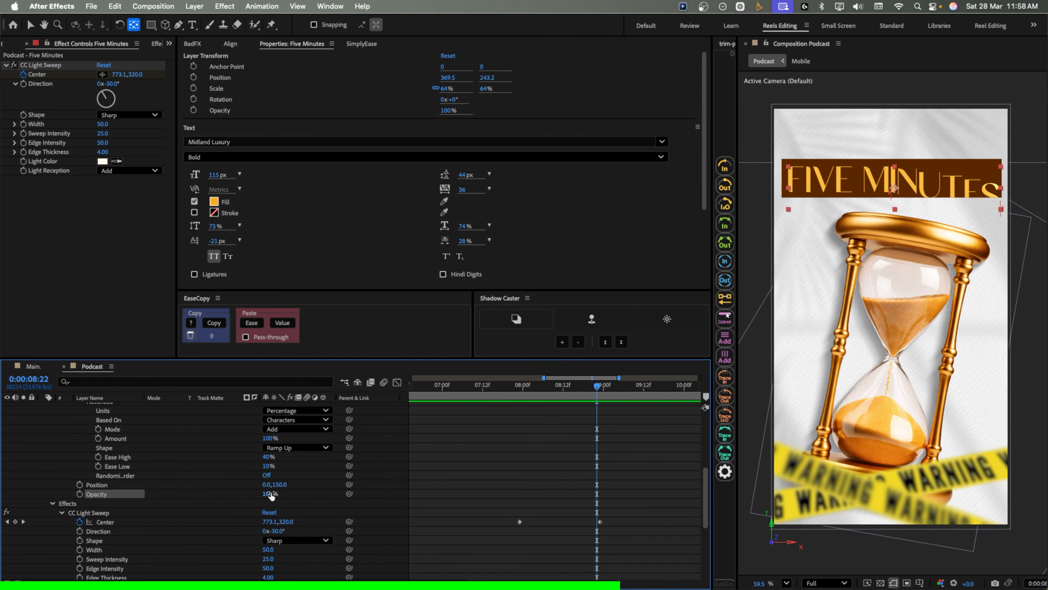
{"action": "left_click_drag", "start_coordinate": [270, 495], "coordinate": [98, 503]}
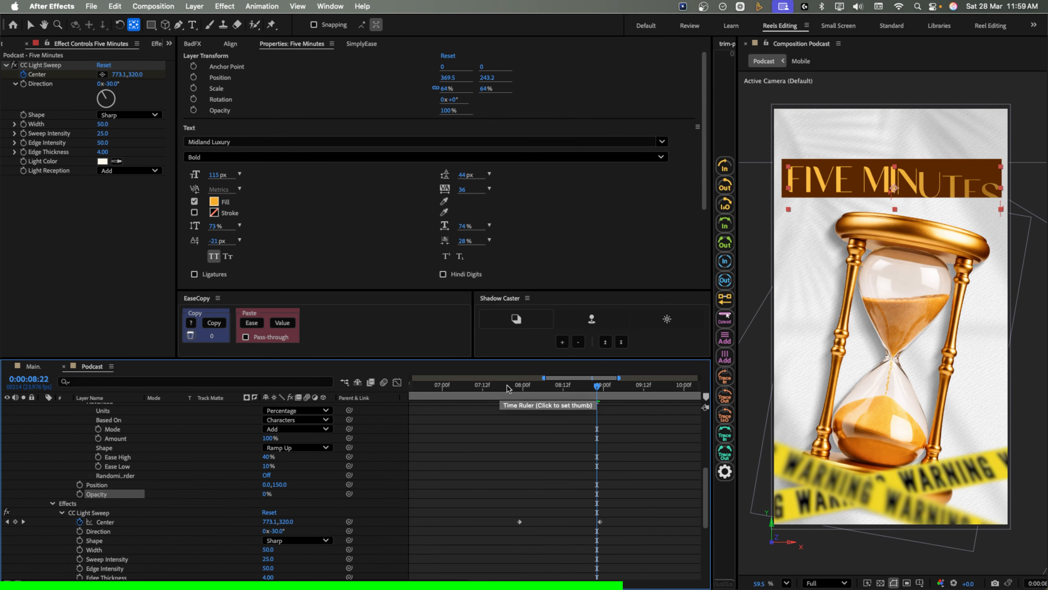
{"action": "left_click", "coordinate": [516, 398]}
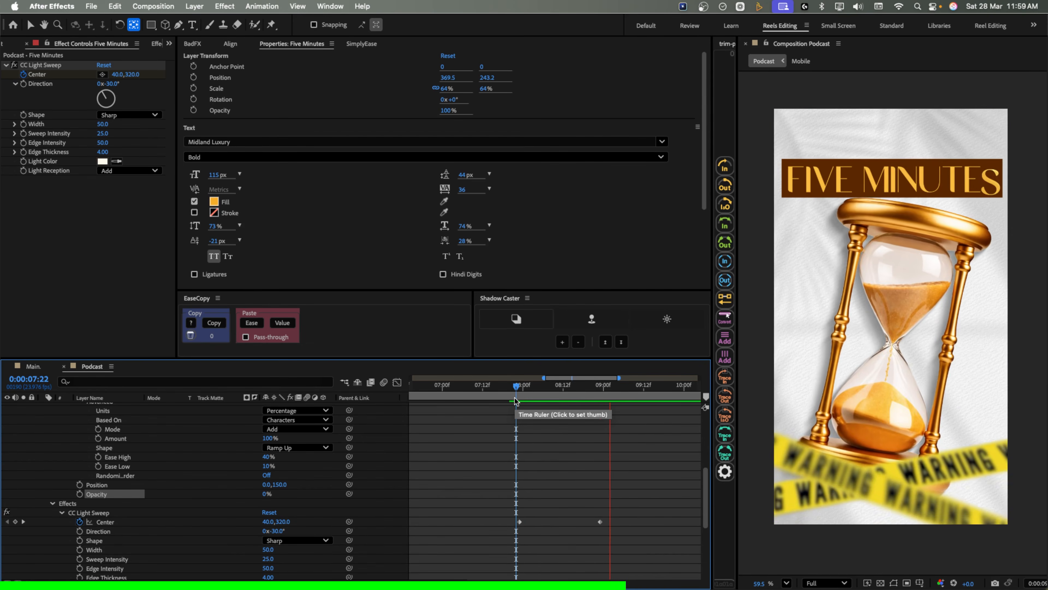
{"action": "key", "text": "space"}
- Collapse the Five Minutes layer's properties and show only its keyframed ones
{"action": "scroll", "coordinate": [162, 424], "scroll_direction": "up", "scroll_amount": 3}
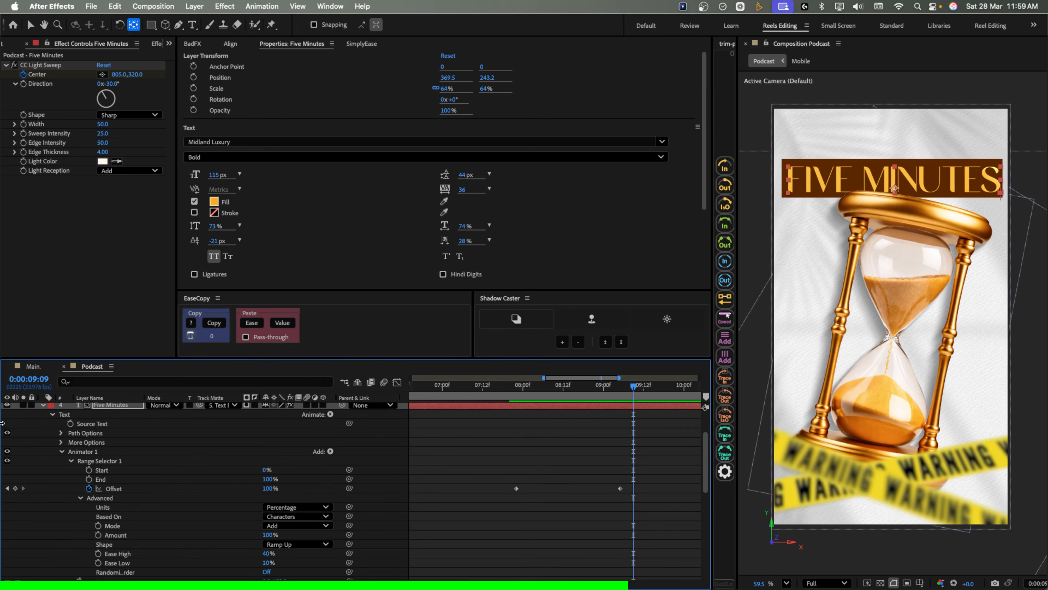
{"action": "left_click", "coordinate": [42, 406]}
{"action": "left_click", "coordinate": [125, 445]}
{"action": "left_click", "coordinate": [122, 450]}
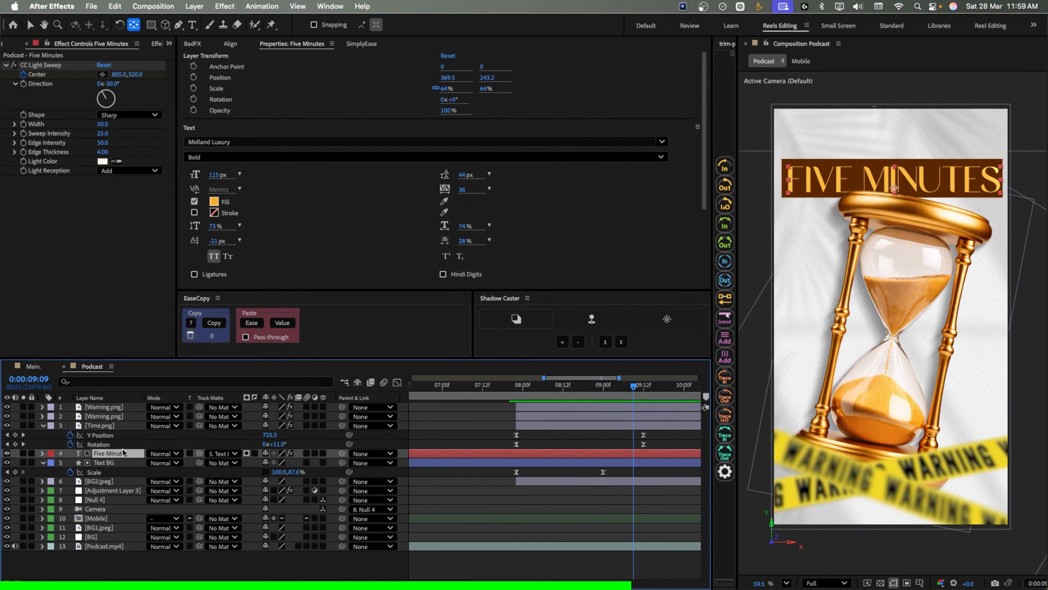
{"action": "key", "text": "u"}
- Try moving the last Offset and light sweep Center keyframes slightly earlier, and undo the move
{"action": "left_click", "coordinate": [575, 477]}
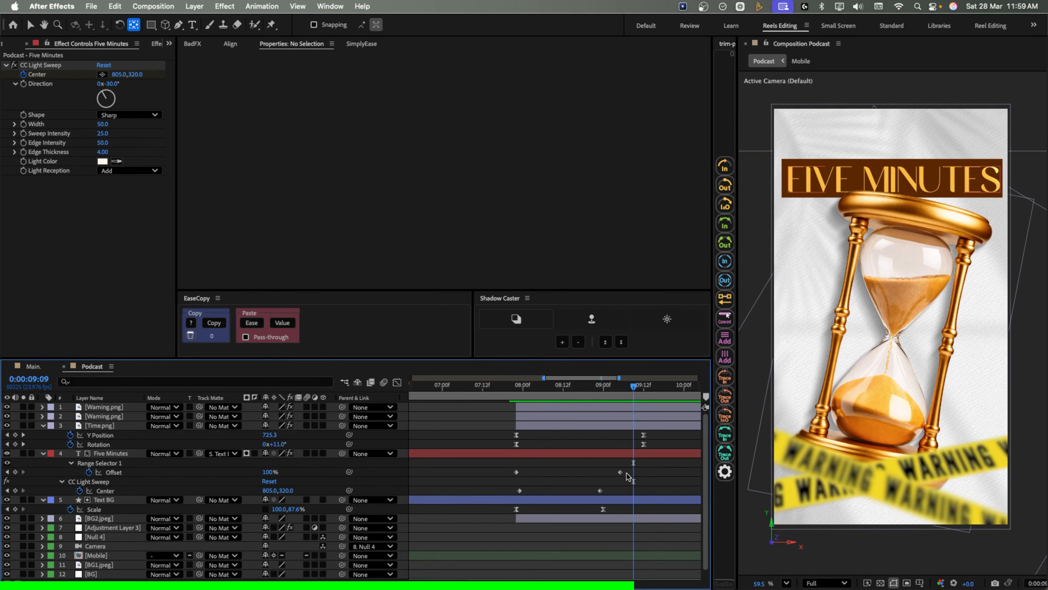
{"action": "left_click_drag", "start_coordinate": [628, 469], "coordinate": [580, 494]}
{"action": "left_click", "coordinate": [517, 390]}
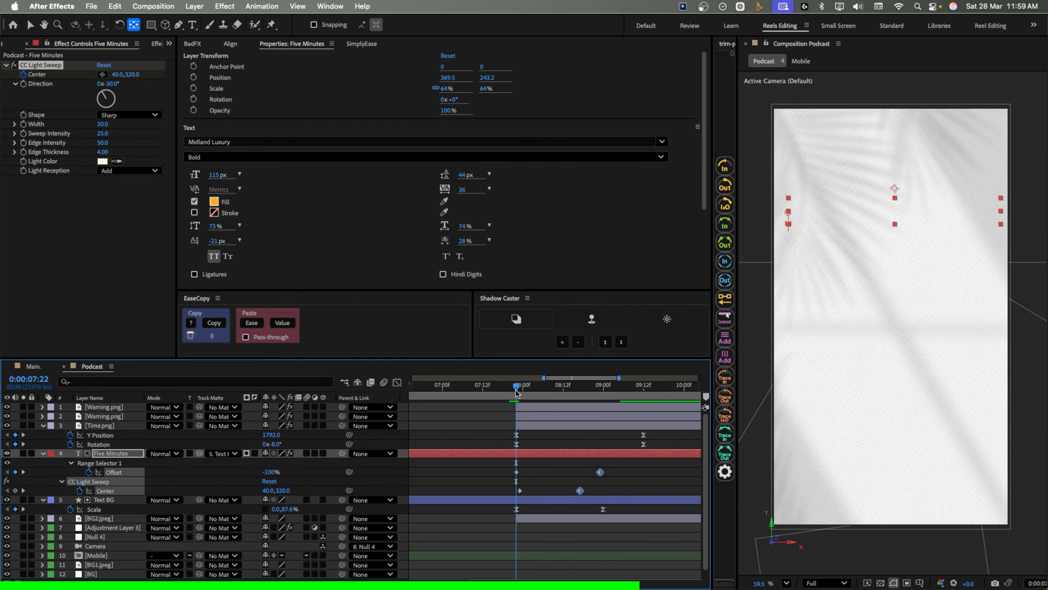
{"action": "key", "text": "super+z"}
{"action": "key", "text": "super+z"}
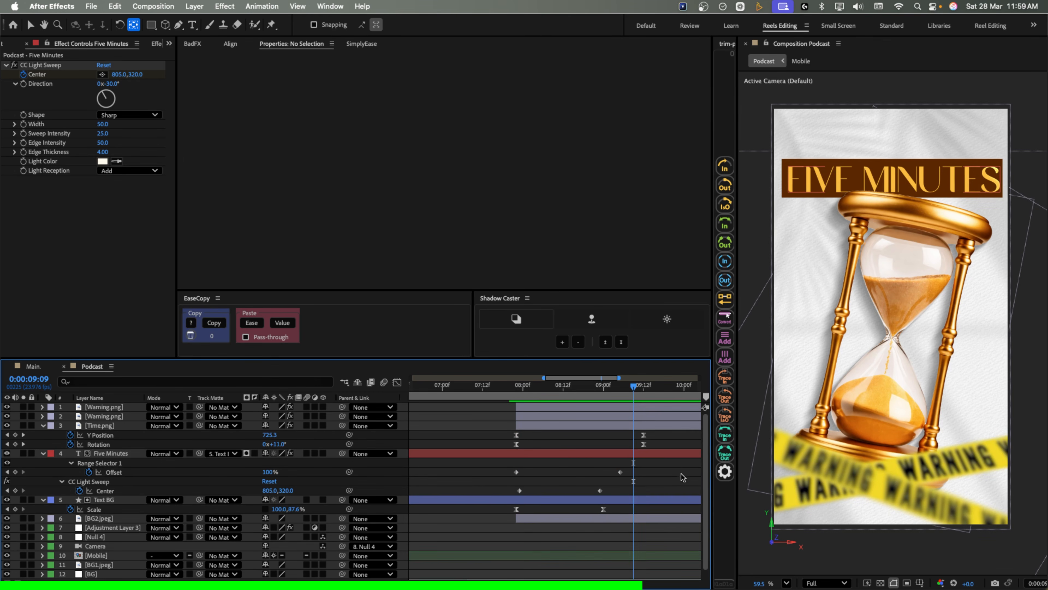
- Apply Easy Ease to both Offset keyframes, lengthen the last keyframe's incoming ease in the speed graph, and preview the animation
{"action": "left_click_drag", "start_coordinate": [596, 481], "coordinate": [499, 481]}
{"action": "key", "text": "F9"}
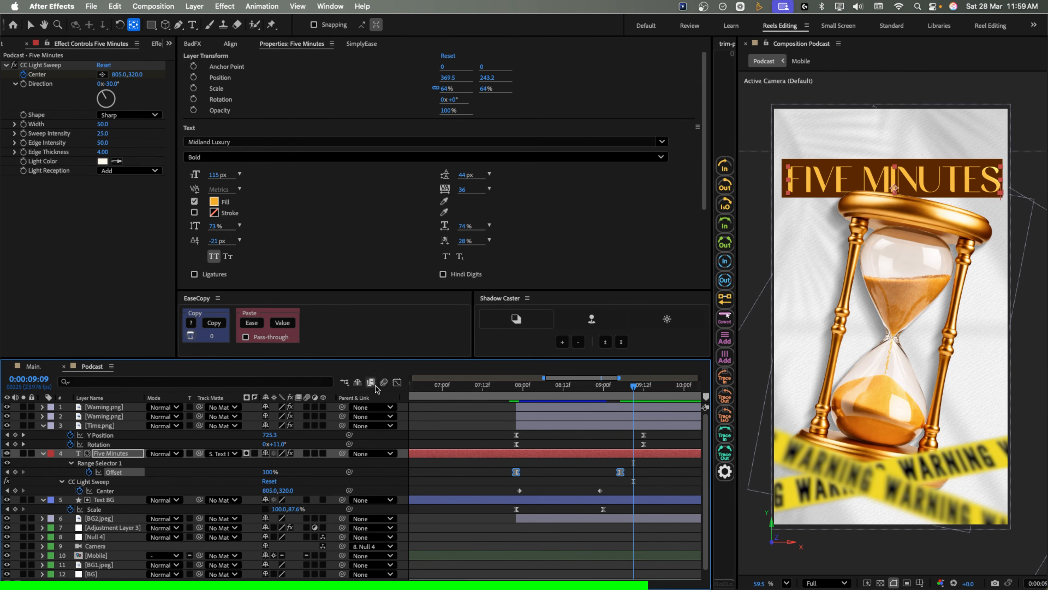
{"action": "left_click", "coordinate": [397, 382]}
{"action": "left_click", "coordinate": [620, 551]}
{"action": "left_click_drag", "start_coordinate": [603, 552], "coordinate": [579, 551]}
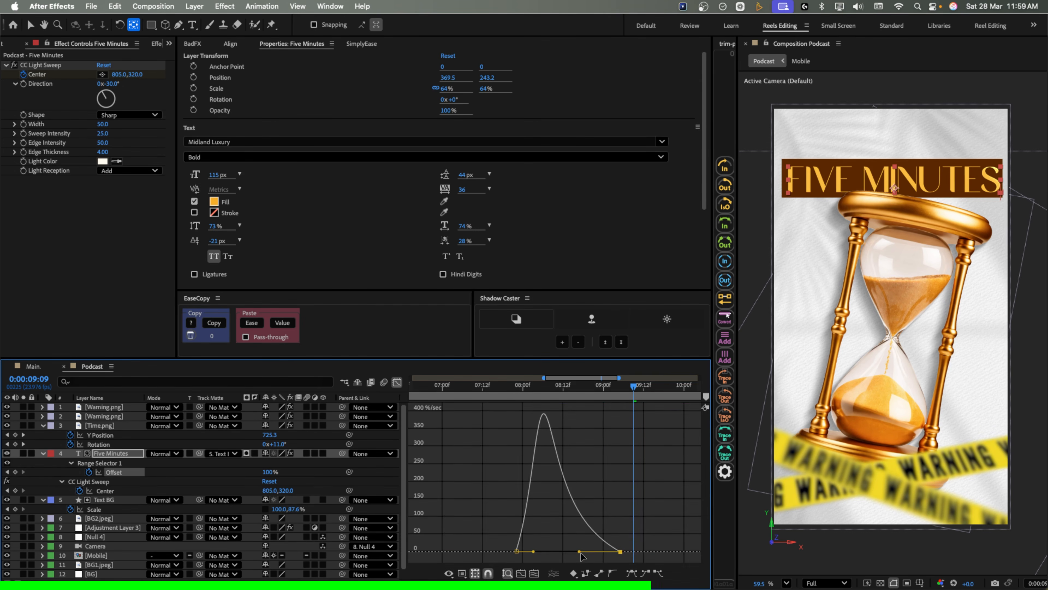
{"action": "left_click_drag", "start_coordinate": [499, 389], "coordinate": [526, 404]}
{"action": "key", "text": "space"}
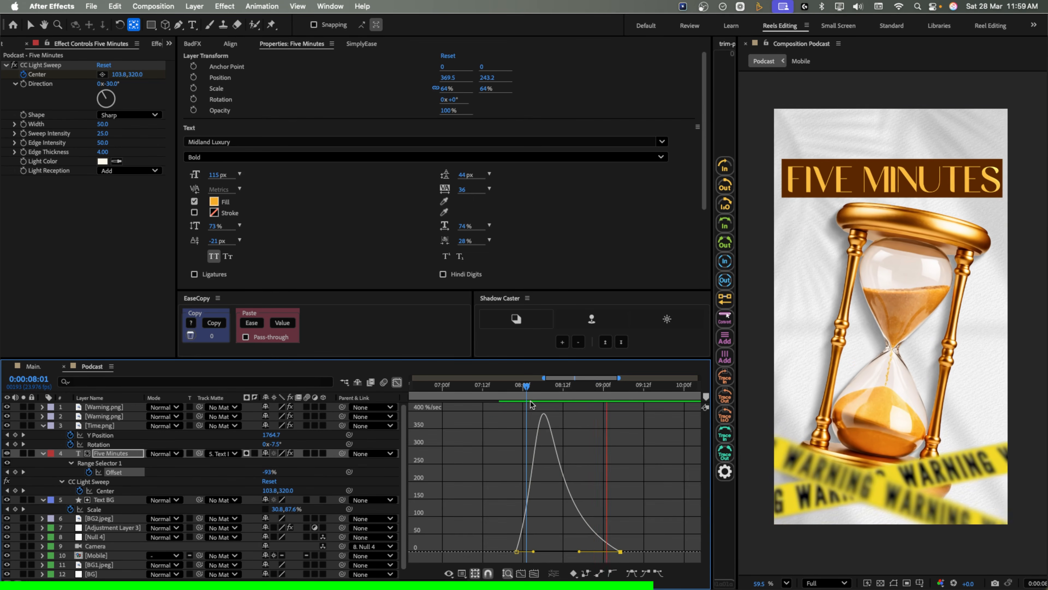
{"action": "key", "text": "space"}
{"action": "left_click", "coordinate": [475, 392]}
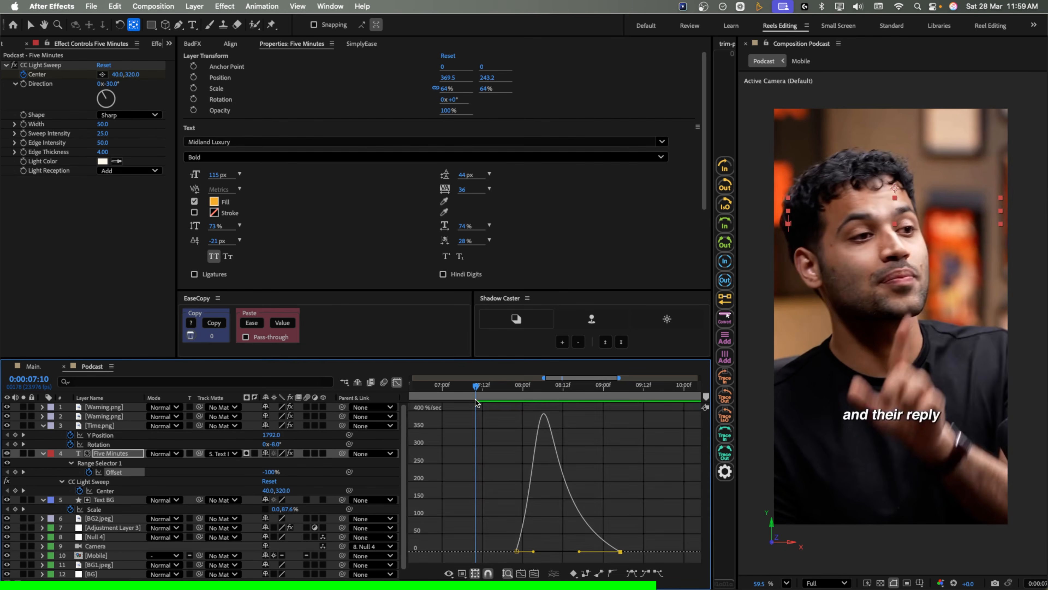
{"action": "key", "text": "space"}
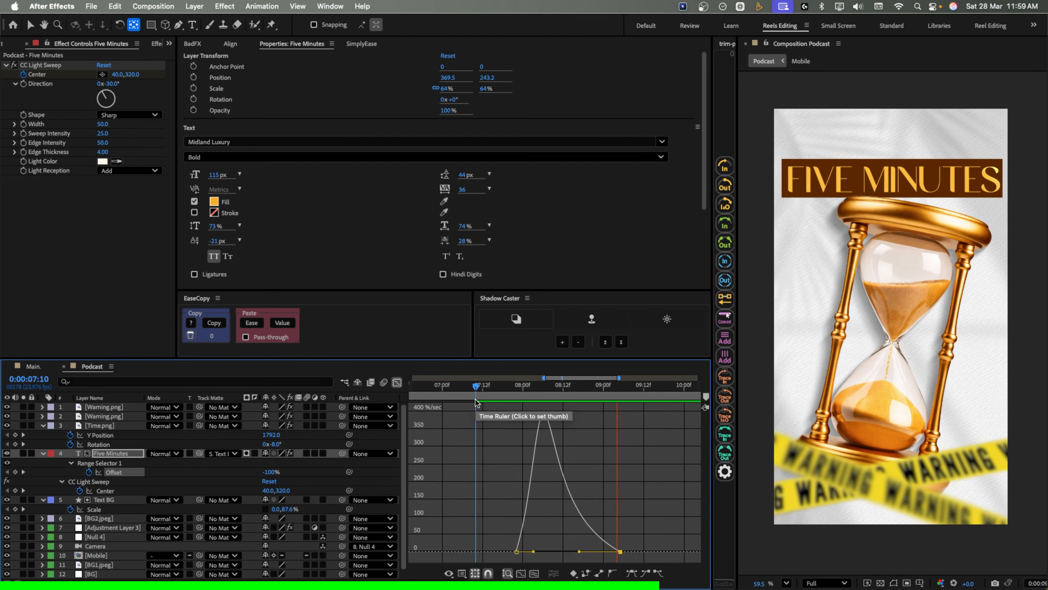
- Move the Five Minutes light sweep's Center keyframes later, to about 8:06 and 9:11, and preview the sweep
{"action": "left_click", "coordinate": [397, 382]}
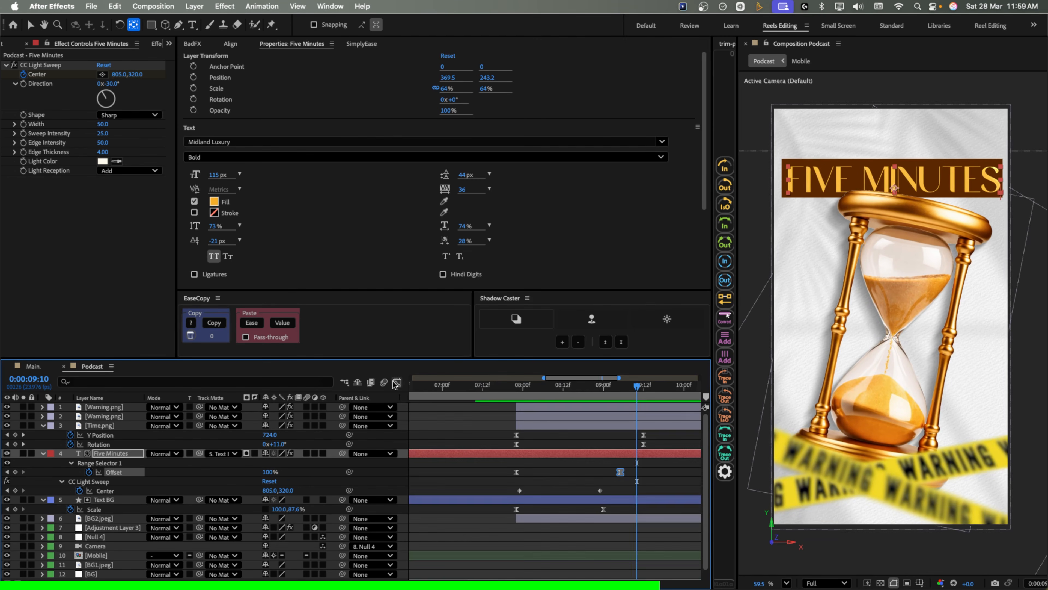
{"action": "left_click", "coordinate": [106, 490]}
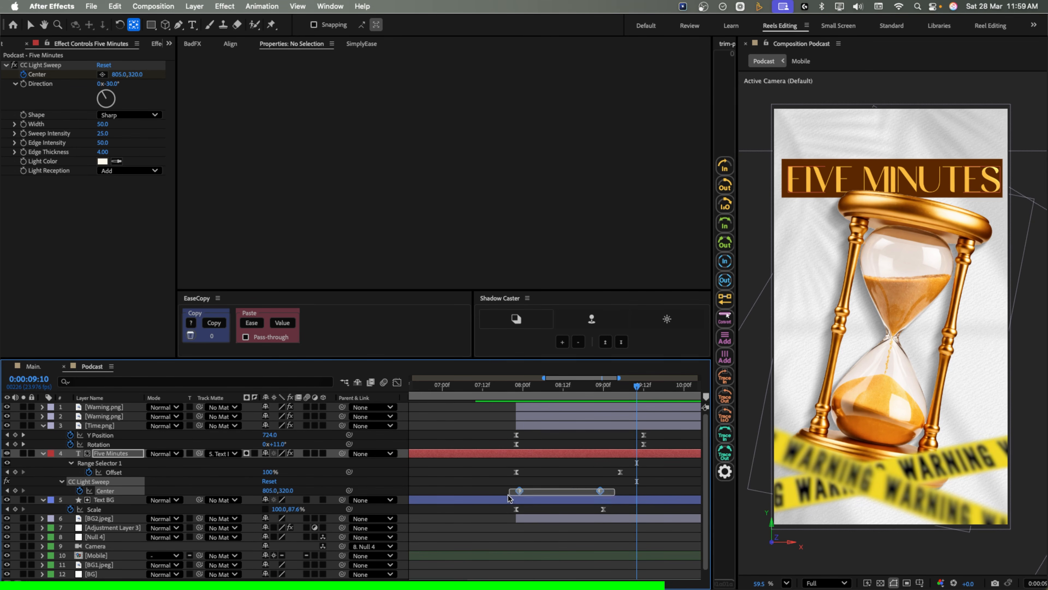
{"action": "left_click", "coordinate": [519, 491]}
{"action": "left_click_drag", "start_coordinate": [519, 490], "coordinate": [544, 491]}
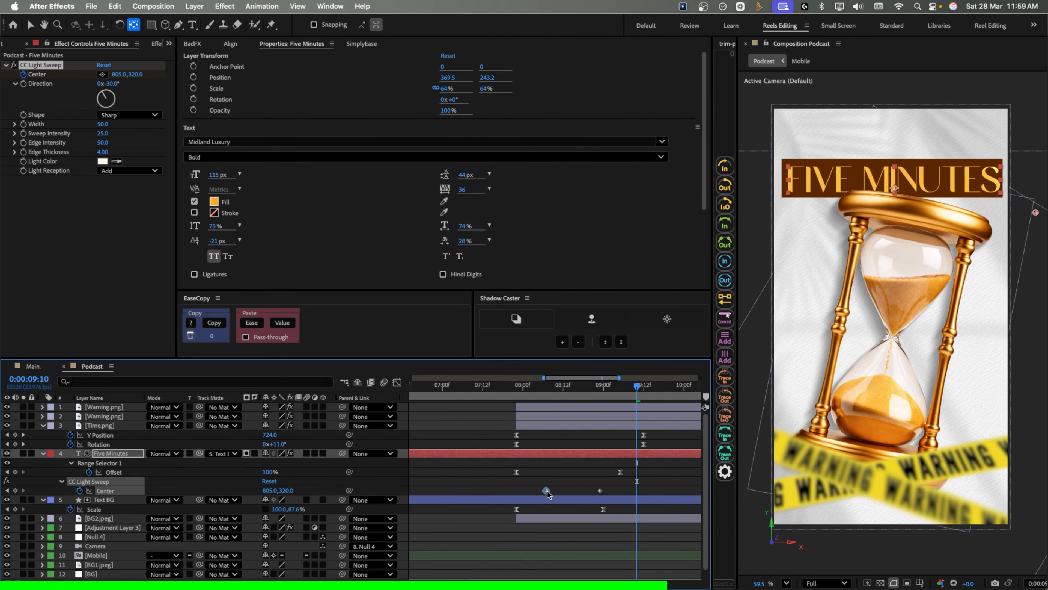
{"action": "key", "text": "space"}
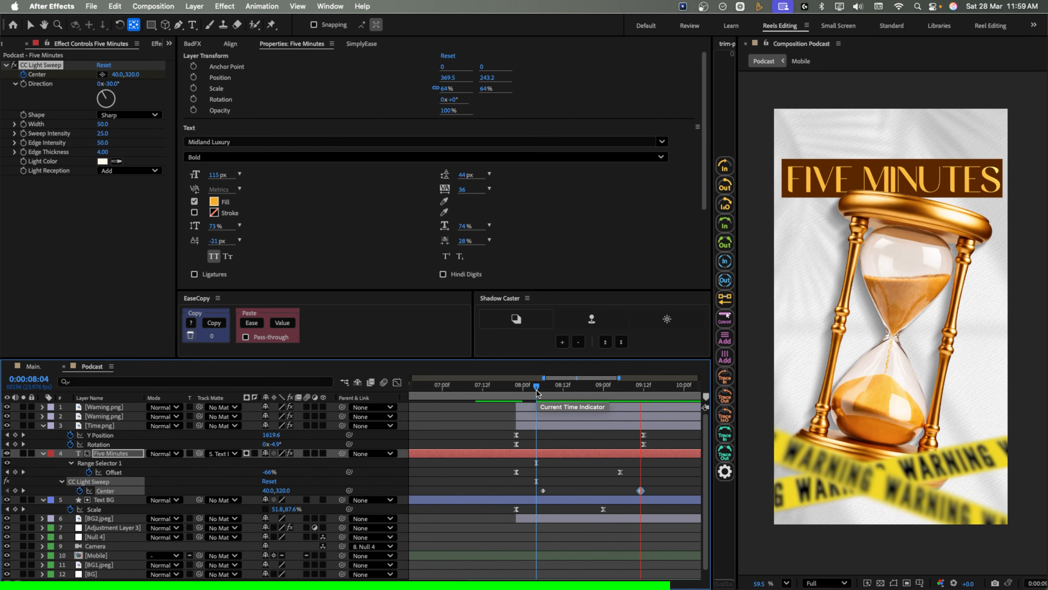
{"action": "key", "text": "space"}
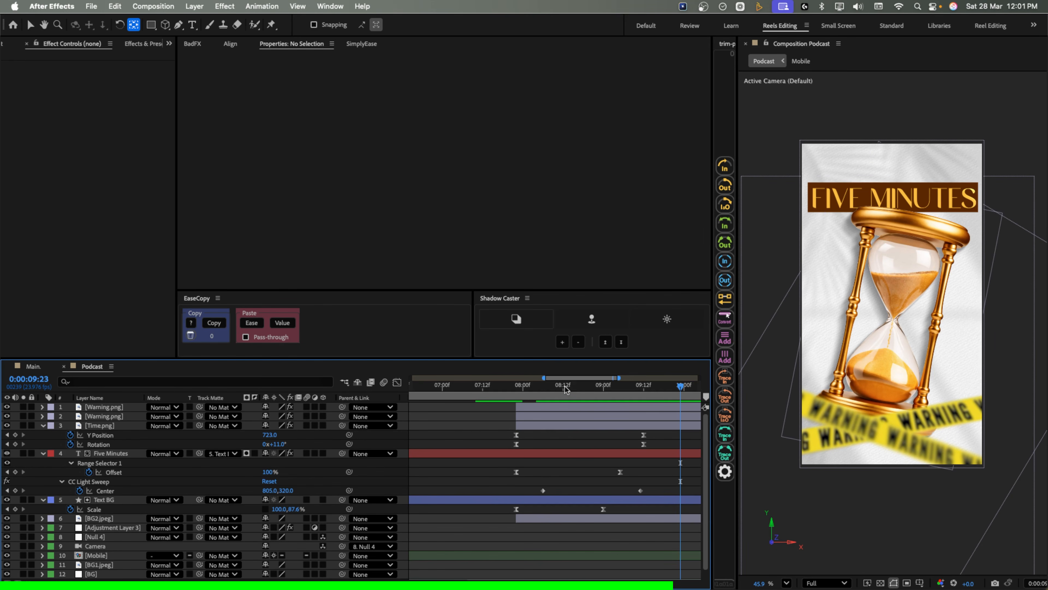
- Duplicate the Five Minutes text layer, raise the copy to Y position 130.2, and set its track matte to No Matte
{"action": "left_click", "coordinate": [110, 453]}
{"action": "key", "text": "super+d"}
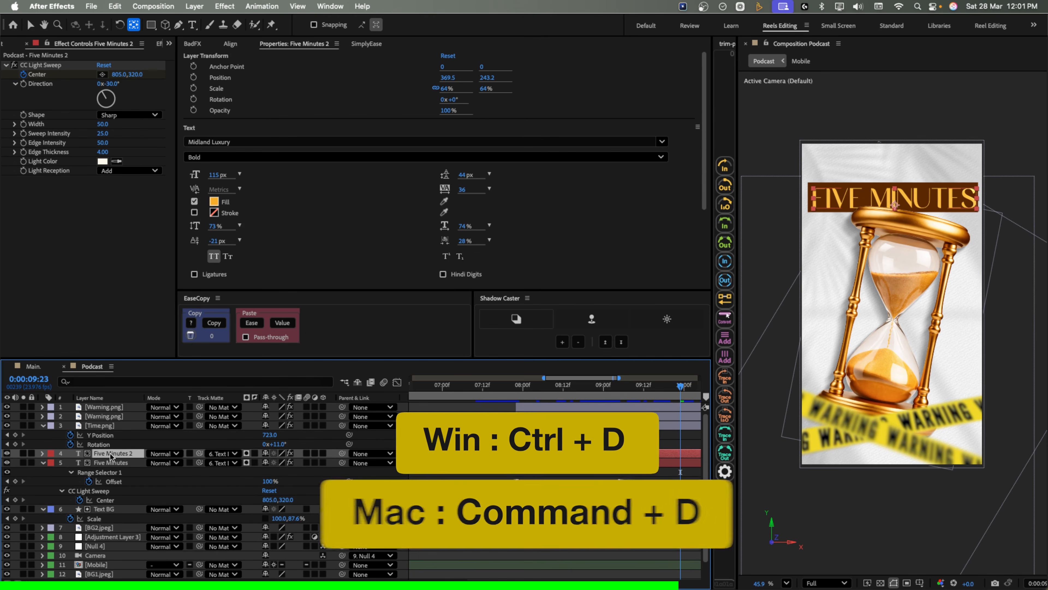
{"action": "key", "text": "p"}
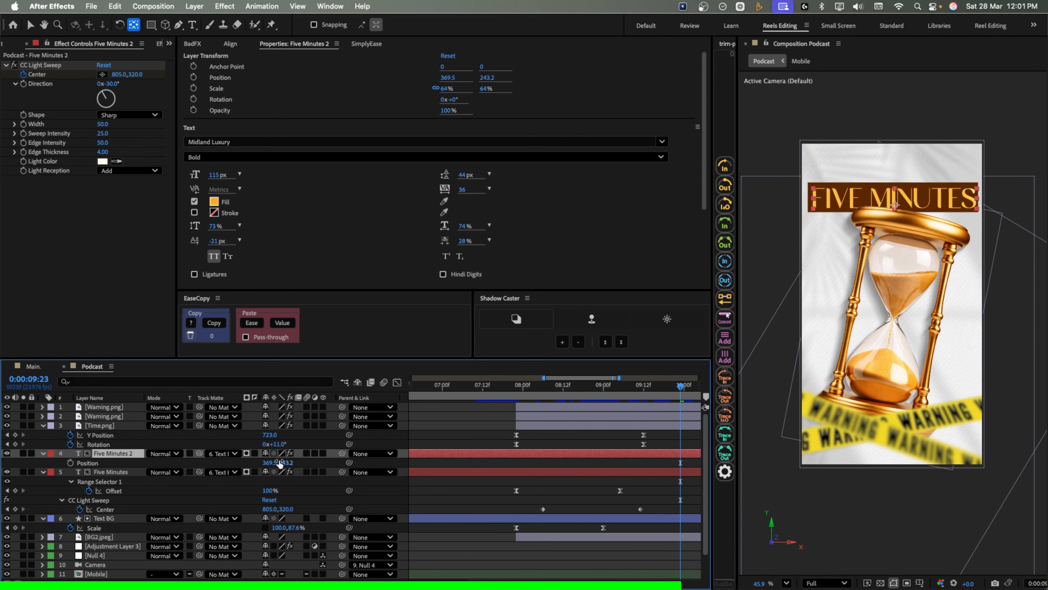
{"action": "left_click_drag", "start_coordinate": [285, 462], "coordinate": [191, 491]}
{"action": "left_click", "coordinate": [223, 454]}
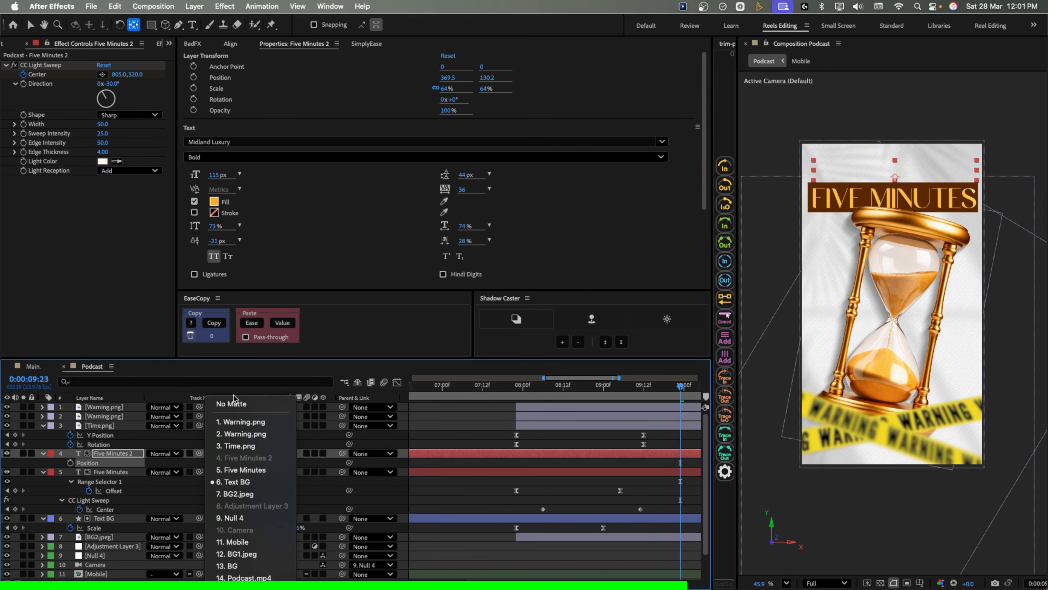
{"action": "left_click", "coordinate": [233, 398]}
- Set the duplicated title's font to Futura 100 Bold and its fill colour to black (000000)
{"action": "left_click", "coordinate": [231, 142]}
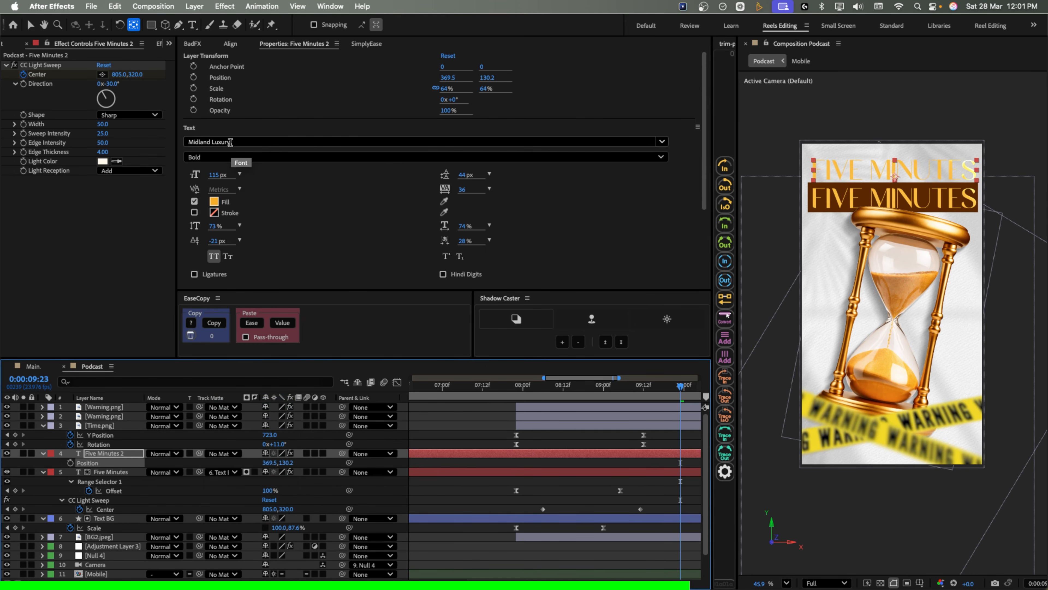
{"action": "left_click", "coordinate": [214, 159]}
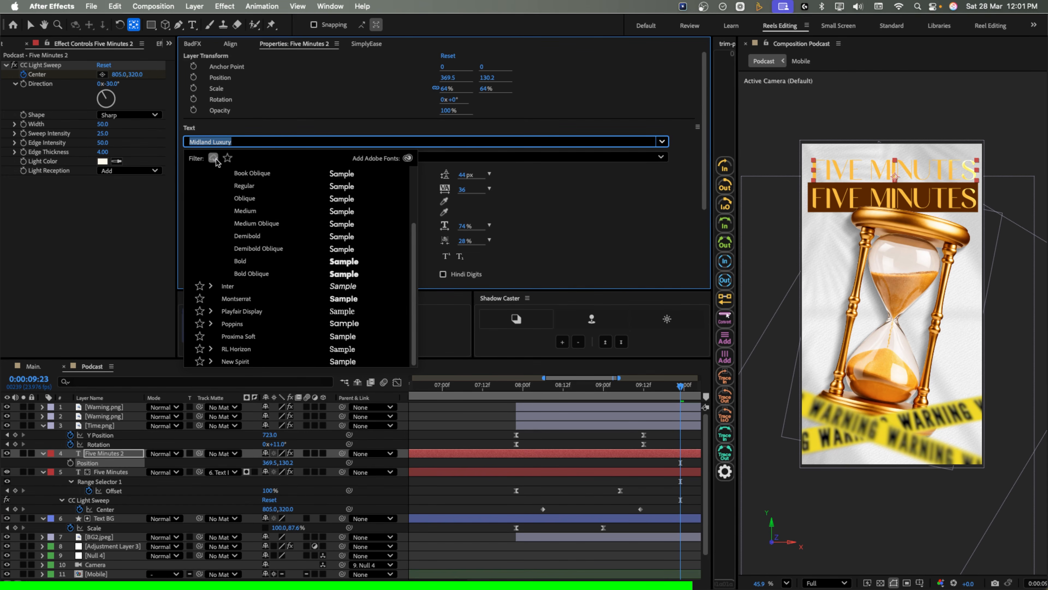
{"action": "scroll", "coordinate": [223, 199], "scroll_direction": "up", "scroll_amount": 3}
{"action": "scroll", "coordinate": [223, 199], "scroll_direction": "up", "scroll_amount": 1}
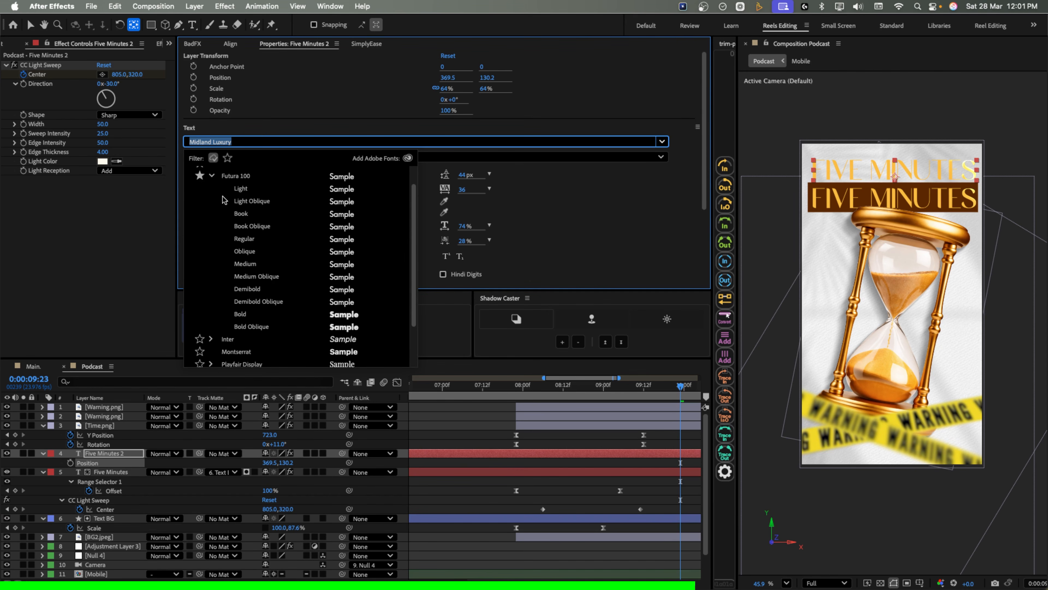
{"action": "left_click", "coordinate": [253, 315]}
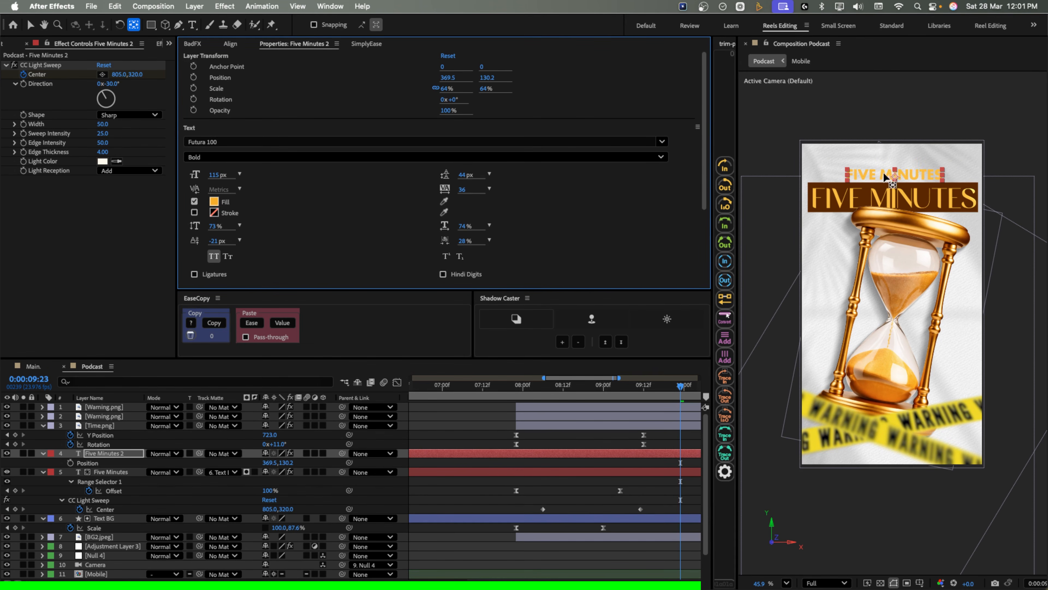
{"action": "left_click", "coordinate": [214, 203]}
{"action": "left_click_drag", "start_coordinate": [438, 306], "coordinate": [371, 354]}
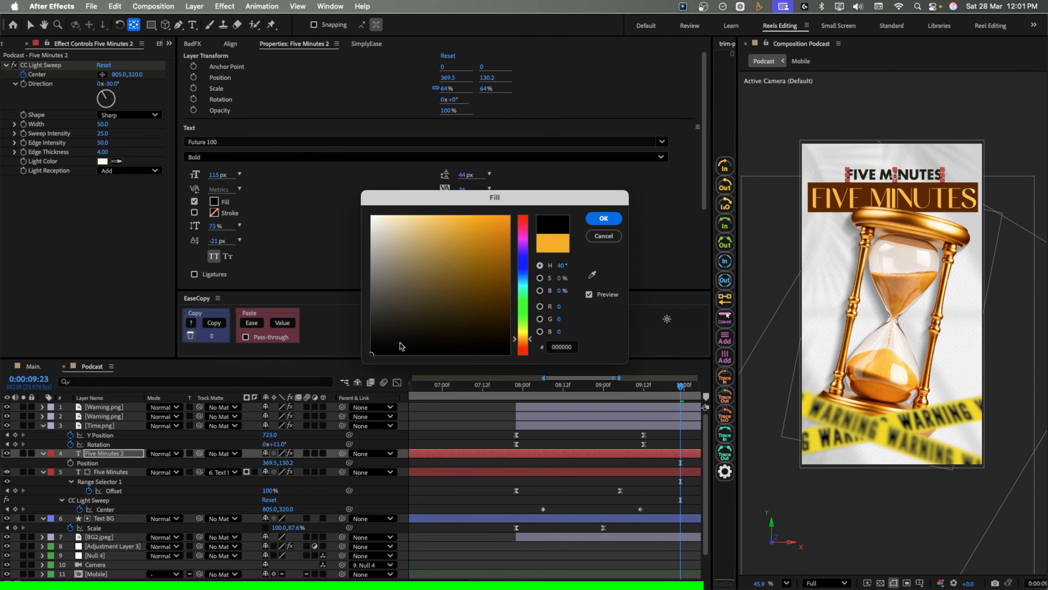
{"action": "left_click", "coordinate": [596, 219]}
- Replace the duplicated title's text with "Feels like an Hour" and preview its reveal
{"action": "key", "text": "v"}
{"action": "double_click", "coordinate": [872, 171]}
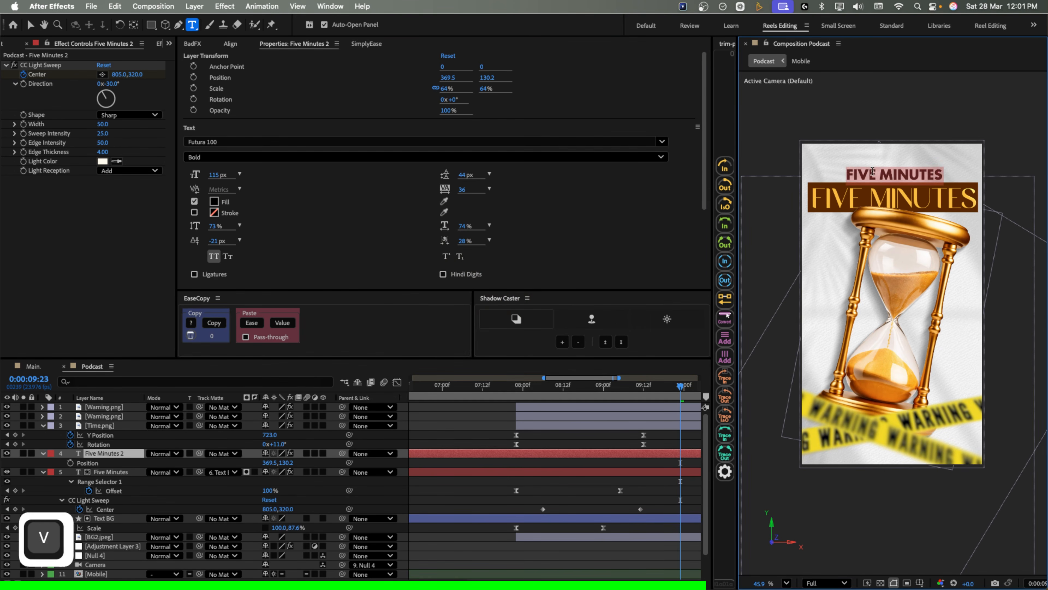
{"action": "type", "text": "Fee"}
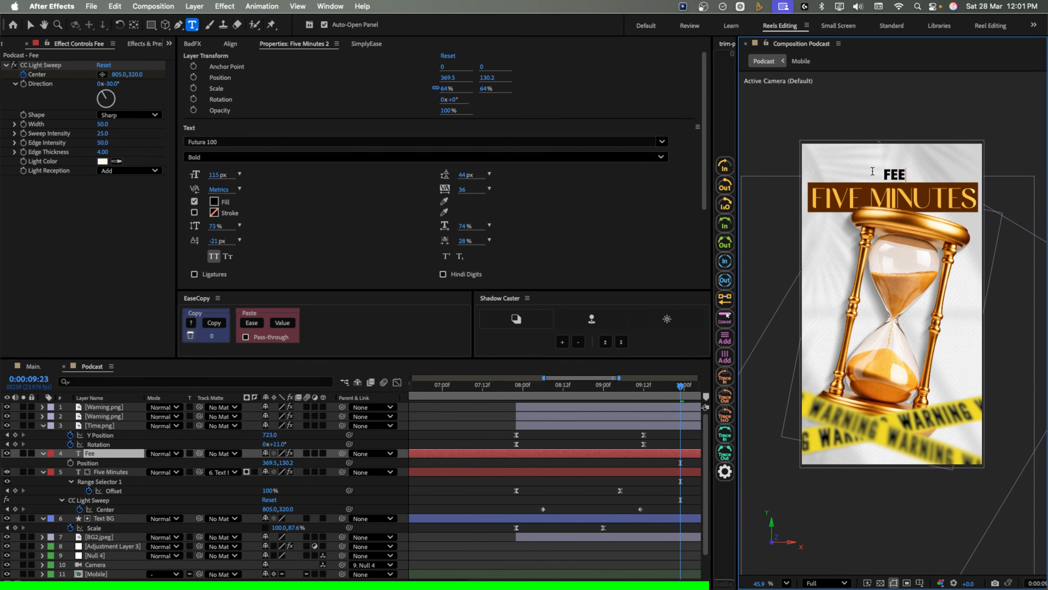
{"action": "type", "text": "ls like an Hour"}
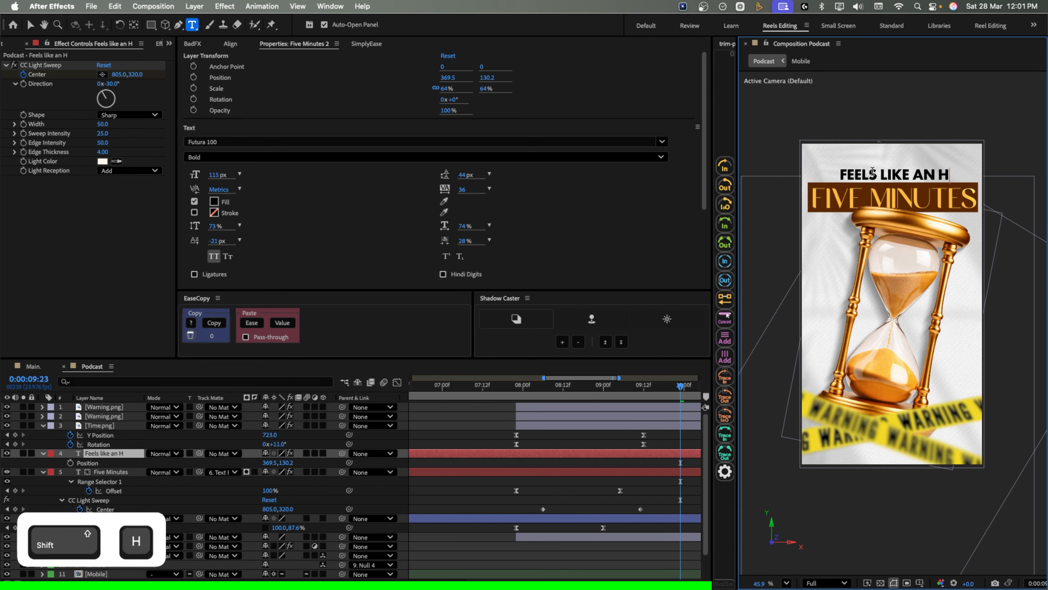
{"action": "left_click", "coordinate": [510, 385]}
{"action": "key", "text": "space"}
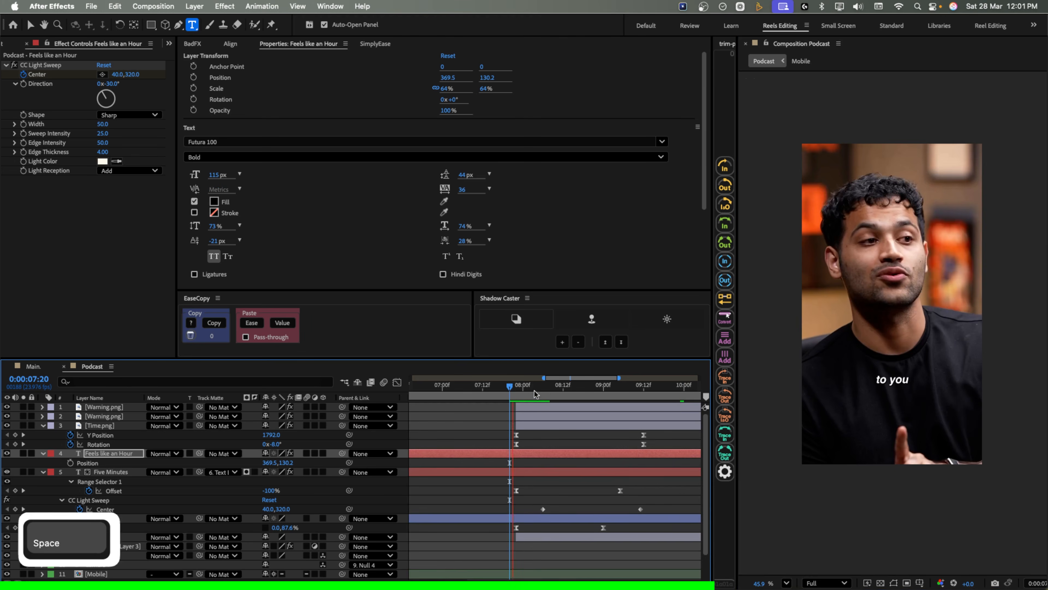
{"action": "key", "text": "space"}
{"action": "left_click", "coordinate": [550, 392]}
{"action": "left_click_drag", "start_coordinate": [550, 392], "coordinate": [613, 395]}
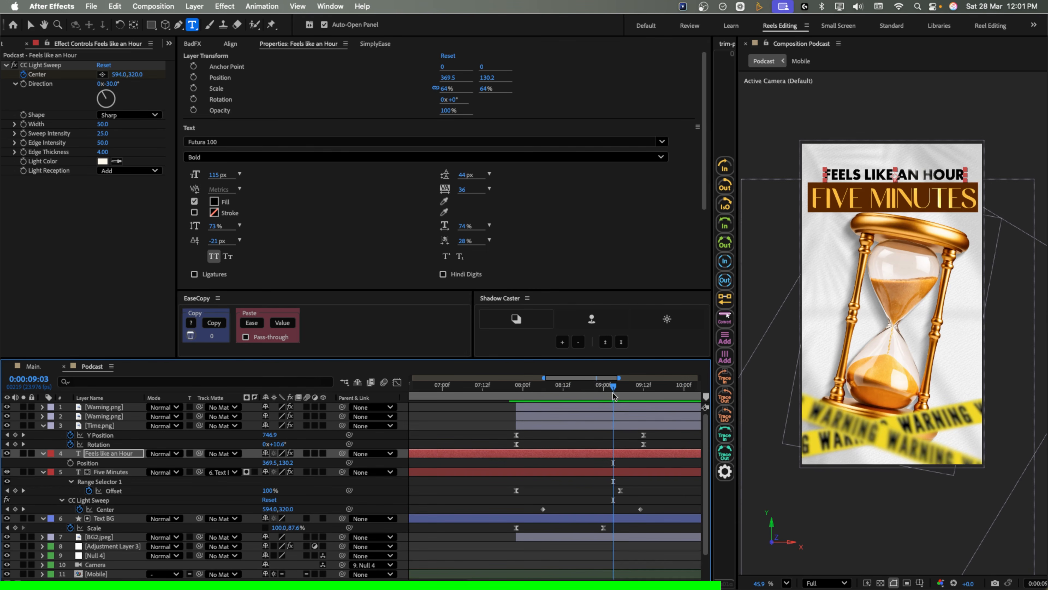
- Set the Feels like an Hour layer's Animator 1 Position to 100, 0
{"action": "left_click", "coordinate": [119, 459]}
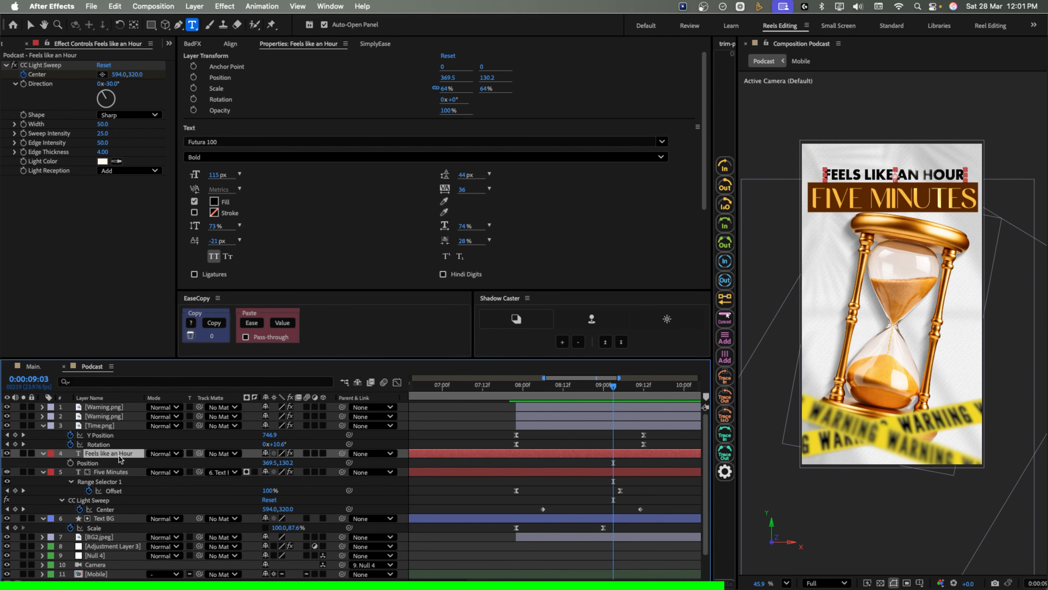
{"action": "left_click", "coordinate": [44, 454]}
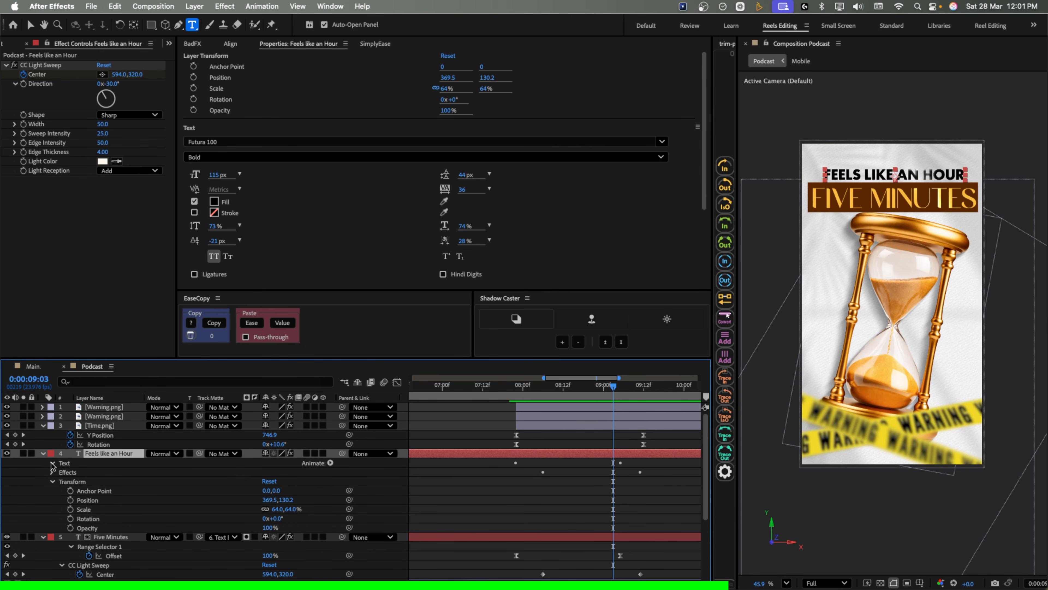
{"action": "left_click", "coordinate": [53, 463]}
{"action": "left_click", "coordinate": [62, 500]}
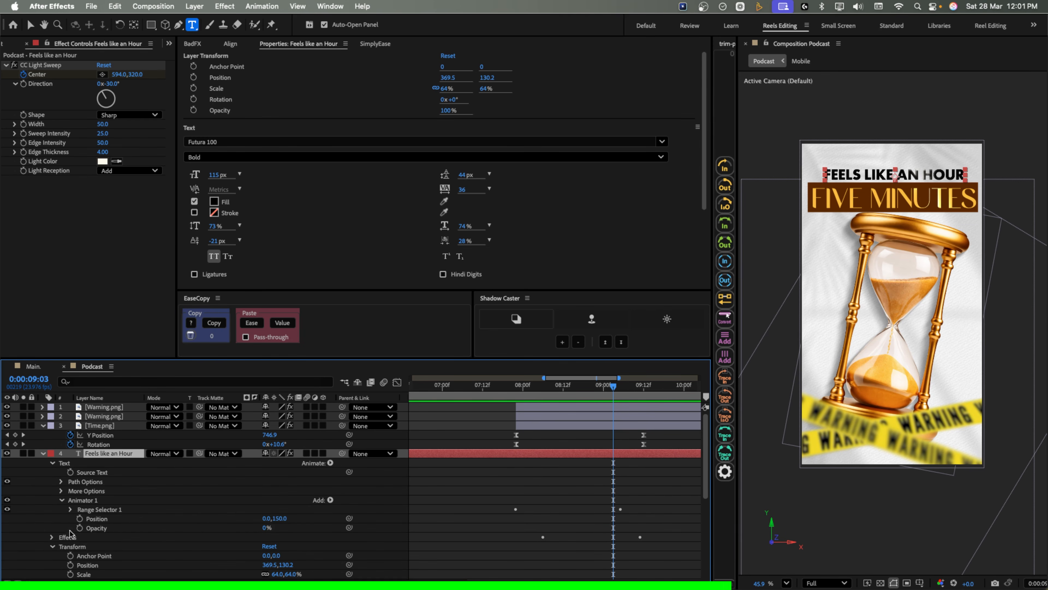
{"action": "left_click", "coordinate": [286, 519]}
{"action": "type", "text": "0"}
{"action": "left_click", "coordinate": [310, 518]}
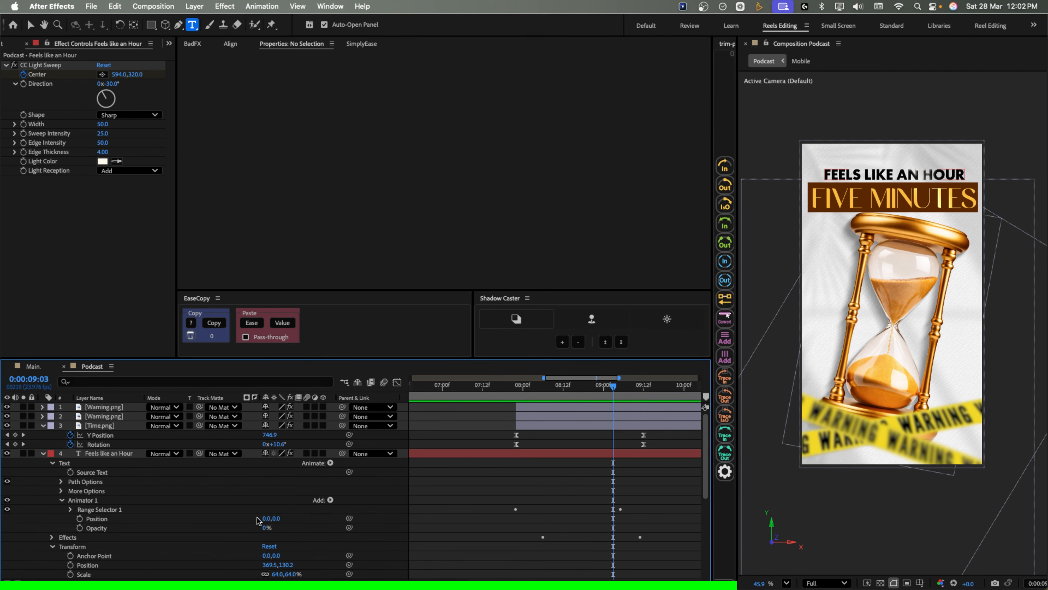
{"action": "left_click", "coordinate": [266, 518]}
{"action": "type", "text": "100"}
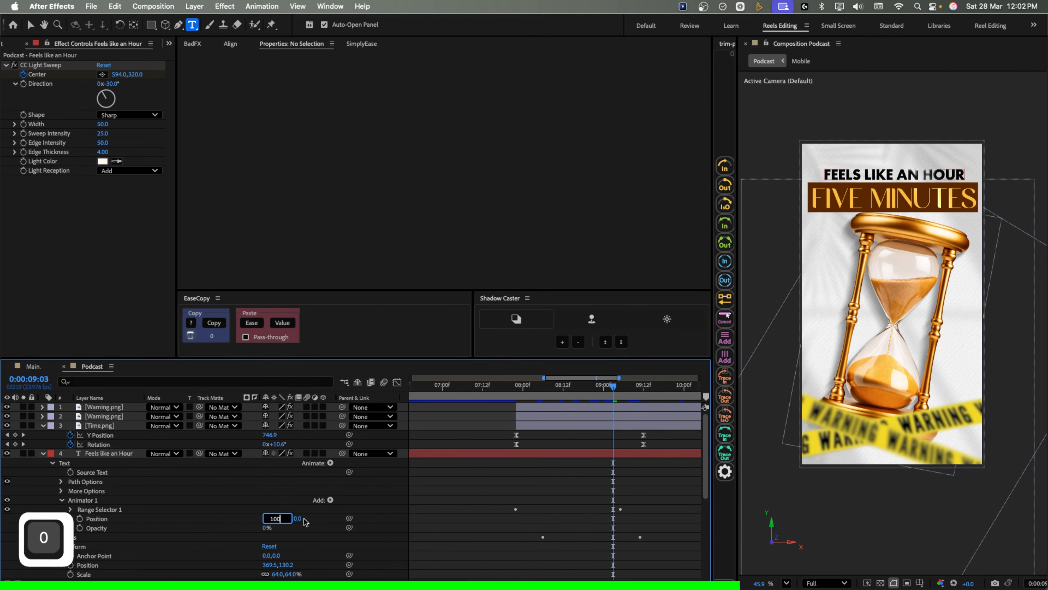
{"action": "left_click", "coordinate": [291, 521]}
- In Range Selector 1's advanced settings for Feels like an Hour, set Ease High and Ease Low to 45%
{"action": "left_click", "coordinate": [70, 509]}
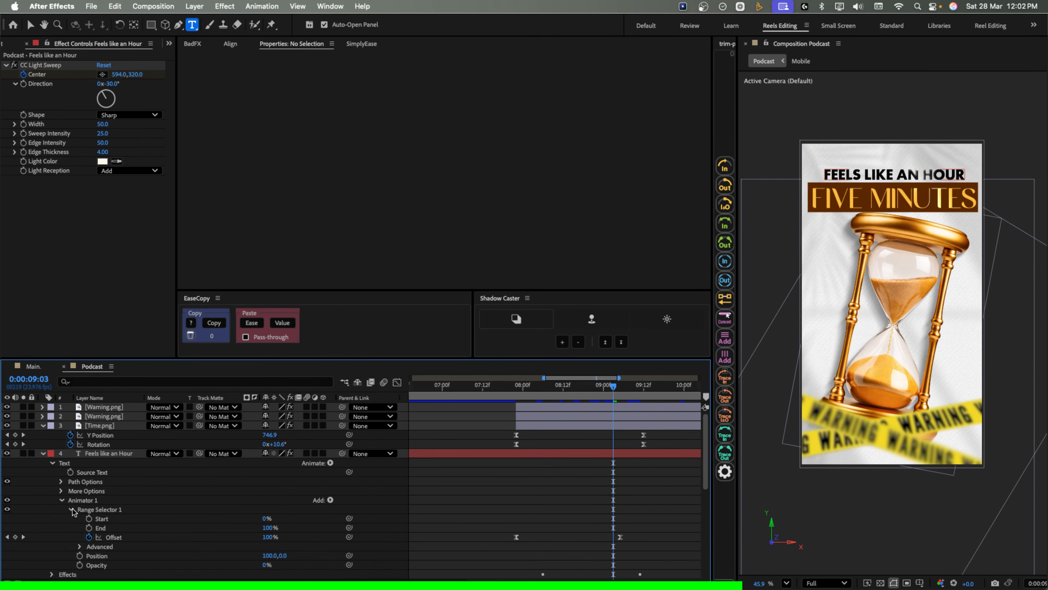
{"action": "left_click", "coordinate": [80, 546]}
{"action": "scroll", "coordinate": [136, 530], "scroll_direction": "down", "scroll_amount": 6}
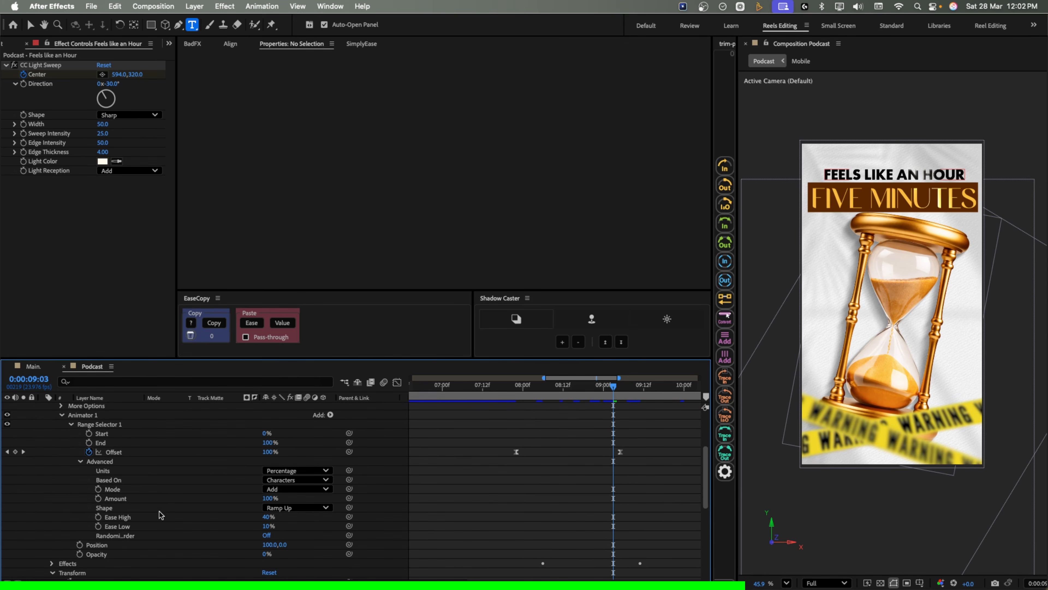
{"action": "left_click", "coordinate": [266, 517]}
{"action": "type", "text": "45"}
{"action": "key", "text": "Return"}
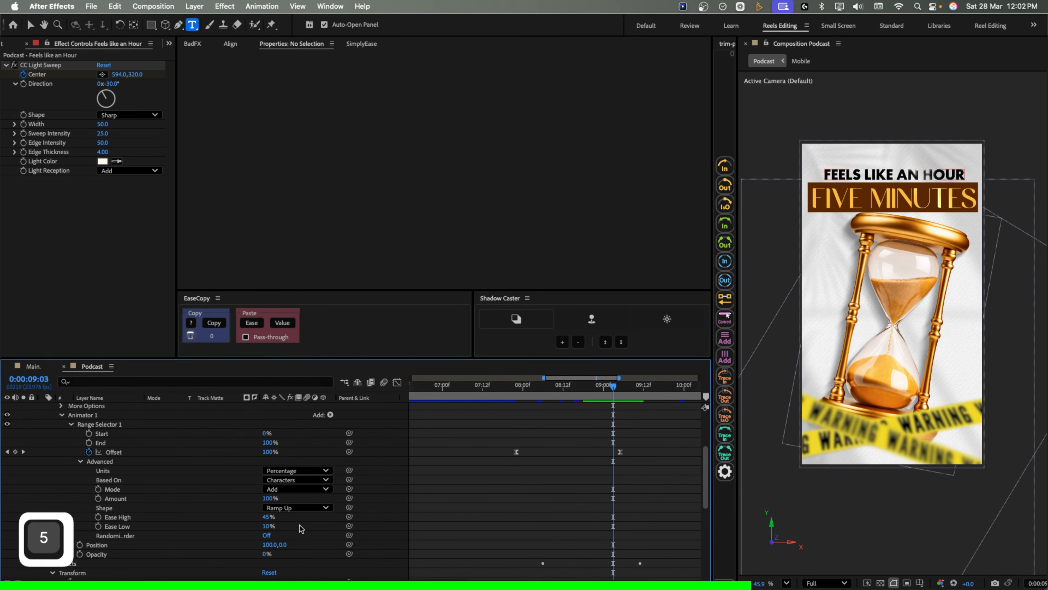
{"action": "left_click_drag", "start_coordinate": [271, 525], "coordinate": [286, 525]}
- Shift the Feels like an Hour layer and its keyframes about 12 frames later and preview the reveal
{"action": "mouse_move", "coordinate": [516, 385]}
{"action": "left_mouse_down"}
{"action": "mouse_move", "coordinate": [591, 397]}
{"action": "mouse_move", "coordinate": [513, 403]}
{"action": "left_mouse_up"}
{"action": "scroll", "coordinate": [88, 454], "scroll_direction": "up", "scroll_amount": 6}
{"action": "left_click", "coordinate": [88, 453]}
{"action": "key", "text": "u"}
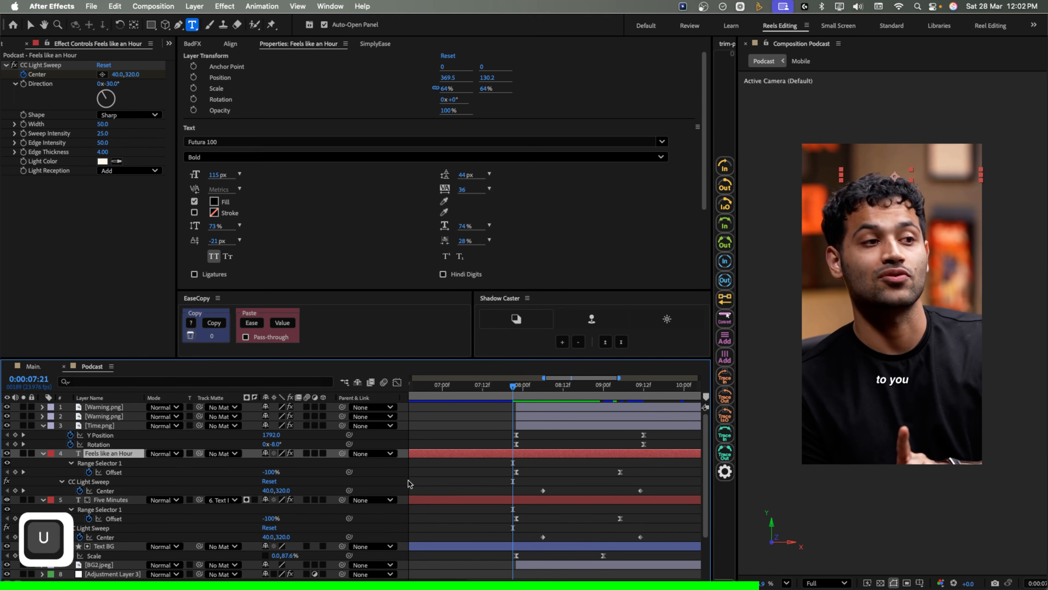
{"action": "left_click_drag", "start_coordinate": [532, 453], "coordinate": [571, 456]}
{"action": "left_click", "coordinate": [571, 398]}
{"action": "key", "text": "space"}
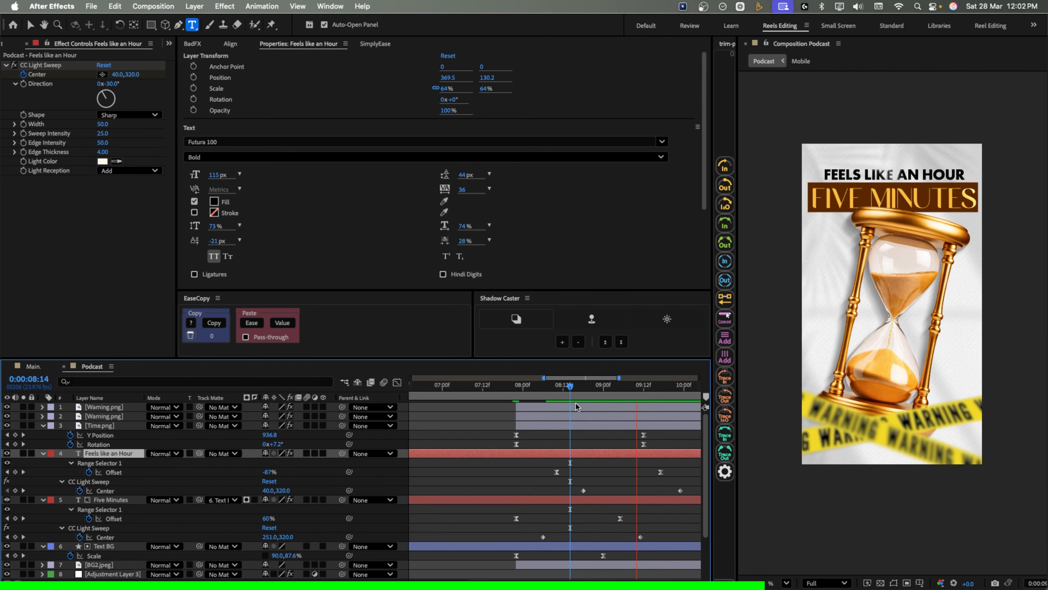
{"action": "key", "text": "space"}
- Move the Feels like an Hour layer's last Offset keyframe to about 10:03 and base its range selector on Words
{"action": "left_click", "coordinate": [637, 473]}
{"action": "left_click_drag", "start_coordinate": [659, 472], "coordinate": [694, 471]}
{"action": "left_click", "coordinate": [43, 453]}
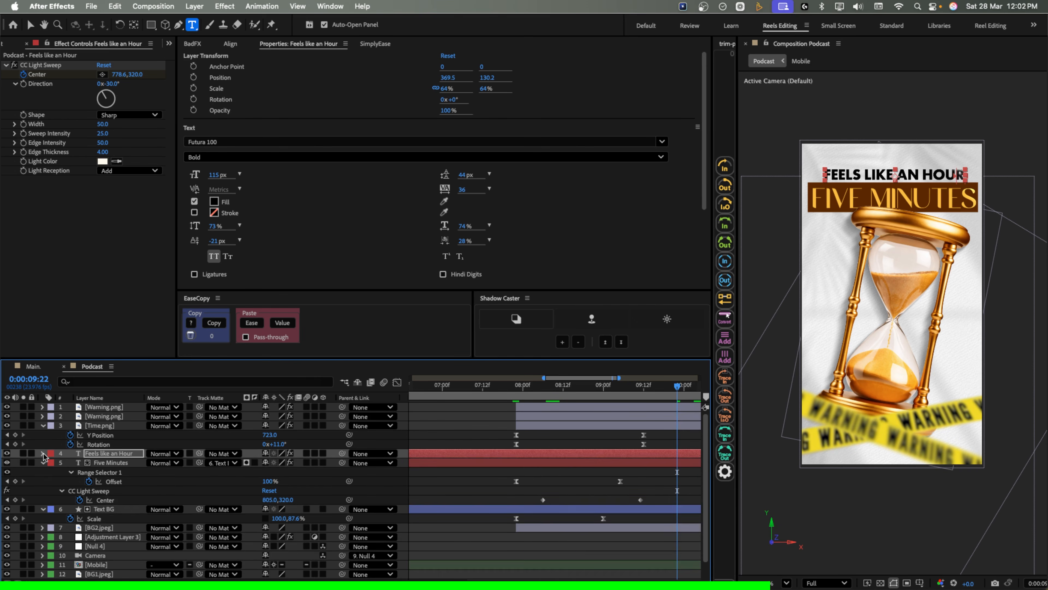
{"action": "left_click", "coordinate": [43, 454]}
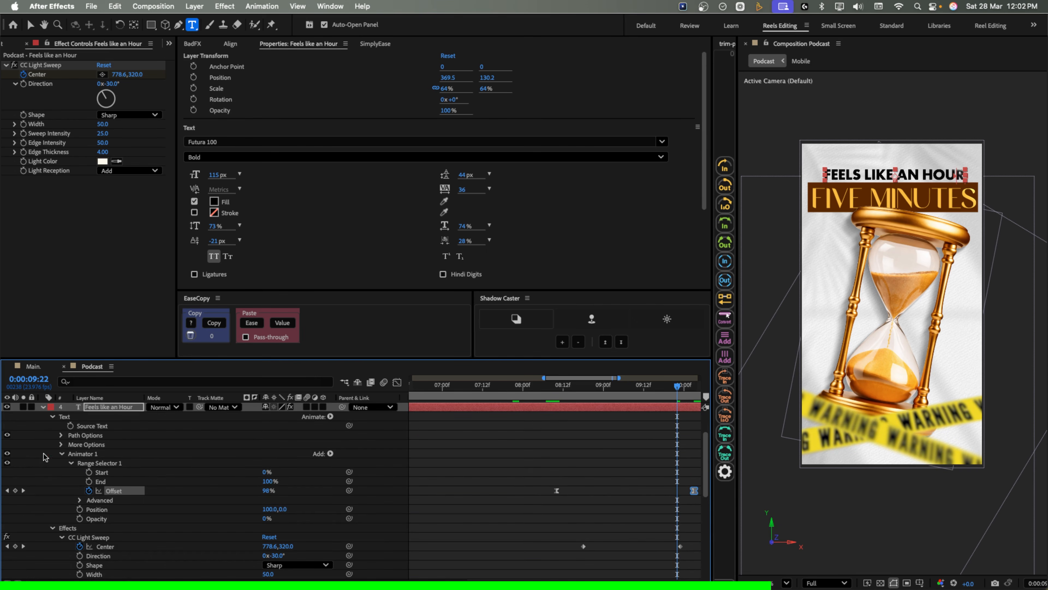
{"action": "left_click", "coordinate": [80, 500]}
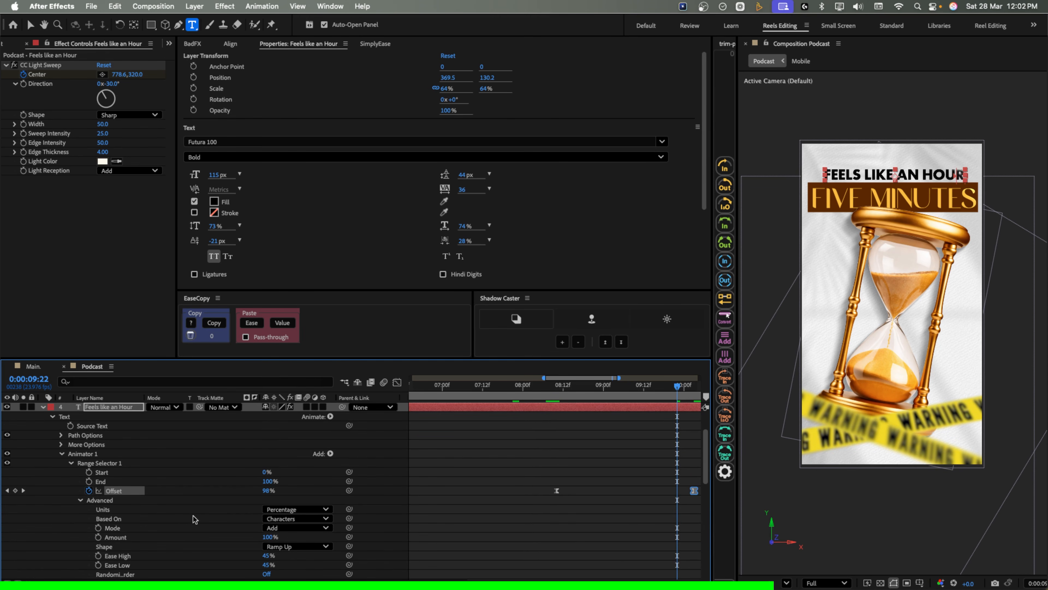
{"action": "left_click", "coordinate": [288, 520]}
{"action": "left_click", "coordinate": [546, 432]}
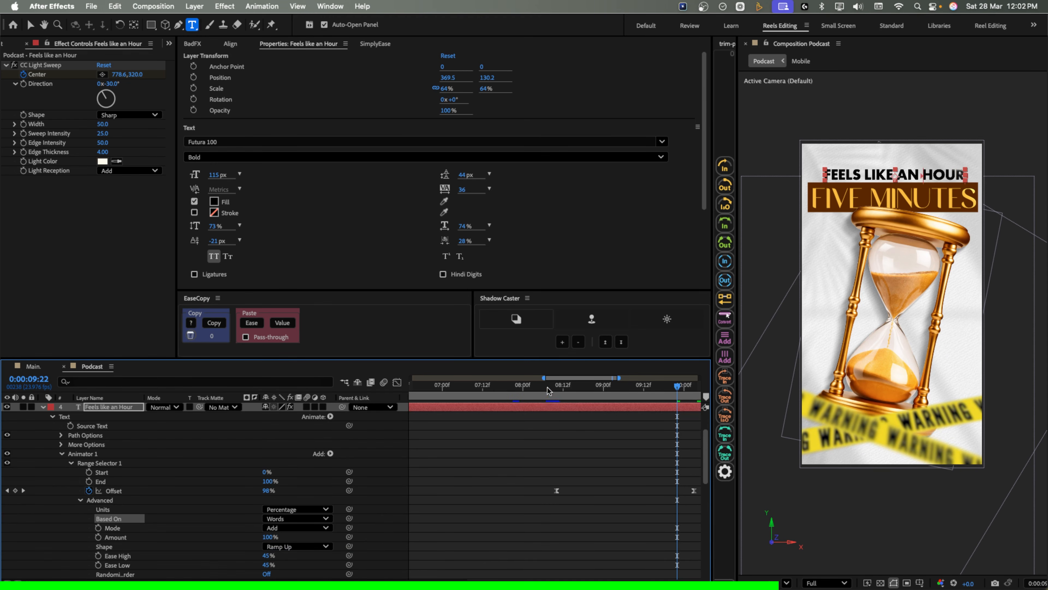
{"action": "left_click_drag", "start_coordinate": [547, 390], "coordinate": [633, 399]}
- Reduce the Feels like an Hour text's font size to 112 px
{"action": "left_click", "coordinate": [96, 407]}
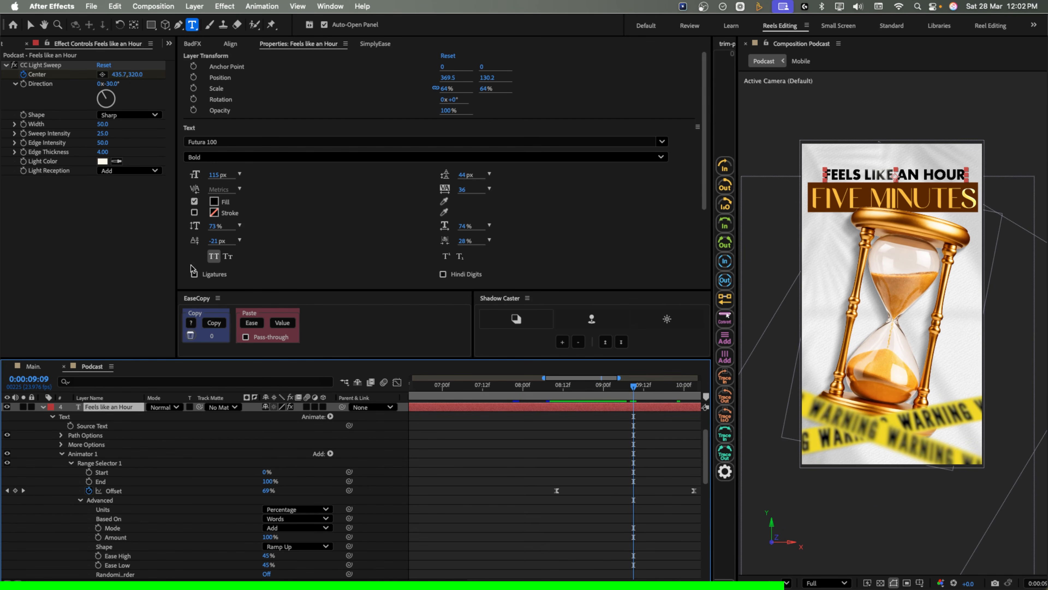
{"action": "left_click", "coordinate": [238, 174]}
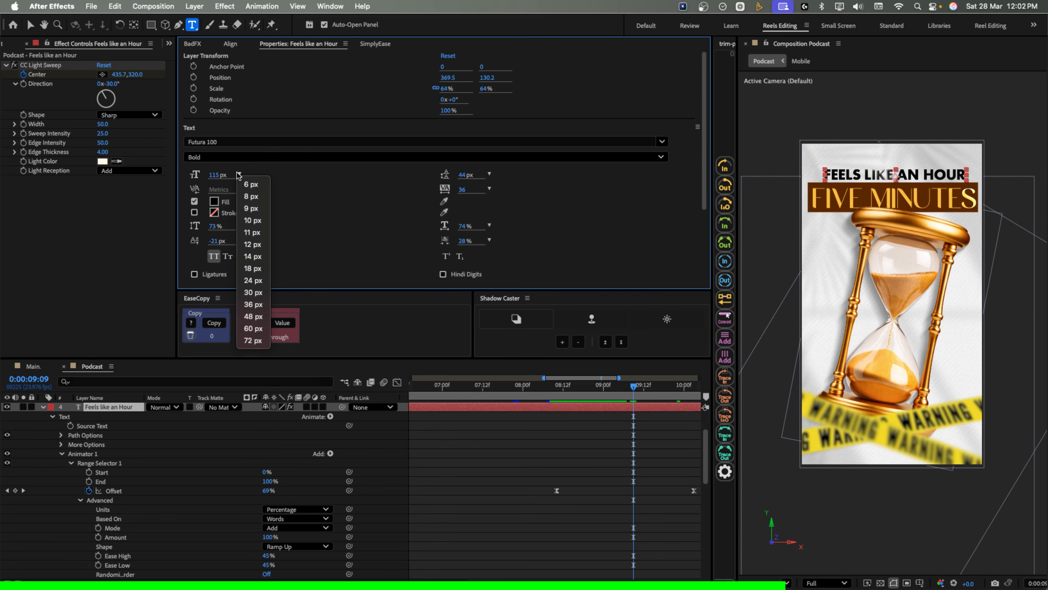
{"action": "left_click", "coordinate": [253, 338]}
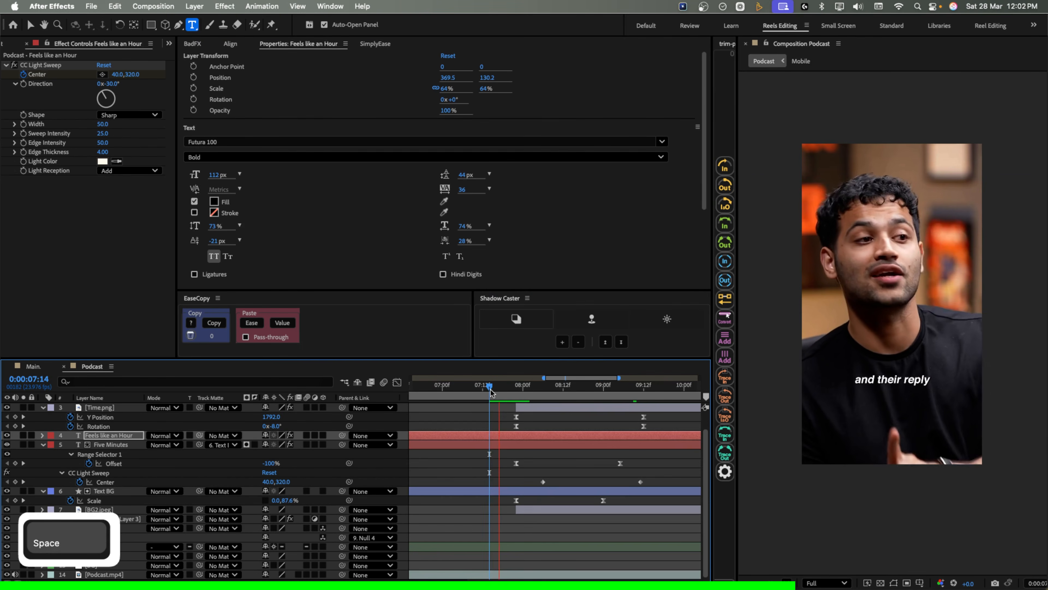
- Set the Feels like an Hour layer's X position to 355.5 and preview the reveal
{"action": "key", "text": "space"}
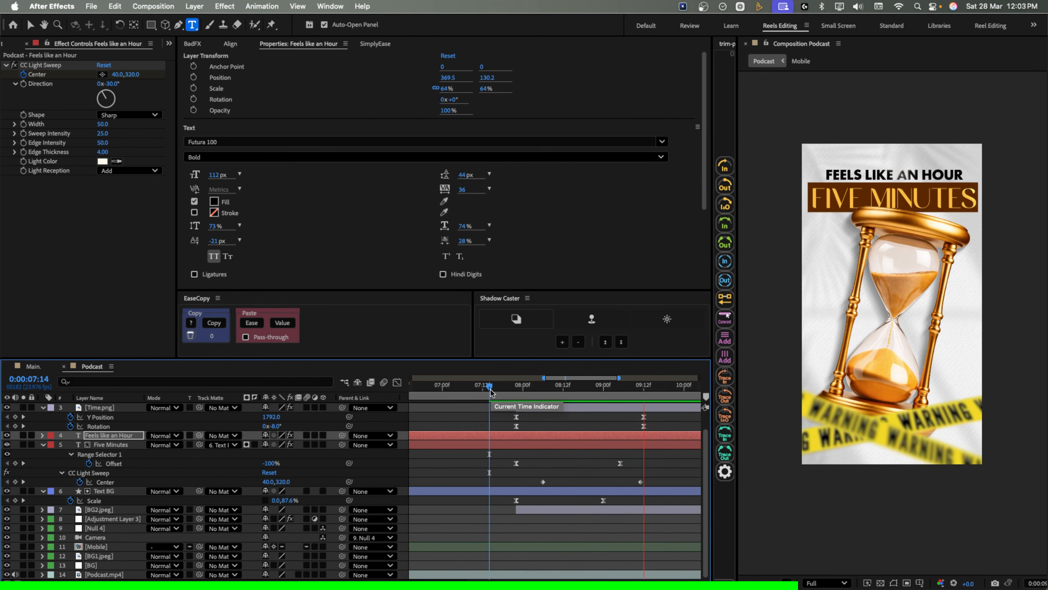
{"action": "key", "text": "p"}
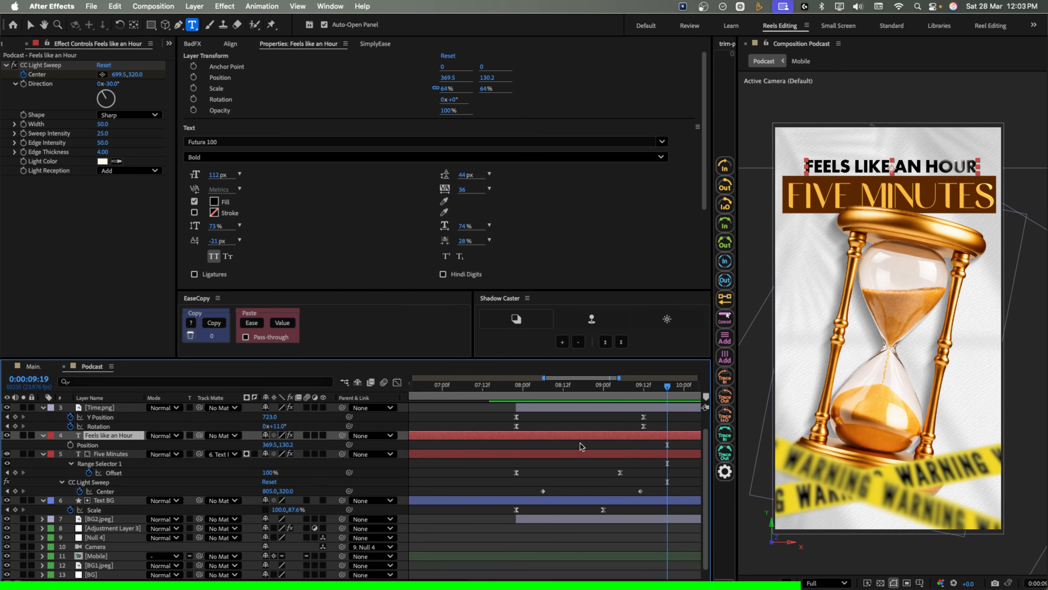
{"action": "left_click_drag", "start_coordinate": [266, 444], "coordinate": [257, 444]}
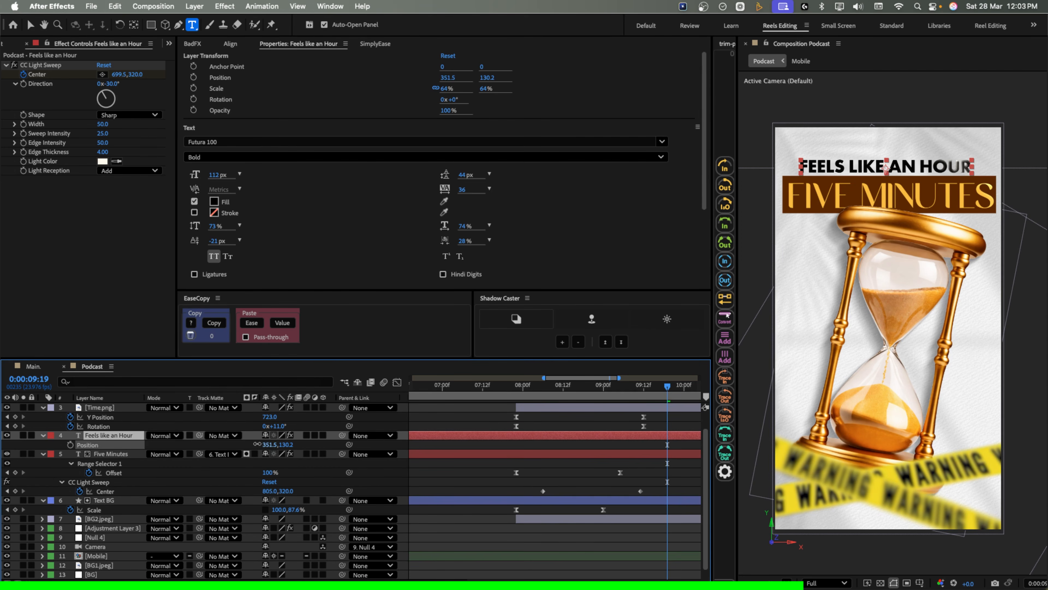
{"action": "key", "text": "space"}
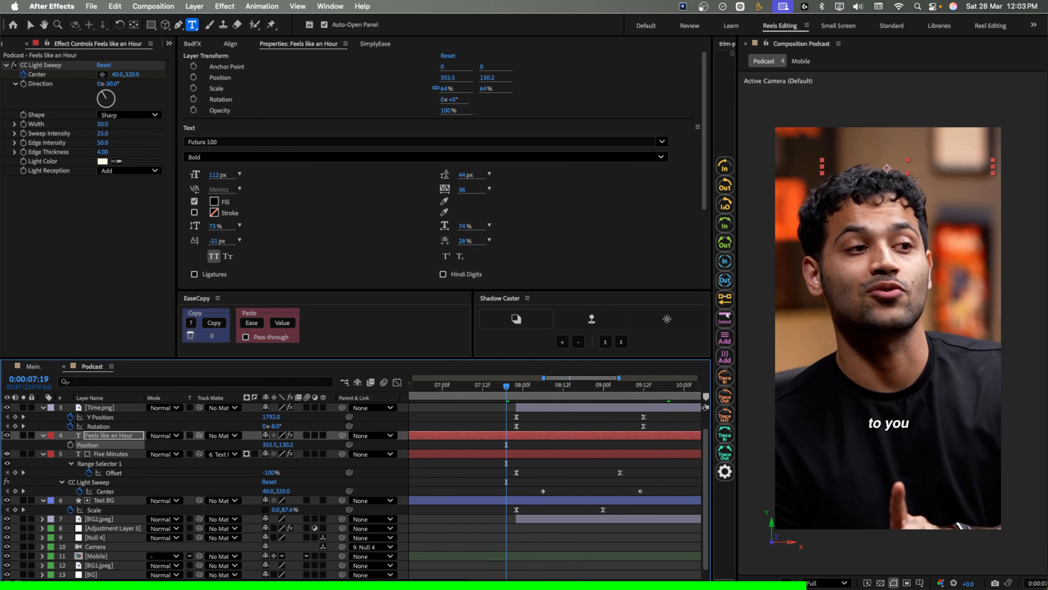
{"action": "key", "text": "minus"}
{"action": "key", "text": "minus"}
{"action": "left_click", "coordinate": [511, 385]}
{"action": "key", "text": "space"}
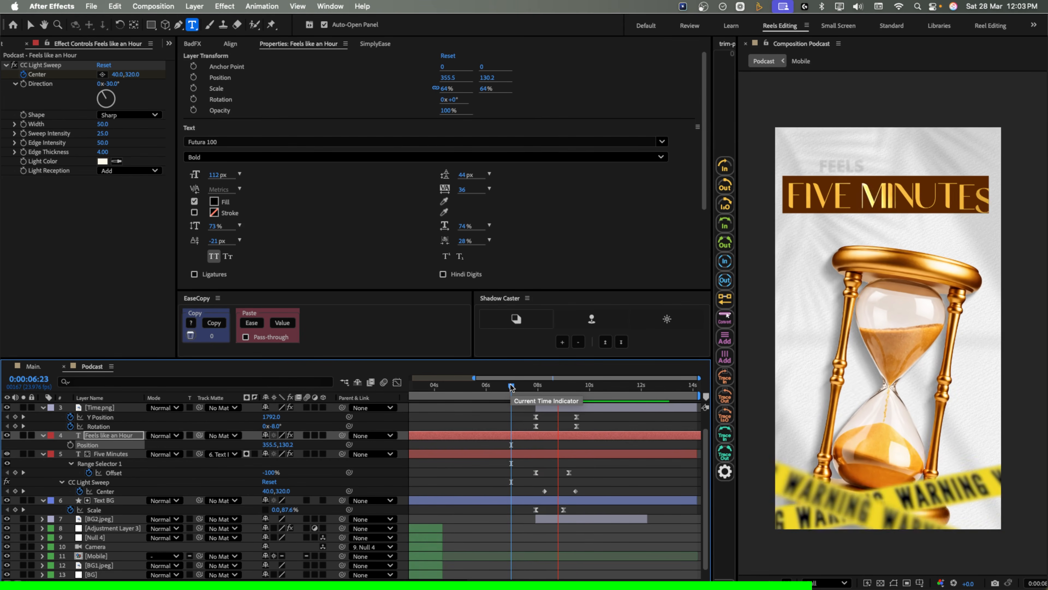
{"action": "key", "text": "space"}
- Move the last Offset keyframe of Feels like an Hour to 10:18 and preview the reveal
{"action": "key", "text": "super+z"}
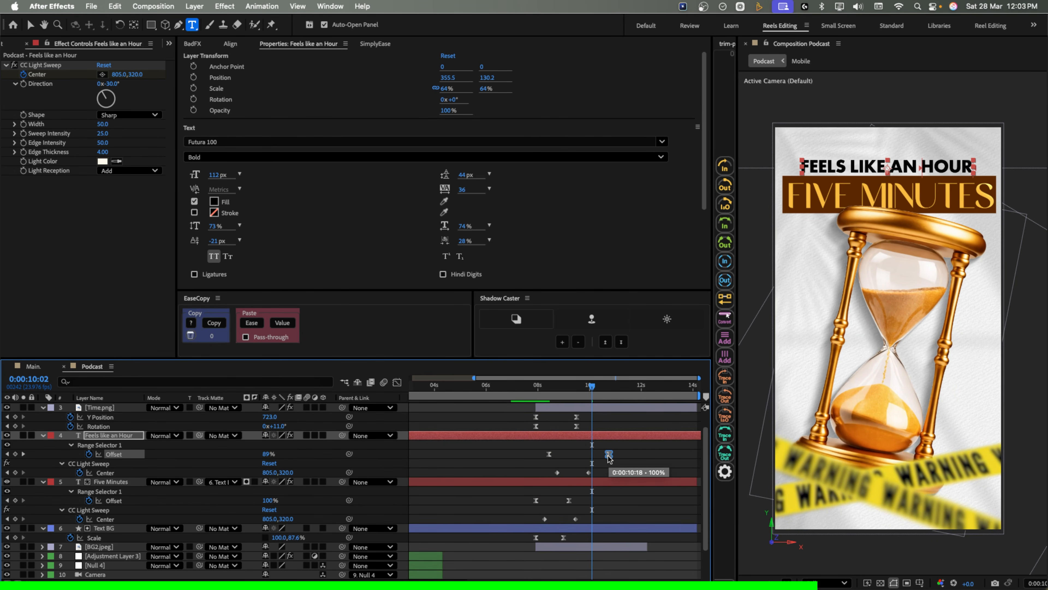
{"action": "left_click", "coordinate": [546, 388]}
{"action": "key", "text": "space"}
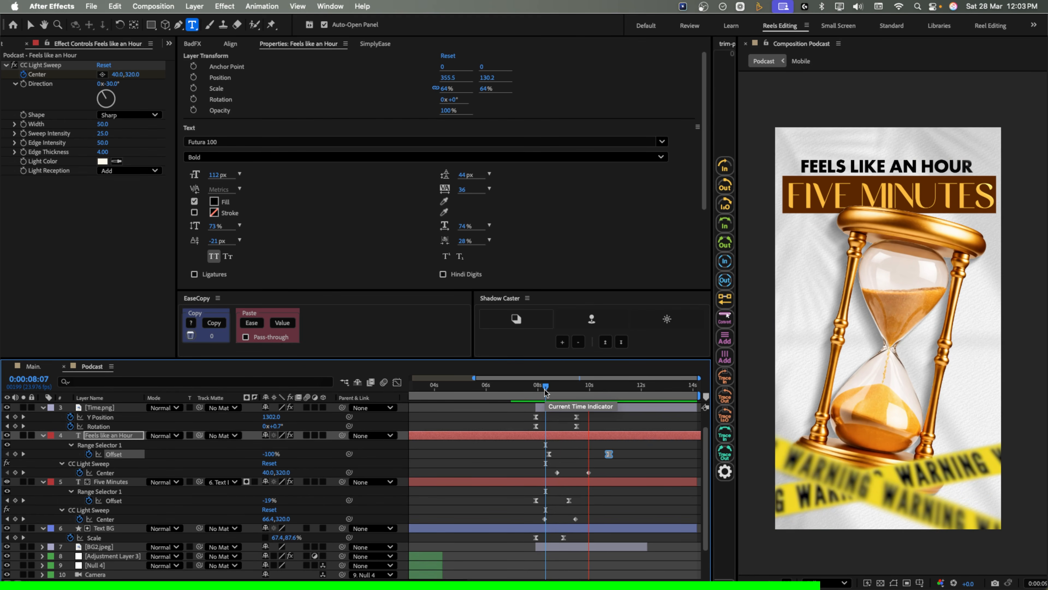
{"action": "key", "text": "space"}
- Make both Feels like an Hour Offset keyframes linear, move the last one to about 10:11, and preview the reveal
{"action": "key", "text": "super+z"}
{"action": "left_click", "coordinate": [549, 455], "text": "shift"}
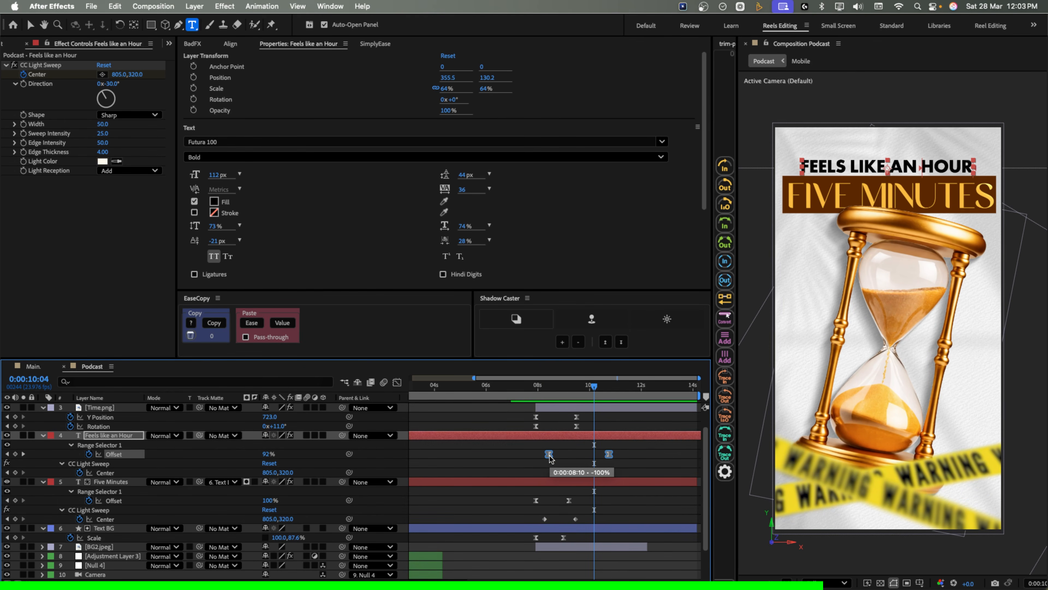
{"action": "left_click", "coordinate": [549, 454], "text": "super"}
{"action": "key", "text": "space"}
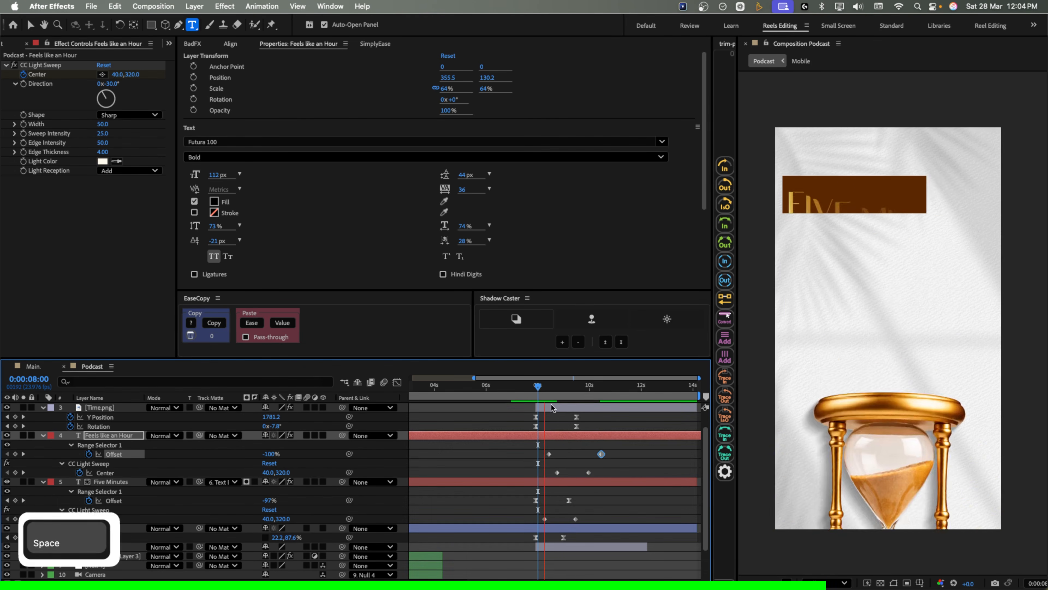
{"action": "key", "text": "space"}
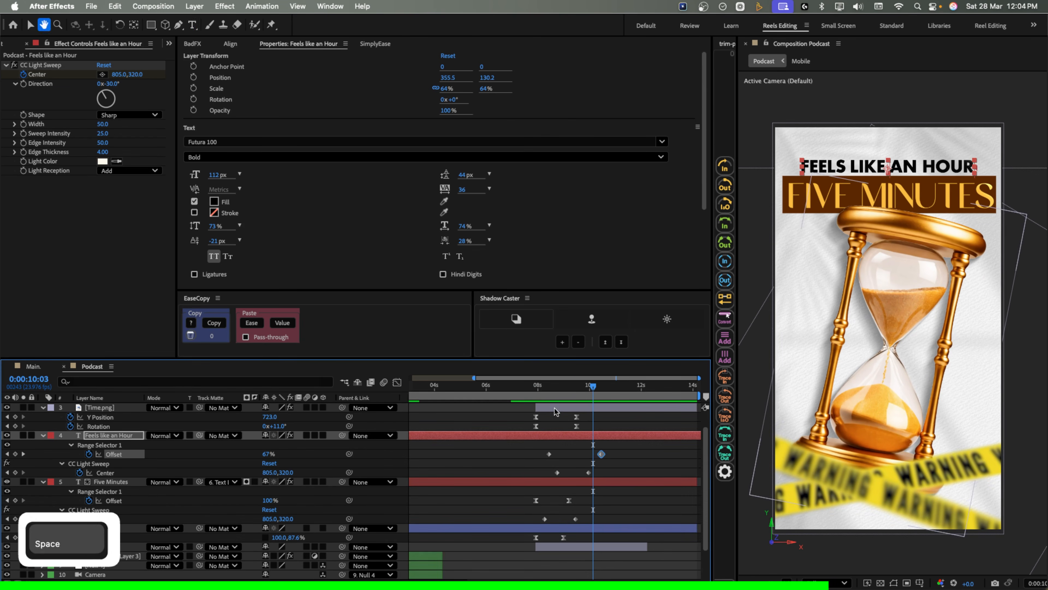
- Set the Feels like an Hour font size to 100 px and check the text reveal in the timeline
{"action": "left_click", "coordinate": [219, 175]}
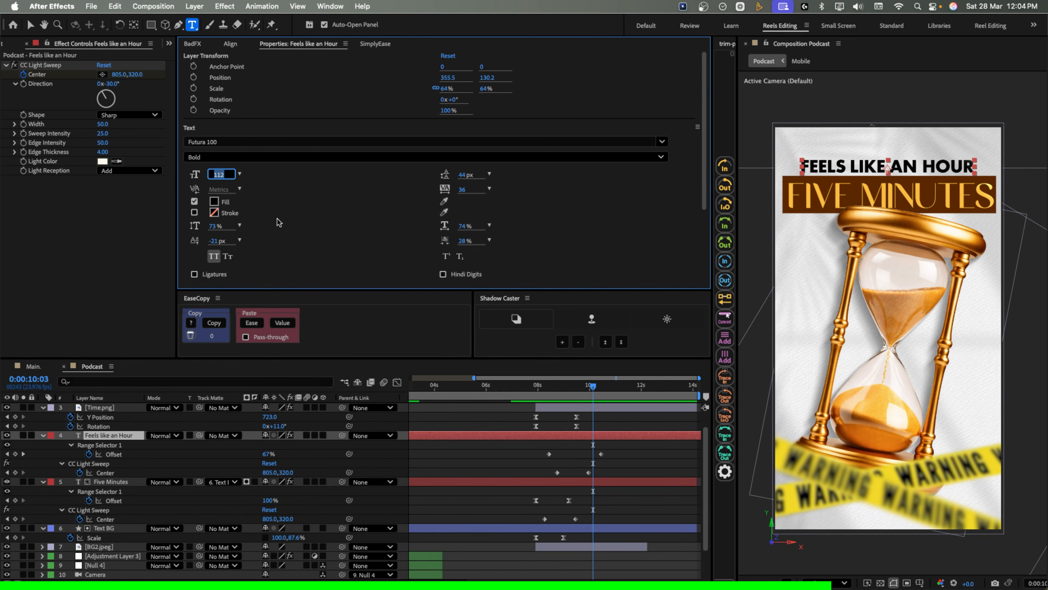
{"action": "type", "text": "100"}
{"action": "key", "text": "Return"}
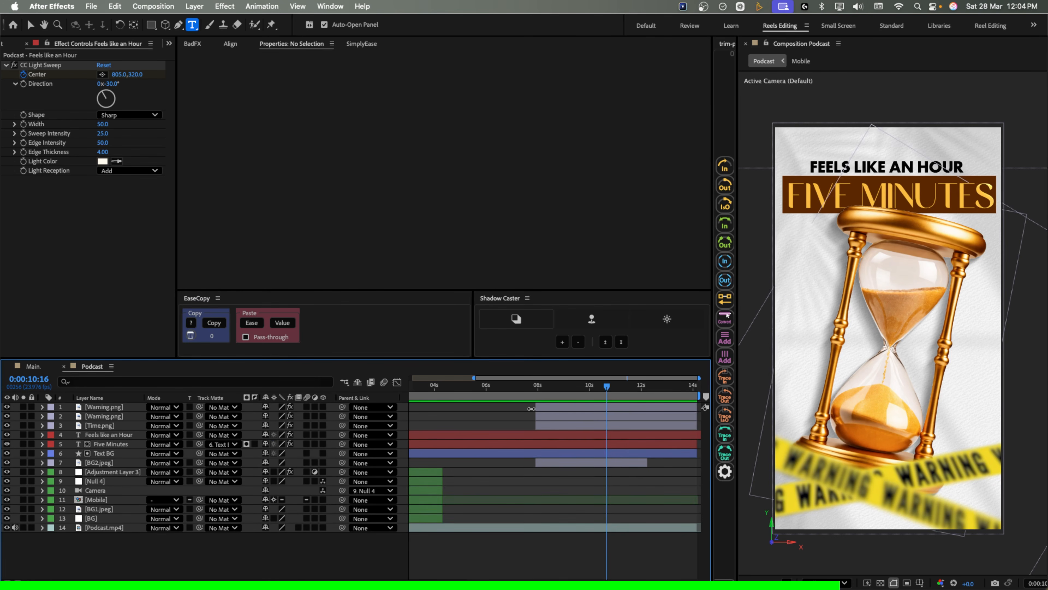
{"action": "left_click_drag", "start_coordinate": [523, 389], "coordinate": [563, 394]}
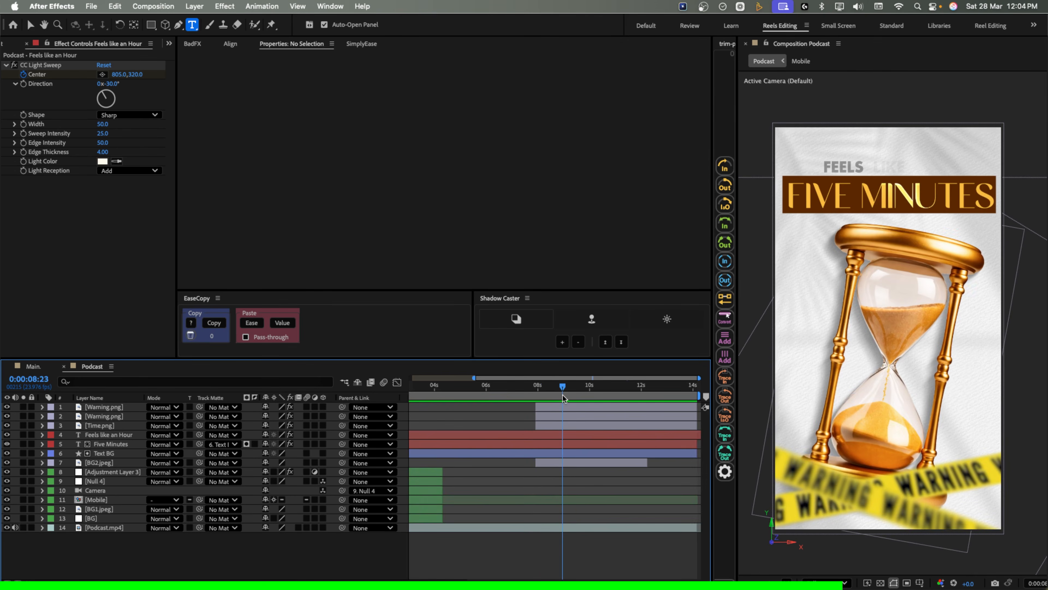
- Create a white comp-size solid named Transition
{"action": "right_click", "coordinate": [203, 551]}
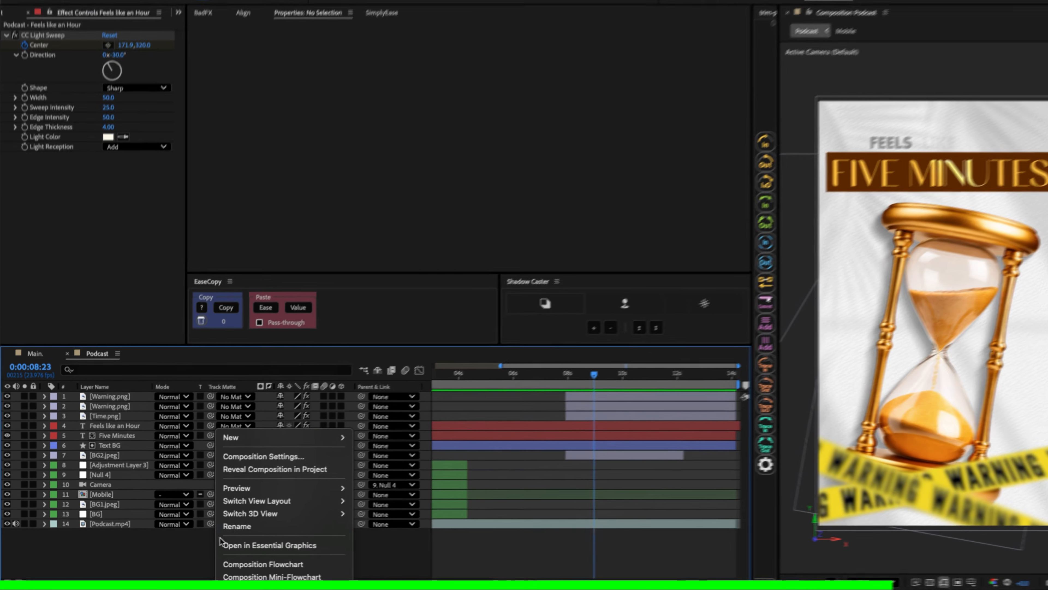
{"action": "mouse_move", "coordinate": [314, 446]}
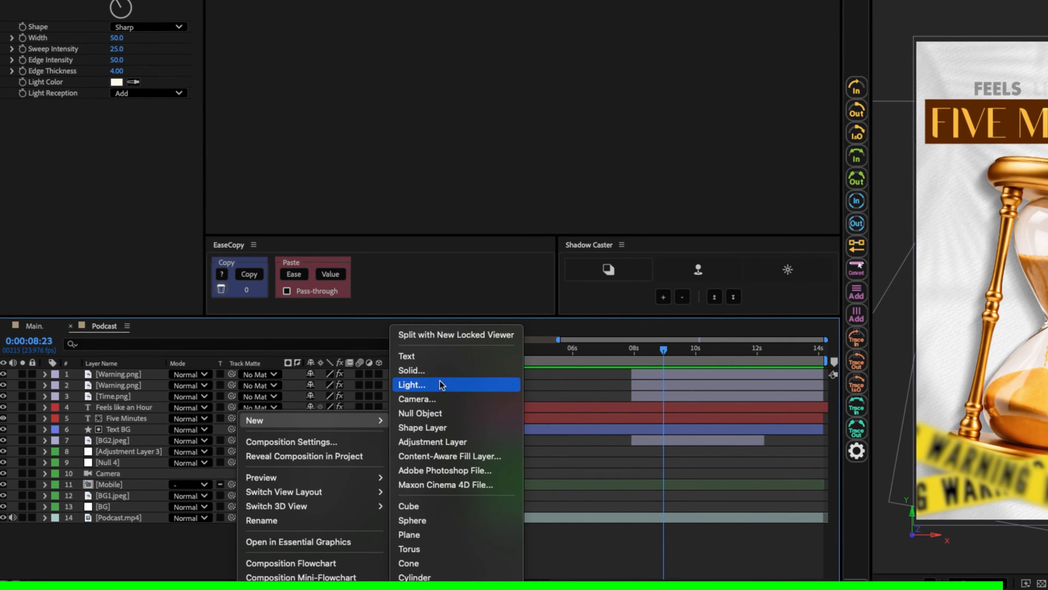
{"action": "left_click", "coordinate": [438, 374]}
{"action": "type", "text": "Transition"}
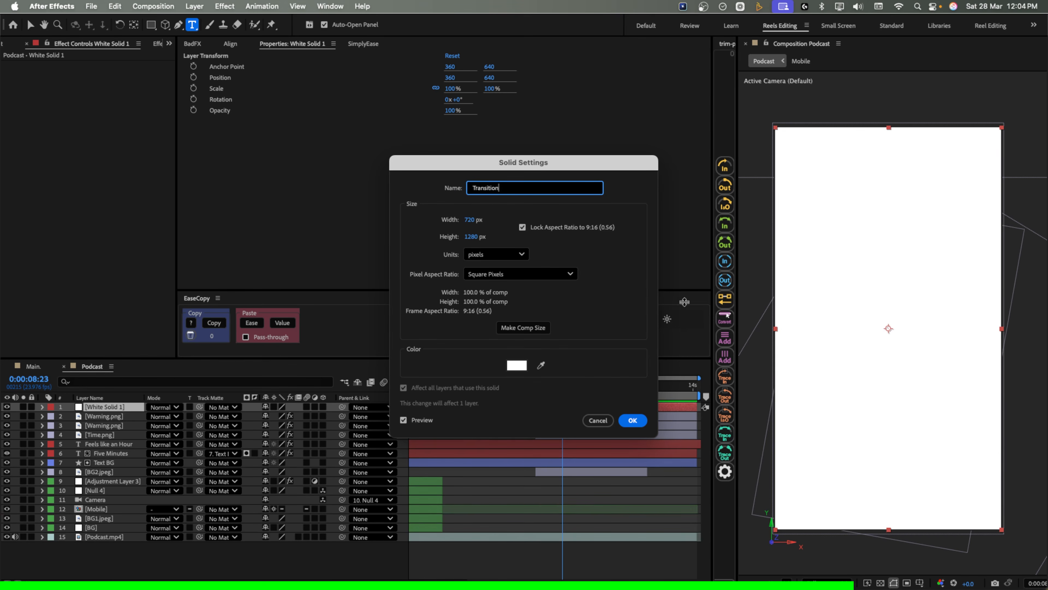
{"action": "left_click", "coordinate": [639, 420]}
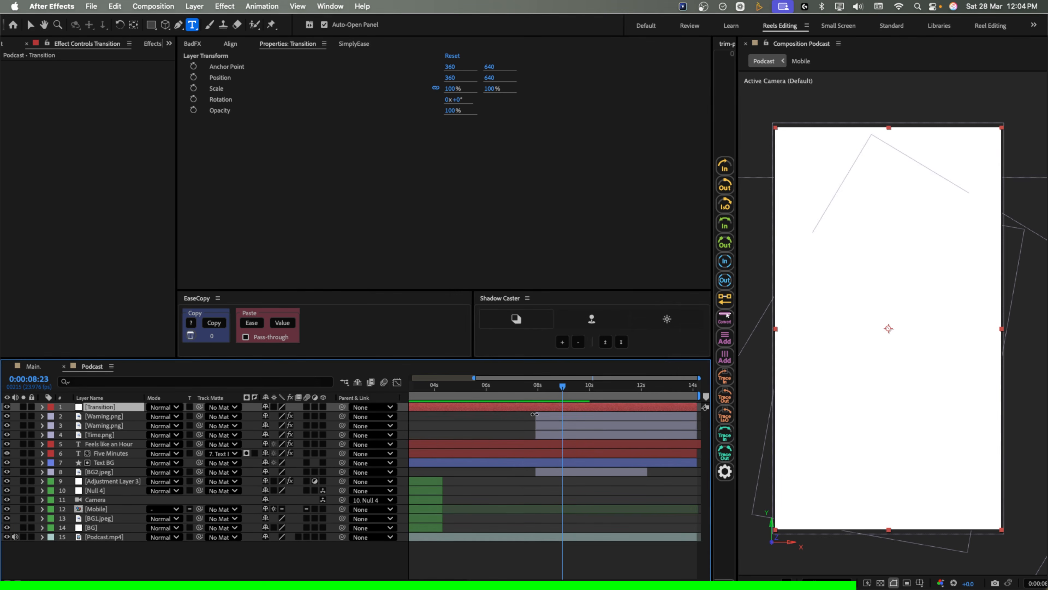
- Trim the Transition layer to start at 7:15 and end at 8:05
{"action": "key", "text": "super+z"}
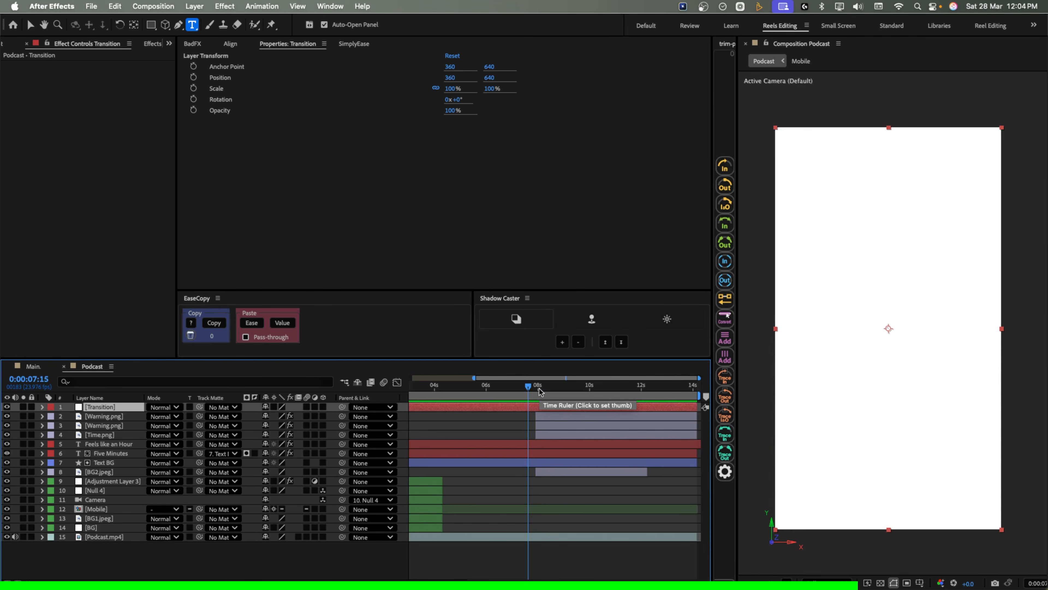
{"action": "key", "text": "alt+bracketleft"}
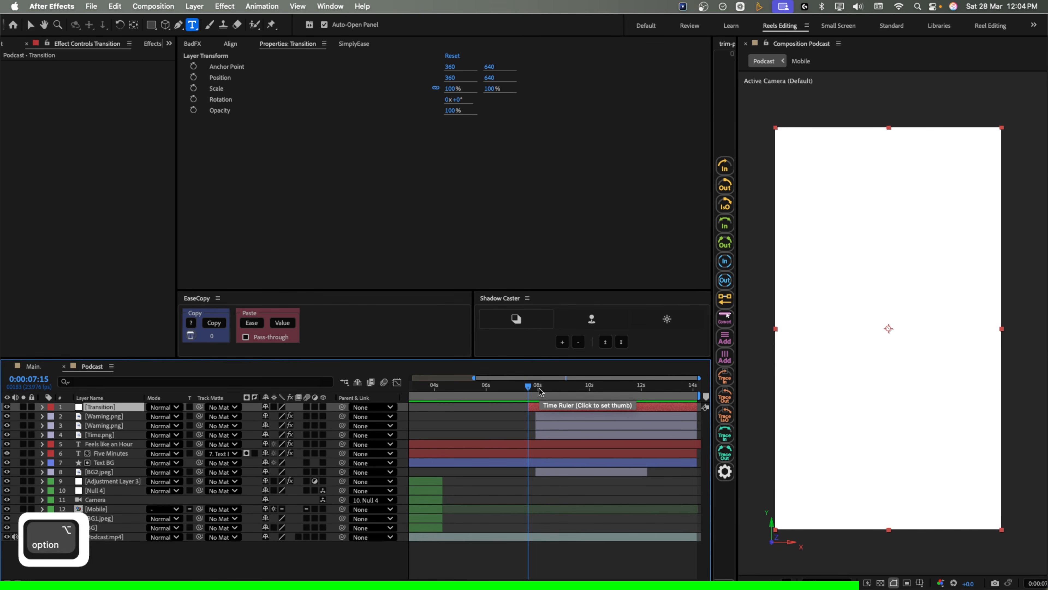
{"action": "left_click", "coordinate": [538, 387]}
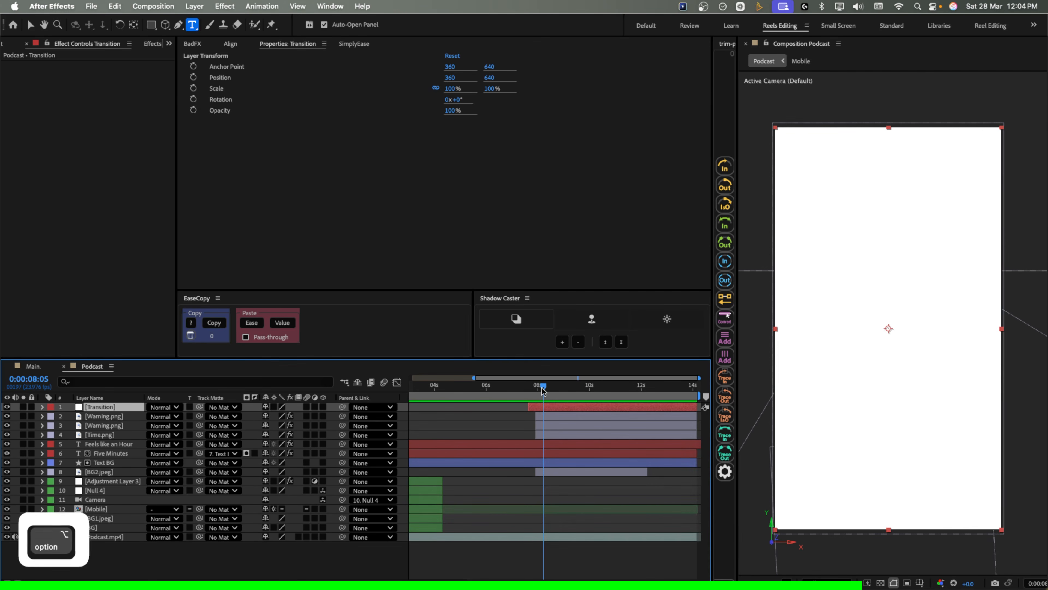
{"action": "key", "text": "alt+bracketright"}
{"action": "left_click_drag", "start_coordinate": [543, 397], "coordinate": [534, 395]}
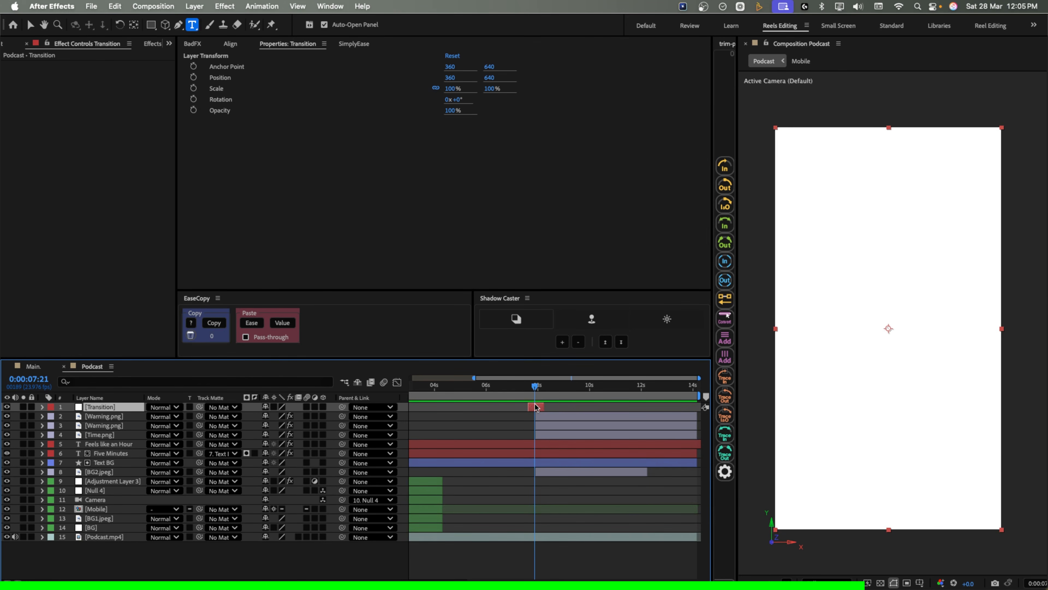
- Find the Invert effect and apply it to the Transition layer
{"action": "left_click", "coordinate": [152, 43]}
{"action": "triple_click", "coordinate": [37, 55]}
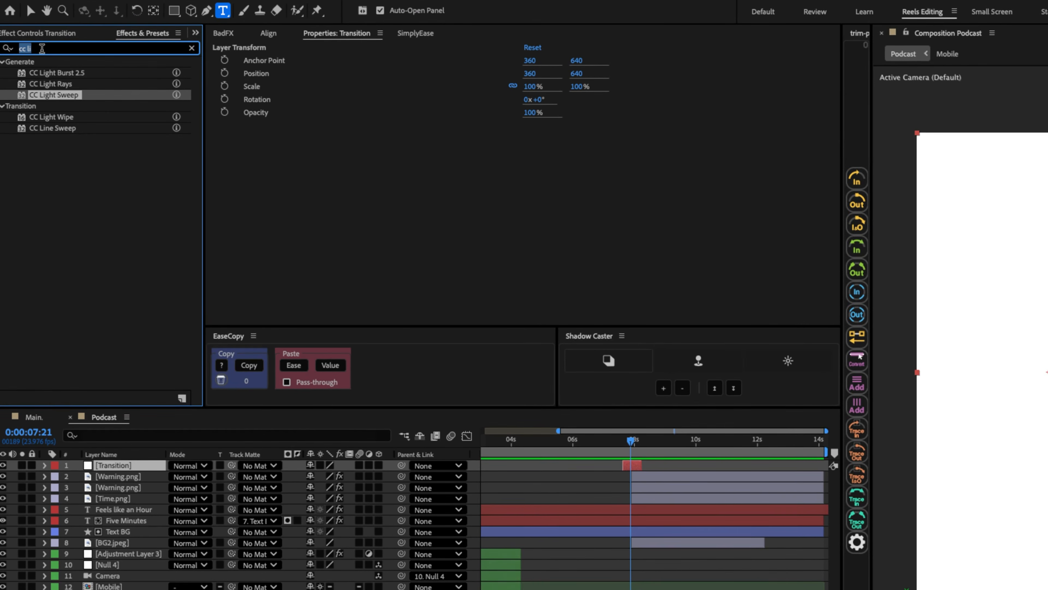
{"action": "type", "text": "inve"}
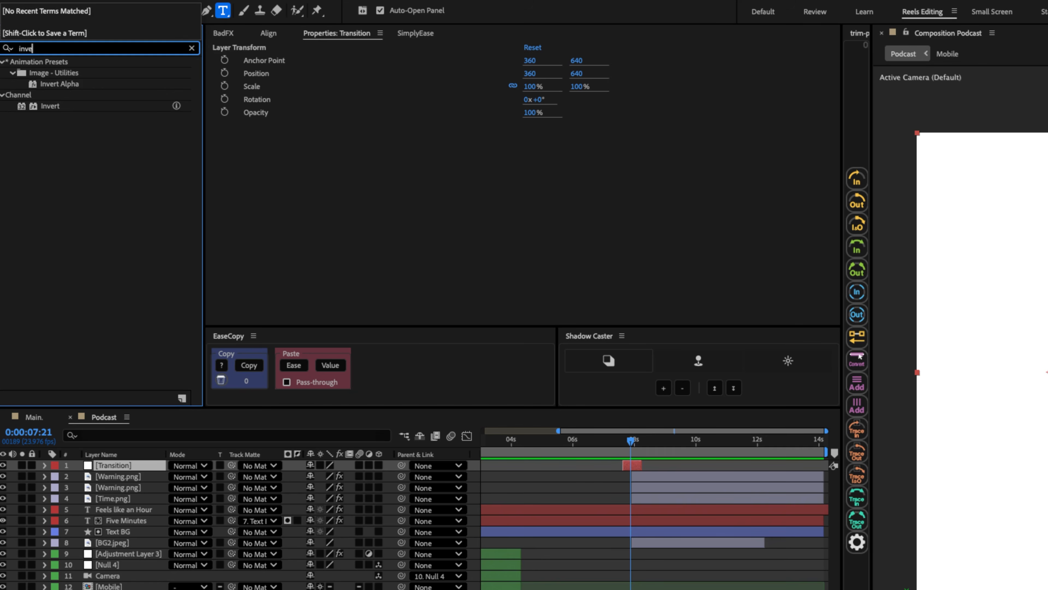
{"action": "double_click", "coordinate": [48, 106]}
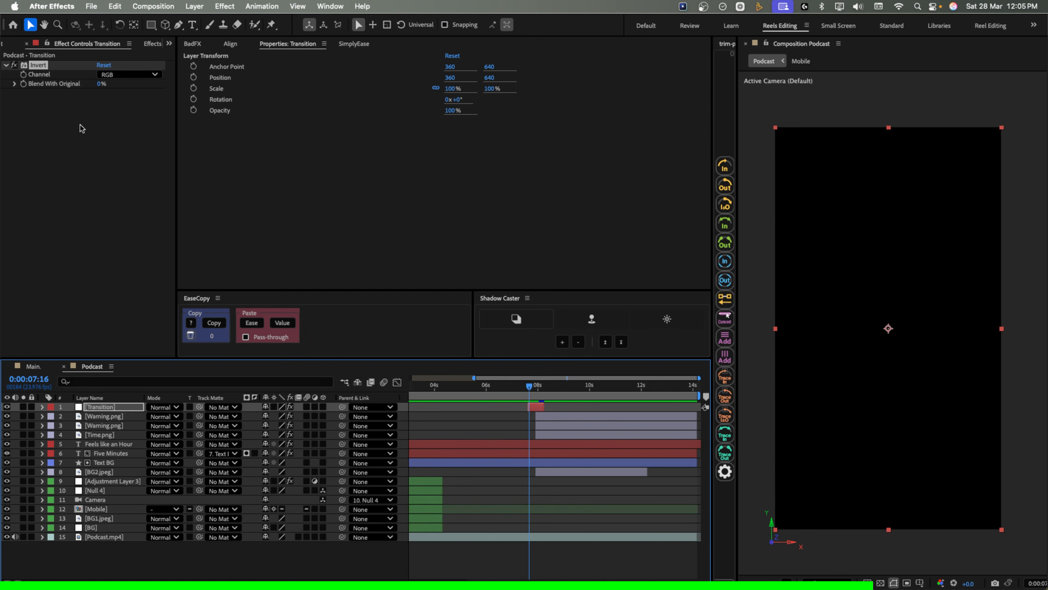
- Keyframe the Transition layer's Invert Blend With Original at 0% at 7:16 and 99% at 7:19
{"action": "left_click", "coordinate": [21, 85]}
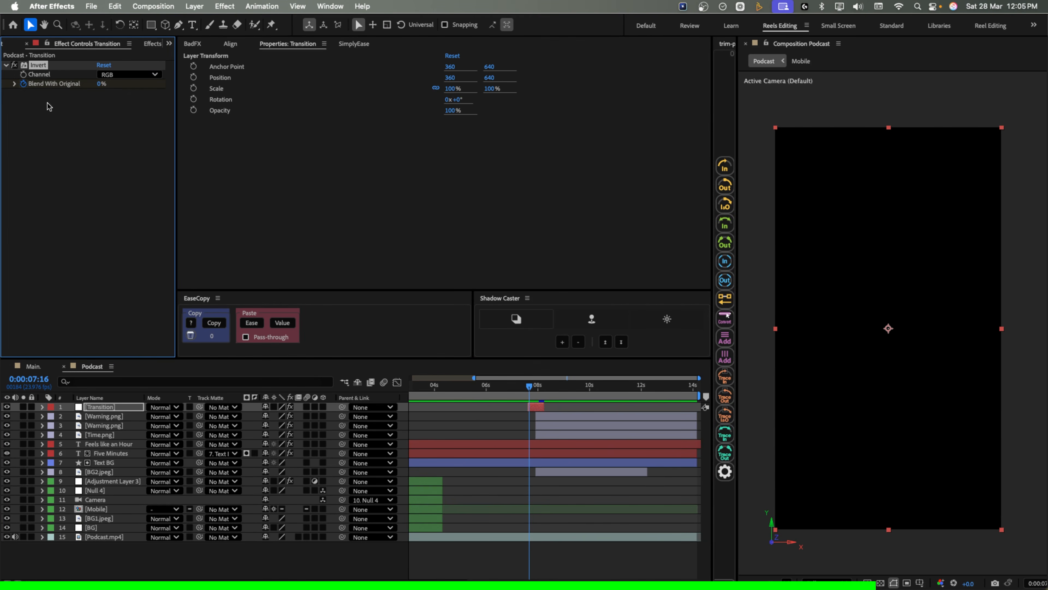
{"action": "key", "text": "u"}
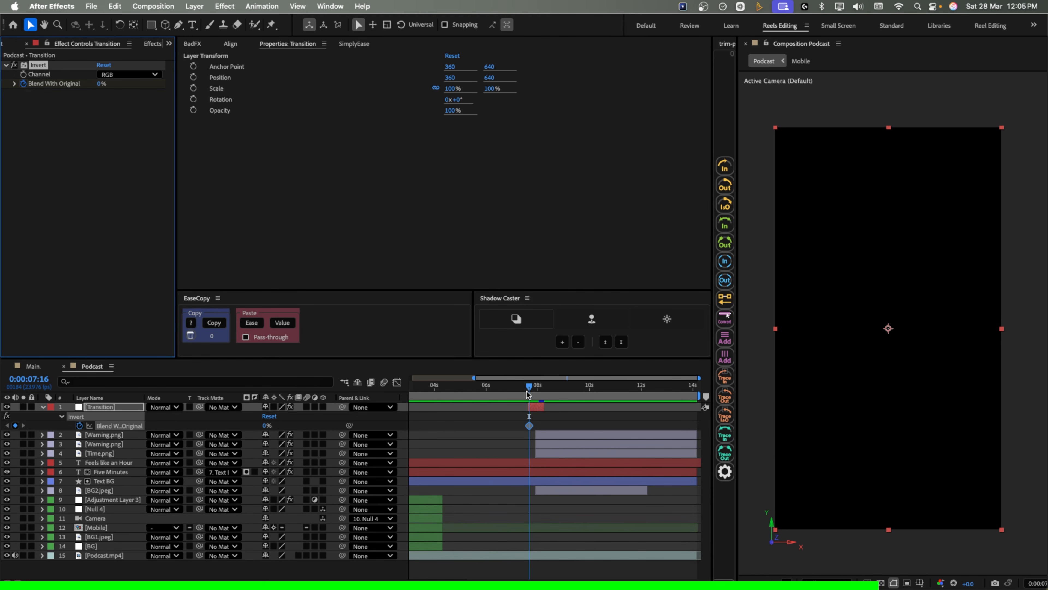
{"action": "key", "text": "equal"}
{"action": "key", "text": "equal"}
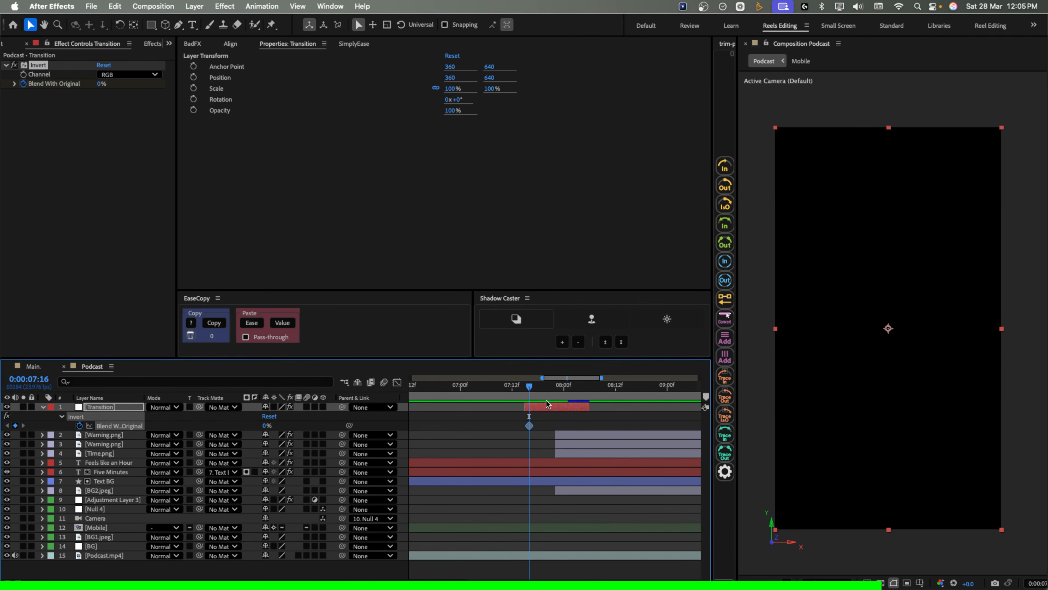
{"action": "left_click", "coordinate": [538, 389]}
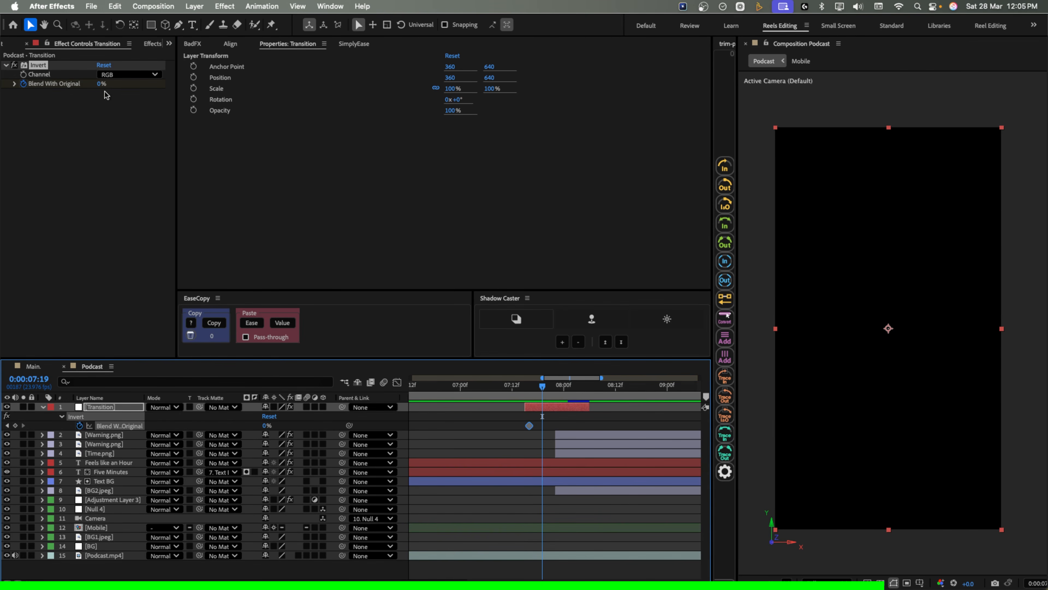
{"action": "left_click_drag", "start_coordinate": [101, 84], "coordinate": [161, 92]}
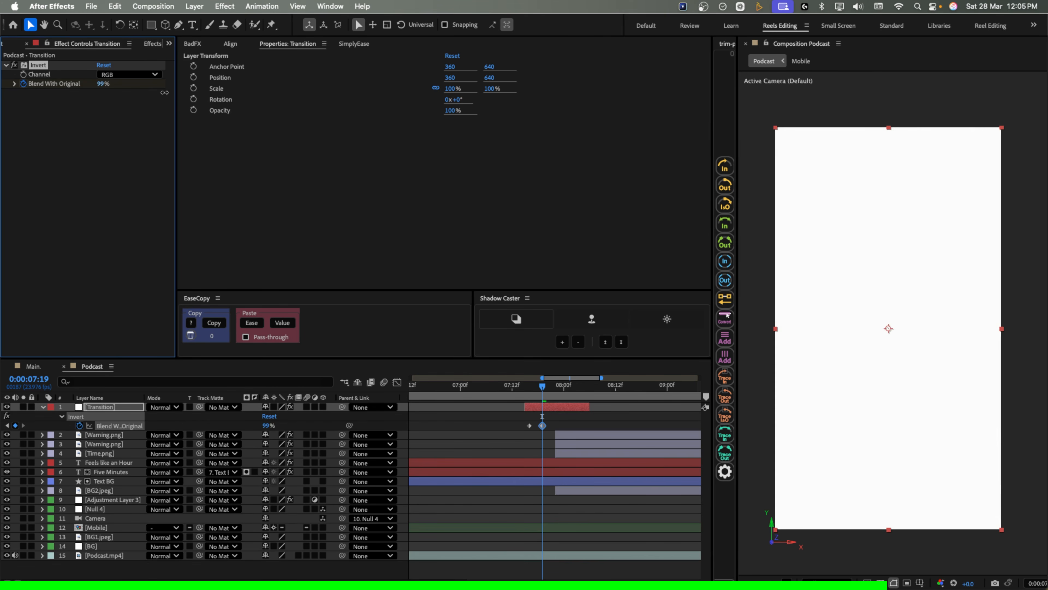
- Add four more Blend With Original keyframes from about 7:22 to 8:05, ending at 100%
{"action": "left_click", "coordinate": [555, 387]}
{"action": "left_click_drag", "start_coordinate": [103, 85], "coordinate": [280, 99]}
{"action": "left_click", "coordinate": [568, 389]}
{"action": "left_click", "coordinate": [577, 388]}
{"action": "left_click", "coordinate": [585, 388]}
- Set the Transition layer's blending mode to Difference and preview the flash
{"action": "left_click", "coordinate": [96, 407]}
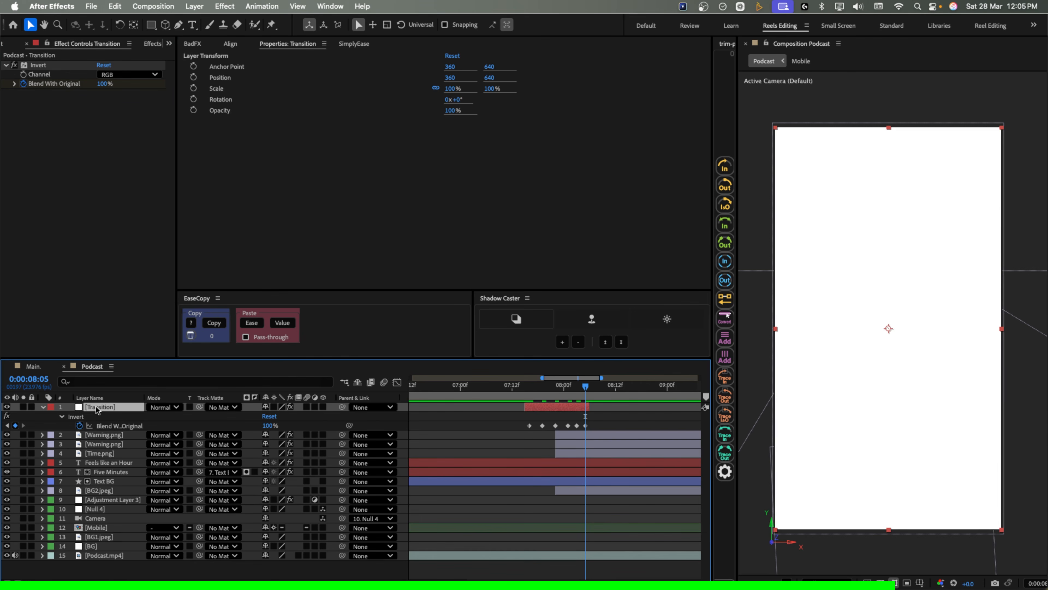
{"action": "left_click", "coordinate": [156, 407]}
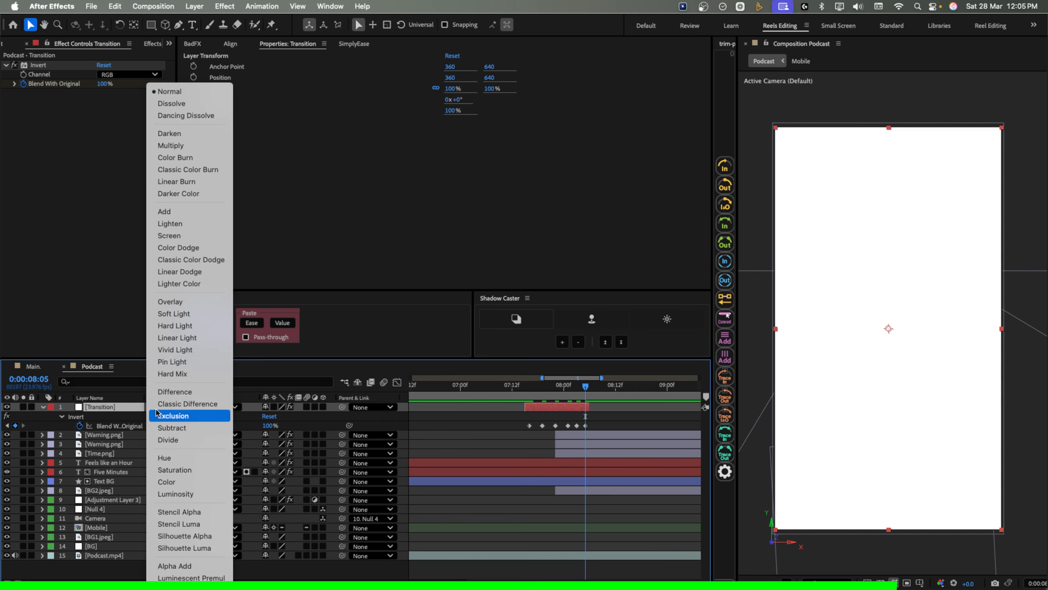
{"action": "left_click", "coordinate": [165, 391]}
{"action": "left_click", "coordinate": [502, 387]}
{"action": "key", "text": "space"}
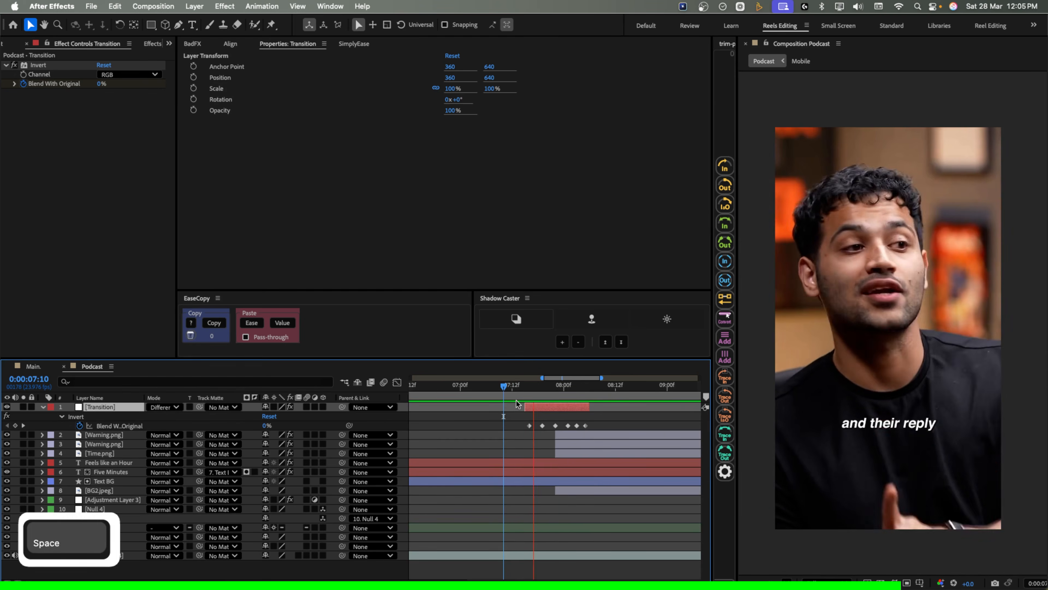
{"action": "key", "text": "space"}
- Compress the Blend With Original keyframes to end at about 8:01, shorten the Transition layer to about 8:02, and preview
{"action": "left_click_drag", "start_coordinate": [596, 422], "coordinate": [515, 432]}
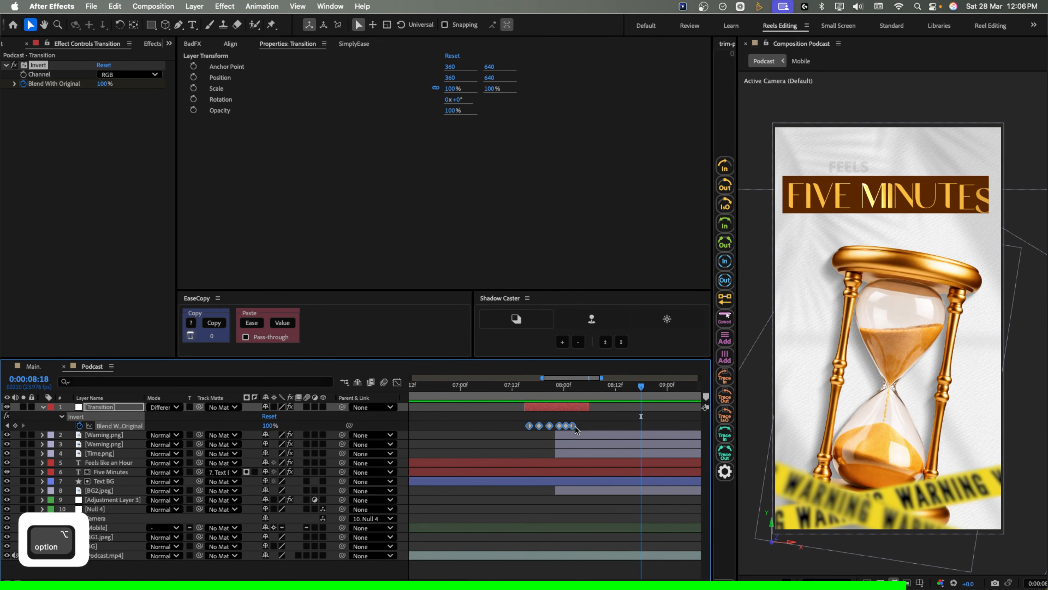
{"action": "left_click", "coordinate": [570, 406]}
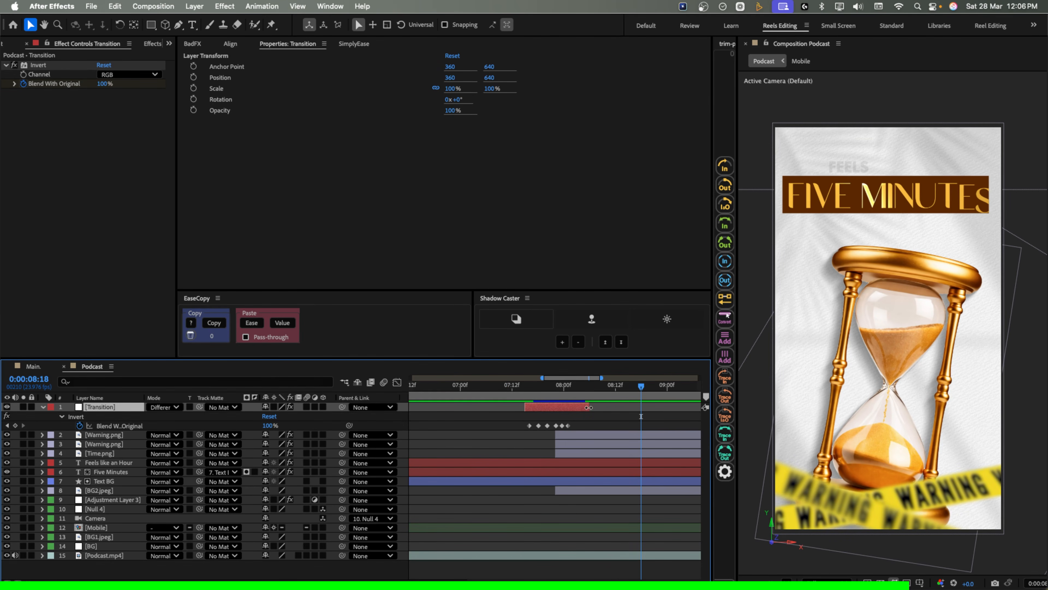
{"action": "key", "text": "space"}
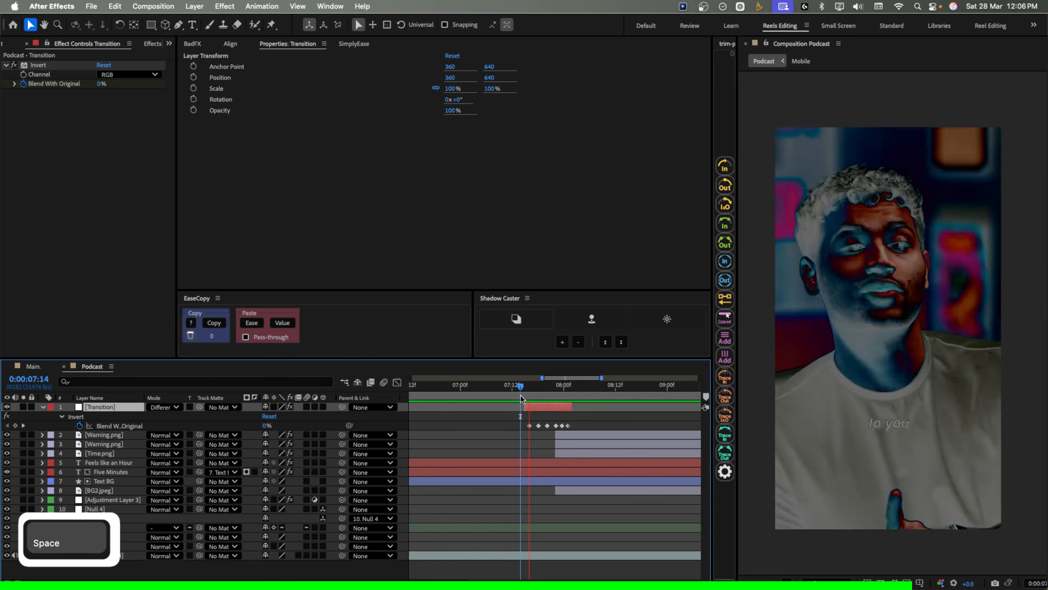
- Set the Transition layer's opacity to 59% and preview the flash
{"action": "key", "text": "space"}
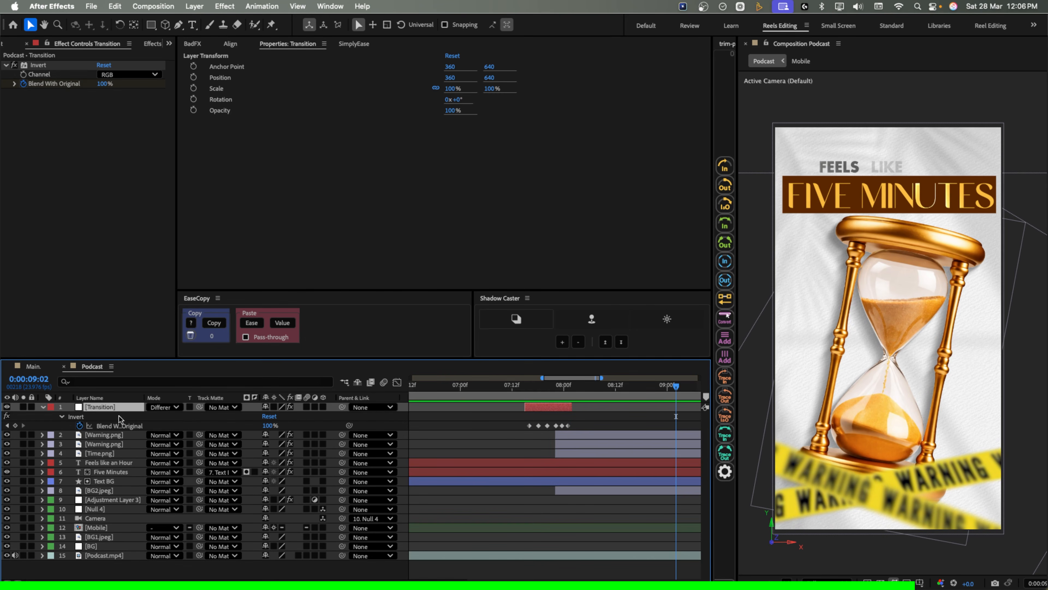
{"action": "key", "text": "t"}
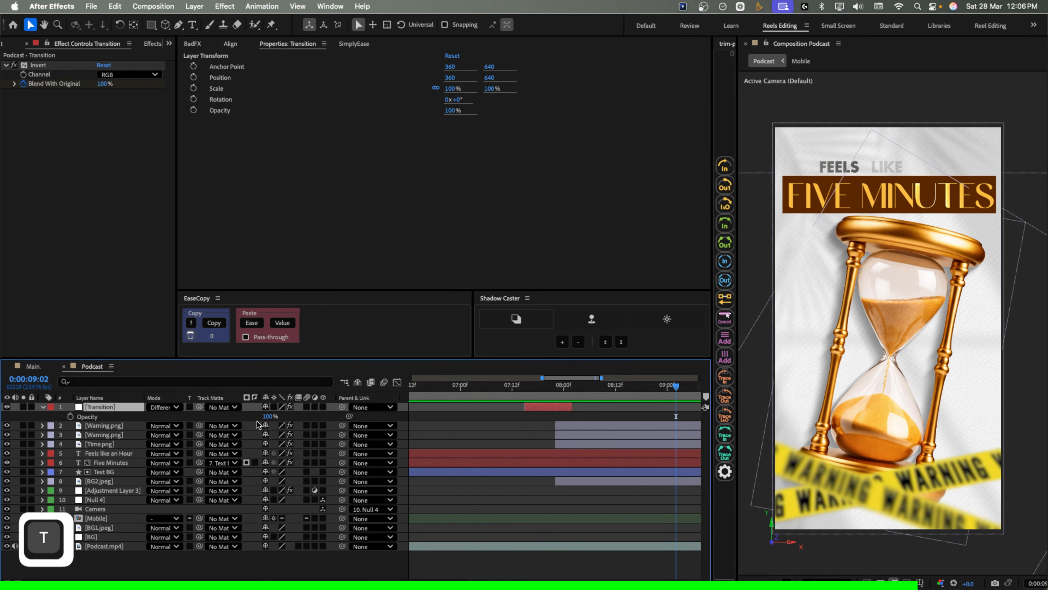
{"action": "type", "text": "59"}
{"action": "left_click", "coordinate": [464, 392]}
{"action": "key", "text": "space"}
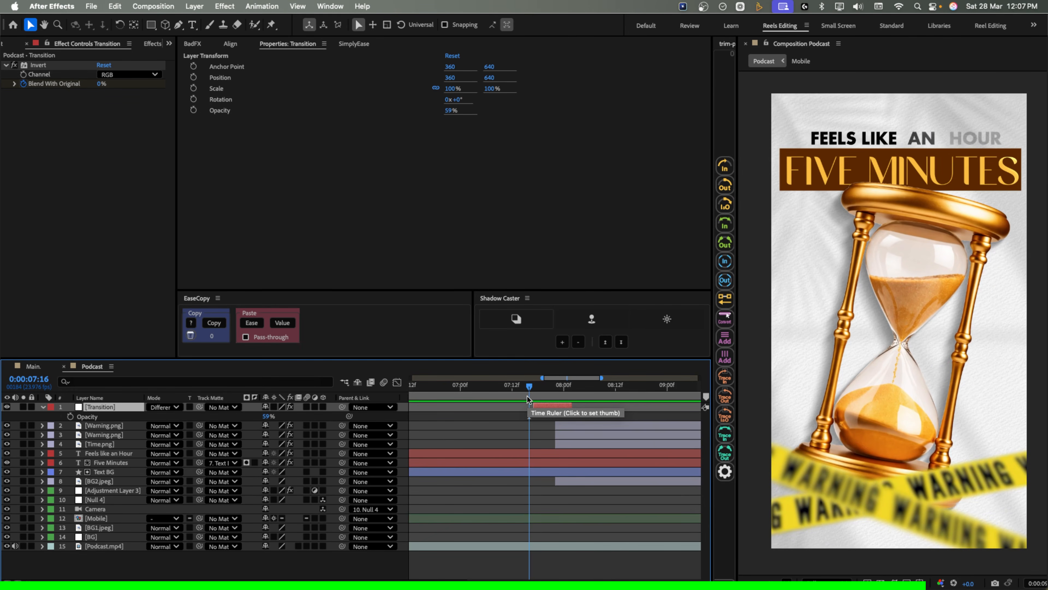
{"action": "key", "text": "space"}
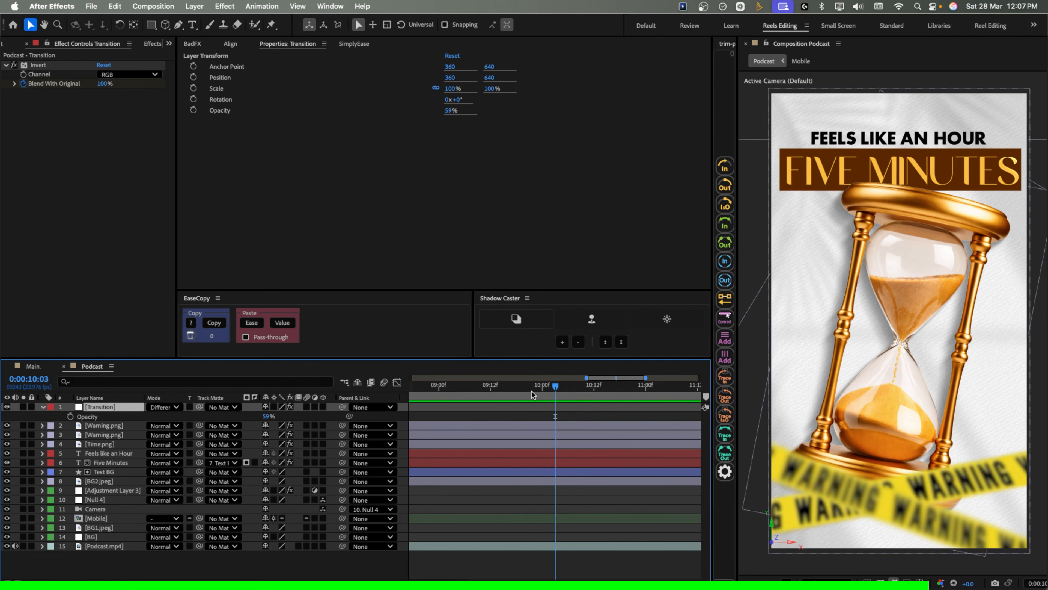
- Add a null object and parent the two Warning.png, Time.png, Feels like an Hour, Five Minutes and Text BG layers to it
{"action": "right_click", "coordinate": [160, 577]}
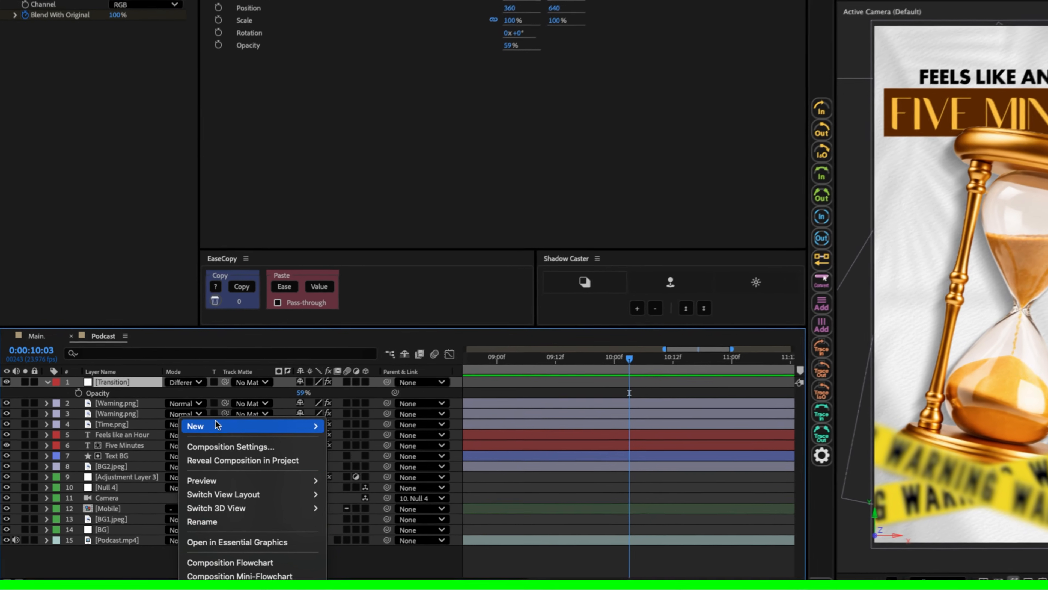
{"action": "mouse_move", "coordinate": [173, 445]}
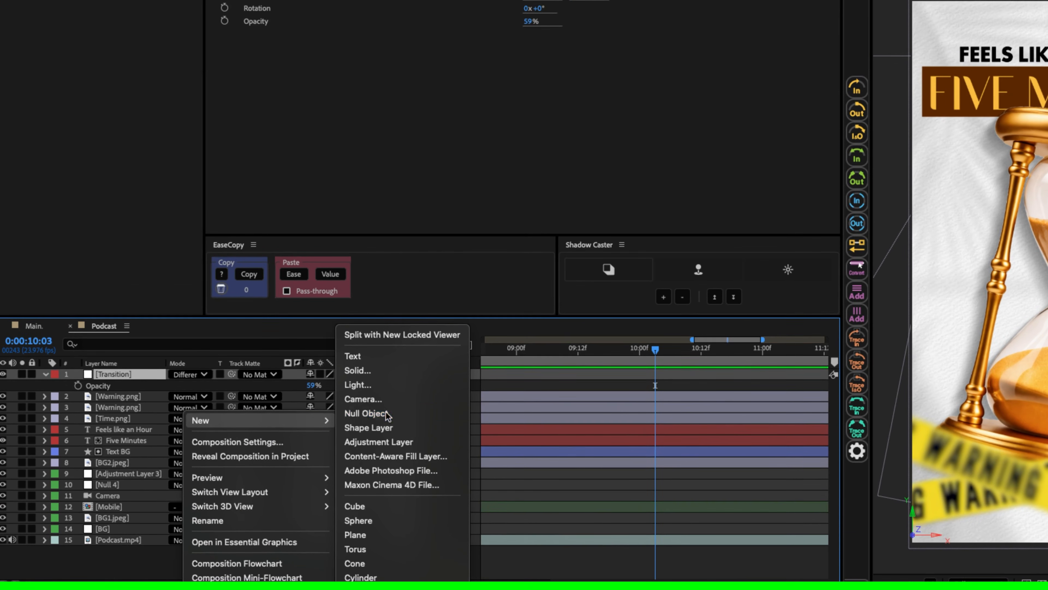
{"action": "left_click", "coordinate": [384, 414]}
{"action": "left_click", "coordinate": [104, 425]}
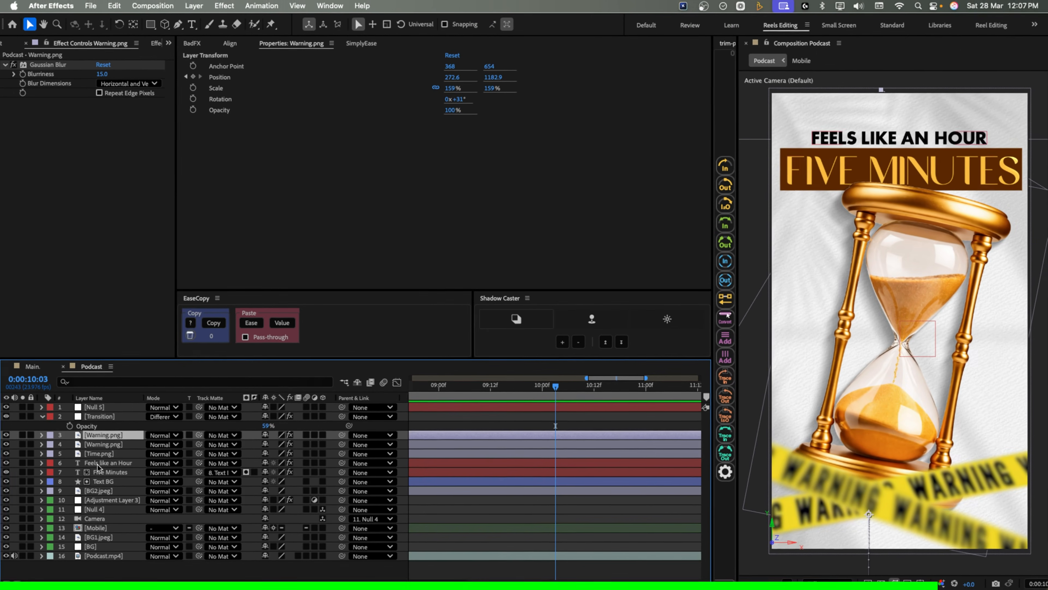
{"action": "left_click", "coordinate": [99, 491], "text": "shift"}
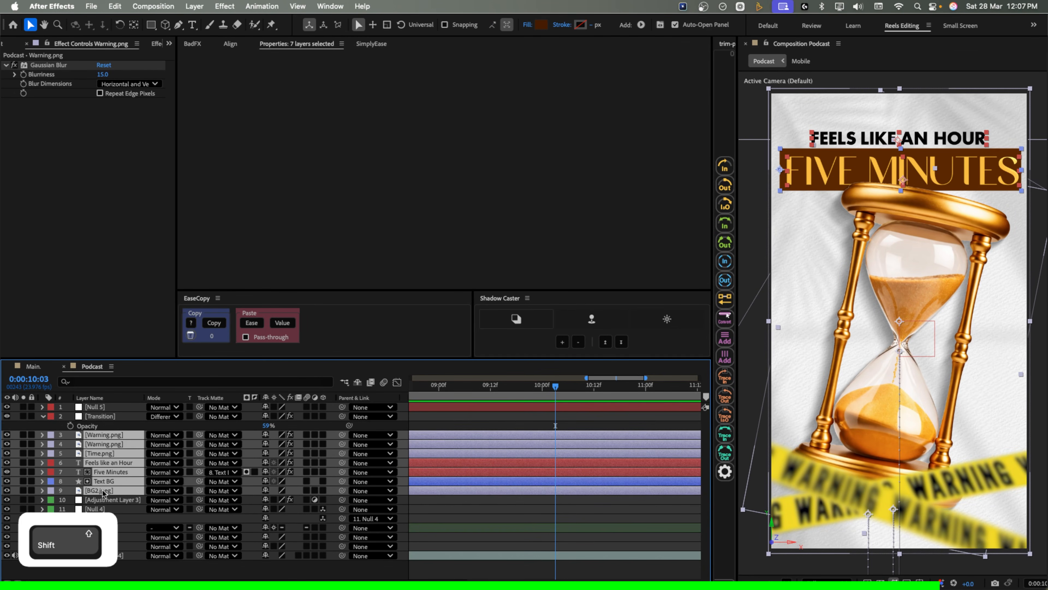
{"action": "left_click", "coordinate": [106, 481]}
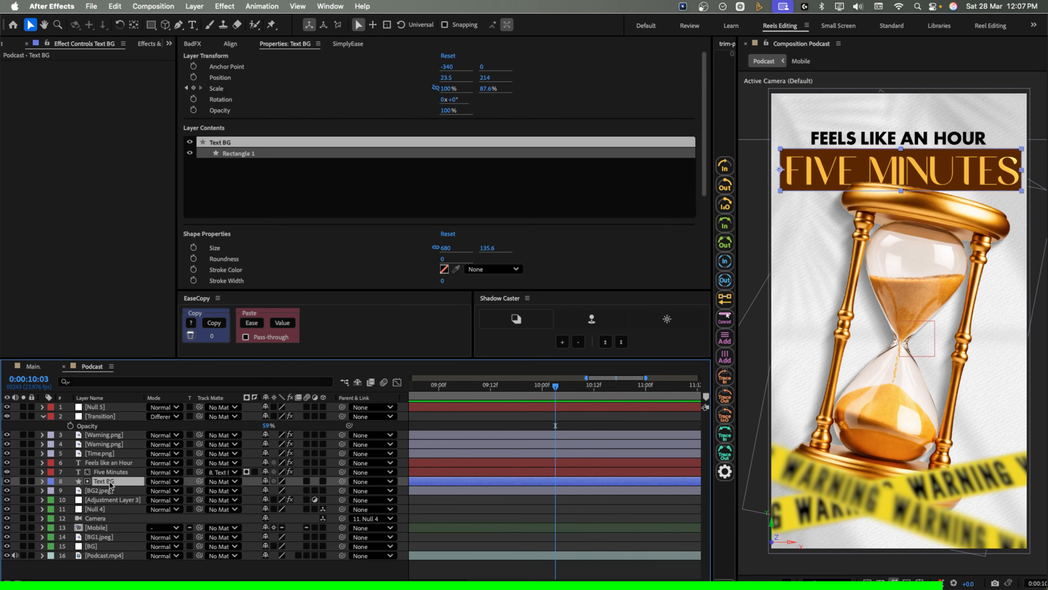
{"action": "left_click", "coordinate": [112, 436], "text": "shift"}
{"action": "left_click_drag", "start_coordinate": [342, 434], "coordinate": [120, 408]}
- Add a Scale keyframe of 100% on the new null at about 8:07 and preview the scene
{"action": "key", "text": "s"}
{"action": "left_click", "coordinate": [103, 407]}
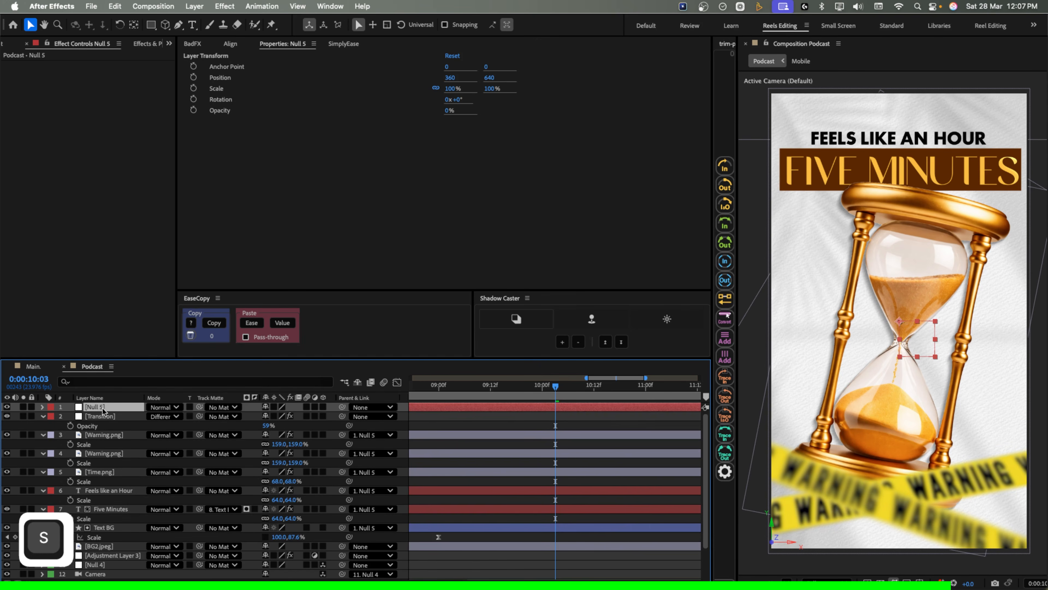
{"action": "key", "text": "s"}
{"action": "left_click", "coordinate": [70, 416]}
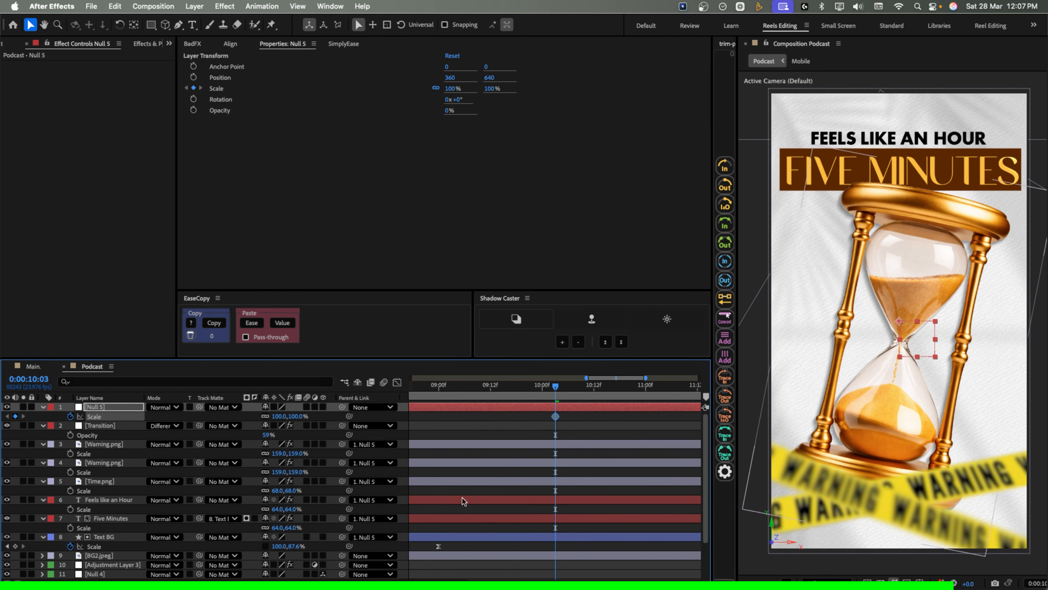
{"action": "key", "text": "minus"}
{"action": "key", "text": "minus"}
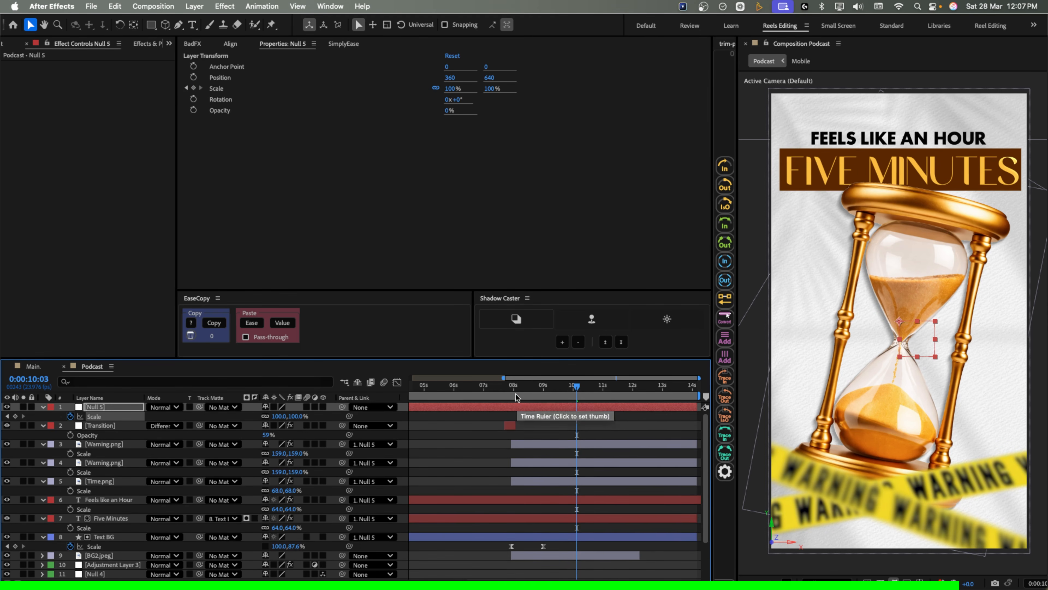
{"action": "left_click", "coordinate": [551, 389]}
{"action": "key", "text": "equal"}
{"action": "key", "text": "equal"}
{"action": "left_click", "coordinate": [429, 388]}
{"action": "key", "text": "space"}
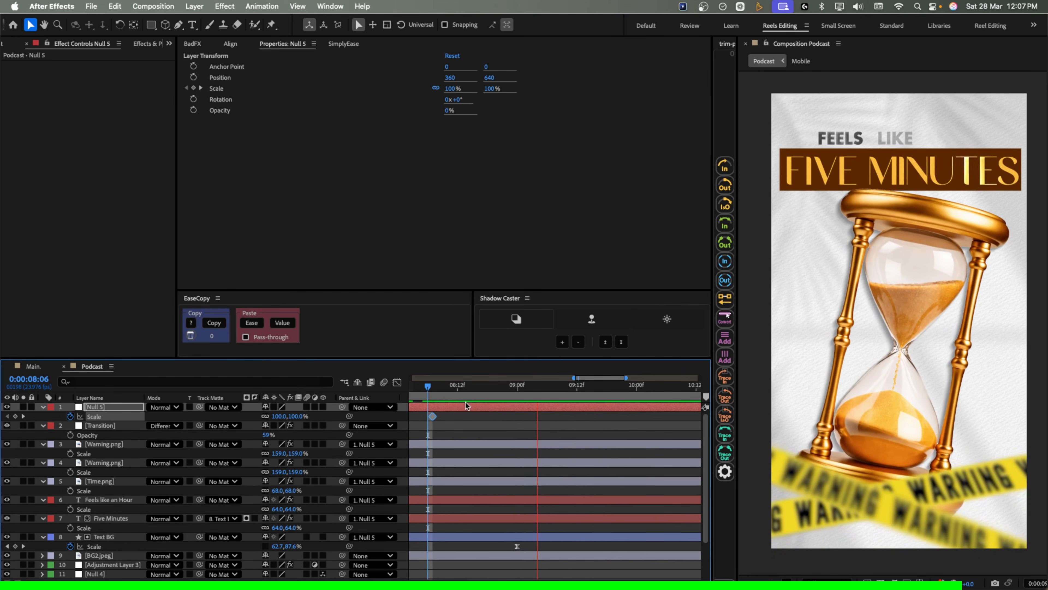
{"action": "key", "text": "space"}
- Add a 110% Scale keyframe on the null at 10:00 and apply Easy Ease to both keyframes
{"action": "left_click", "coordinate": [634, 386]}
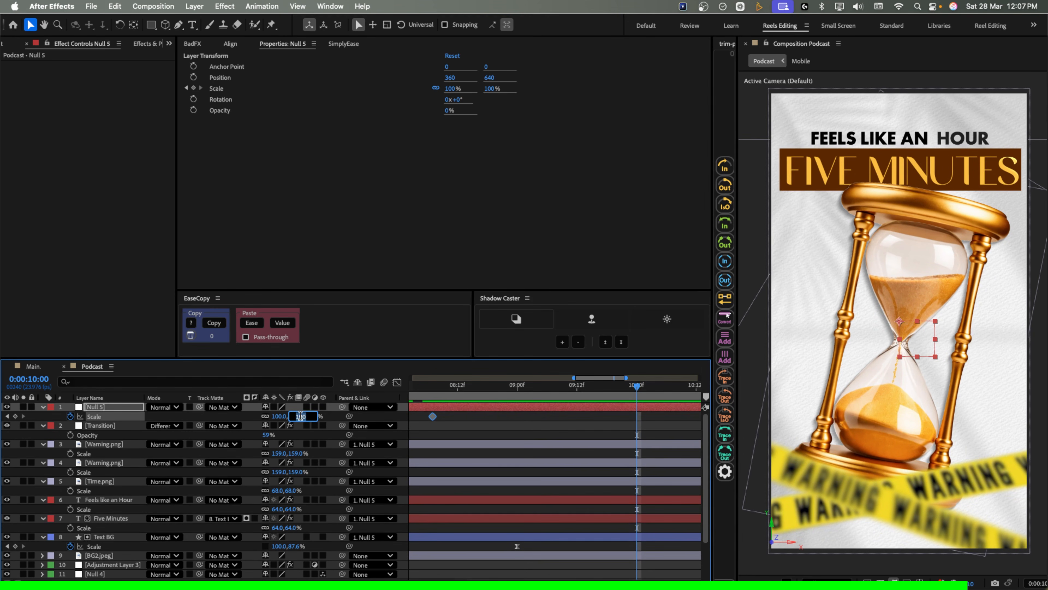
{"action": "type", "text": "110"}
{"action": "key", "text": "Return"}
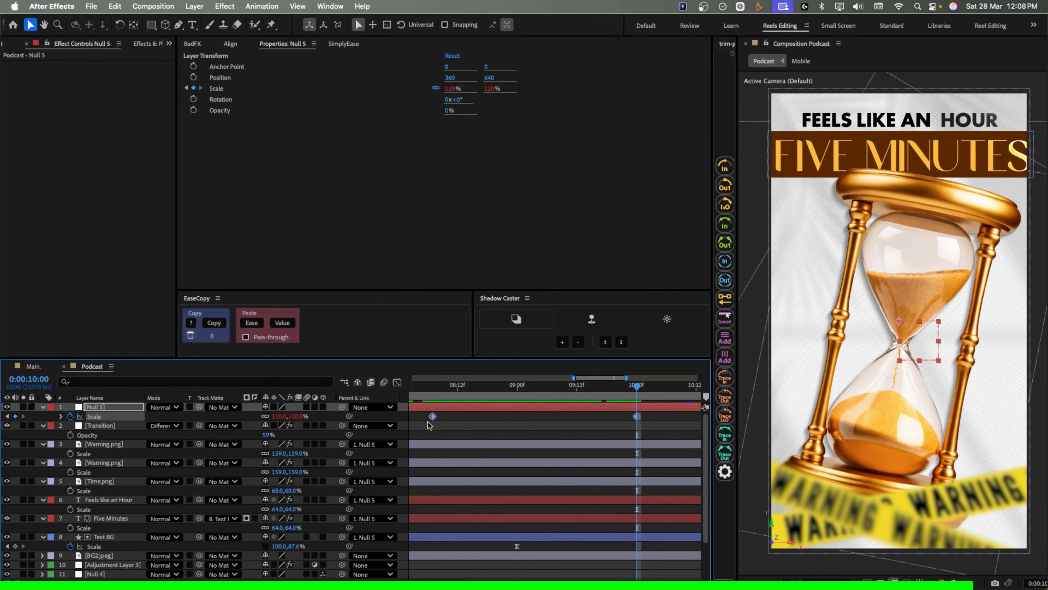
{"action": "key", "text": "F9"}
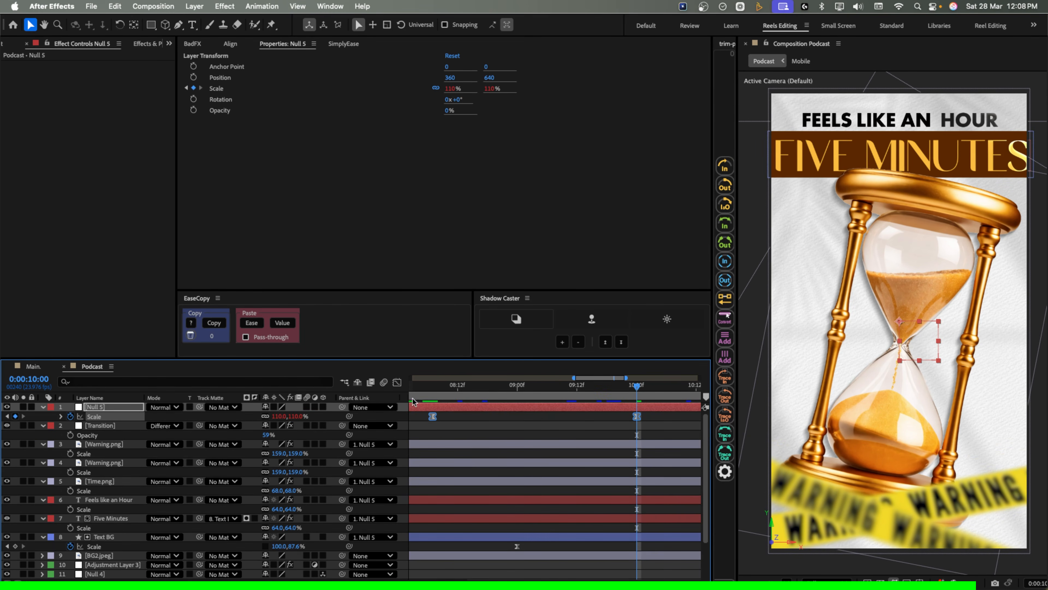
- Reshape the null's Scale easing curve in the Graph Editor and preview the zoom from 8:07
{"action": "left_click", "coordinate": [397, 382]}
{"action": "left_click", "coordinate": [432, 551]}
{"action": "left_click_drag", "start_coordinate": [466, 552], "coordinate": [518, 551]}
{"action": "left_click_drag", "start_coordinate": [603, 551], "coordinate": [640, 552]}
{"action": "key", "text": "shift+F3"}
{"action": "scroll", "coordinate": [966, 380], "scroll_direction": "down", "scroll_amount": 3}
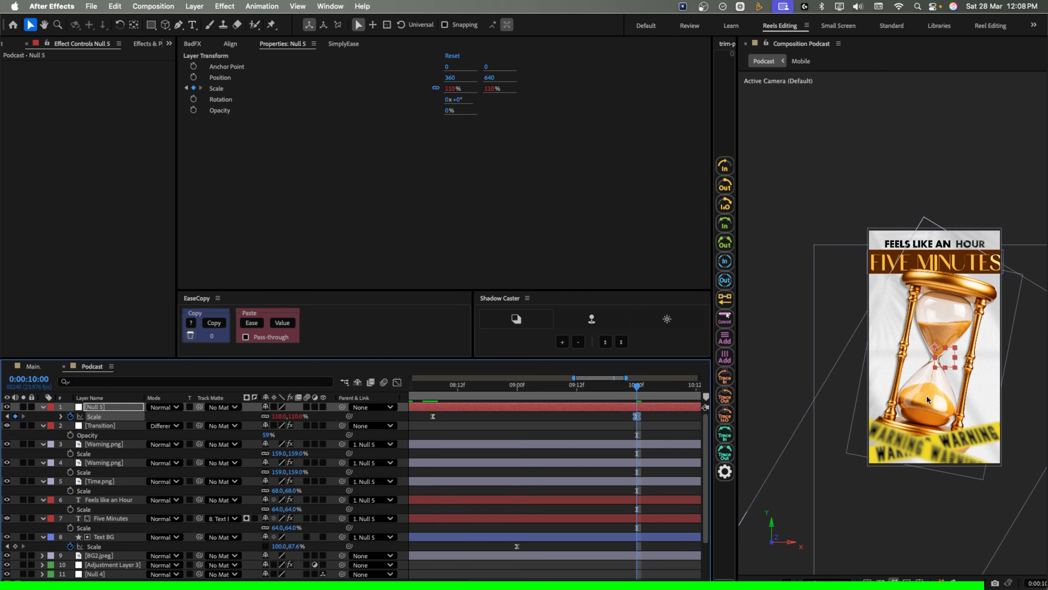
{"action": "left_click", "coordinate": [429, 396]}
{"action": "key", "text": "space"}
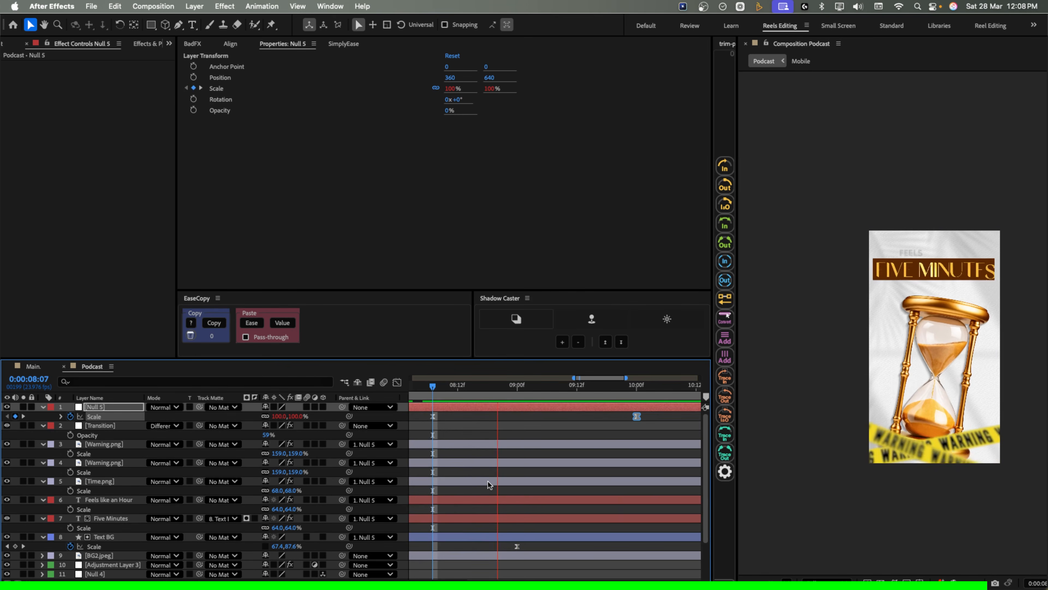
{"action": "key", "text": "space"}
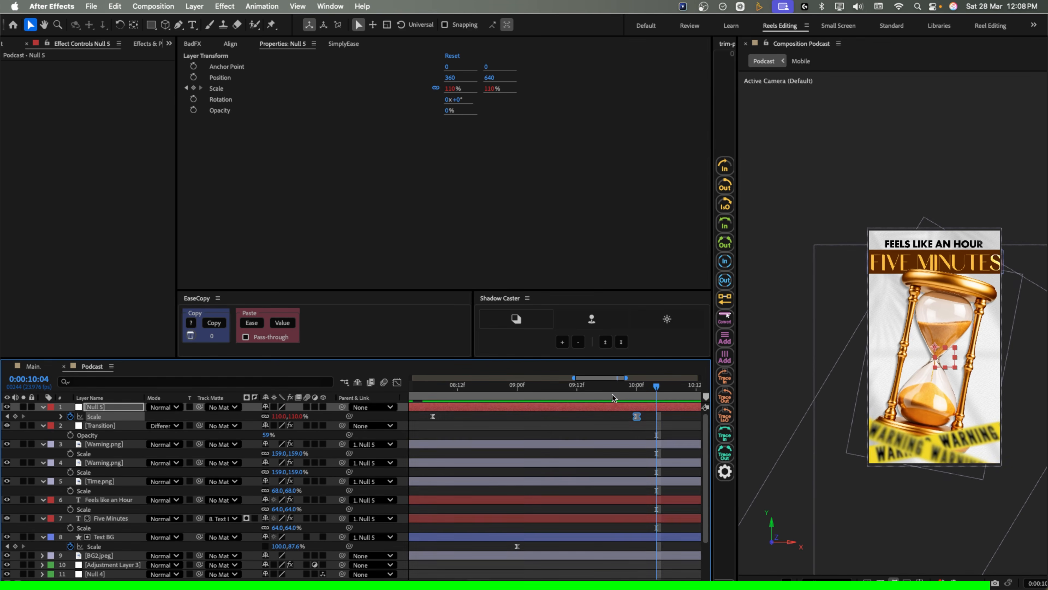
- Try to trim all nine layers from the null through BG2.jpeg to end at 10:00, checking the playback
{"action": "left_click", "coordinate": [637, 397]}
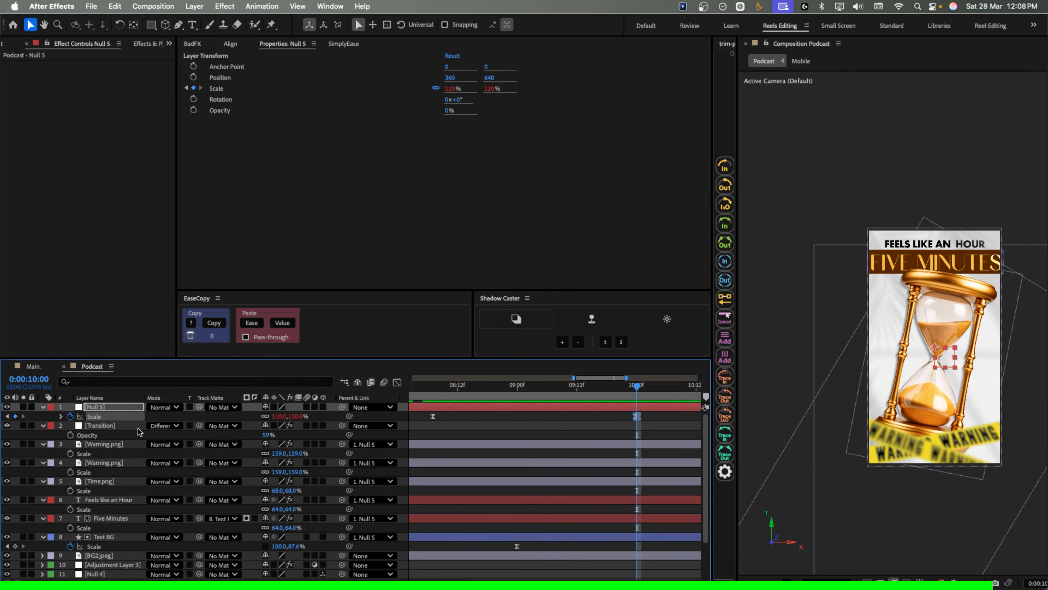
{"action": "key", "text": "super+a"}
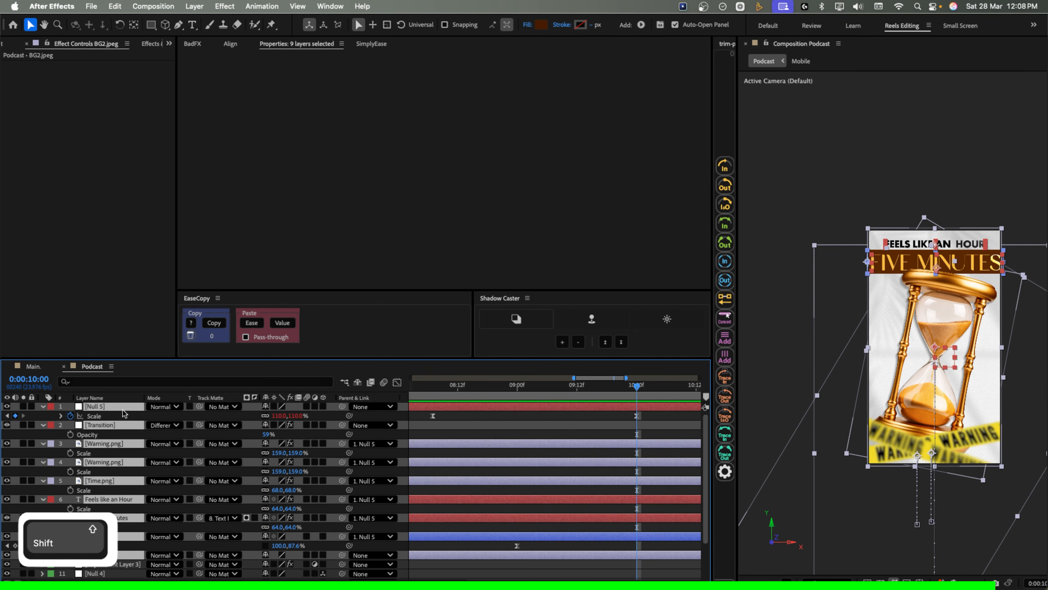
{"action": "key", "text": "alt+bracketright"}
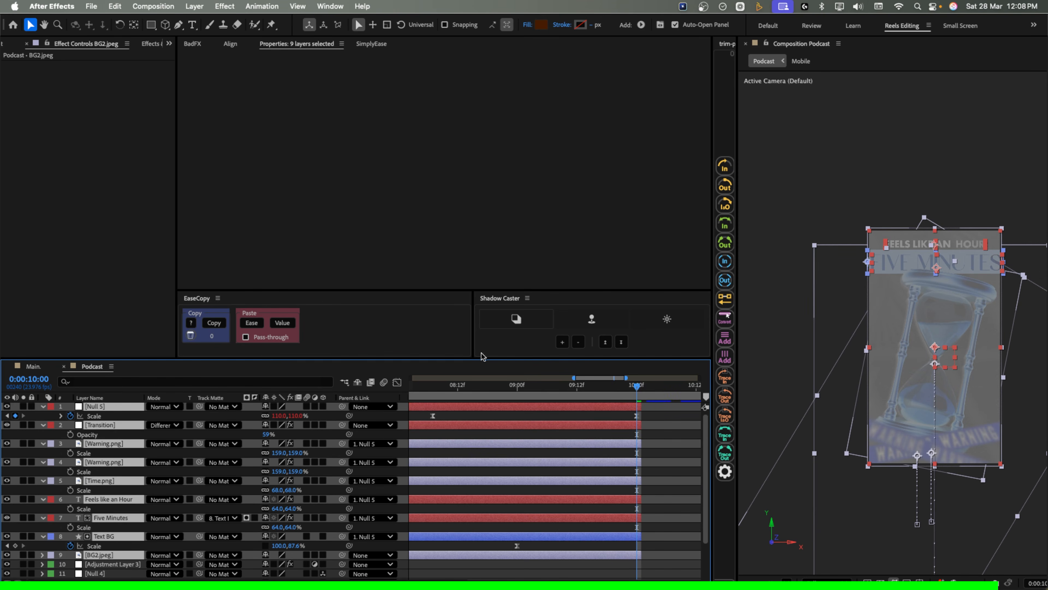
{"action": "left_click", "coordinate": [602, 395]}
{"action": "key", "text": "space"}
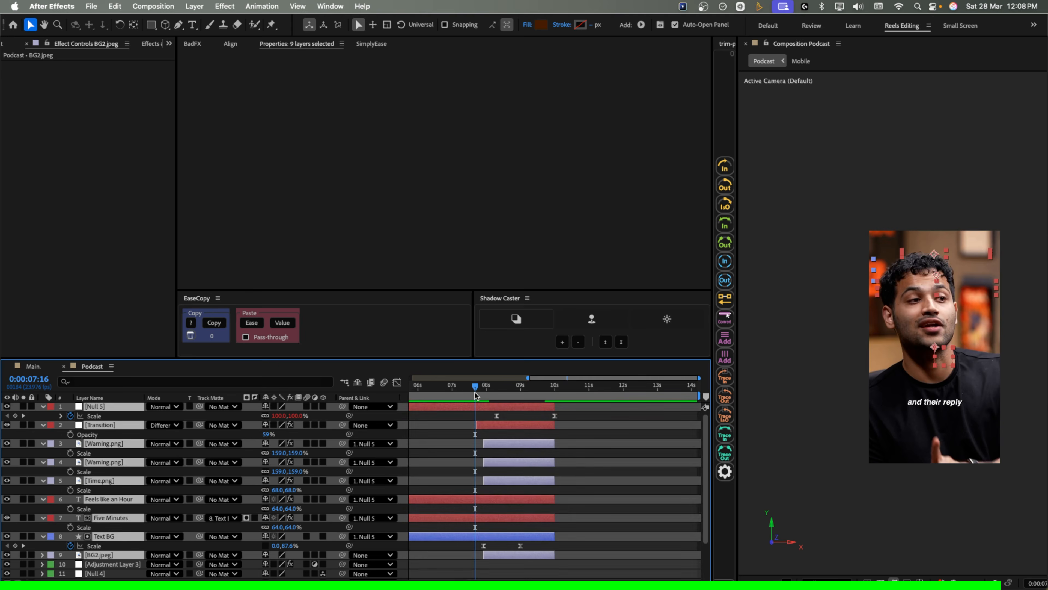
{"action": "key", "text": "space"}
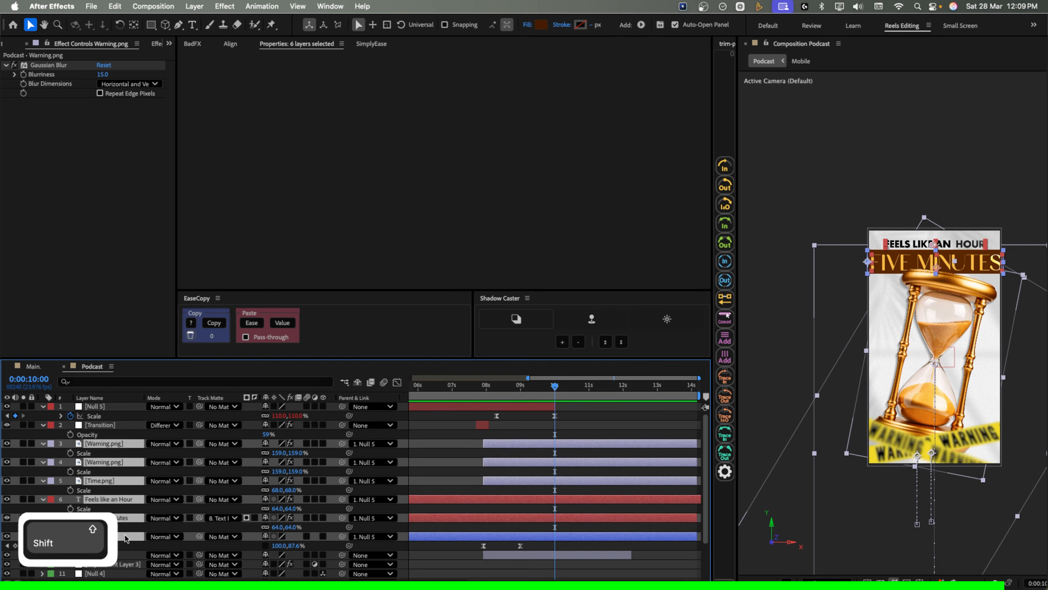
- Trim the warning tapes, Time.png, both titles, Text BG and BG2.jpeg to end at 10:00, and preview the Main. composition
{"action": "key", "text": "alt+bracketright"}
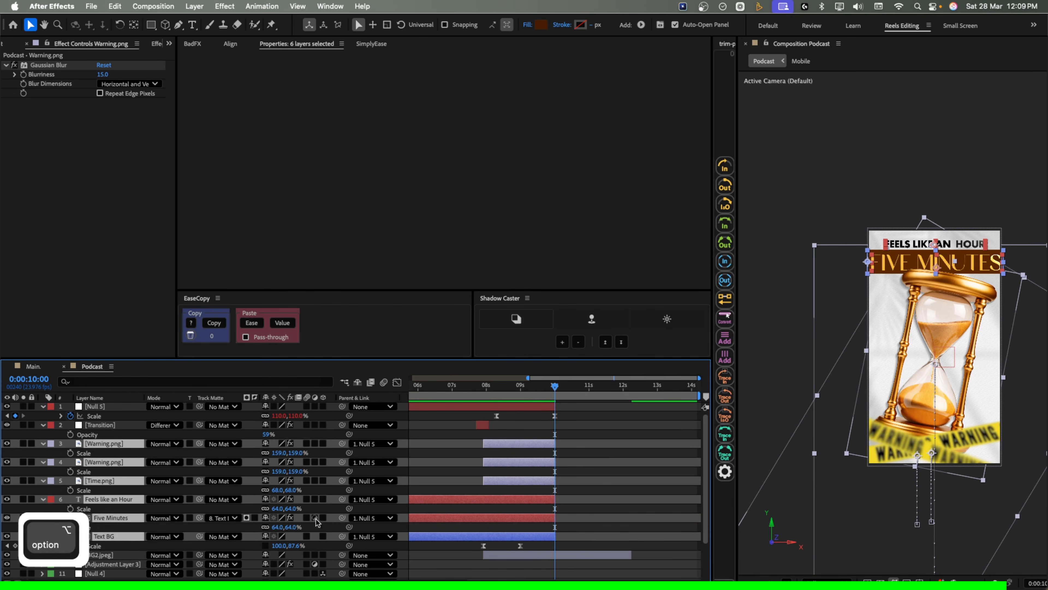
{"action": "left_click", "coordinate": [552, 554]}
{"action": "key", "text": "space"}
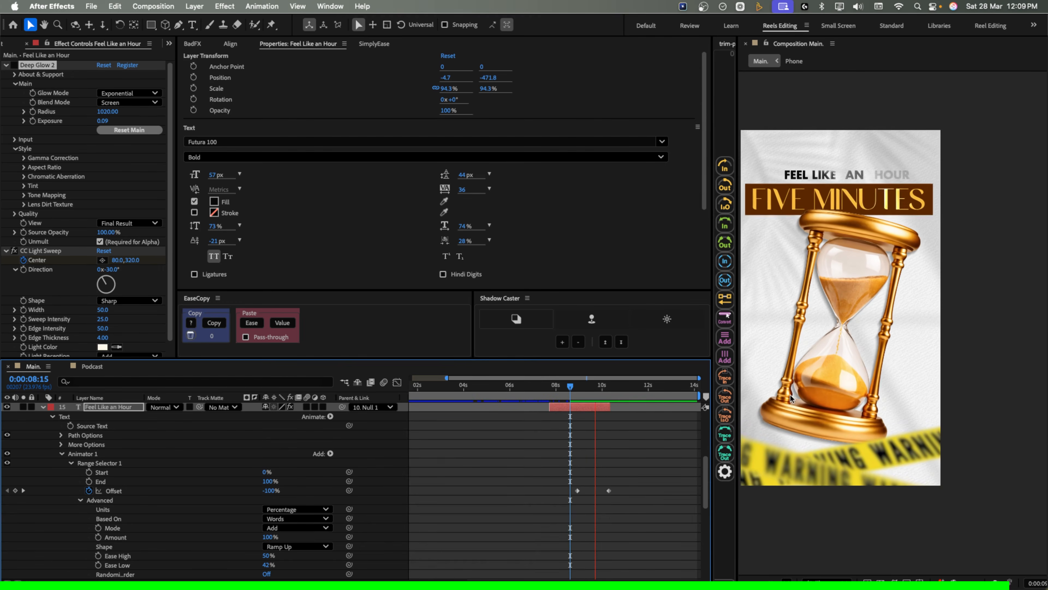
{"action": "key", "text": "space"}
- Change the null's Scale keyframes to 100% at 10:00 and 90% at 8:07 in the Podcast composition
{"action": "left_click_drag", "start_coordinate": [441, 387], "coordinate": [555, 408]}
{"action": "left_click", "coordinate": [554, 415]}
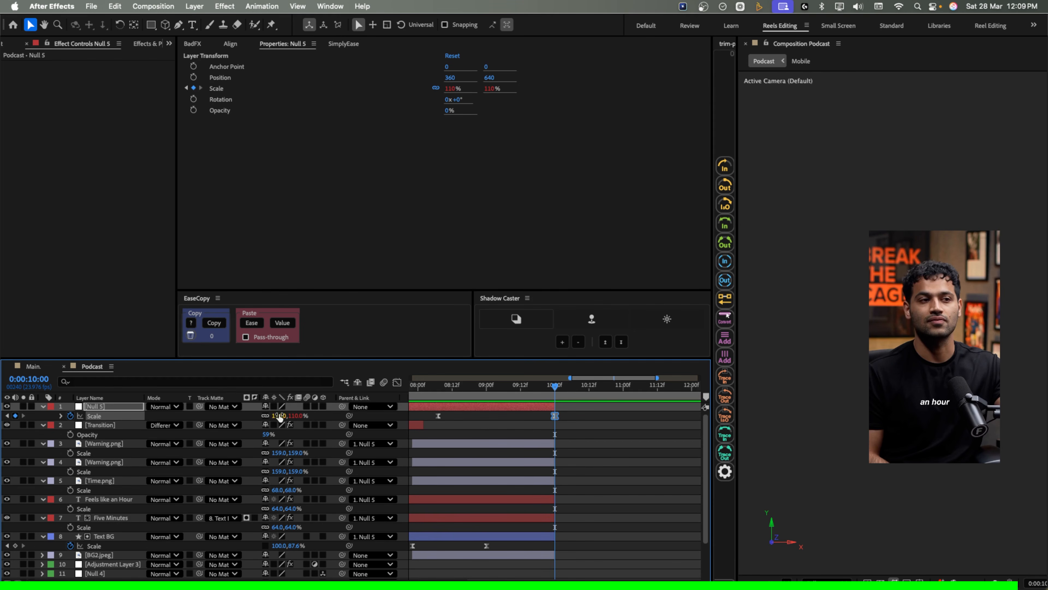
{"action": "type", "text": "1"}
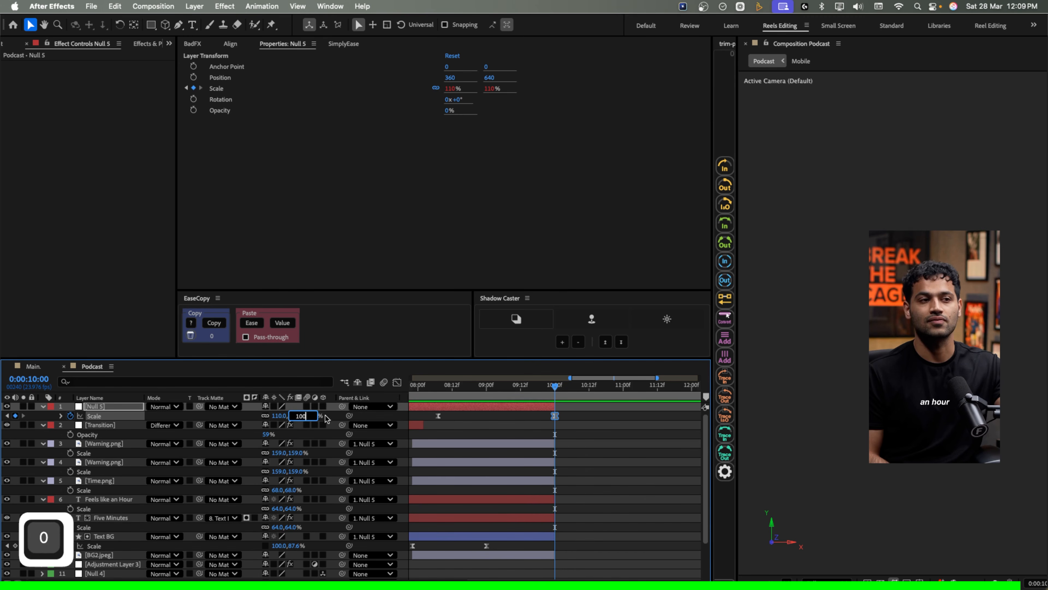
{"action": "left_click", "coordinate": [335, 416]}
{"action": "key", "text": "j"}
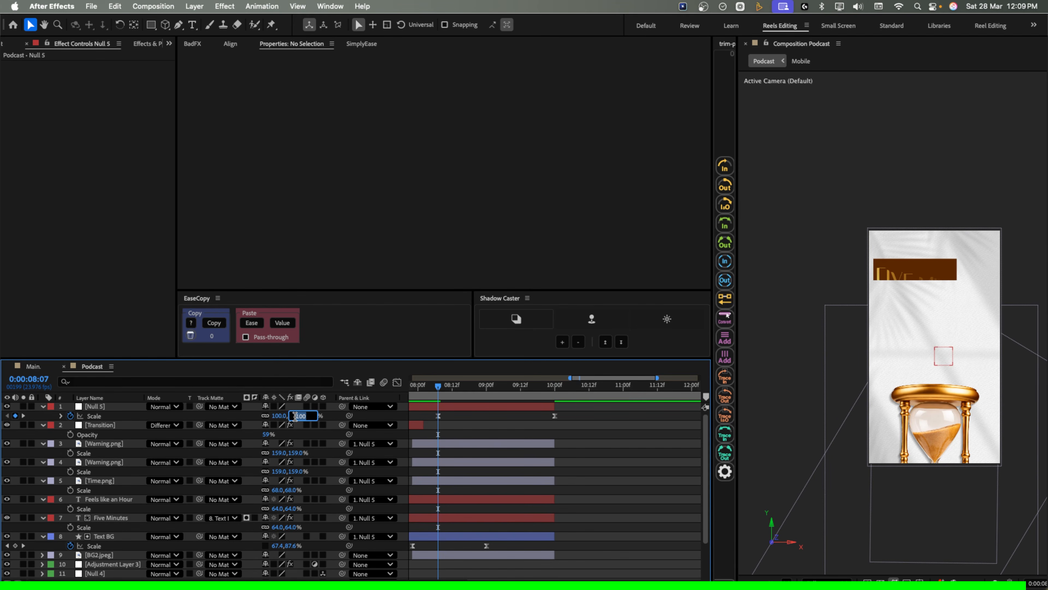
{"action": "type", "text": "90."}
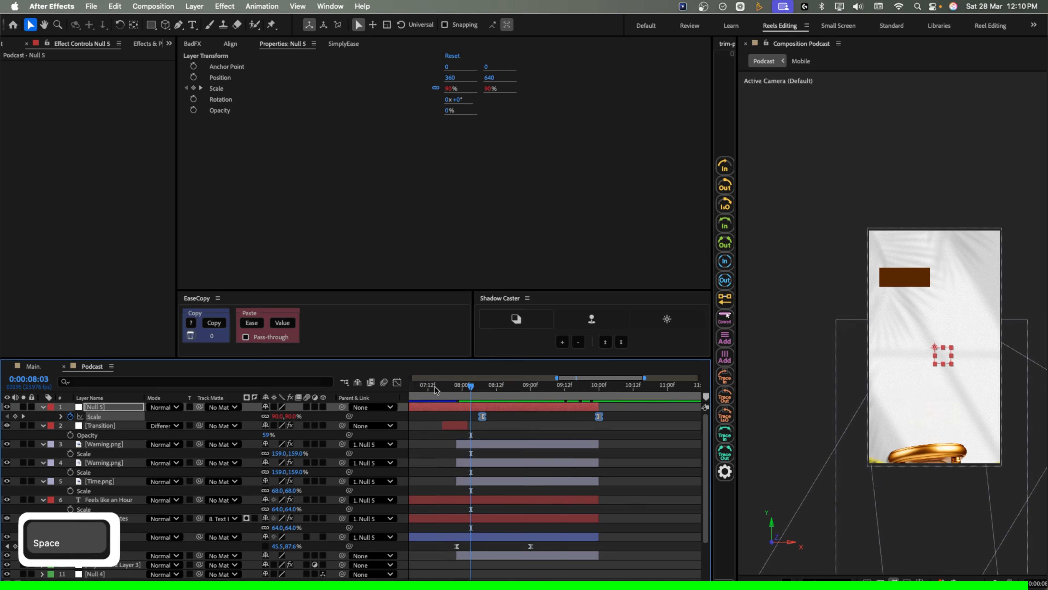
- Play back the hourglass scene from 7:14, enlarge the composition view and replay it from 7:10
{"action": "left_click", "coordinate": [434, 387]}
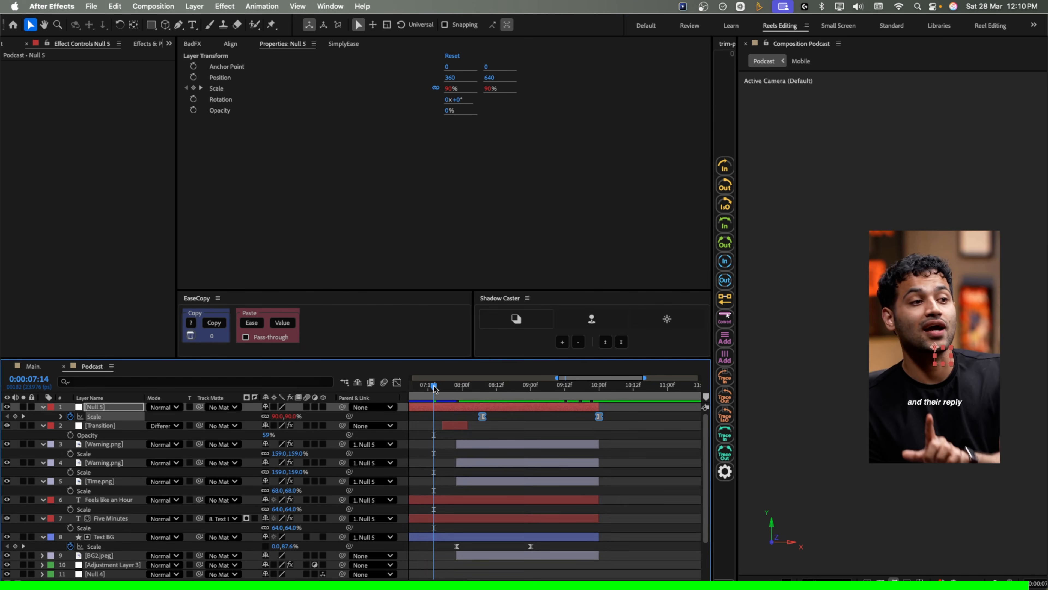
{"action": "key", "text": "space"}
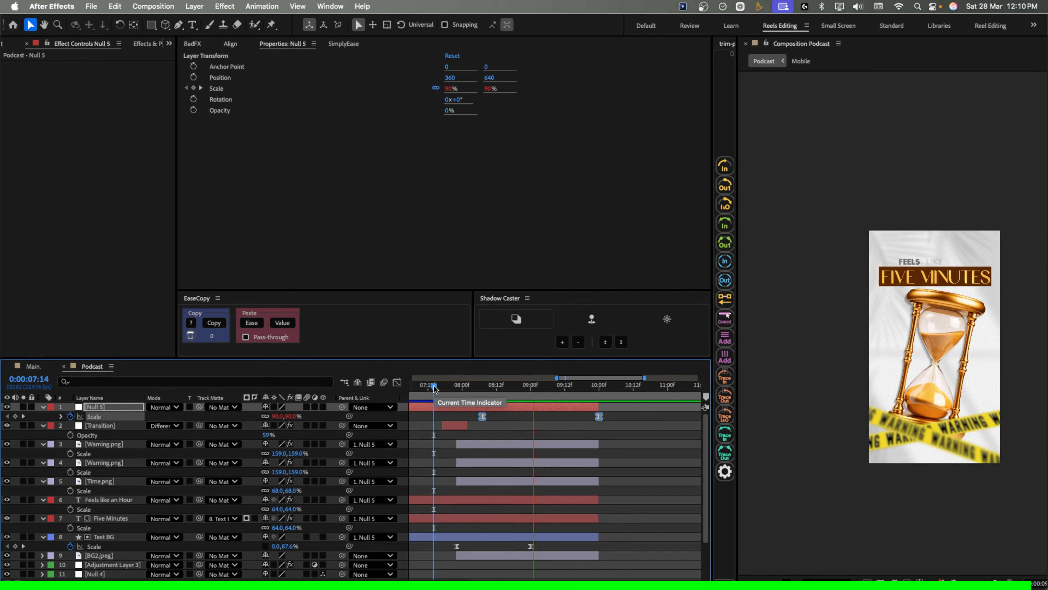
{"action": "key", "text": "space"}
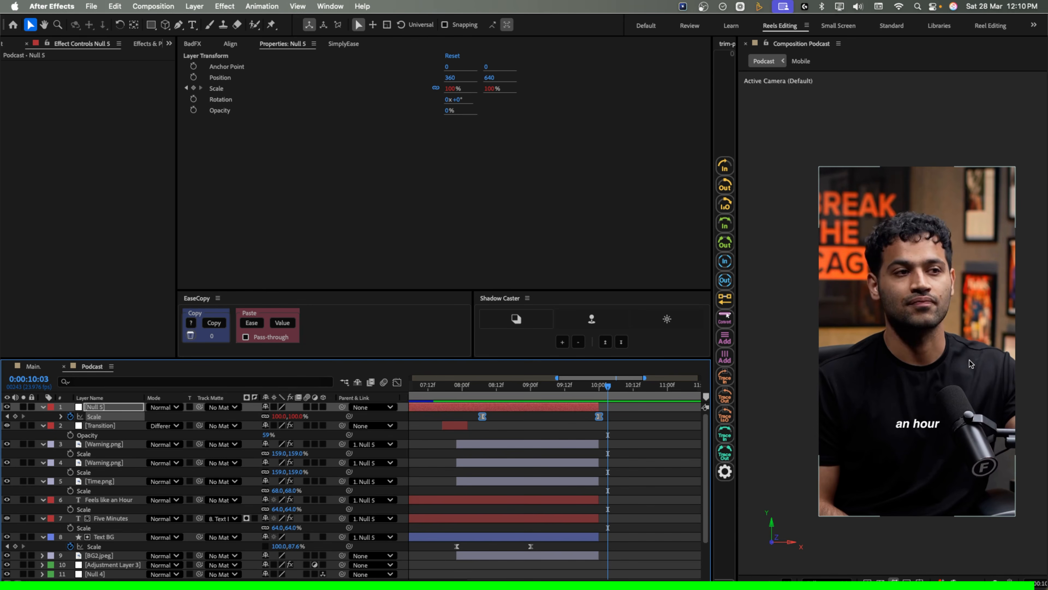
{"action": "scroll", "coordinate": [888, 344], "scroll_direction": "up", "scroll_amount": 2}
{"action": "key", "text": "space"}
{"action": "left_click_drag", "start_coordinate": [908, 345], "coordinate": [877, 344]}
{"action": "scroll", "coordinate": [876, 339], "scroll_direction": "up", "scroll_amount": 1}
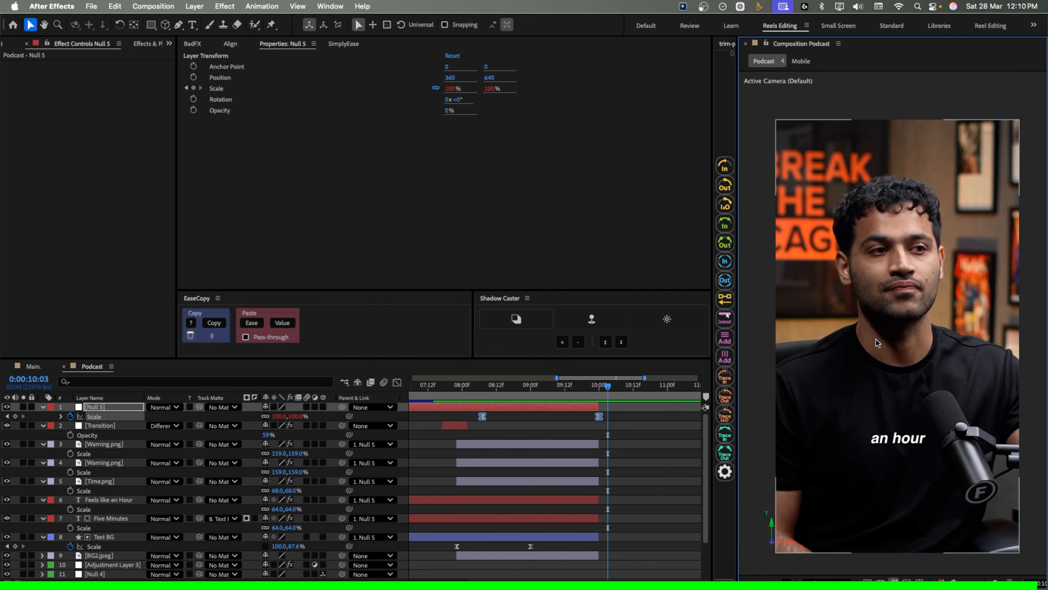
{"action": "left_click", "coordinate": [422, 392]}
{"action": "key", "text": "space"}
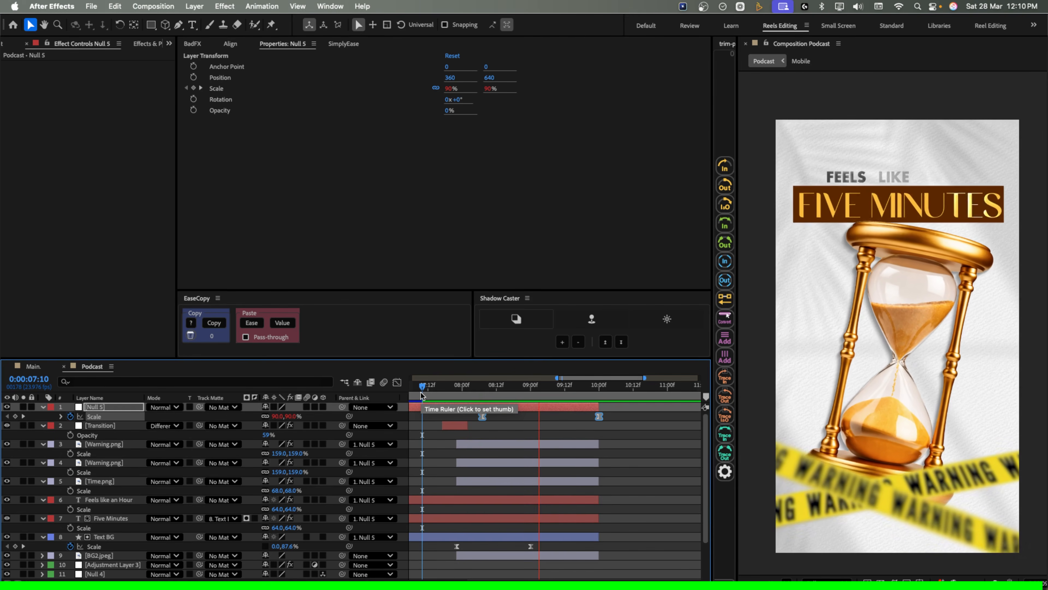
- Stop the playback and label the nine layers from the null through BG2.jpeg Orange in the Podcast composition
{"action": "key", "text": "space"}
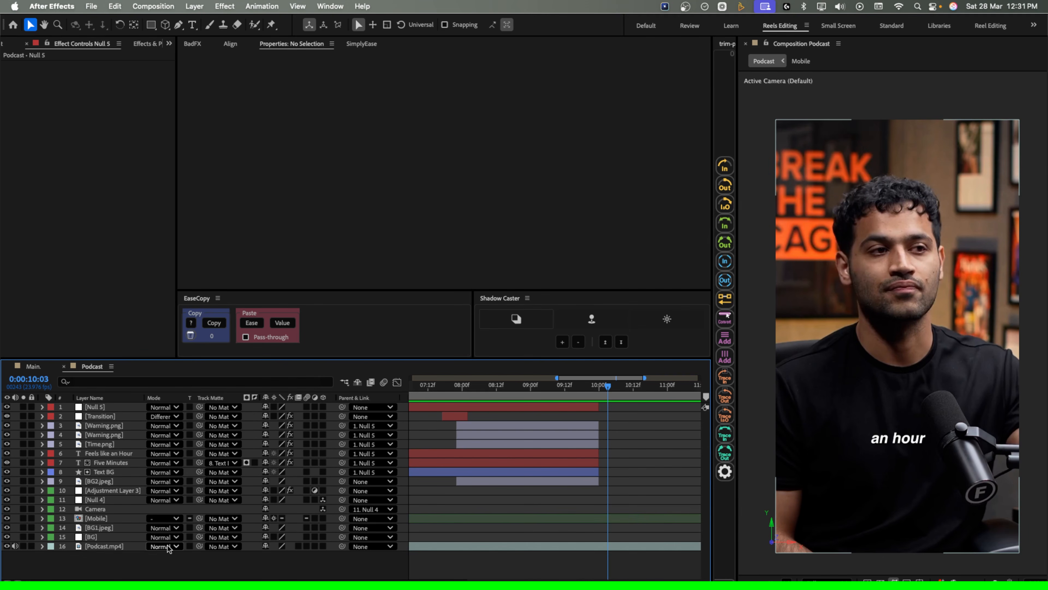
{"action": "left_click", "coordinate": [120, 482]}
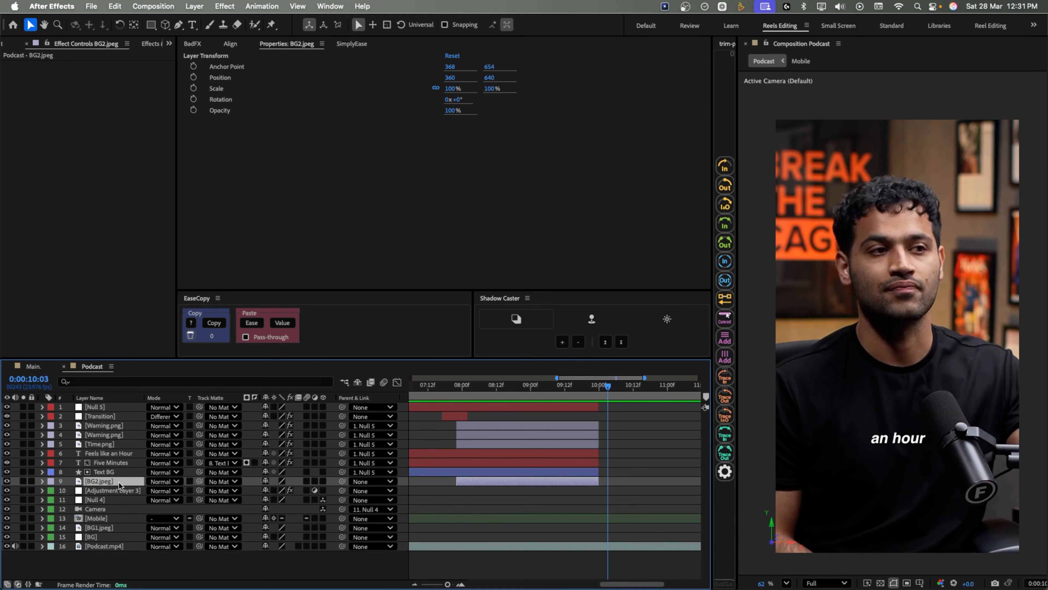
{"action": "key", "text": "shift"}
{"action": "left_click", "coordinate": [110, 409], "text": "shift"}
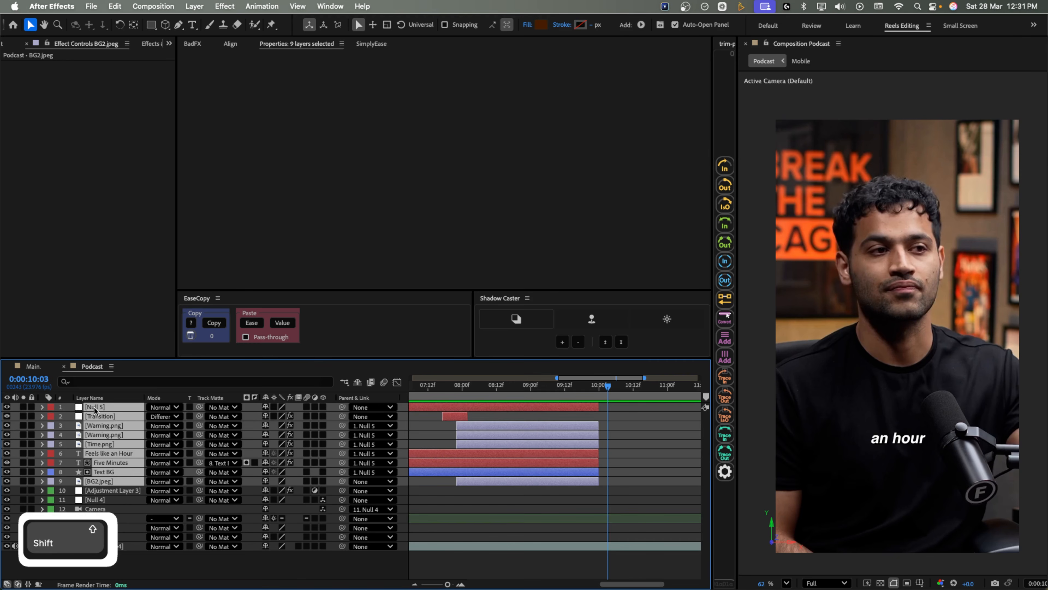
{"action": "left_click", "coordinate": [51, 407]}
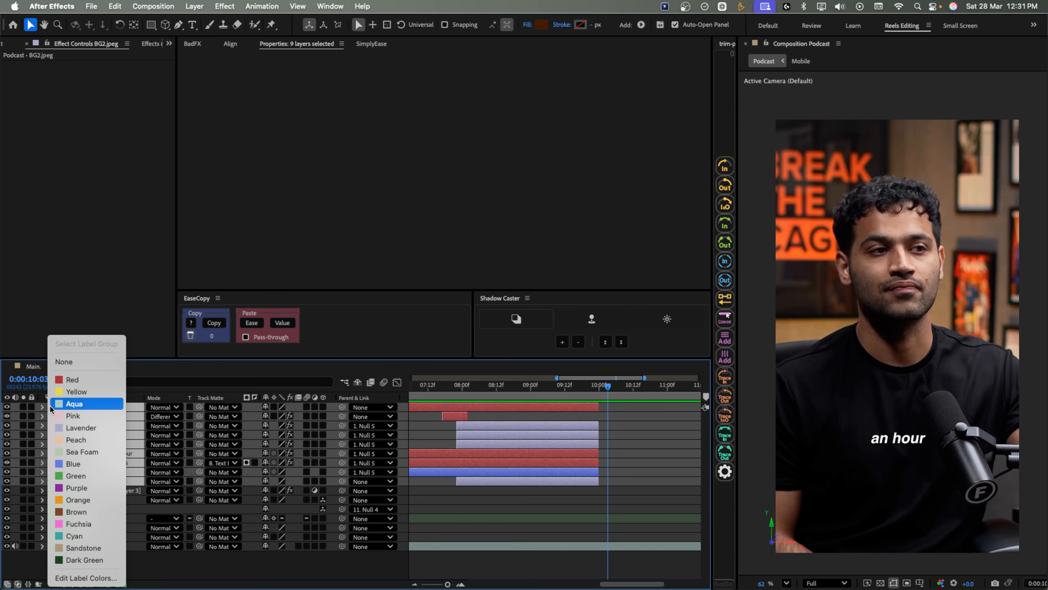
{"action": "left_click", "coordinate": [76, 501]}
- Trim Feels like an Hour, Five Minutes, Text BG and the null to start at 7:22
{"action": "left_click_drag", "start_coordinate": [628, 583], "coordinate": [598, 583]}
{"action": "left_click", "coordinate": [576, 388]}
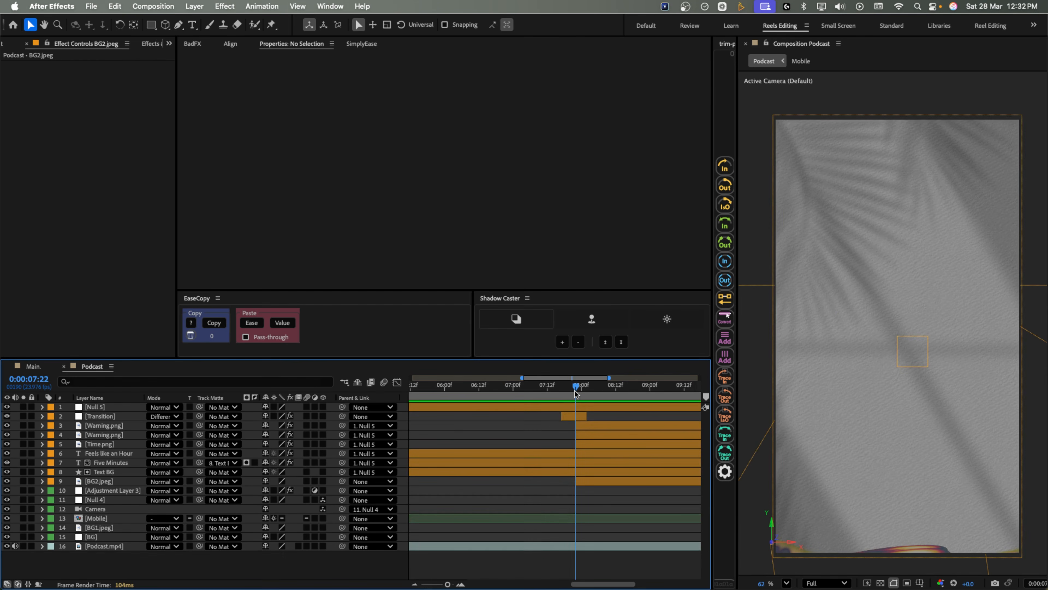
{"action": "left_click", "coordinate": [108, 481]}
{"action": "left_click", "coordinate": [124, 471]}
{"action": "left_click", "coordinate": [132, 454], "text": "shift"}
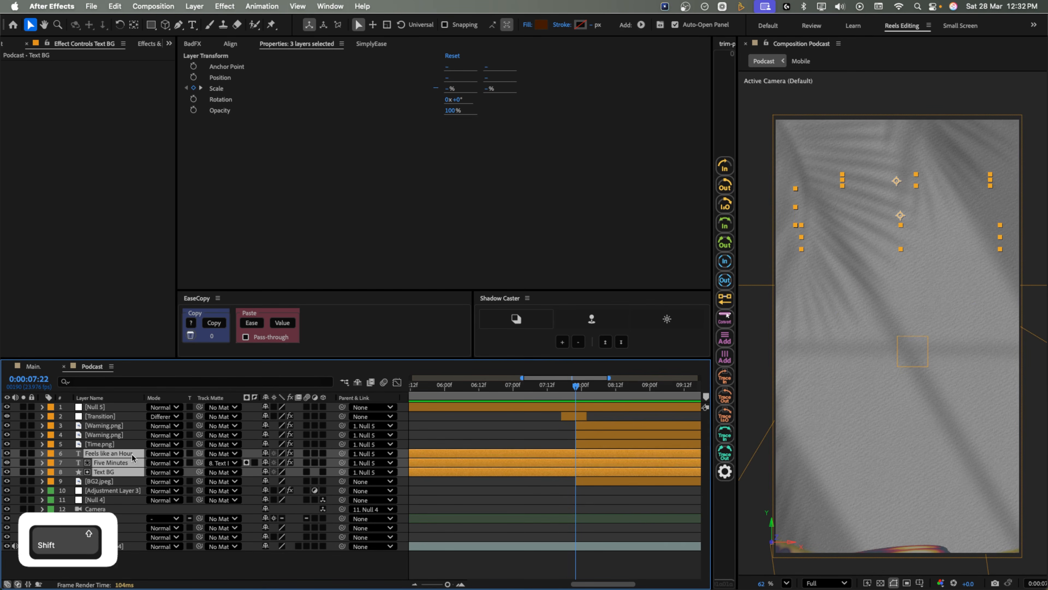
{"action": "key", "text": "alt+bracketleft"}
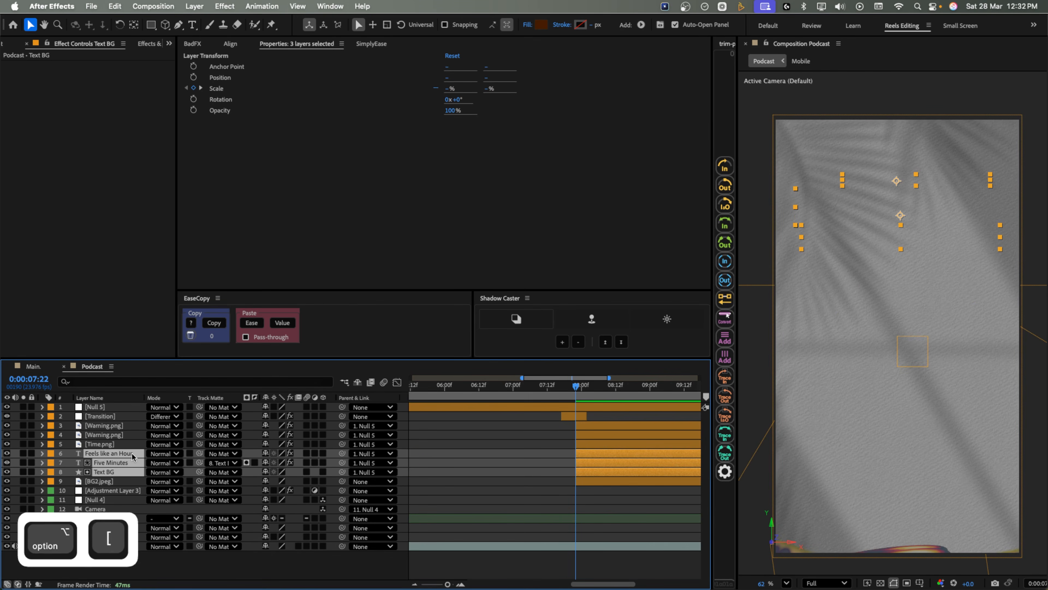
{"action": "left_click", "coordinate": [118, 407]}
{"action": "key", "text": "alt+bracketleft"}
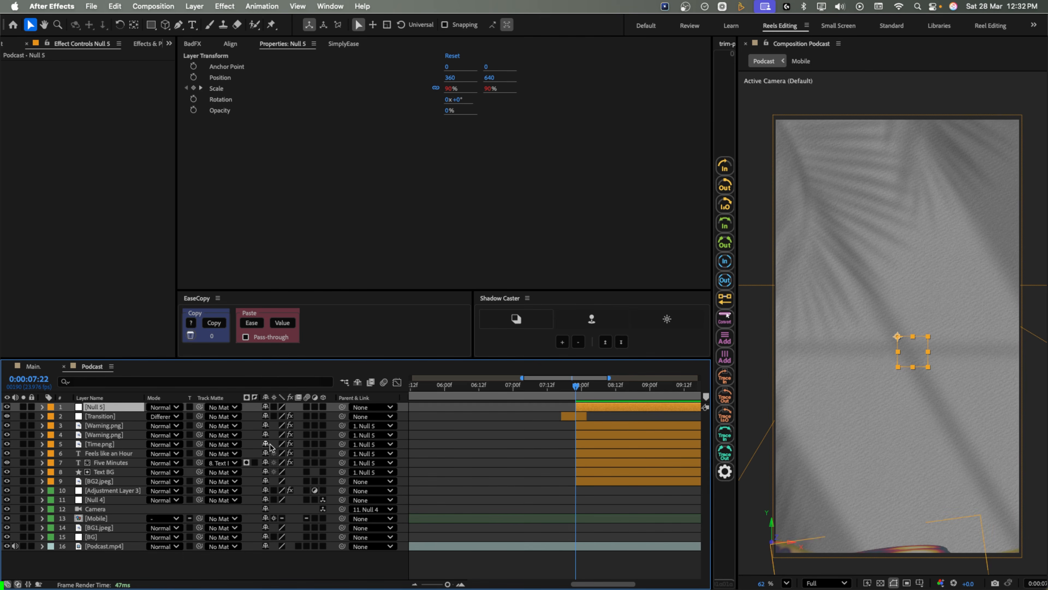
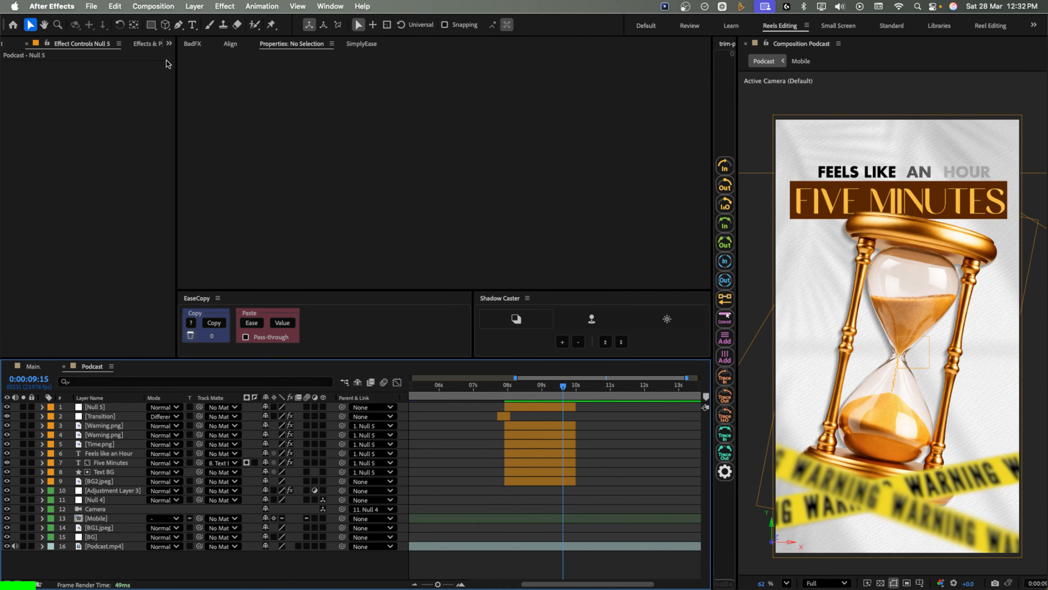
- Add Dark.jpeg as the top layer of the Podcast composition and trim its start to 10:00
{"action": "left_click", "coordinate": [169, 43]}
{"action": "left_click", "coordinate": [180, 58]}
{"action": "left_click_drag", "start_coordinate": [44, 193], "coordinate": [105, 405]}
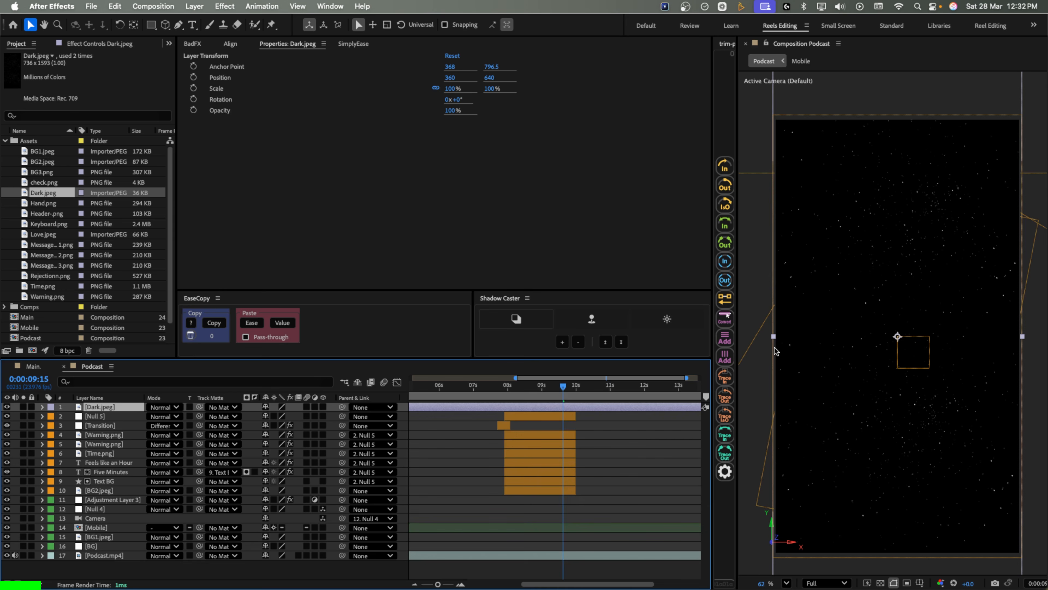
{"action": "key", "text": "k"}
{"action": "key", "text": "alt+bracketleft"}
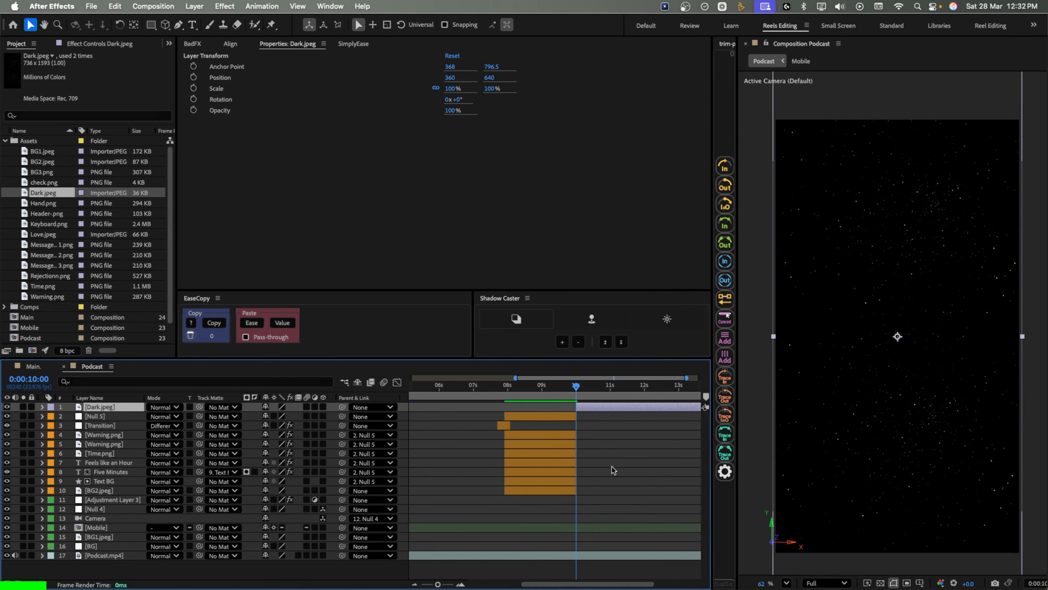
- Add Rejectionn.png above Dark.jpeg, scale it to 125% and place it at about 310, 928.9
{"action": "left_click", "coordinate": [47, 213]}
{"action": "left_click_drag", "start_coordinate": [48, 276], "coordinate": [48, 281]}
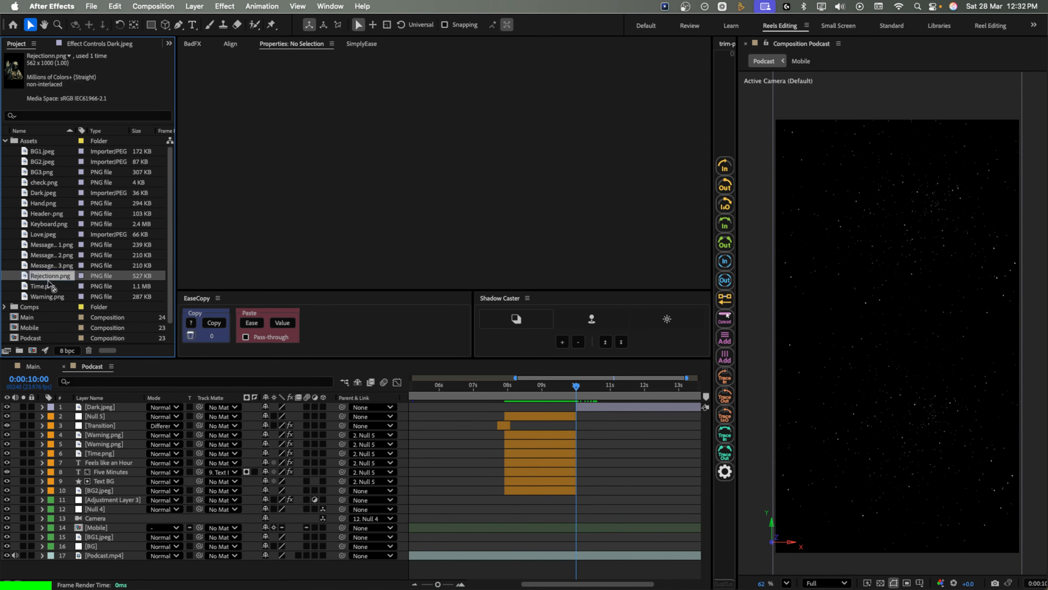
{"action": "left_click_drag", "start_coordinate": [95, 395], "coordinate": [100, 408]}
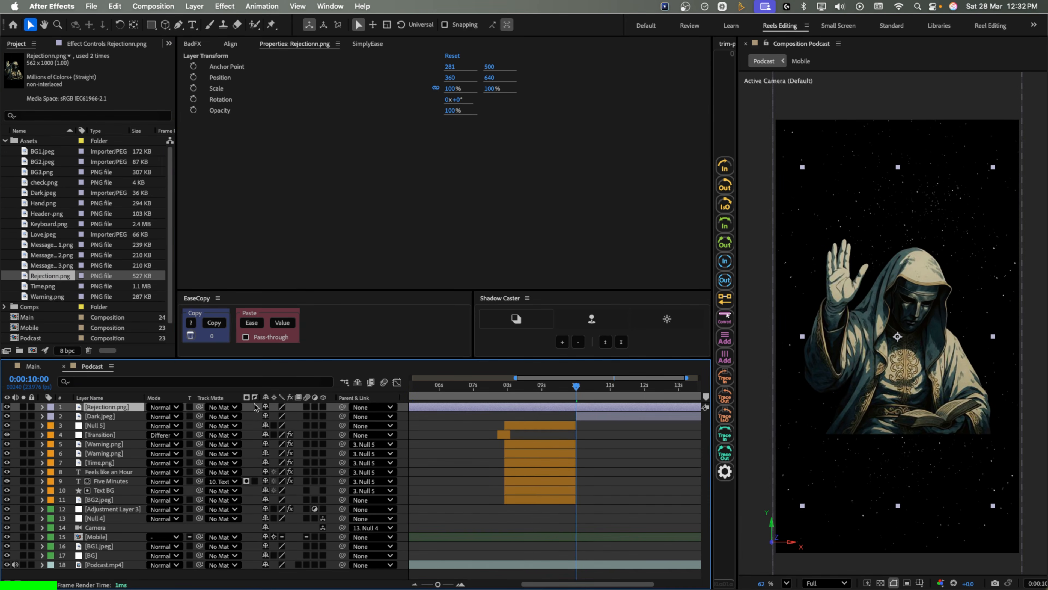
{"action": "key", "text": "s"}
{"action": "mouse_move", "coordinate": [291, 417]}
{"action": "left_mouse_down"}
{"action": "mouse_move", "coordinate": [317, 420]}
{"action": "mouse_move", "coordinate": [308, 419]}
{"action": "left_mouse_up"}
{"action": "left_click_drag", "start_coordinate": [856, 401], "coordinate": [839, 498]}
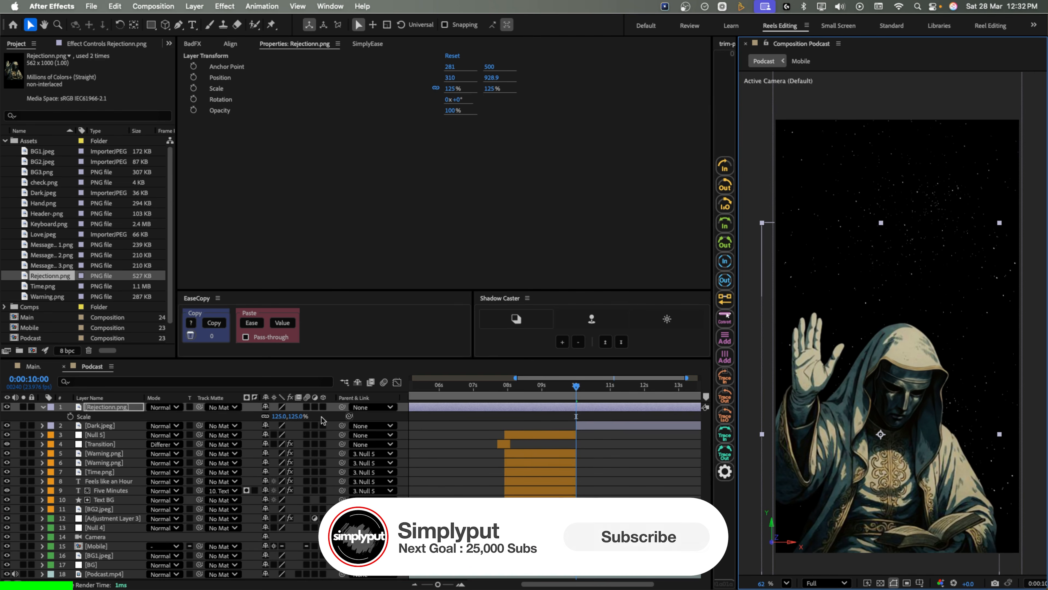
- Animate Rejectionn.png's Position from -360, 928.9 at 10:00 to 310, 928.9 at about 11:11, with Easy Ease on both keyframes
{"action": "key", "text": "p"}
{"action": "left_click", "coordinate": [70, 416]}
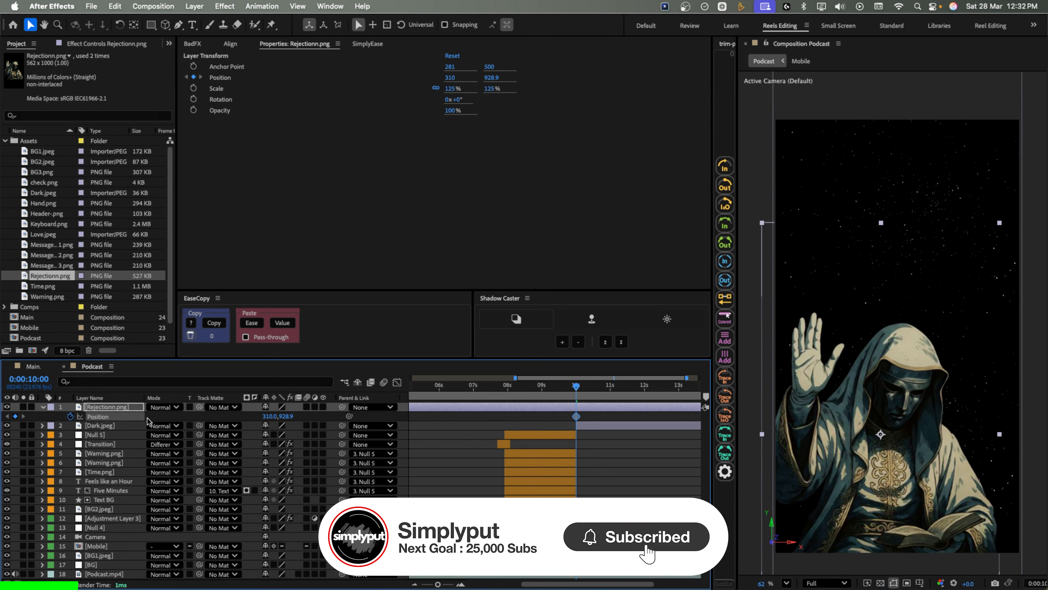
{"action": "left_click_drag", "start_coordinate": [576, 416], "coordinate": [614, 417]}
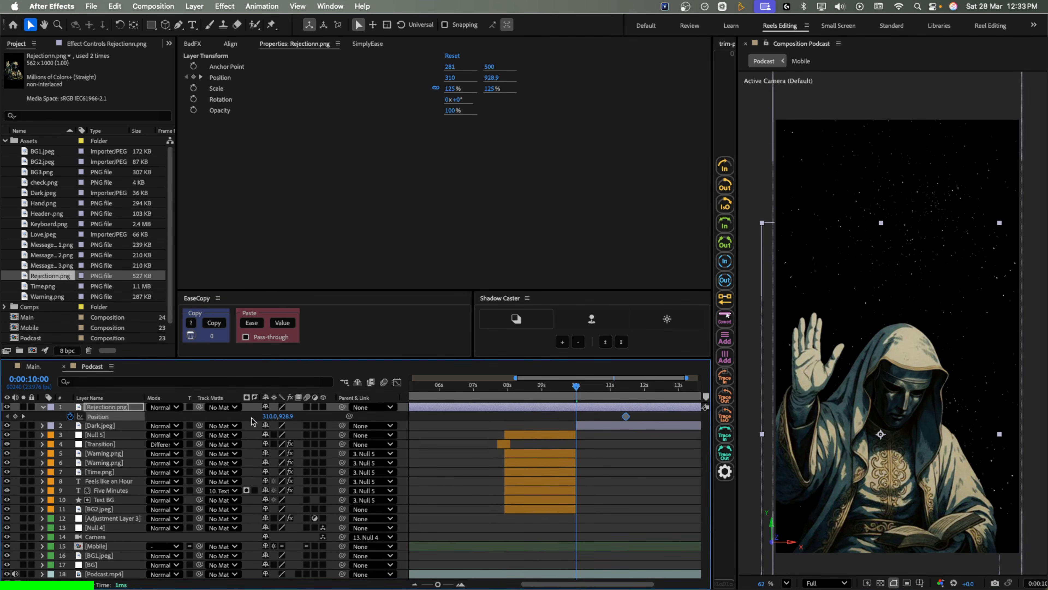
{"action": "key", "text": "super+z"}
{"action": "left_click_drag", "start_coordinate": [263, 417], "coordinate": [228, 418]}
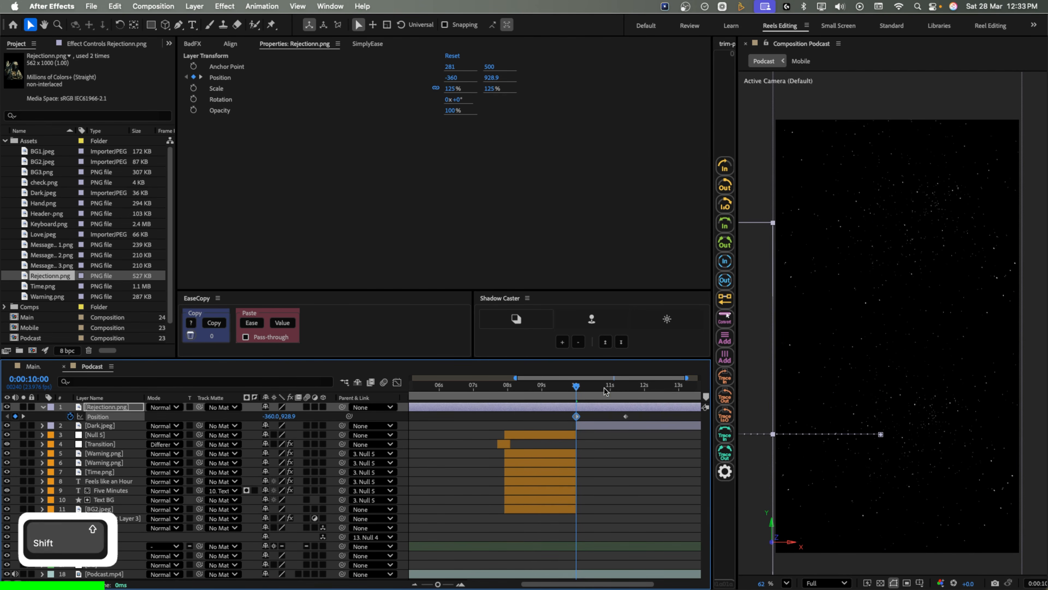
{"action": "left_click_drag", "start_coordinate": [636, 418], "coordinate": [537, 418]}
{"action": "key", "text": "F9"}
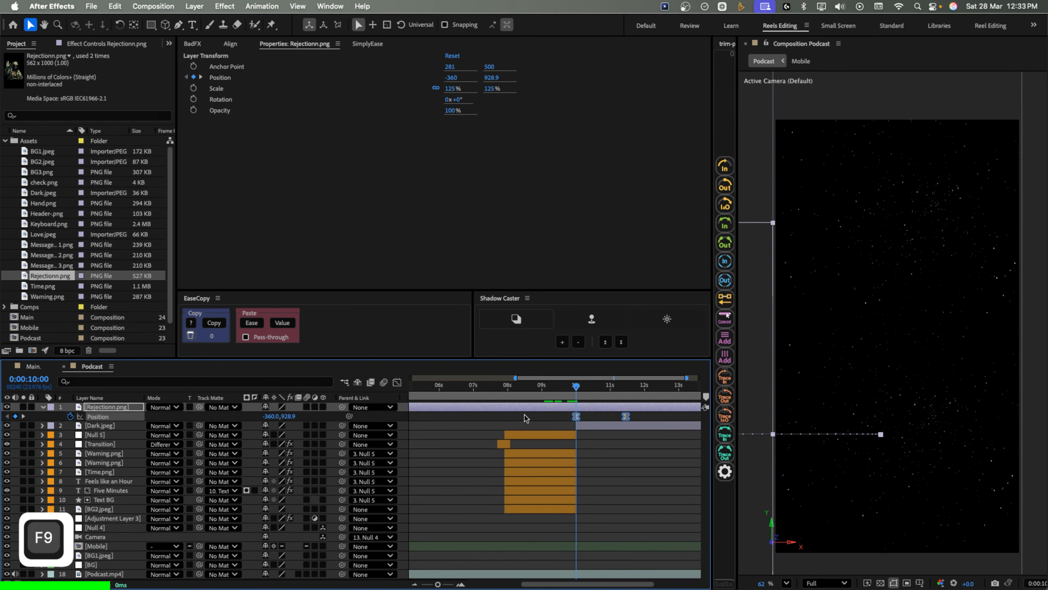
- Shape Rejectionn.png's Position speed curve into a fast start and slow finish ending at 12:00, and preview it from 9:06
{"action": "left_click", "coordinate": [397, 383]}
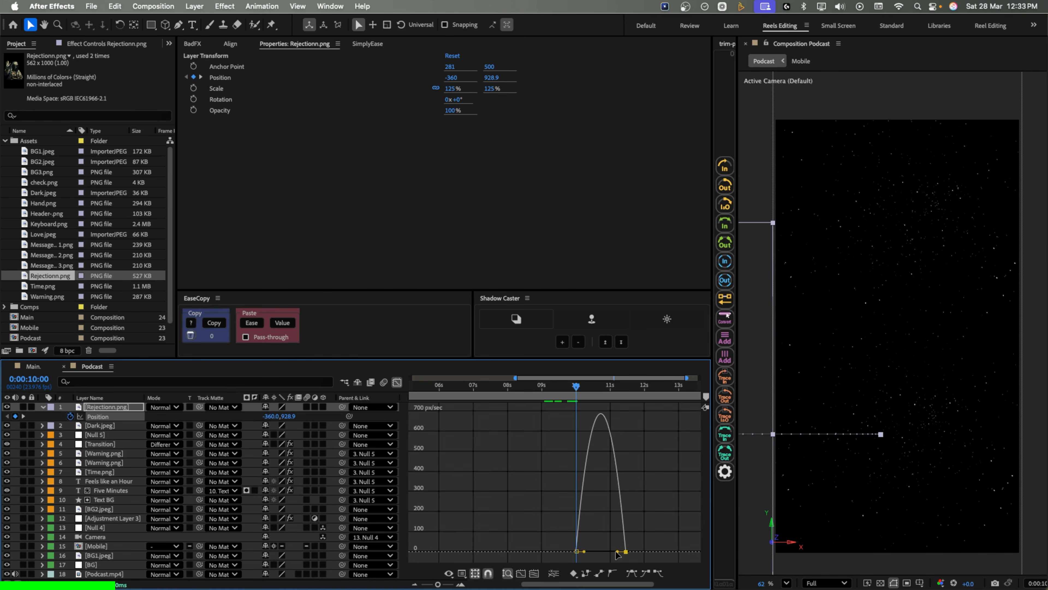
{"action": "left_click_drag", "start_coordinate": [614, 551], "coordinate": [578, 552]}
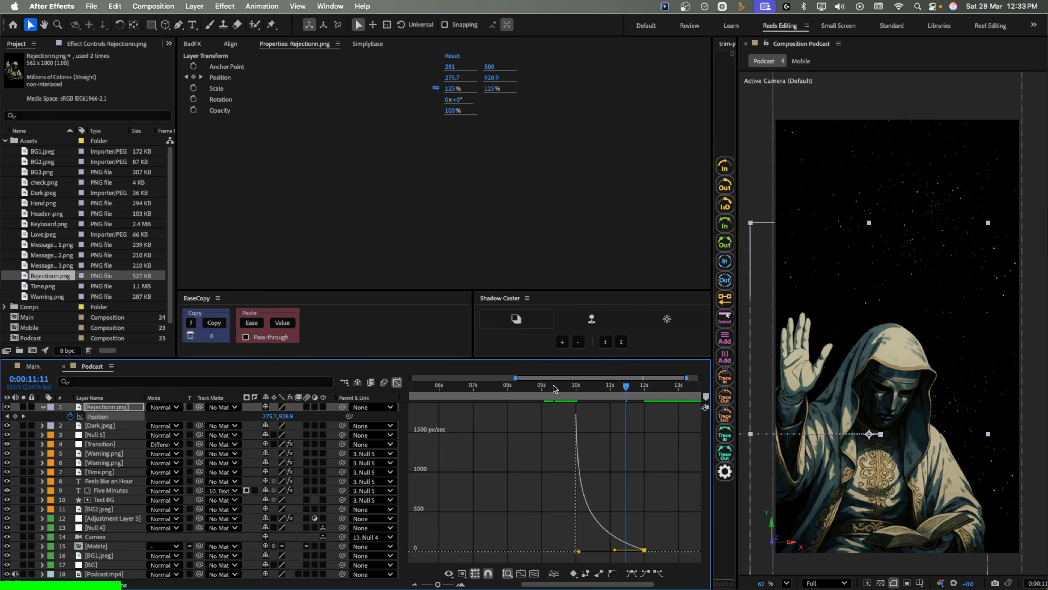
{"action": "left_click", "coordinate": [550, 386]}
{"action": "key", "text": "space"}
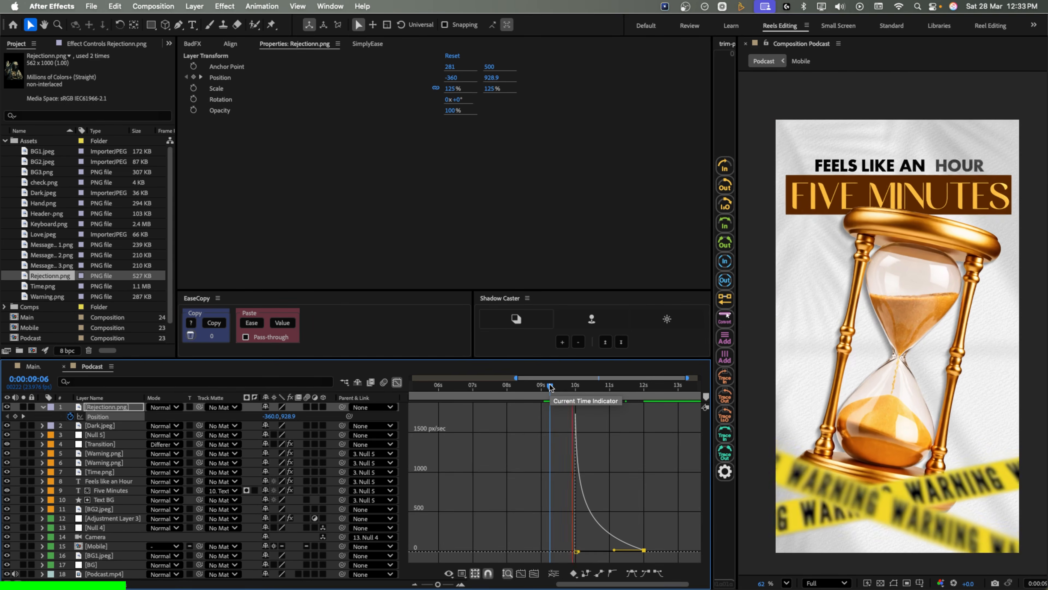
{"action": "key", "text": "space"}
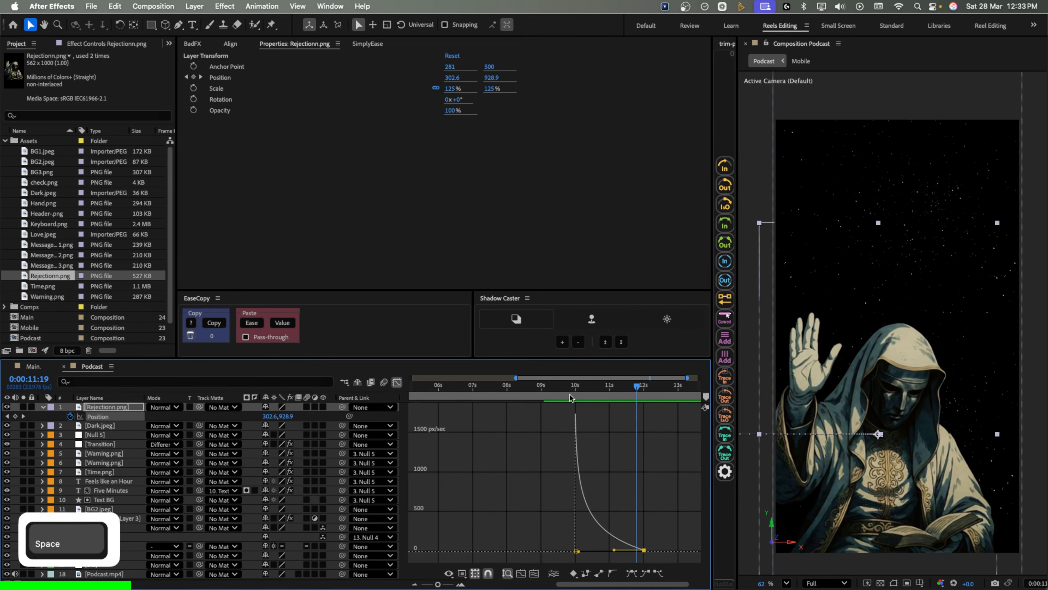
{"action": "left_click", "coordinate": [397, 382]}
- Add the text layer "Rejection" above the hooded figure, between Rejectionn.png and Dark.jpeg in the layer stack
{"action": "left_click", "coordinate": [934, 205]}
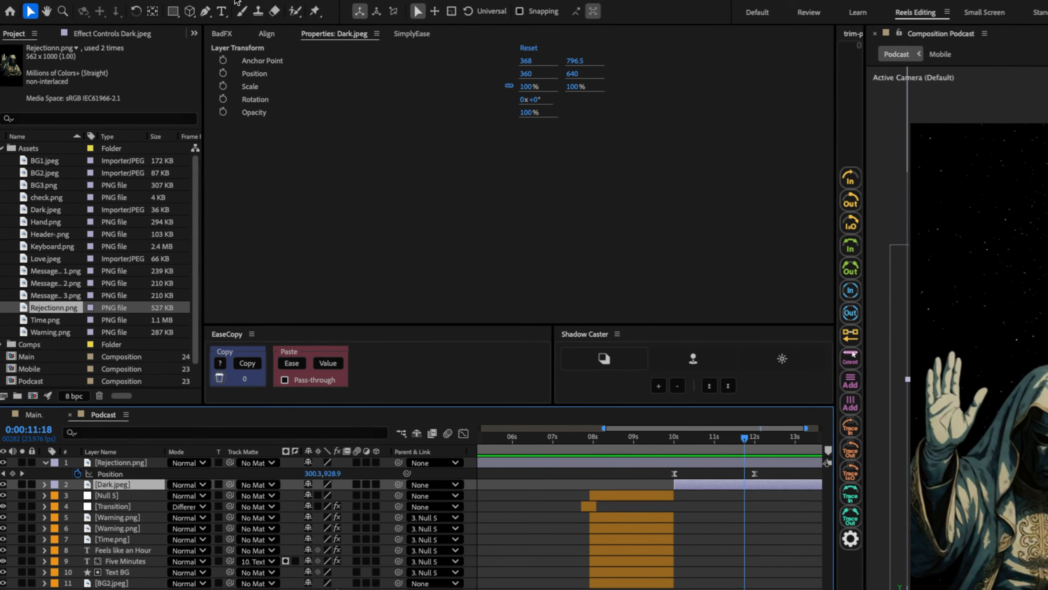
{"action": "left_click", "coordinate": [192, 26]}
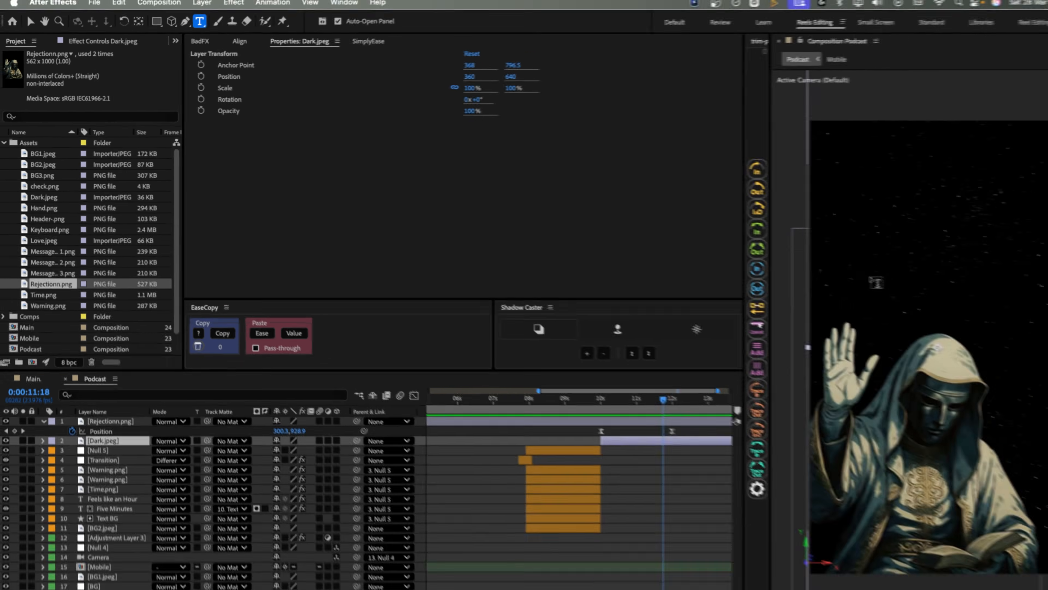
{"action": "left_click", "coordinate": [986, 299]}
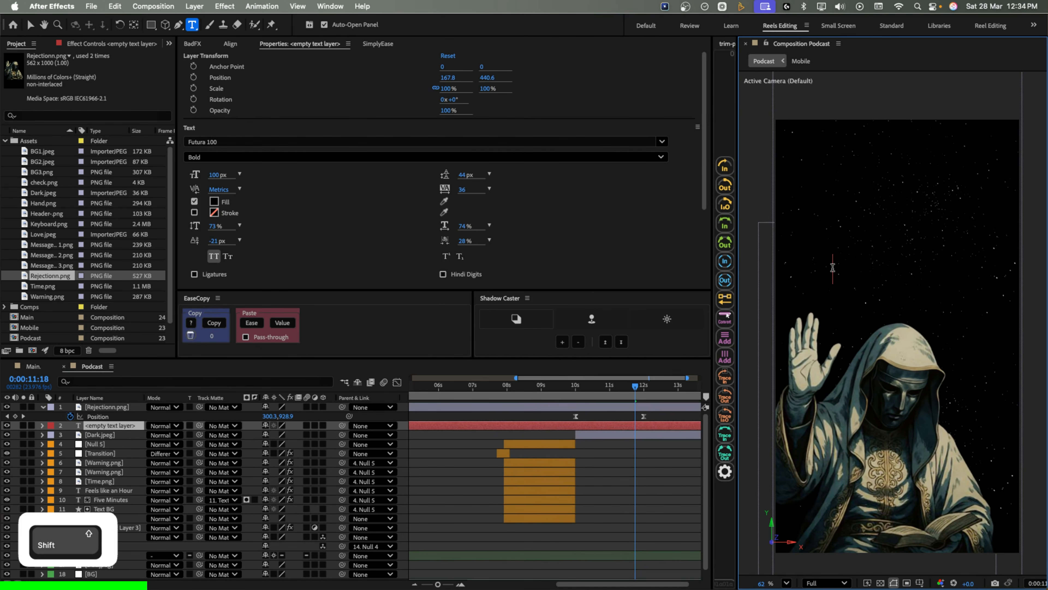
{"action": "type", "text": "Rejection"}
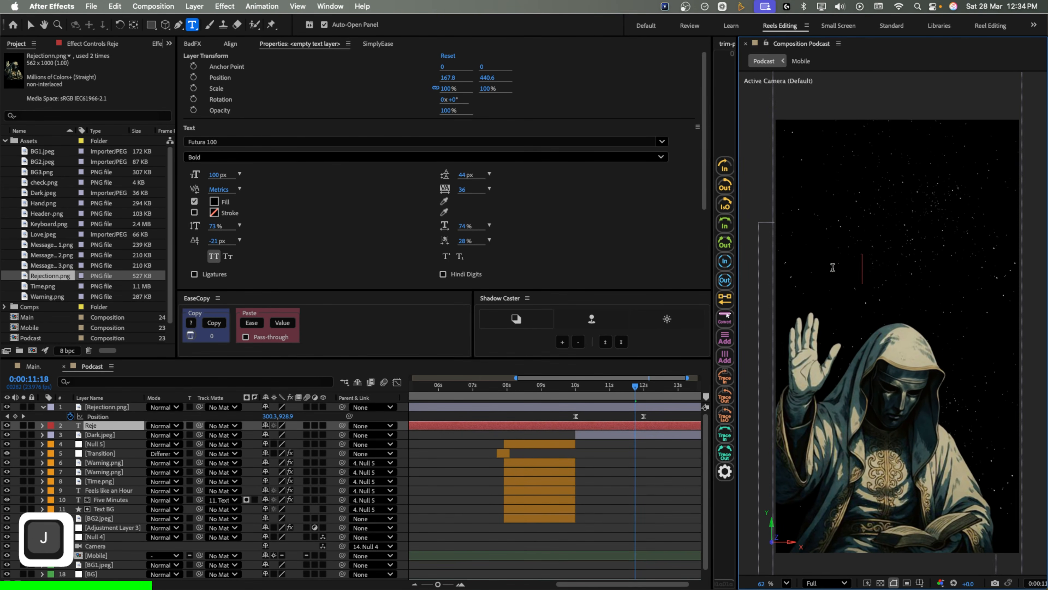
- Set the Rejection title in Midland Luxury Italic Bold and fill it with a pale beige sampled from the hooded figure
{"action": "key", "text": "super+a"}
{"action": "left_click", "coordinate": [207, 142]}
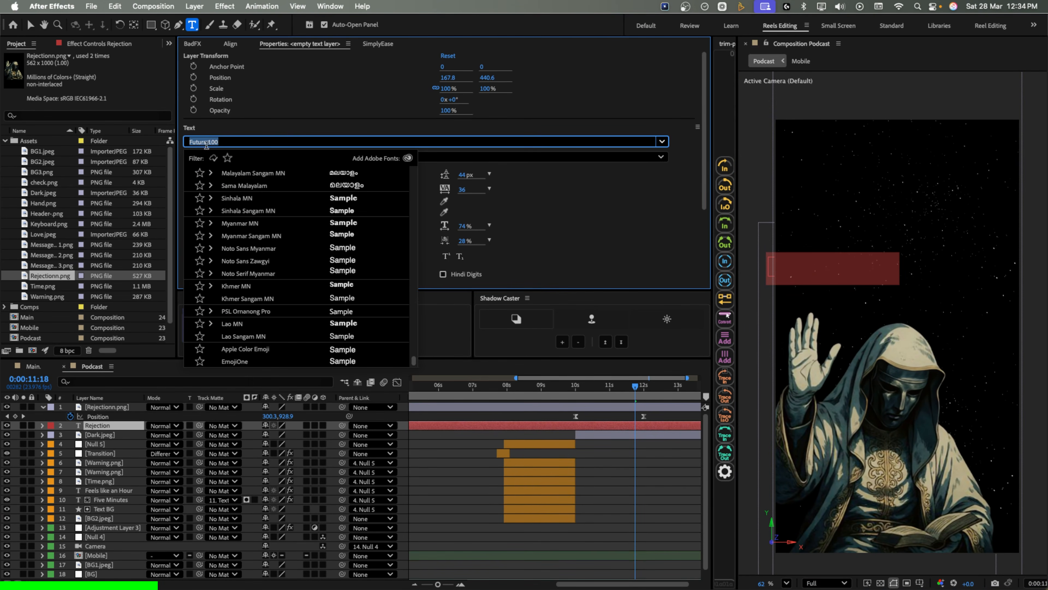
{"action": "type", "text": "mid"}
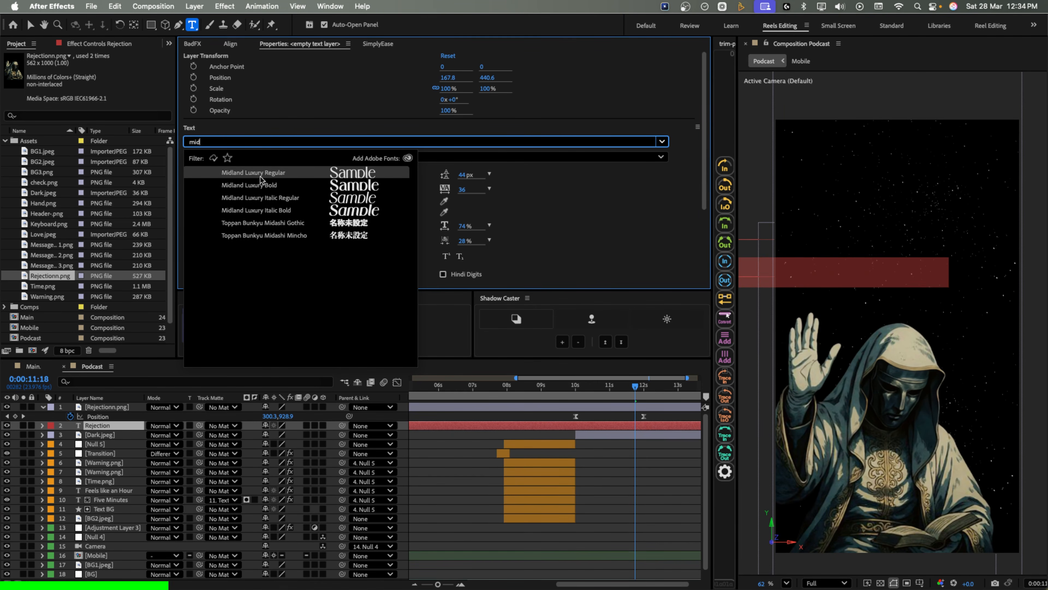
{"action": "left_click", "coordinate": [260, 211]}
{"action": "left_click", "coordinate": [217, 203]}
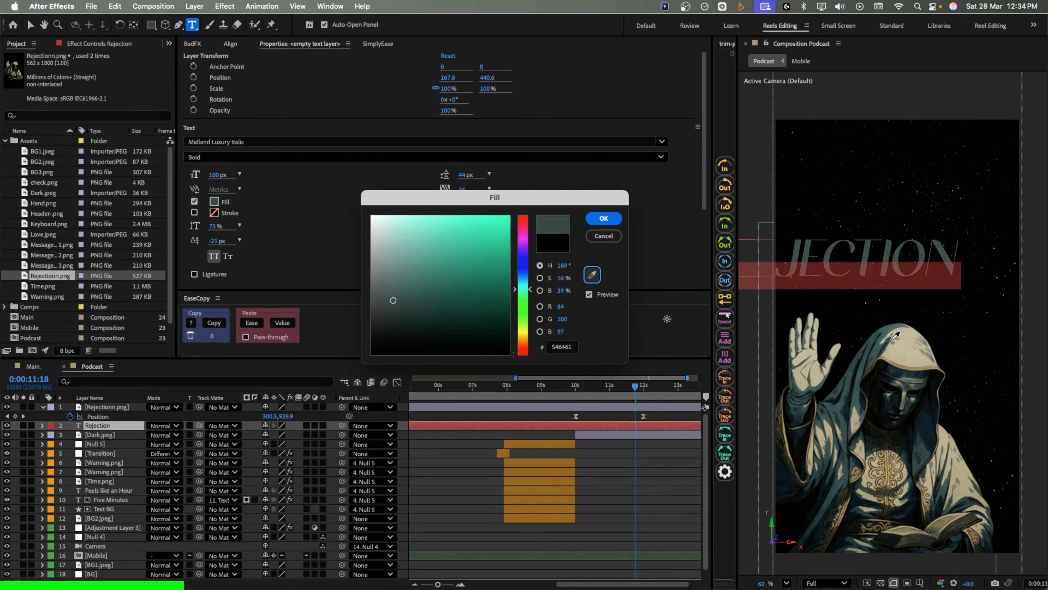
{"action": "left_click", "coordinate": [902, 350]}
{"action": "left_click", "coordinate": [603, 218]}
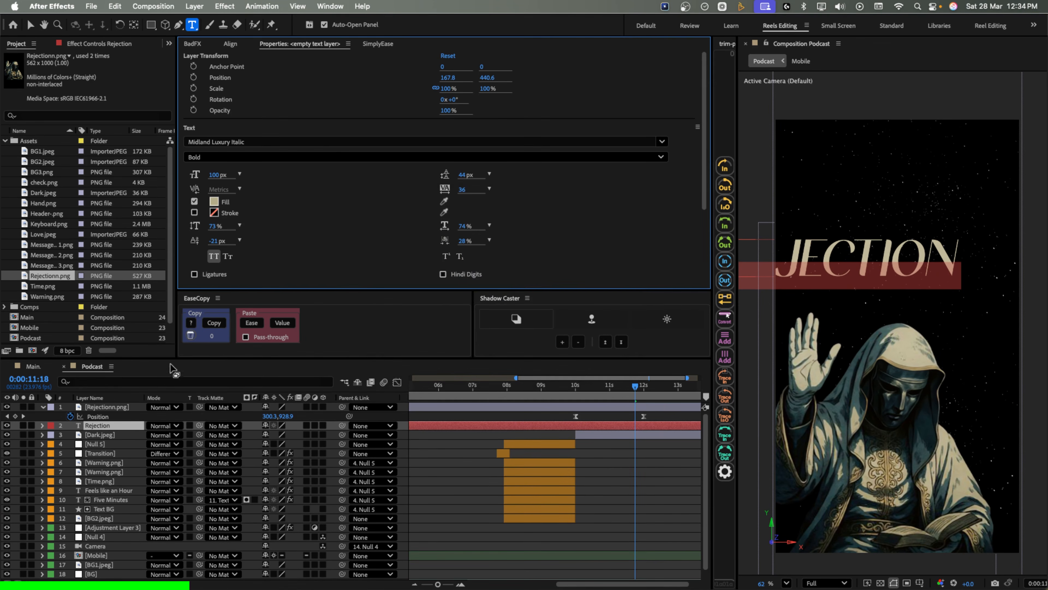
- Set the Rejection title's size to 84 px and place it centred above the figure at about 349.8, 396.6
{"action": "key", "text": "p"}
{"action": "left_click_drag", "start_coordinate": [265, 436], "coordinate": [339, 436]}
{"action": "key", "text": "Escape"}
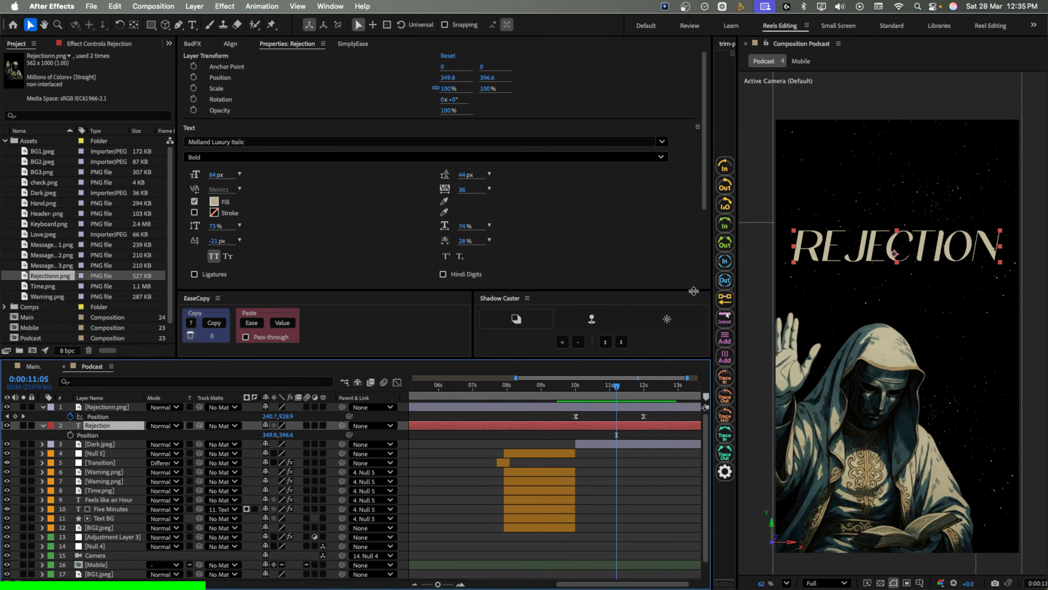
- Add a text animator to the Rejection layer with Position, Opacity and Tracking properties
{"action": "left_click", "coordinate": [44, 426]}
{"action": "left_click", "coordinate": [45, 427]}
{"action": "left_click", "coordinate": [330, 435]}
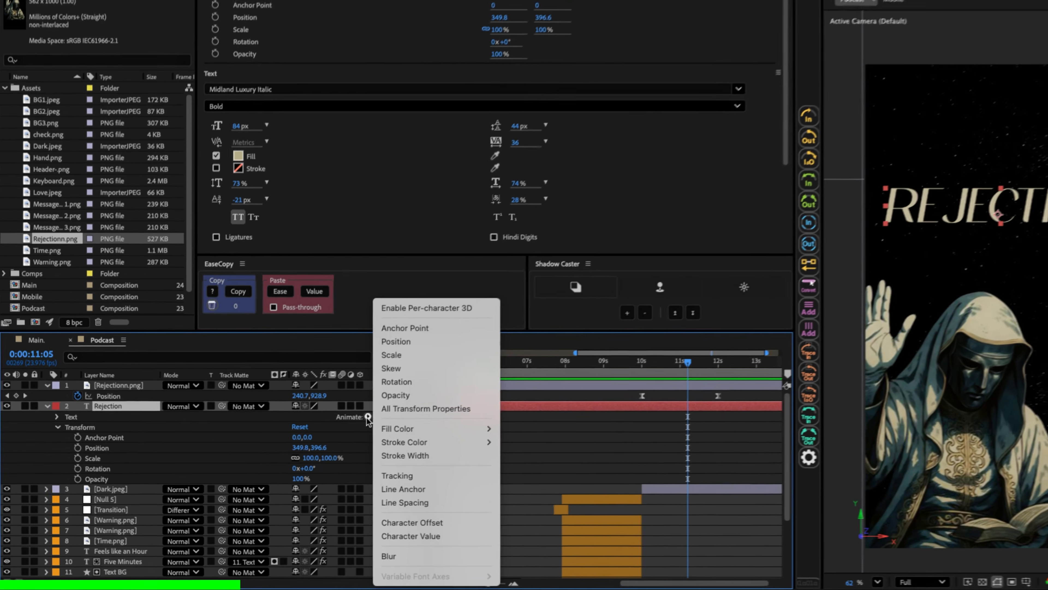
{"action": "left_click", "coordinate": [408, 343]}
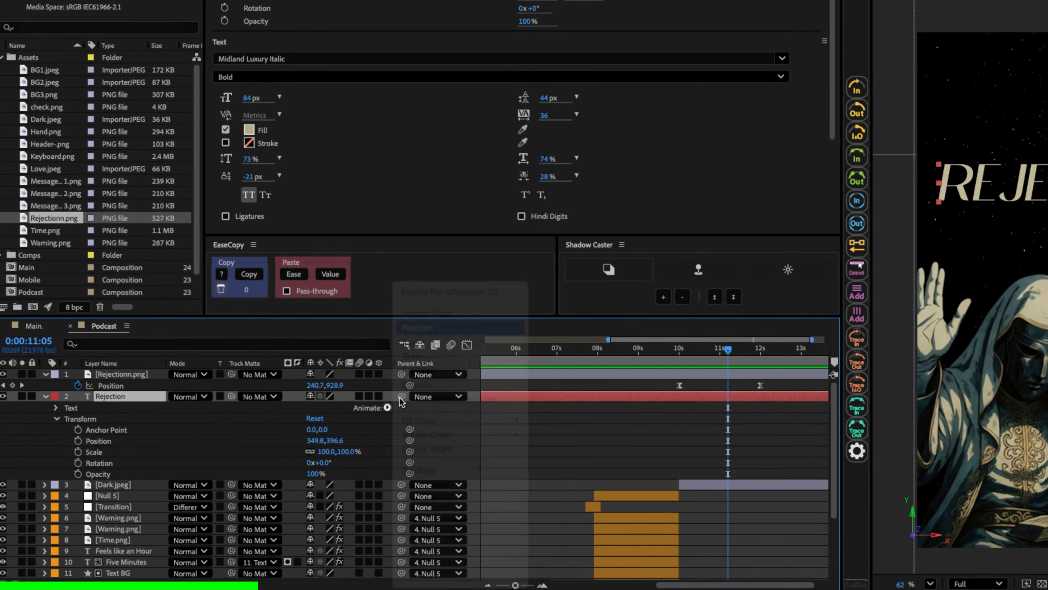
{"action": "left_click", "coordinate": [387, 452]}
{"action": "mouse_move", "coordinate": [399, 454]}
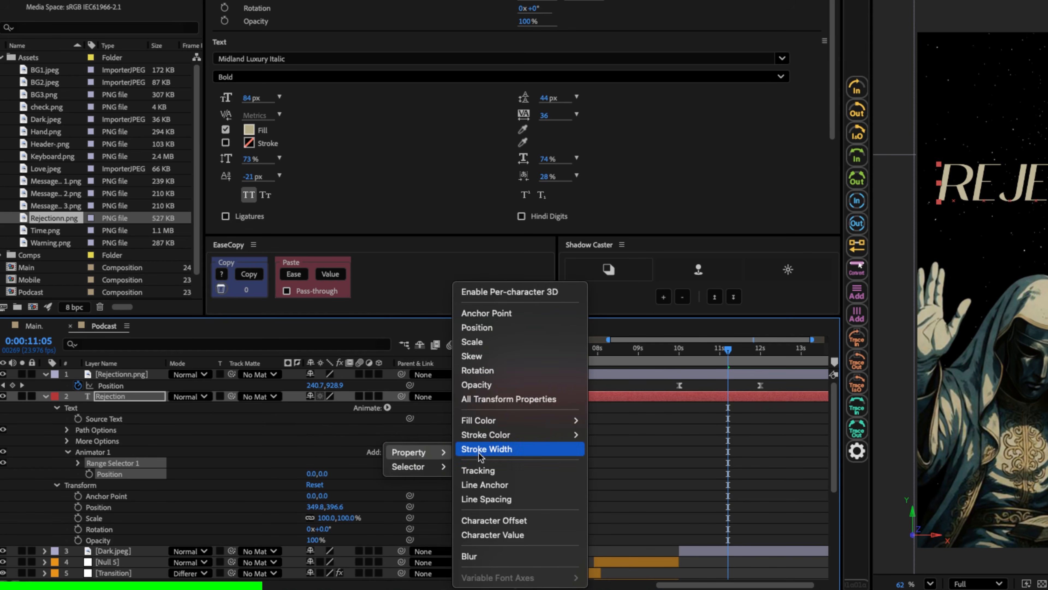
{"action": "left_click", "coordinate": [486, 385]}
{"action": "left_click", "coordinate": [389, 453]}
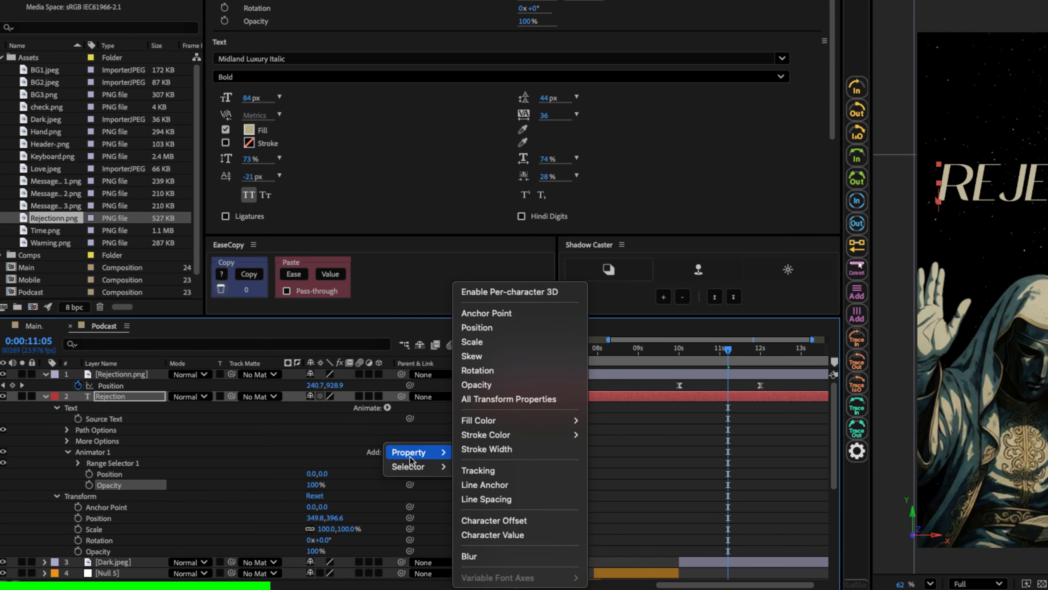
{"action": "left_click", "coordinate": [478, 470]}
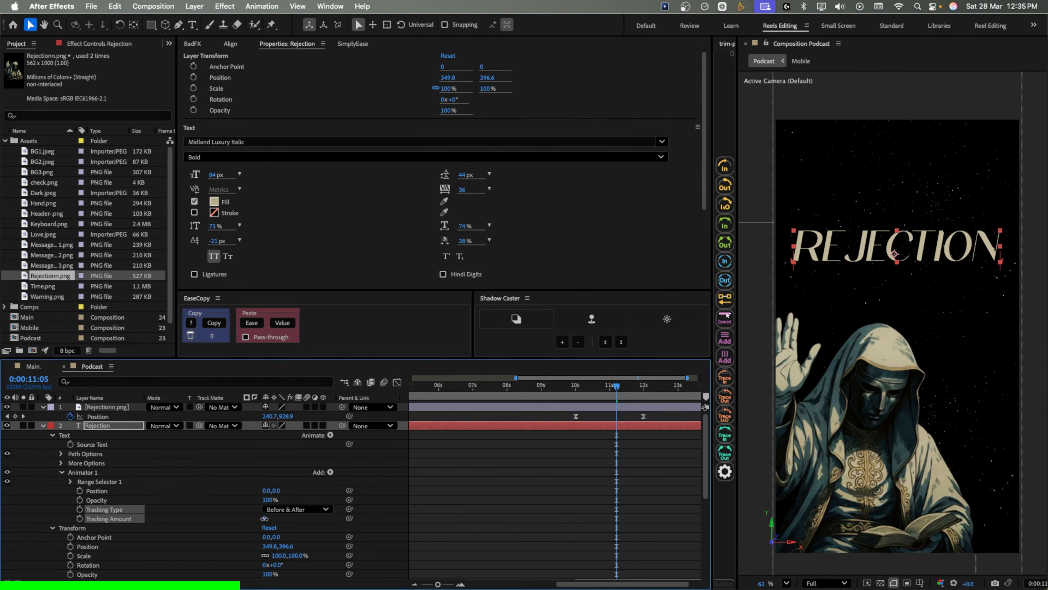
- Set the Rejection animator's Tracking Amount to -56, its horizontal Position to 177 and its Opacity to 0%
{"action": "left_click_drag", "start_coordinate": [272, 519], "coordinate": [237, 522]}
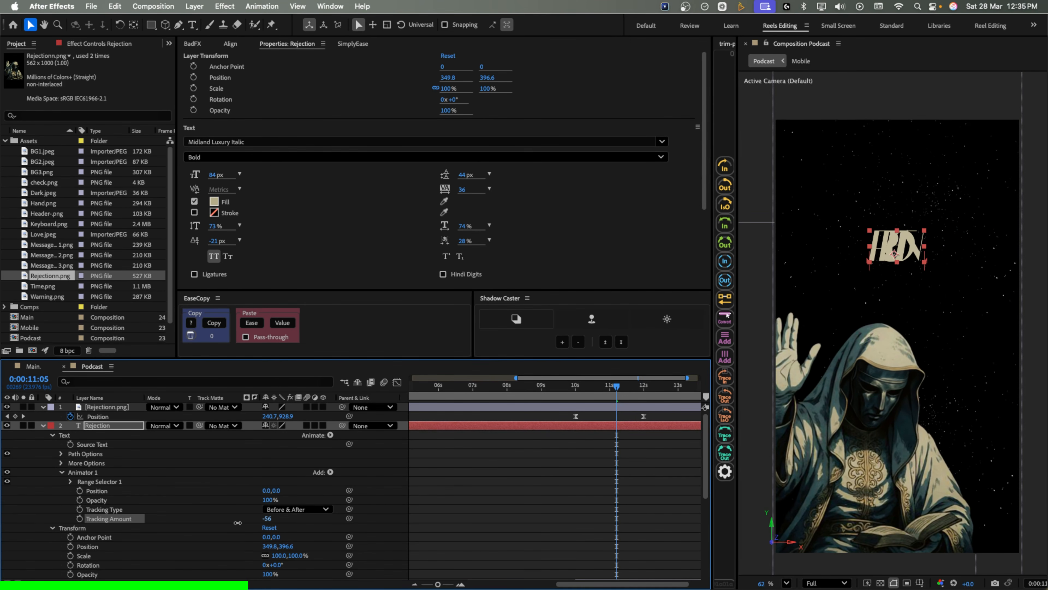
{"action": "left_click_drag", "start_coordinate": [267, 490], "coordinate": [362, 491]}
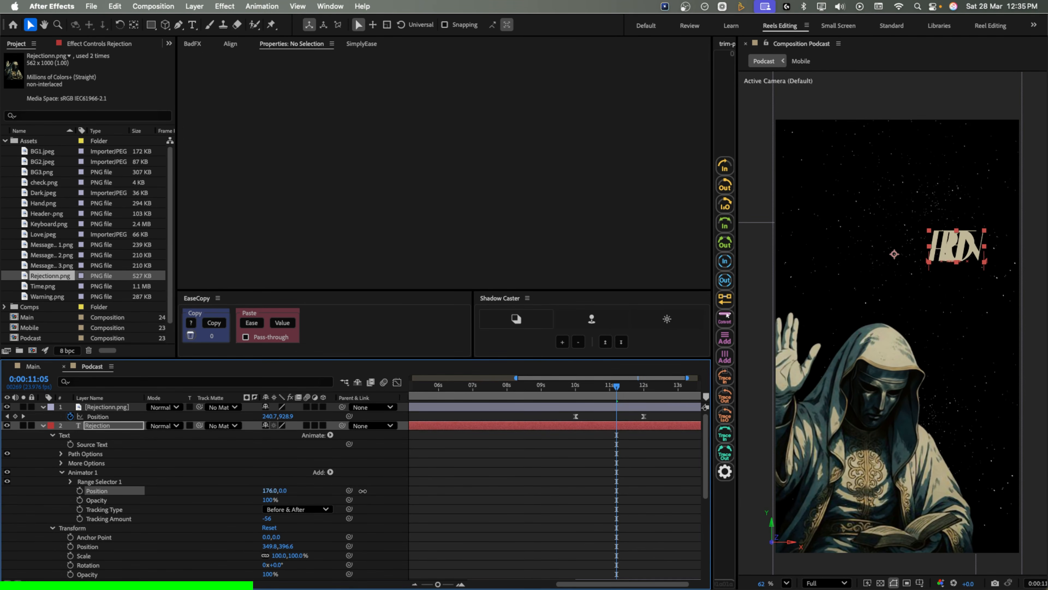
{"action": "left_click_drag", "start_coordinate": [268, 500], "coordinate": [171, 502]}
- Keyframe the Rejection range selector's Offset from 0% at 11:05 to 100% at 12:02
{"action": "left_click", "coordinate": [71, 481]}
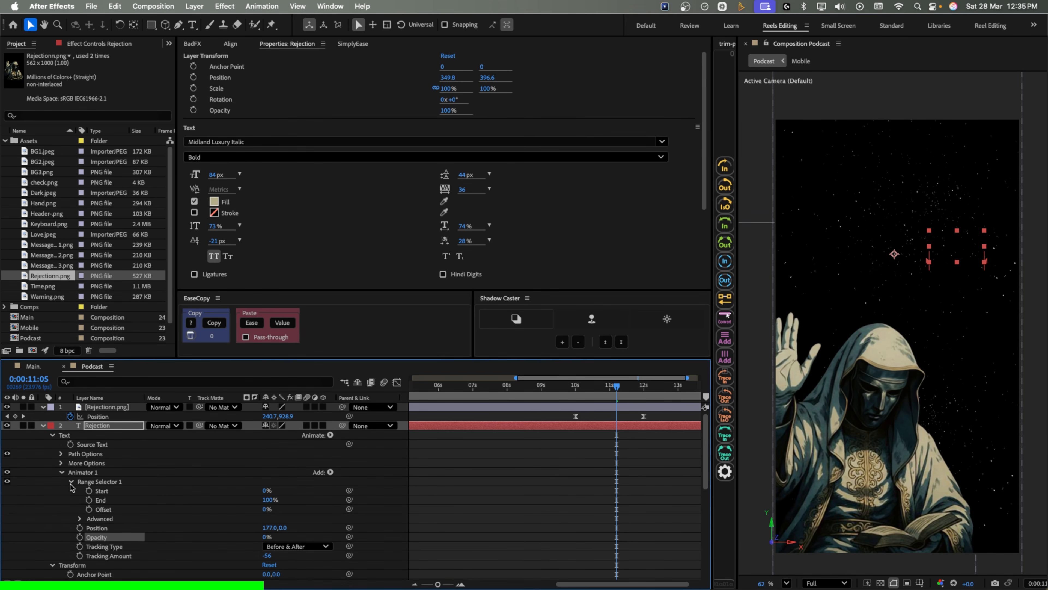
{"action": "left_click", "coordinate": [88, 509]}
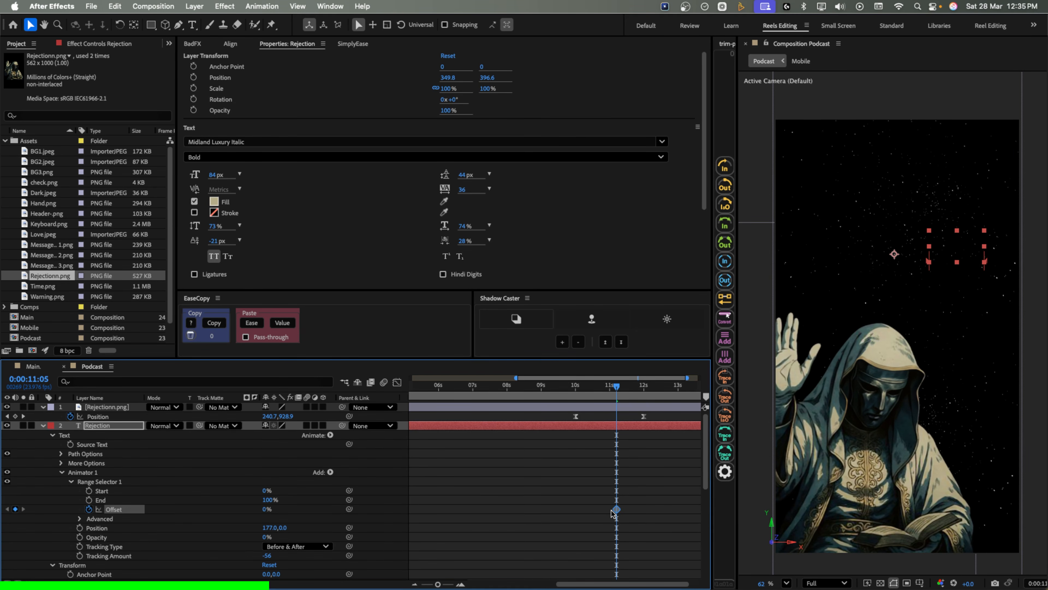
{"action": "left_click_drag", "start_coordinate": [616, 385], "coordinate": [646, 391]}
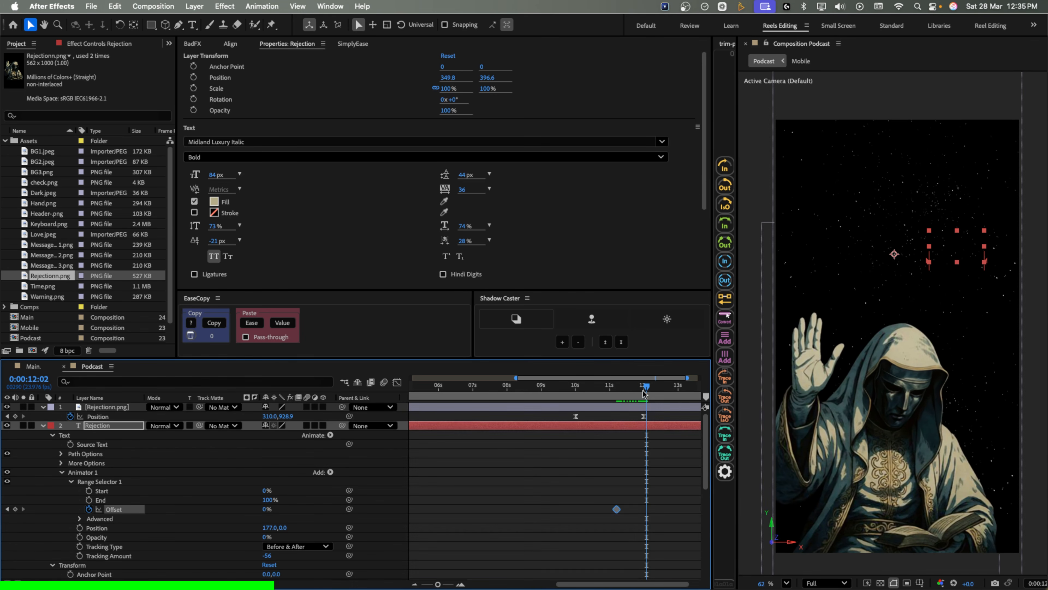
{"action": "left_click", "coordinate": [306, 489]}
{"action": "left_click_drag", "start_coordinate": [265, 513], "coordinate": [411, 513]}
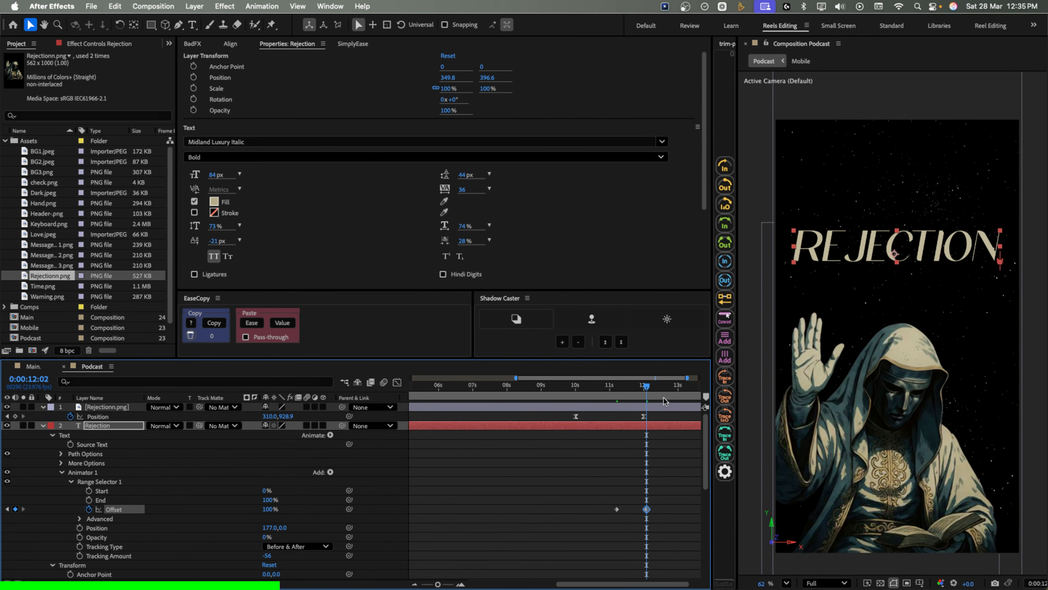
- Reset the Rejection animator's Position to 0,0 and preview the title reveal from 11:01
{"action": "mouse_move", "coordinate": [602, 394]}
{"action": "left_mouse_down"}
{"action": "mouse_move", "coordinate": [649, 403]}
{"action": "mouse_move", "coordinate": [609, 402]}
{"action": "left_mouse_up"}
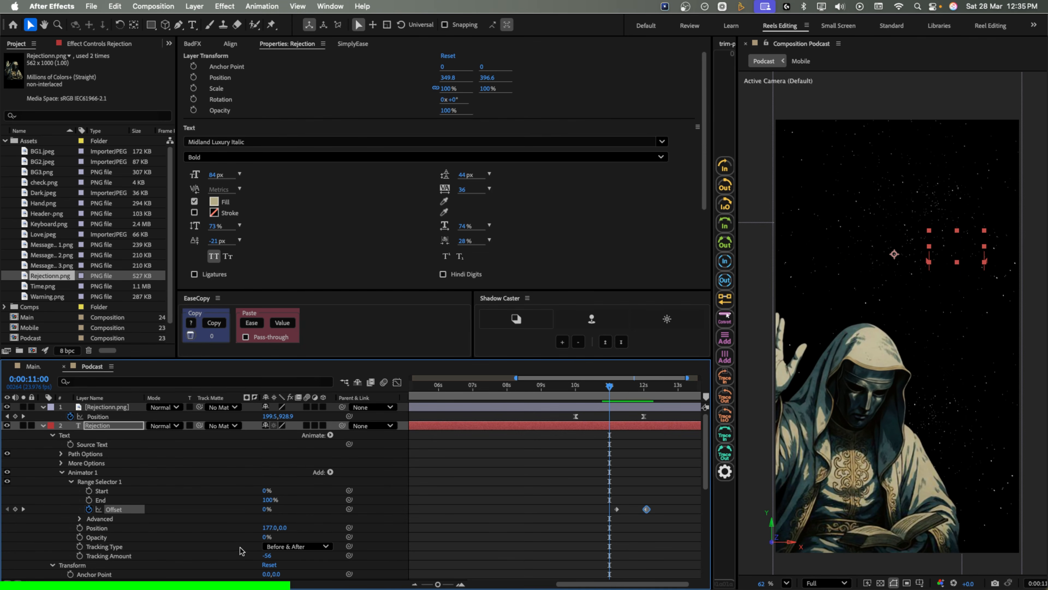
{"action": "left_click", "coordinate": [268, 528]}
{"action": "type", "text": "0"}
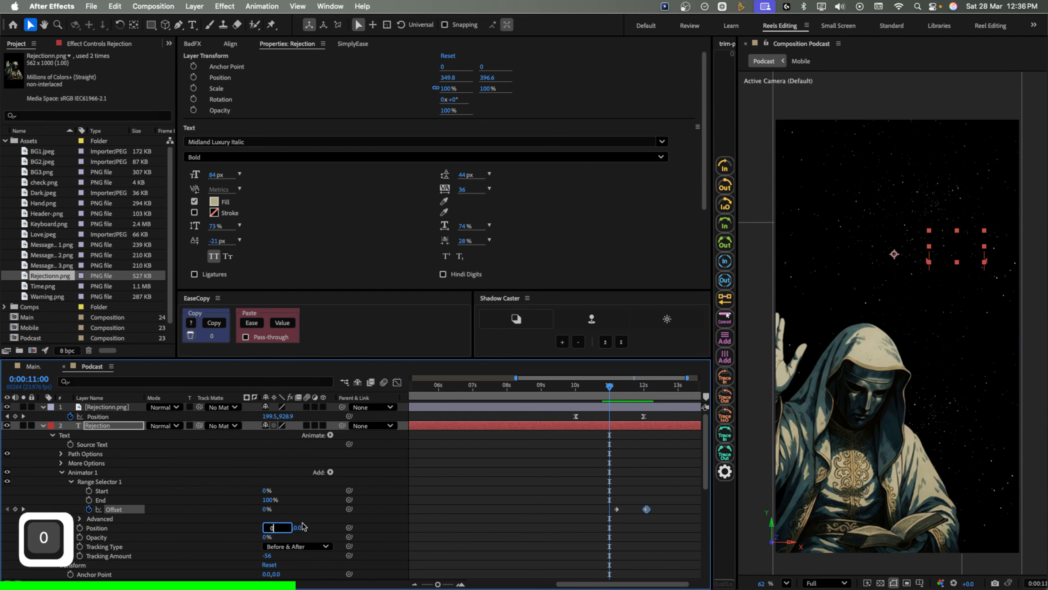
{"action": "left_click", "coordinate": [452, 479]}
{"action": "key", "text": "space"}
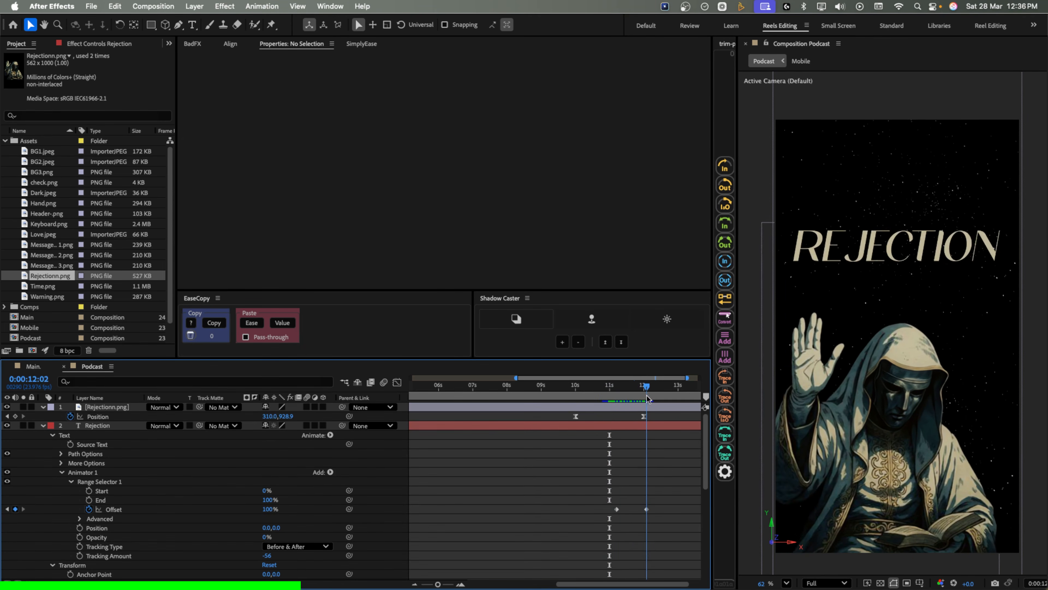
{"action": "key", "text": "space"}
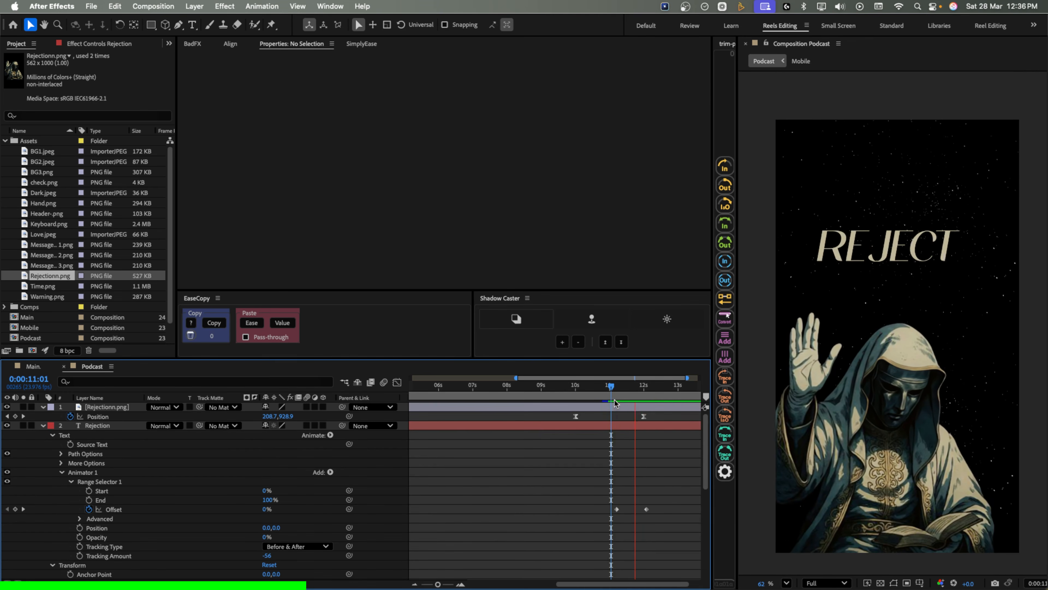
{"action": "key", "text": "space"}
- Shift both Rejection Offset keyframes earlier so they start at about 10:07, and preview from 10:03
{"action": "left_click_drag", "start_coordinate": [654, 492], "coordinate": [585, 509]}
{"action": "left_click", "coordinate": [579, 388]}
{"action": "key", "text": "space"}
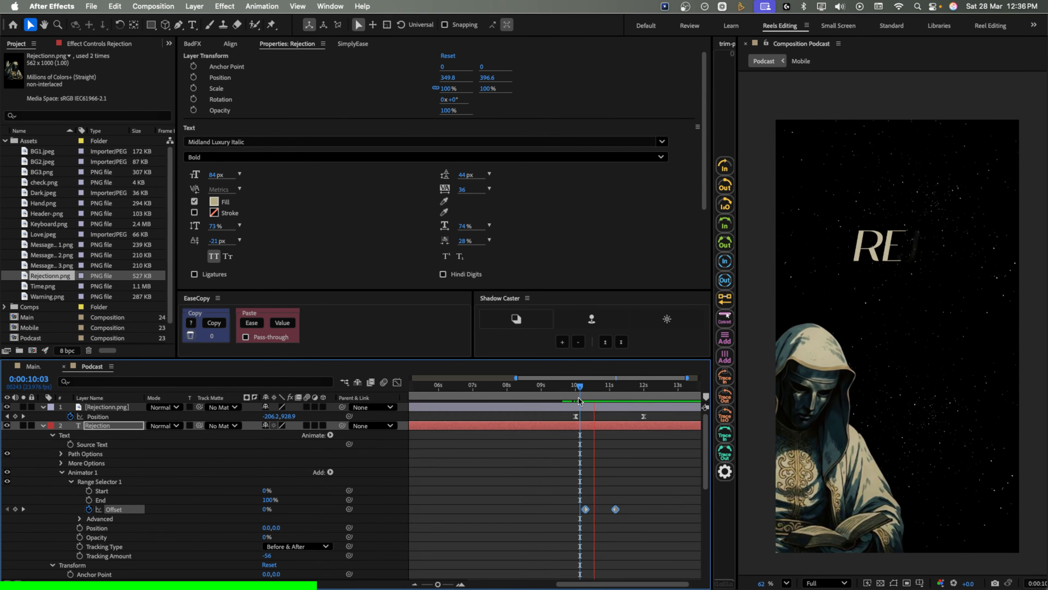
{"action": "key", "text": "space"}
- Move the Rejection title's ending Offset keyframe to about 10:20 and preview from 9:23
{"action": "left_click", "coordinate": [638, 516]}
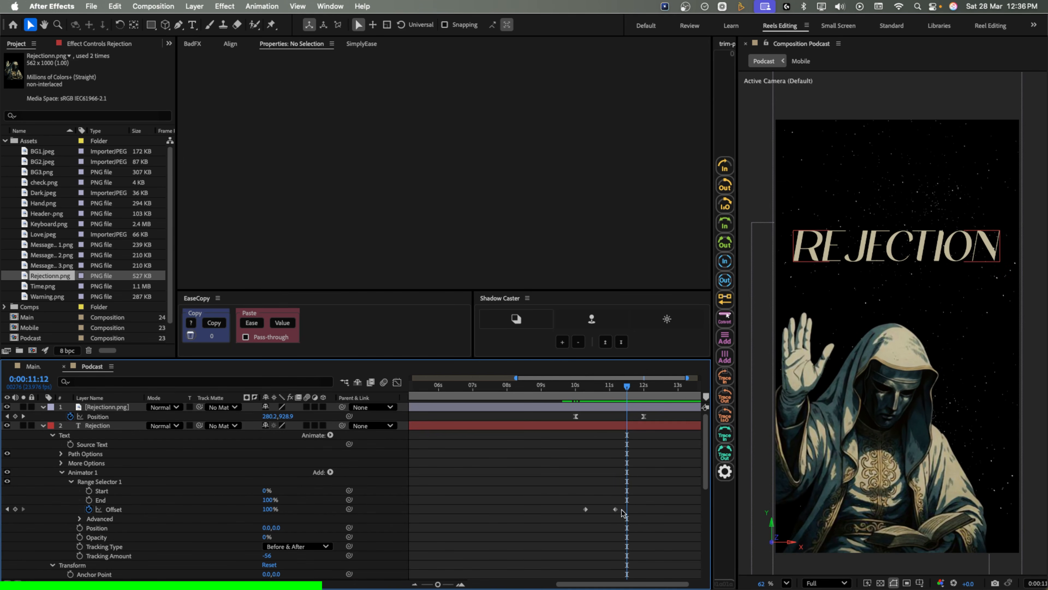
{"action": "left_click_drag", "start_coordinate": [615, 509], "coordinate": [604, 509]}
{"action": "left_click", "coordinate": [574, 388]}
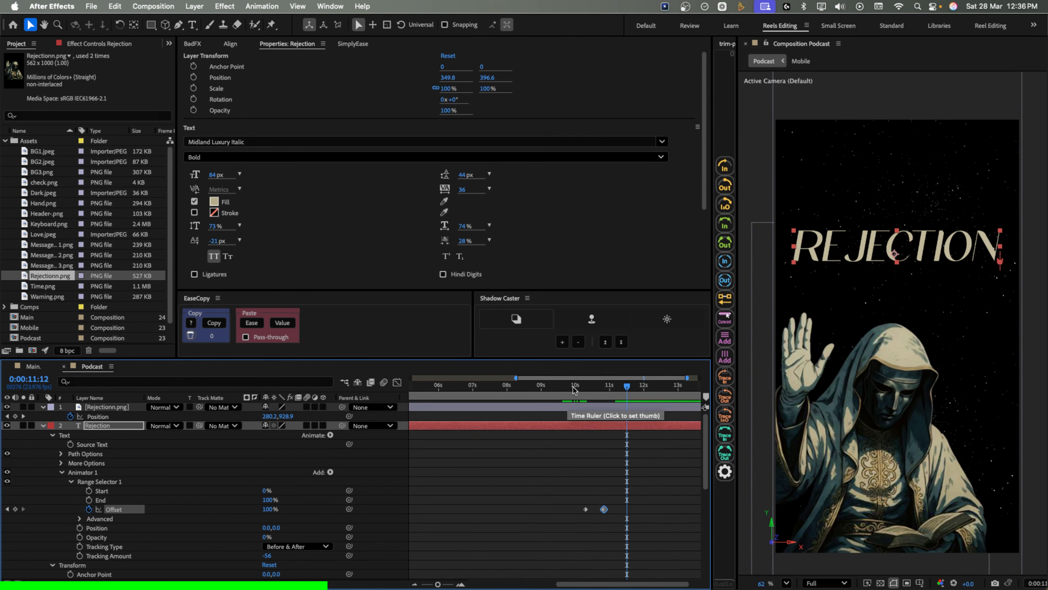
{"action": "key", "text": "space"}
{"action": "key", "text": "space"}
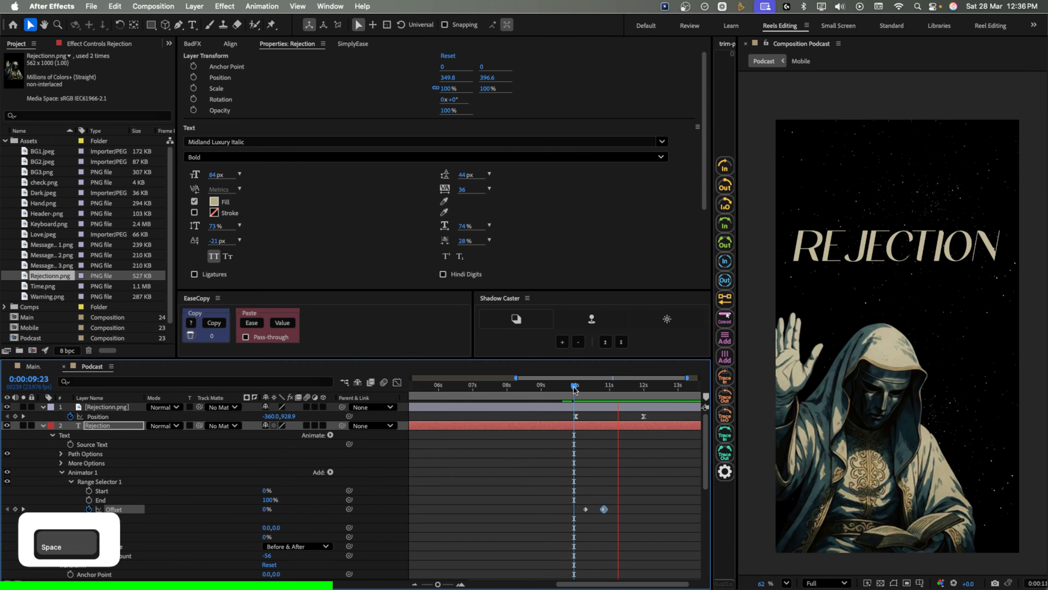
- Apply Easy Ease to both Offset keyframes of the Rejection title
{"action": "left_click", "coordinate": [529, 520]}
{"action": "left_click_drag", "start_coordinate": [623, 508], "coordinate": [575, 520]}
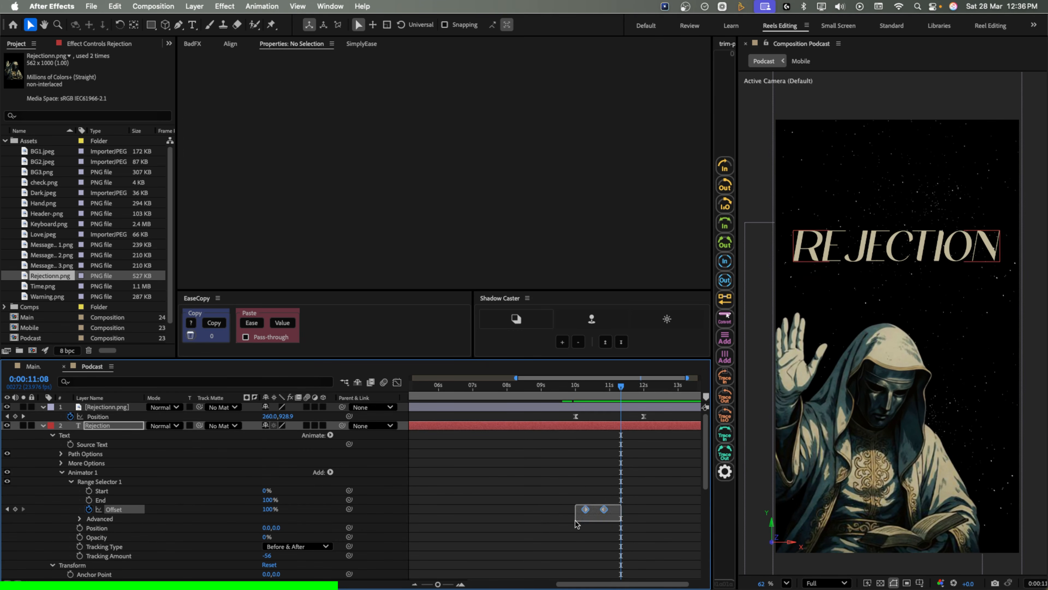
{"action": "key", "text": "F9"}
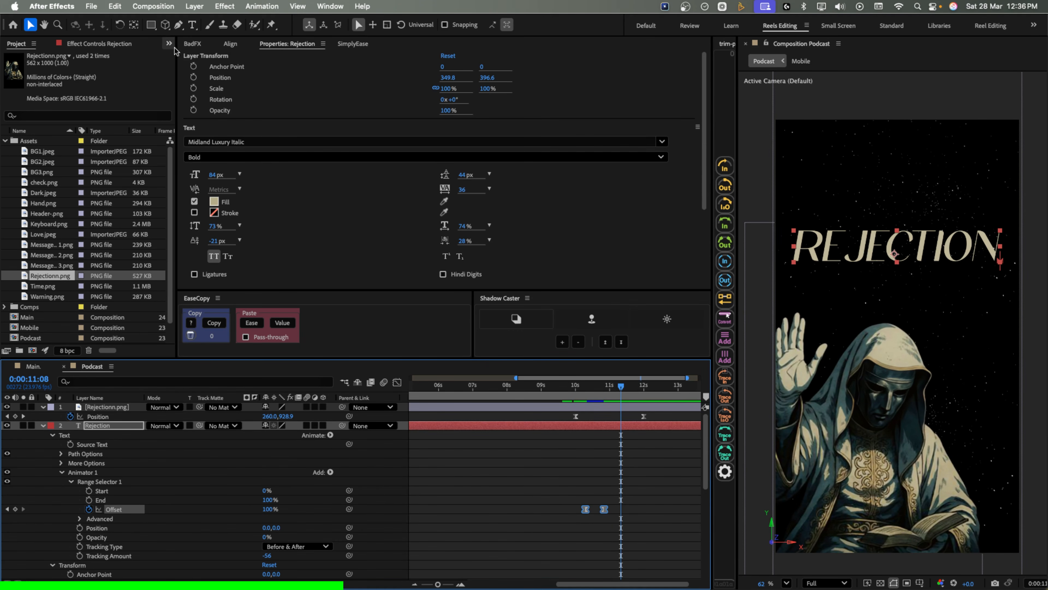
- Apply the Deep Glow 2 effect to the Rejection title and set its Exposure to 0.10
{"action": "left_click", "coordinate": [169, 43]}
{"action": "left_click", "coordinate": [182, 84]}
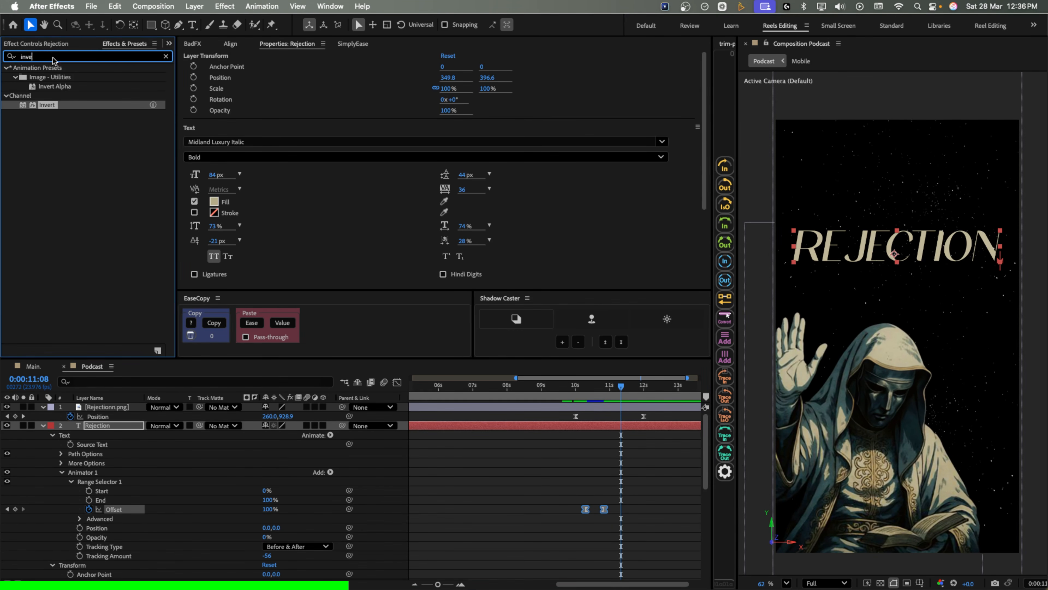
{"action": "type", "text": "dee"}
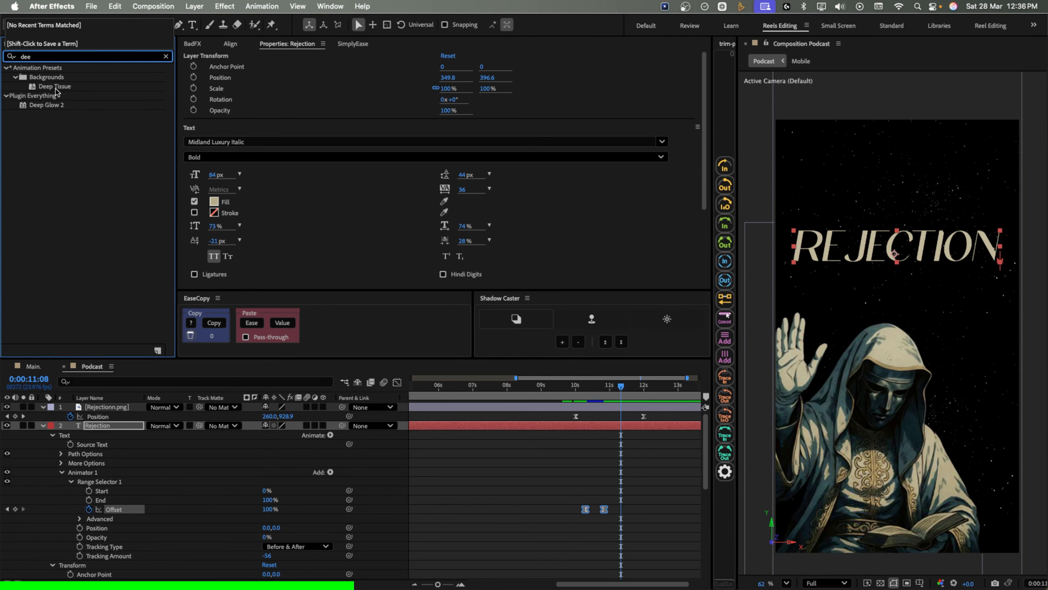
{"action": "double_click", "coordinate": [54, 106]}
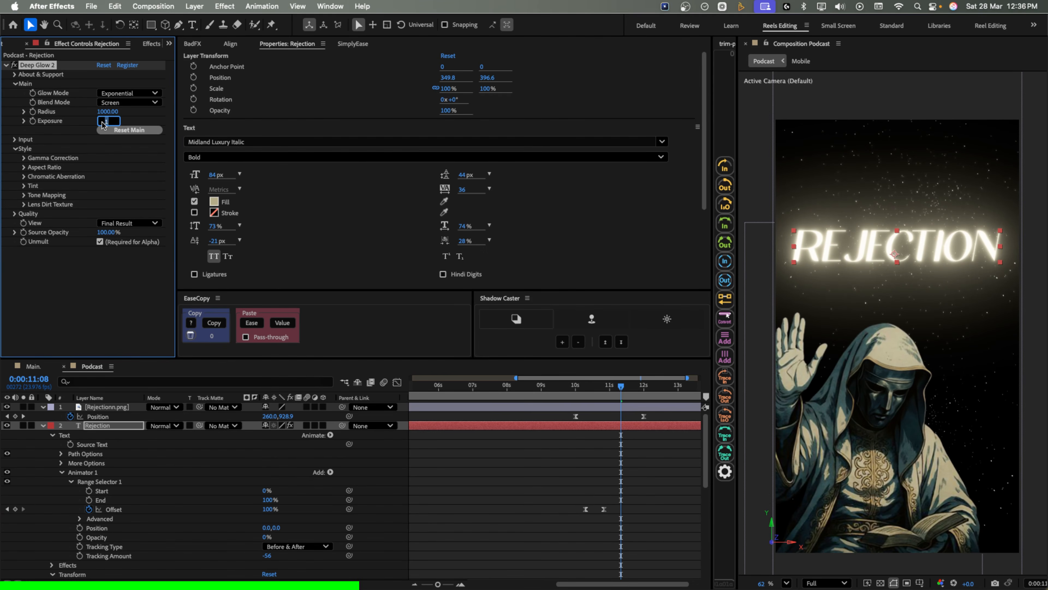
{"action": "type", "text": "0/"}
{"action": "key", "text": "BackSpace"}
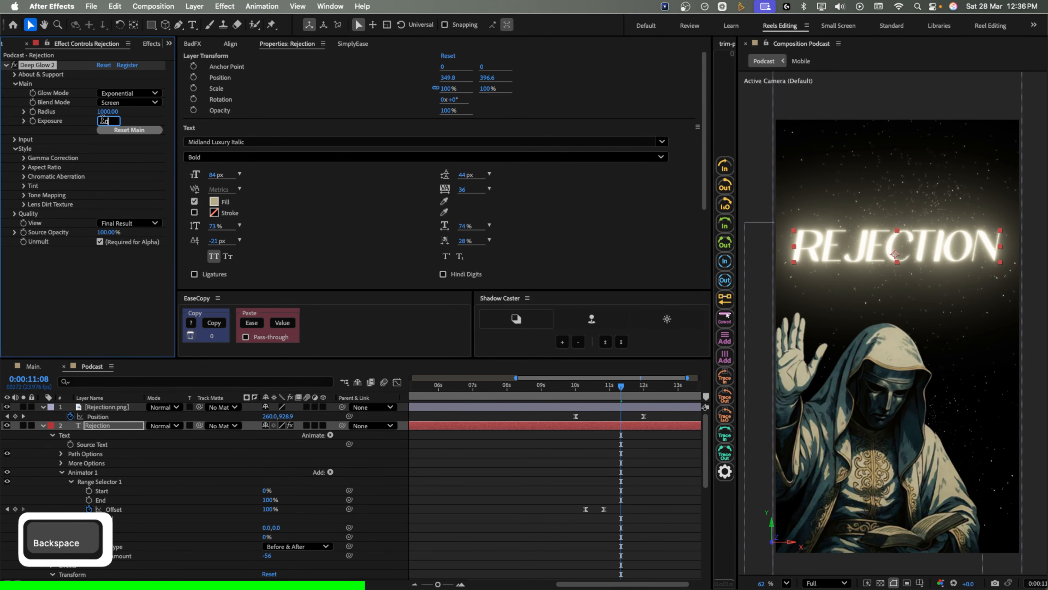
{"action": "type", "text": ".1"}
{"action": "left_click", "coordinate": [127, 119]}
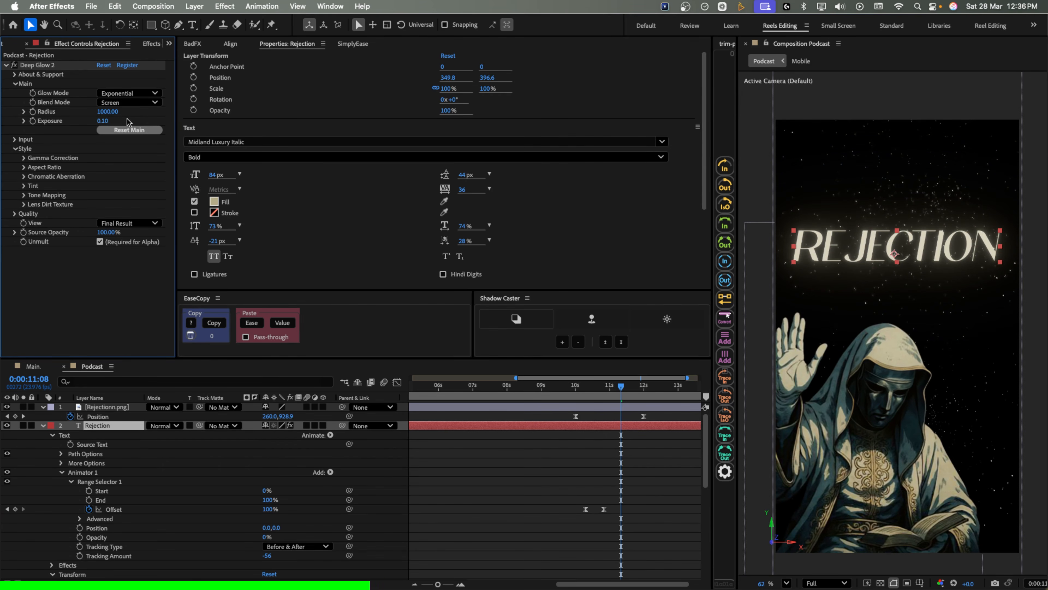
- Move Rejectionn.png's ending Position keyframe to about 11:17 and the title's ending Offset keyframe to about 11:04, then preview from 9:11
{"action": "left_click", "coordinate": [566, 388]}
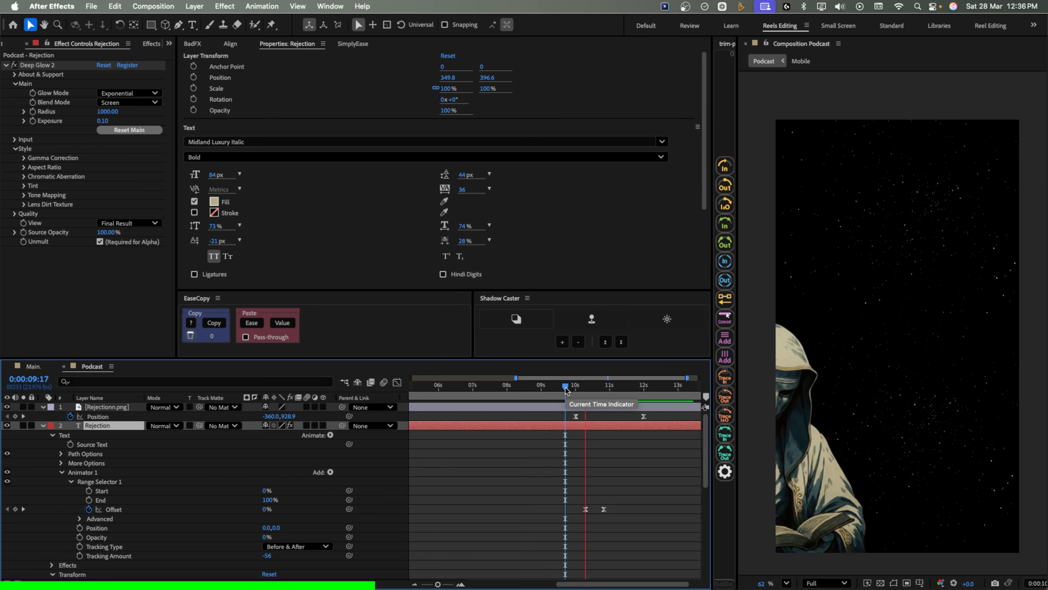
{"action": "left_click_drag", "start_coordinate": [565, 388], "coordinate": [635, 416]}
{"action": "left_click", "coordinate": [608, 509]}
{"action": "left_click", "coordinate": [557, 396]}
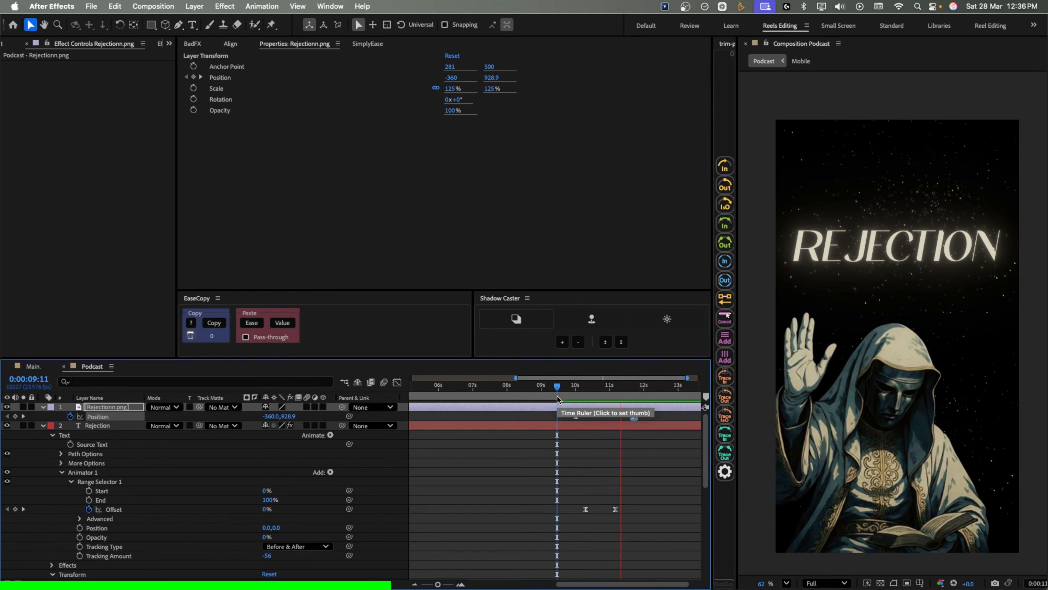
{"action": "key", "text": "space"}
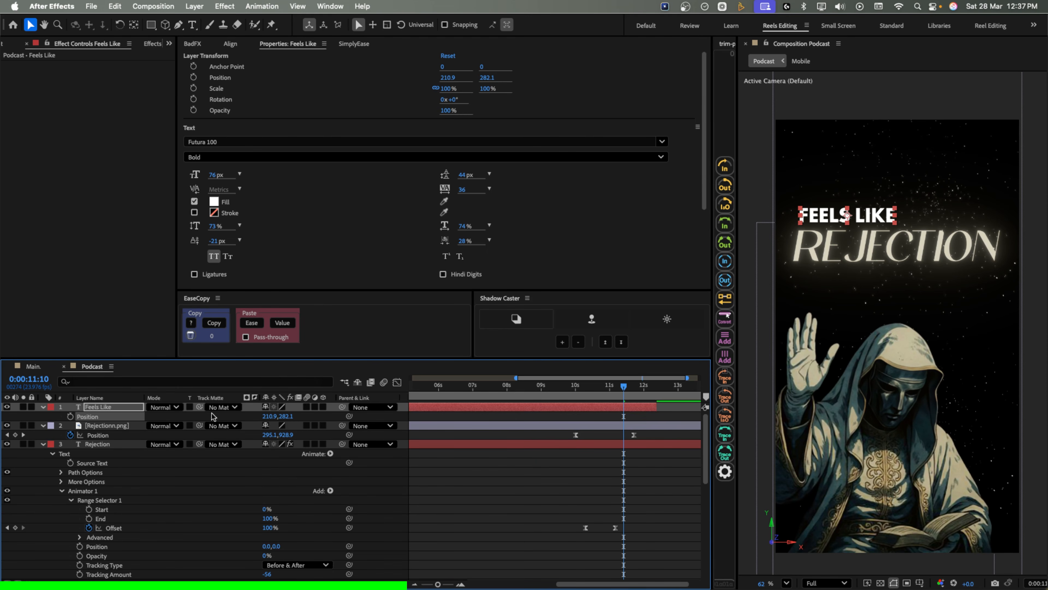
- Examine the Position, Opacity and Blur settings of the Feels Like text animator and preview its reveal from 10:04
{"action": "left_click", "coordinate": [104, 406]}
{"action": "left_click", "coordinate": [44, 407]}
{"action": "left_click", "coordinate": [44, 407]}
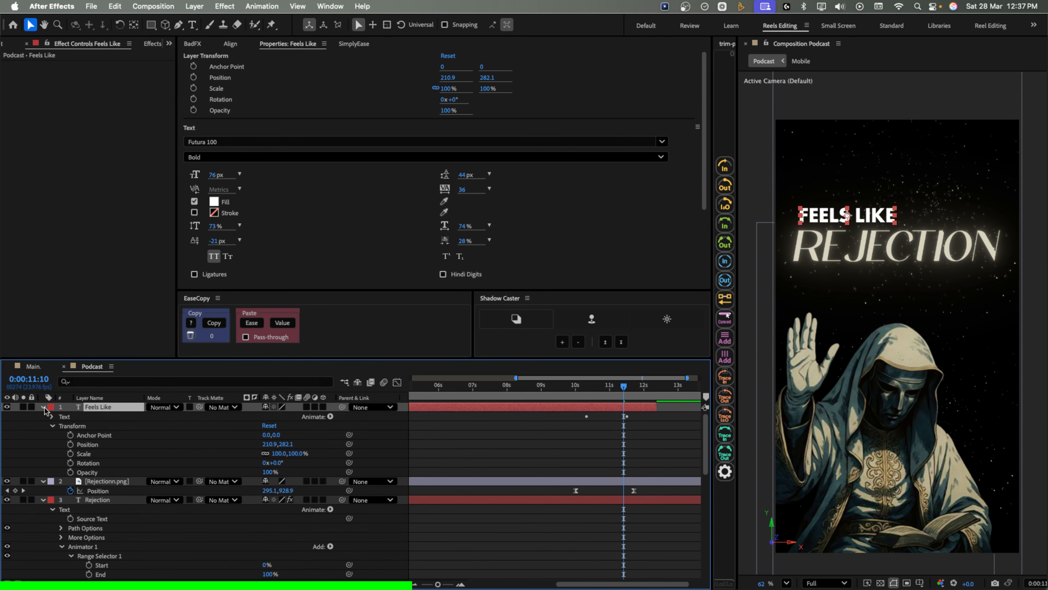
{"action": "left_click", "coordinate": [52, 416]}
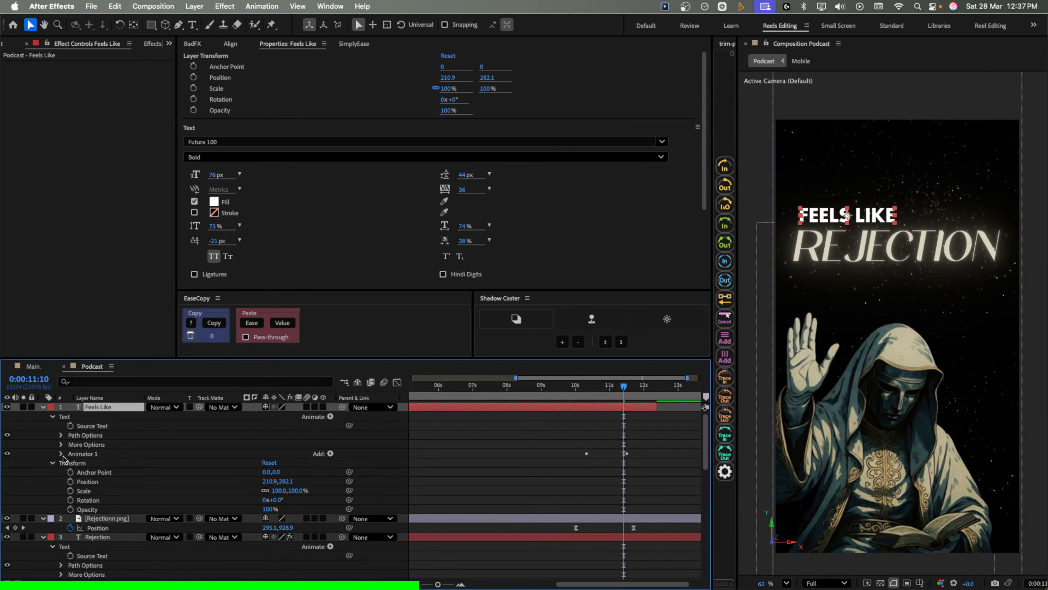
{"action": "left_click", "coordinate": [62, 454]}
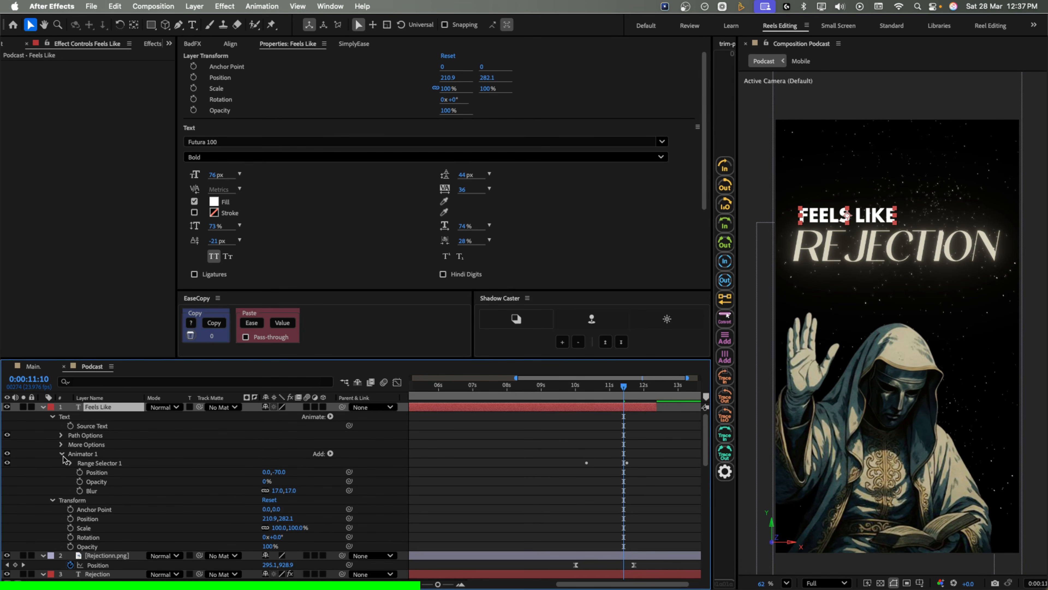
{"action": "left_click", "coordinate": [96, 474]}
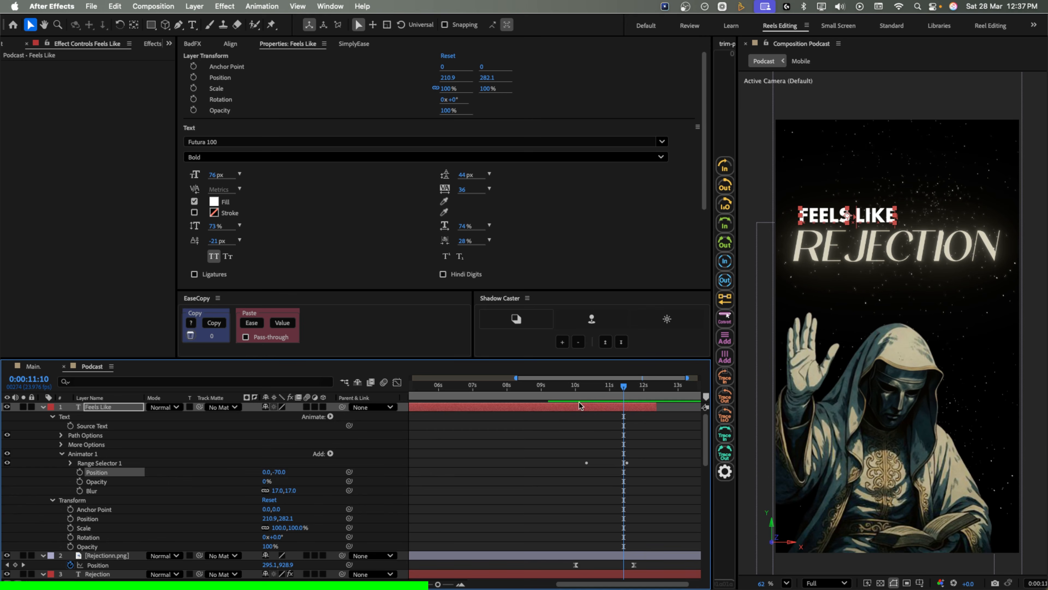
{"action": "left_click_drag", "start_coordinate": [584, 390], "coordinate": [604, 400]}
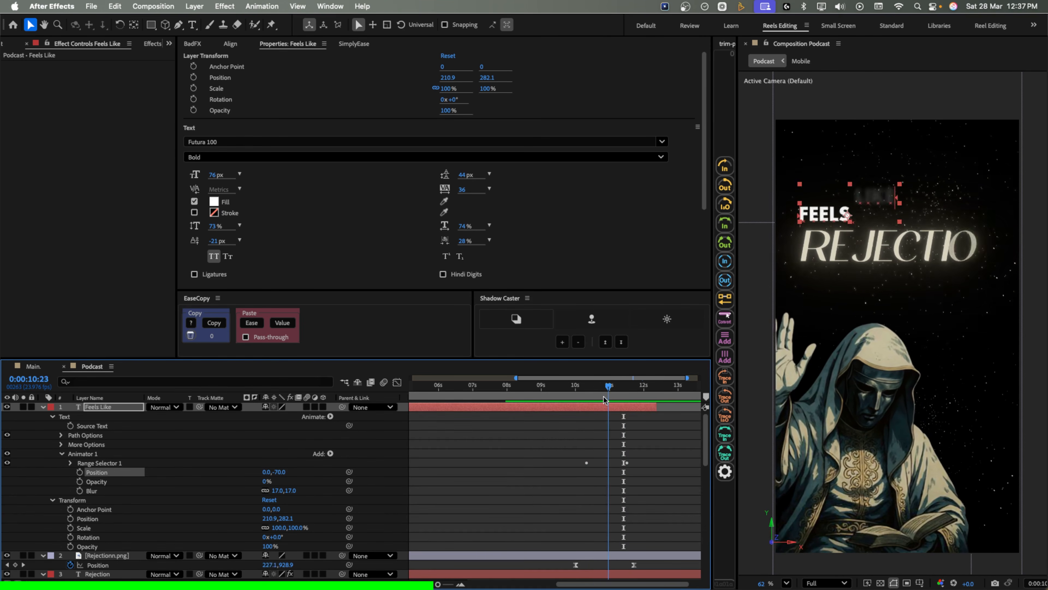
{"action": "left_click", "coordinate": [581, 401]}
{"action": "key", "text": "space"}
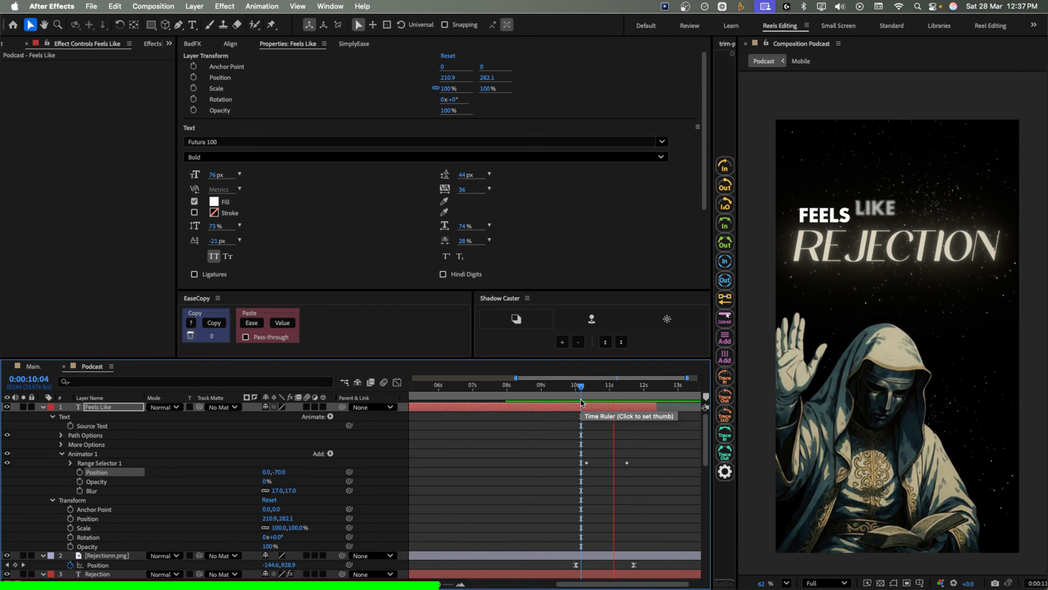
- Adjust the timing of the Feels Like layer on the timeline, previewing its reveal from 9:07 and 10:03
{"action": "key", "text": "space"}
{"action": "left_click", "coordinate": [556, 406]}
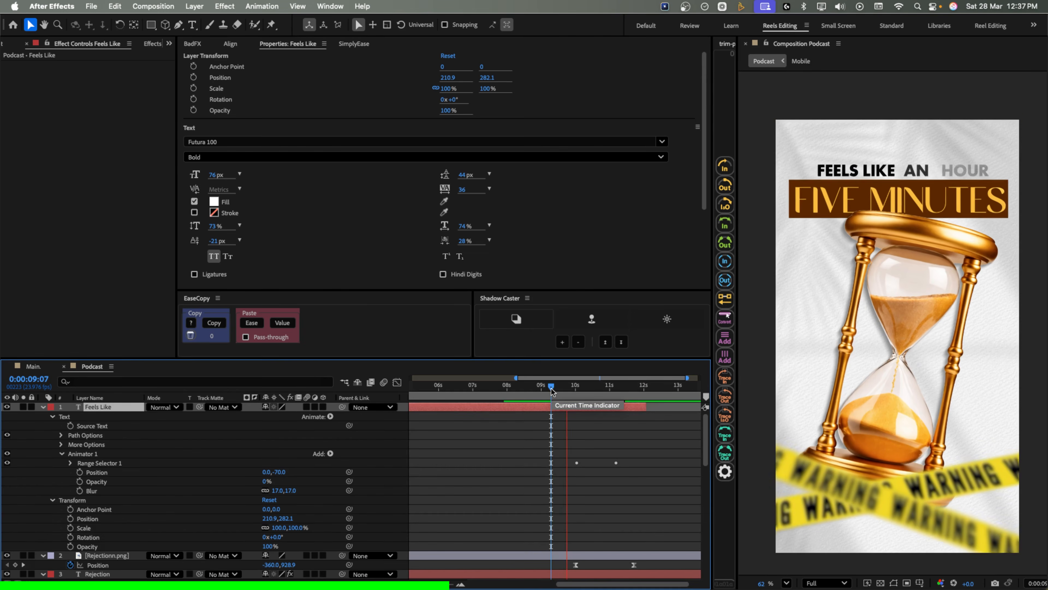
{"action": "key", "text": "space"}
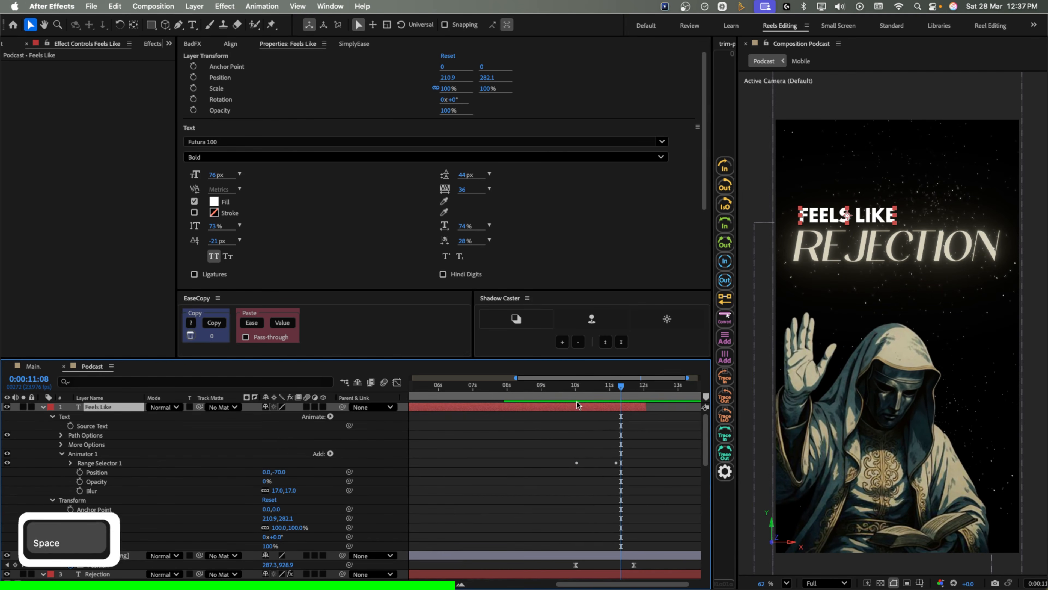
{"action": "left_click", "coordinate": [580, 391]}
{"action": "key", "text": "space"}
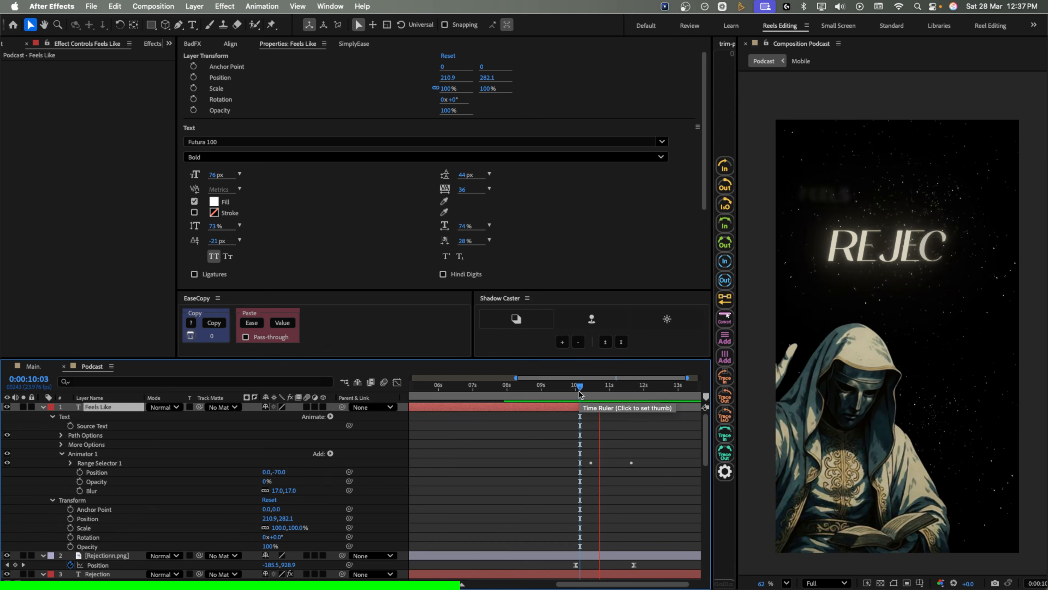
{"action": "key", "text": "space"}
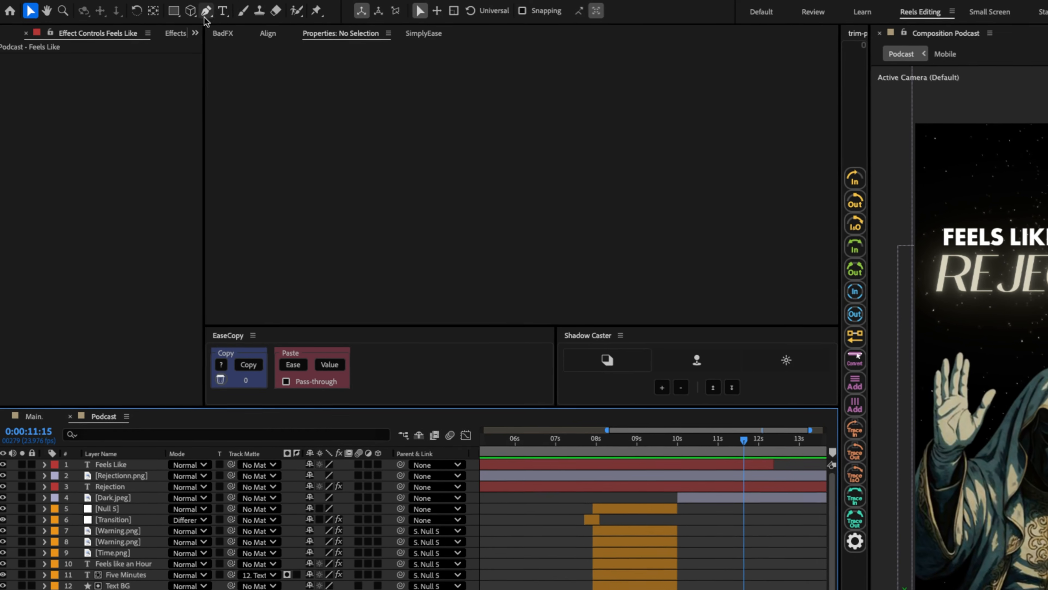
- Start a Pen path just outside the frame's lower-left corner, with fill set to None and a 1 px stroke
{"action": "left_click", "coordinate": [206, 10]}
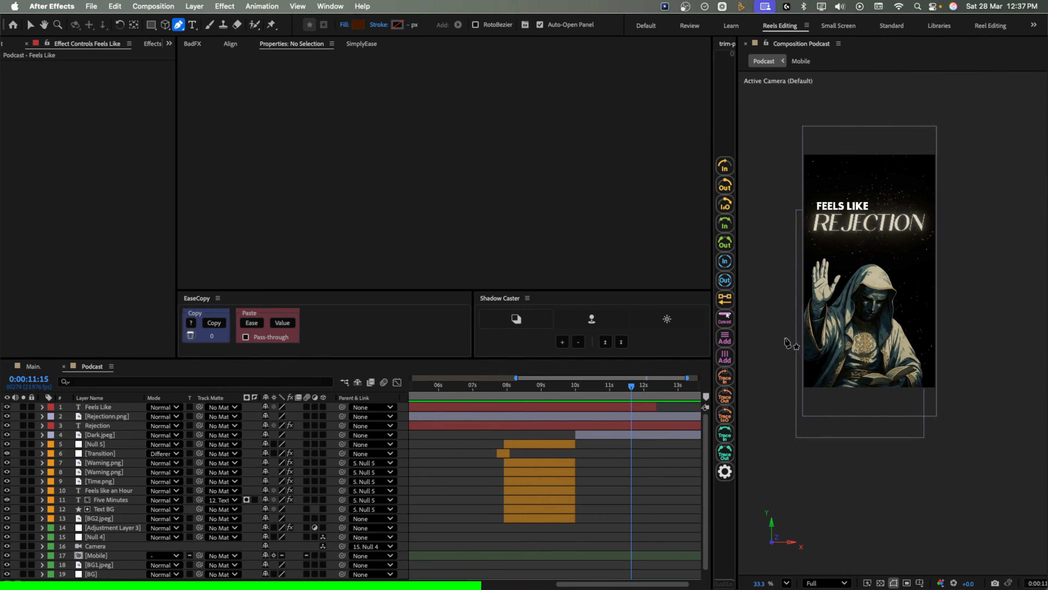
{"action": "left_click", "coordinate": [795, 391]}
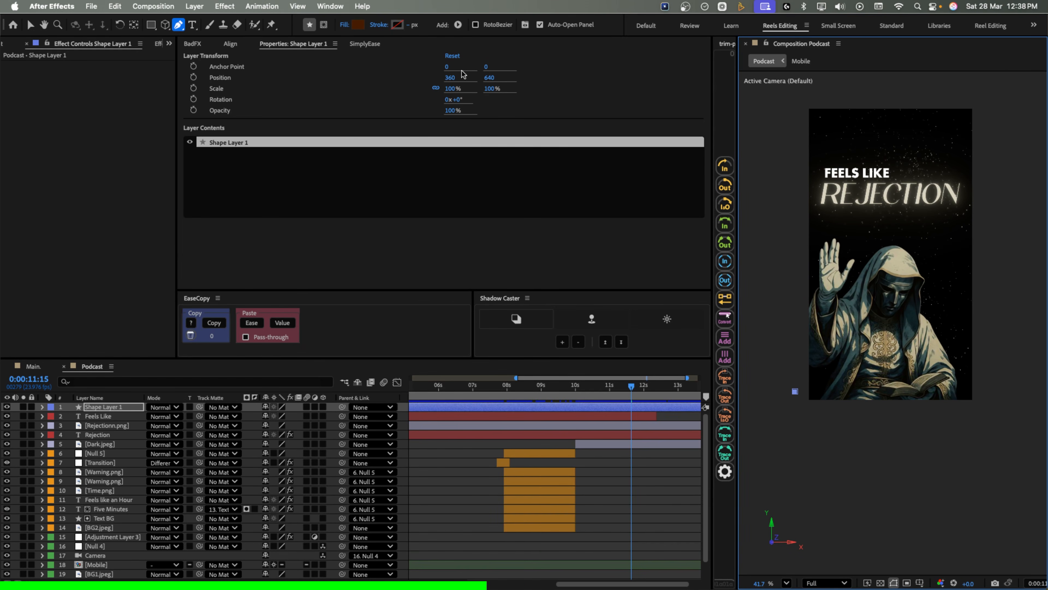
{"action": "left_click", "coordinate": [344, 25]}
{"action": "left_click", "coordinate": [466, 274]}
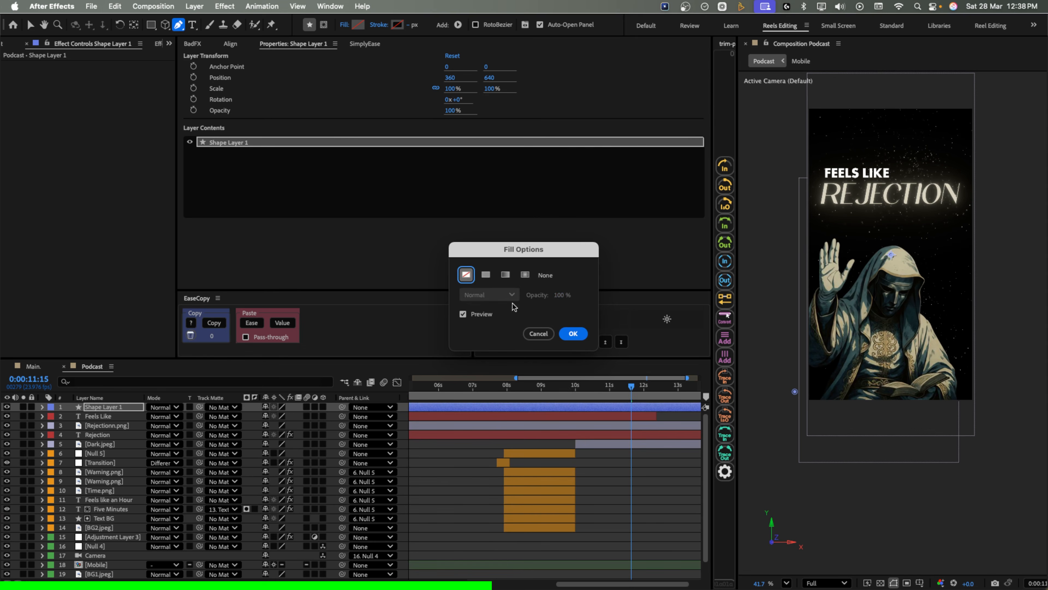
{"action": "left_click", "coordinate": [571, 334]}
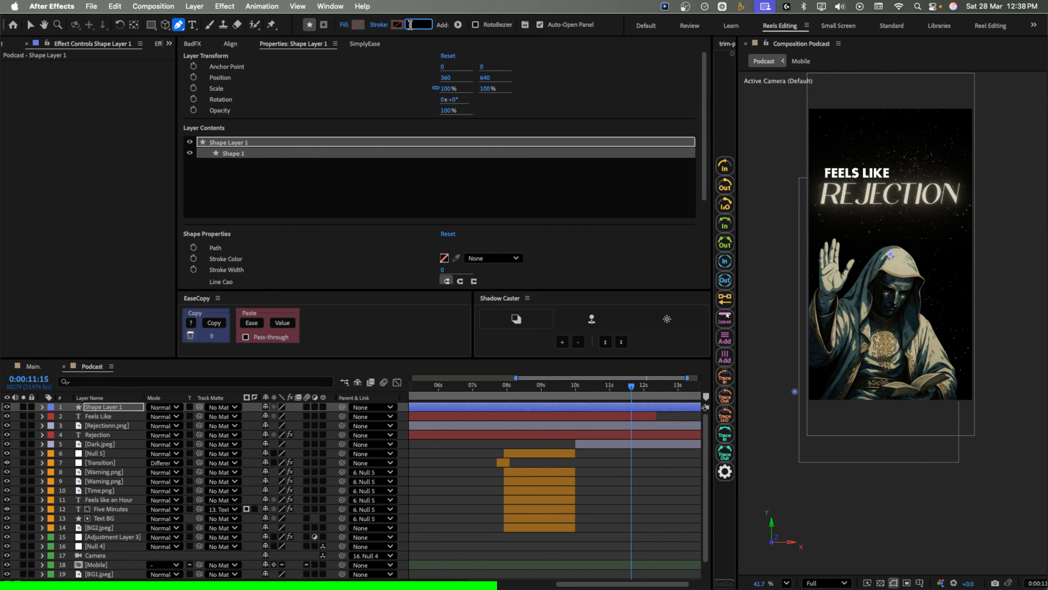
{"action": "type", "text": "1"}
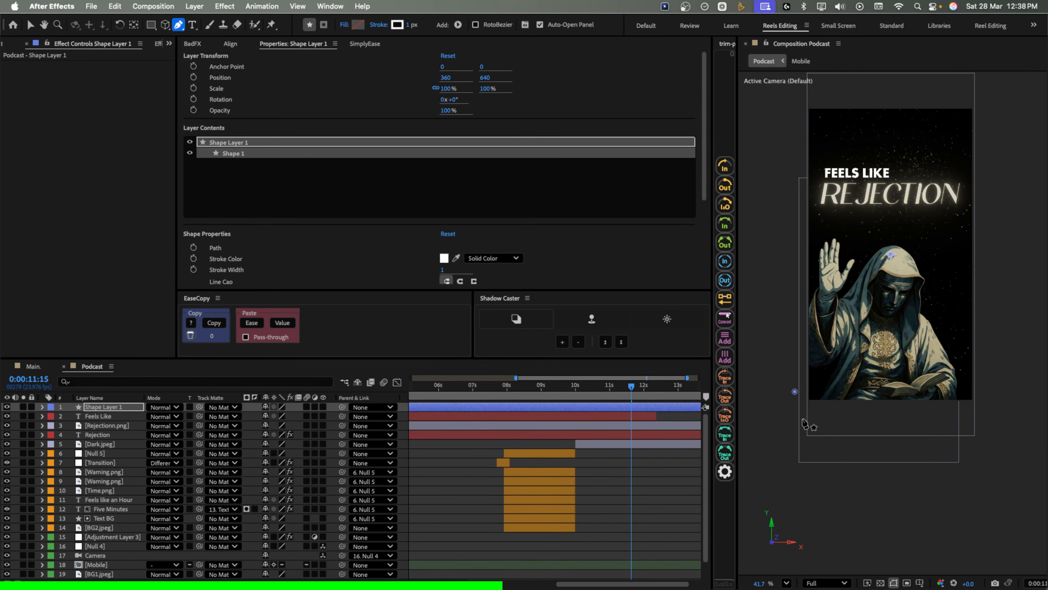
- Extend the path to a point above the frame's upper-right area and bend it into a smooth arc behind the title
{"action": "left_click", "coordinate": [795, 393]}
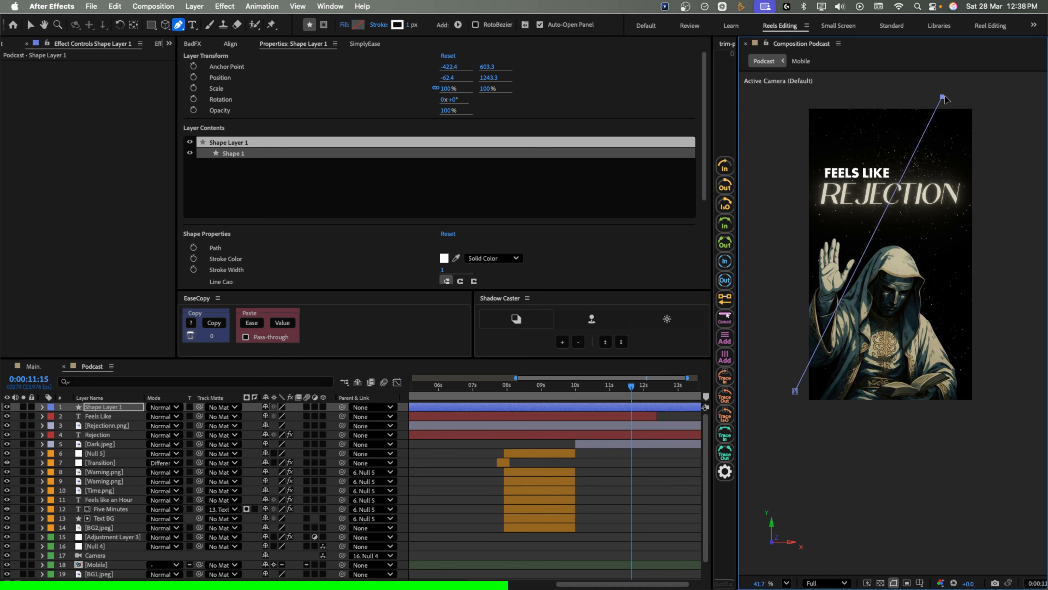
{"action": "mouse_move", "coordinate": [943, 96]}
{"action": "left_mouse_down"}
{"action": "mouse_move", "coordinate": [903, 74]}
{"action": "mouse_move", "coordinate": [929, 112]}
{"action": "left_mouse_up"}
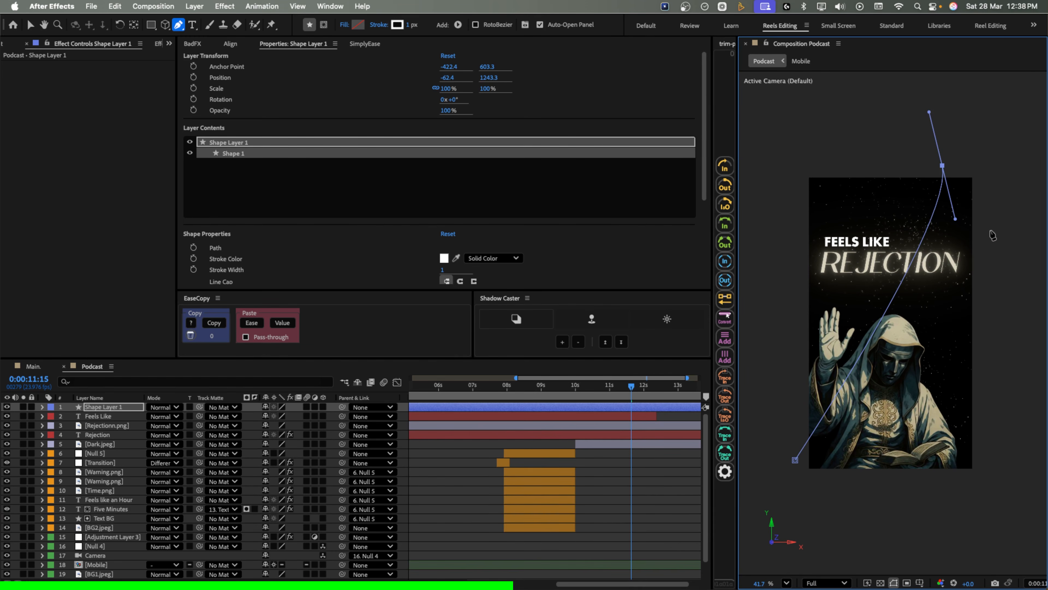
{"action": "left_click_drag", "start_coordinate": [957, 226], "coordinate": [949, 327]}
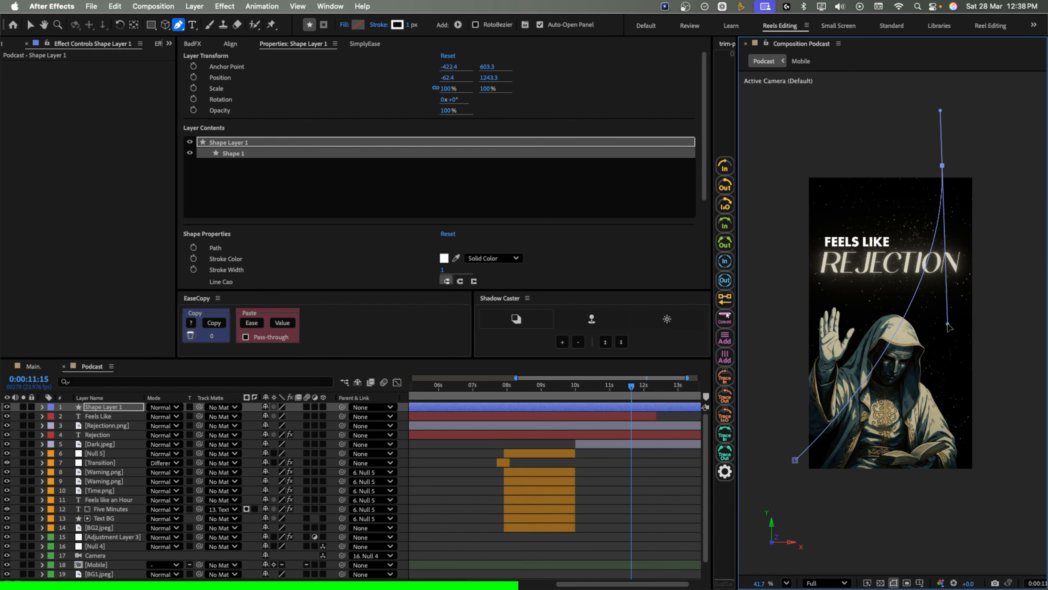
- Rename the new shape layer Trim Path and place it below the Rejection title, above Dark.jpeg
{"action": "left_click", "coordinate": [118, 409]}
{"action": "key", "text": "Return"}
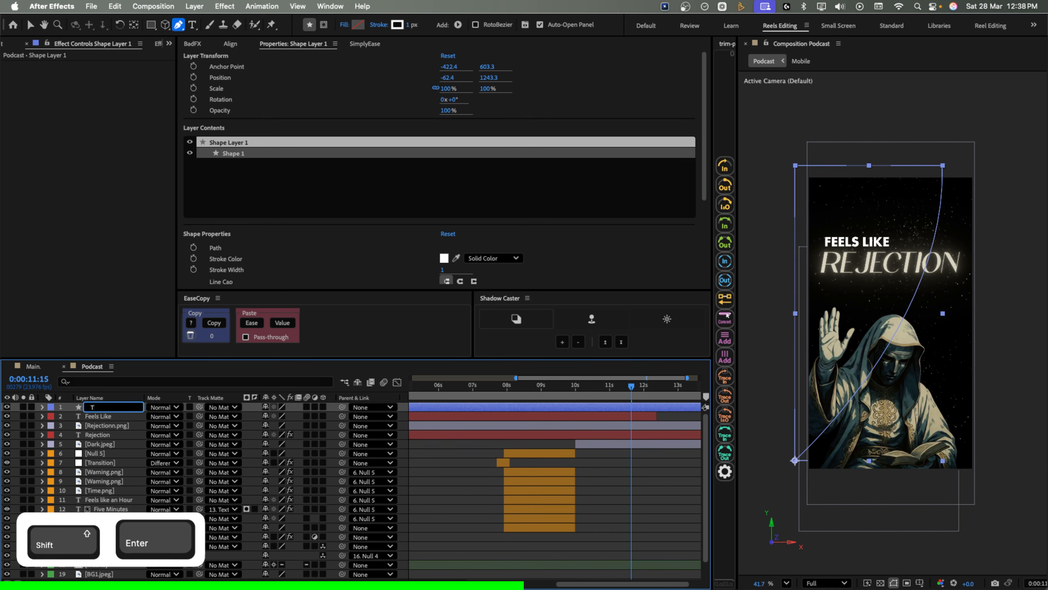
{"action": "type", "text": "TR"}
{"action": "key", "text": "BackSpace"}
{"action": "type", "text": "rim Path"}
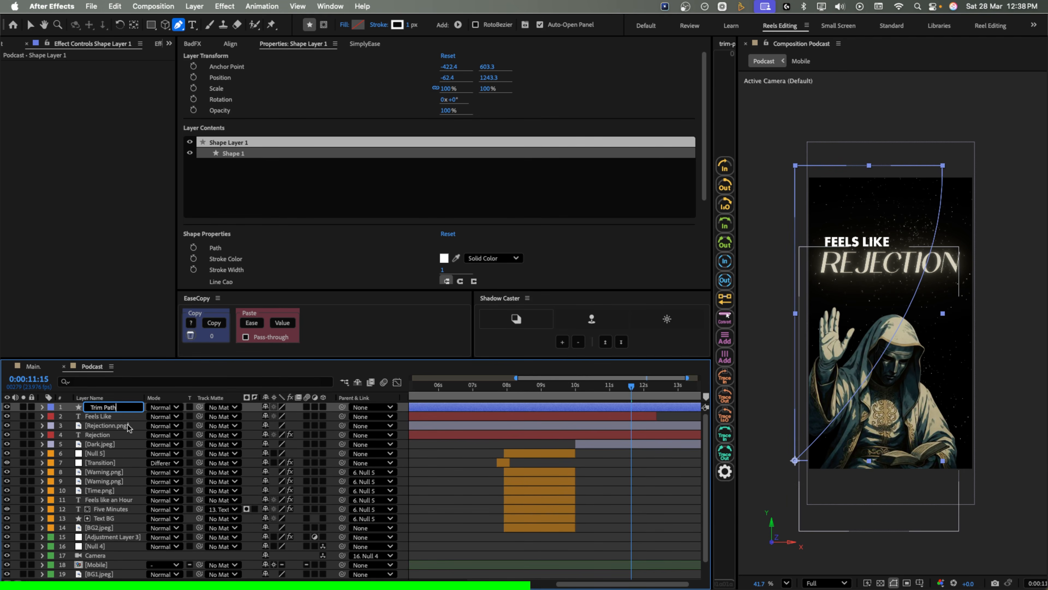
{"action": "key", "text": "Return"}
{"action": "mouse_move", "coordinate": [119, 424]}
{"action": "left_mouse_down"}
{"action": "mouse_move", "coordinate": [119, 454]}
{"action": "mouse_move", "coordinate": [119, 444]}
{"action": "left_mouse_up"}
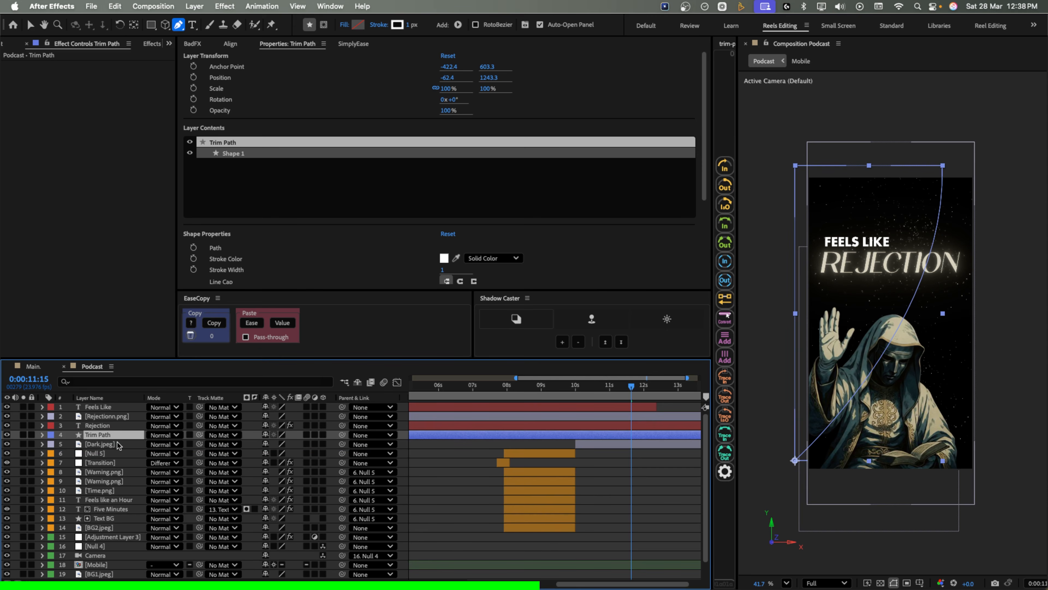
- Add a Trim Paths operator to the contents of the Trim Path layer
{"action": "left_click", "coordinate": [42, 434]}
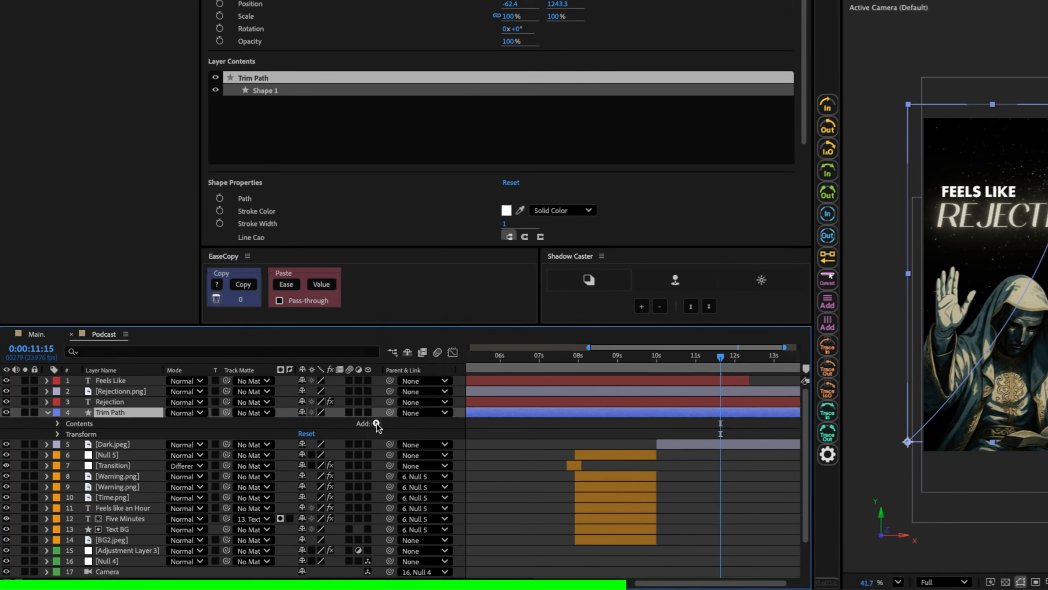
{"action": "left_click", "coordinate": [330, 444]}
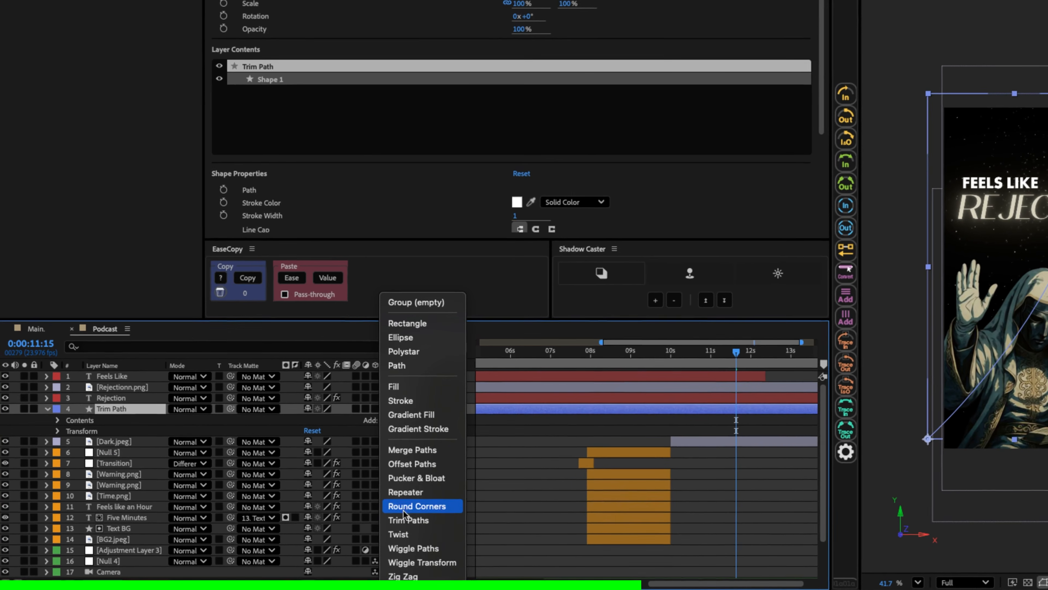
{"action": "left_click", "coordinate": [407, 520]}
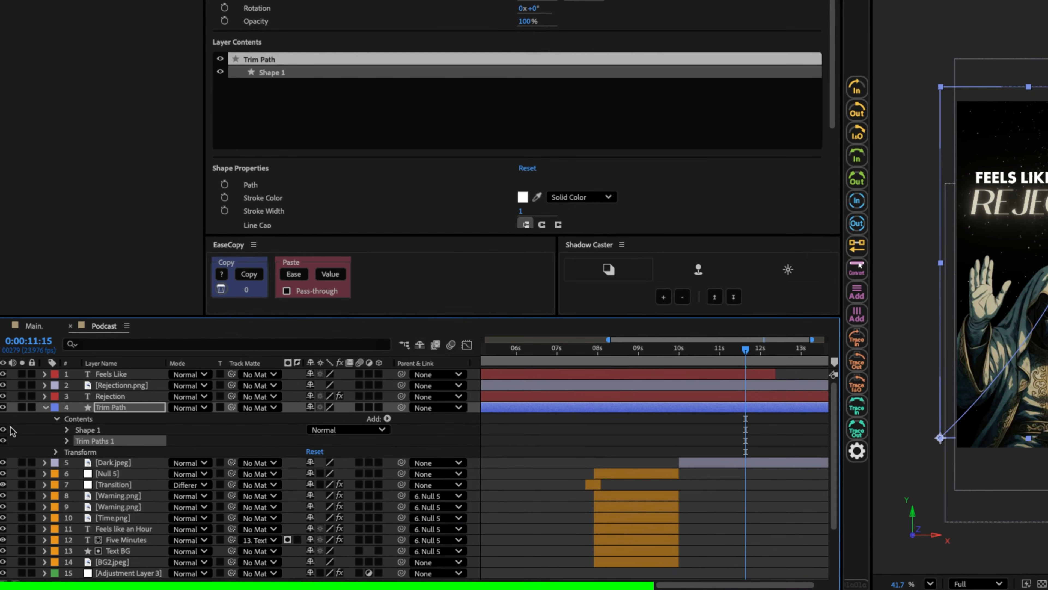
- Keyframe the trim's End from 0% at 10:03 to 100% at 11:08, preview the line from 9:18 and save the project
{"action": "left_click", "coordinate": [68, 440]}
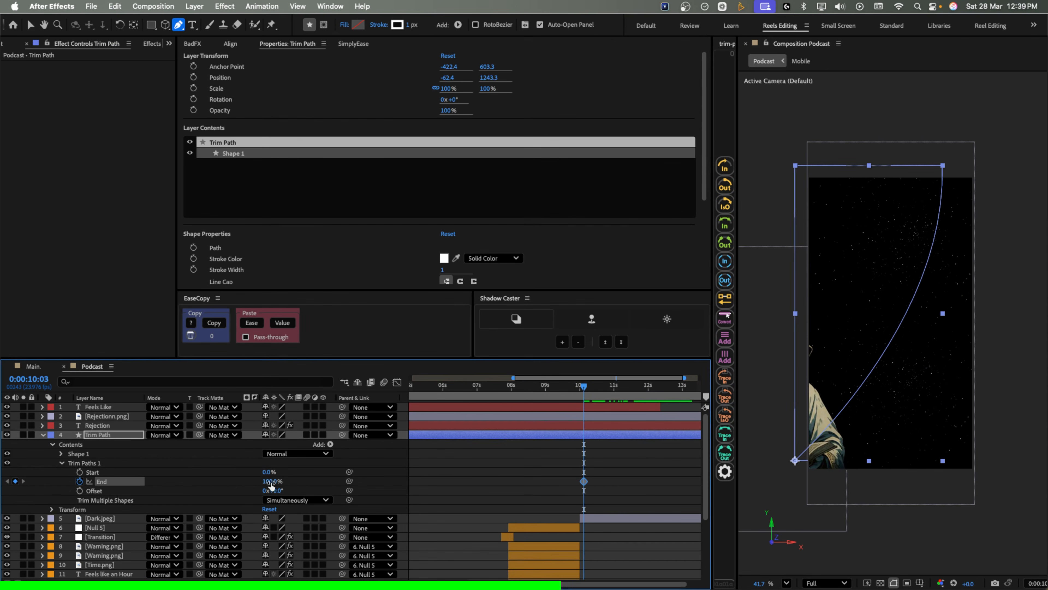
{"action": "left_click_drag", "start_coordinate": [584, 387], "coordinate": [624, 390]}
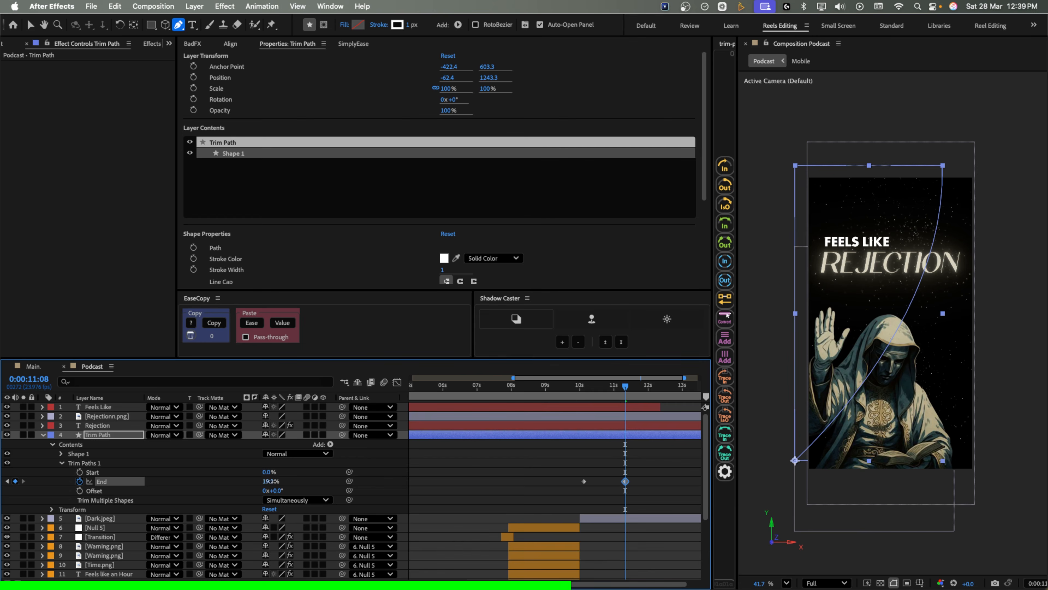
{"action": "key", "text": "space"}
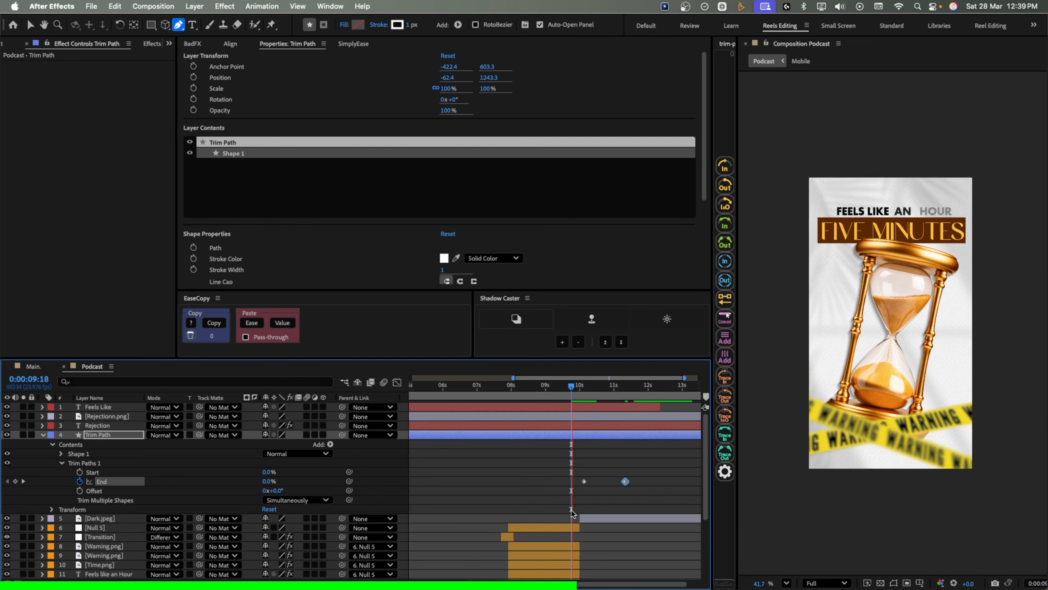
{"action": "key", "text": "space"}
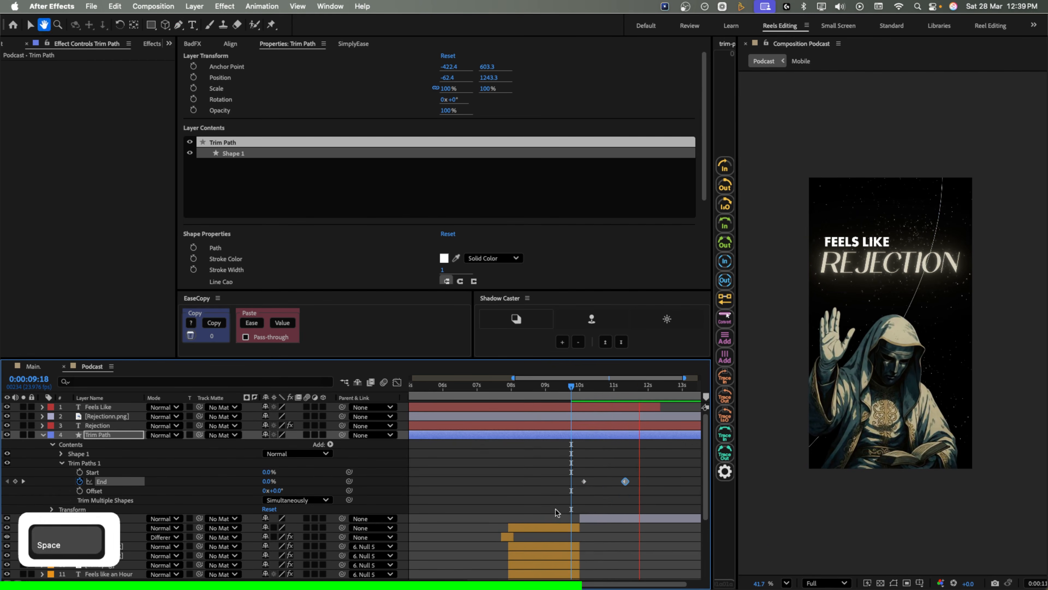
{"action": "key", "text": "super+s"}
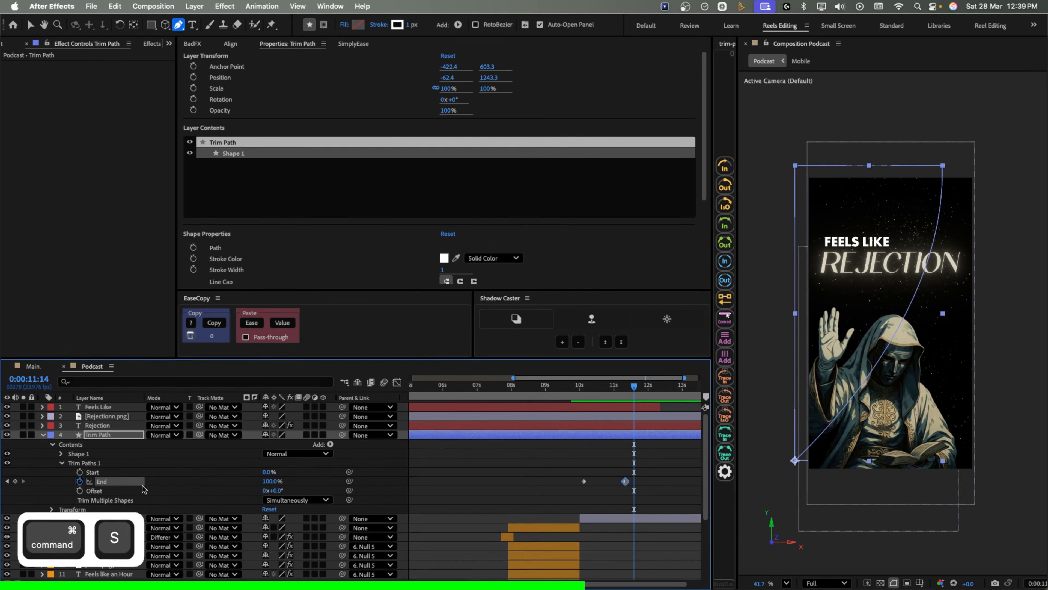
- Set a purple label colour on the Feels Like, Rejectionn.png, Rejection, Trim Path and Dark.jpeg layers
{"action": "left_click", "coordinate": [42, 435]}
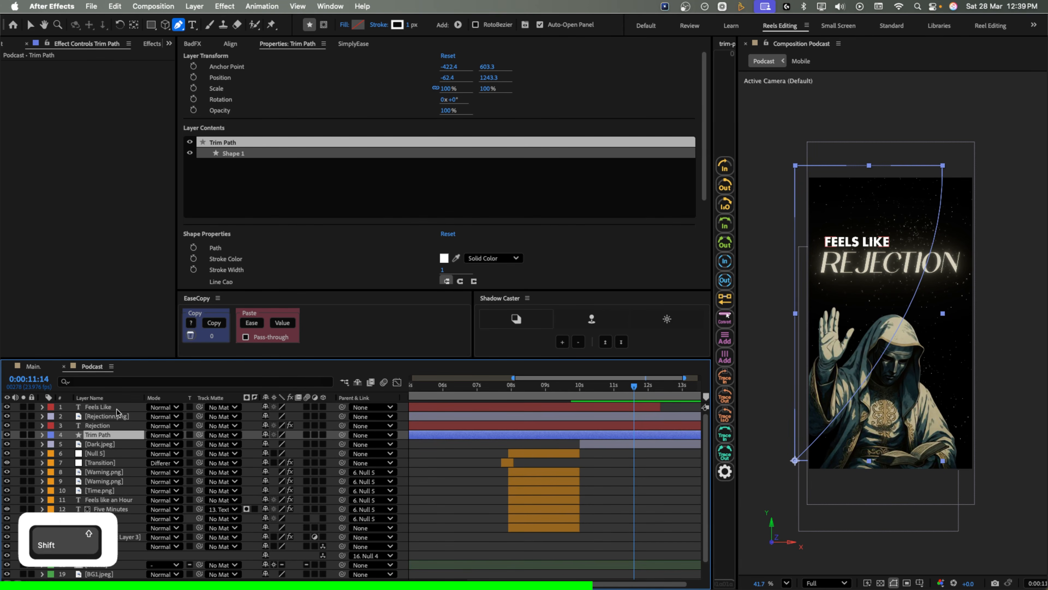
{"action": "left_click", "coordinate": [116, 409], "text": "shift"}
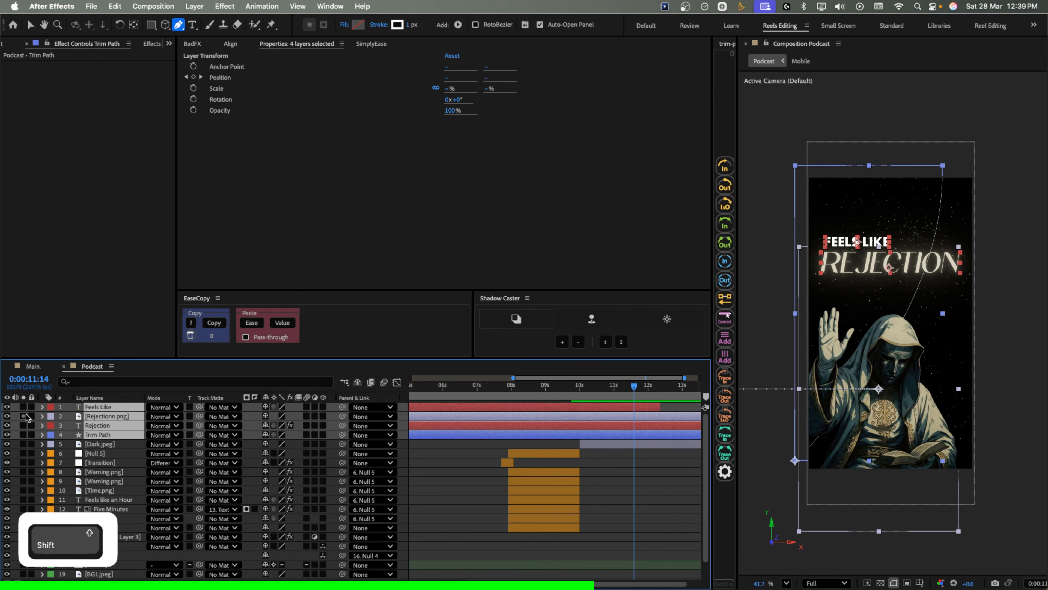
{"action": "left_click", "coordinate": [50, 407]}
{"action": "left_click", "coordinate": [73, 489]}
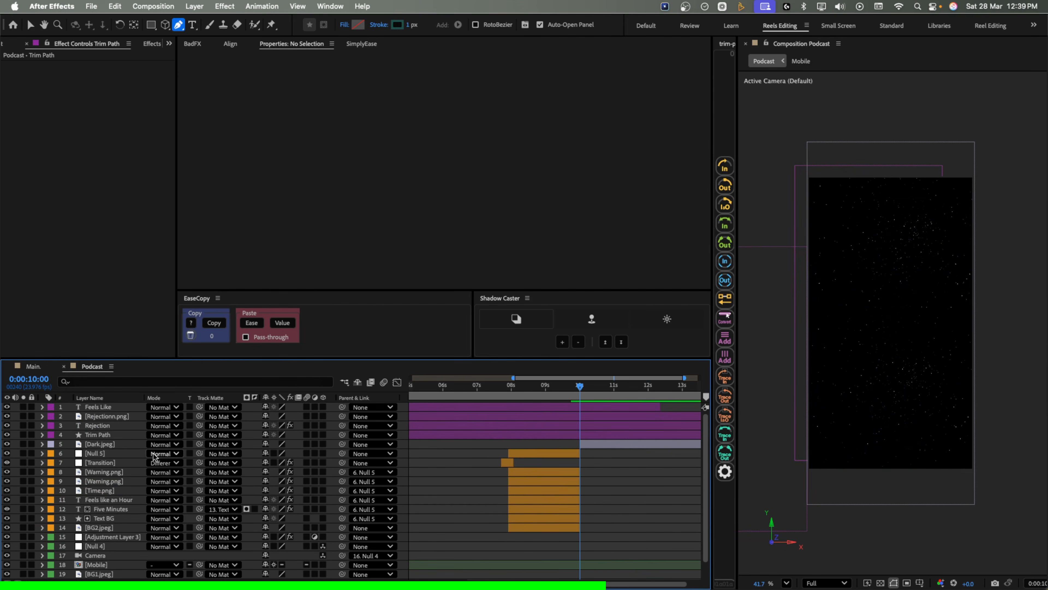
{"action": "left_click", "coordinate": [122, 445]}
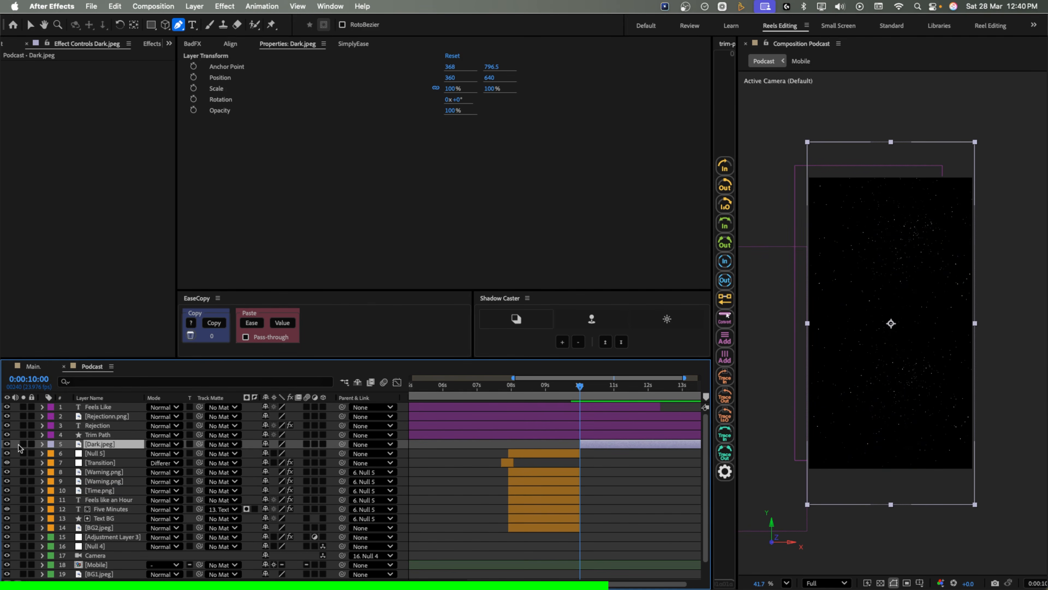
{"action": "left_click", "coordinate": [51, 447]}
{"action": "left_click", "coordinate": [83, 487]}
- Trim the start of the four layers from Feels Like to Trim Path to 10:00, then preview the transition from 9:09
{"action": "left_click", "coordinate": [97, 434]}
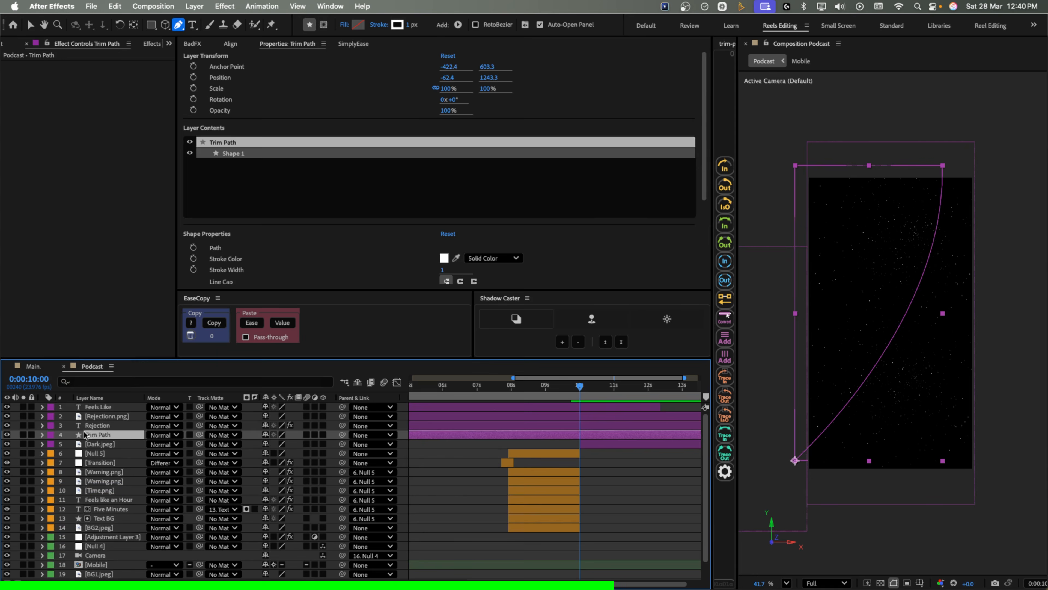
{"action": "left_click", "coordinate": [96, 409], "text": "shift"}
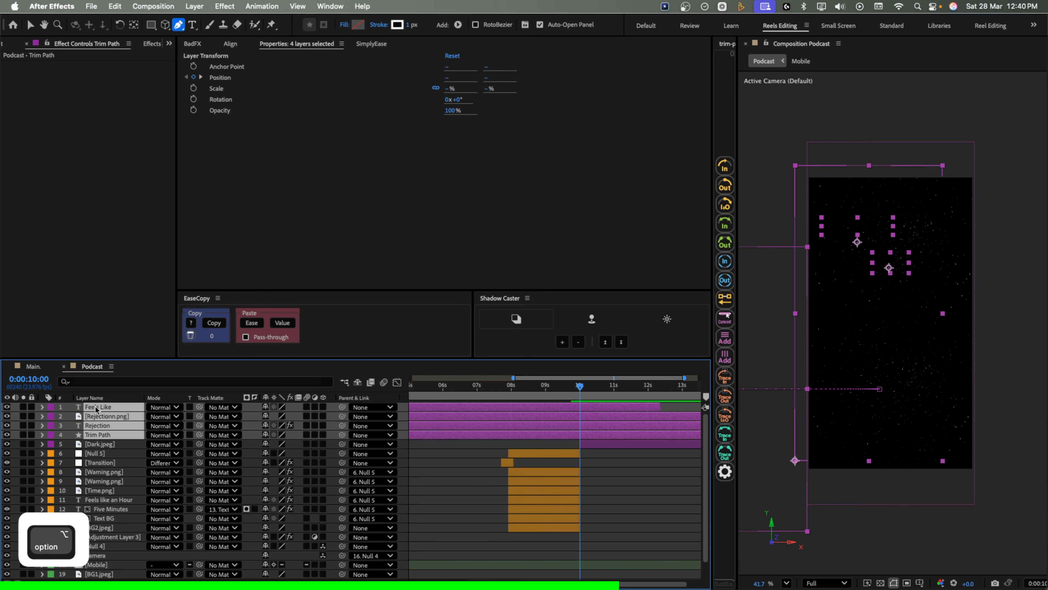
{"action": "key", "text": "alt+bracketleft"}
{"action": "left_click", "coordinate": [558, 385]}
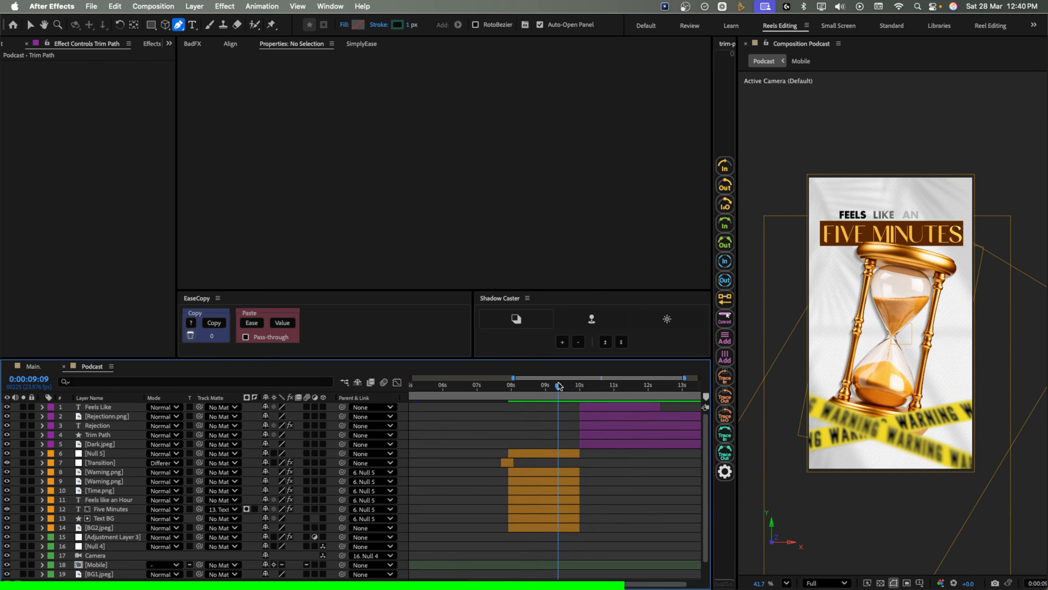
{"action": "key", "text": "space"}
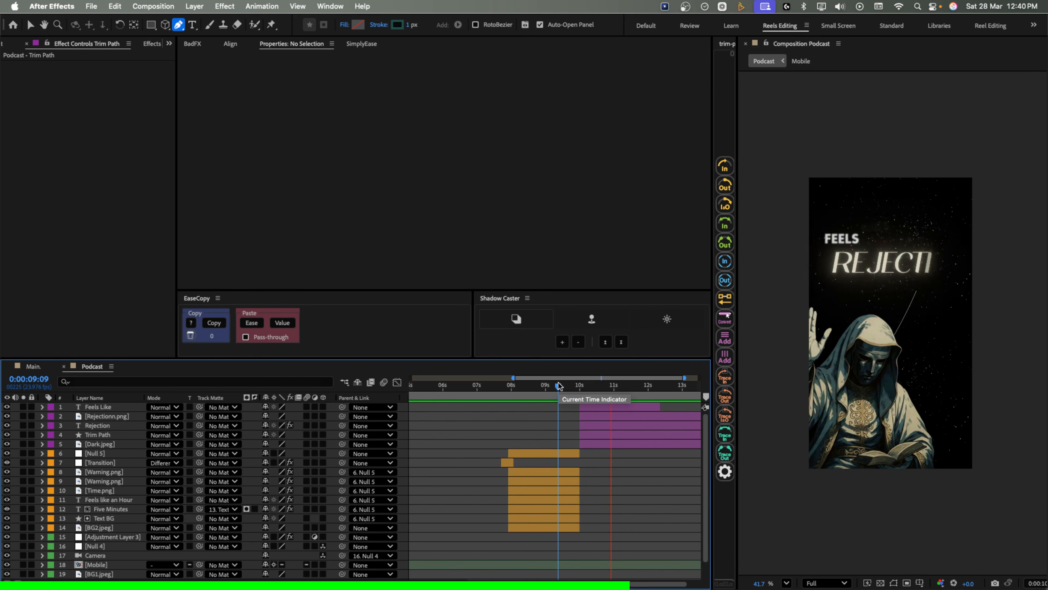
{"action": "key", "text": "space"}
- Draw a circle about 1430 px in diameter over the hooded figure scene as a new shape layer
{"action": "key", "text": "v"}
{"action": "scroll", "coordinate": [932, 353], "scroll_direction": "up", "scroll_amount": 3}
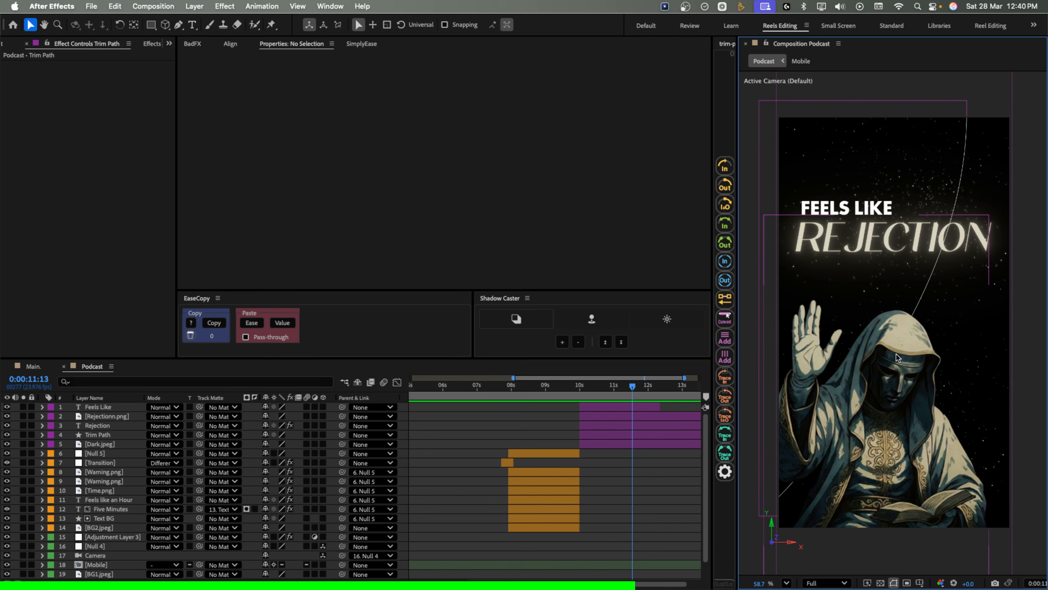
{"action": "left_click", "coordinate": [151, 26]}
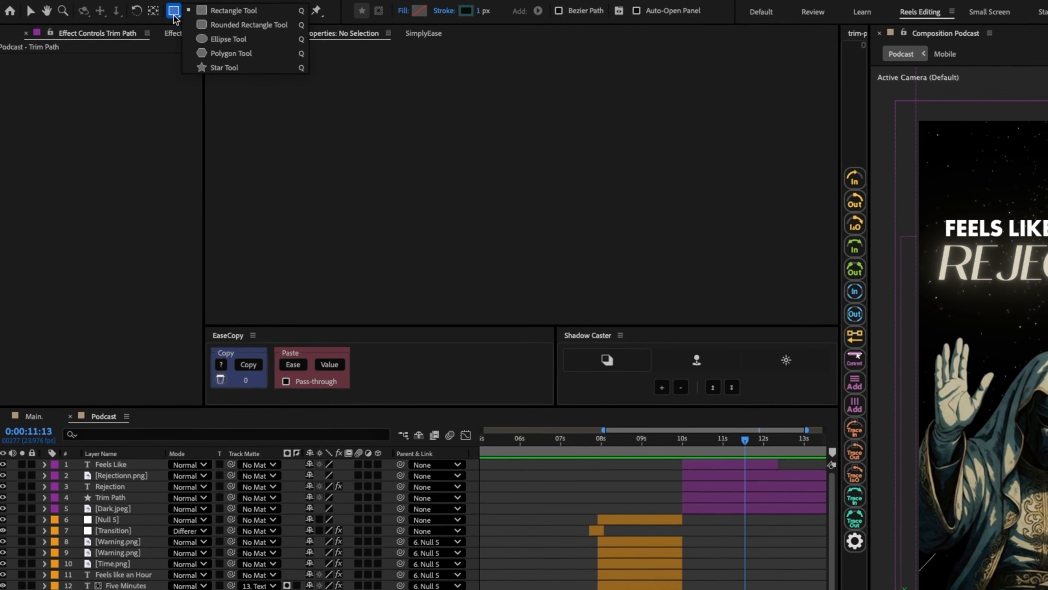
{"action": "left_click", "coordinate": [208, 38]}
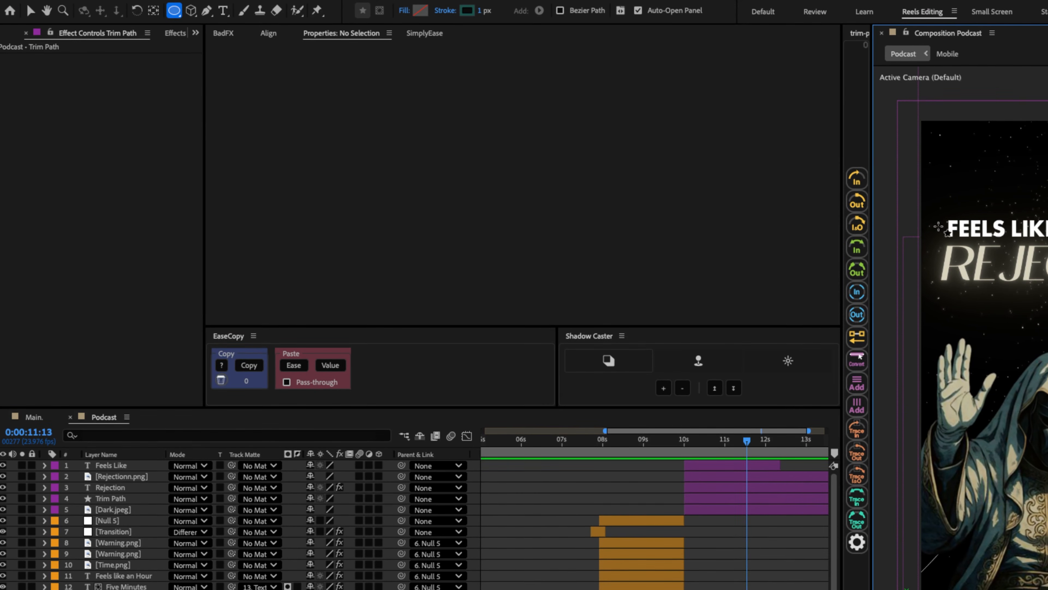
{"action": "mouse_move", "coordinate": [899, 116]}
{"action": "left_mouse_down"}
{"action": "mouse_move", "coordinate": [937, 173]}
{"action": "mouse_move", "coordinate": [1046, 572]}
{"action": "left_mouse_up"}
- Give the circle a solid white FFFFFF fill and set its stroke width to 0 px
{"action": "left_click", "coordinate": [358, 25]}
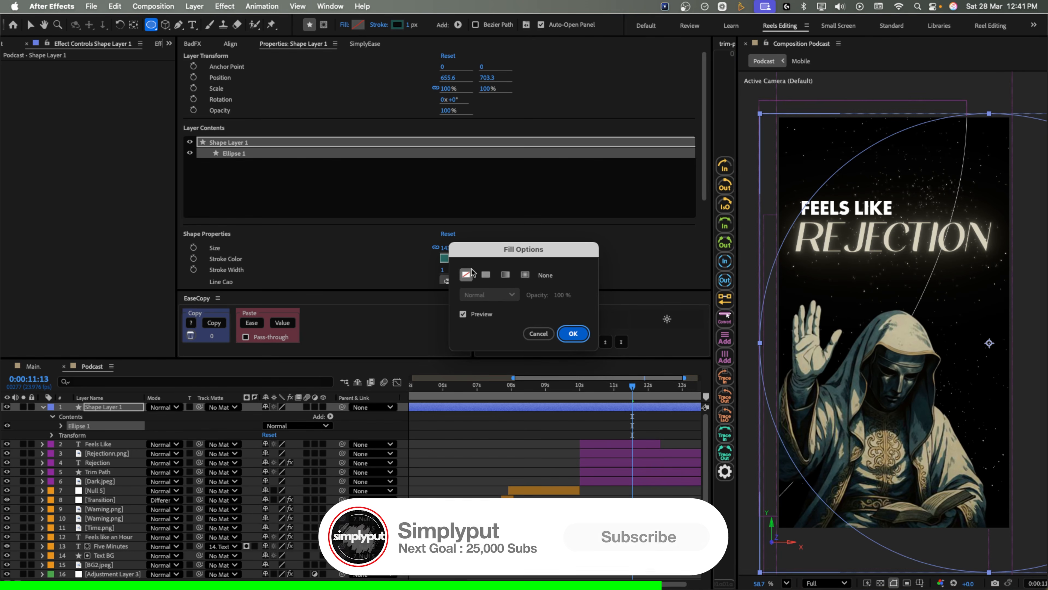
{"action": "left_click", "coordinate": [486, 275]}
{"action": "left_click", "coordinate": [574, 333]}
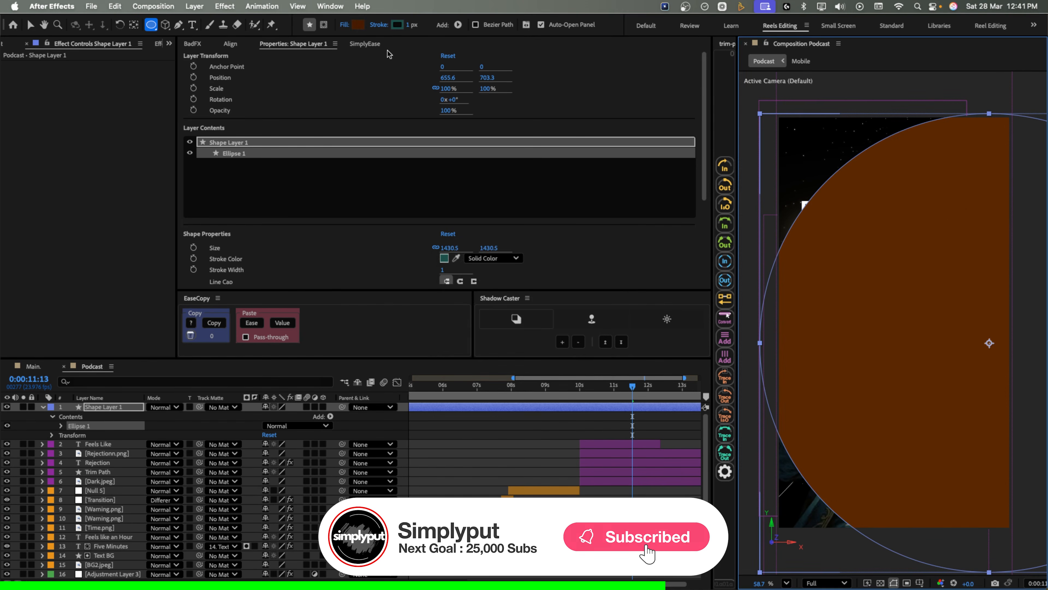
{"action": "left_click", "coordinate": [356, 27]}
{"action": "left_click_drag", "start_coordinate": [471, 275], "coordinate": [372, 216]}
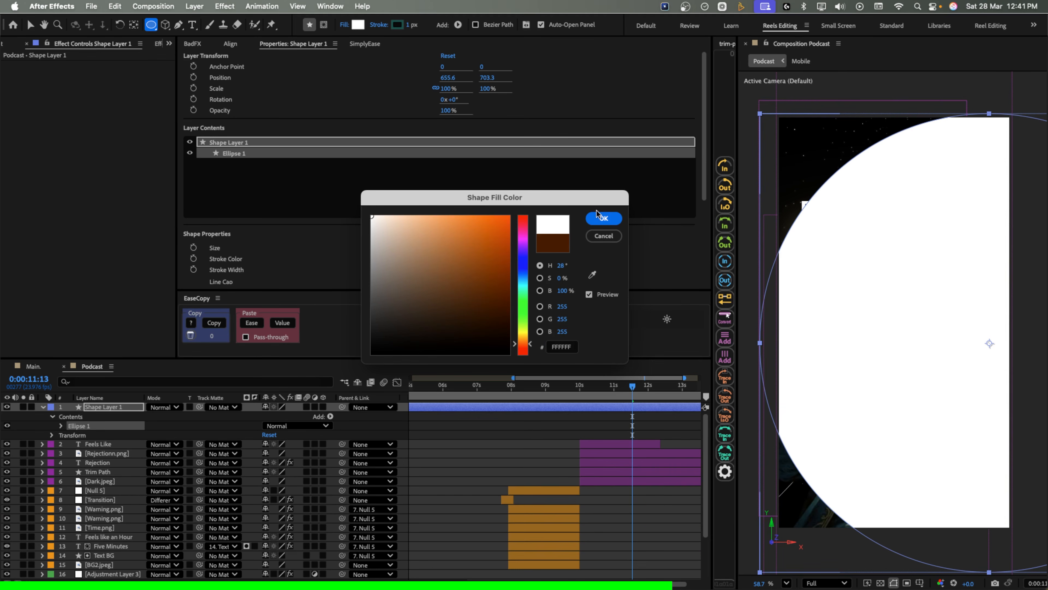
{"action": "left_click", "coordinate": [603, 217]}
{"action": "left_click_drag", "start_coordinate": [408, 24], "coordinate": [337, 29]}
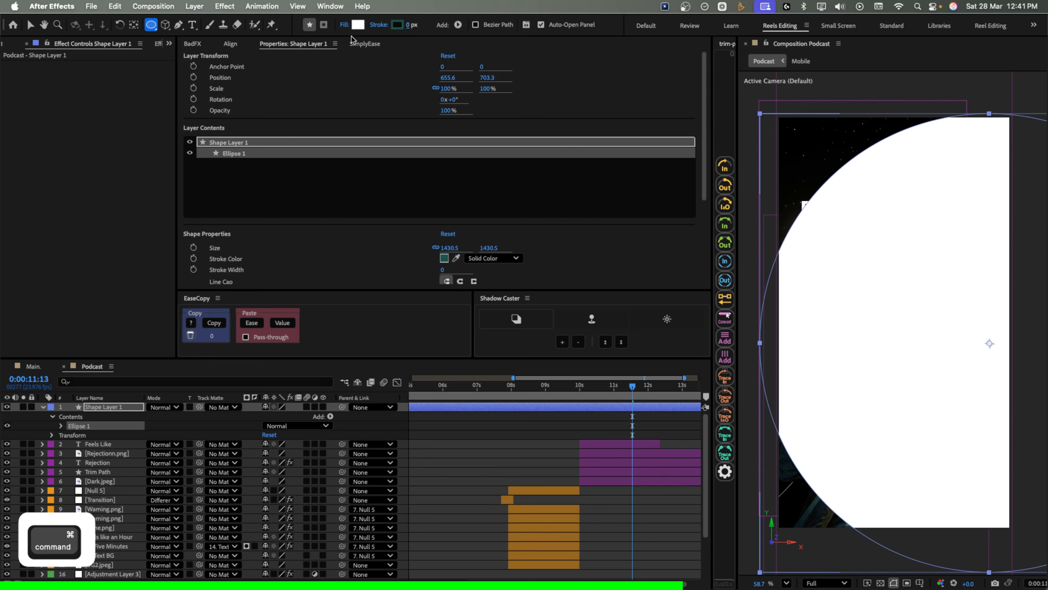
- Centre the circle layer in the composition and scale it to 109% so it covers the whole frame
{"action": "key", "text": "super+KP_7"}
{"action": "key", "text": "s"}
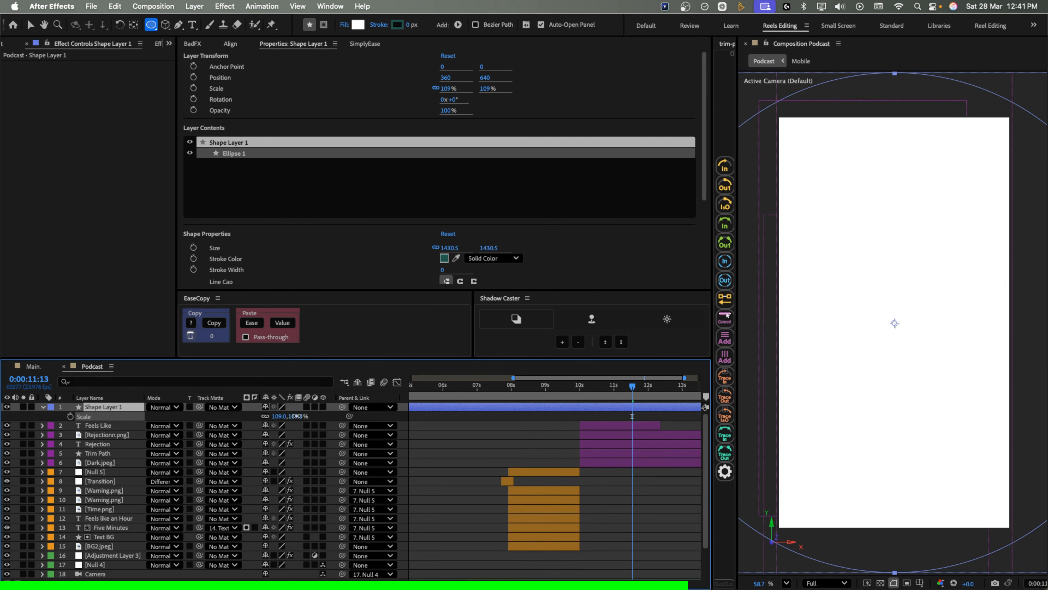
{"action": "left_click_drag", "start_coordinate": [294, 416], "coordinate": [298, 416]}
- Keyframe the circle's Scale from 0% at 12:00 to 109% at 12:16, and check the growth at 12:03
{"action": "left_click_drag", "start_coordinate": [632, 386], "coordinate": [672, 398]}
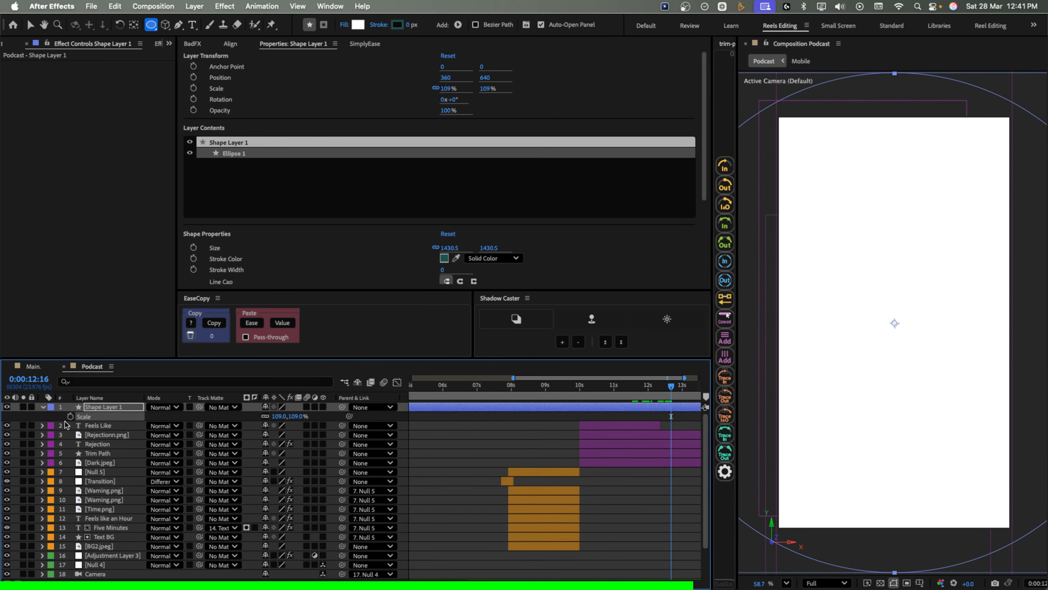
{"action": "left_click_drag", "start_coordinate": [680, 391], "coordinate": [648, 395]}
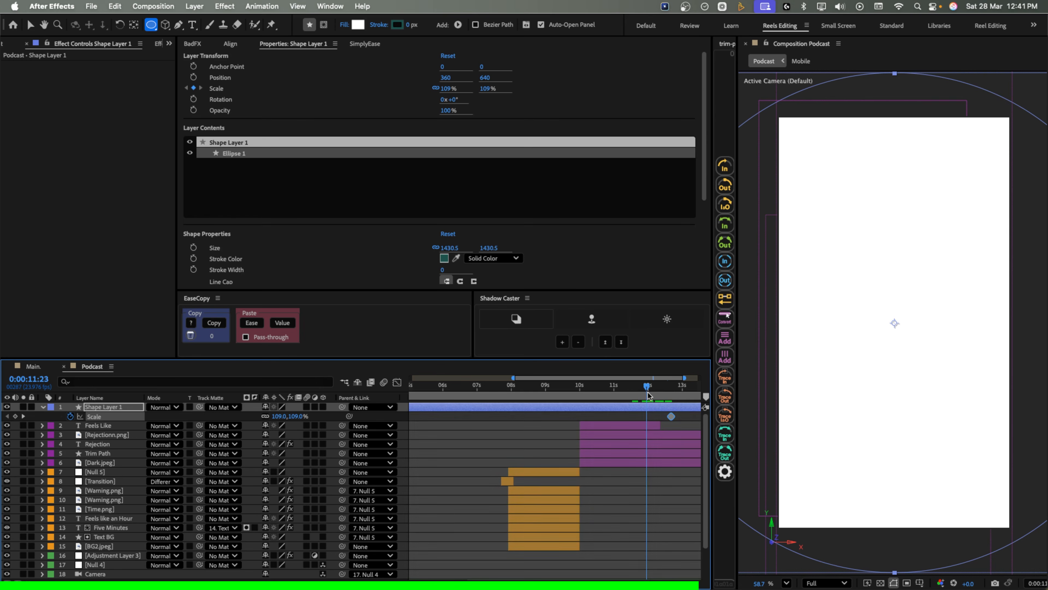
{"action": "left_click", "coordinate": [296, 417]}
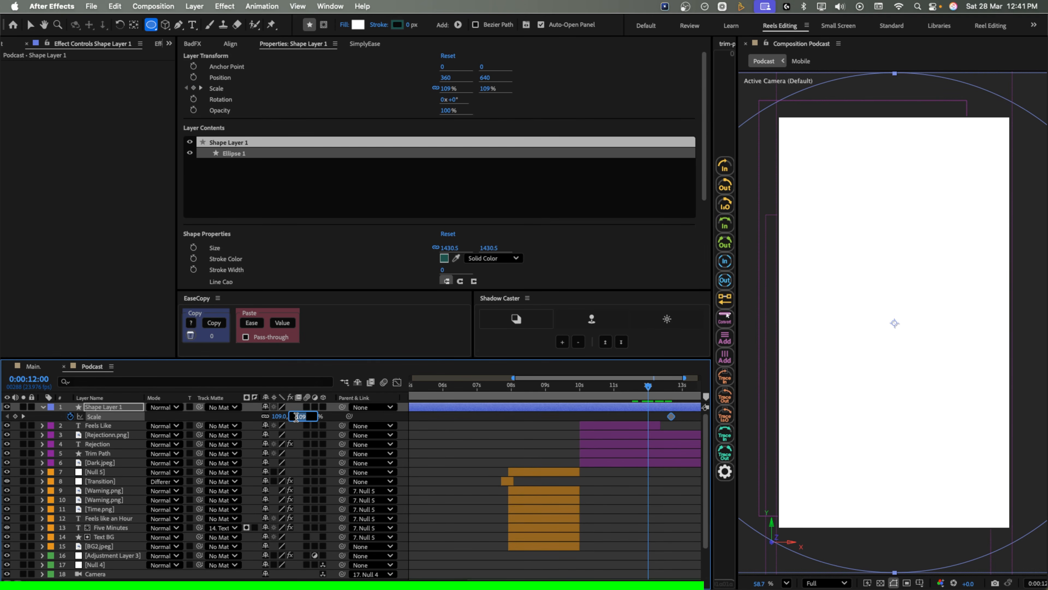
{"action": "type", "text": "0"}
{"action": "key", "text": "Return"}
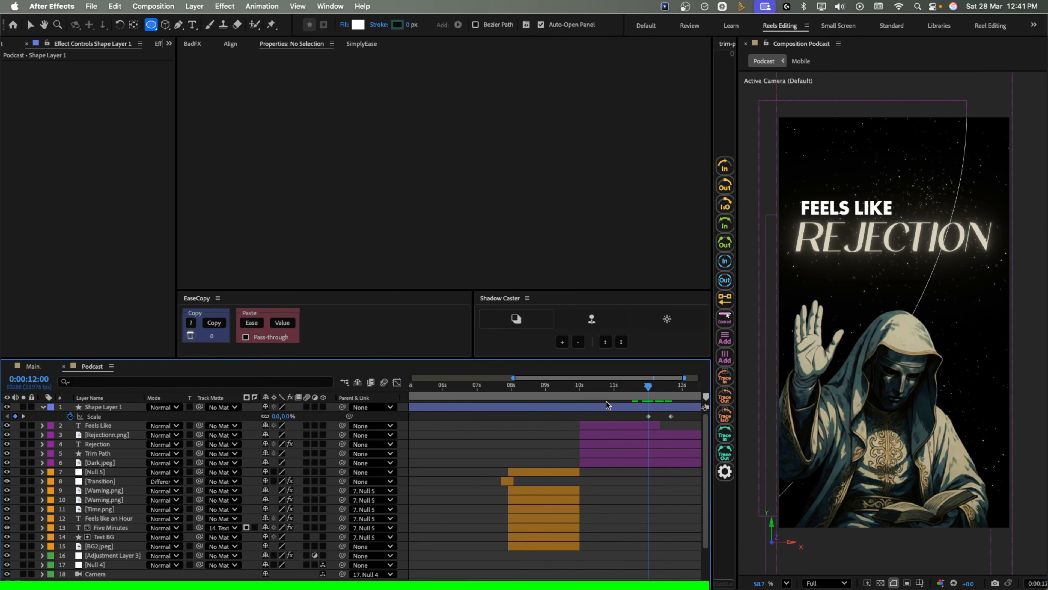
{"action": "mouse_move", "coordinate": [658, 387]}
{"action": "left_mouse_down"}
{"action": "mouse_move", "coordinate": [672, 389]}
{"action": "mouse_move", "coordinate": [650, 405]}
{"action": "left_mouse_up"}
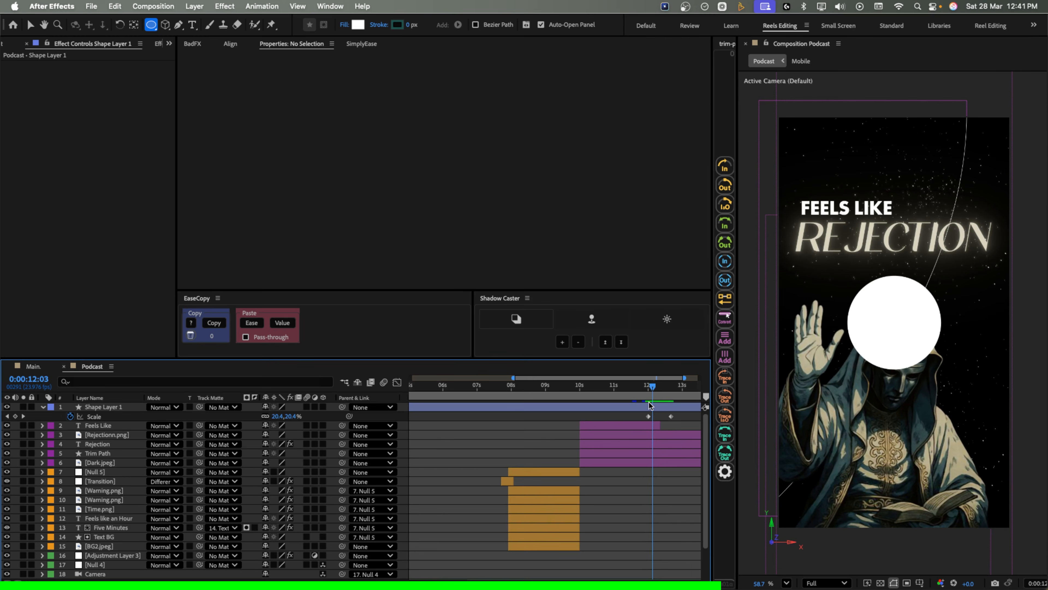
- Apply the Deep Glow 2 effect to the circle layer and set its Exposure to 0.68
{"action": "left_click", "coordinate": [103, 407]}
{"action": "left_click", "coordinate": [169, 44]}
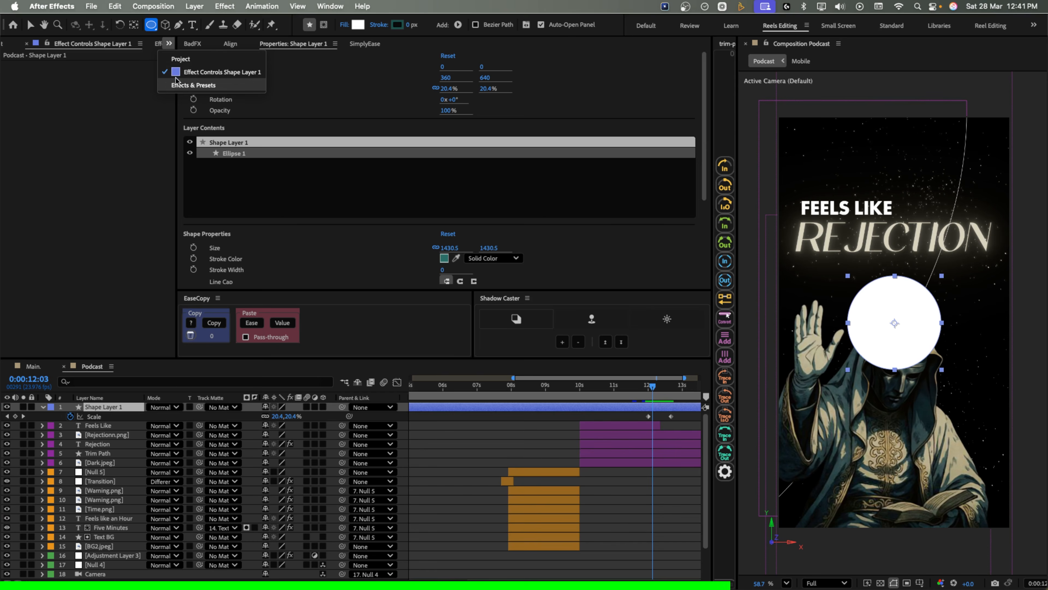
{"action": "left_click", "coordinate": [166, 88]}
{"action": "double_click", "coordinate": [45, 106]}
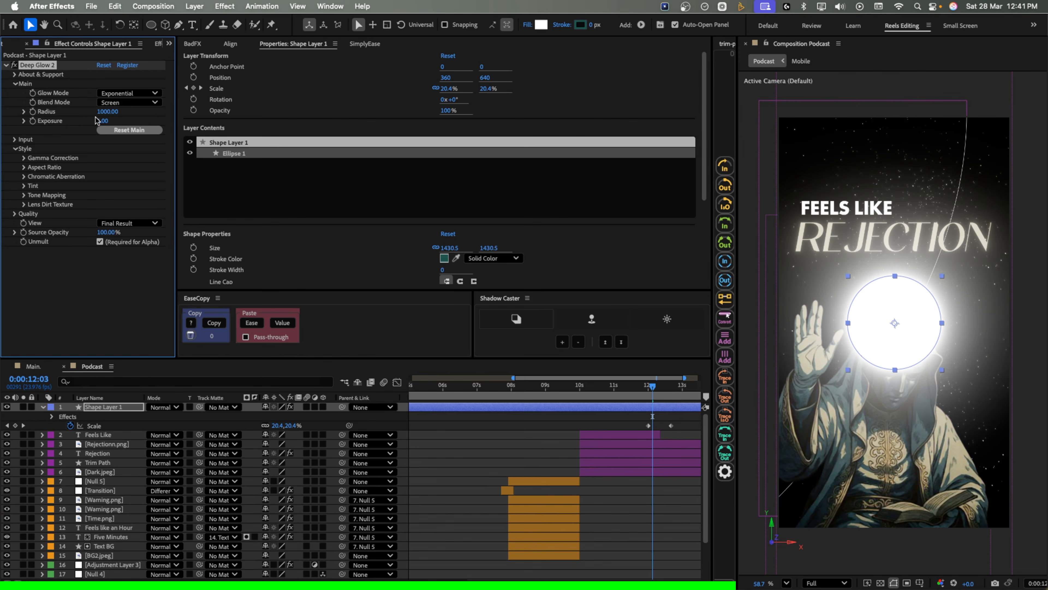
{"action": "key", "text": "Return"}
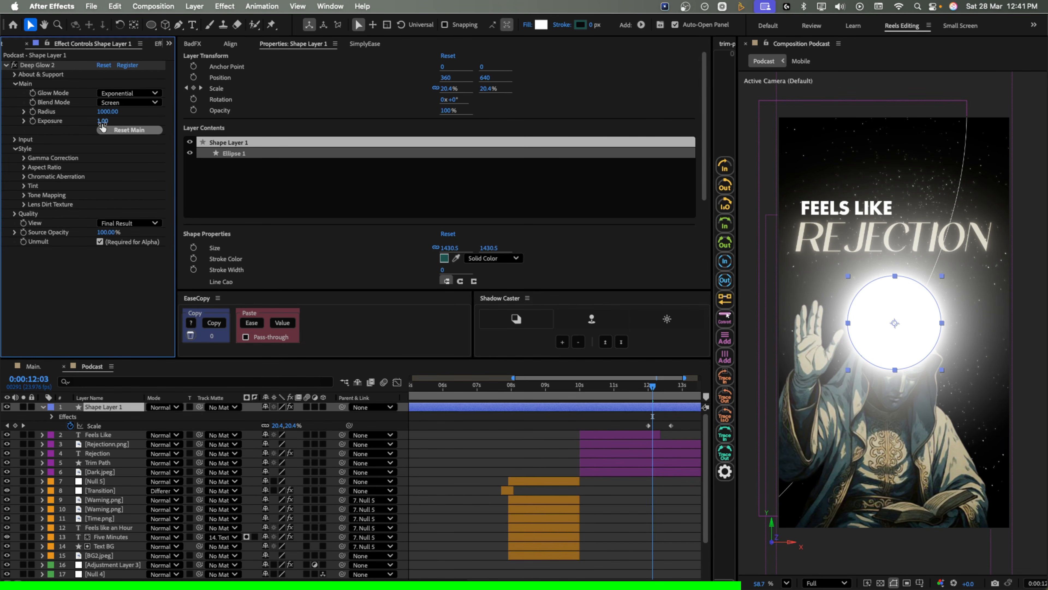
{"action": "left_click_drag", "start_coordinate": [103, 121], "coordinate": [49, 129]}
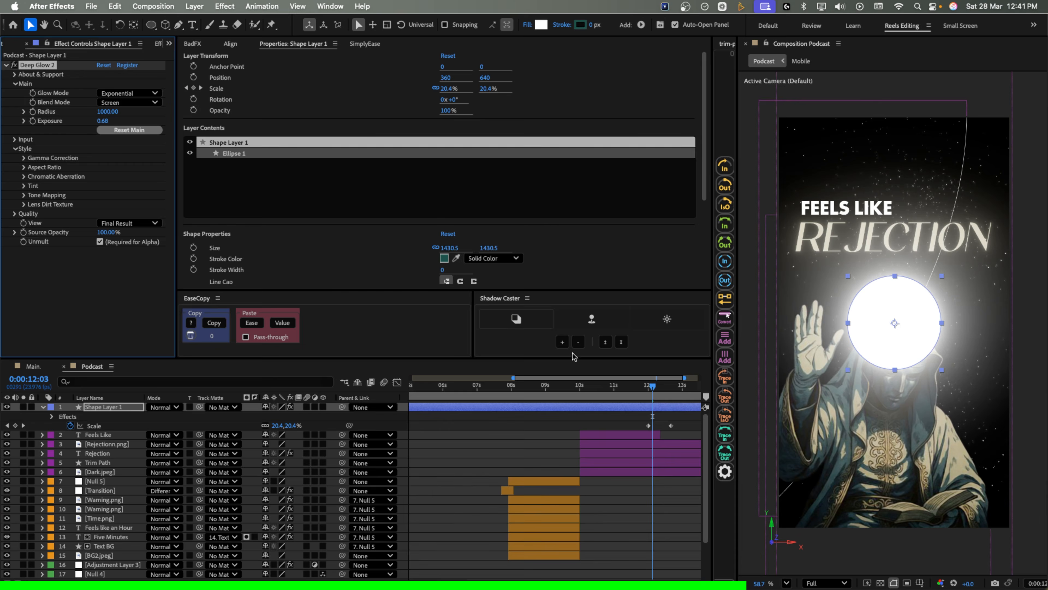
- Keyframe the circle's Position from -78, 1319 at 11:16 to 360, 640 at about 12:05
{"action": "left_click", "coordinate": [131, 407]}
{"action": "key", "text": "j"}
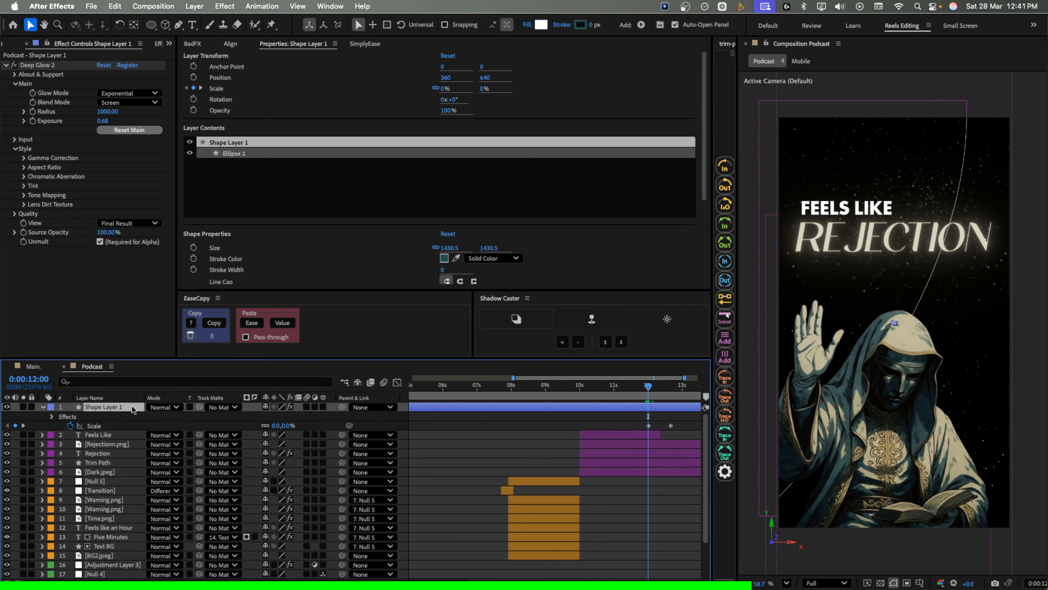
{"action": "key", "text": "shift+p"}
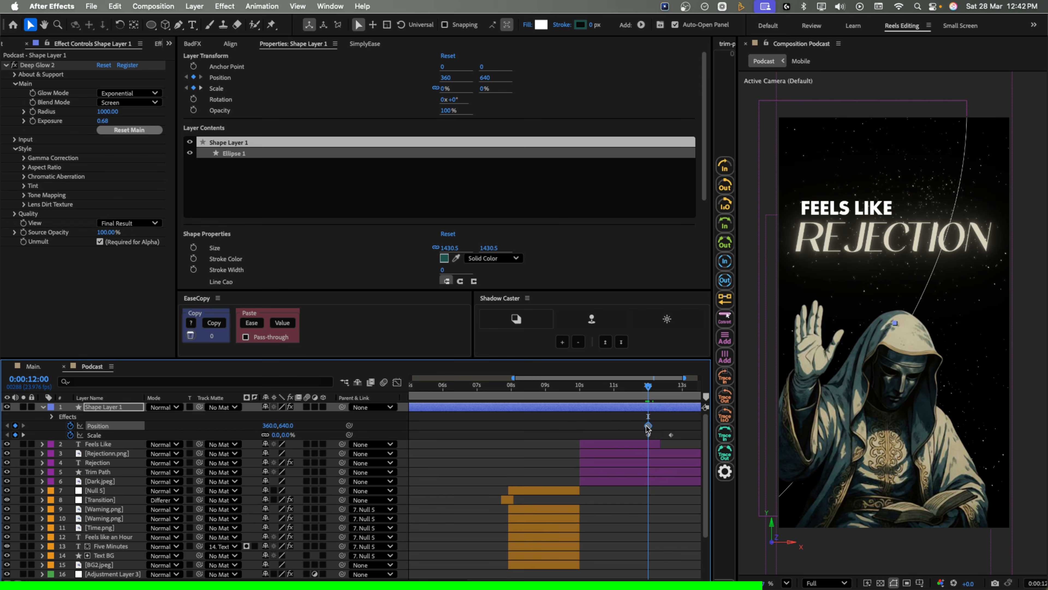
{"action": "left_click_drag", "start_coordinate": [661, 425], "coordinate": [650, 428]}
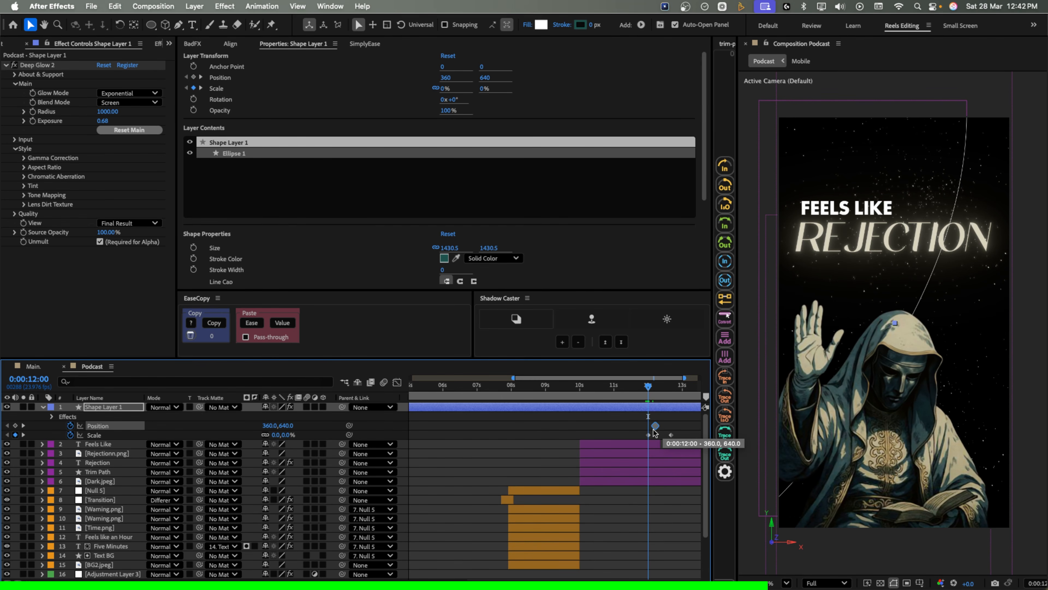
{"action": "mouse_move", "coordinate": [648, 388]}
{"action": "left_mouse_down"}
{"action": "mouse_move", "coordinate": [619, 392]}
{"action": "mouse_move", "coordinate": [637, 392]}
{"action": "left_mouse_up"}
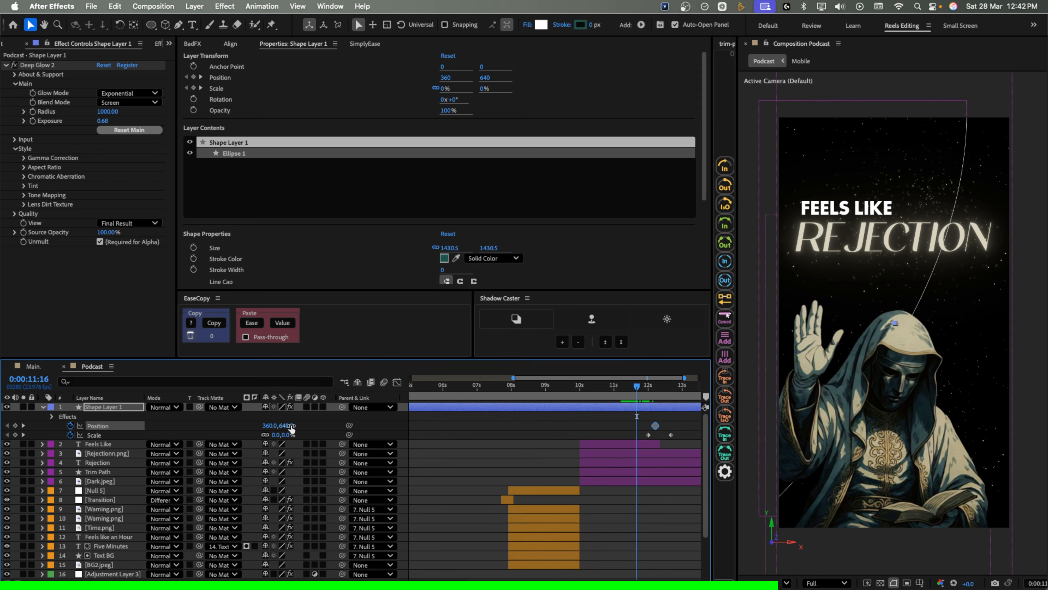
{"action": "left_click_drag", "start_coordinate": [286, 426], "coordinate": [311, 425]}
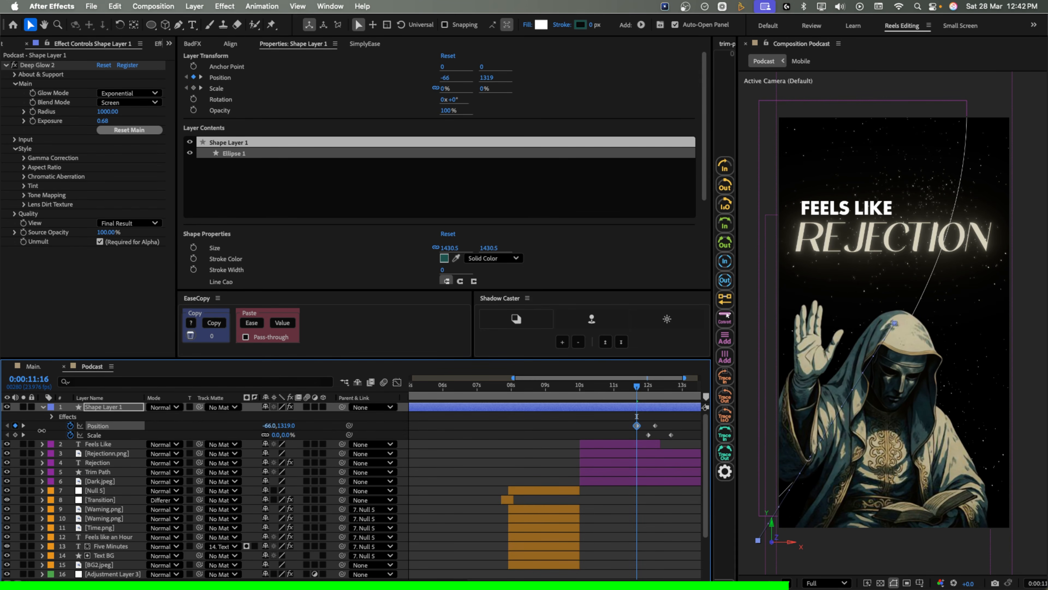
- Bend the circle's motion path into a curve from its end point with the Pen tool, then preview the movement
{"action": "key", "text": "g"}
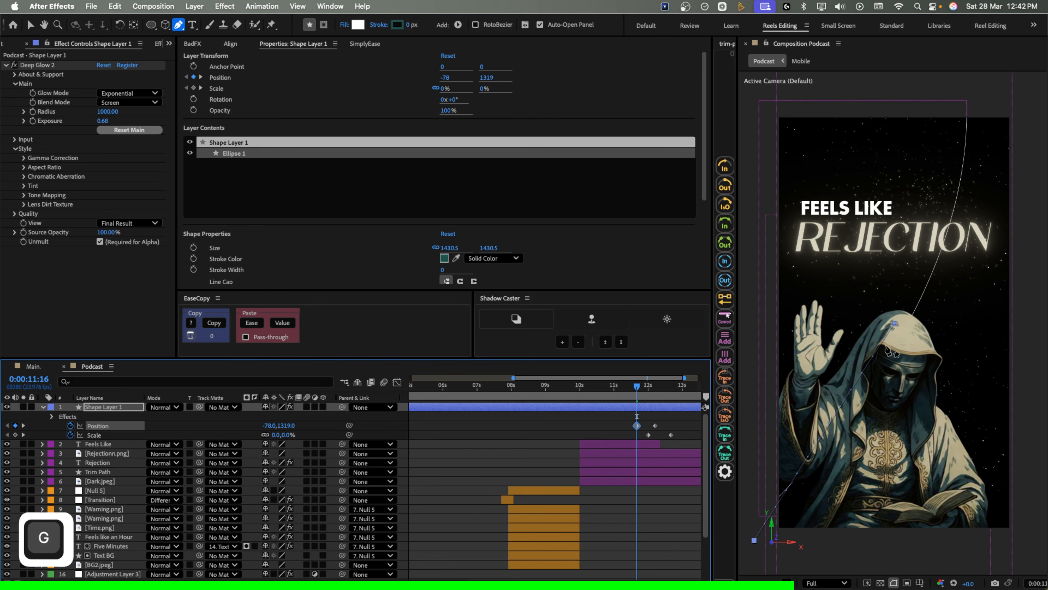
{"action": "left_click", "coordinate": [896, 331]}
{"action": "left_click", "coordinate": [895, 324]}
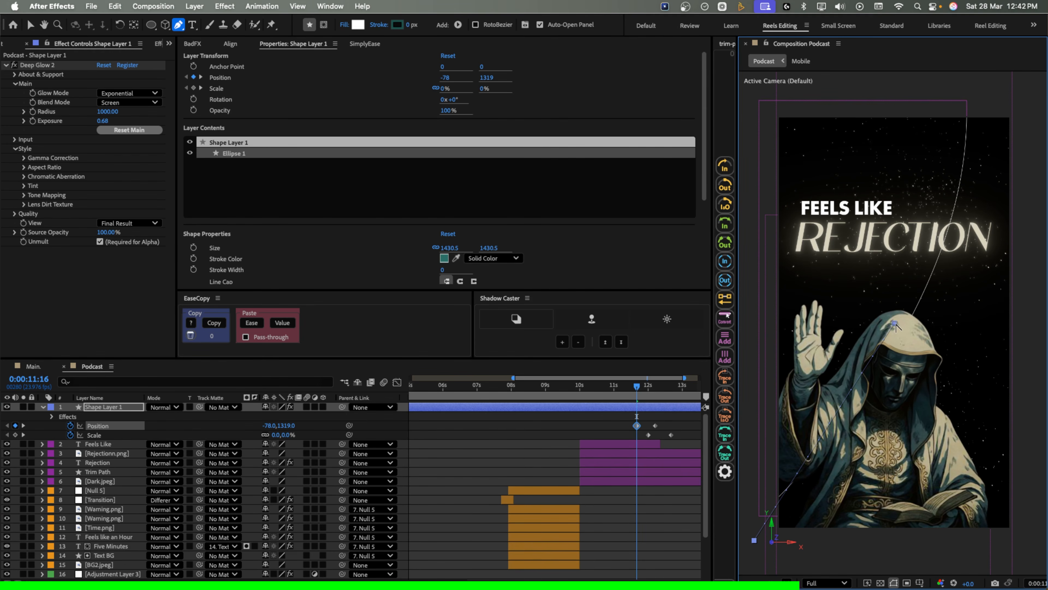
{"action": "left_click_drag", "start_coordinate": [899, 421], "coordinate": [912, 526]}
{"action": "mouse_move", "coordinate": [639, 388]}
{"action": "left_mouse_down"}
{"action": "mouse_move", "coordinate": [665, 390]}
{"action": "mouse_move", "coordinate": [626, 398]}
{"action": "mouse_move", "coordinate": [651, 397]}
{"action": "left_mouse_up"}
{"action": "key", "text": "space"}
{"action": "key", "text": "space"}
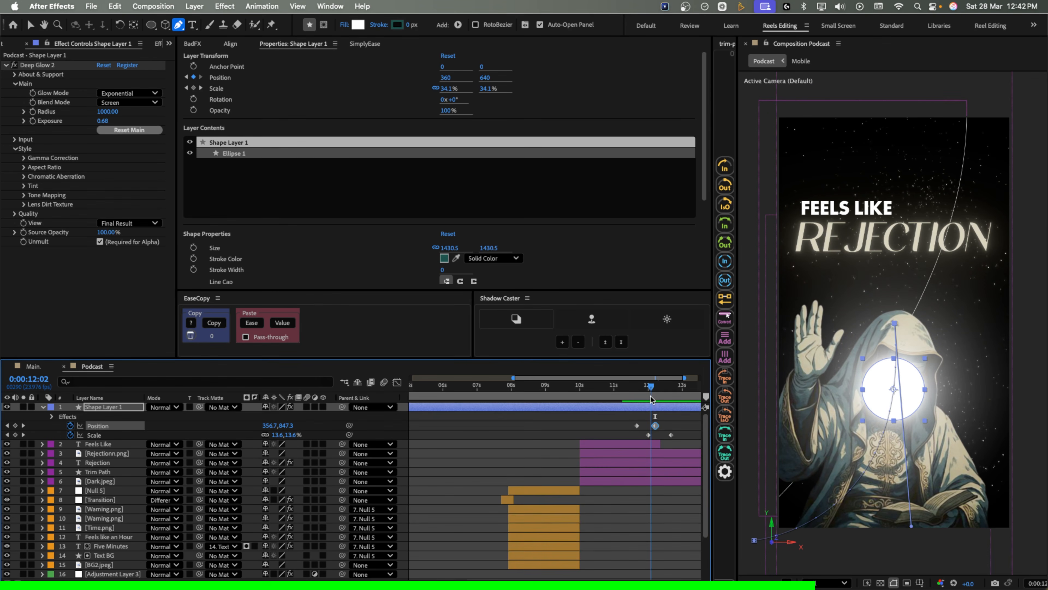
- Shift the circle's Scale keyframes to start at 12:05, set the first one to 5% and preview the animation
{"action": "left_click_drag", "start_coordinate": [681, 432], "coordinate": [655, 435]}
{"action": "left_click", "coordinate": [656, 387]}
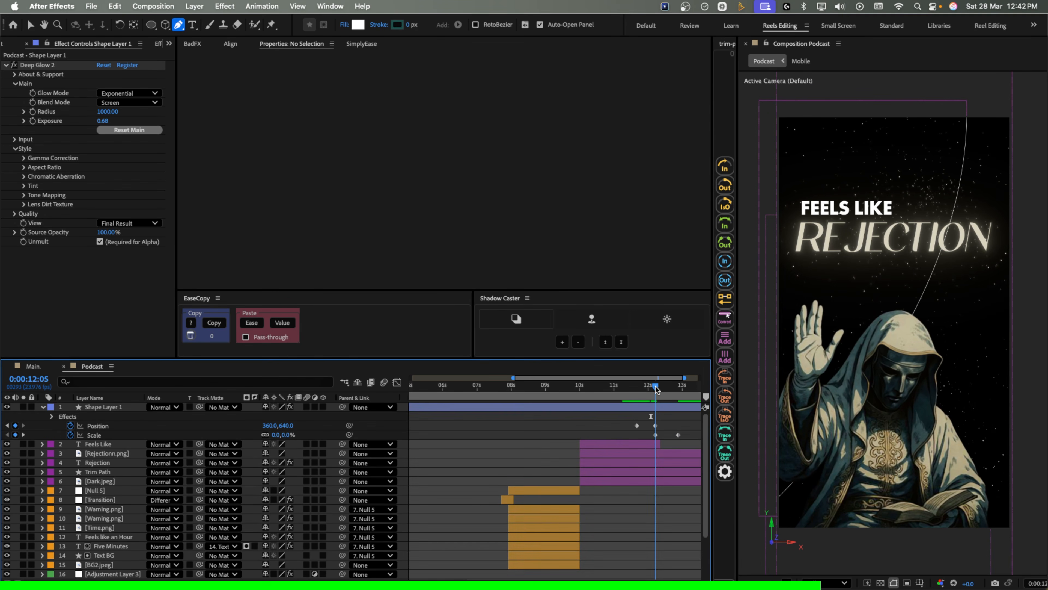
{"action": "left_click", "coordinate": [655, 433]}
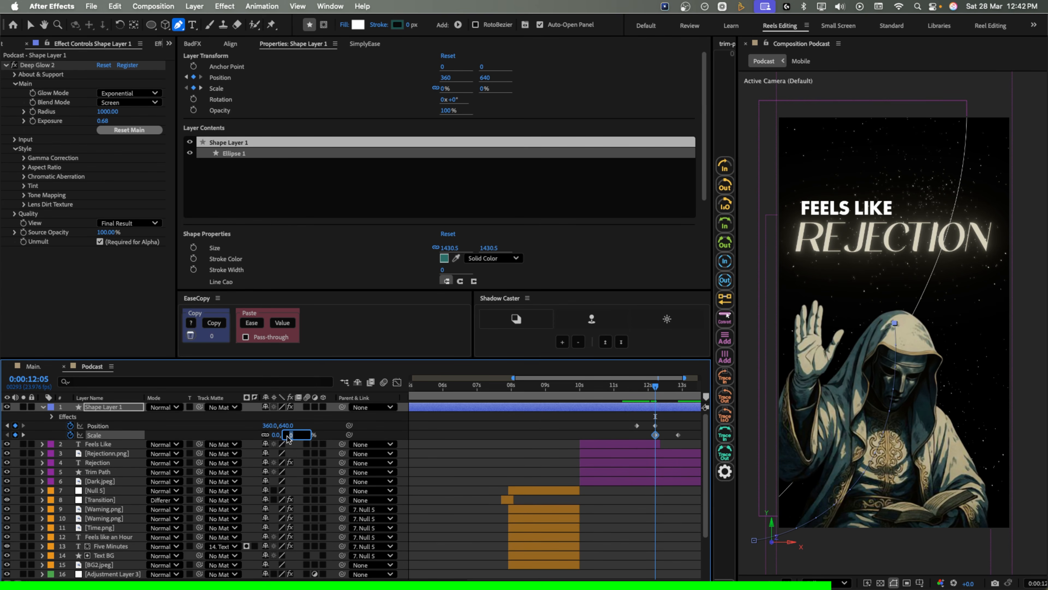
{"action": "type", "text": "5"}
{"action": "left_click", "coordinate": [322, 437]}
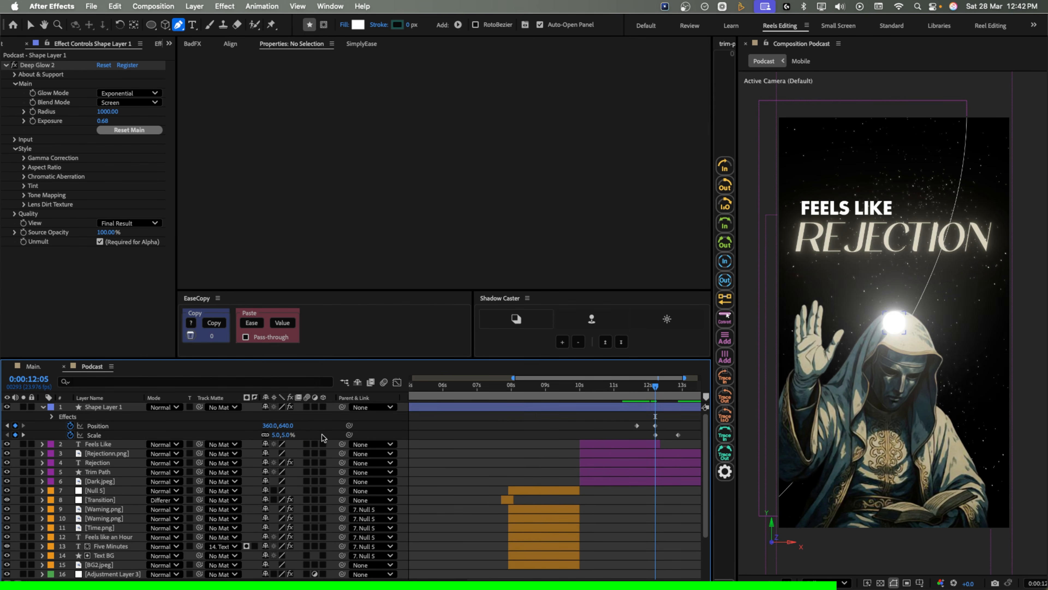
{"action": "mouse_move", "coordinate": [656, 387]}
{"action": "left_mouse_down"}
{"action": "mouse_move", "coordinate": [676, 401]}
{"action": "mouse_move", "coordinate": [624, 397]}
{"action": "mouse_move", "coordinate": [655, 389]}
{"action": "left_mouse_up"}
{"action": "key", "text": "space"}
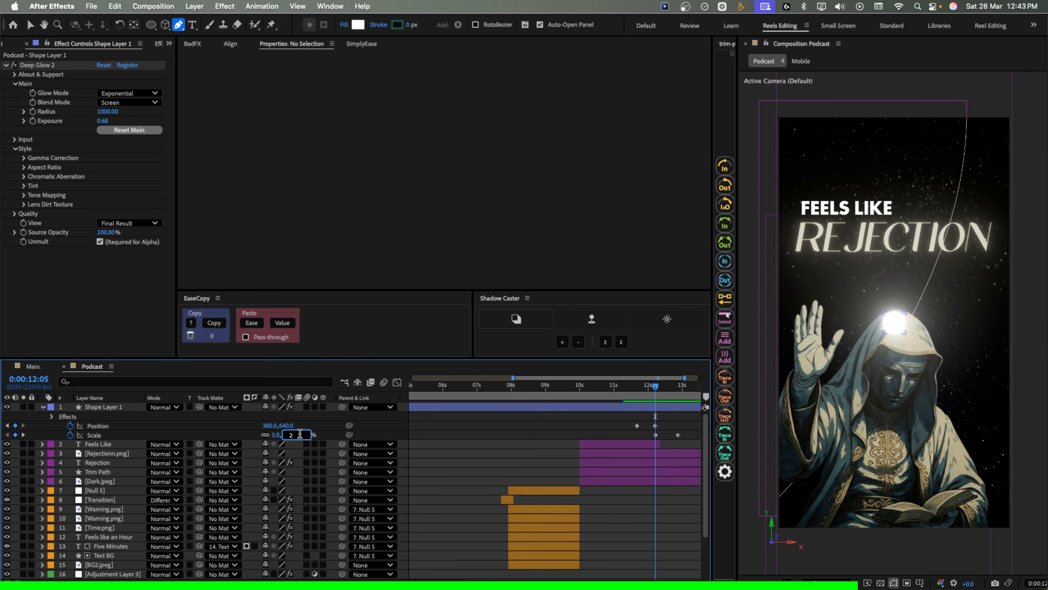
- Set the circle's starting Scale at 12:05 to 2% and apply Easy Ease to all its Position and Scale keyframes
{"action": "left_click", "coordinate": [300, 433]}
{"action": "type", "text": "2"}
{"action": "left_click", "coordinate": [324, 435]}
{"action": "left_click_drag", "start_coordinate": [665, 391], "coordinate": [685, 435]}
{"action": "key", "text": "F9"}
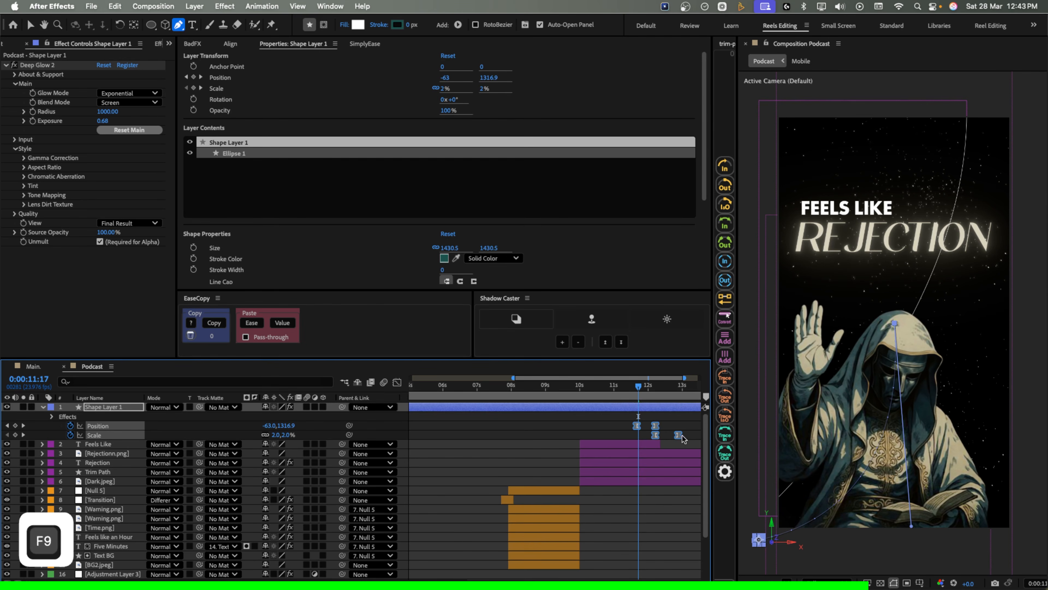
- Reveal the Feels Like layer's keyframes and shift the circle's keyframes earlier so its movement starts at about 11:05
{"action": "left_click", "coordinate": [619, 443]}
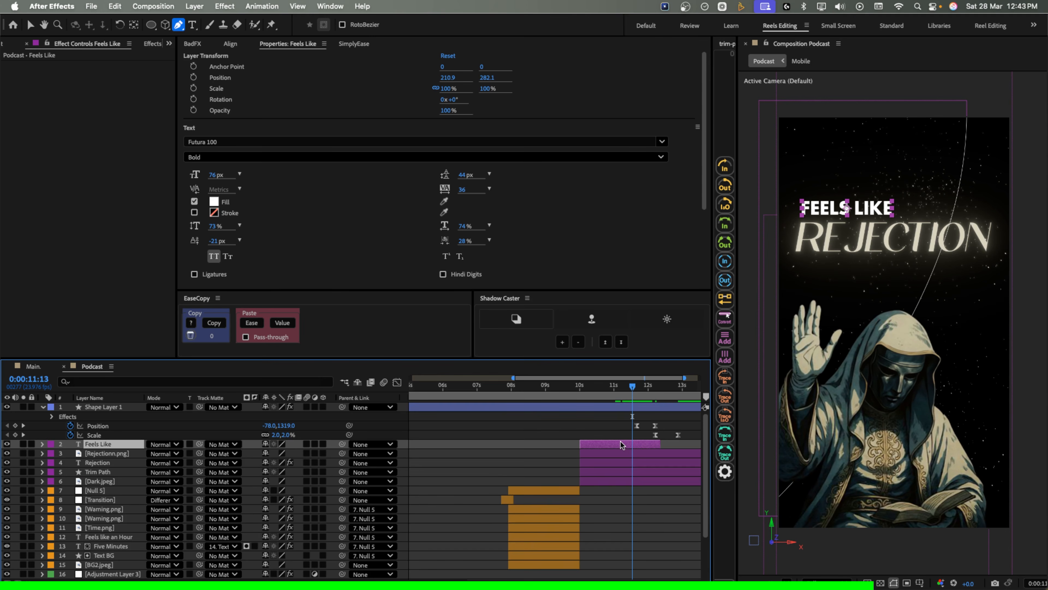
{"action": "key", "text": "u"}
{"action": "left_click_drag", "start_coordinate": [689, 423], "coordinate": [628, 429]}
- Move the circle's last Scale keyframe earlier to about 12:02 and preview the faster growth
{"action": "left_click_drag", "start_coordinate": [647, 393], "coordinate": [648, 439]}
{"action": "key", "text": "space"}
{"action": "key", "text": "space"}
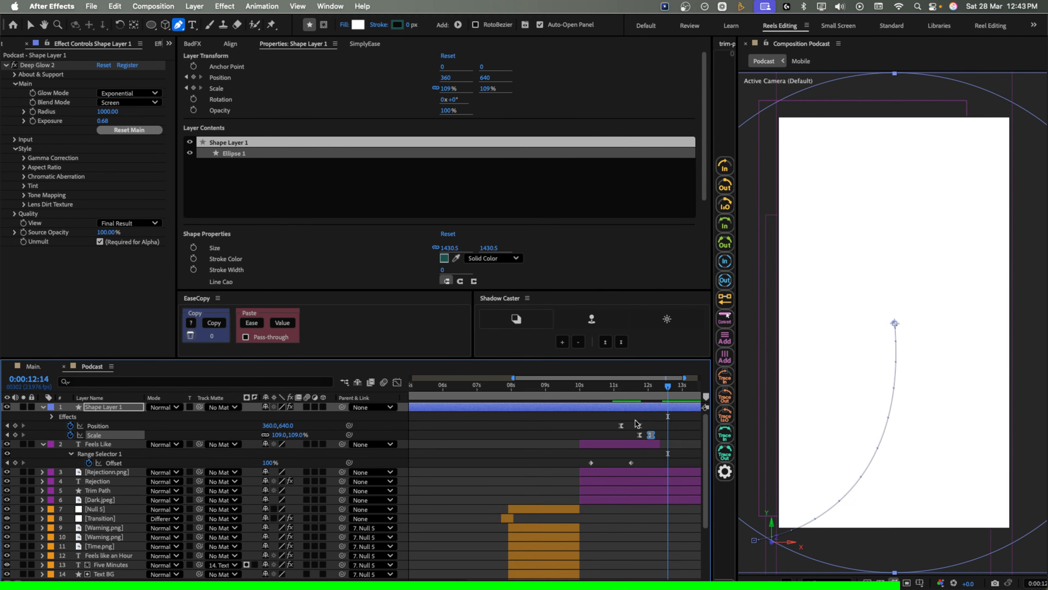
{"action": "key", "text": "space"}
{"action": "key", "text": "space"}
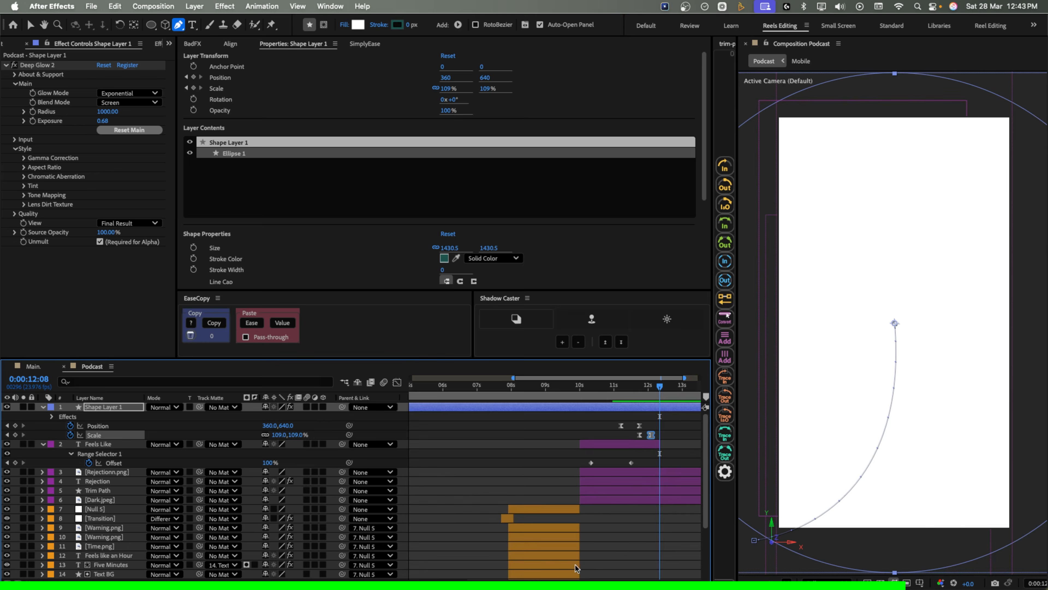
- Keyframe the circle layer's Opacity from 100% to 0% and shift both keyframes so the fade starts at 12:01
{"action": "key", "text": "="}
{"action": "left_click", "coordinate": [632, 388]}
{"action": "left_click", "coordinate": [629, 408]}
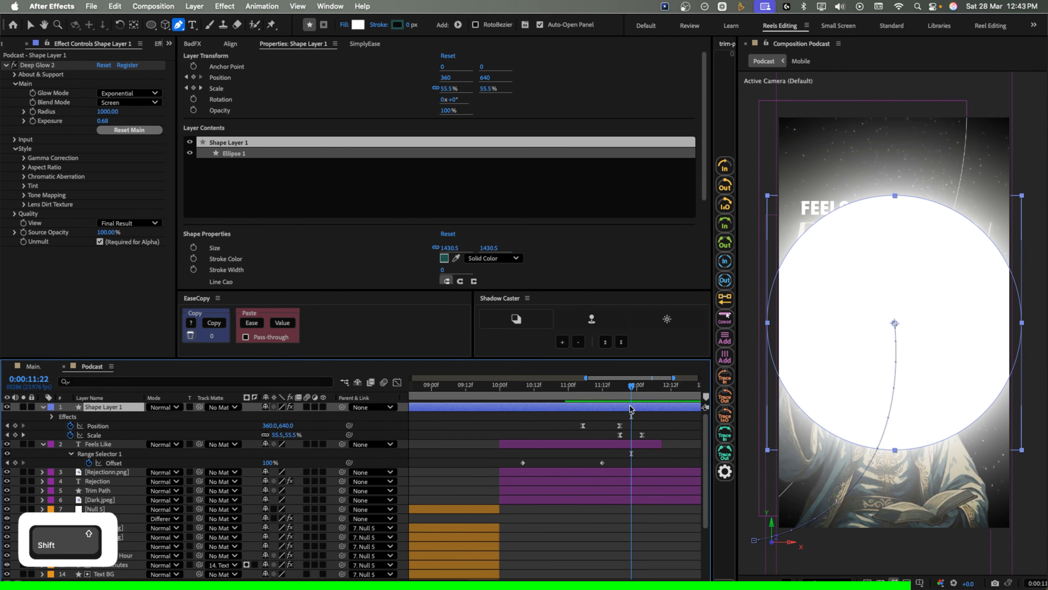
{"action": "key", "text": "shift+t"}
{"action": "left_click", "coordinate": [70, 444]}
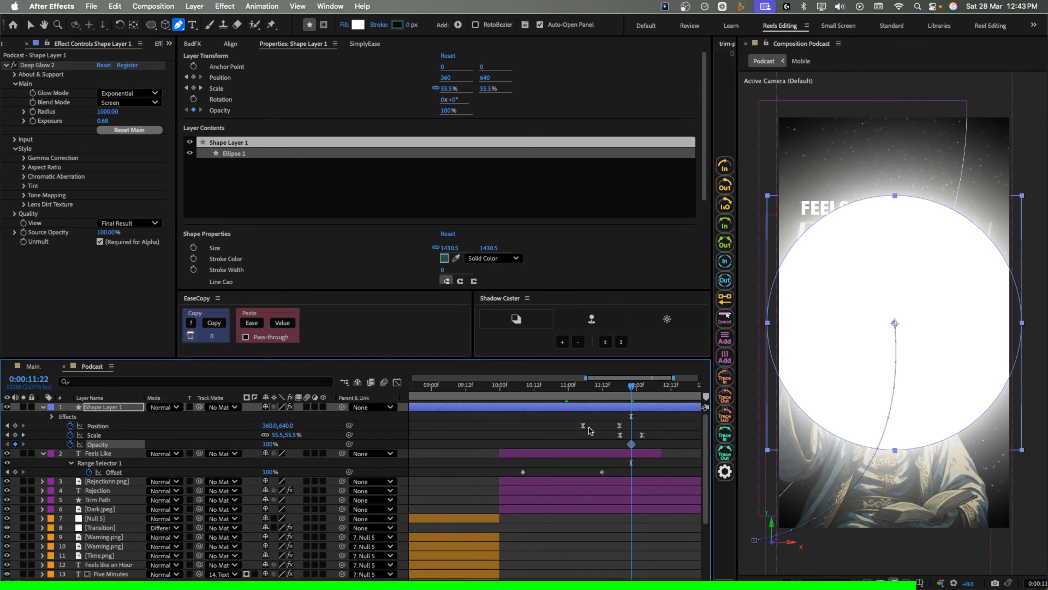
{"action": "left_click_drag", "start_coordinate": [632, 386], "coordinate": [652, 393]}
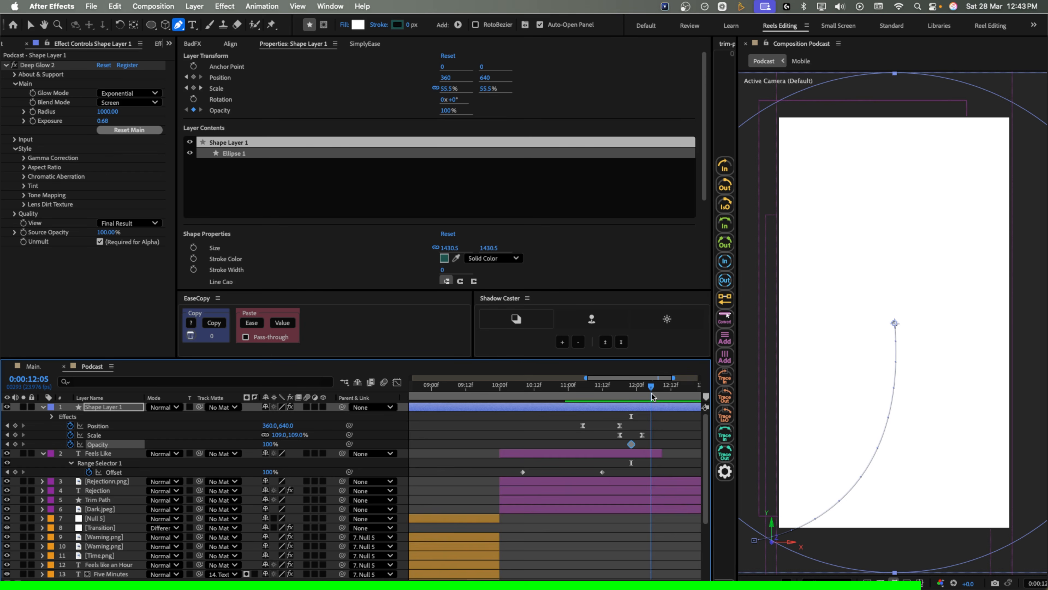
{"action": "left_click_drag", "start_coordinate": [267, 445], "coordinate": [187, 447]}
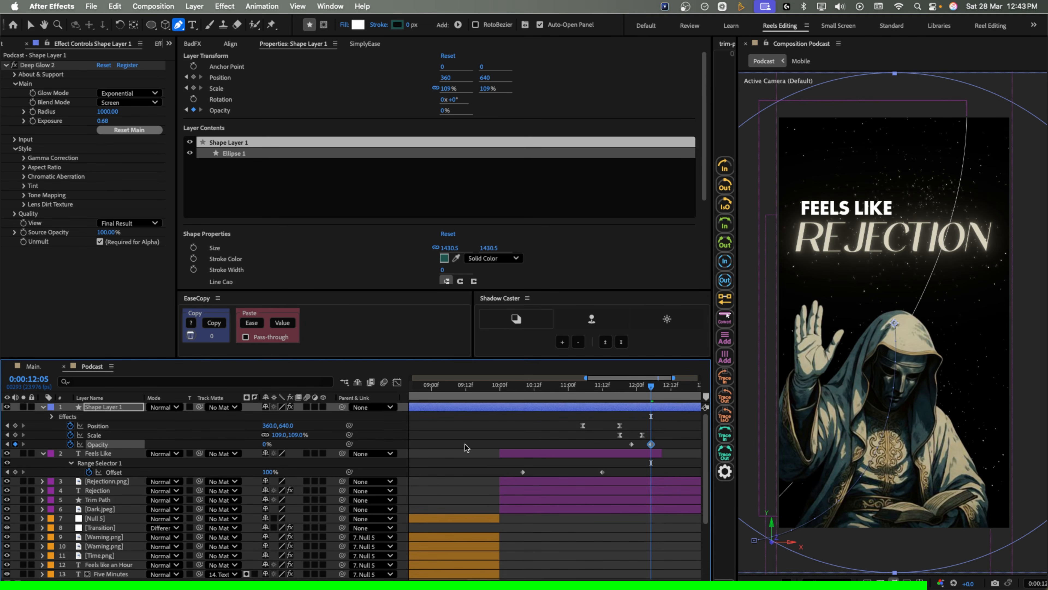
{"action": "mouse_move", "coordinate": [646, 390]}
{"action": "left_mouse_down"}
{"action": "mouse_move", "coordinate": [640, 401]}
{"action": "mouse_move", "coordinate": [613, 391]}
{"action": "mouse_move", "coordinate": [639, 399]}
{"action": "left_mouse_up"}
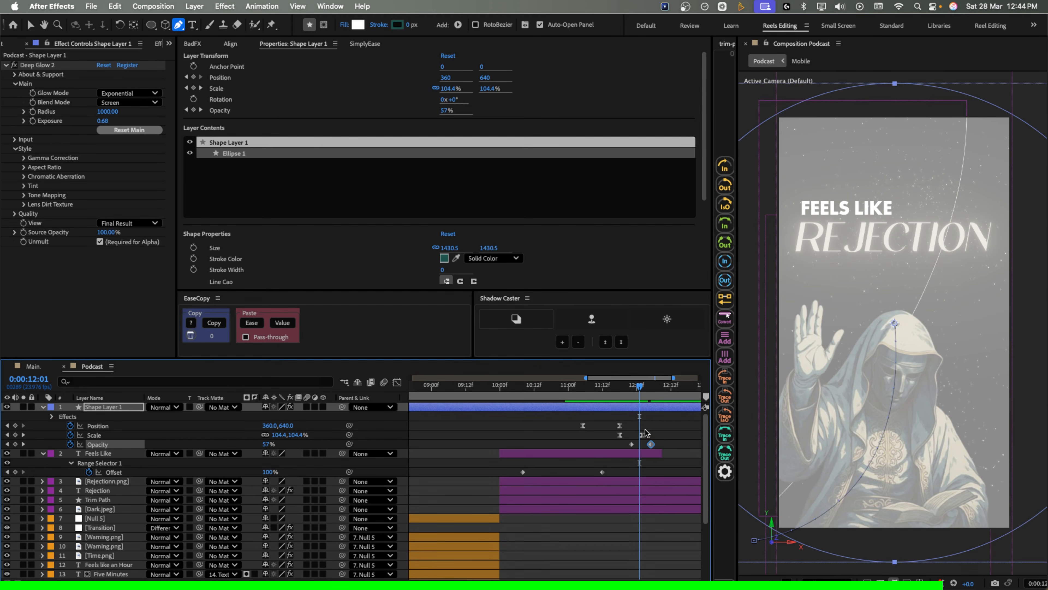
{"action": "mouse_move", "coordinate": [656, 438]}
{"action": "left_mouse_down"}
{"action": "mouse_move", "coordinate": [625, 447]}
{"action": "mouse_move", "coordinate": [641, 446]}
{"action": "left_mouse_up"}
- Trim the Rejectionn.png, Rejection, Trim Path, Dark.jpeg and Feels Like layers to end at 12:01
{"action": "left_click", "coordinate": [638, 481]}
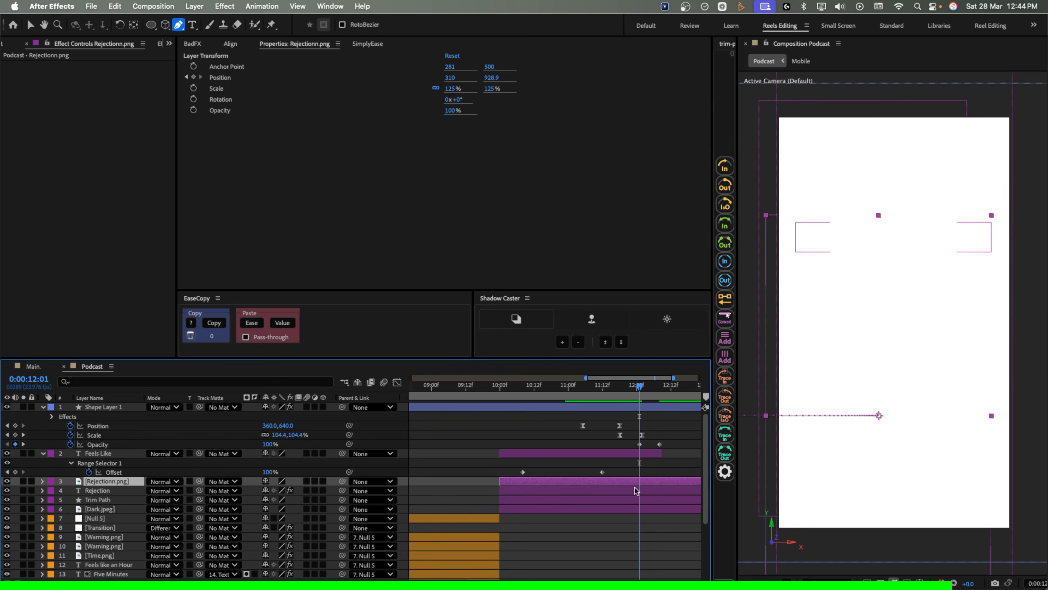
{"action": "left_click", "coordinate": [636, 508], "text": "shift"}
{"action": "key", "text": "alt+bracketright"}
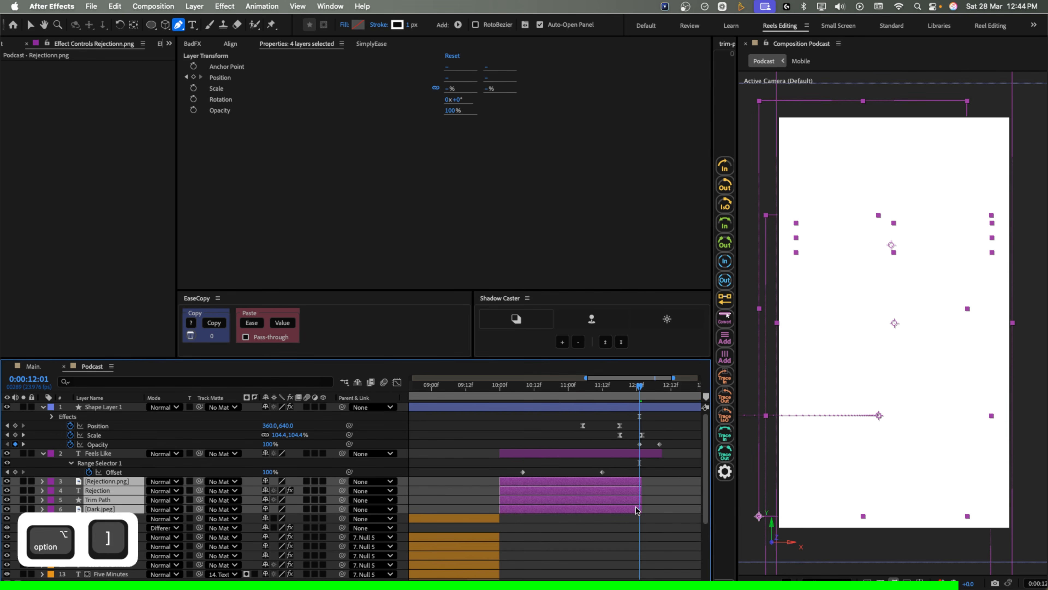
{"action": "left_click", "coordinate": [660, 453]}
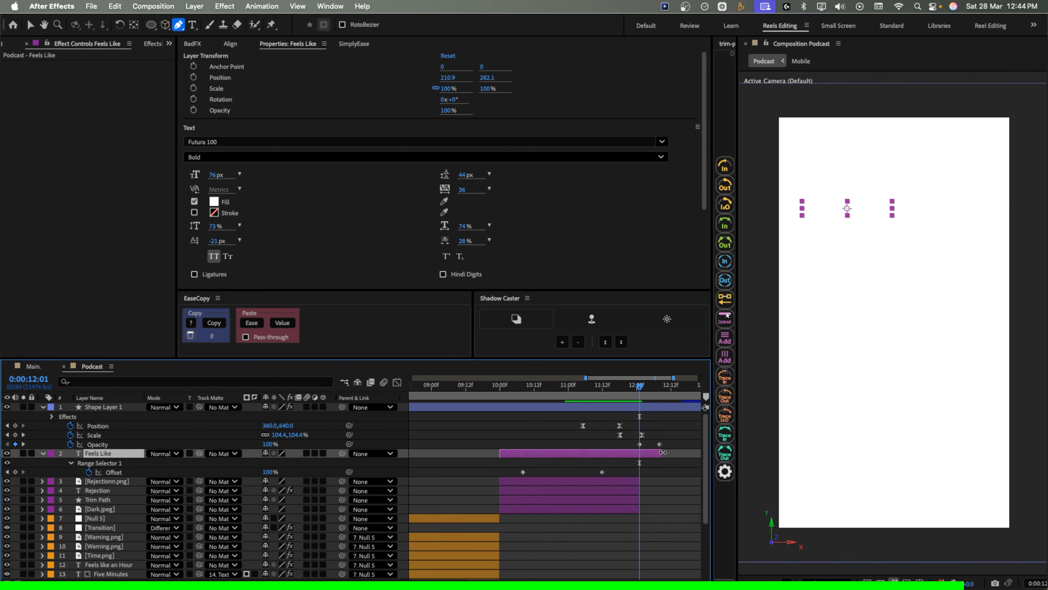
- Preview the circle transition from about 11:02, and the whole Rejection scene from just before 10:00
{"action": "left_click_drag", "start_coordinate": [640, 395], "coordinate": [575, 394]}
{"action": "key", "text": "space"}
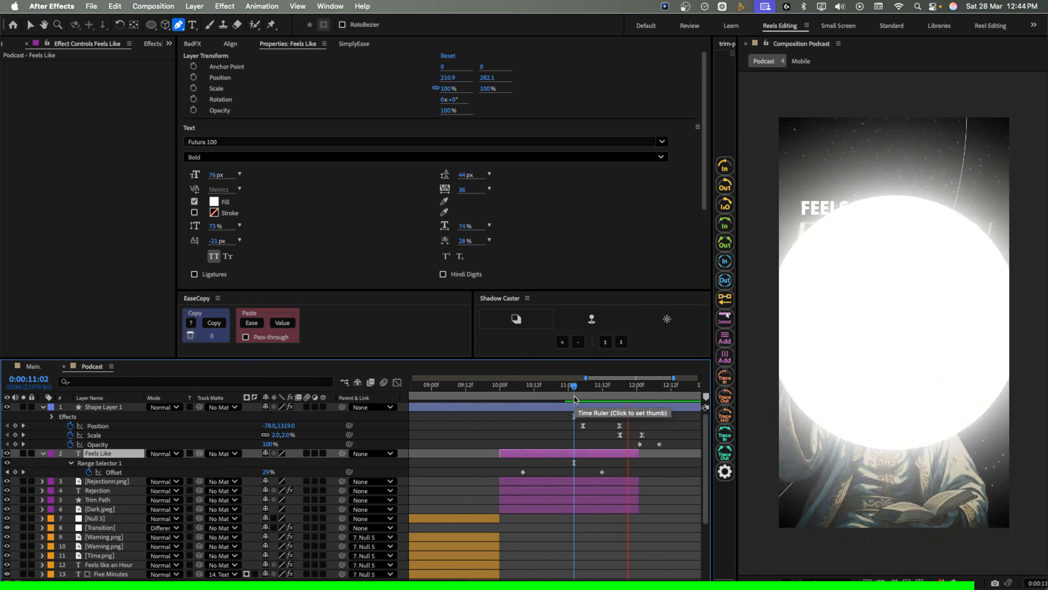
{"action": "left_click_drag", "start_coordinate": [573, 398], "coordinate": [491, 403]}
{"action": "key", "text": "space"}
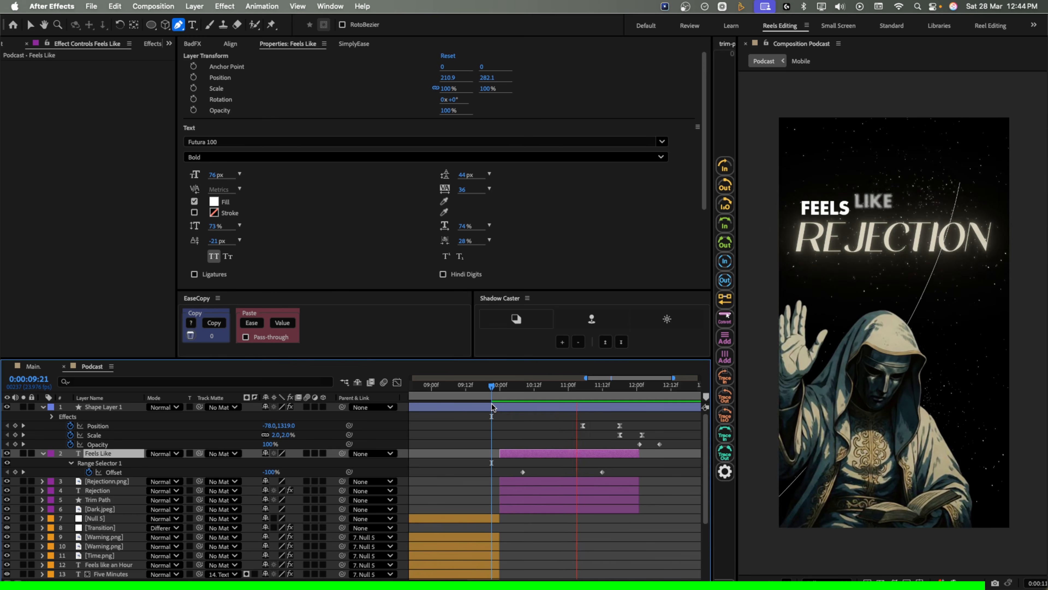
{"action": "key", "text": "space"}
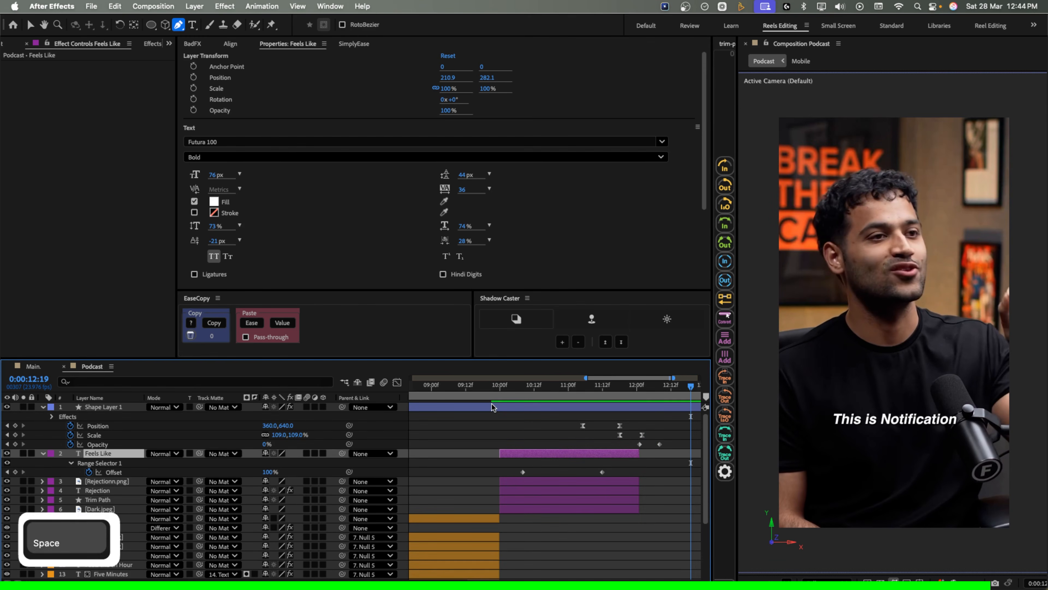
- Rename the circle's shape layer to "Final Transition"
{"action": "left_click", "coordinate": [103, 409]}
{"action": "key", "text": "Return"}
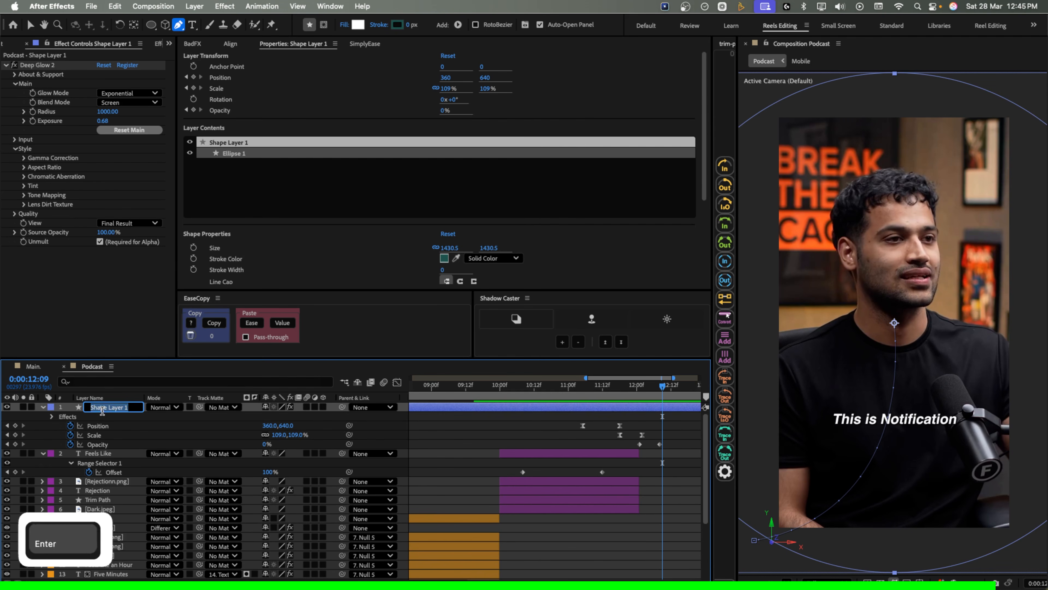
{"action": "type", "text": "Final Transition"}
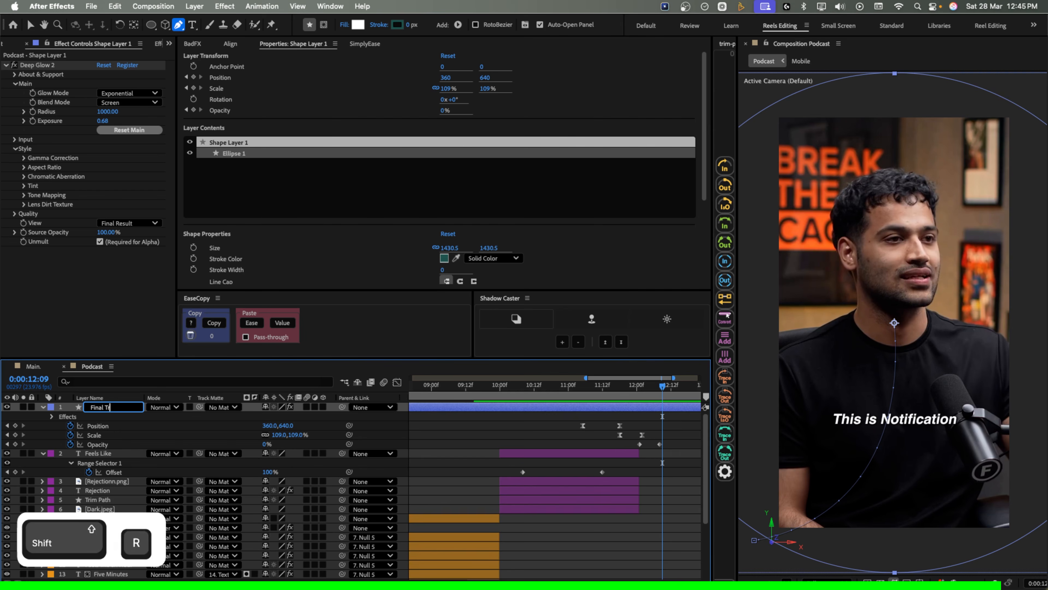
{"action": "key", "text": "Return"}
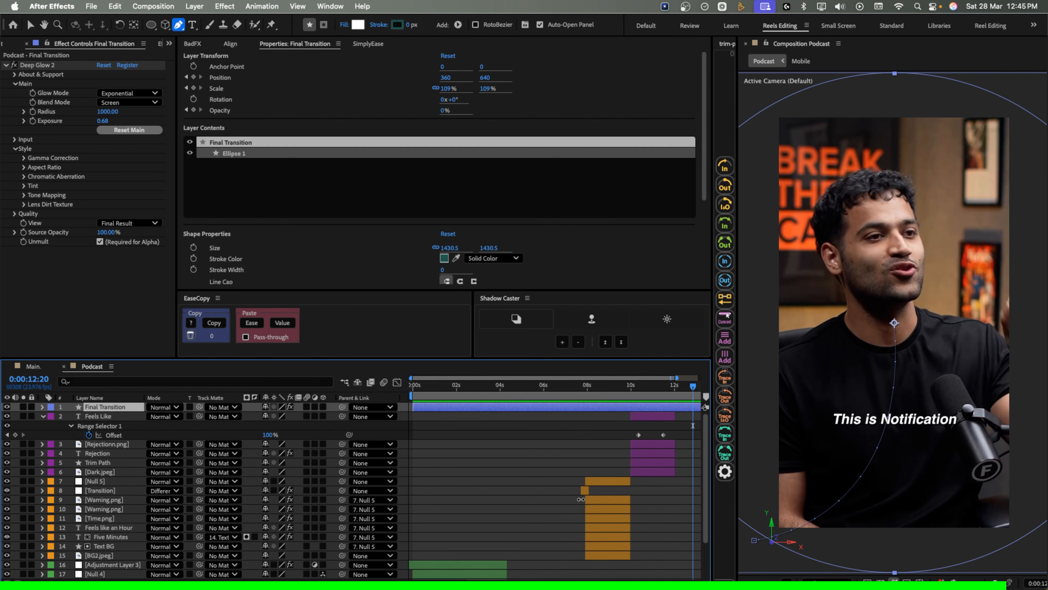
- Play back the full Podcast composition from its first frame to review the finished animation
{"action": "scroll", "coordinate": [561, 478], "scroll_direction": "down", "scroll_amount": 3}
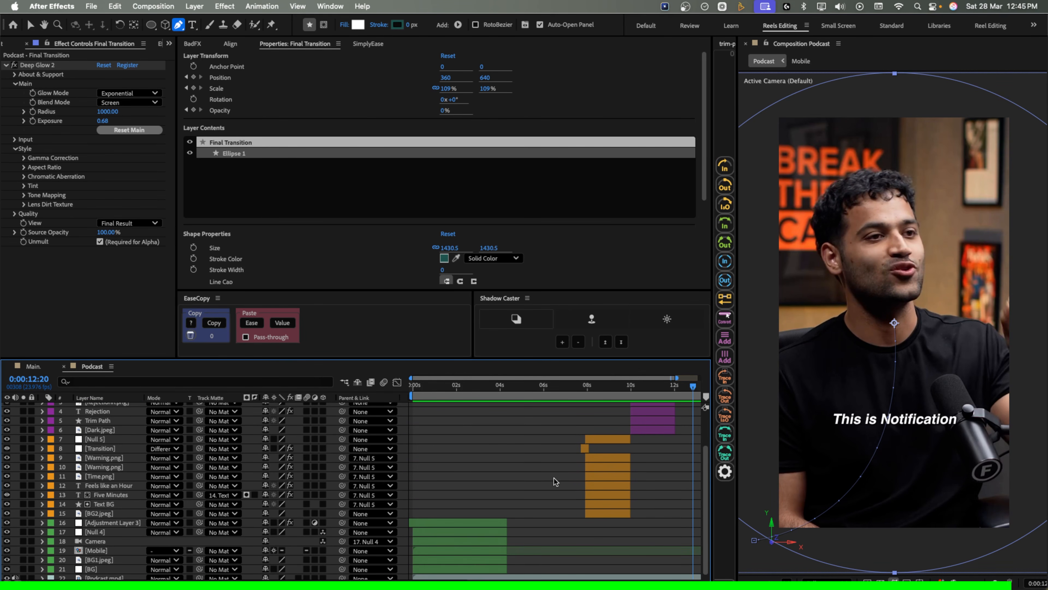
{"action": "left_click", "coordinate": [418, 388]}
{"action": "left_click_drag", "start_coordinate": [418, 390], "coordinate": [406, 390]}
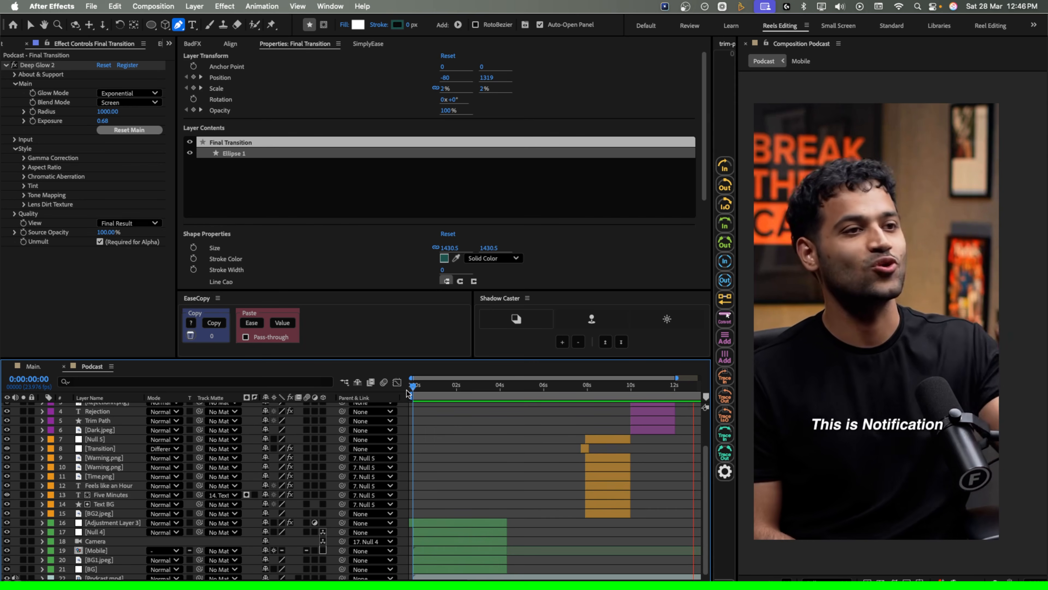
{"action": "key", "text": "space"}
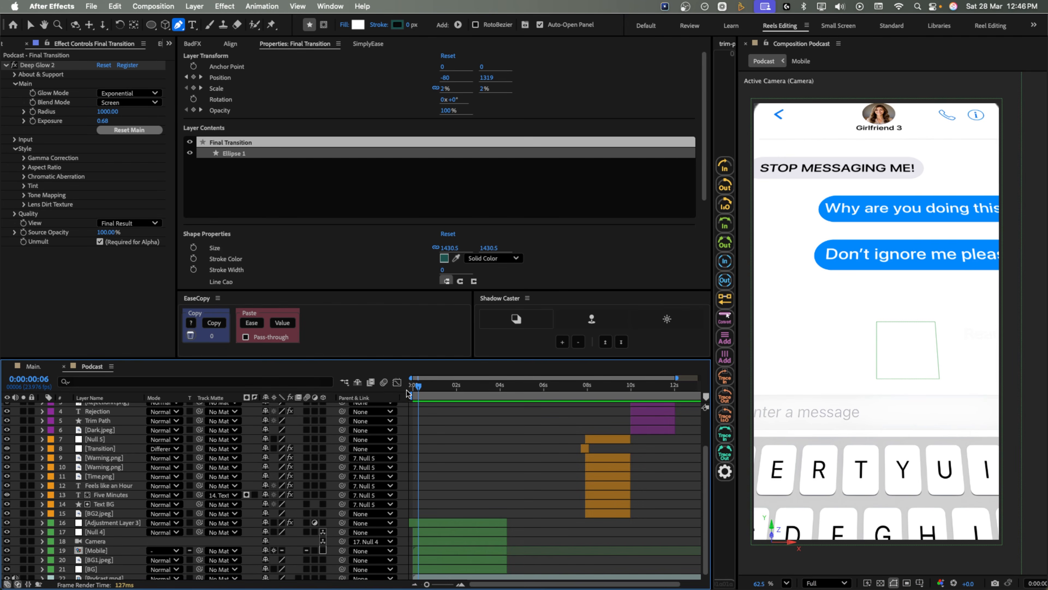